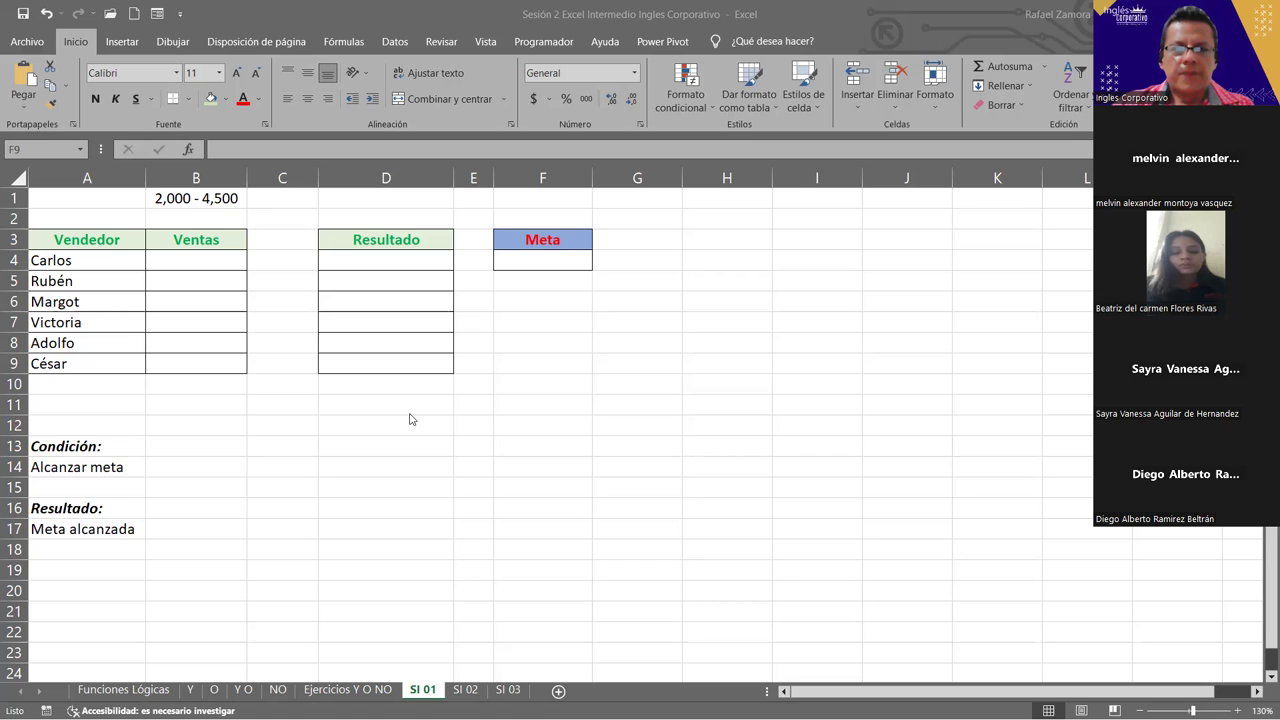
{"action": "left_click", "coordinate": [399, 261]}
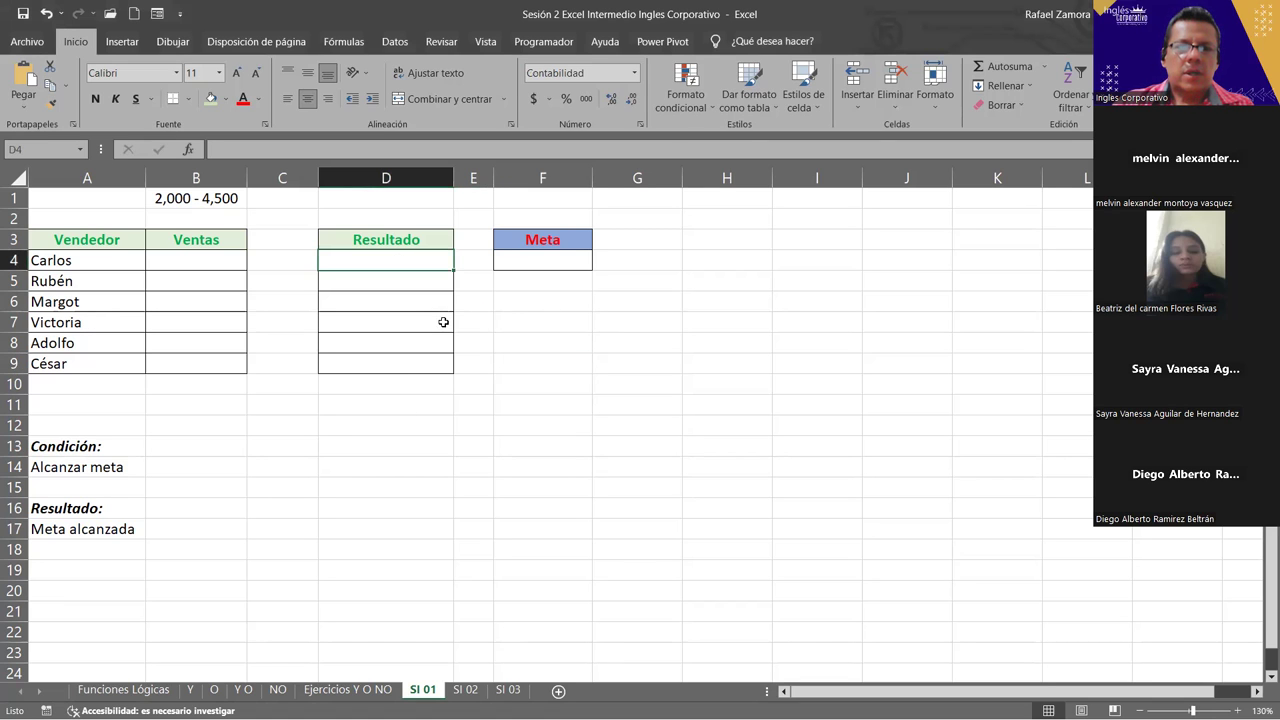
{"action": "type", "text": "="}
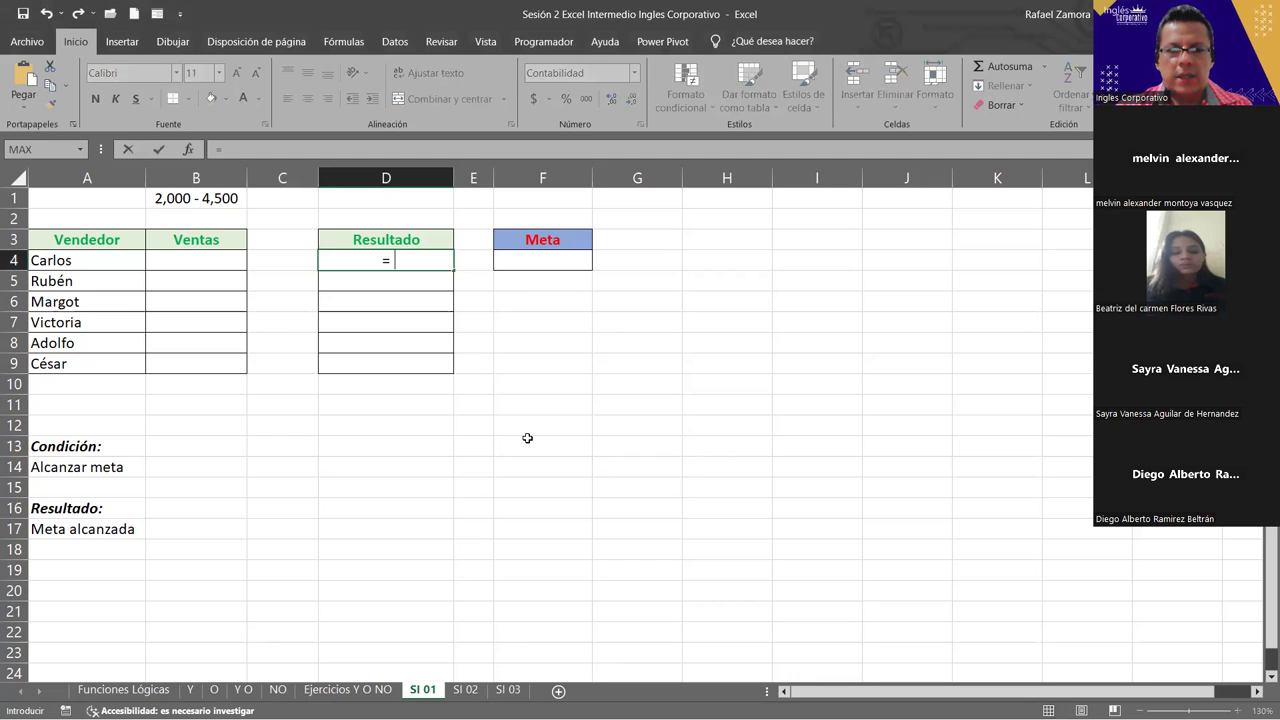
{"action": "type", "text": "SI("}
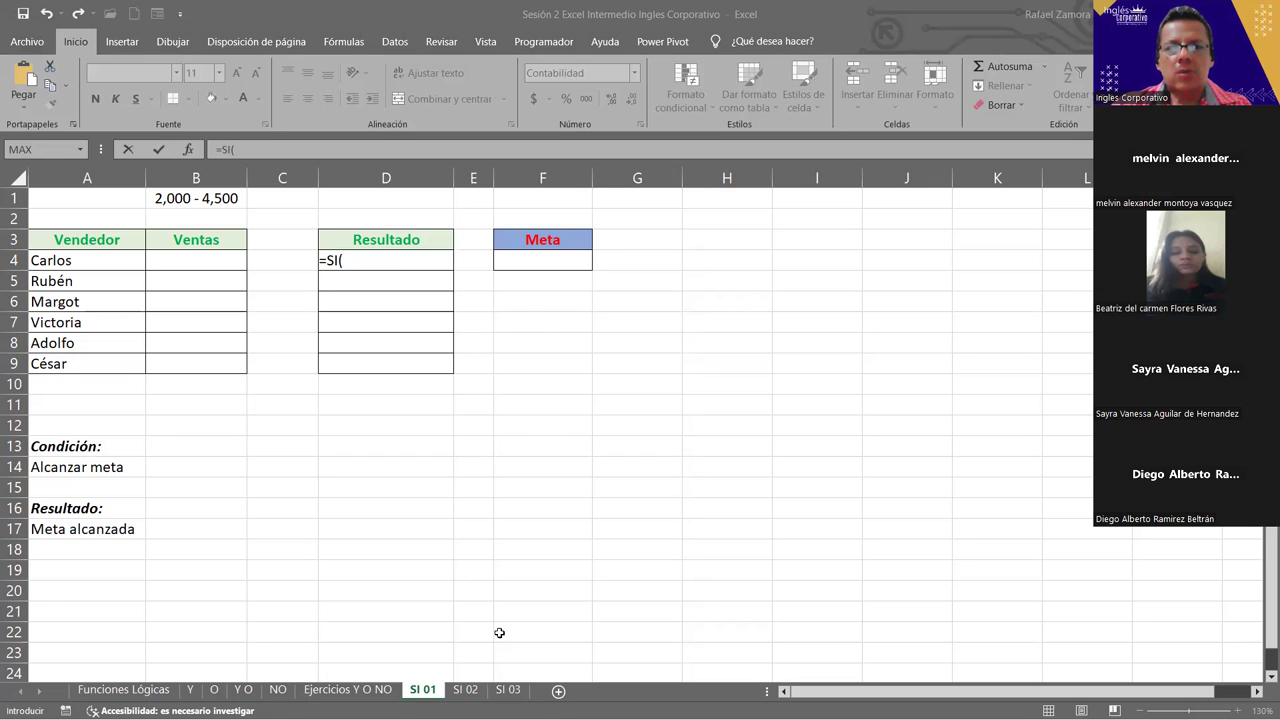
{"action": "left_click", "coordinate": [444, 265]}
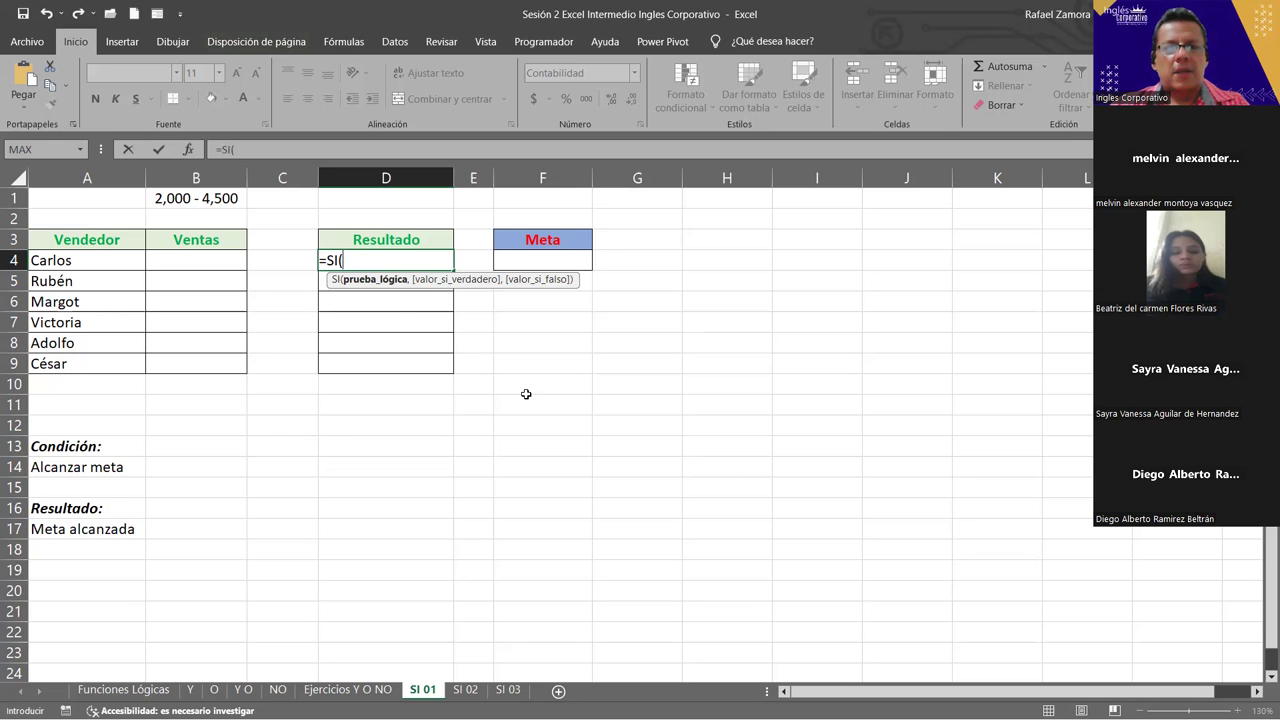
{"action": "key", "text": "Escape"}
{"action": "left_click_drag", "start_coordinate": [906, 631], "coordinate": [906, 611]}
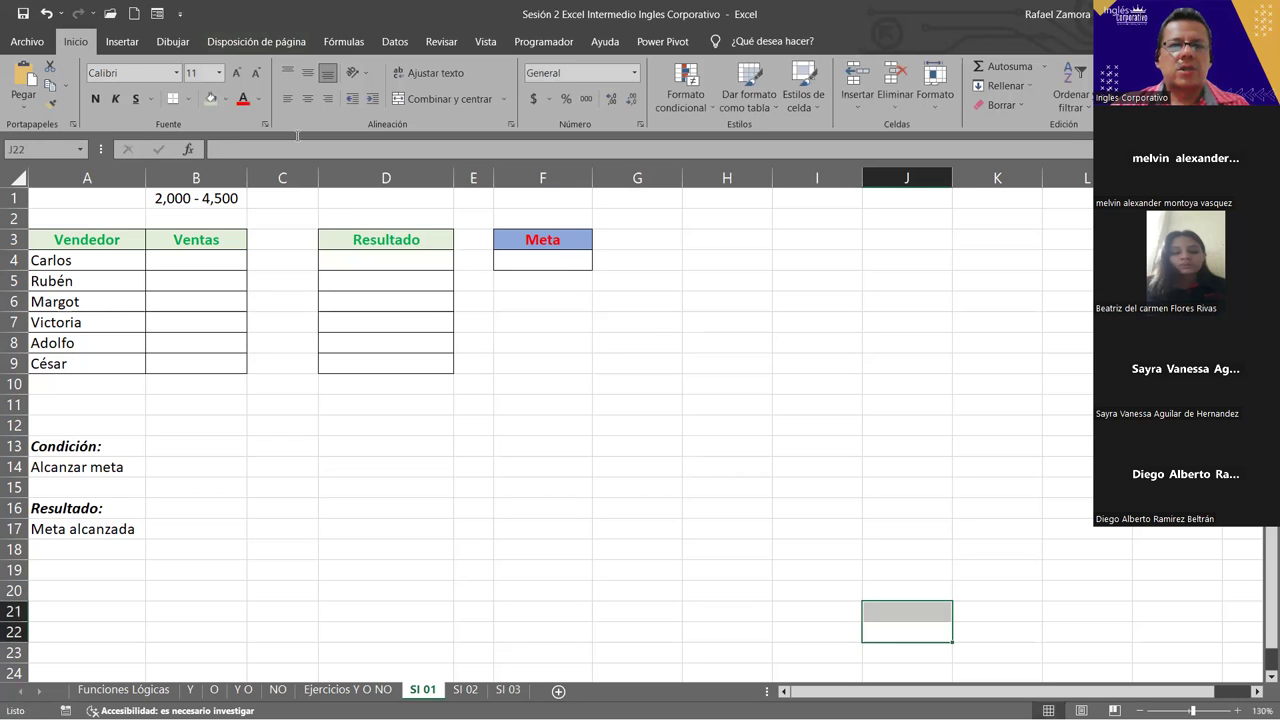
Enter =ALEATORIO.ENTRE(2000,4500) in B4 and fill it down through B9 to generate random sales for every seller
{"action": "left_click", "coordinate": [240, 262]}
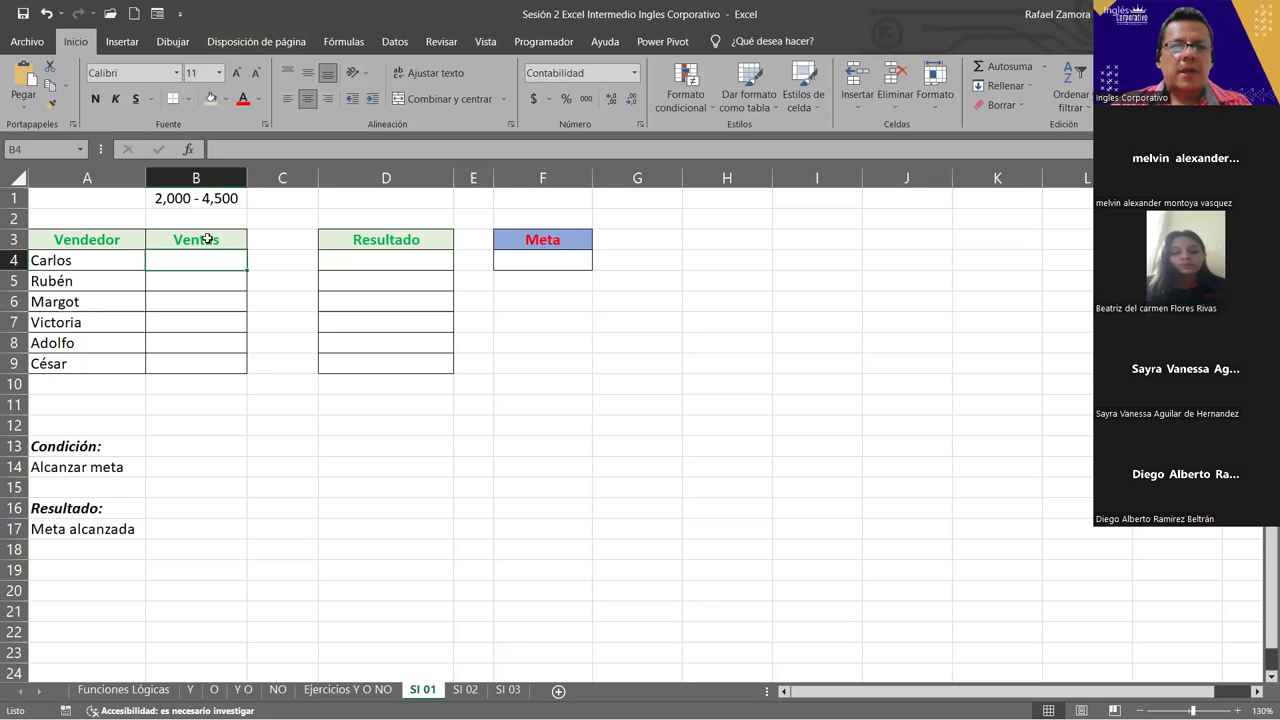
{"action": "type", "text": "="}
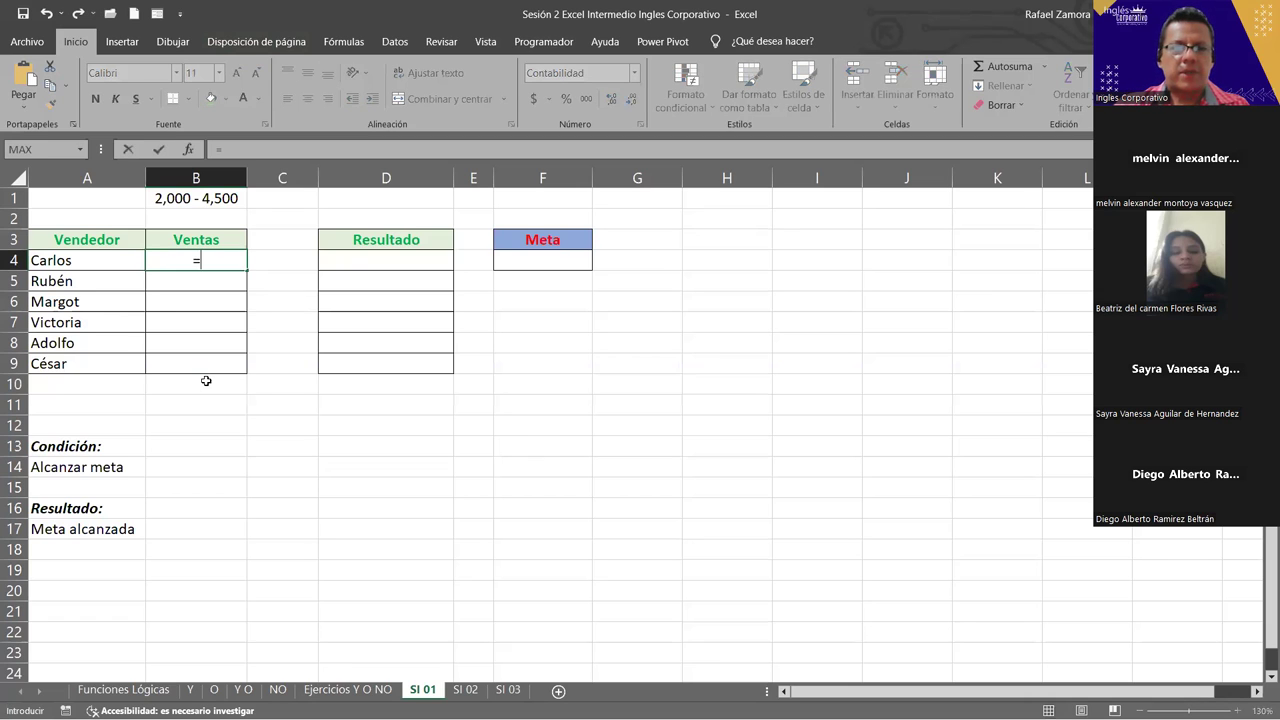
{"action": "type", "text": "ale"}
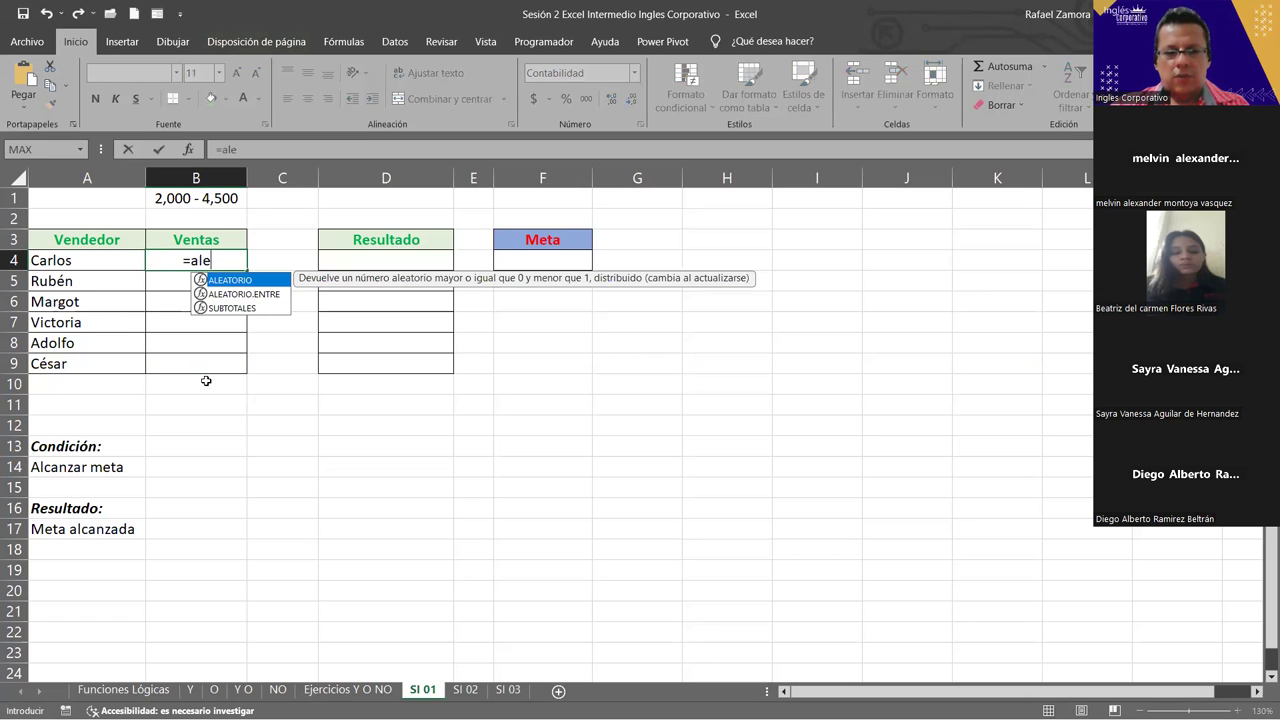
{"action": "key", "text": "Down"}
{"action": "key", "text": "Tab"}
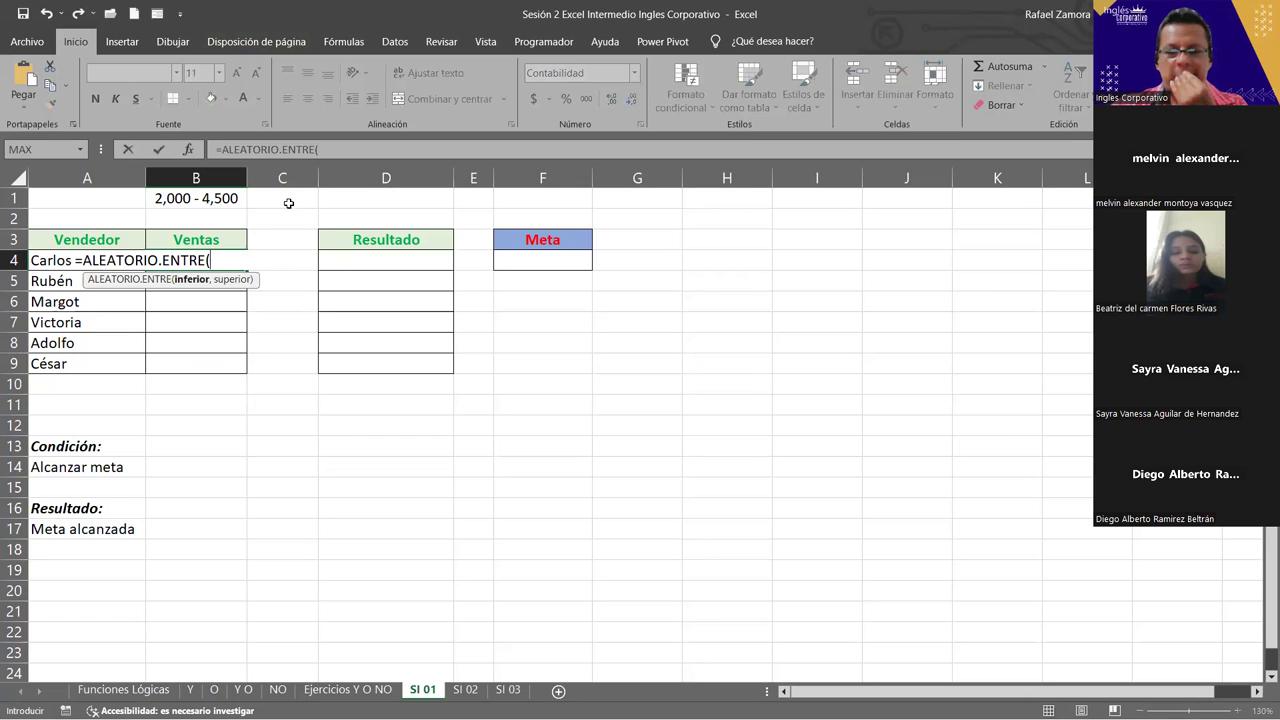
{"action": "type", "text": "2000"}
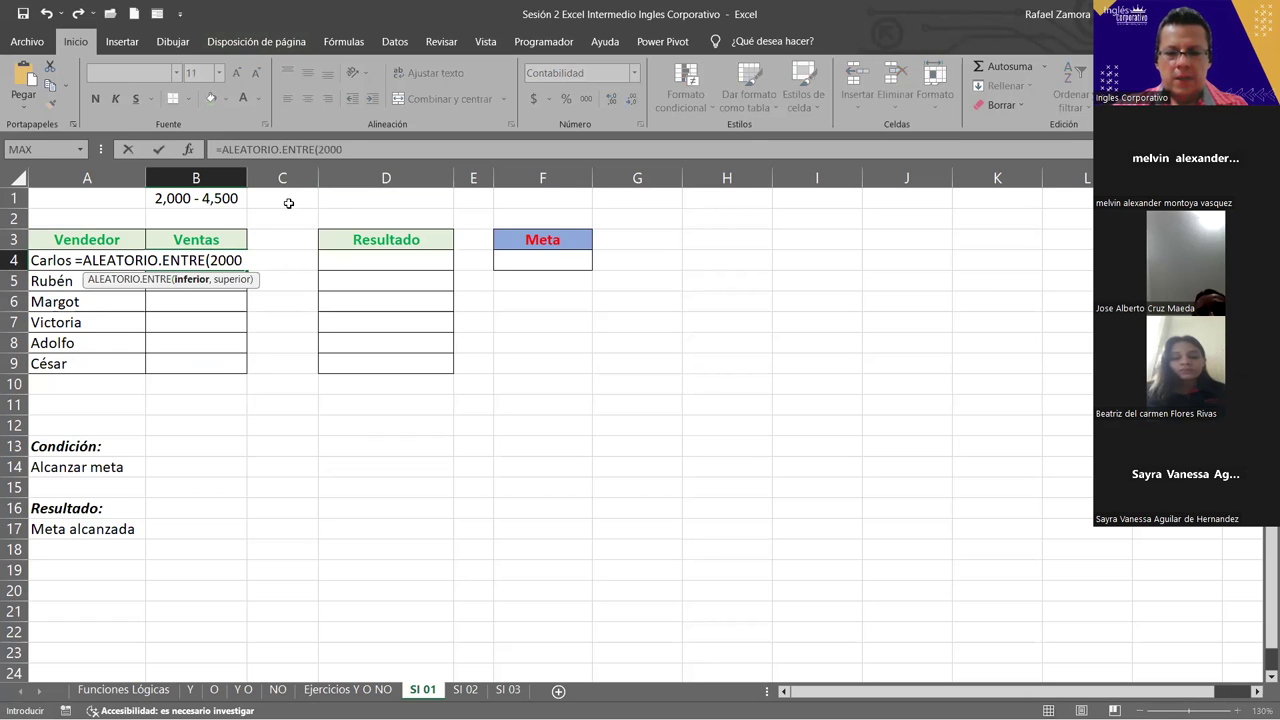
{"action": "type", "text": ",4500"}
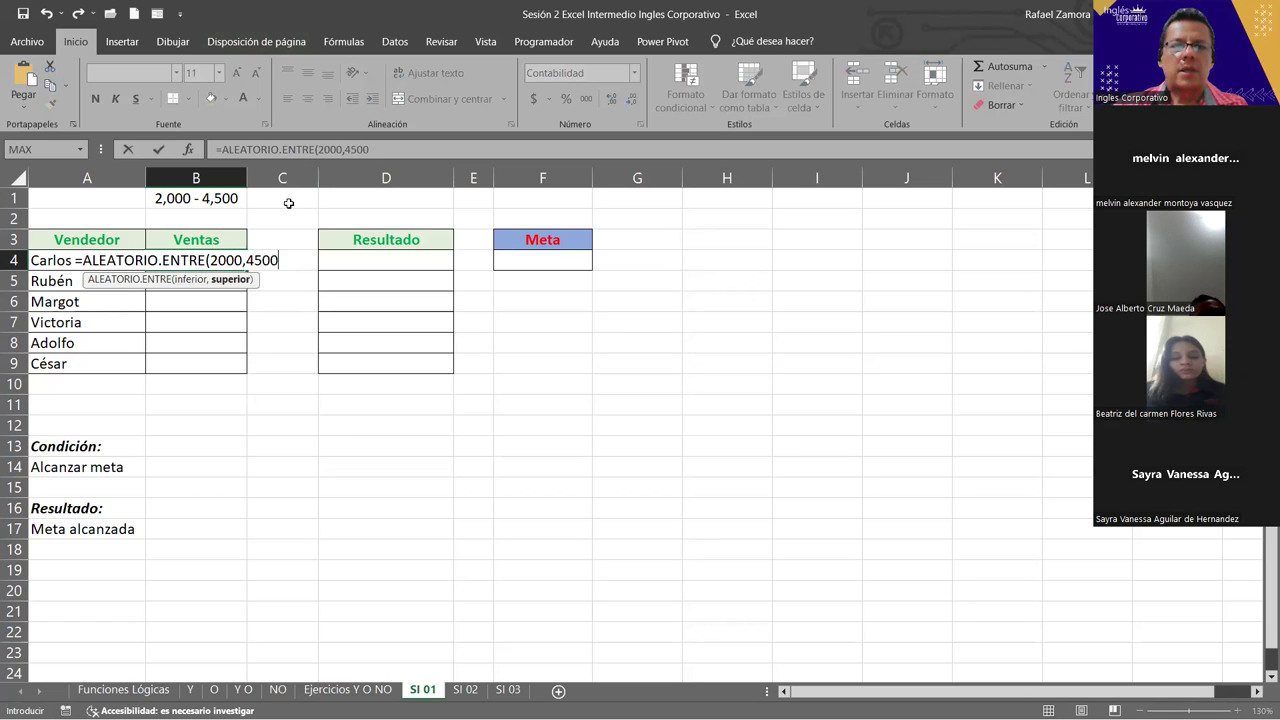
{"action": "type", "text": ")"}
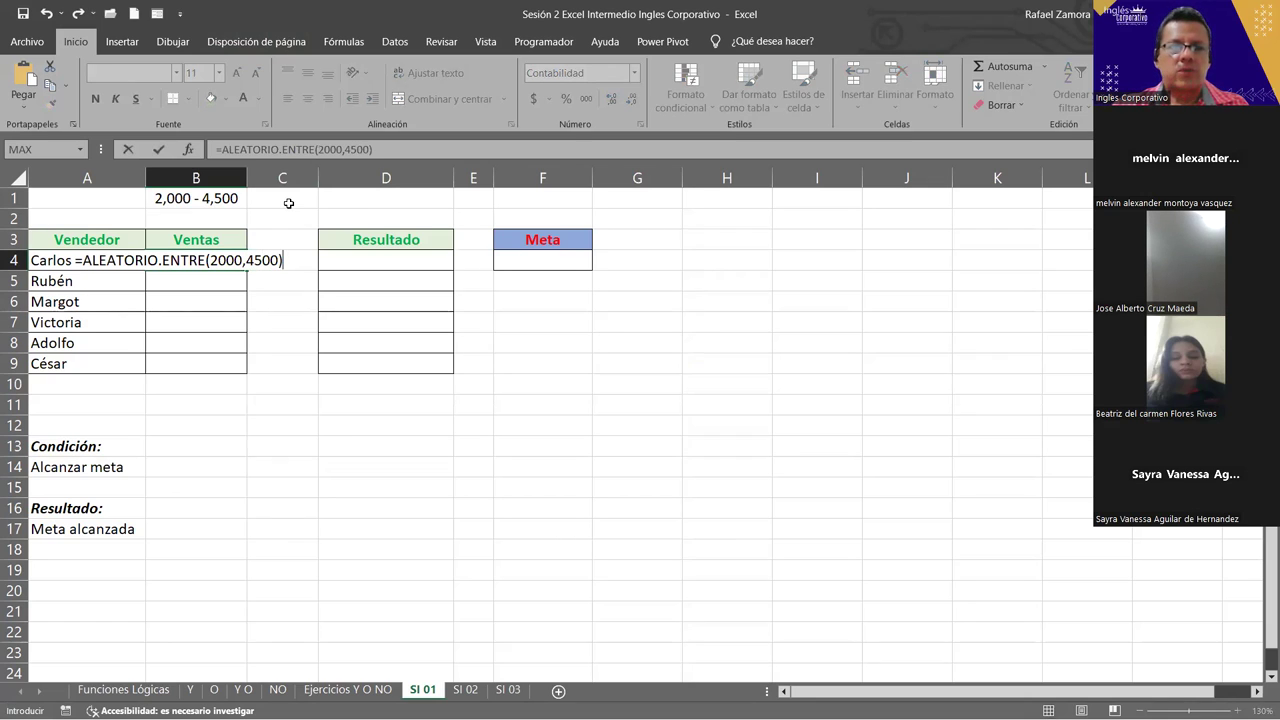
{"action": "key", "text": "Return"}
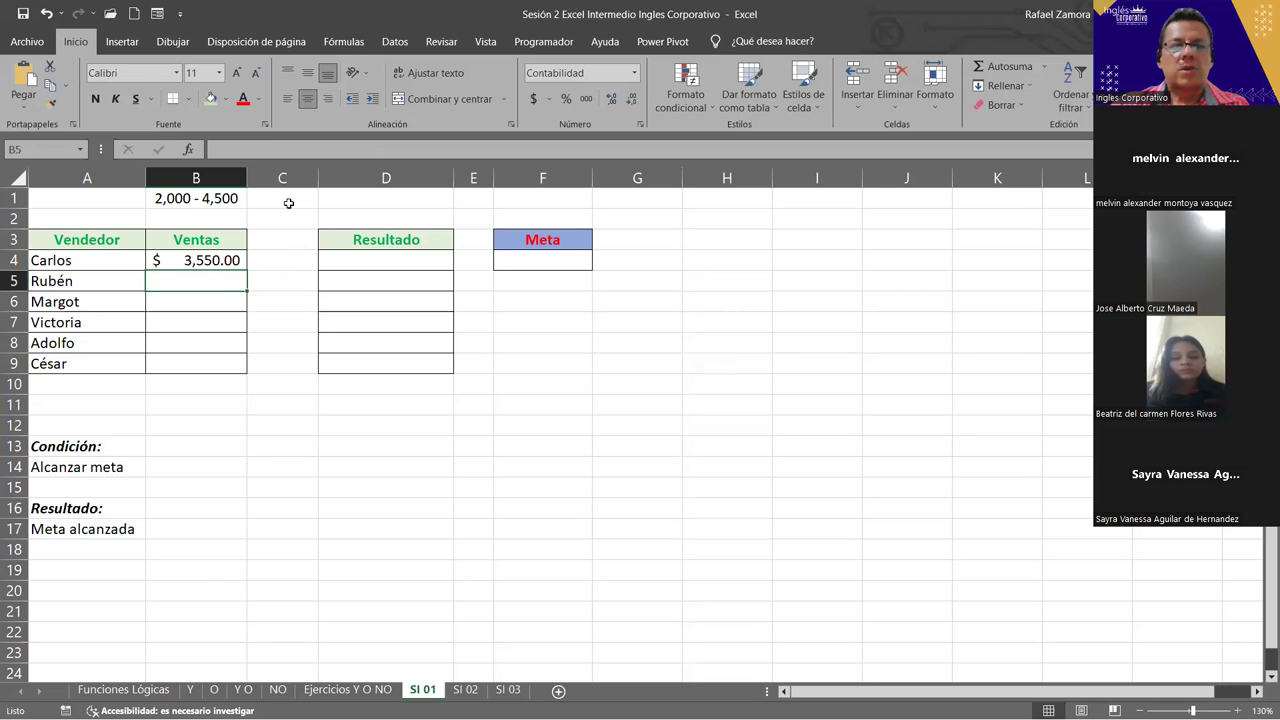
{"action": "left_click", "coordinate": [228, 262]}
{"action": "left_click_drag", "start_coordinate": [246, 270], "coordinate": [241, 372]}
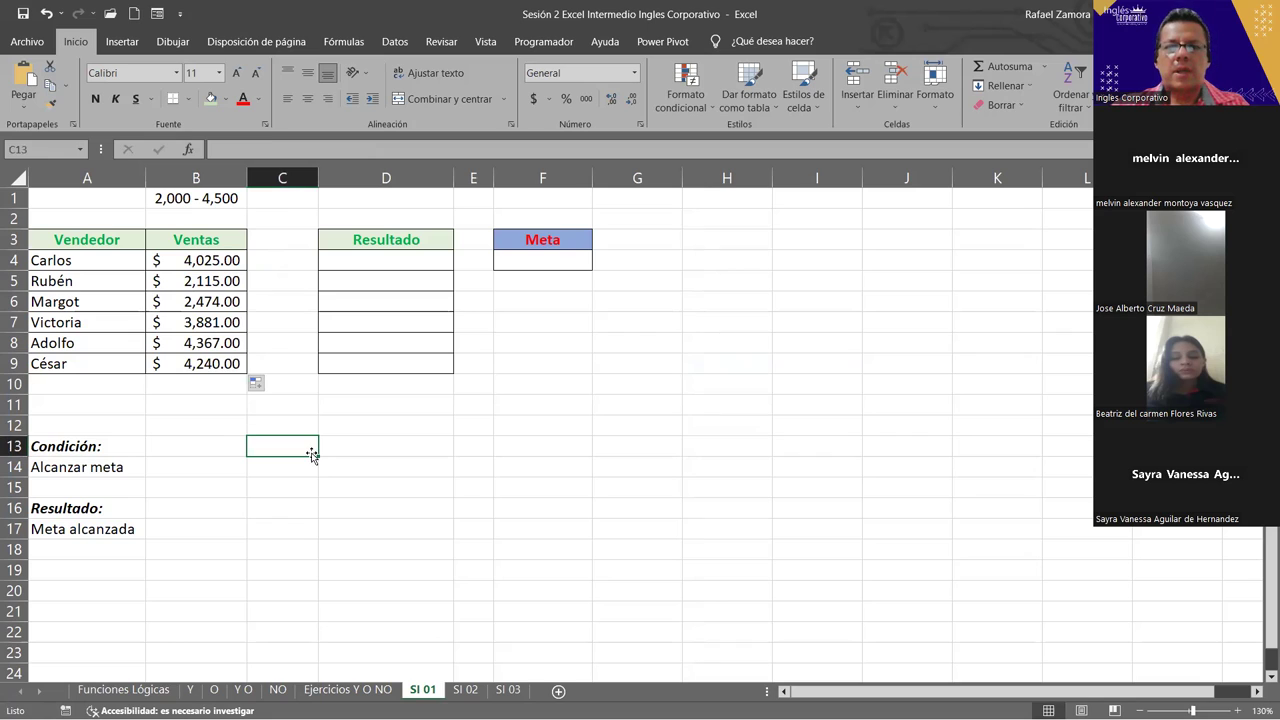
Set the sales goal under Meta in cell F4 to 3000
{"action": "left_click", "coordinate": [565, 257]}
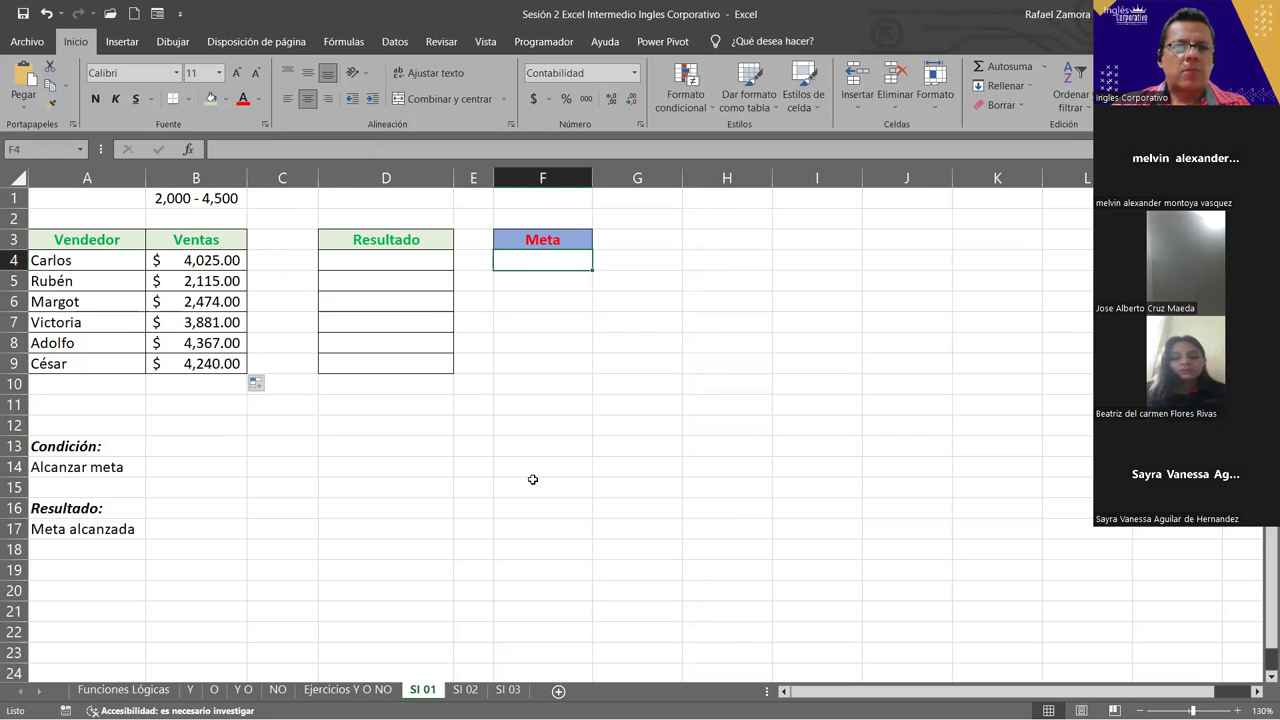
{"action": "type", "text": "3000"}
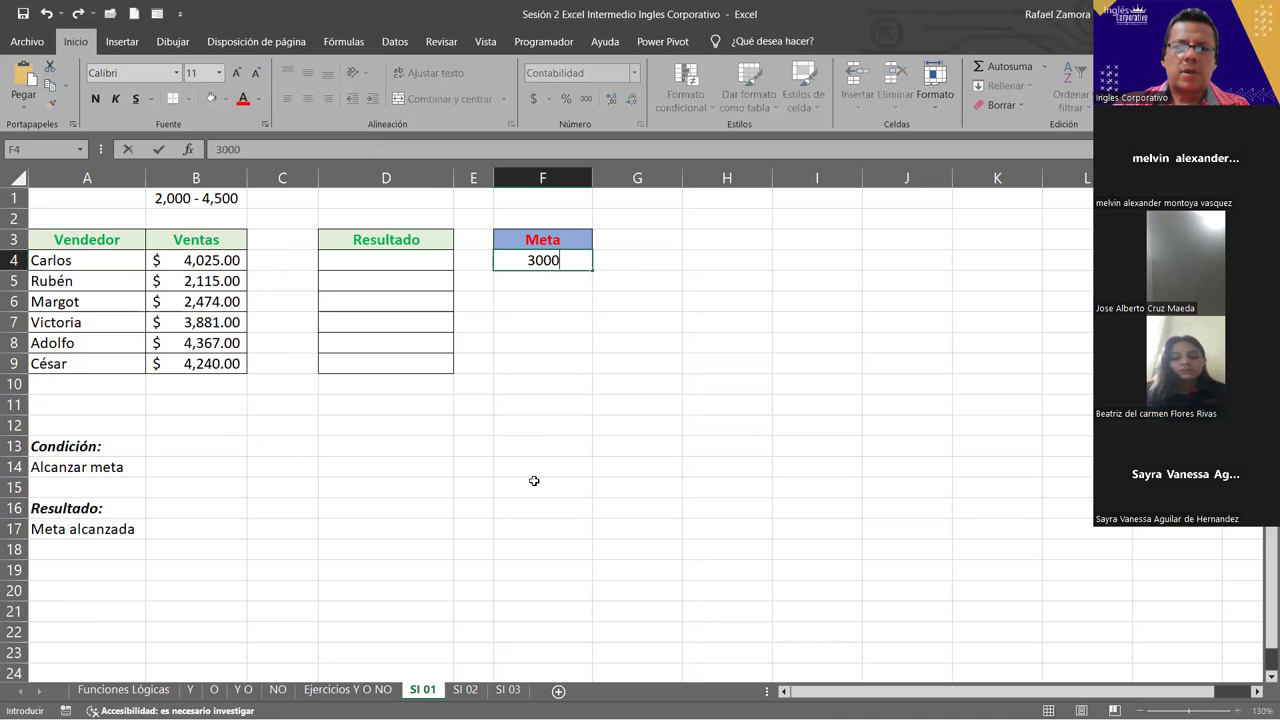
{"action": "key", "text": "Return"}
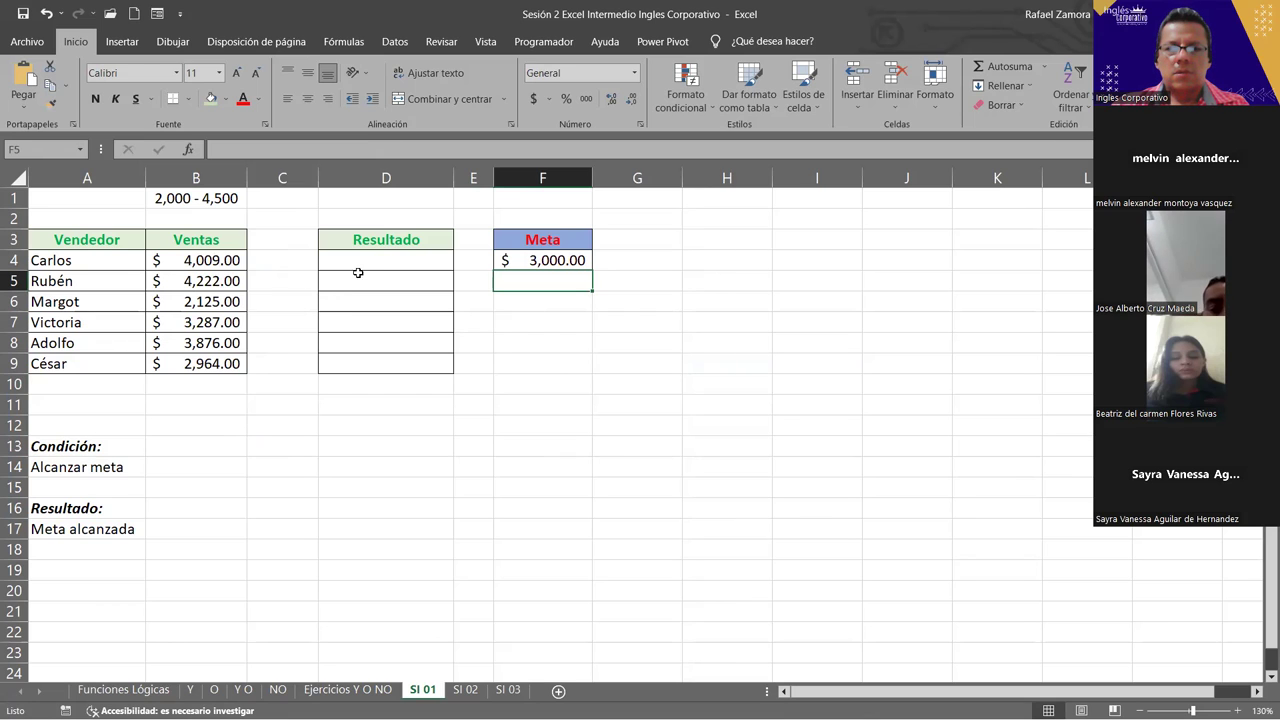
Start an SI formula in D4 whose logical test begins with the sales cell B4 and a greater-than operator
{"action": "left_click", "coordinate": [386, 259]}
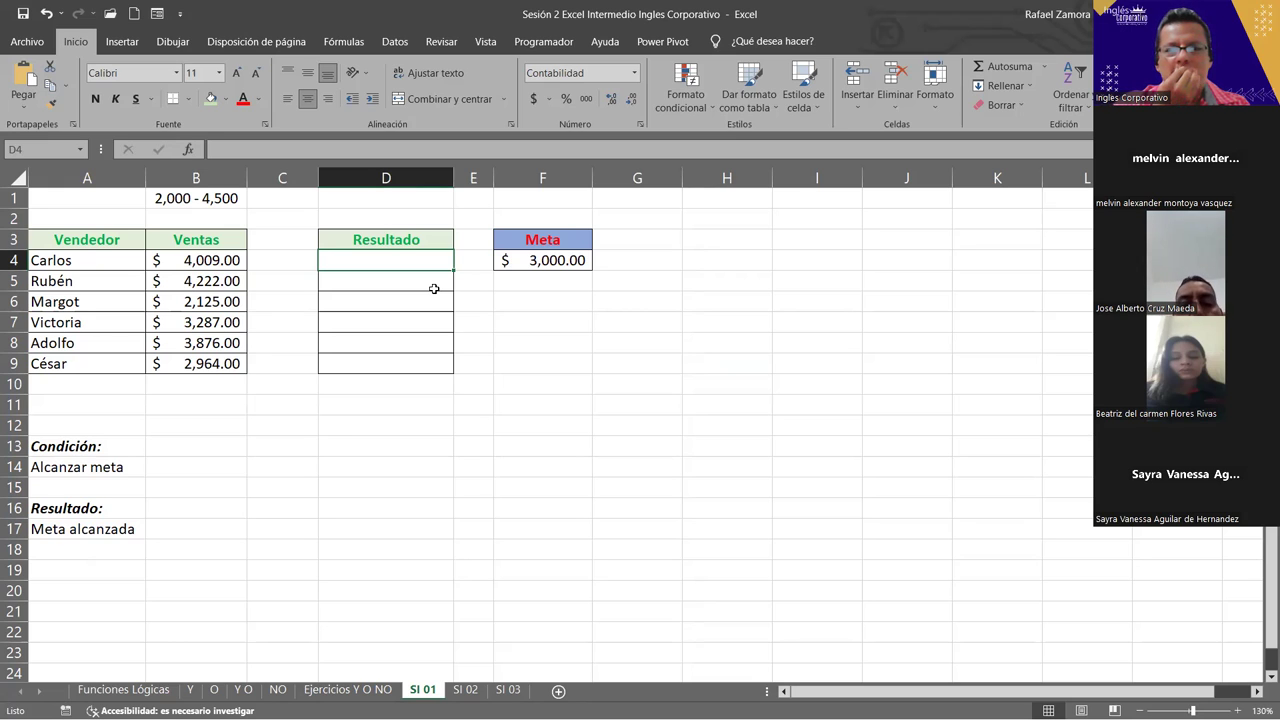
{"action": "type", "text": "="}
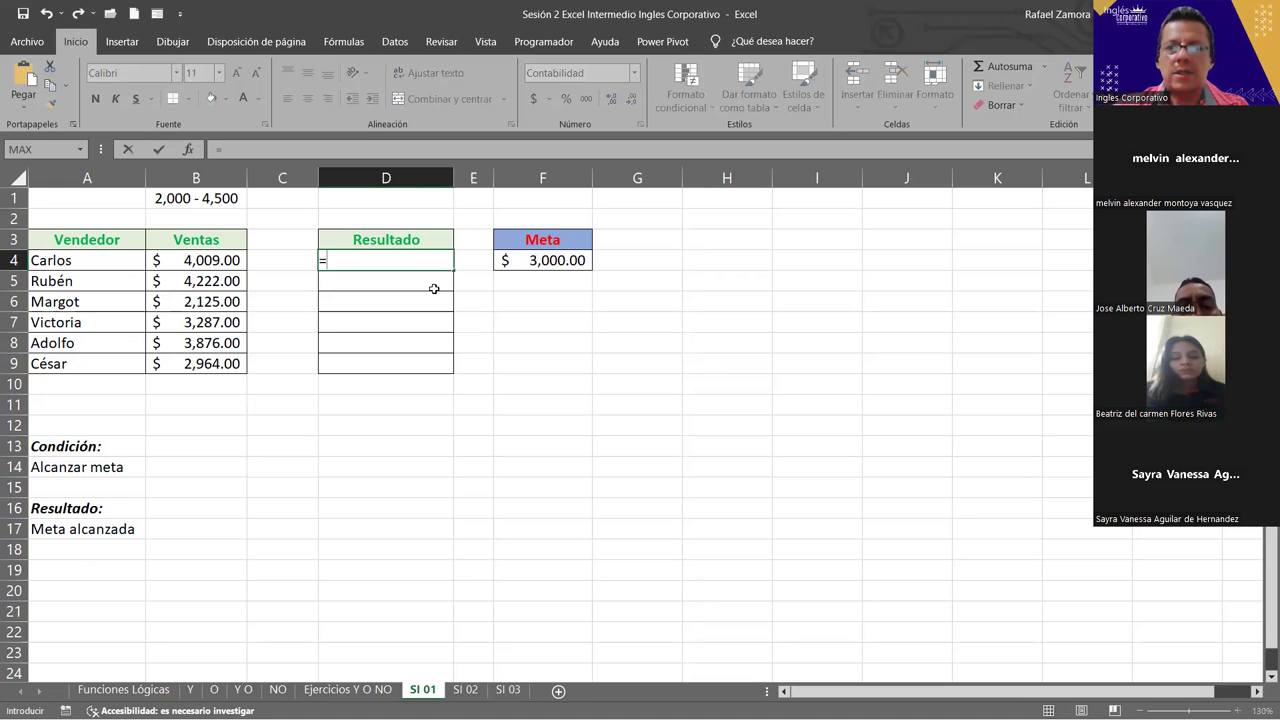
{"action": "type", "text": "si"}
{"action": "key", "text": "Tab"}
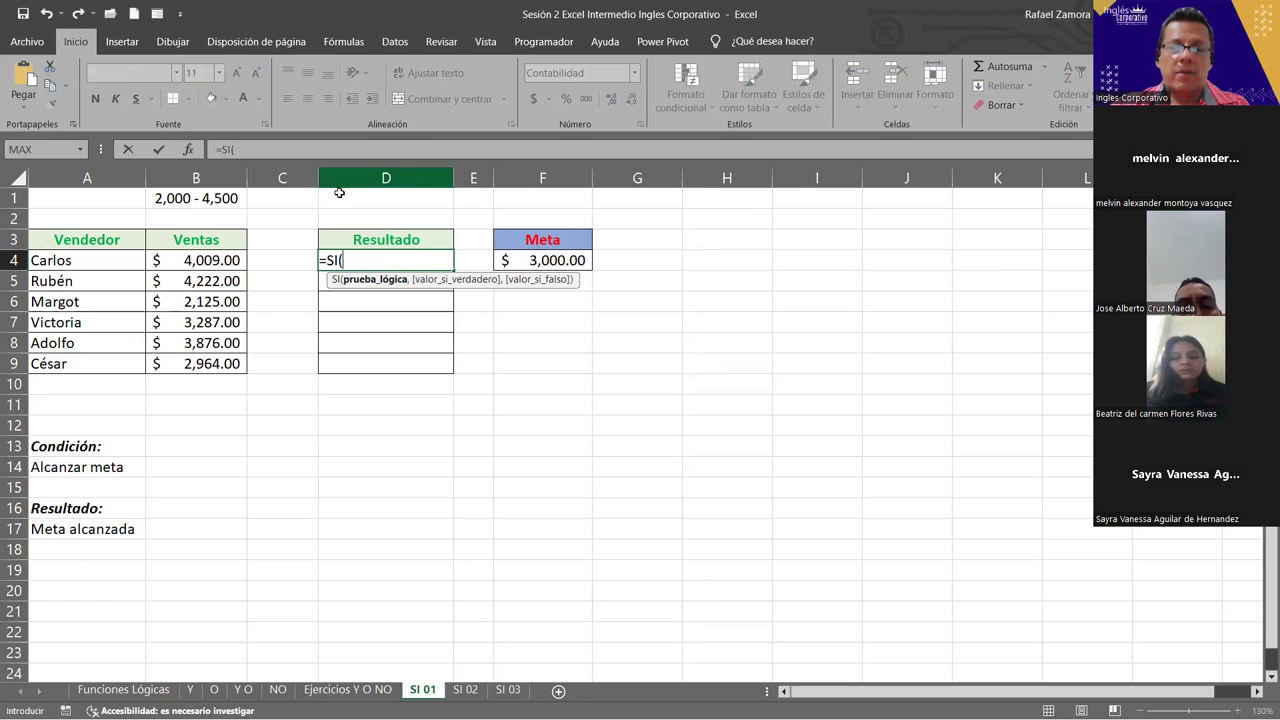
{"action": "left_click", "coordinate": [228, 257]}
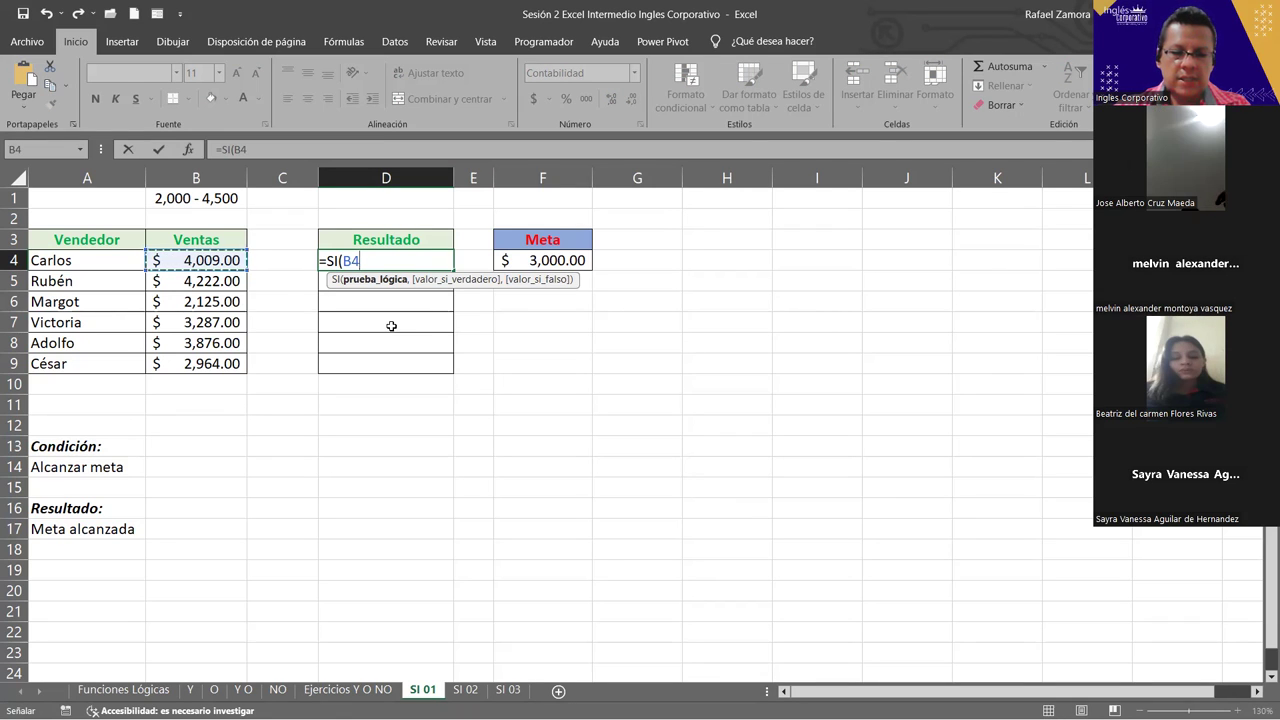
{"action": "key", "text": "F8"}
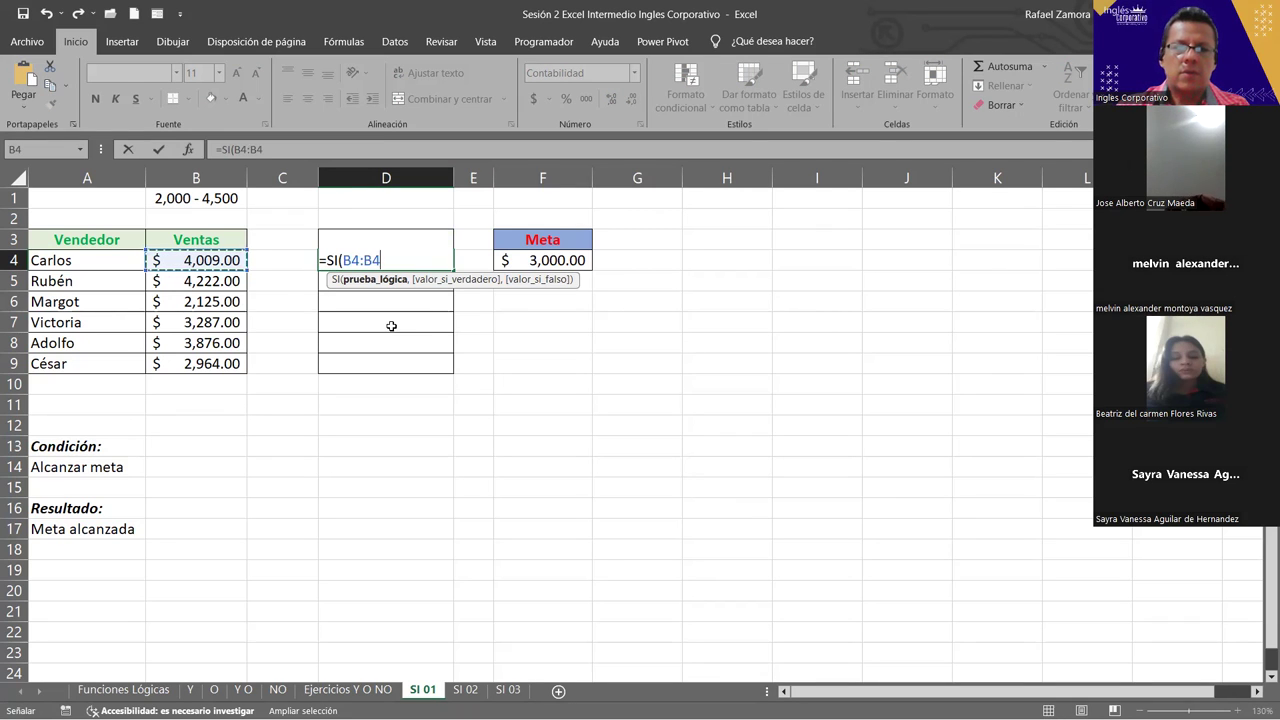
{"action": "key", "text": "F8"}
{"action": "type", "text": ">"}
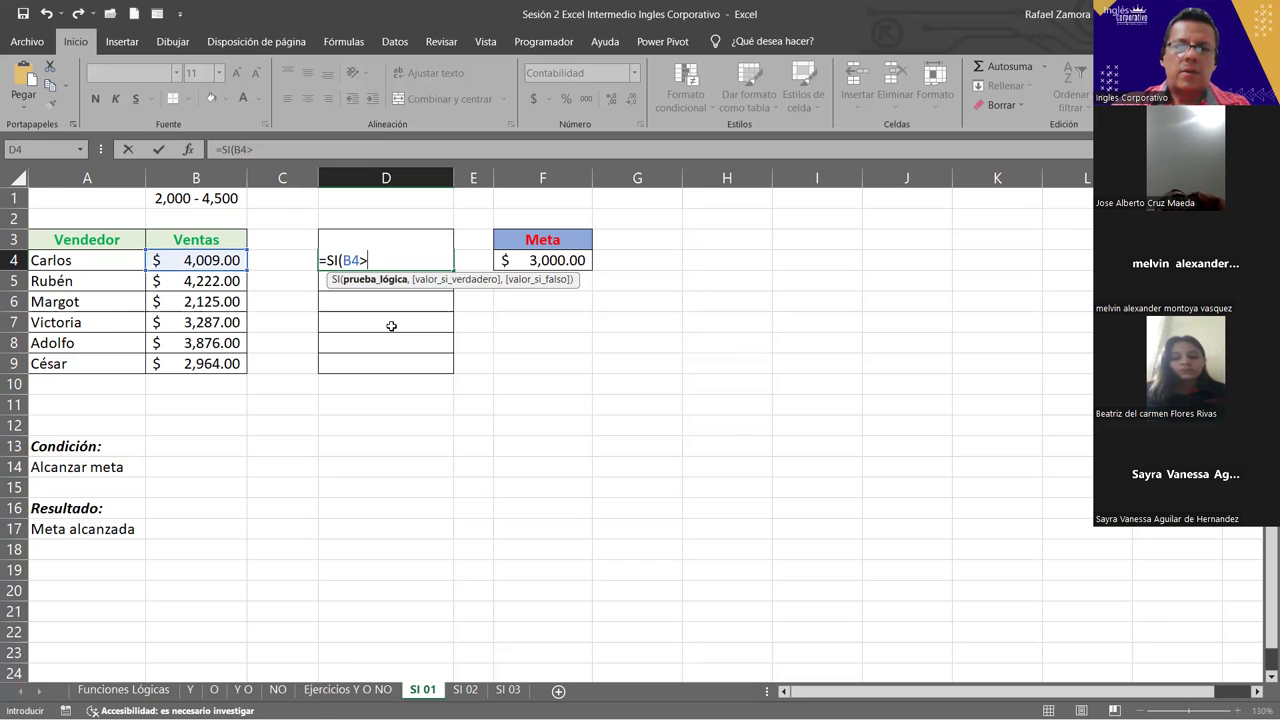
Complete the SI formula's logical test with the goal cell as the absolute reference $F$4 and add the comma separator
{"action": "left_click", "coordinate": [581, 261]}
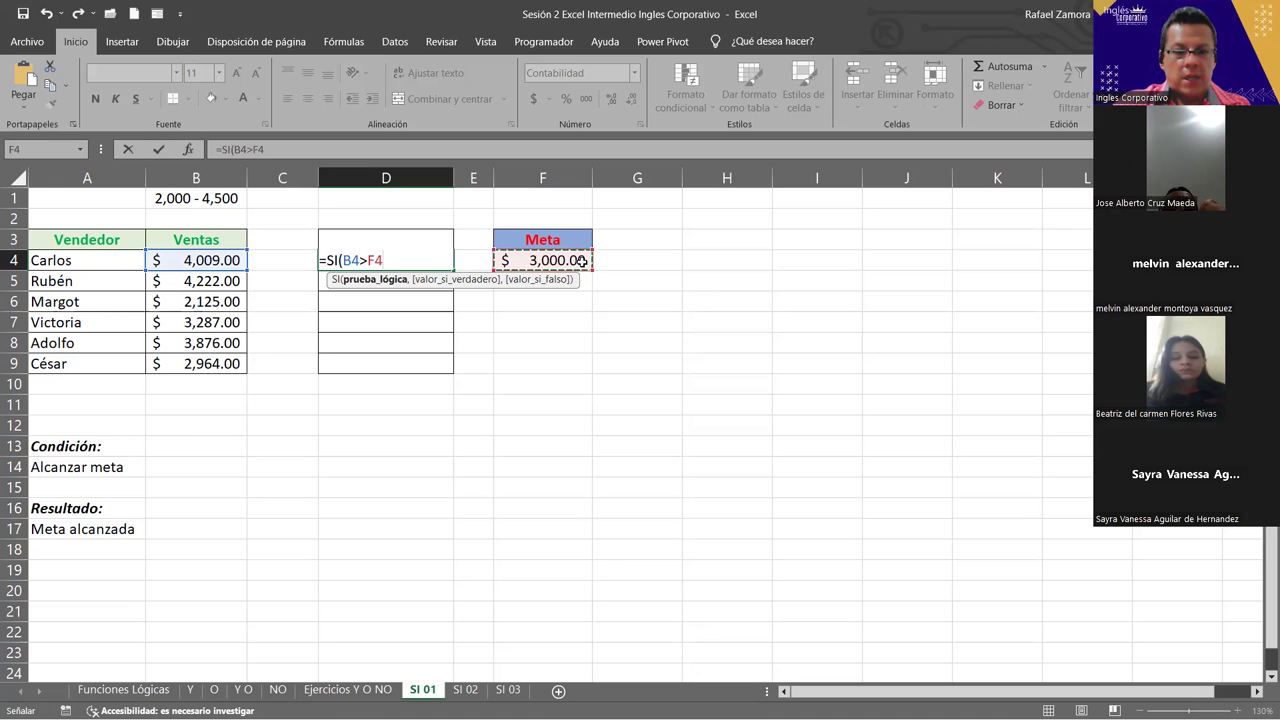
{"action": "key", "text": "F4"}
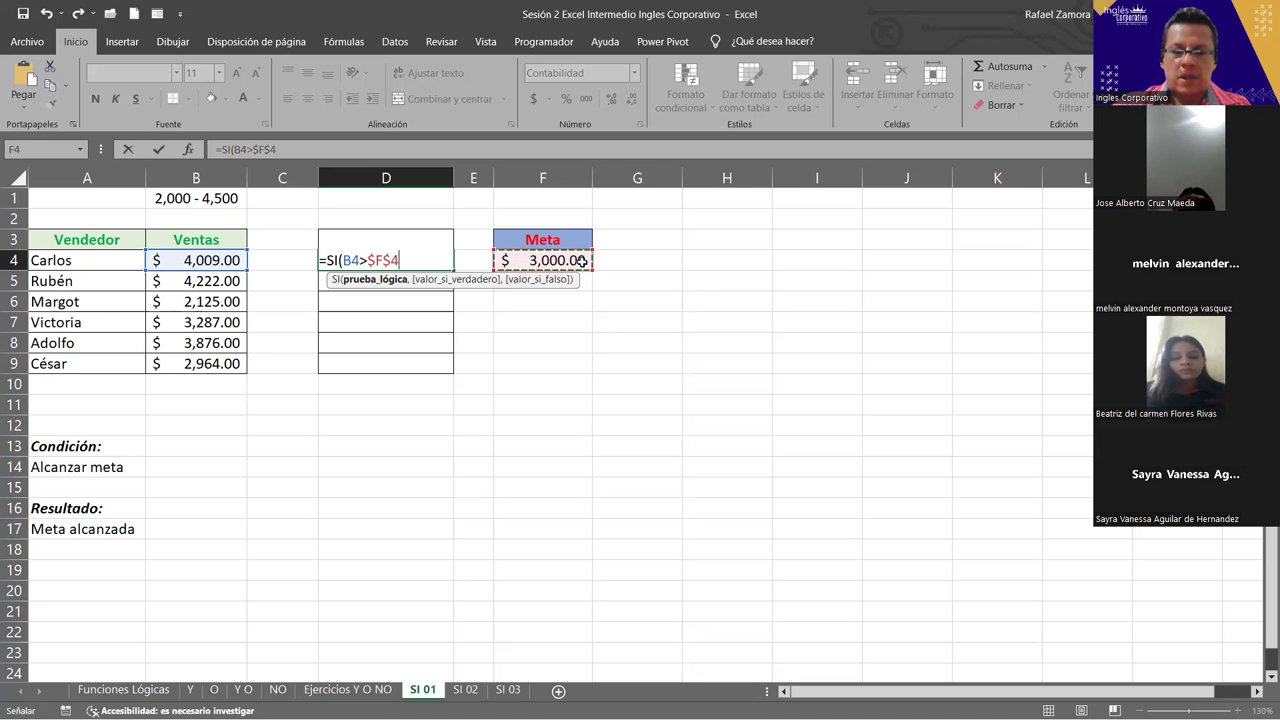
{"action": "type", "text": "("}
{"action": "key", "text": "BackSpace"}
{"action": "type", "text": ")"}
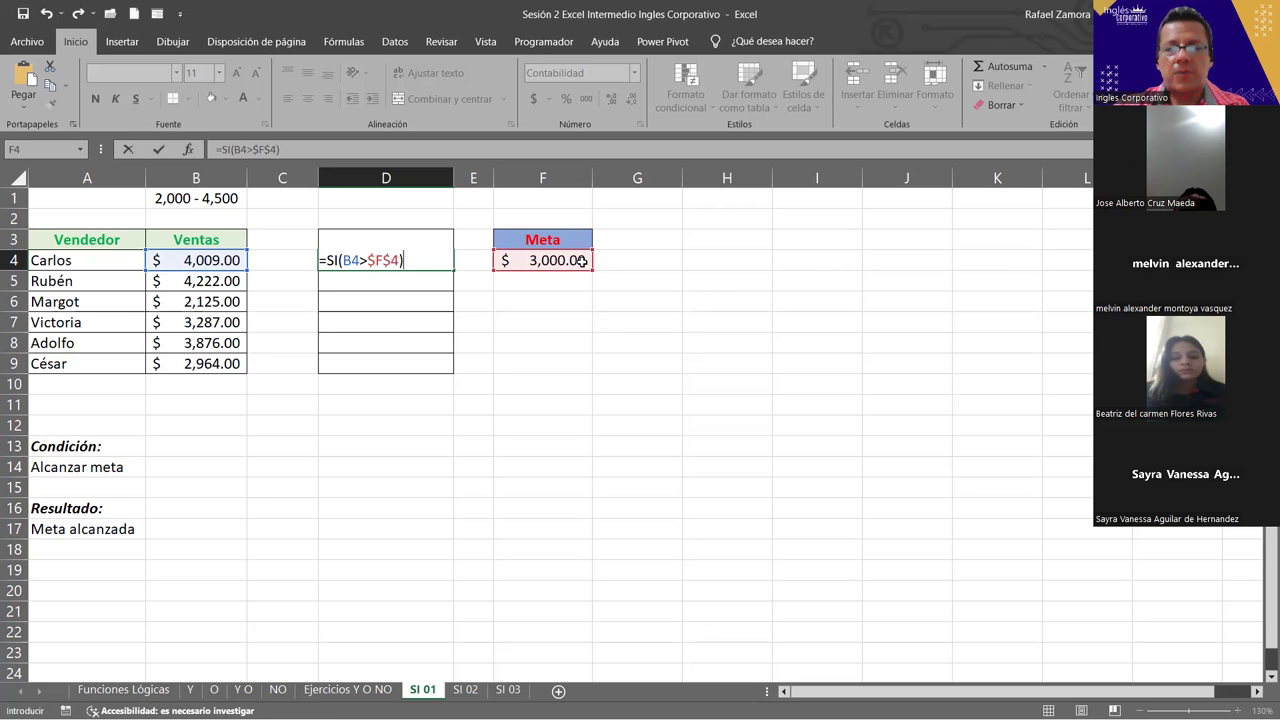
{"action": "key", "text": "BackSpace"}
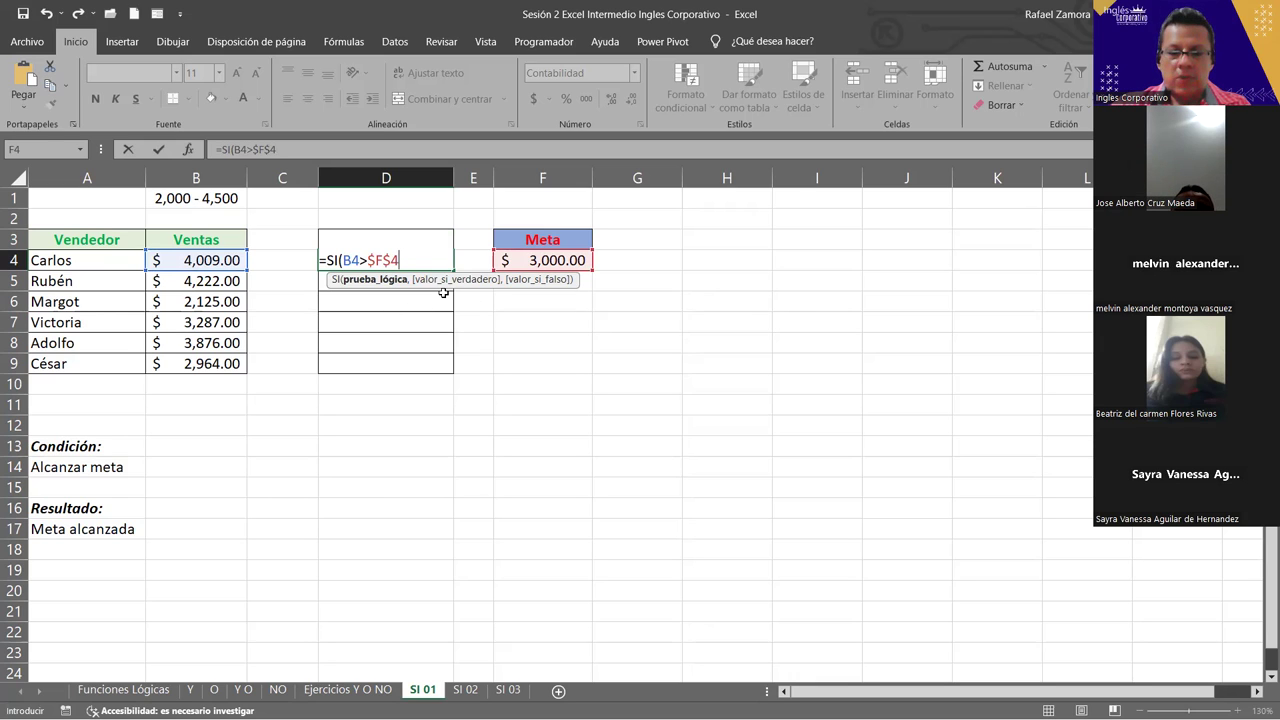
{"action": "type", "text": ","}
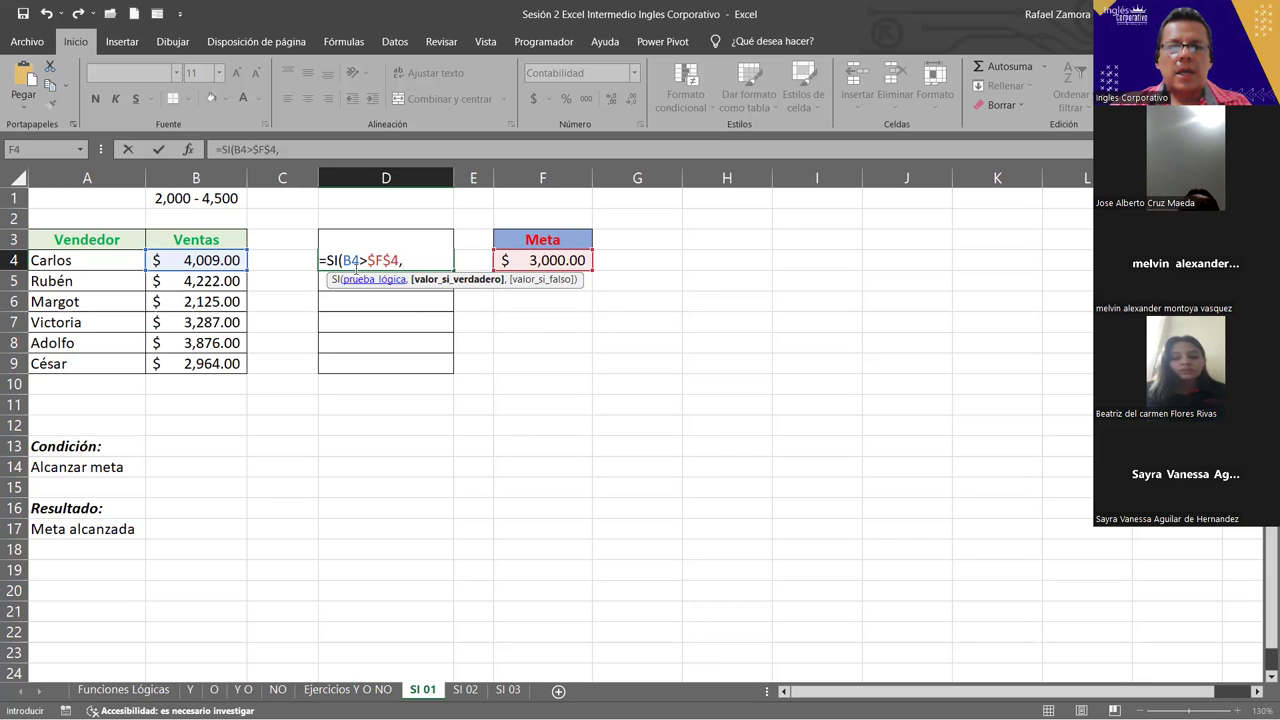
Add "Meta alcanzada" as the SI formula's value-if-true argument in D4
{"action": "left_click_drag", "start_coordinate": [342, 260], "coordinate": [402, 261]}
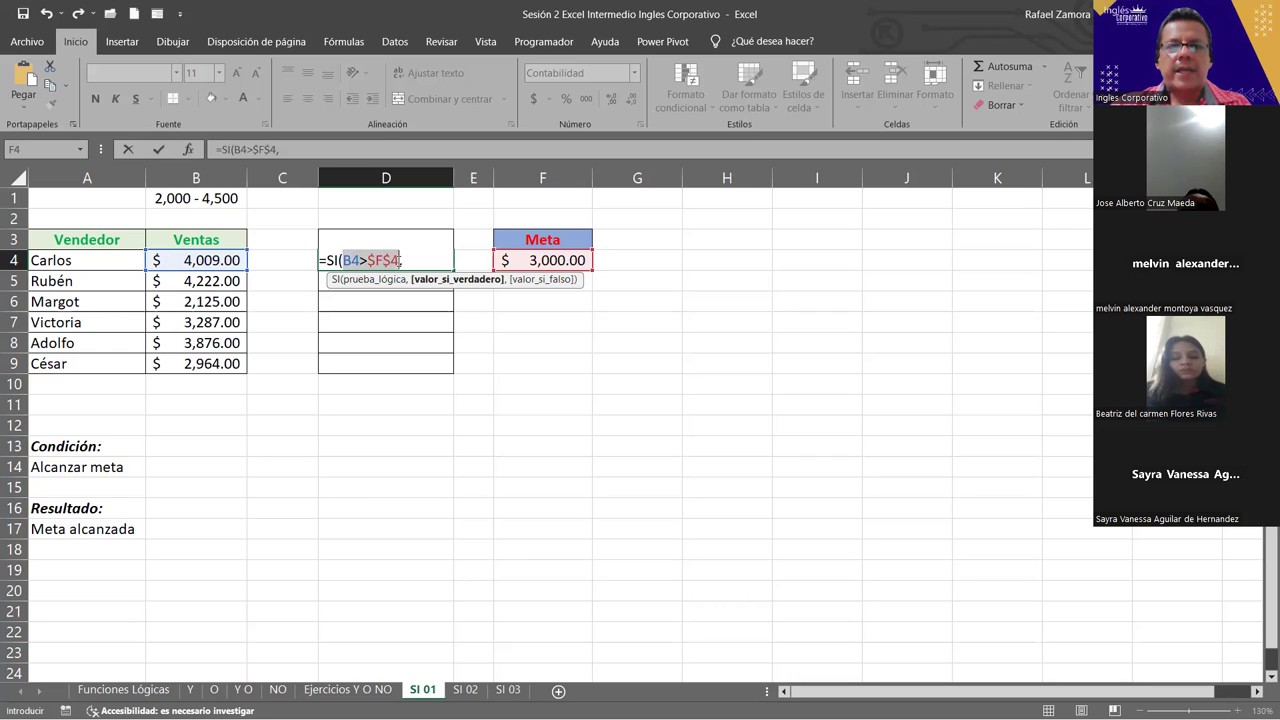
{"action": "left_click", "coordinate": [413, 264]}
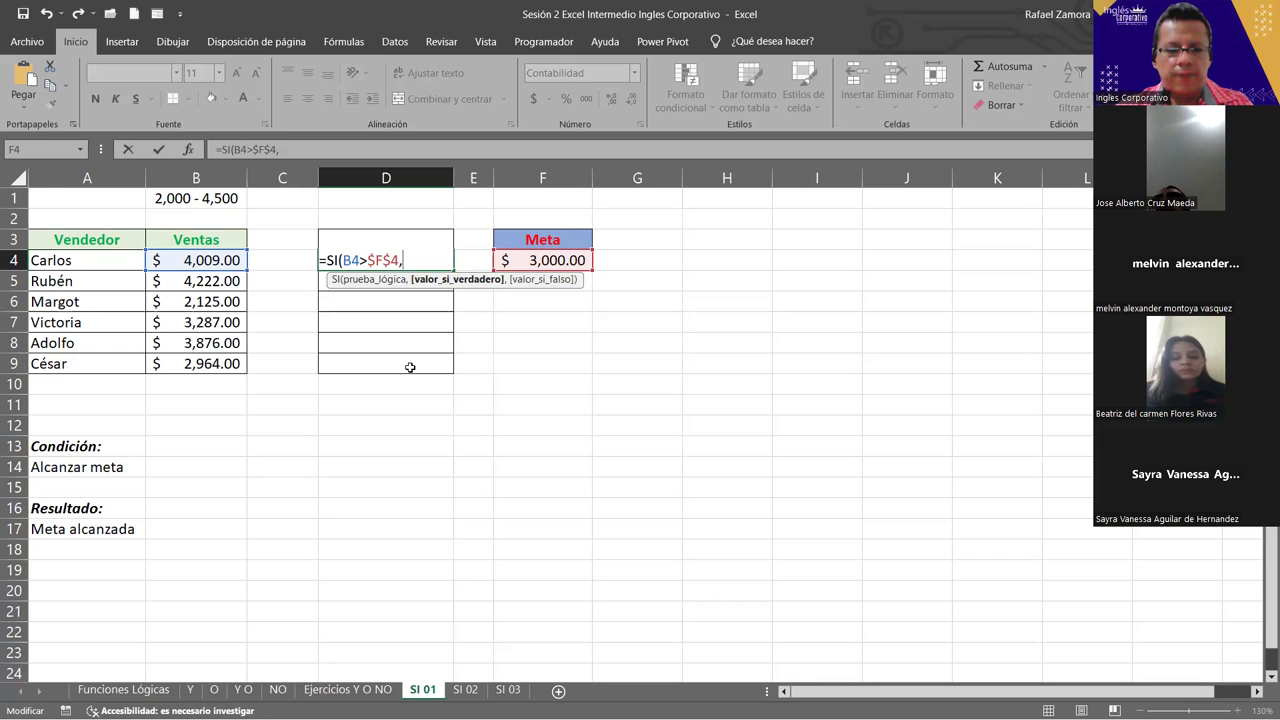
{"action": "type", "text": "@"}
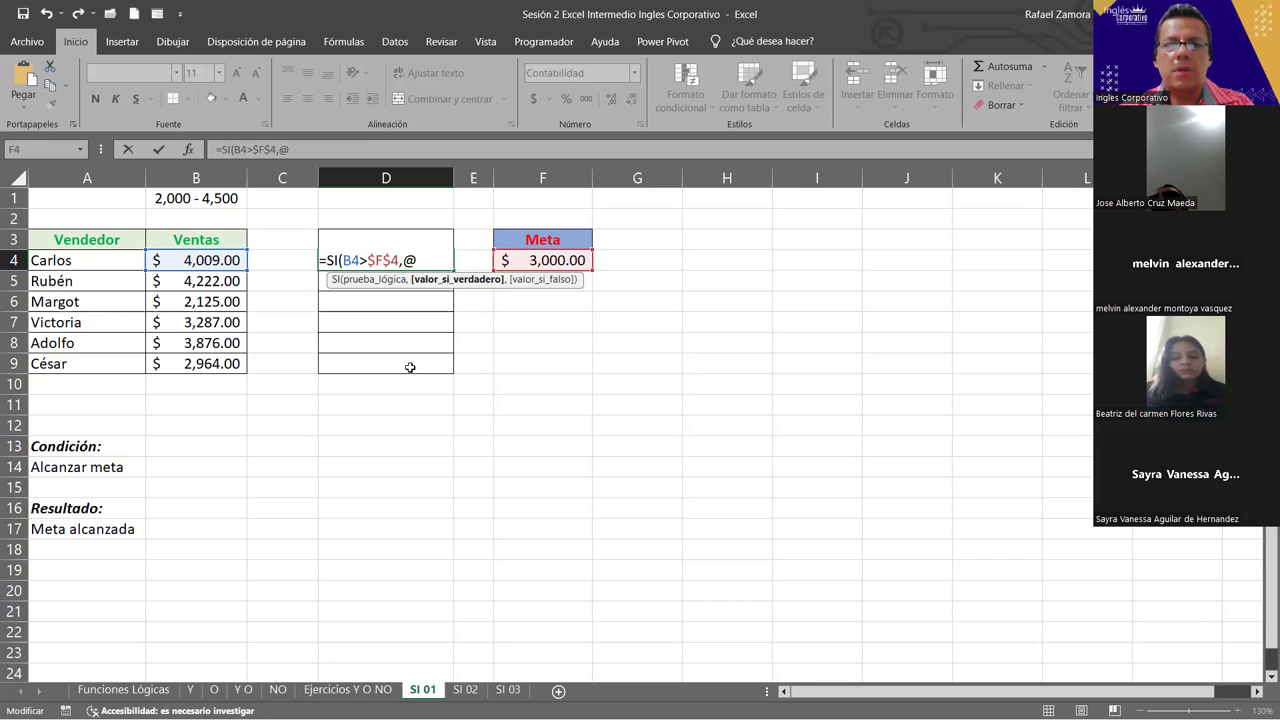
{"action": "key", "text": "BackSpace"}
{"action": "type", "text": "\""}
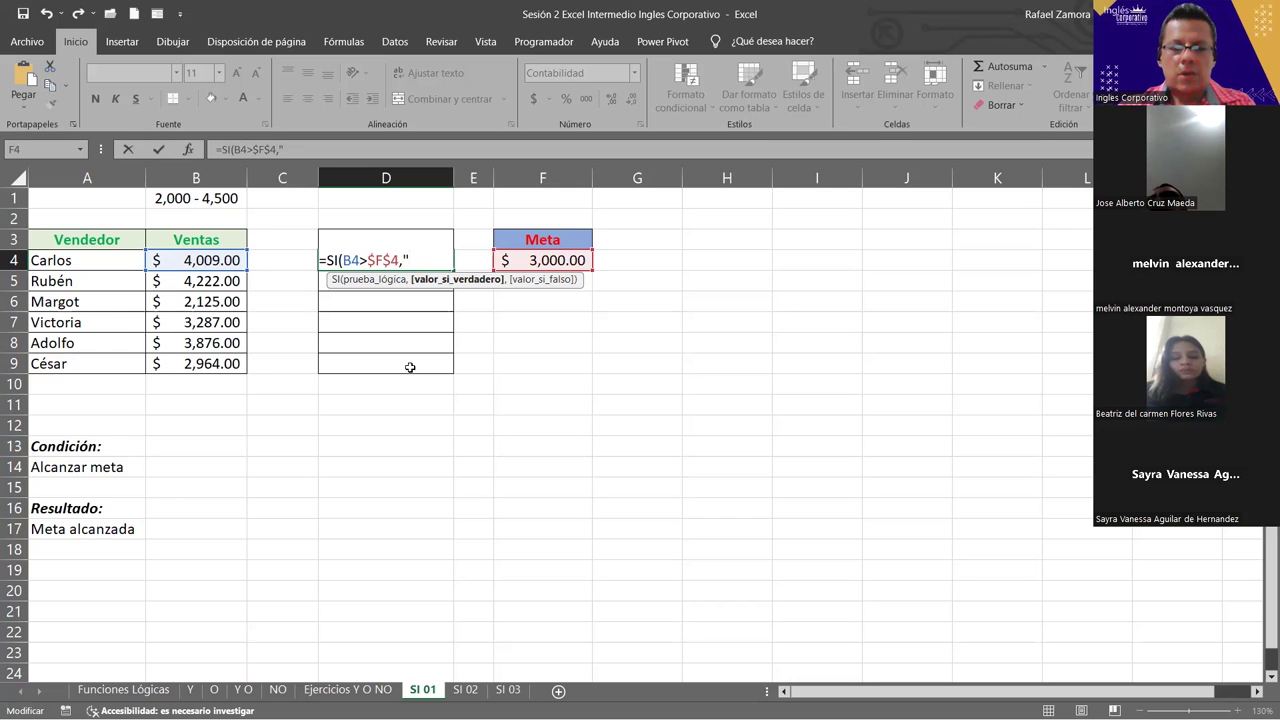
{"action": "type", "text": "Me"}
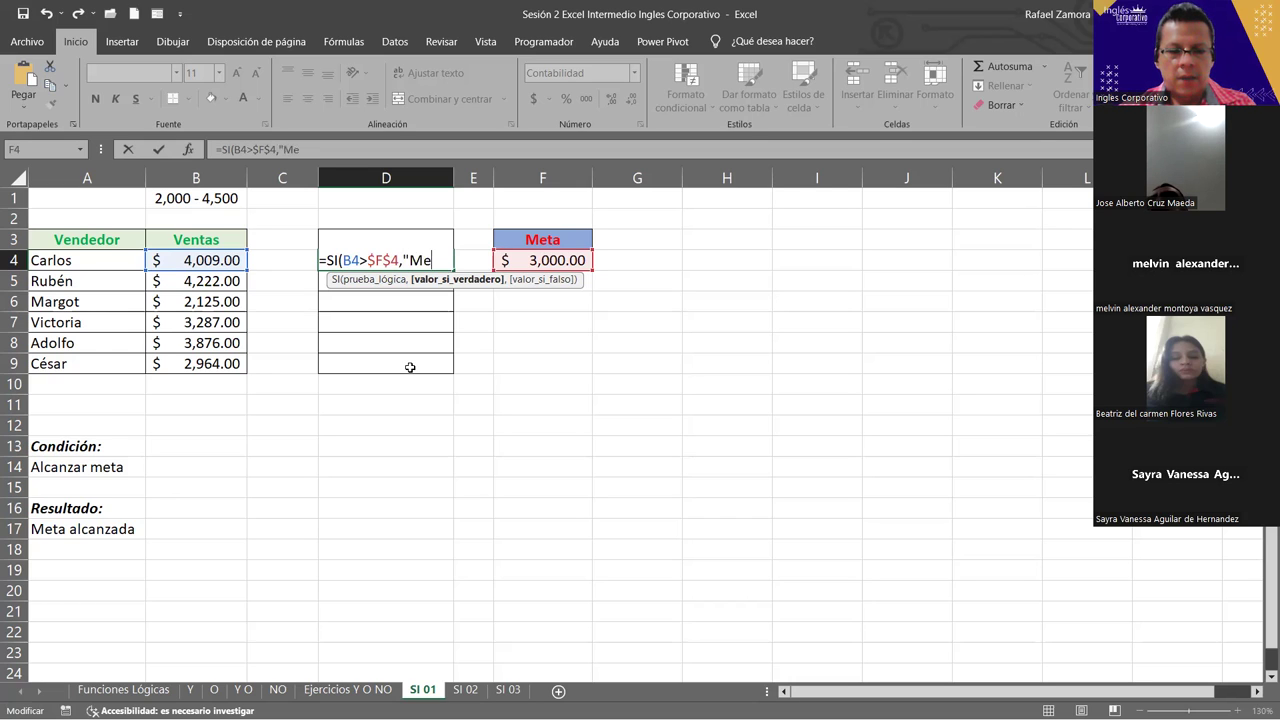
{"action": "type", "text": "ta alca"}
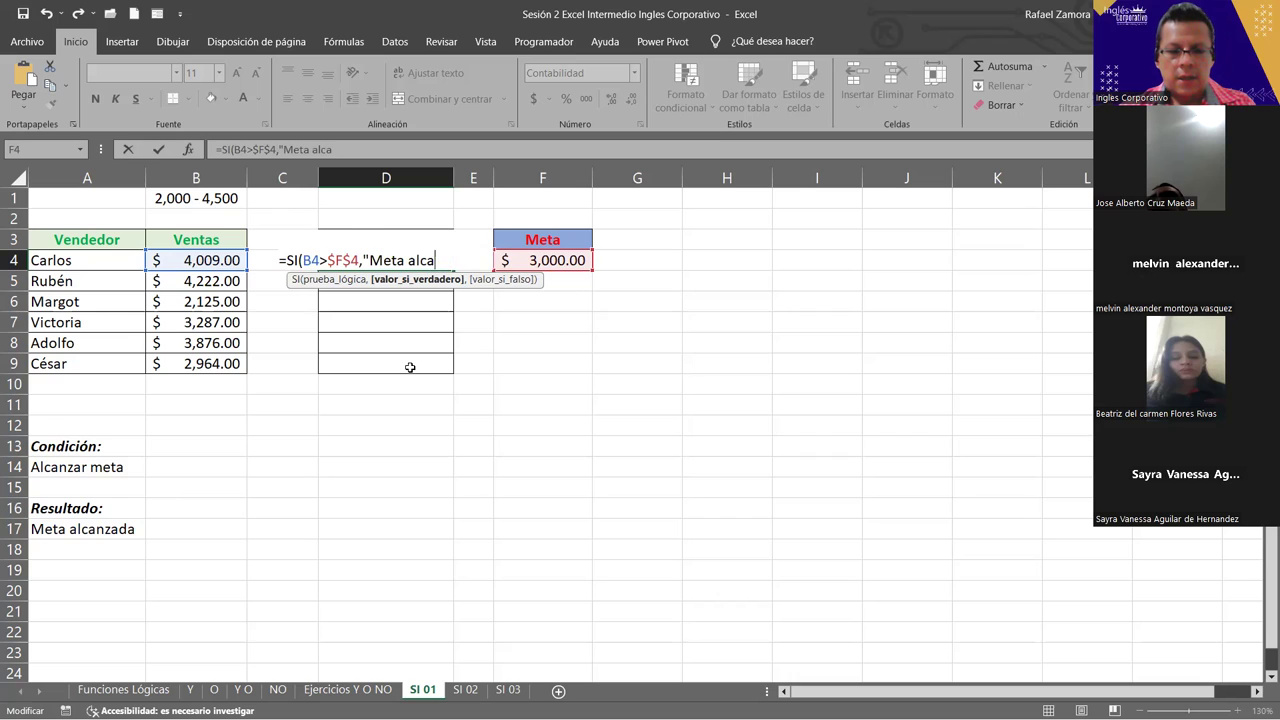
{"action": "type", "text": "nzada\""}
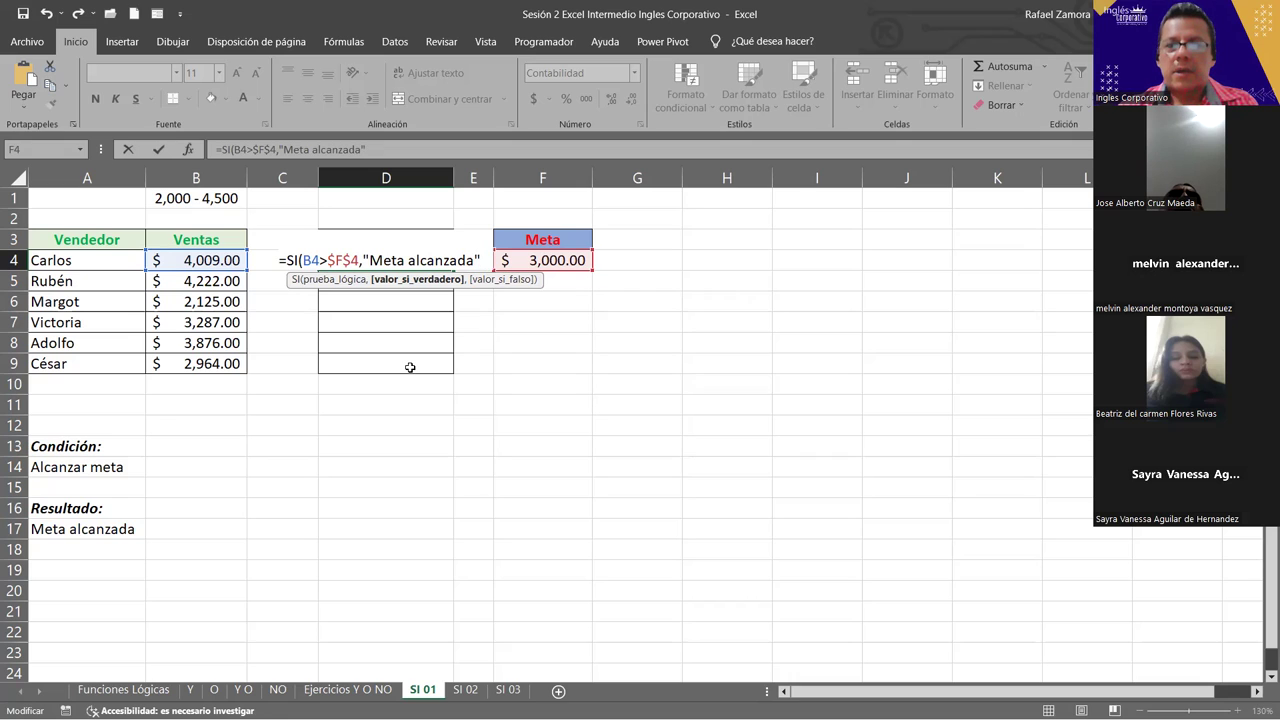
Finish the SI formula in D4 with empty text ("") as the value-if-false argument and enter it
{"action": "type", "text": ","}
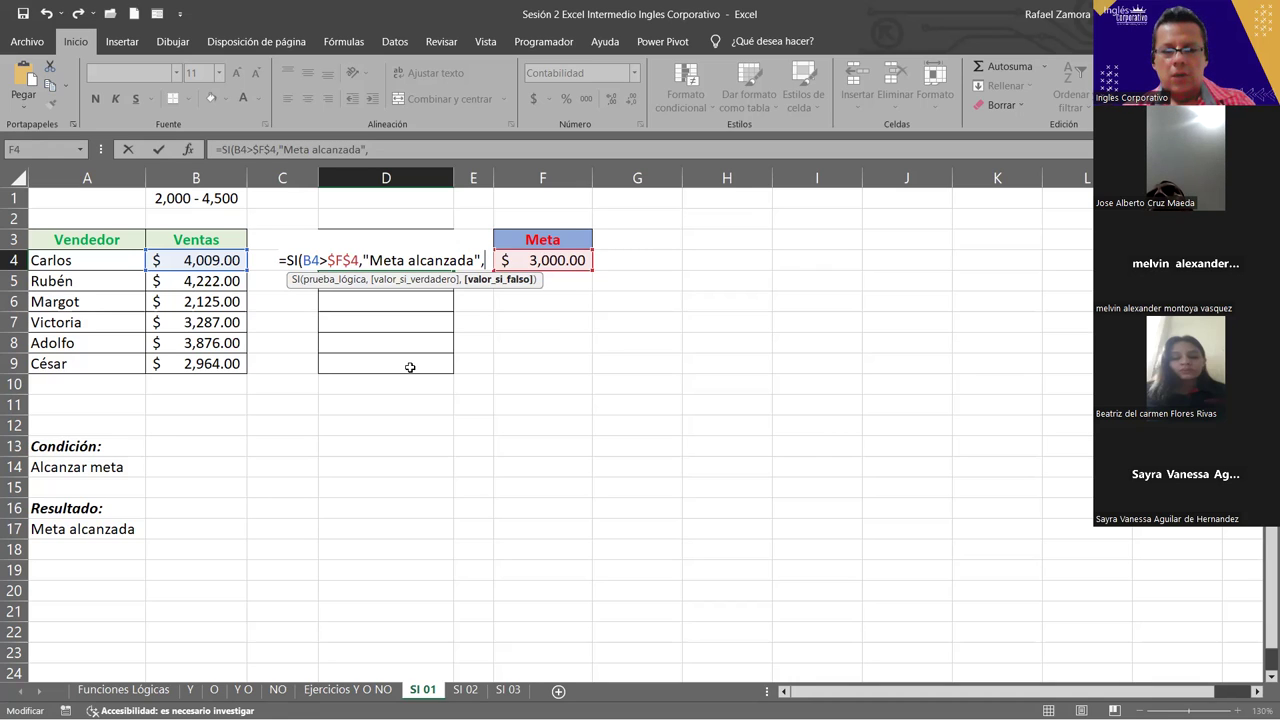
{"action": "type", "text": "\"\""}
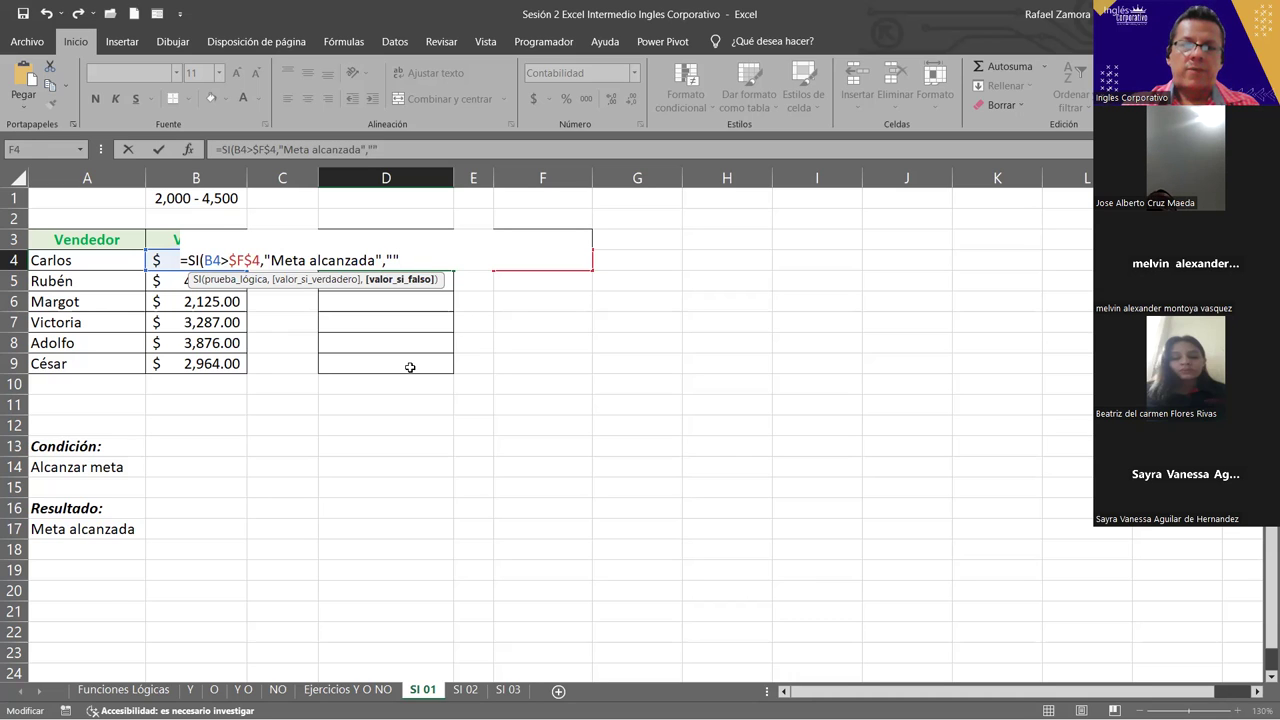
{"action": "type", "text": ")"}
{"action": "key", "text": "Return"}
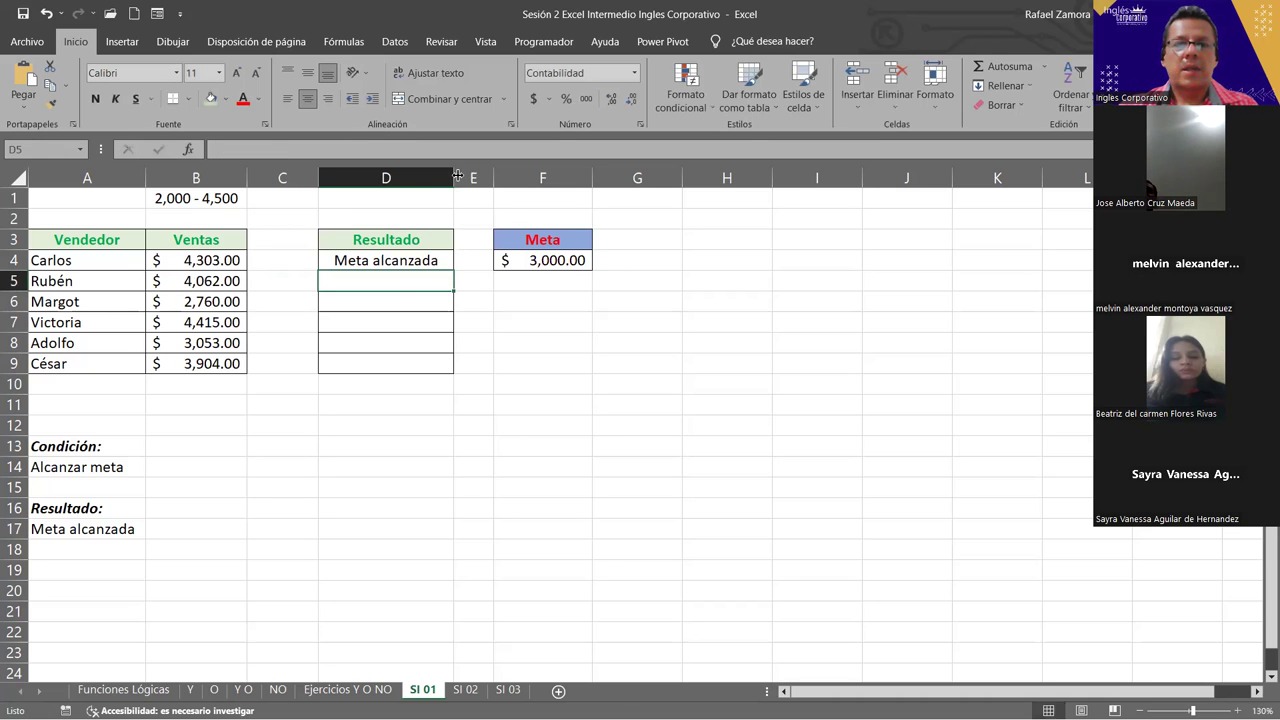
Widen column D slightly and copy the SI formula from D4 down through D9
{"action": "left_click_drag", "start_coordinate": [453, 176], "coordinate": [468, 176]}
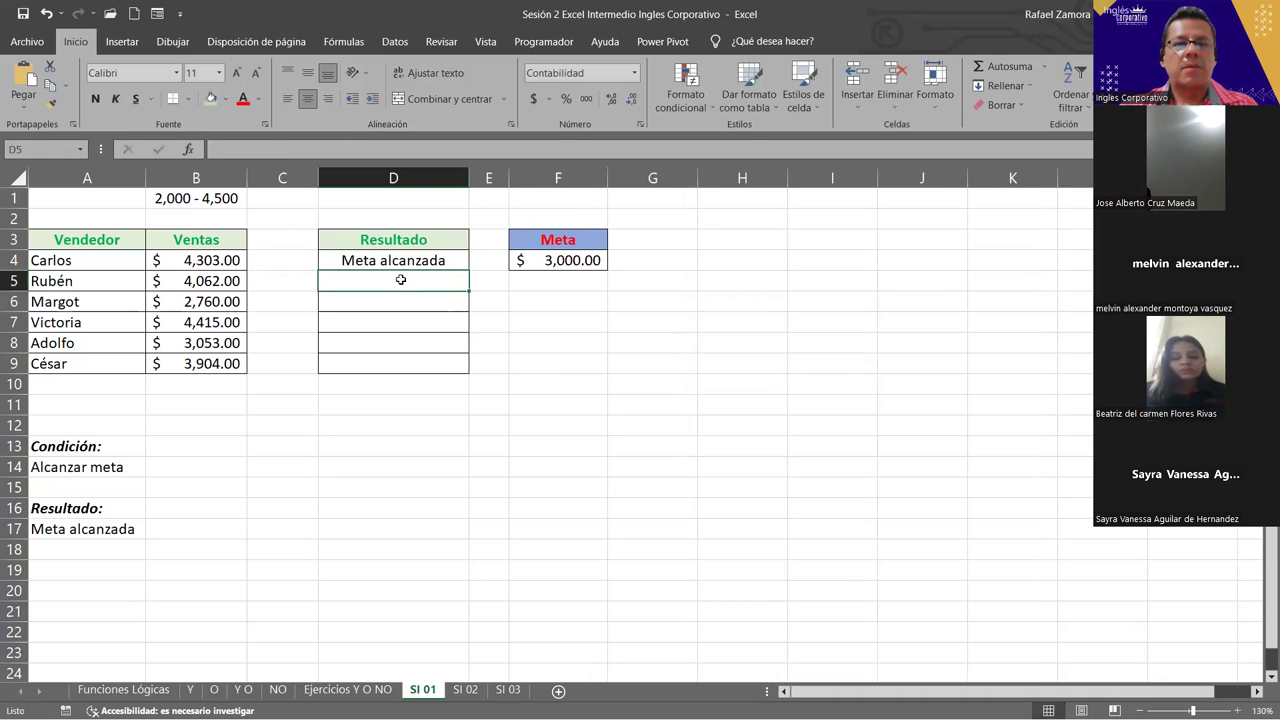
{"action": "left_click", "coordinate": [196, 260]}
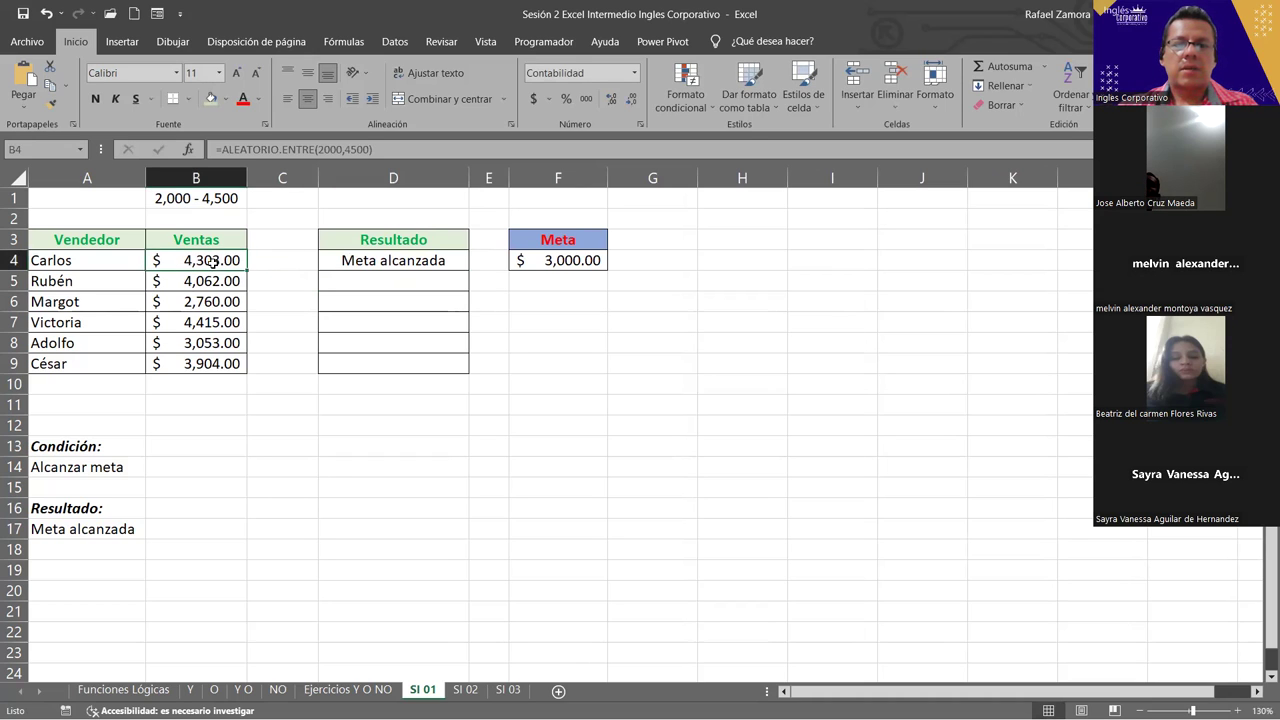
{"action": "left_click", "coordinate": [440, 264]}
{"action": "left_click_drag", "start_coordinate": [469, 270], "coordinate": [469, 380]}
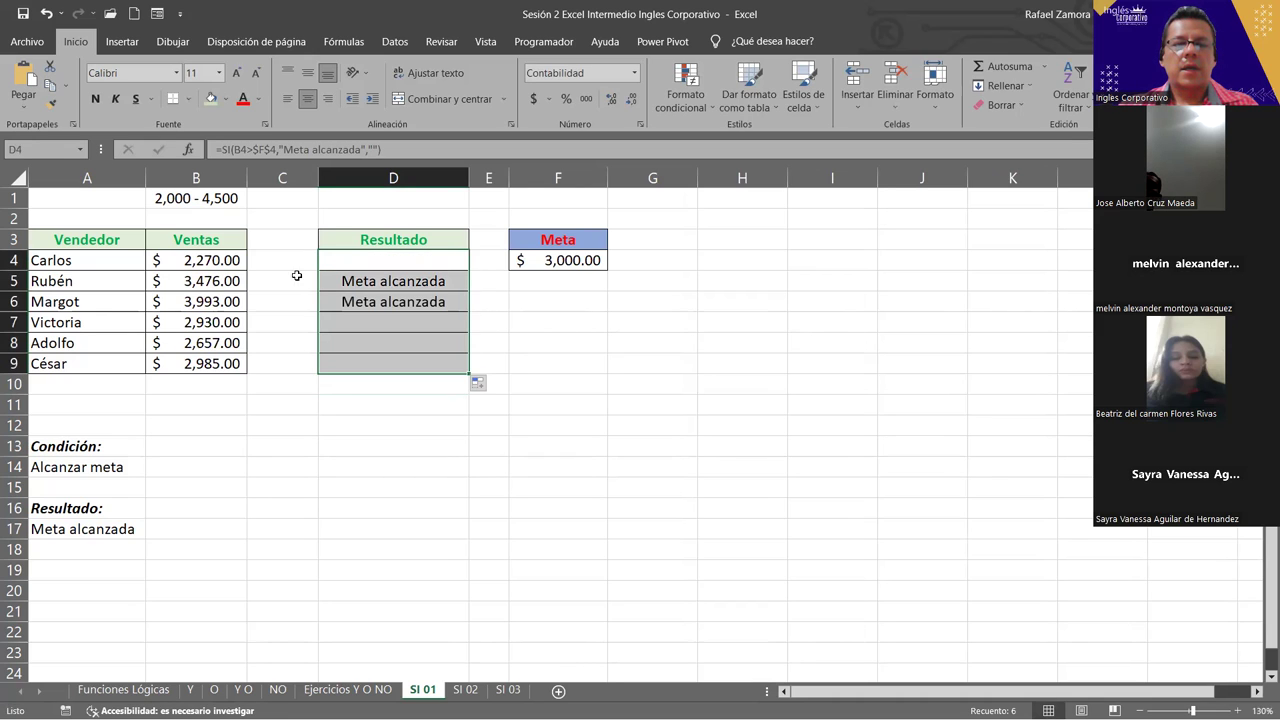
Check each seller's sales in B4:B9 against the goal and the matching entry under Resultado
{"action": "left_click", "coordinate": [202, 244]}
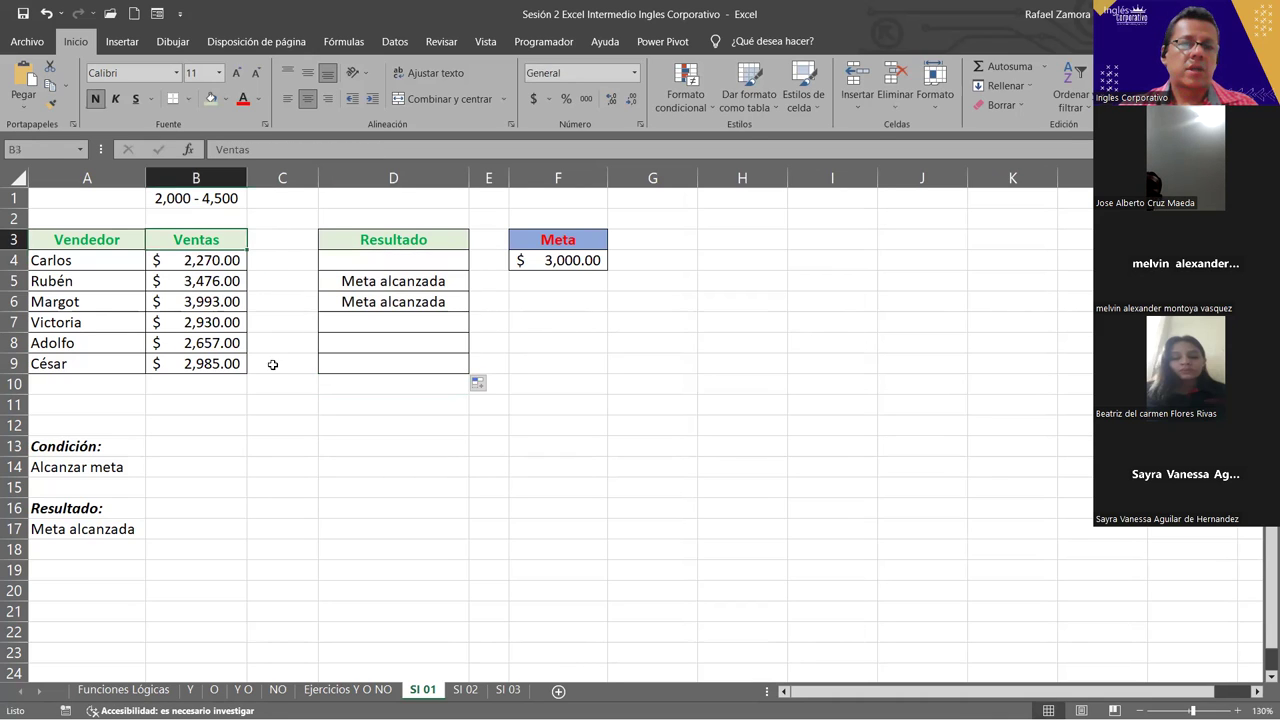
{"action": "left_click", "coordinate": [194, 260]}
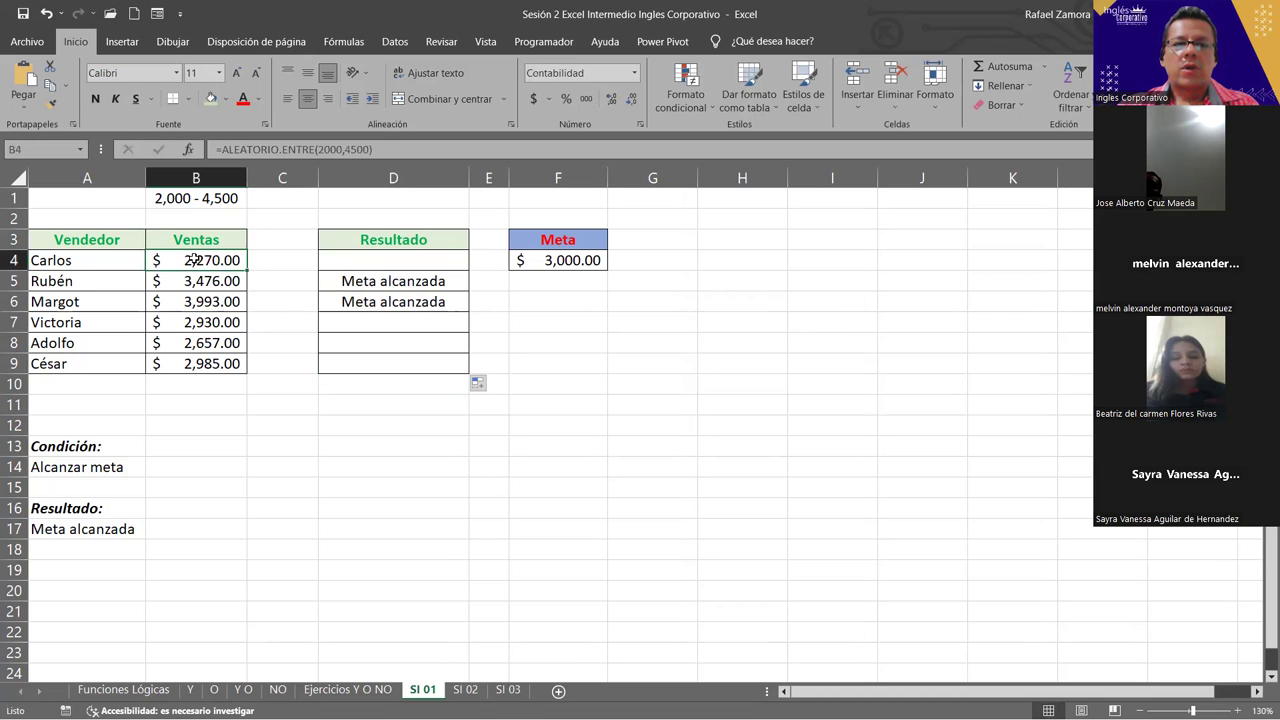
{"action": "left_click", "coordinate": [208, 283]}
{"action": "left_click", "coordinate": [219, 296]}
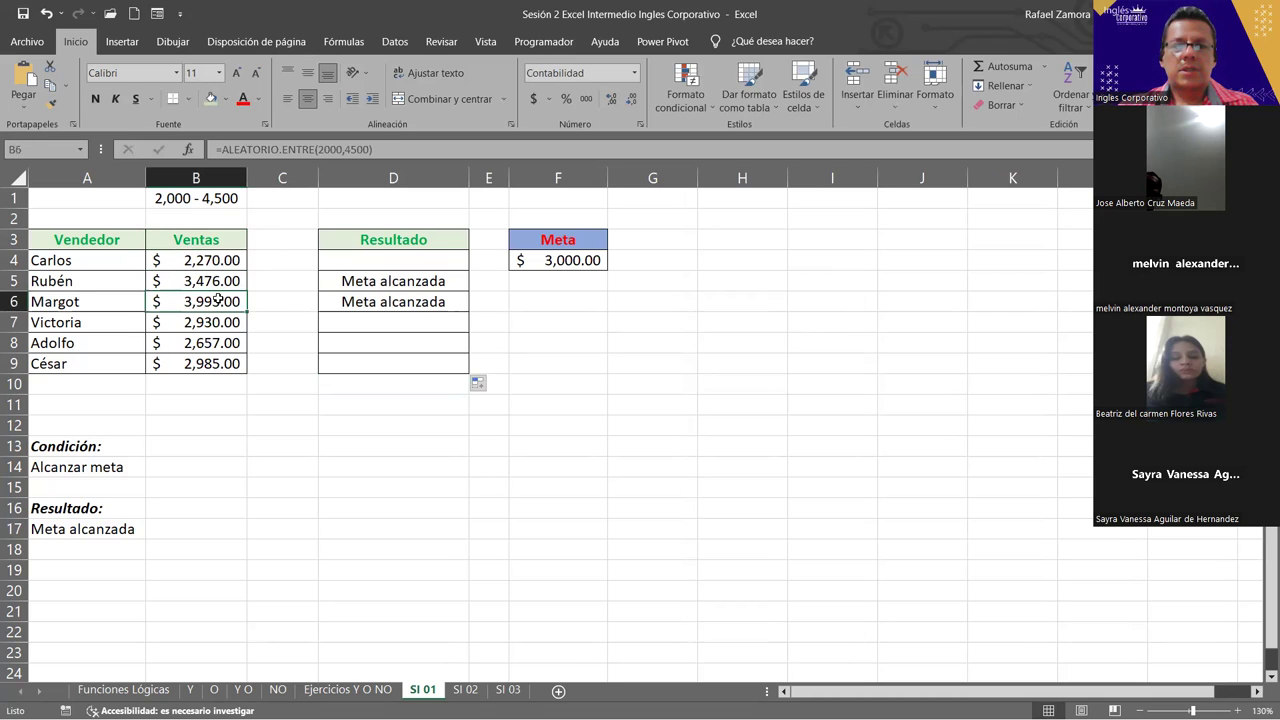
{"action": "left_click", "coordinate": [220, 320]}
{"action": "left_click", "coordinate": [220, 342]}
{"action": "left_click", "coordinate": [220, 363]}
Recalculate the sheet repeatedly to test the Resultado formulas against new random sales amounts
{"action": "left_click", "coordinate": [406, 462]}
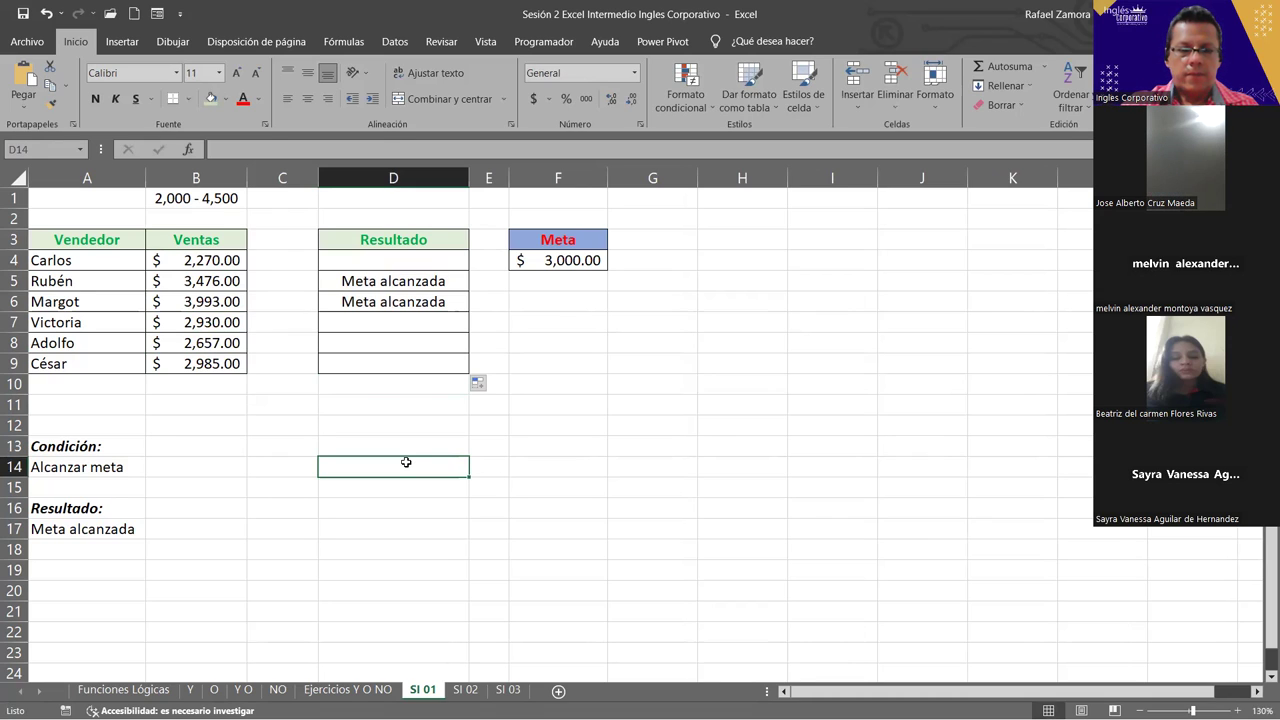
{"action": "key", "text": "F9"}
{"action": "key", "text": "F9"}
{"action": "key", "text": "F9"}
{"action": "key", "text": "F9"}
{"action": "key", "text": "F9"}
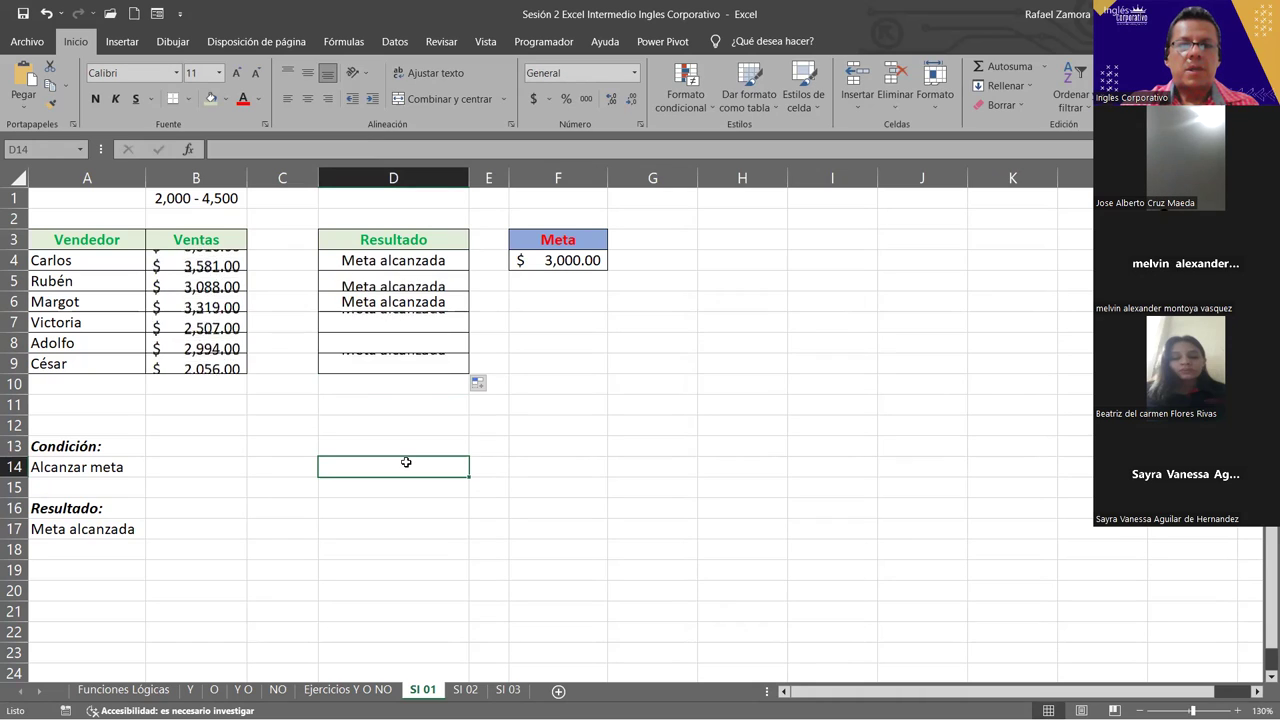
{"action": "key", "text": "F9"}
{"action": "key", "text": "F9"}
{"action": "key", "text": "F9"}
{"action": "key", "text": "F9"}
{"action": "key", "text": "F9"}
{"action": "key", "text": "F9"}
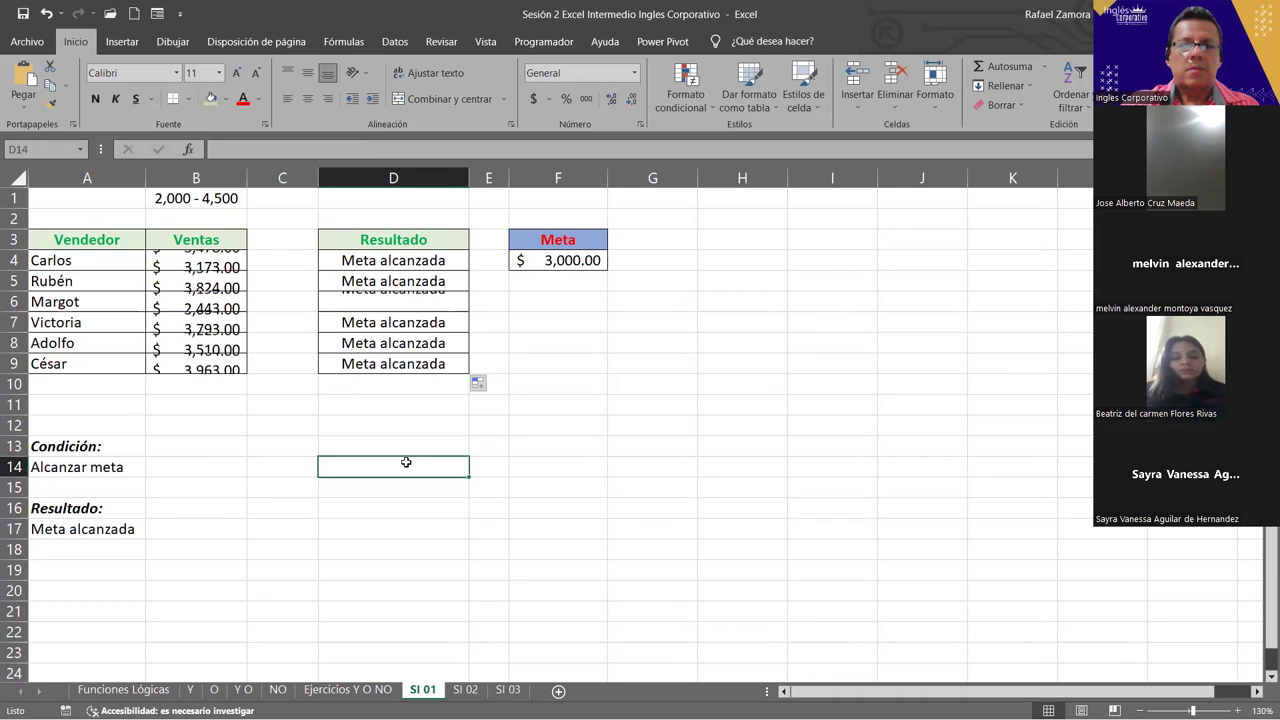
{"action": "key", "text": "F9"}
{"action": "key", "text": "F9"}
{"action": "key", "text": "F9"}
{"action": "key", "text": "F9"}
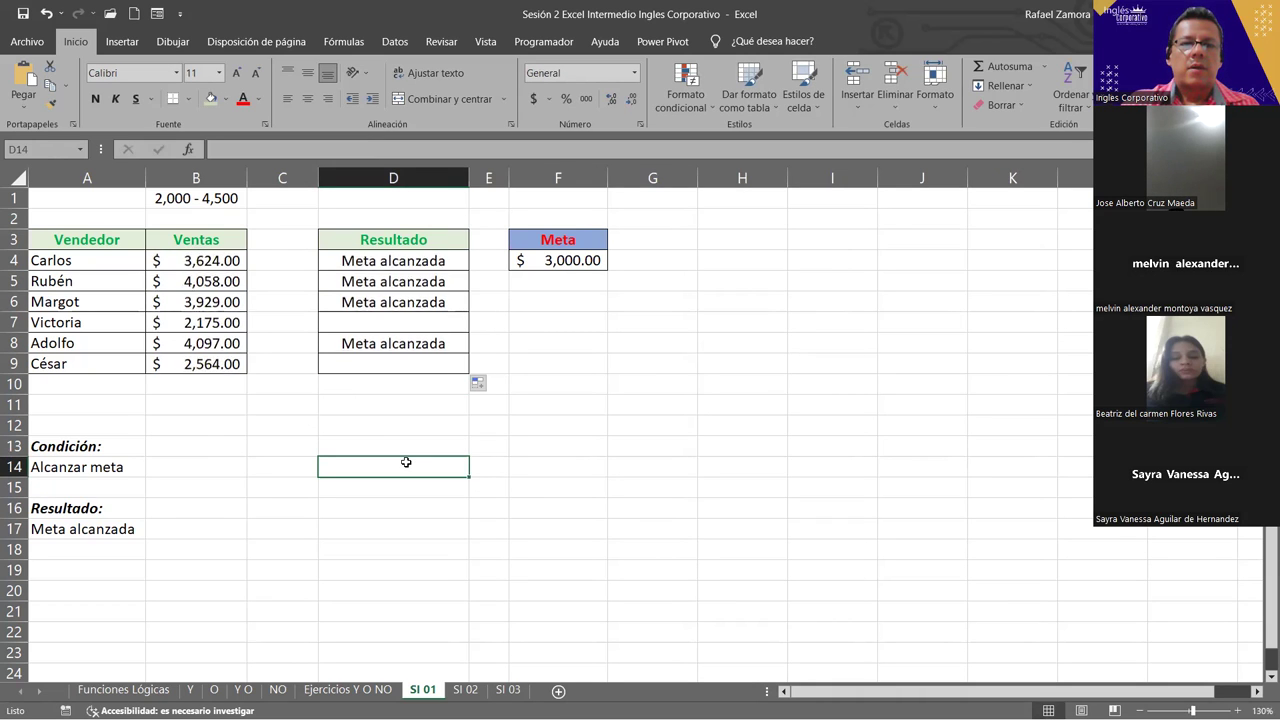
{"action": "key", "text": "F9"}
{"action": "key", "text": "F9"}
{"action": "key", "text": "F9"}
{"action": "key", "text": "F9"}
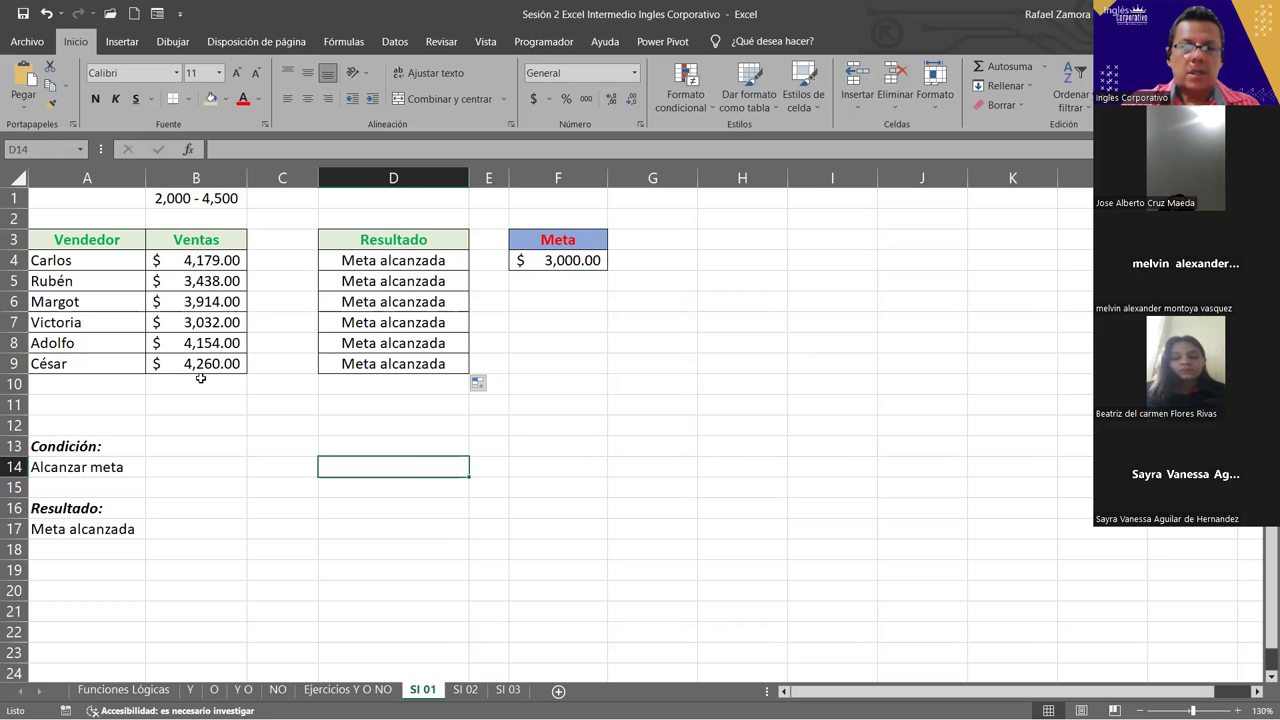
{"action": "key", "text": "F9"}
{"action": "key", "text": "F9"}
{"action": "key", "text": "F9"}
{"action": "key", "text": "F9"}
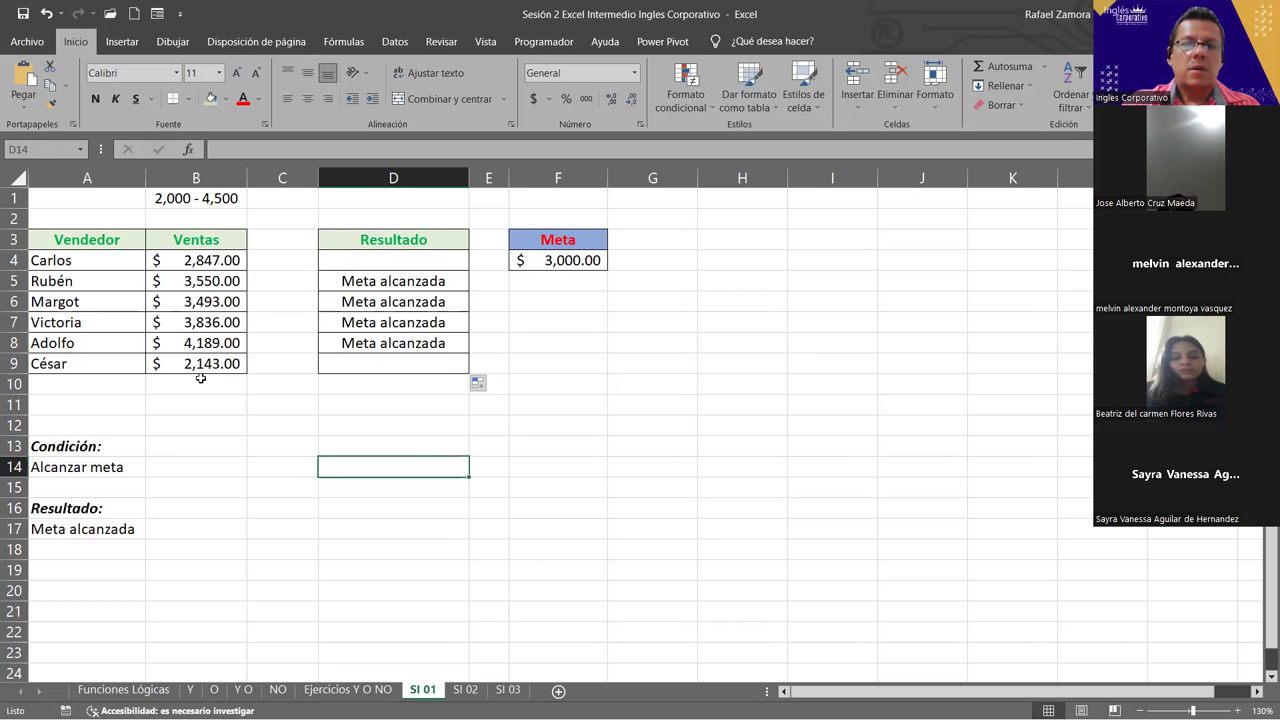
{"action": "key", "text": "F9"}
{"action": "key", "text": "F9"}
{"action": "key", "text": "F9"}
{"action": "key", "text": "F9"}
{"action": "key", "text": "F9"}
{"action": "key", "text": "F9"}
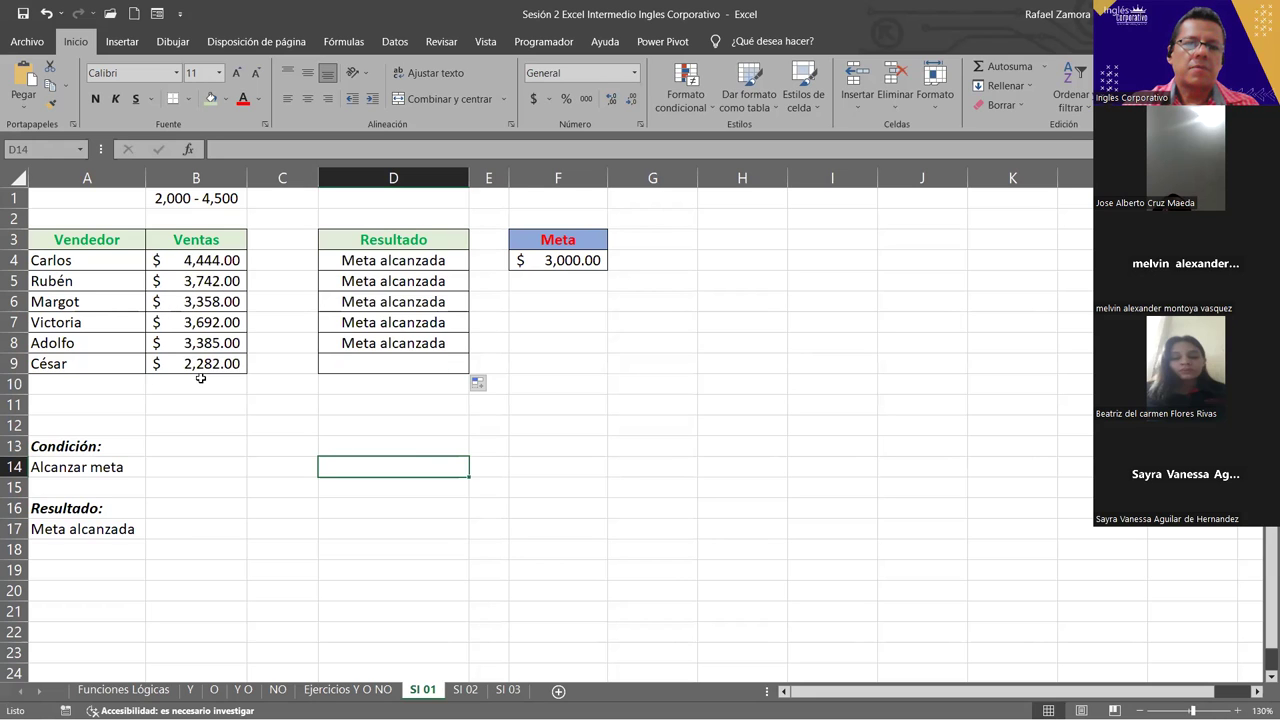
{"action": "key", "text": "F9"}
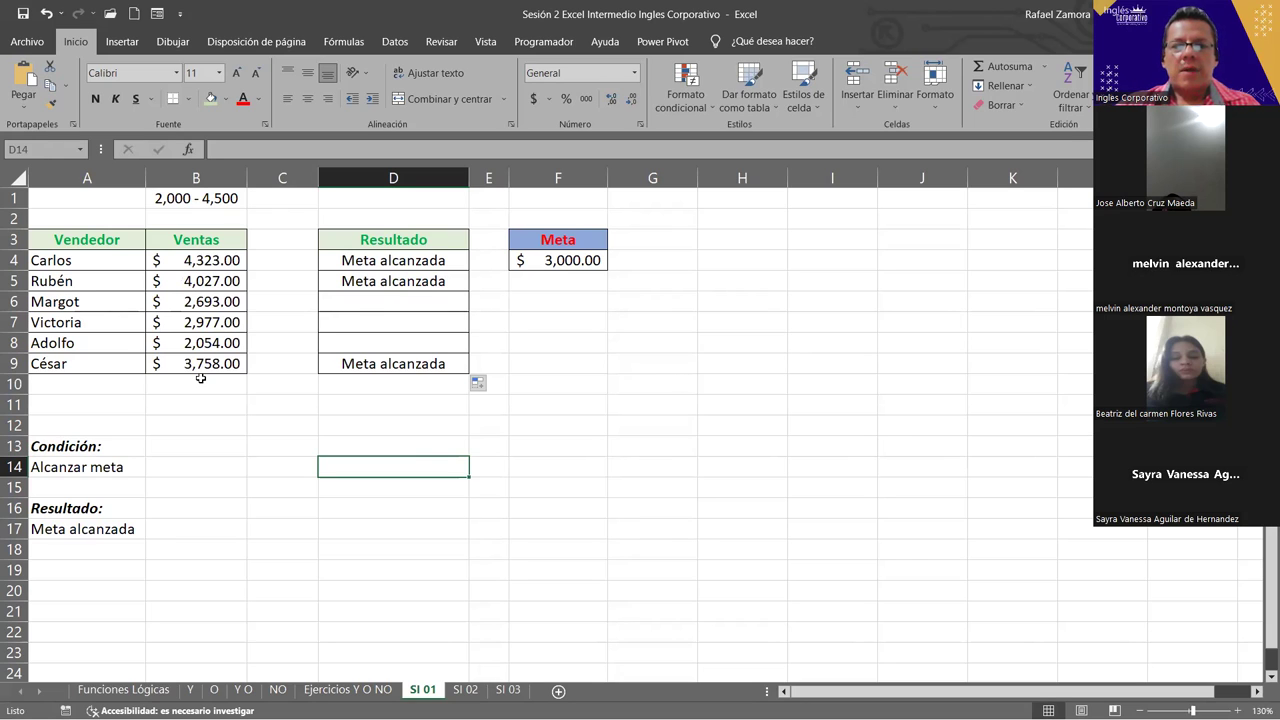
Change the sales goal under Meta in cell F4 to 4000
{"action": "left_click", "coordinate": [537, 259]}
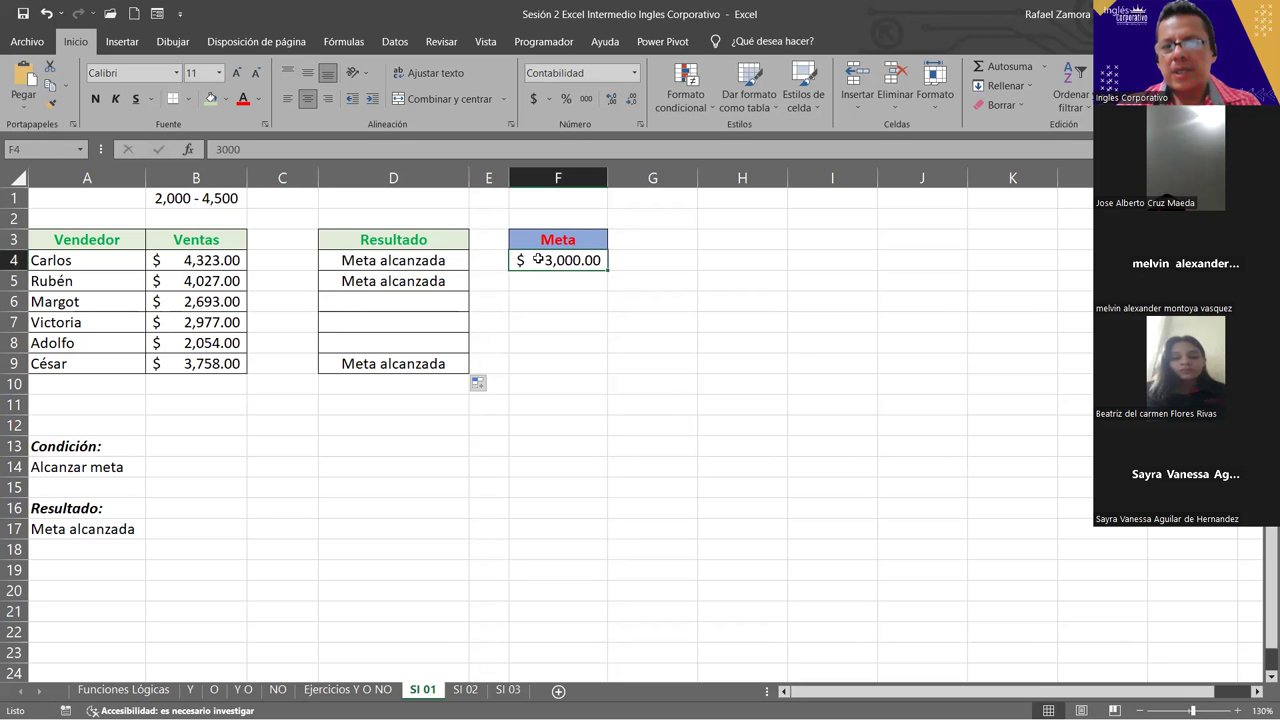
{"action": "type", "text": "4,00"}
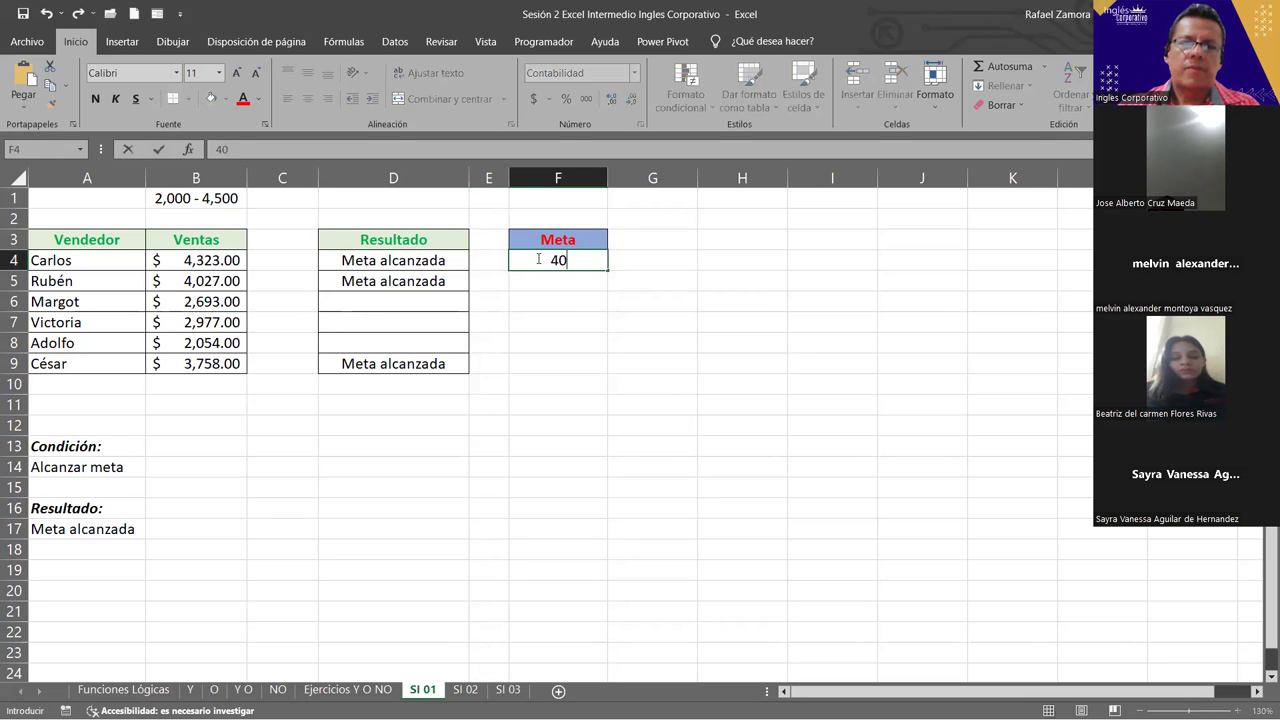
{"action": "type", "text": "0"}
{"action": "key", "text": "Return"}
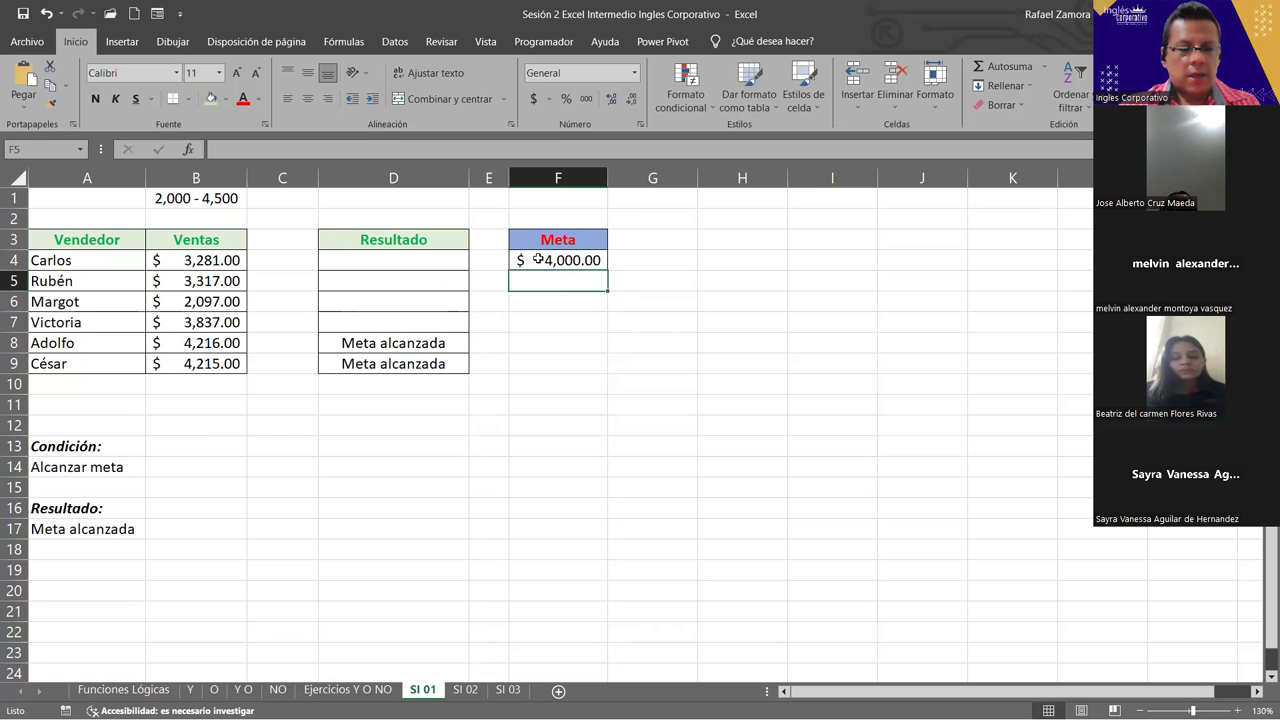
Recalculate the random sales several times to check the Resultado column against the 4,000 goal
{"action": "key", "text": "F9"}
{"action": "key", "text": "F9"}
{"action": "key", "text": "F9"}
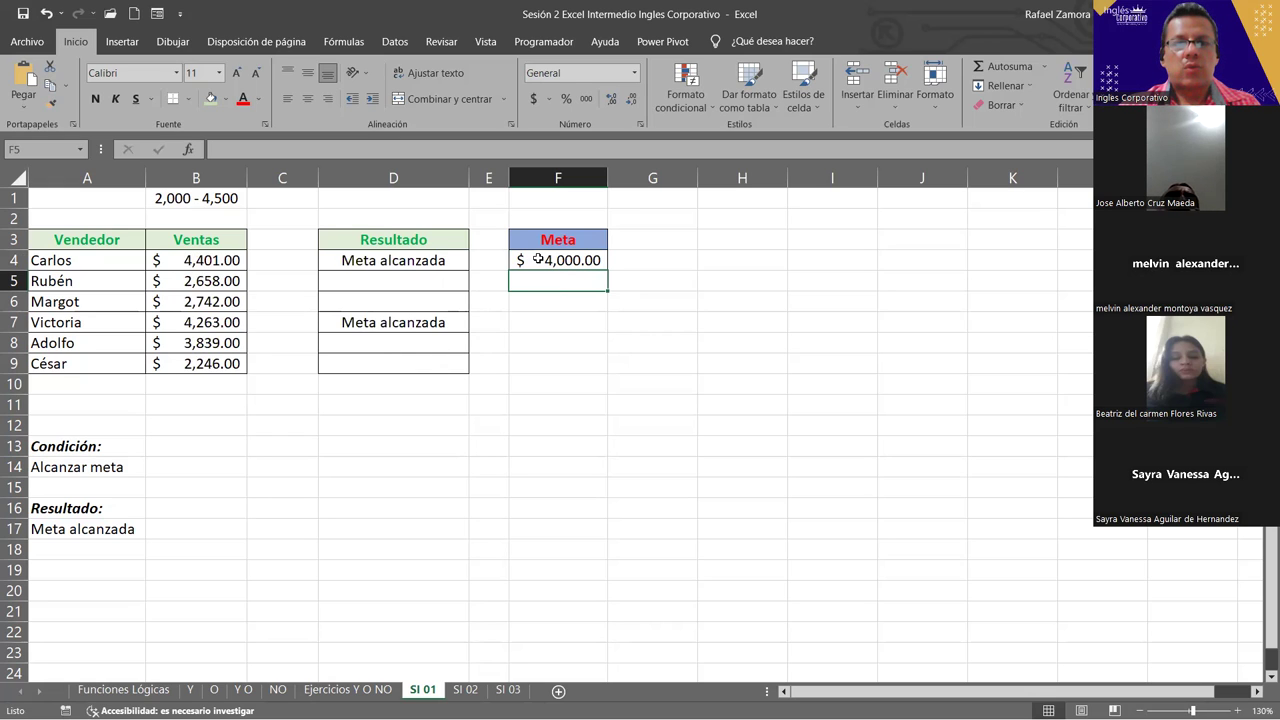
{"action": "key", "text": "F9"}
{"action": "key", "text": "F9"}
{"action": "key", "text": "F9"}
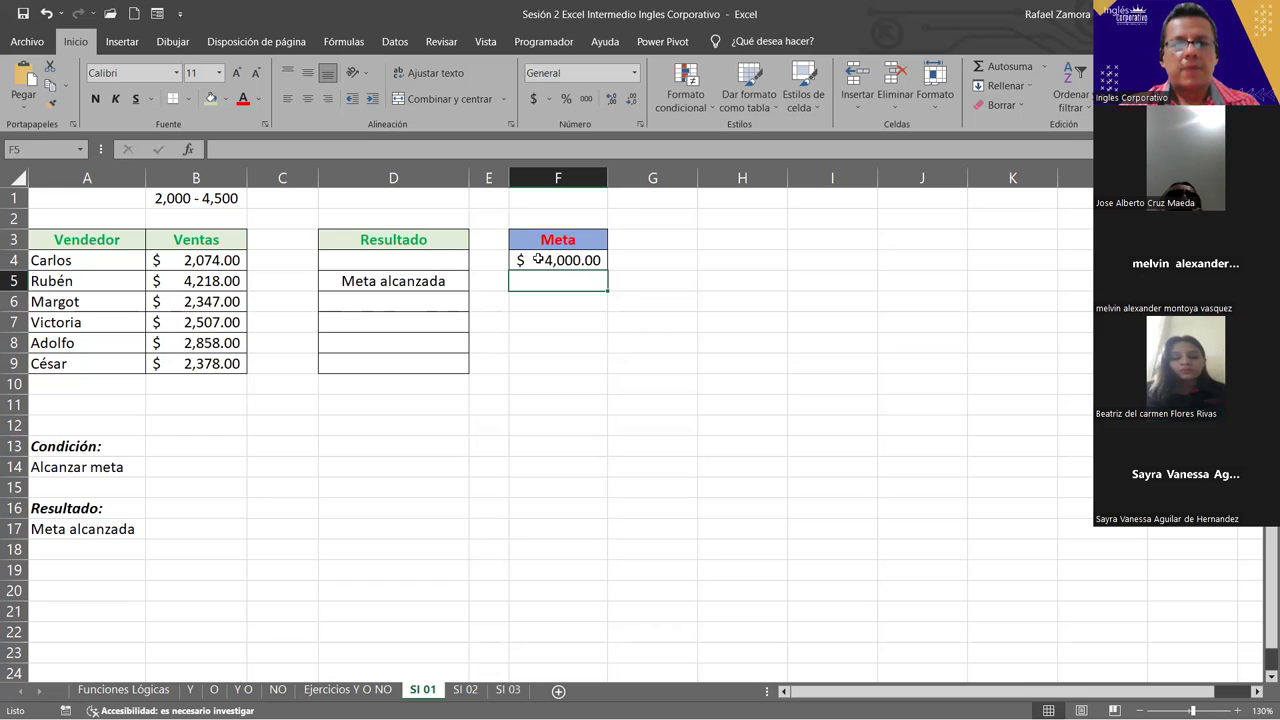
{"action": "key", "text": "F9"}
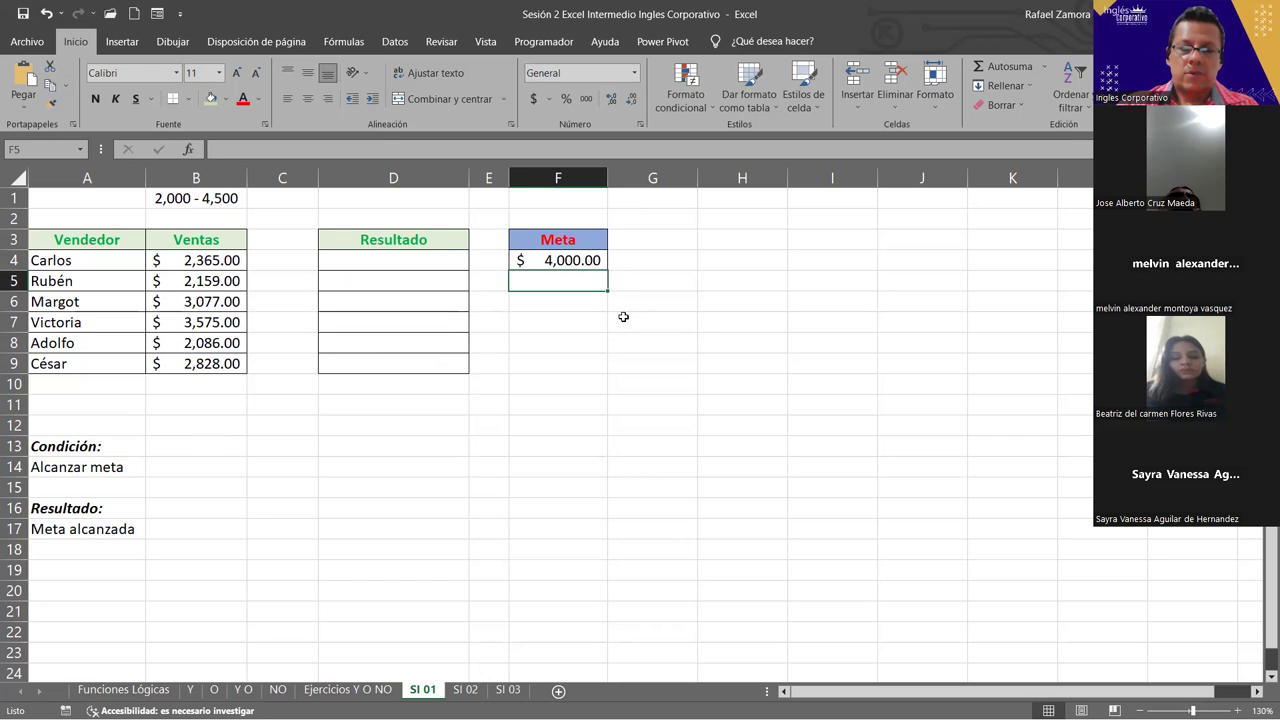
{"action": "key", "text": "F9"}
{"action": "key", "text": "F9"}
{"action": "key", "text": "F9"}
{"action": "key", "text": "F9"}
{"action": "key", "text": "F9"}
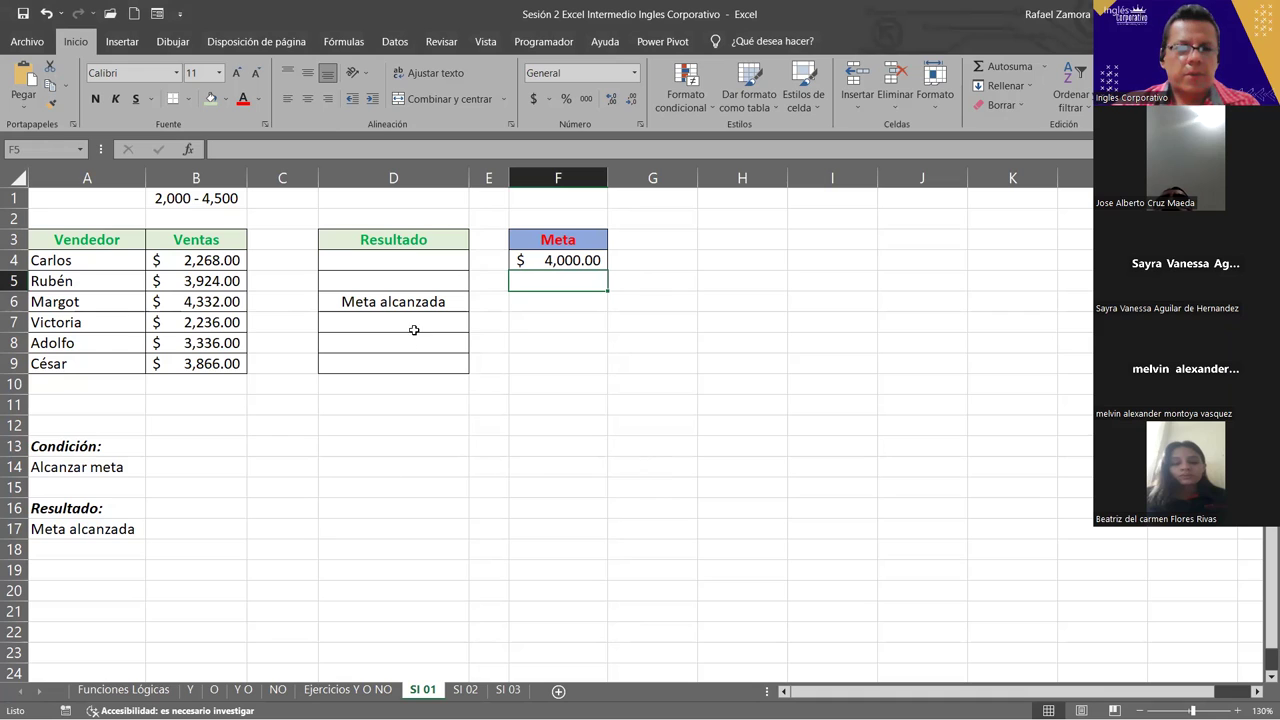
Clear the SI formulas from the Resultado cells D4:D9
{"action": "left_click", "coordinate": [427, 501]}
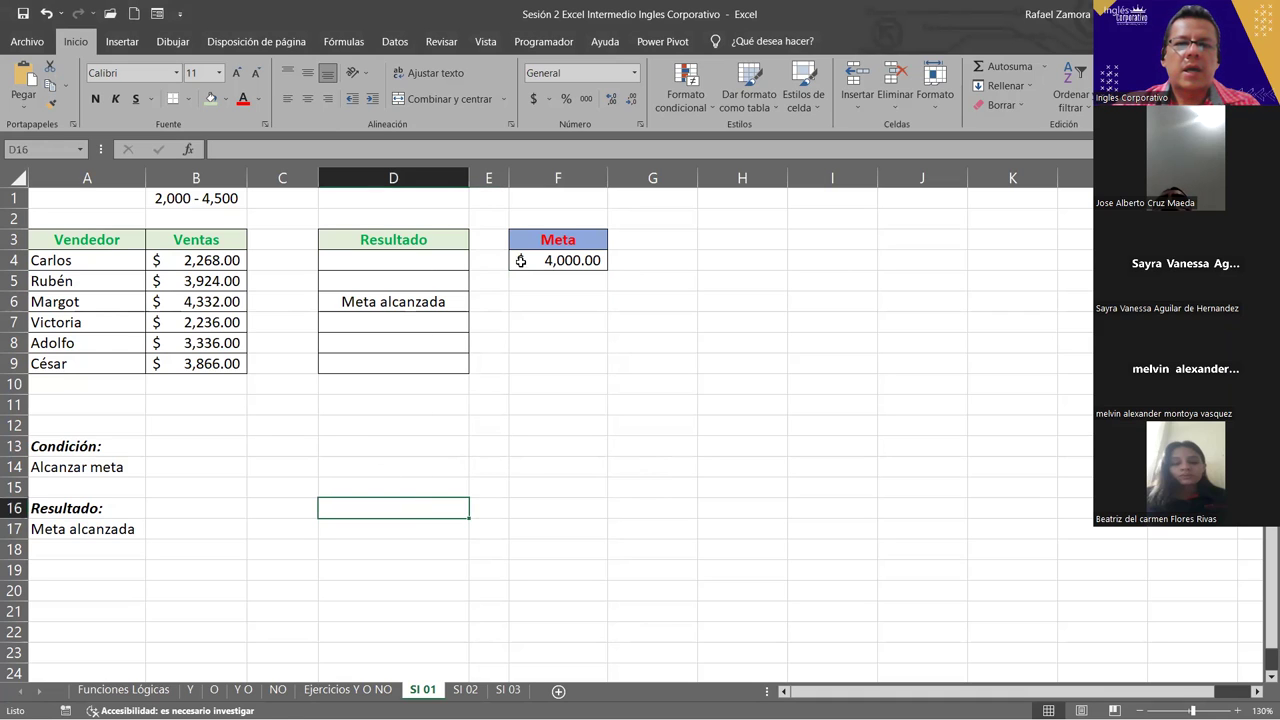
{"action": "left_click_drag", "start_coordinate": [378, 263], "coordinate": [374, 366]}
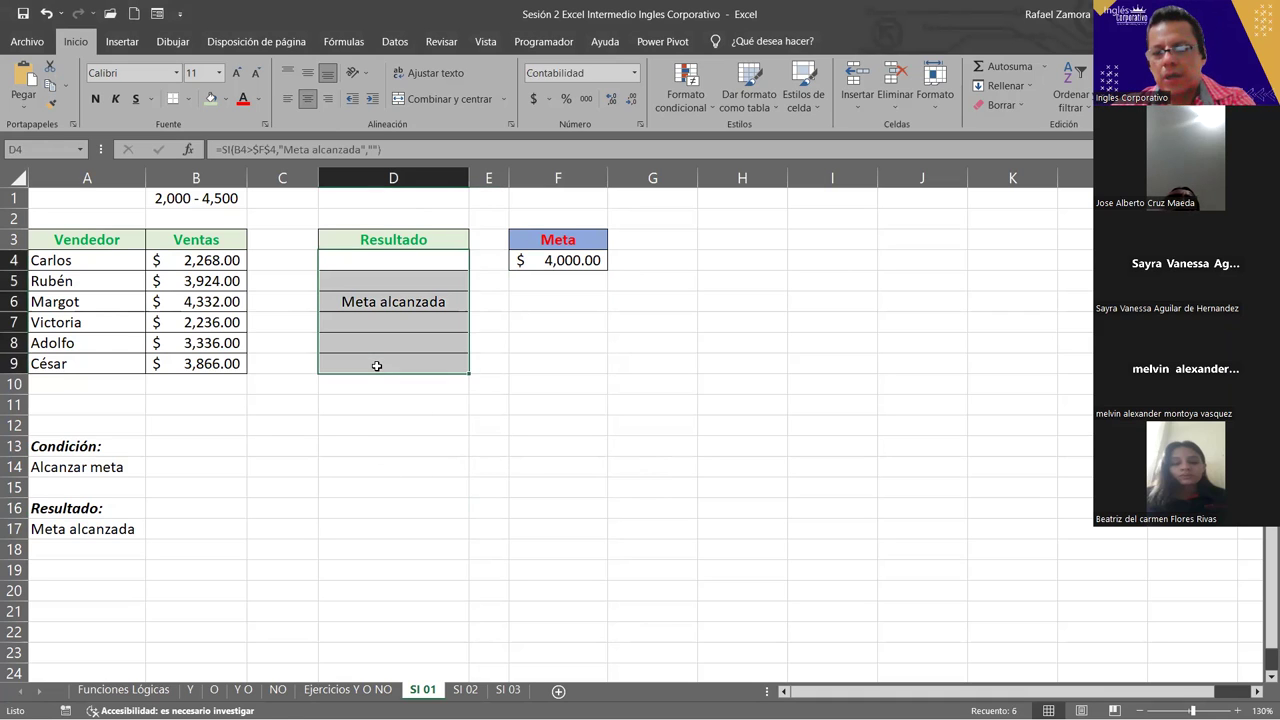
{"action": "key", "text": "Delete"}
Start an SI formula in Resultado cell D4 with the condition that sales in B4 are at least the goal, B4>=F4
{"action": "left_click", "coordinate": [376, 257]}
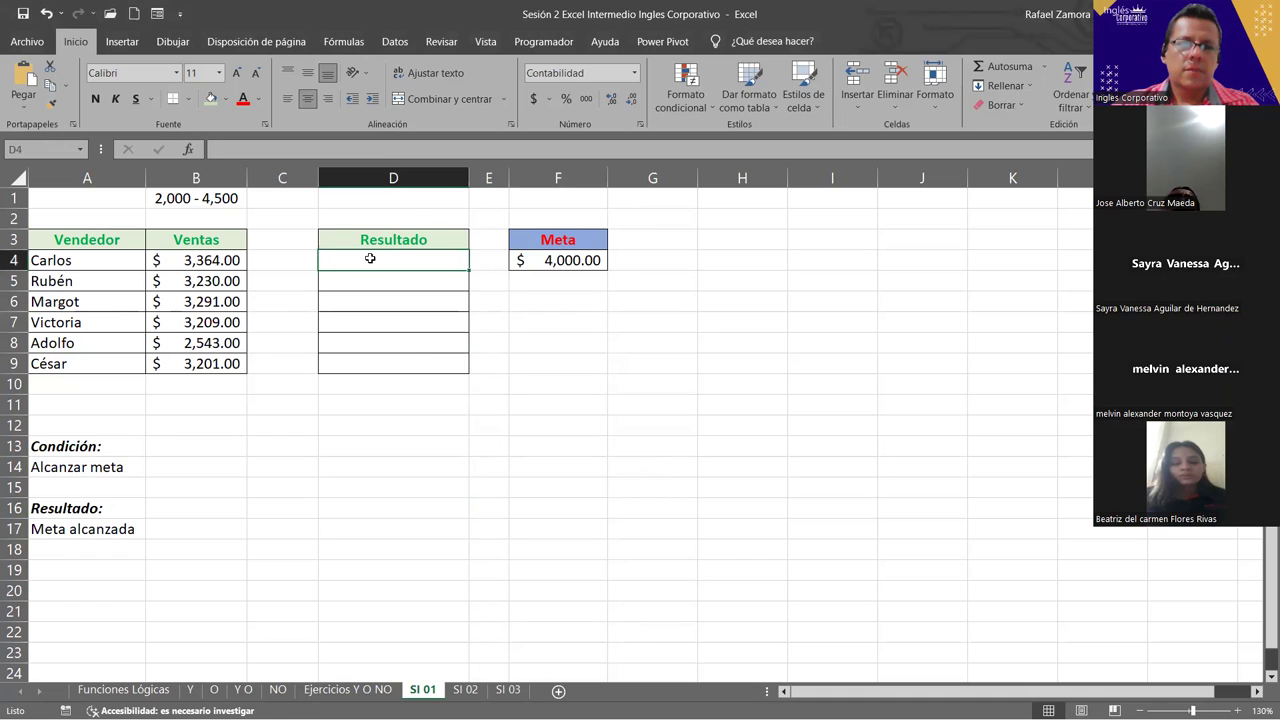
{"action": "type", "text": "="}
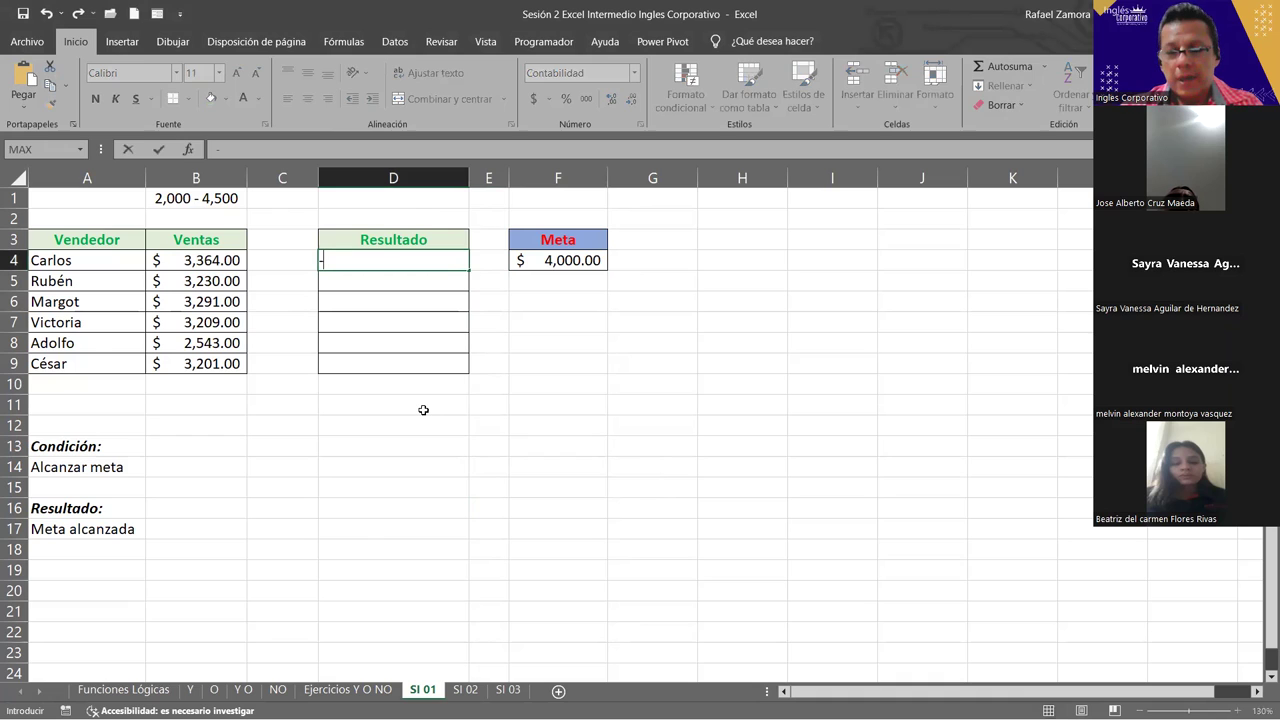
{"action": "key", "text": "BackSpace"}
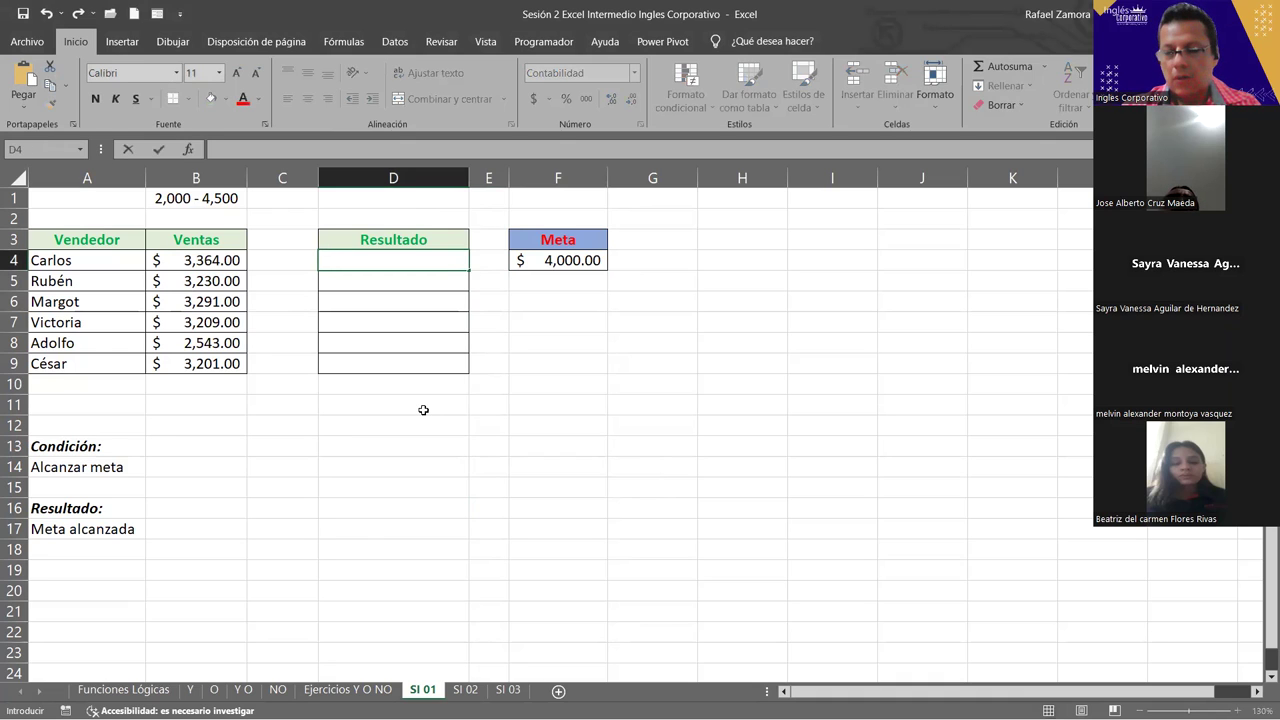
{"action": "type", "text": "="}
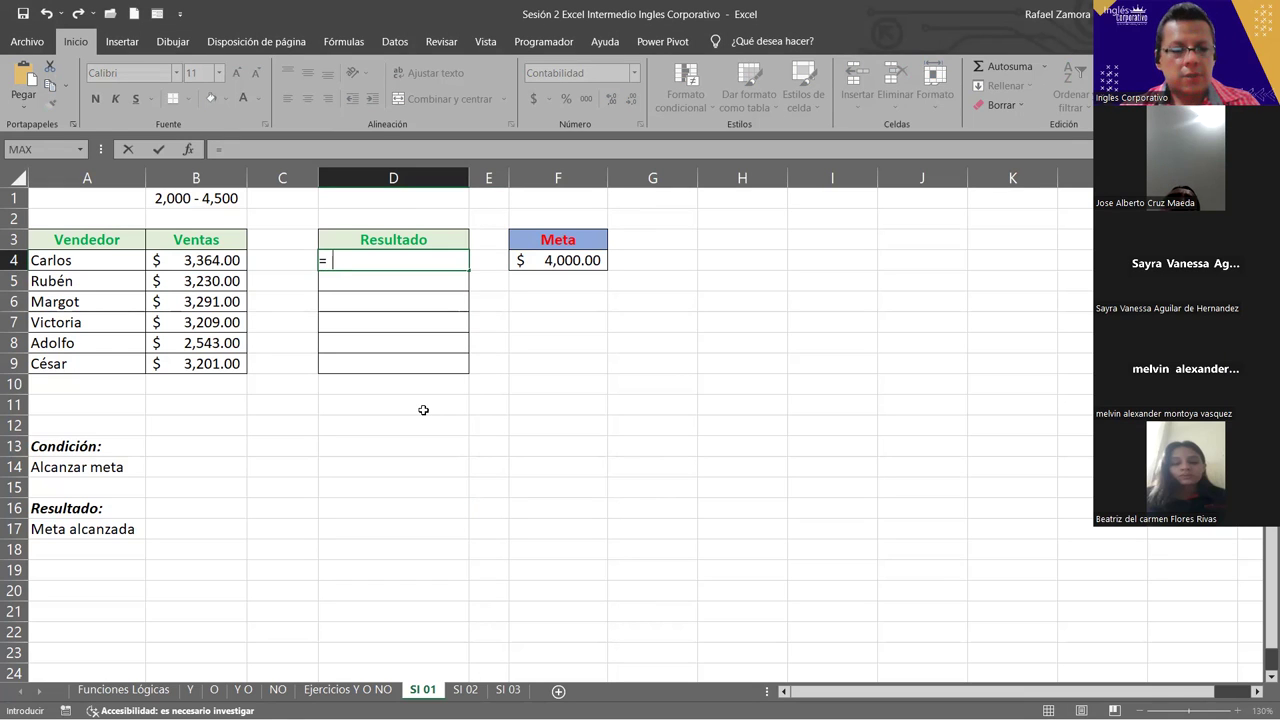
{"action": "type", "text": "si"}
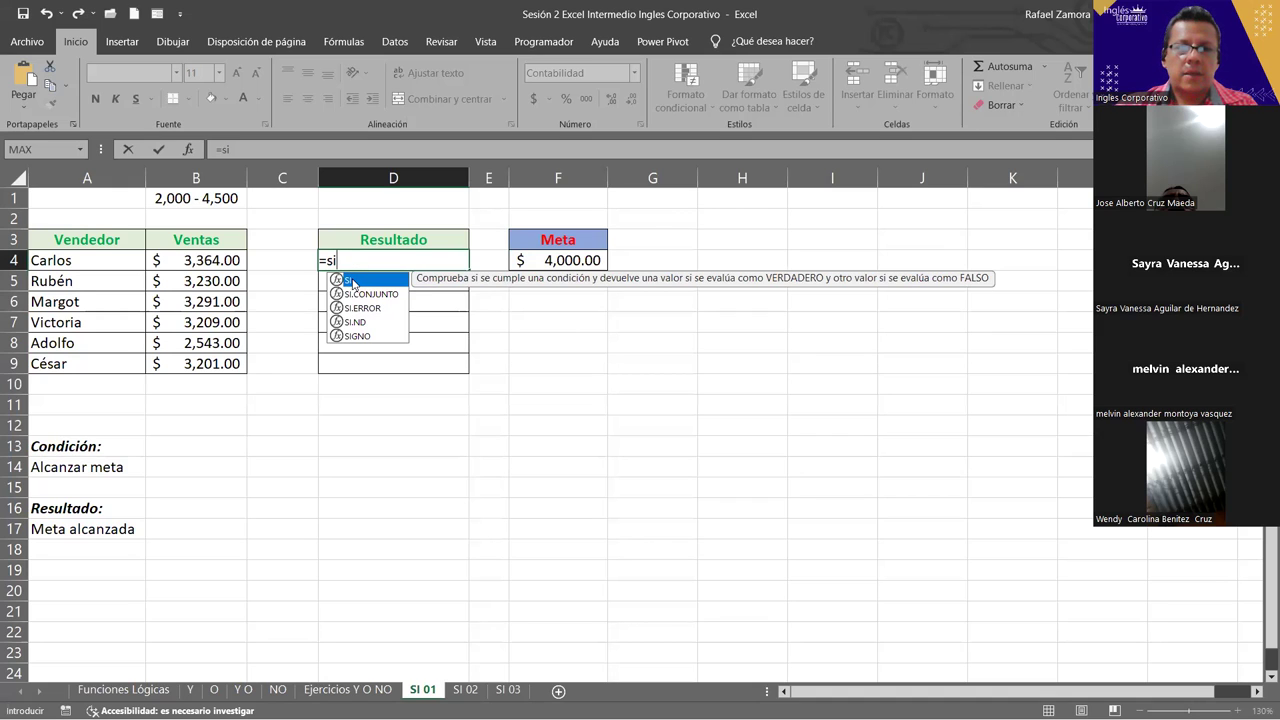
{"action": "key", "text": "Tab"}
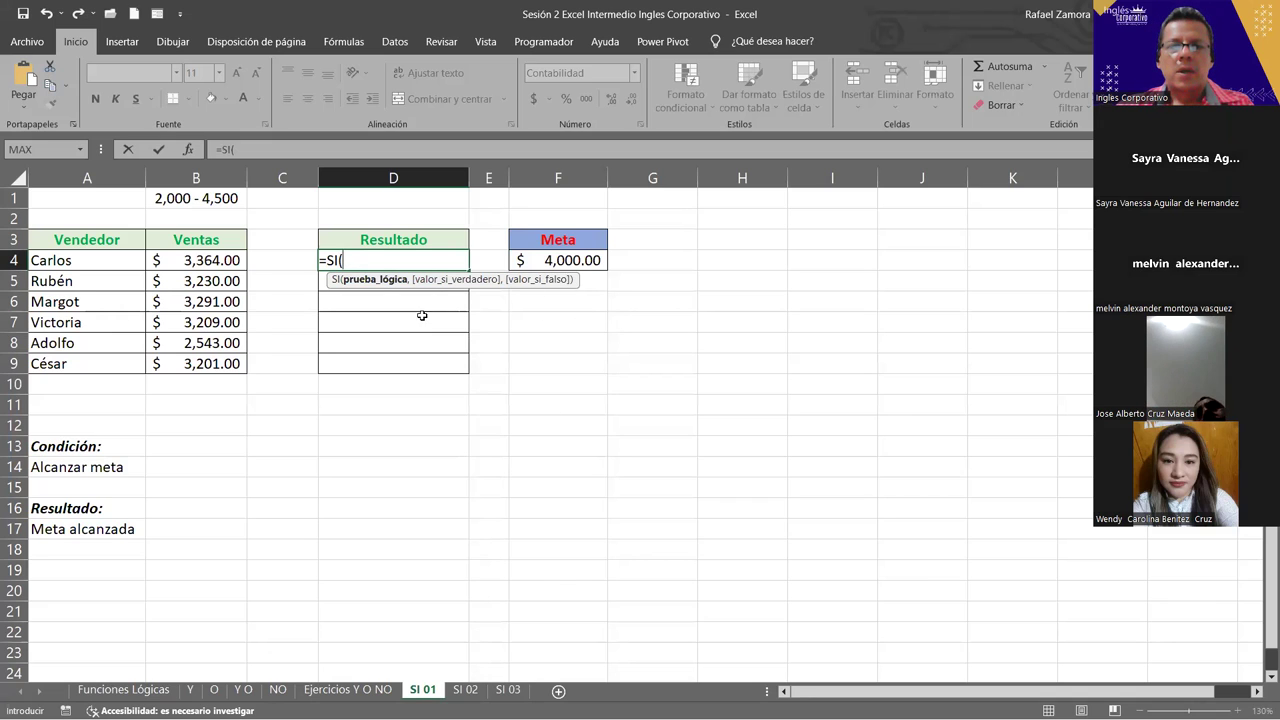
{"action": "left_click", "coordinate": [385, 263]}
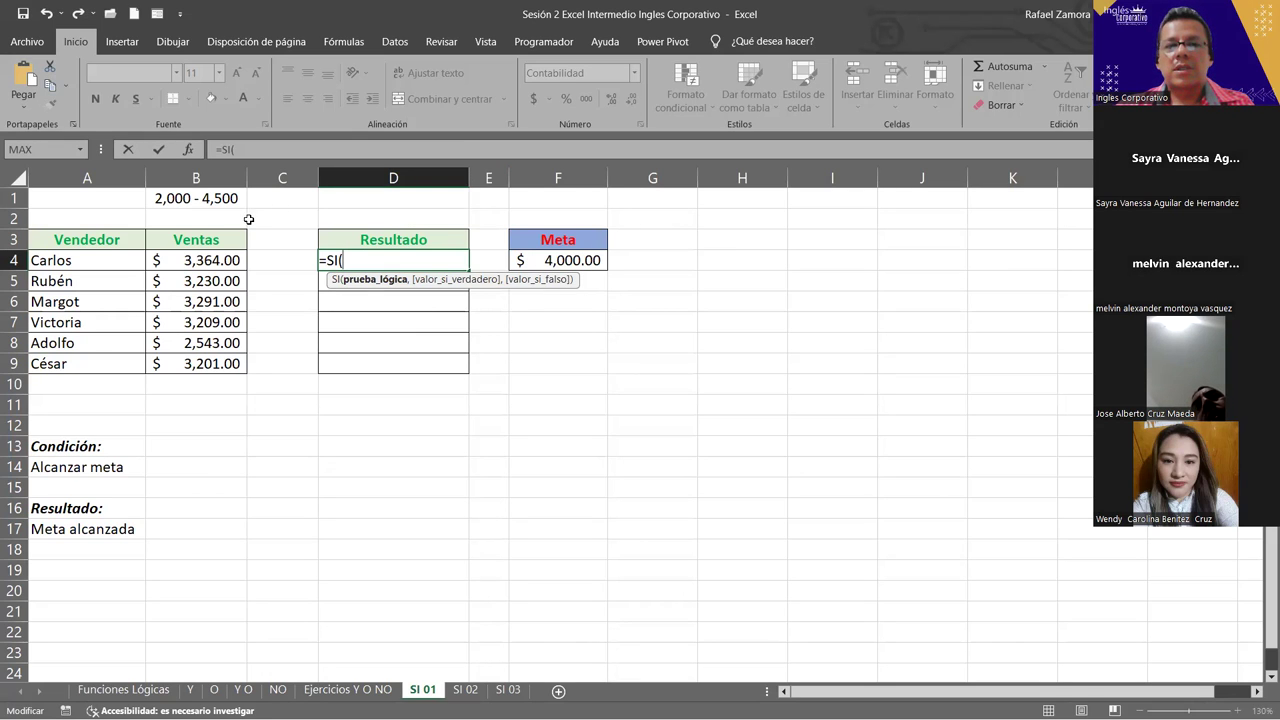
{"action": "left_click", "coordinate": [207, 260]}
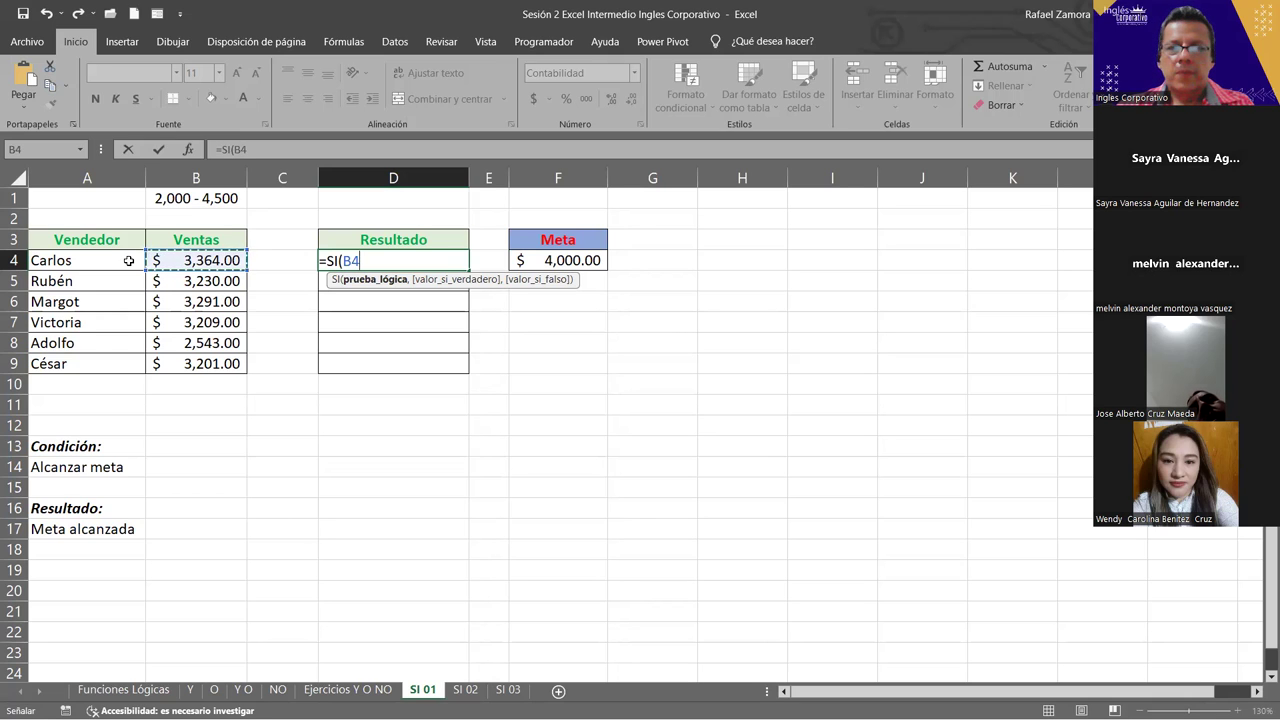
{"action": "type", "text": ">"}
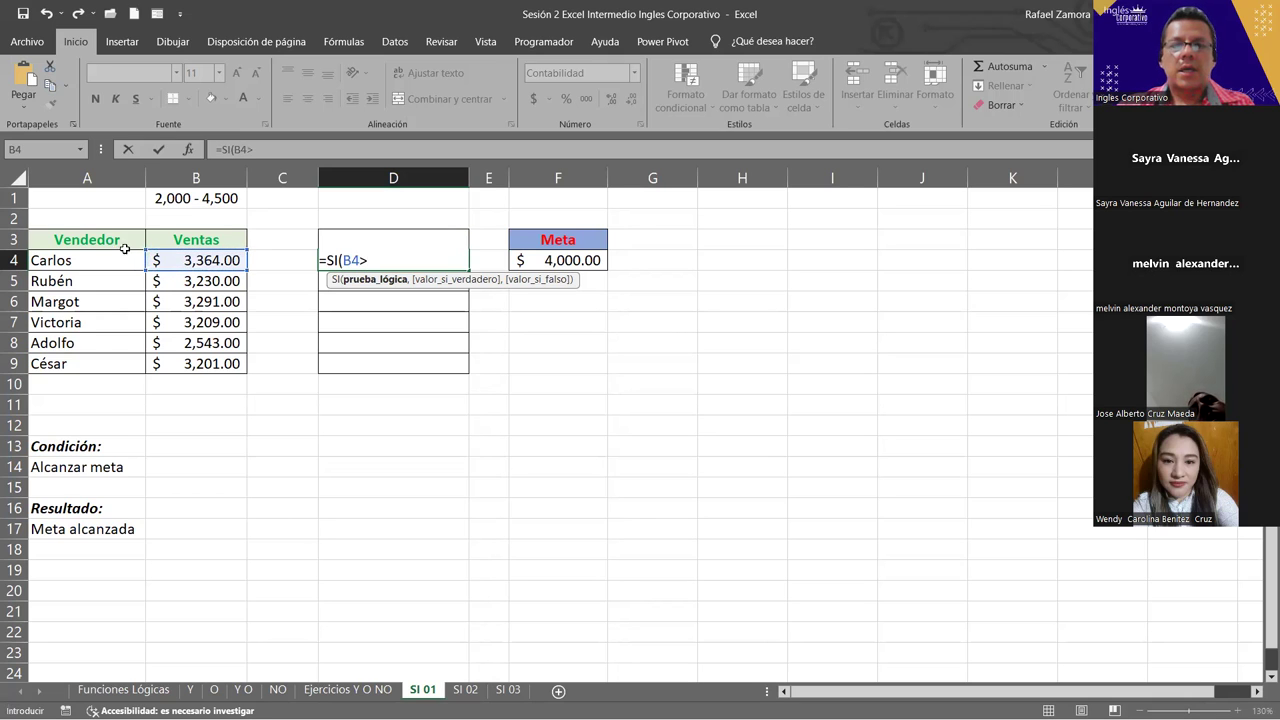
{"action": "type", "text": "="}
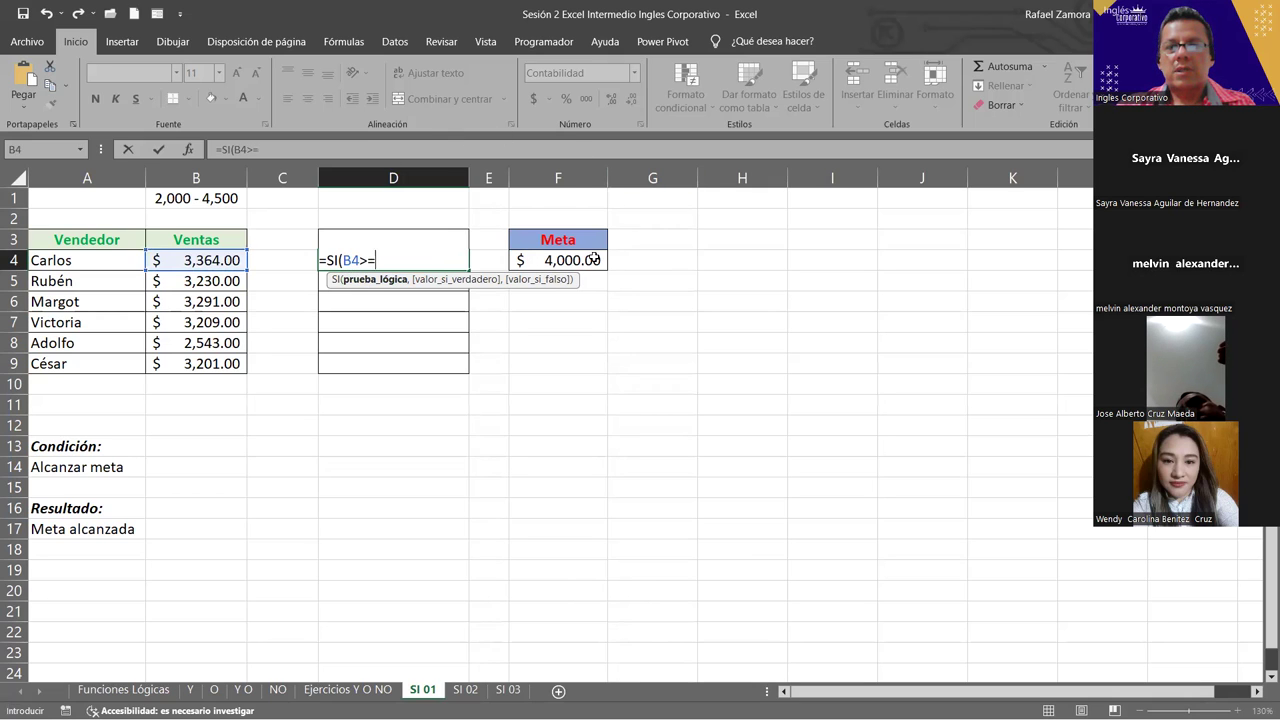
{"action": "left_click", "coordinate": [580, 256]}
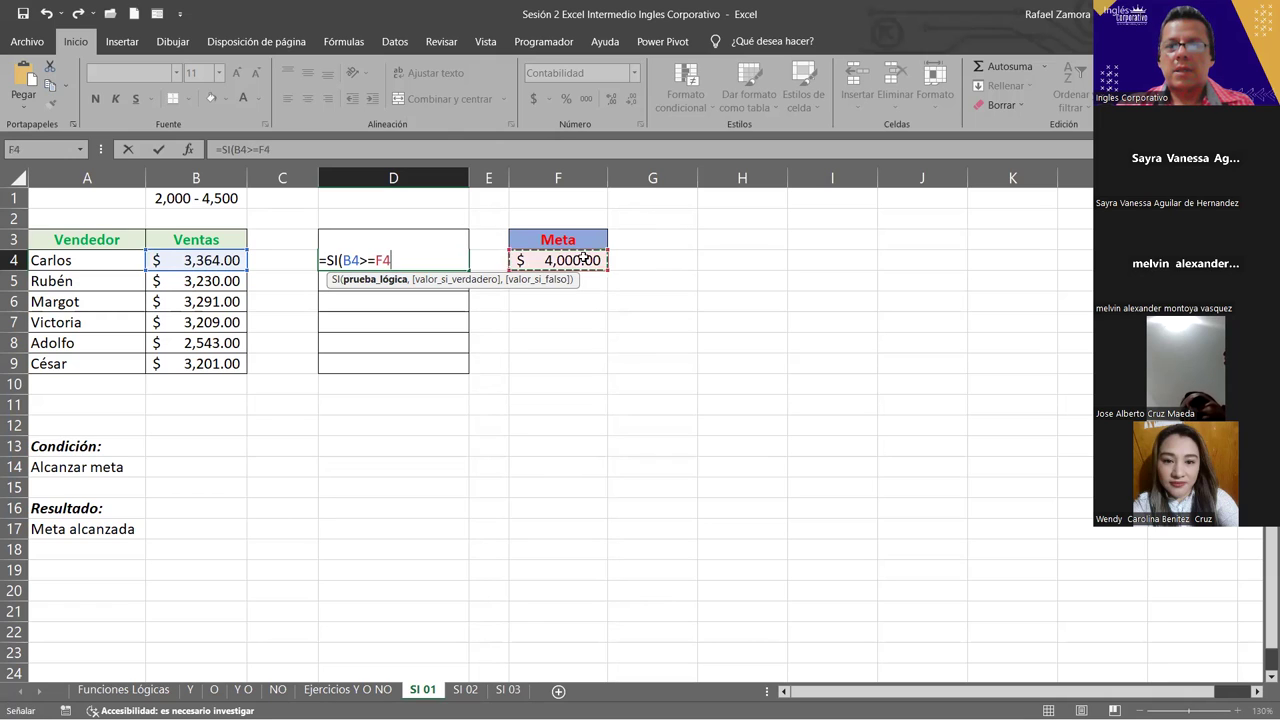
{"action": "left_click", "coordinate": [443, 262]}
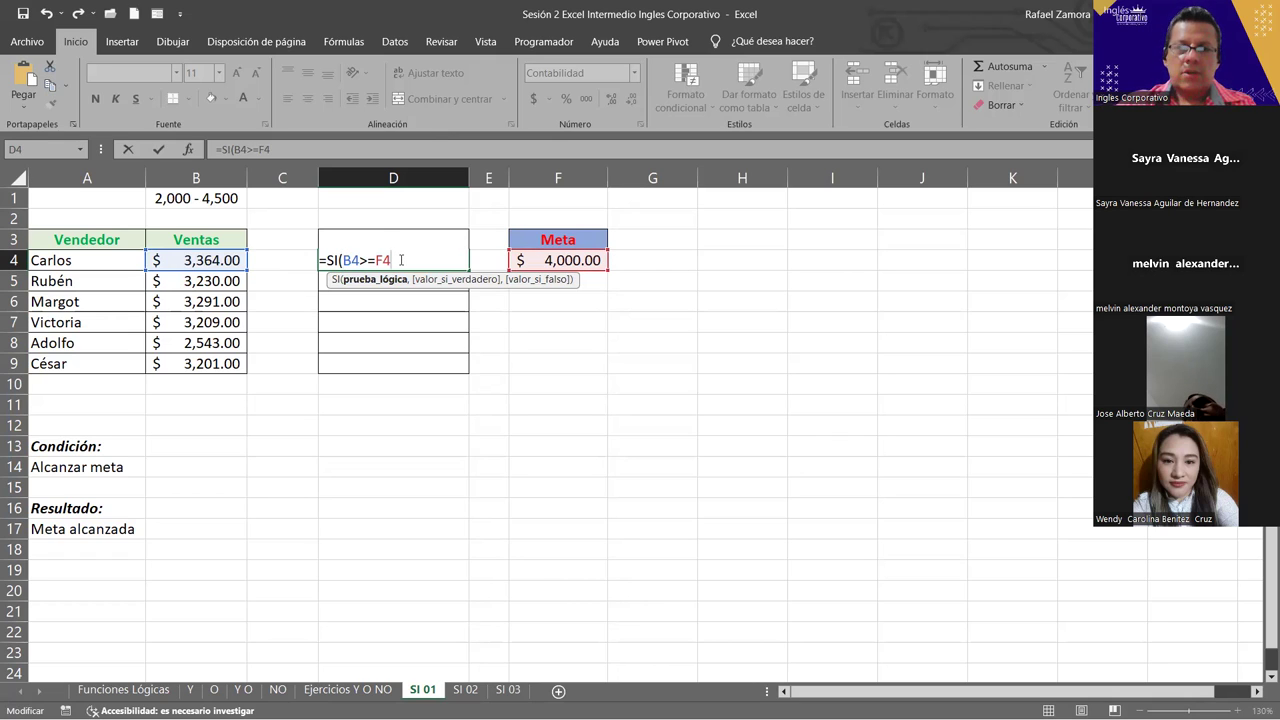
Add "Meta alcanzada" as the value if true in D4's SI formula
{"action": "type", "text": ","}
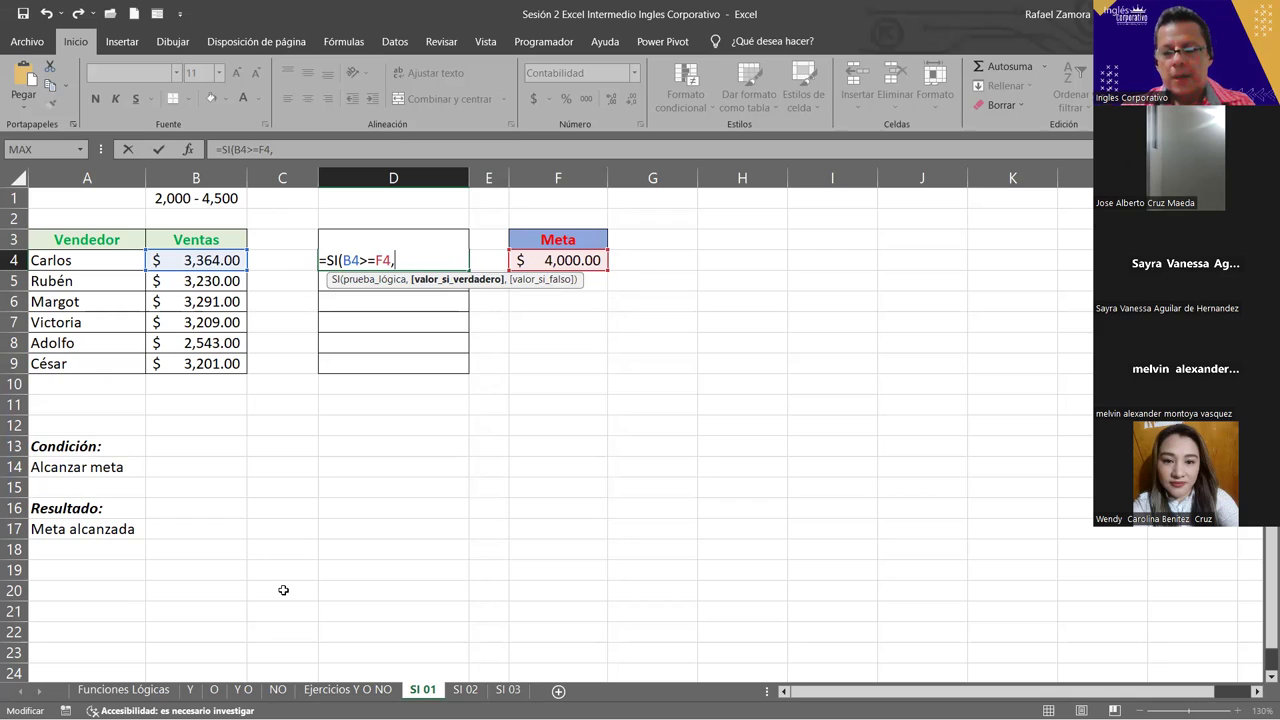
{"action": "type", "text": "\""}
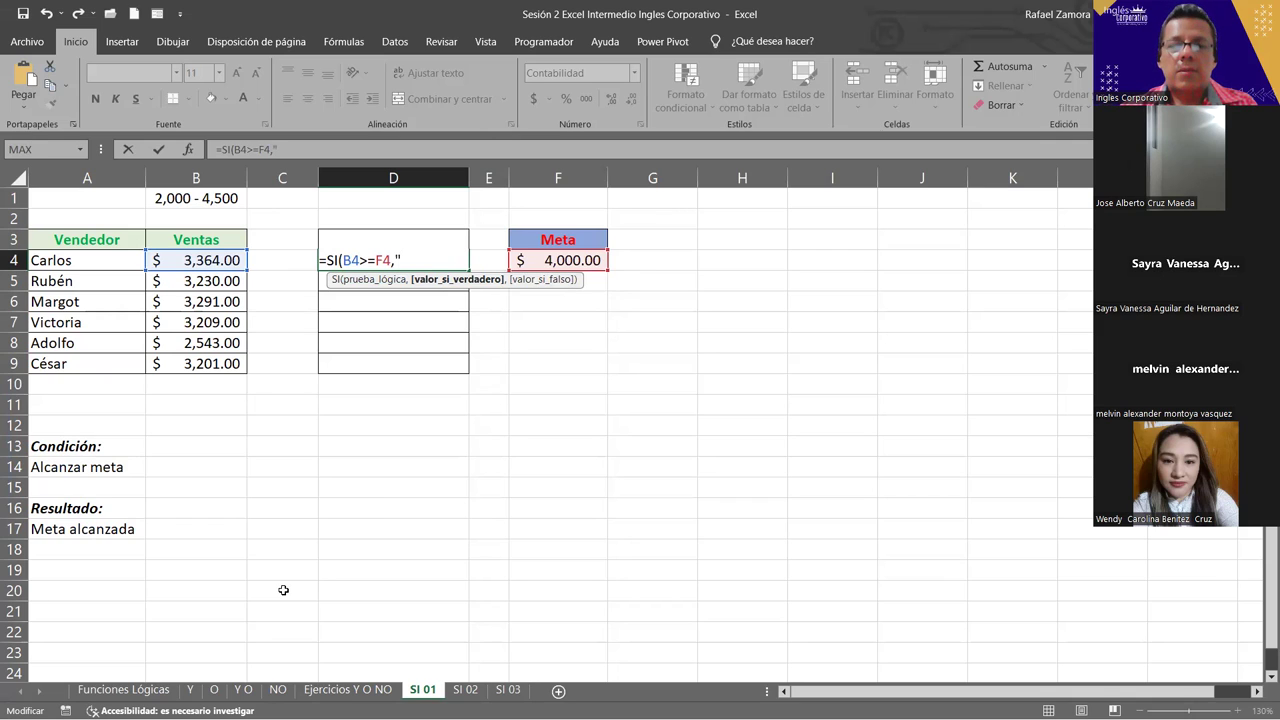
{"action": "type", "text": "Meta alcanzada"}
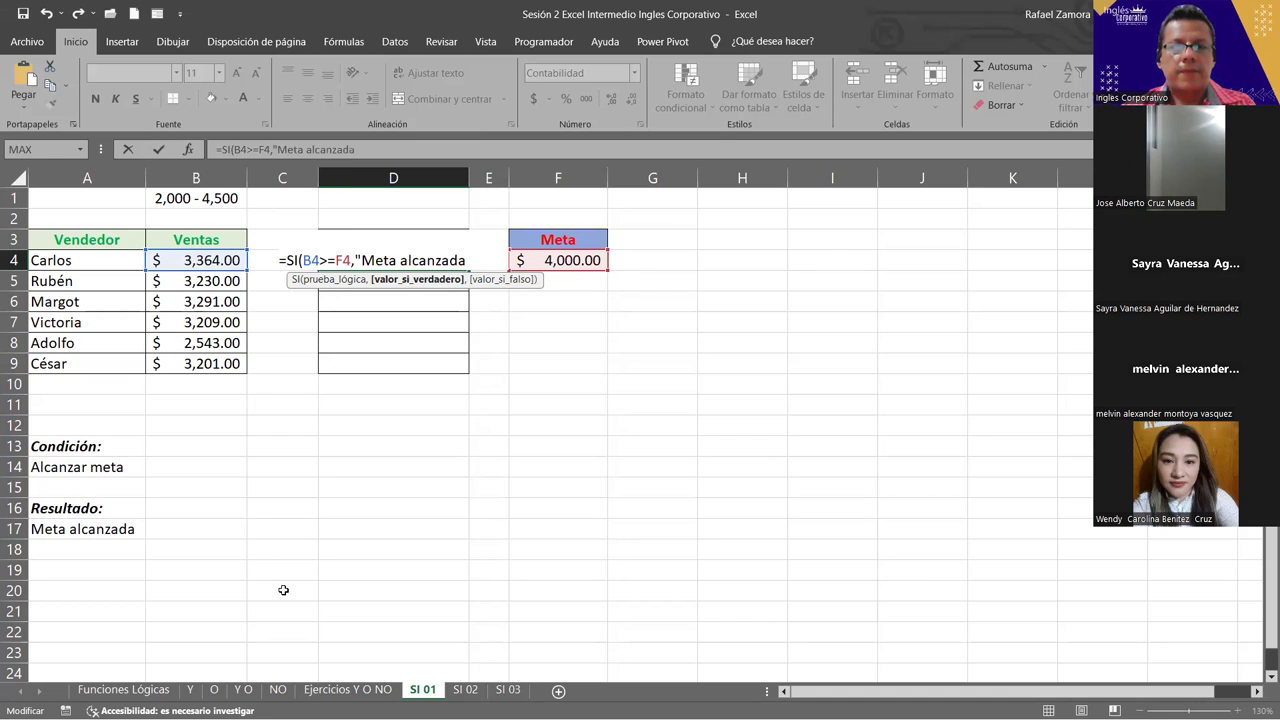
{"action": "type", "text": "\""}
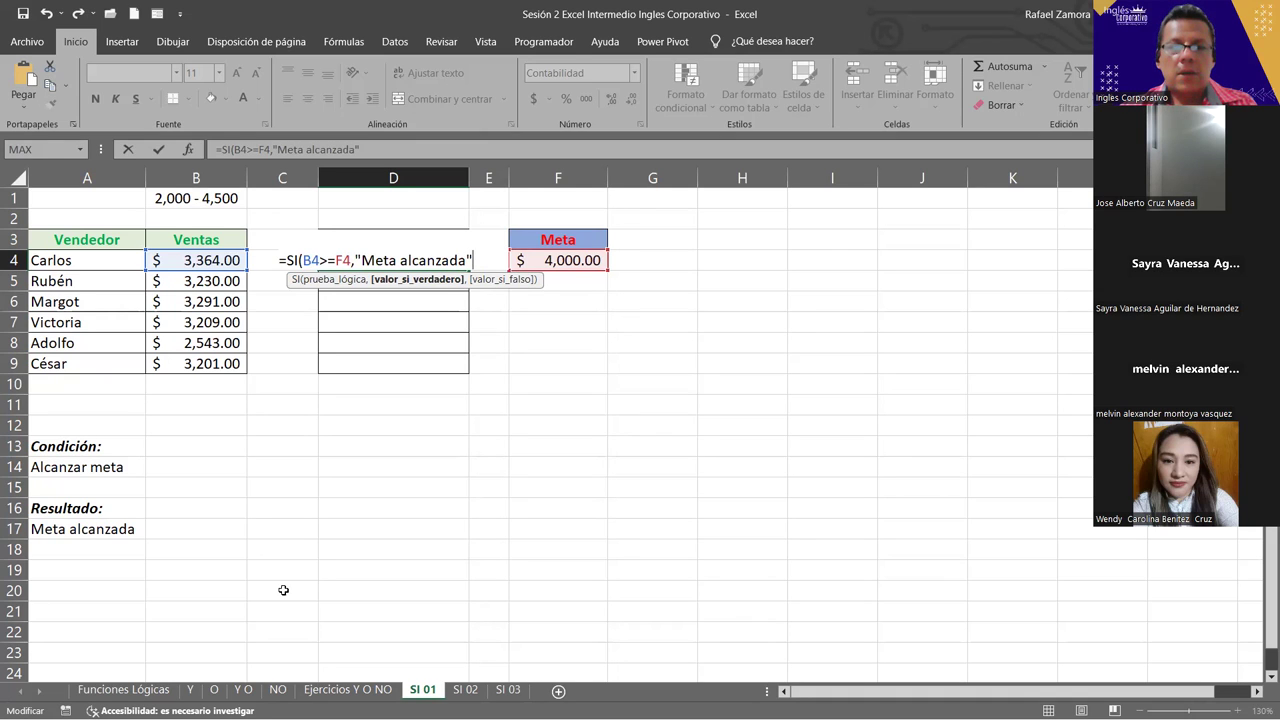
{"action": "type", "text": ","}
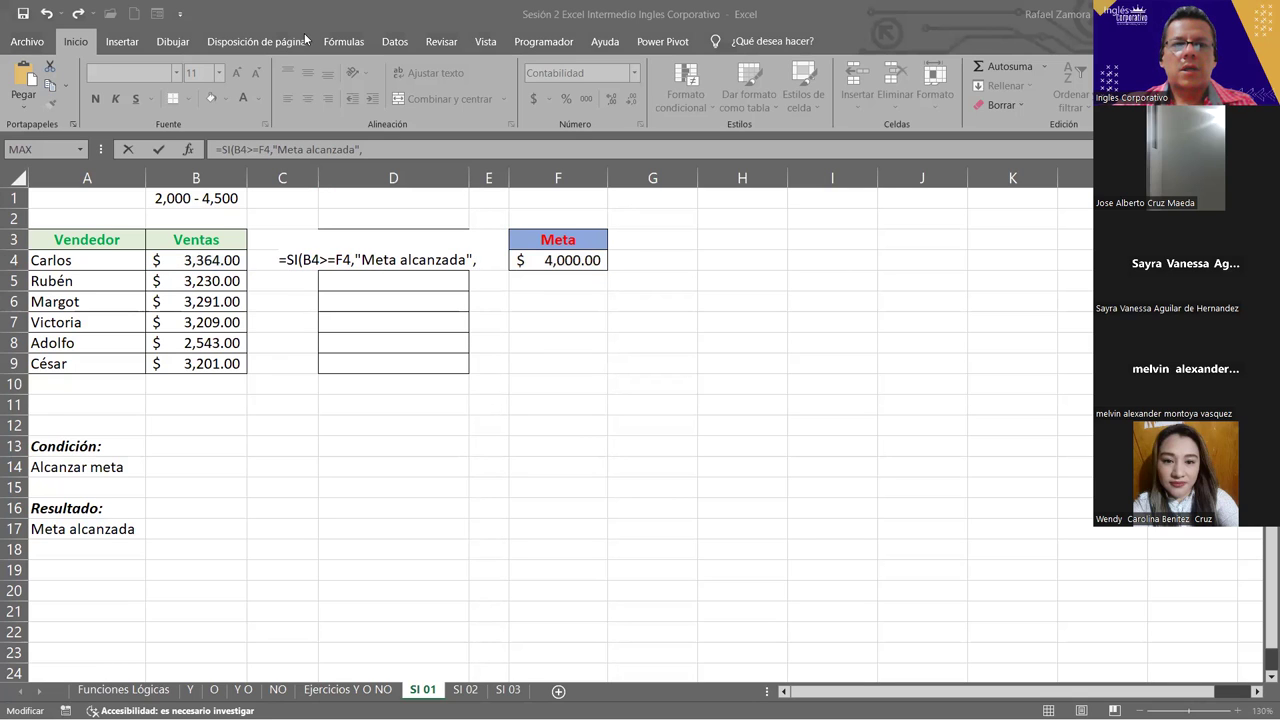
Set empty text "" as the value if false and complete the SI formula in D4
{"action": "left_click", "coordinate": [487, 257]}
{"action": "type", "text": "@"}
{"action": "key", "text": "BackSpace"}
{"action": "type", "text": "\"\""}
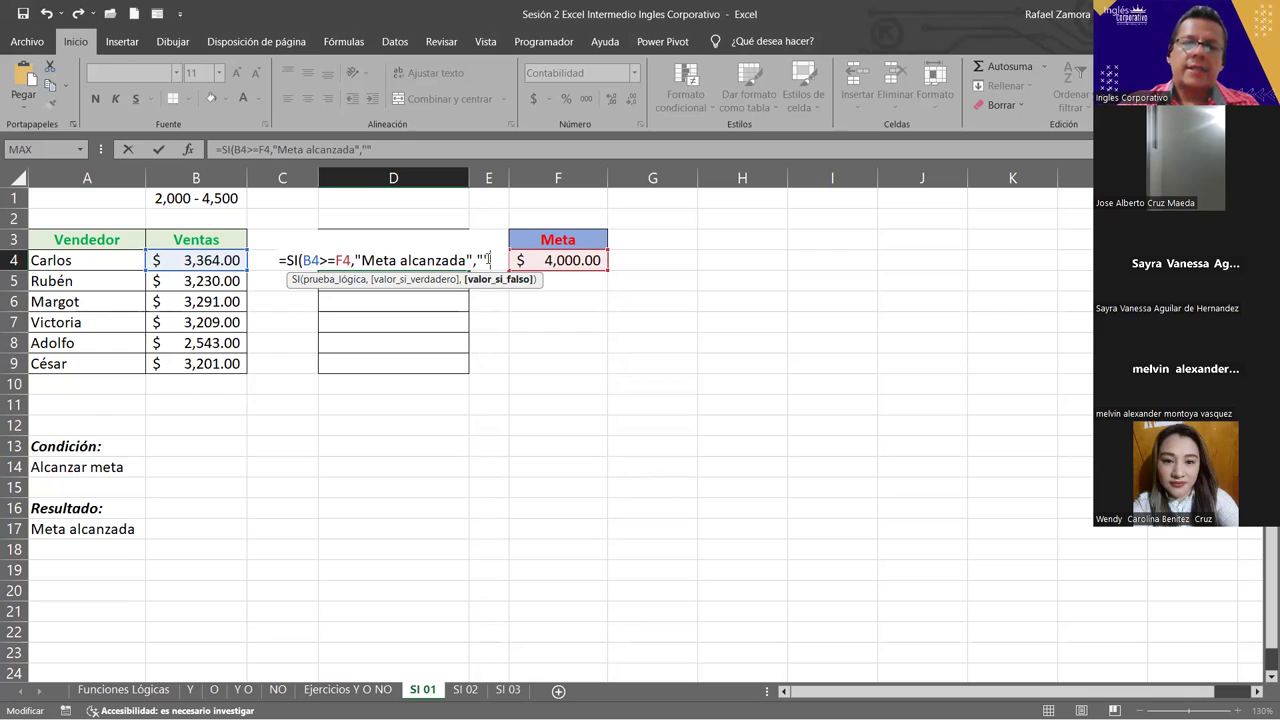
{"action": "type", "text": "("}
{"action": "key", "text": "BackSpace"}
{"action": "type", "text": ")"}
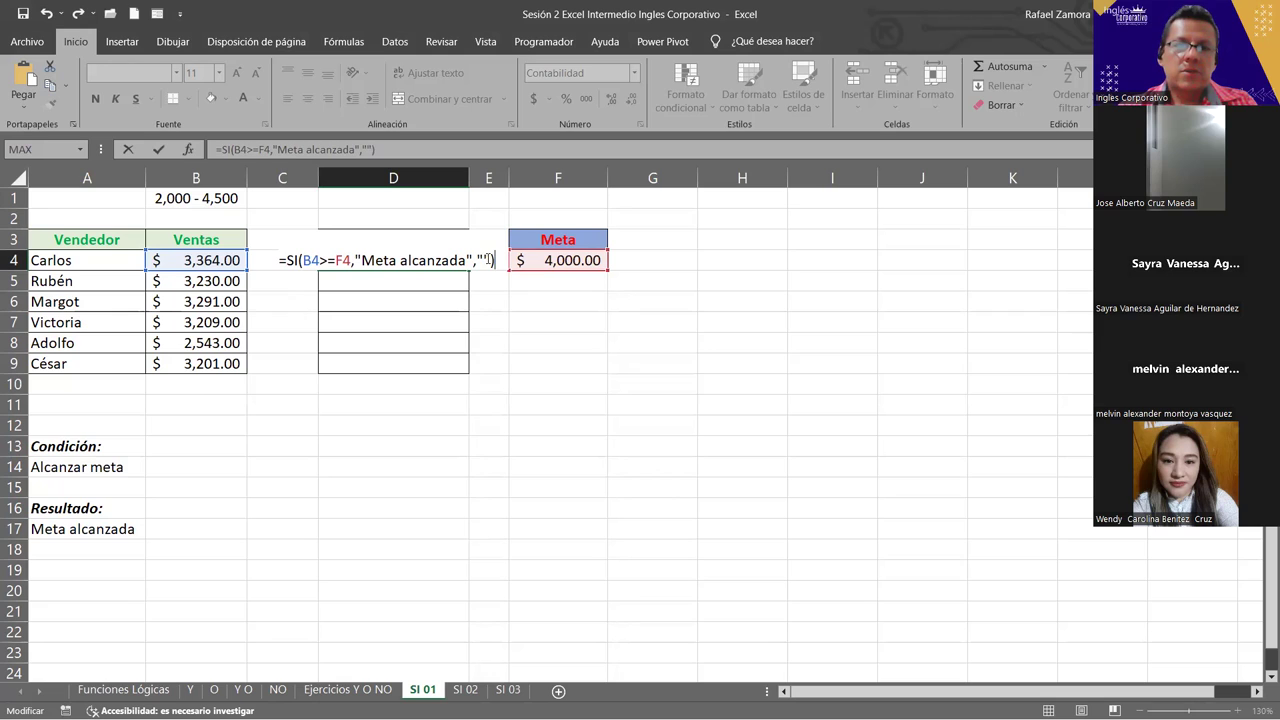
{"action": "key", "text": "BackSpace"}
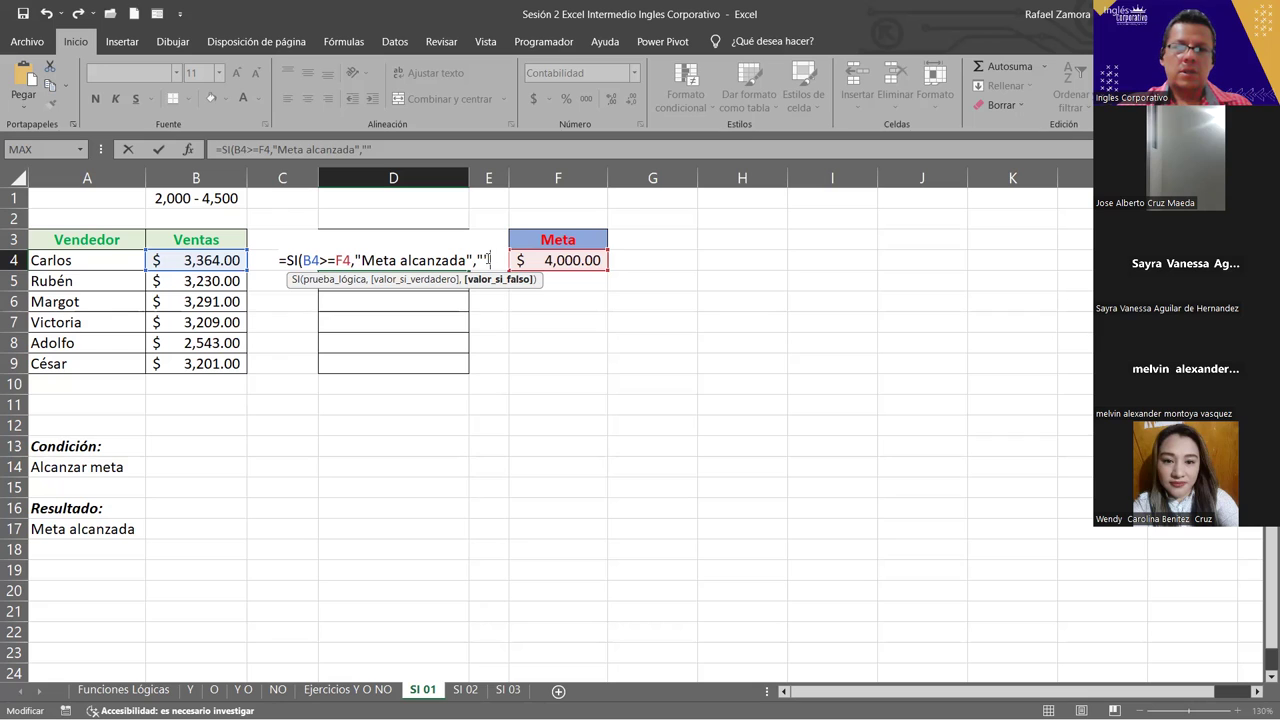
{"action": "type", "text": ")"}
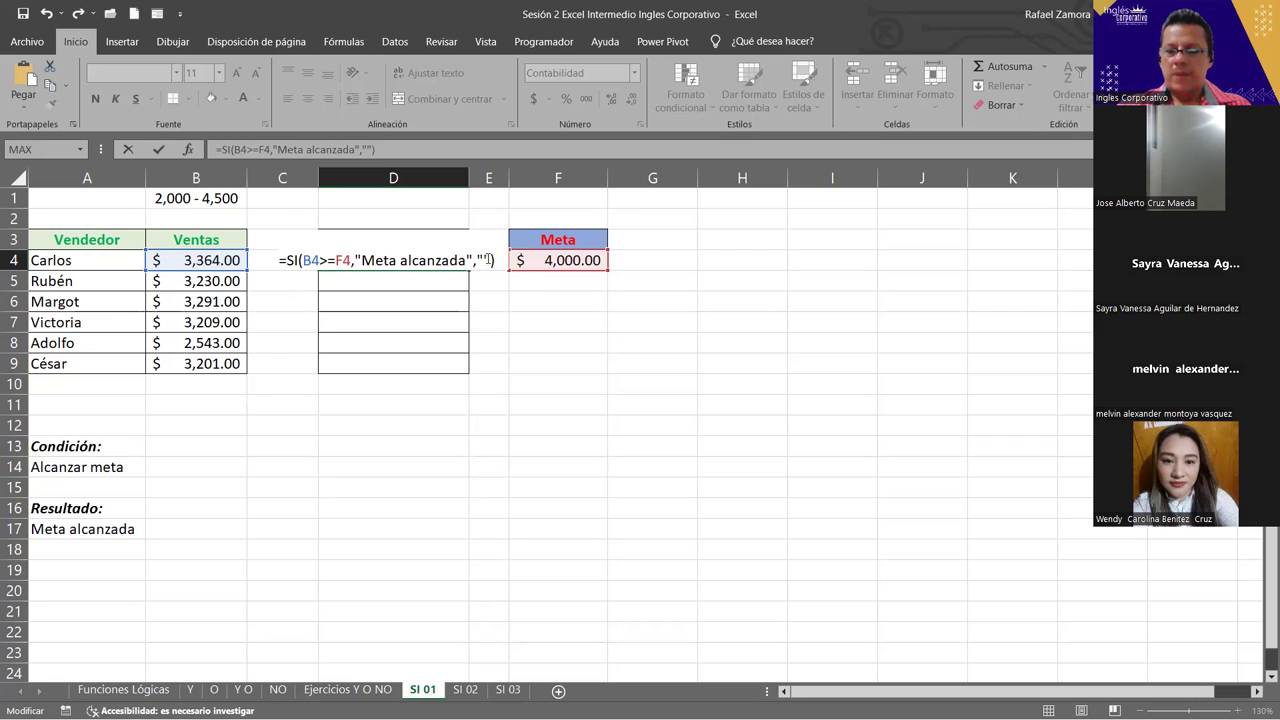
{"action": "key", "text": "Return"}
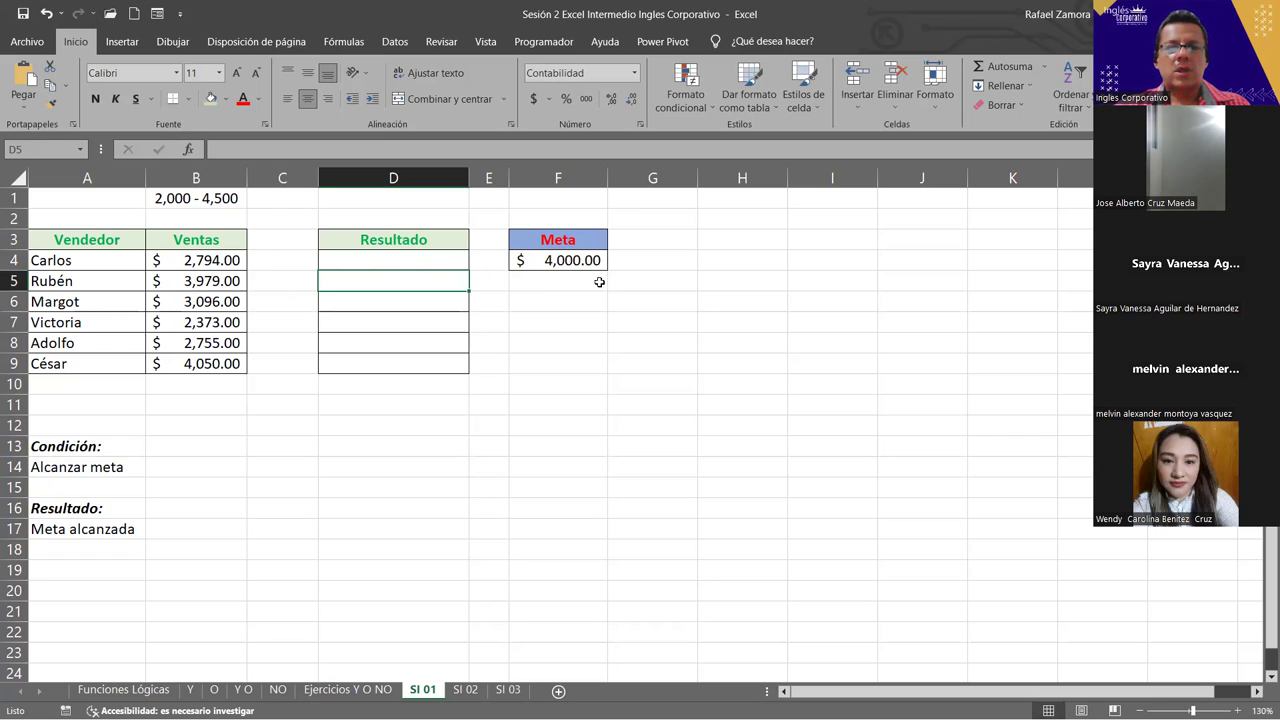
Copy the D4 formula down the Resultado column through D9
{"action": "left_click", "coordinate": [416, 260]}
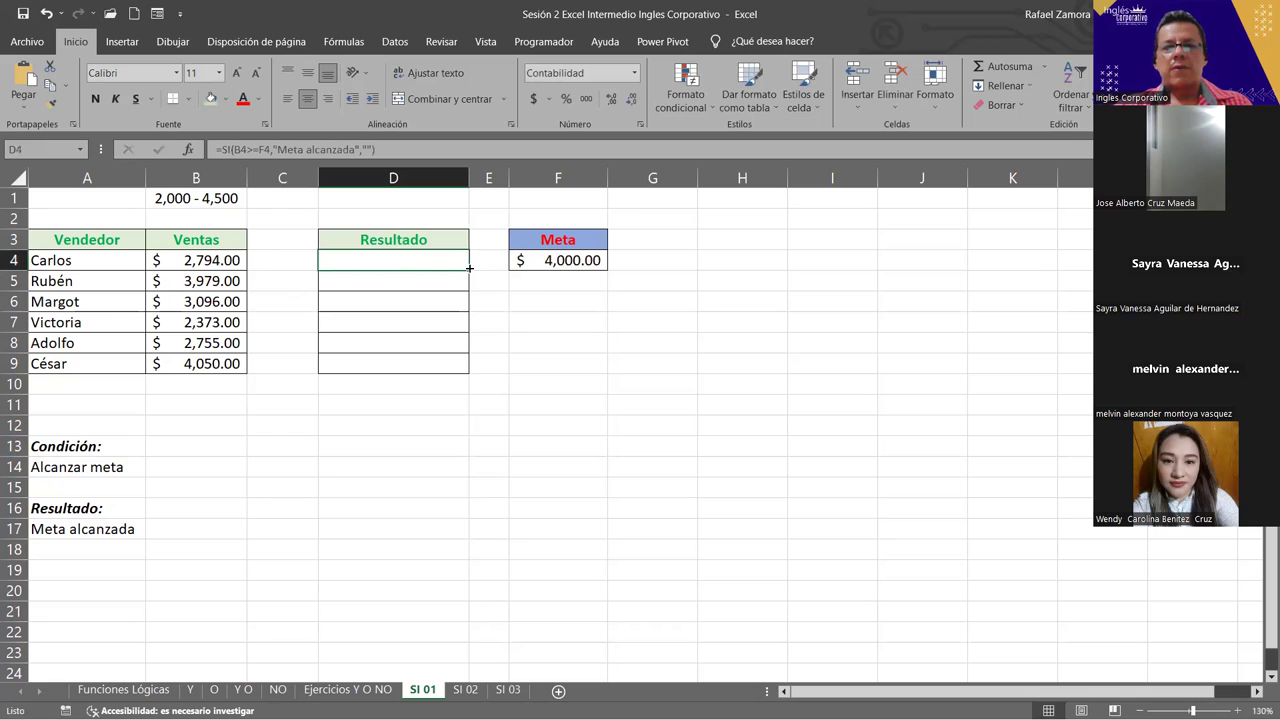
{"action": "left_click_drag", "start_coordinate": [467, 270], "coordinate": [470, 364]}
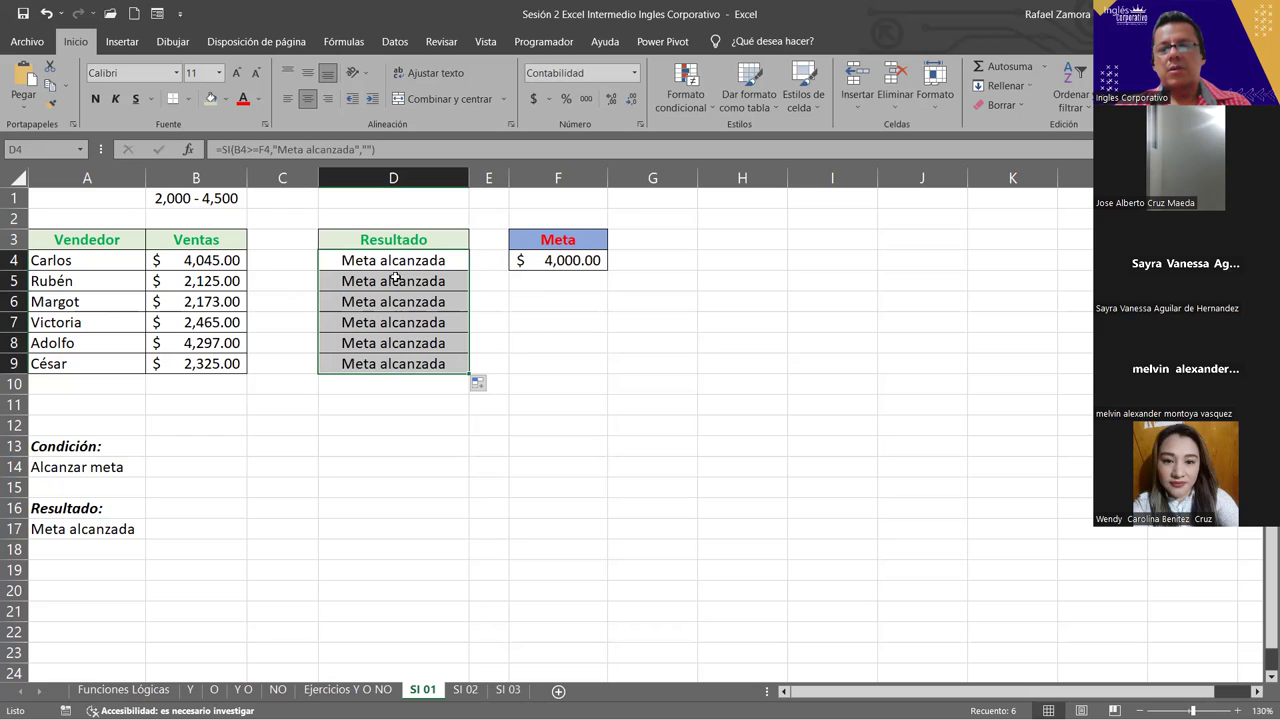
{"action": "left_click", "coordinate": [436, 260]}
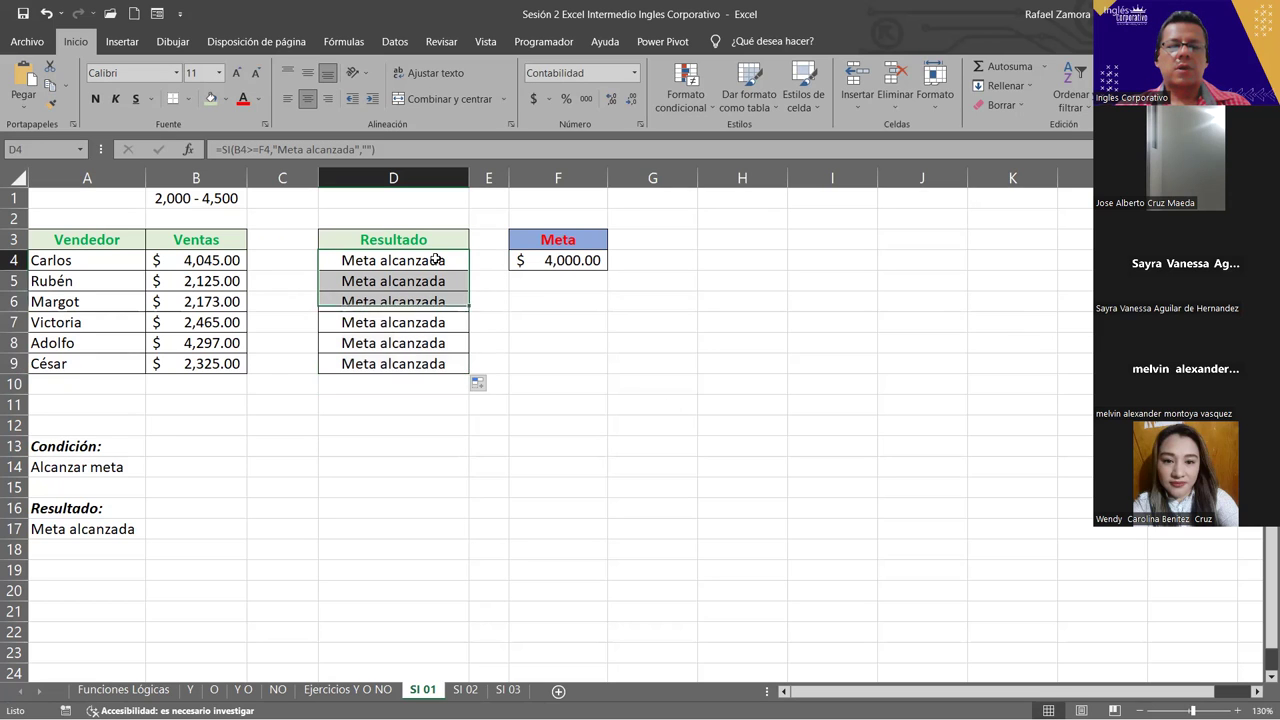
Make the goal reference absolute as $F$4 in D4's SI formula and fill the corrected formula down through D9
{"action": "double_click", "coordinate": [432, 259]}
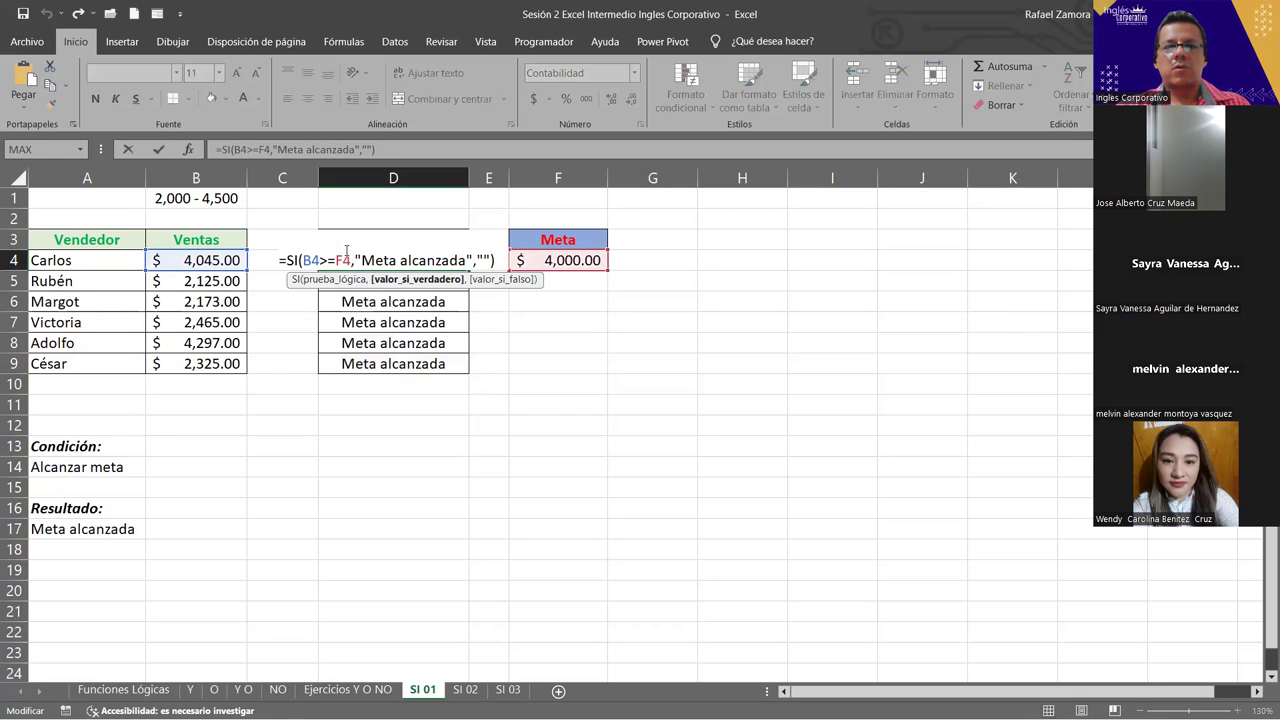
{"action": "key", "text": "Left"}
{"action": "key", "text": "Left"}
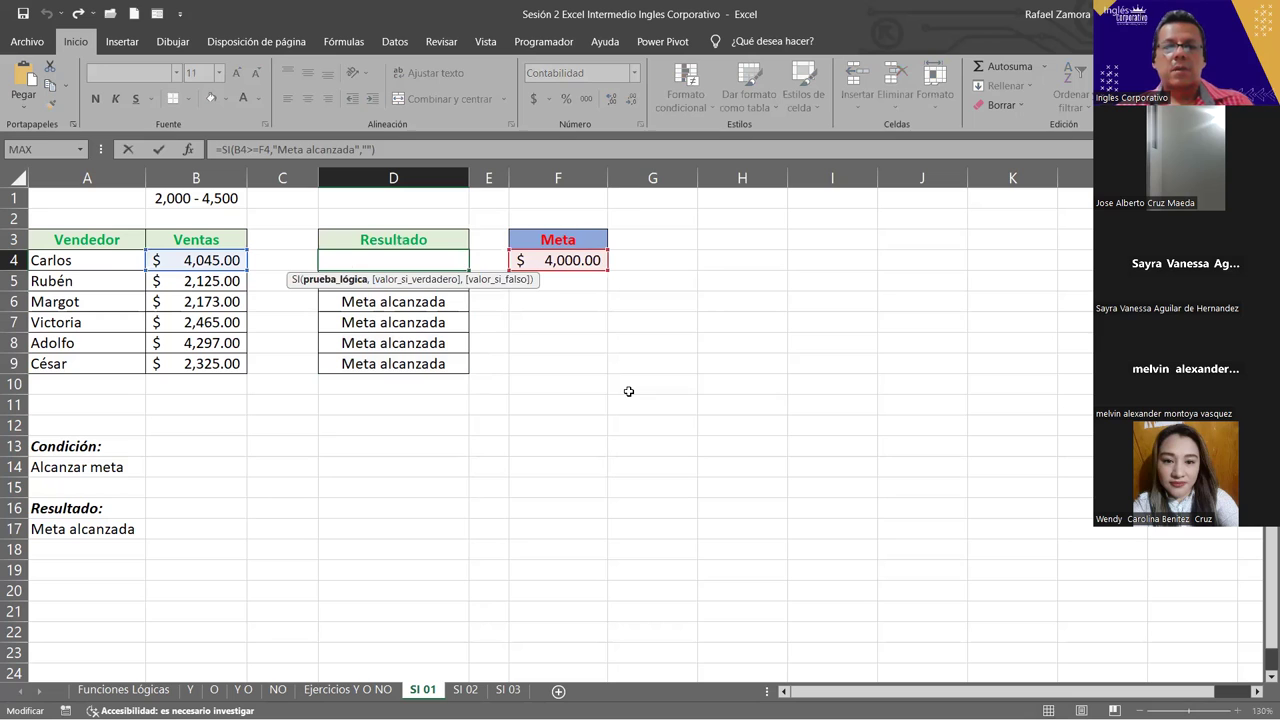
{"action": "key", "text": "F4"}
{"action": "key", "text": "Return"}
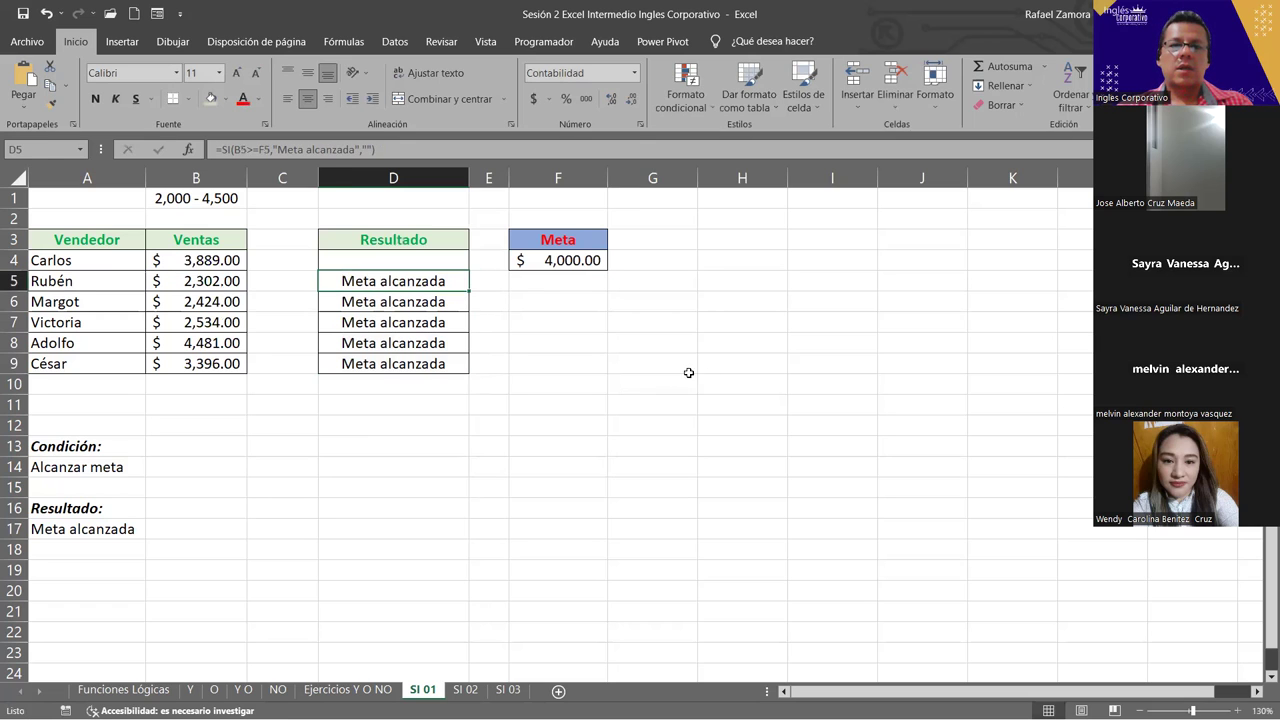
{"action": "left_click", "coordinate": [420, 262]}
{"action": "left_click_drag", "start_coordinate": [469, 270], "coordinate": [471, 369]}
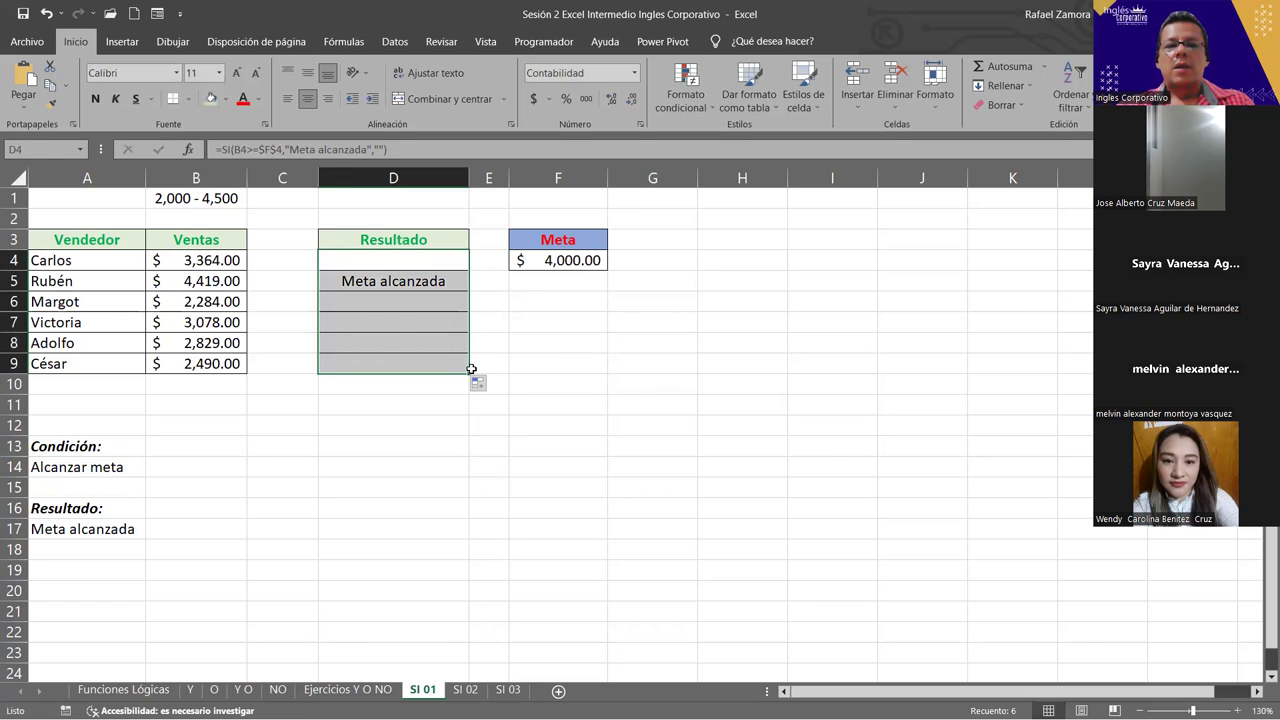
Recalculate the random sales repeatedly and compare the Ventas amounts with the Resultado column for the 4,000 goal
{"action": "left_click", "coordinate": [215, 281]}
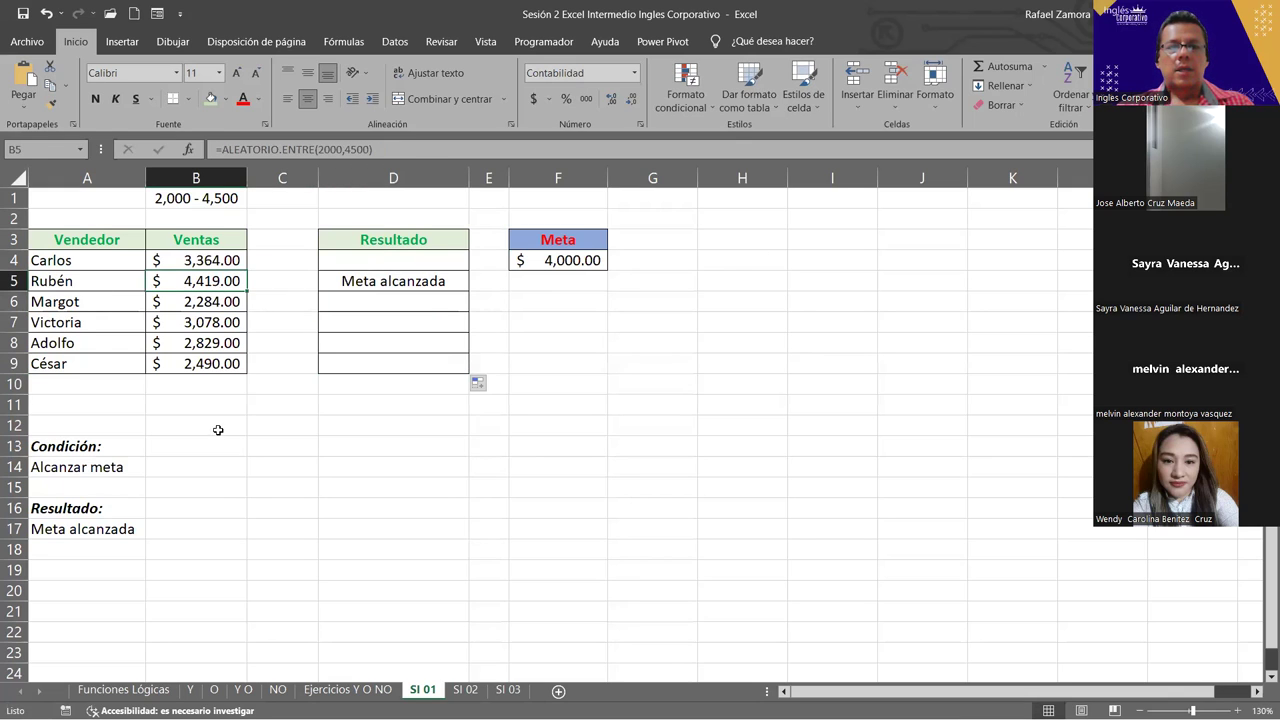
{"action": "left_click", "coordinate": [680, 354]}
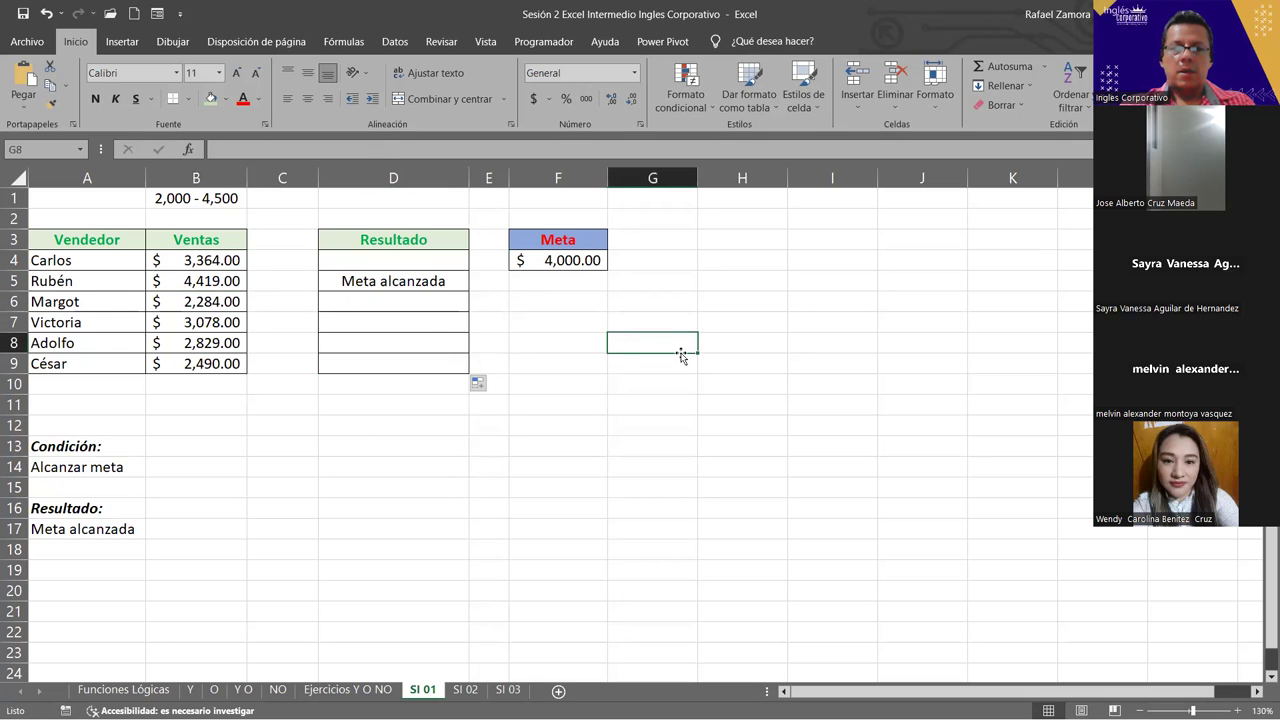
{"action": "key", "text": "F9"}
{"action": "key", "text": "F9"}
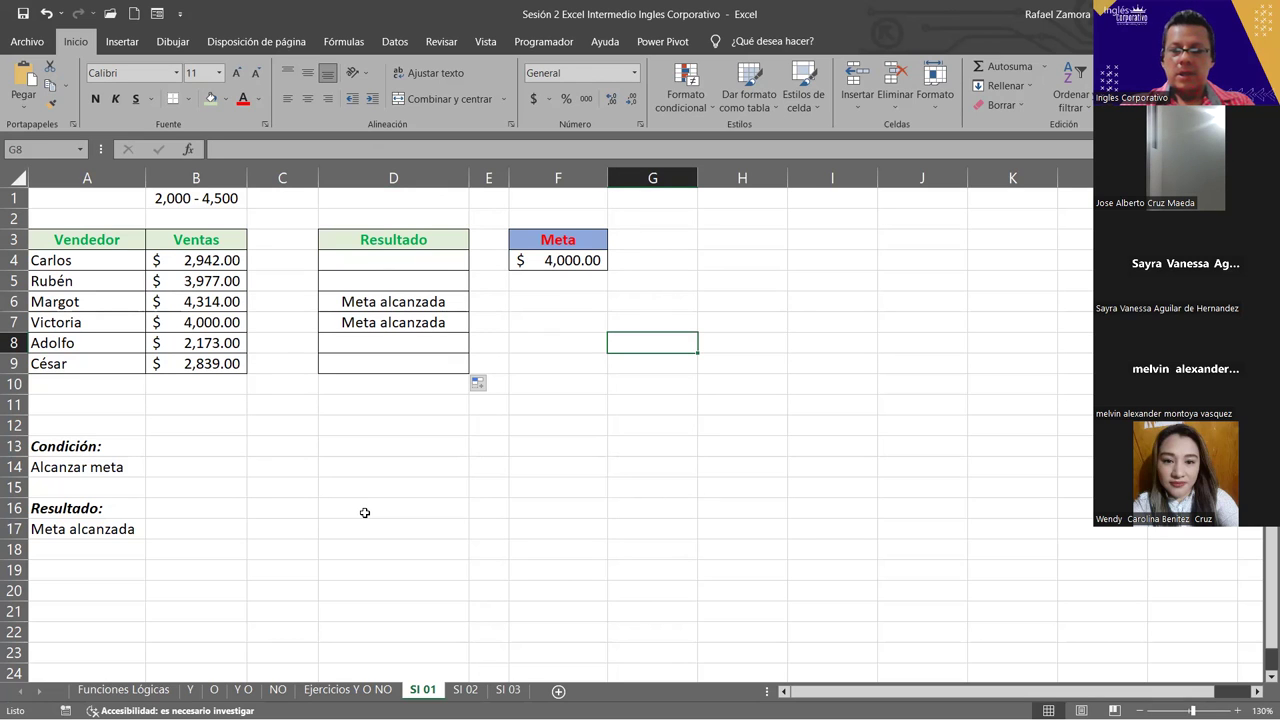
{"action": "key", "text": "F9"}
{"action": "key", "text": "F9"}
{"action": "key", "text": "F9"}
{"action": "key", "text": "F9"}
{"action": "key", "text": "F9"}
{"action": "key", "text": "F9"}
{"action": "key", "text": "F9"}
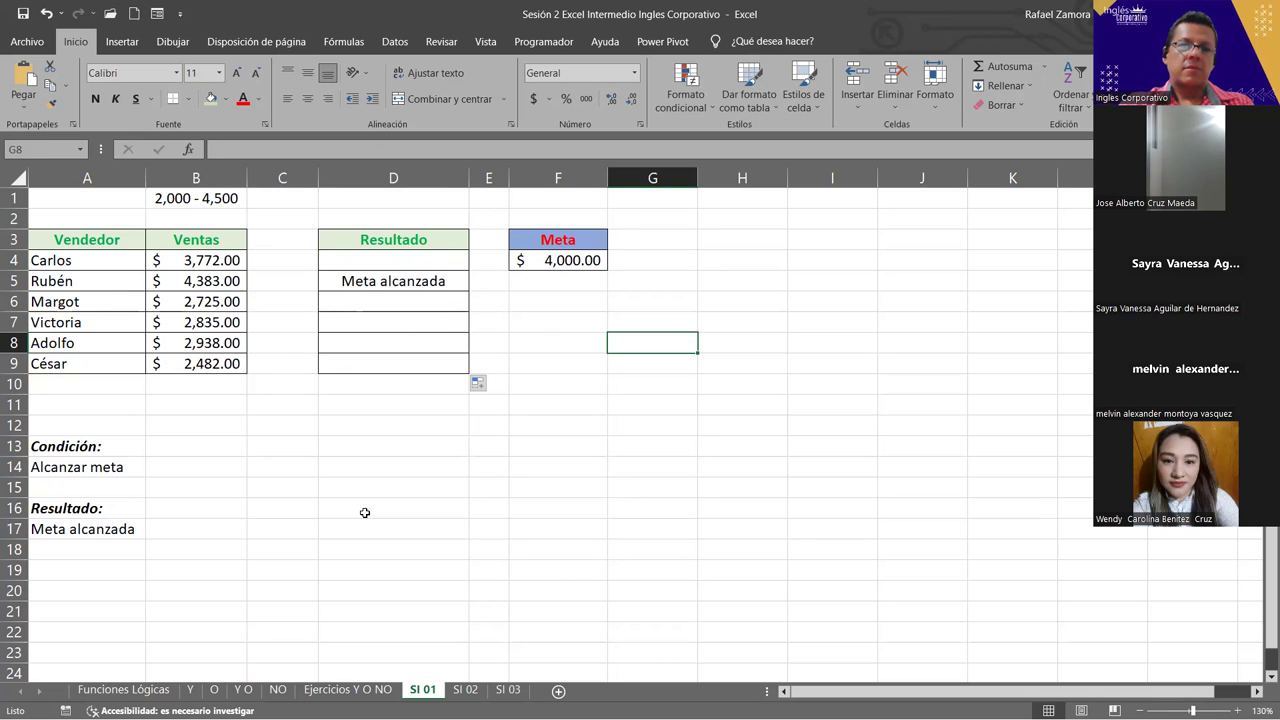
{"action": "key", "text": "F9"}
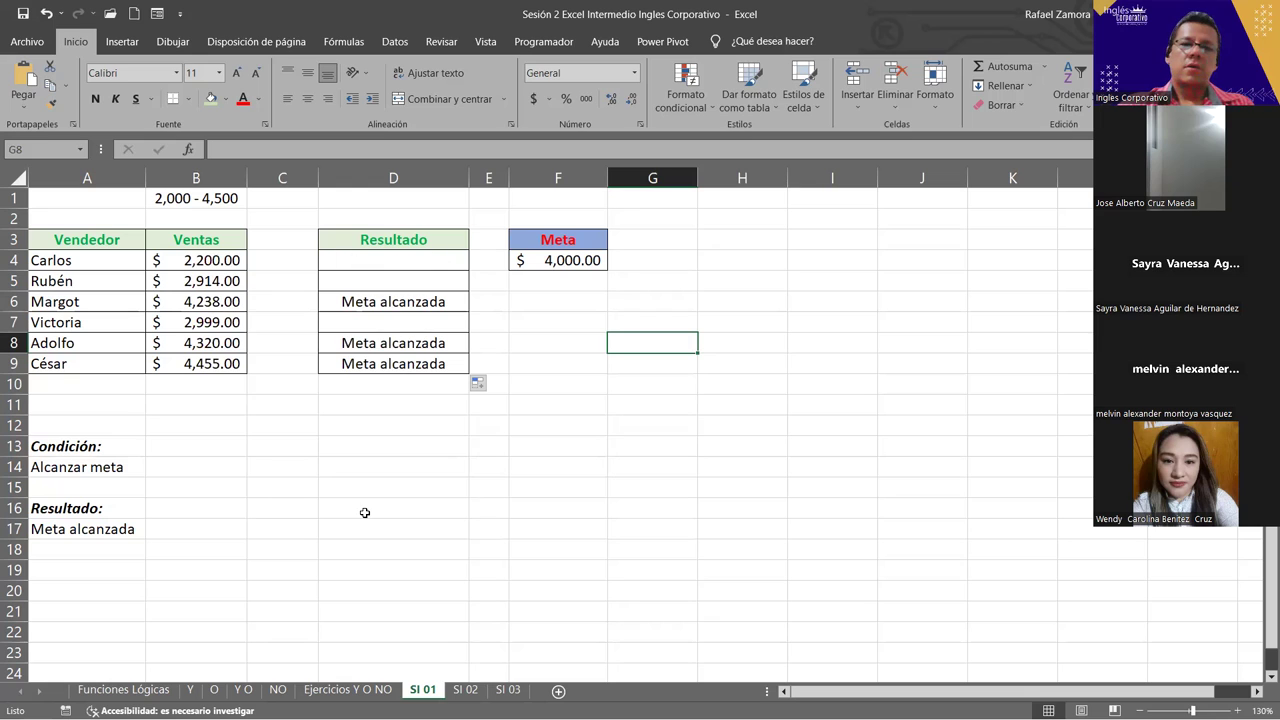
Set the Meta goal in F4 to 2000
{"action": "left_click", "coordinate": [573, 258]}
{"action": "type", "text": "2000"}
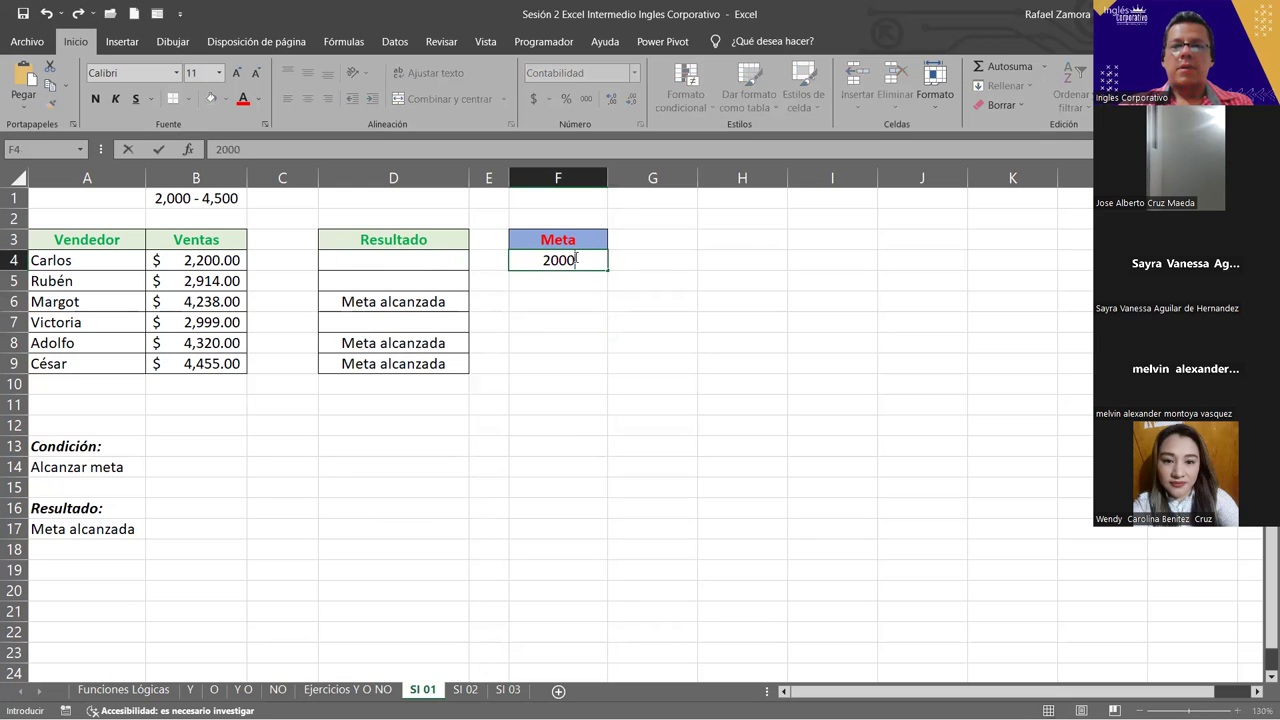
{"action": "key", "text": "Return"}
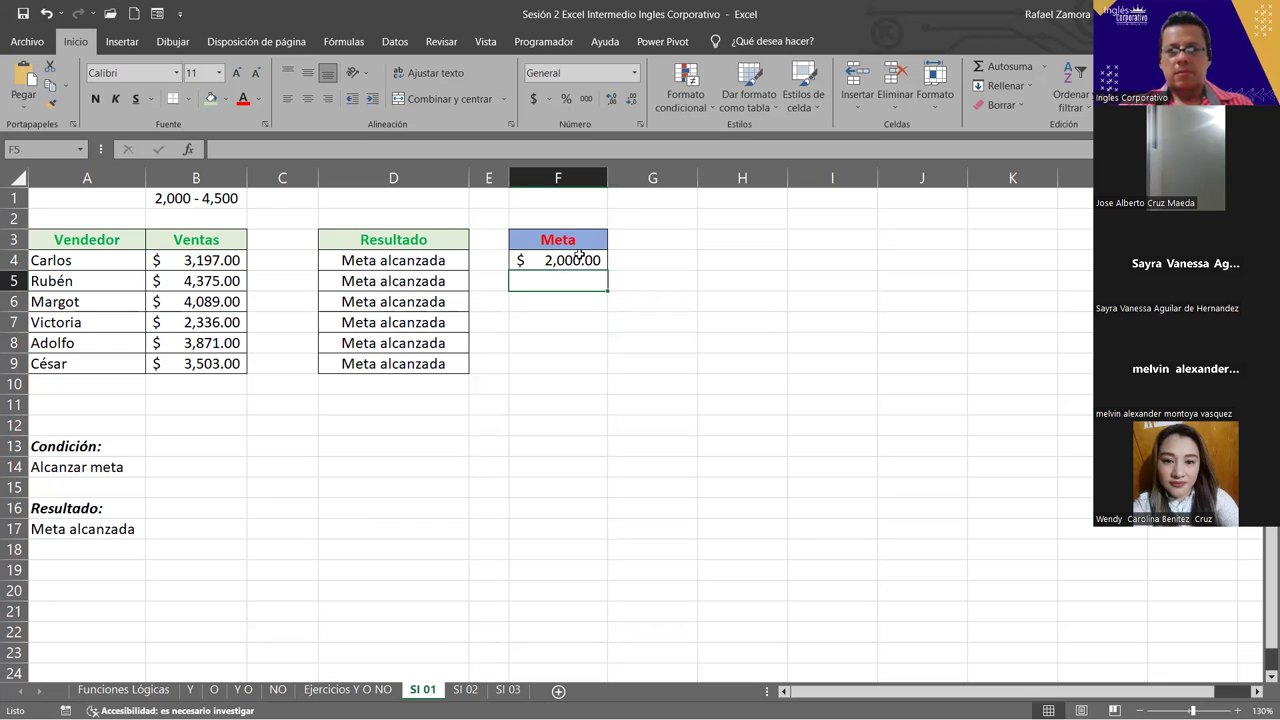
Recalculate the random sales repeatedly, compare Ventas with Resultado for the 2,000 goal, and inspect the formulas in D6 and B4
{"action": "left_click", "coordinate": [743, 336]}
{"action": "key", "text": "F9"}
{"action": "key", "text": "F9"}
{"action": "key", "text": "F9"}
{"action": "key", "text": "F9"}
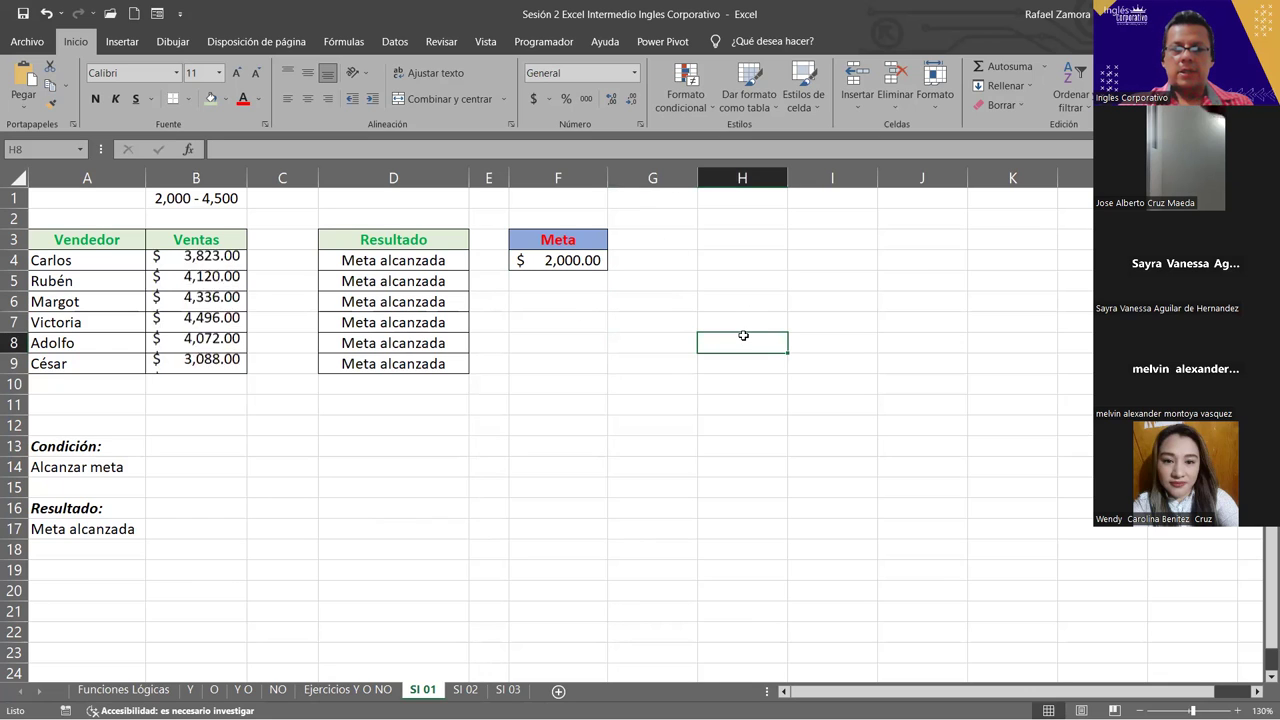
{"action": "key", "text": "F9"}
{"action": "key", "text": "F9"}
{"action": "key", "text": "F9"}
{"action": "key", "text": "F9"}
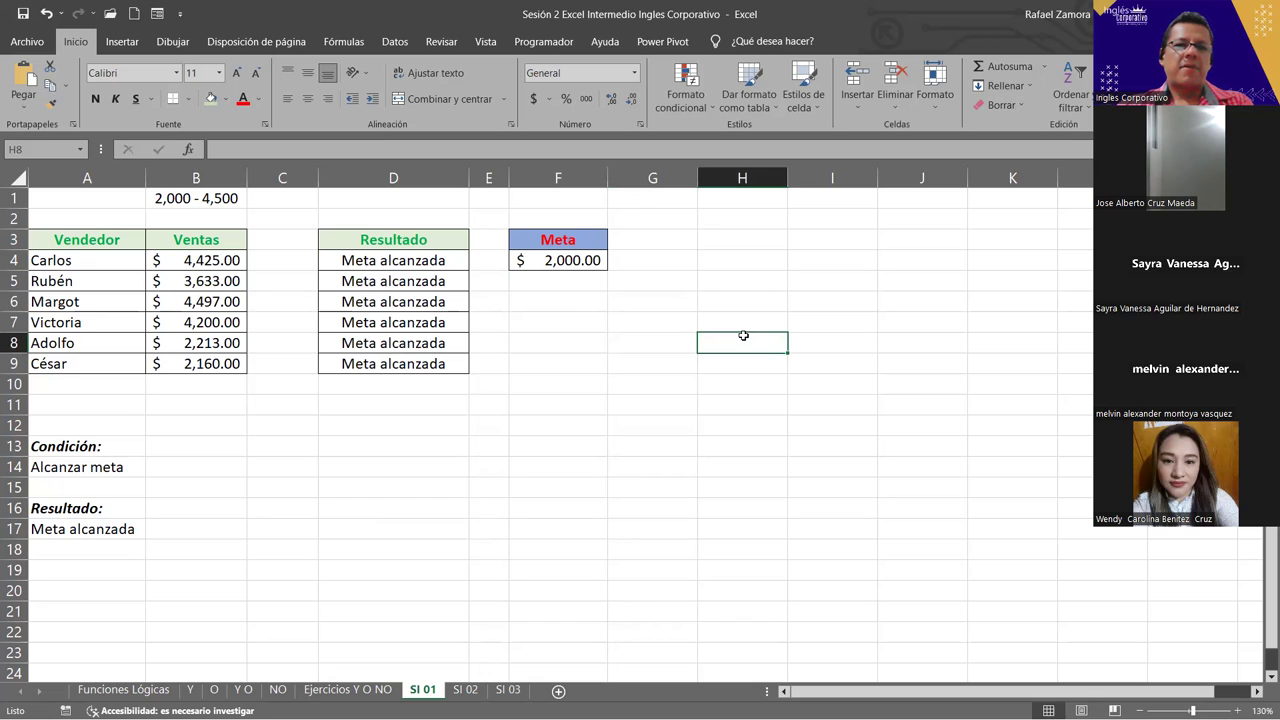
{"action": "left_click", "coordinate": [577, 262]}
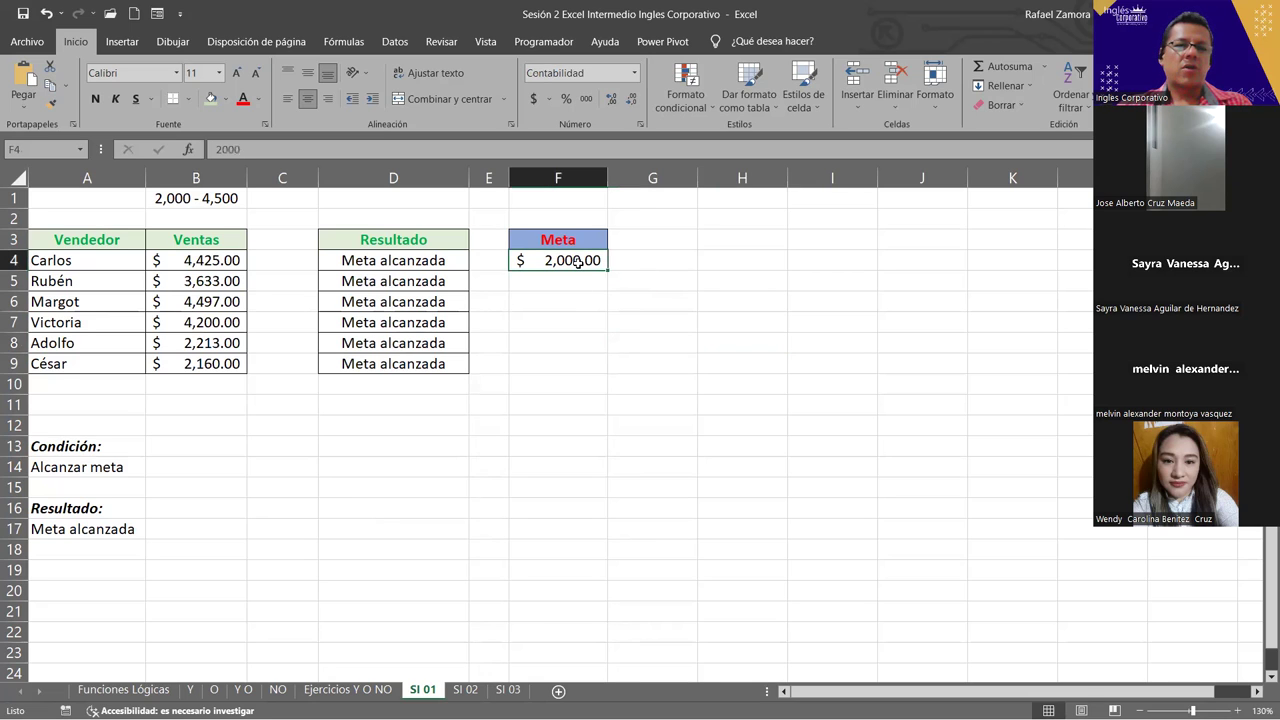
{"action": "left_click", "coordinate": [381, 300]}
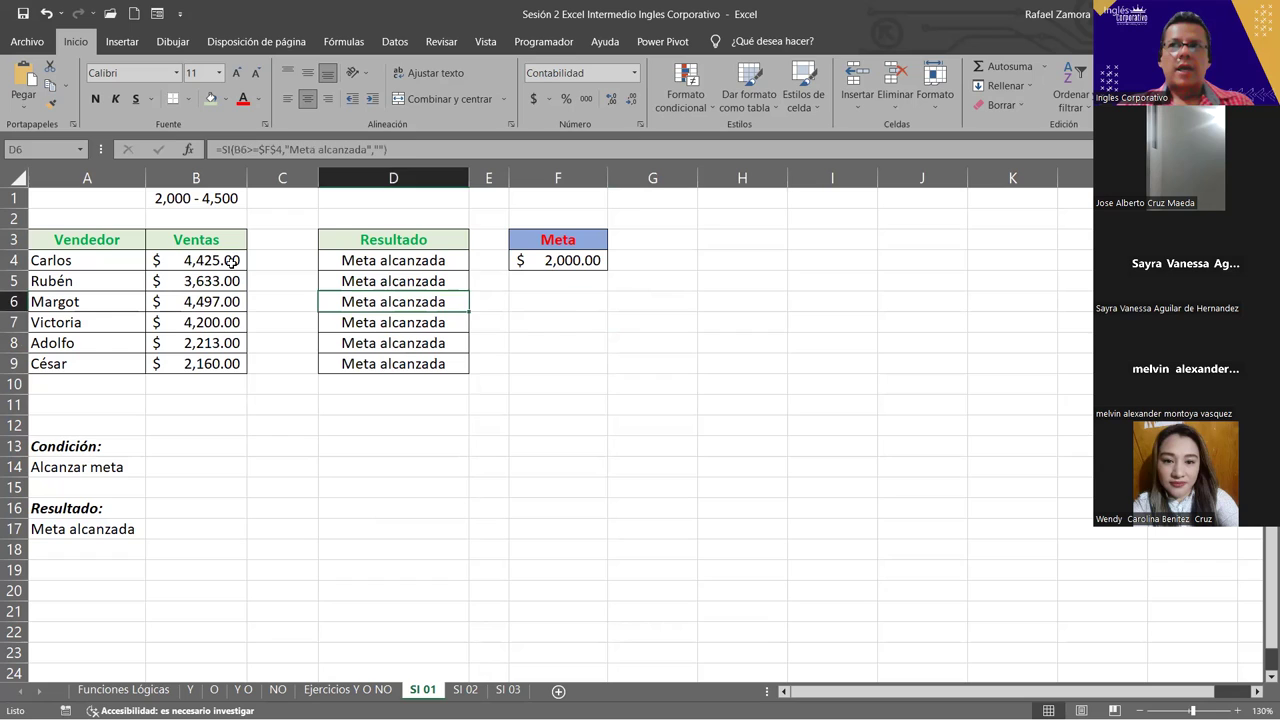
{"action": "left_click", "coordinate": [231, 261]}
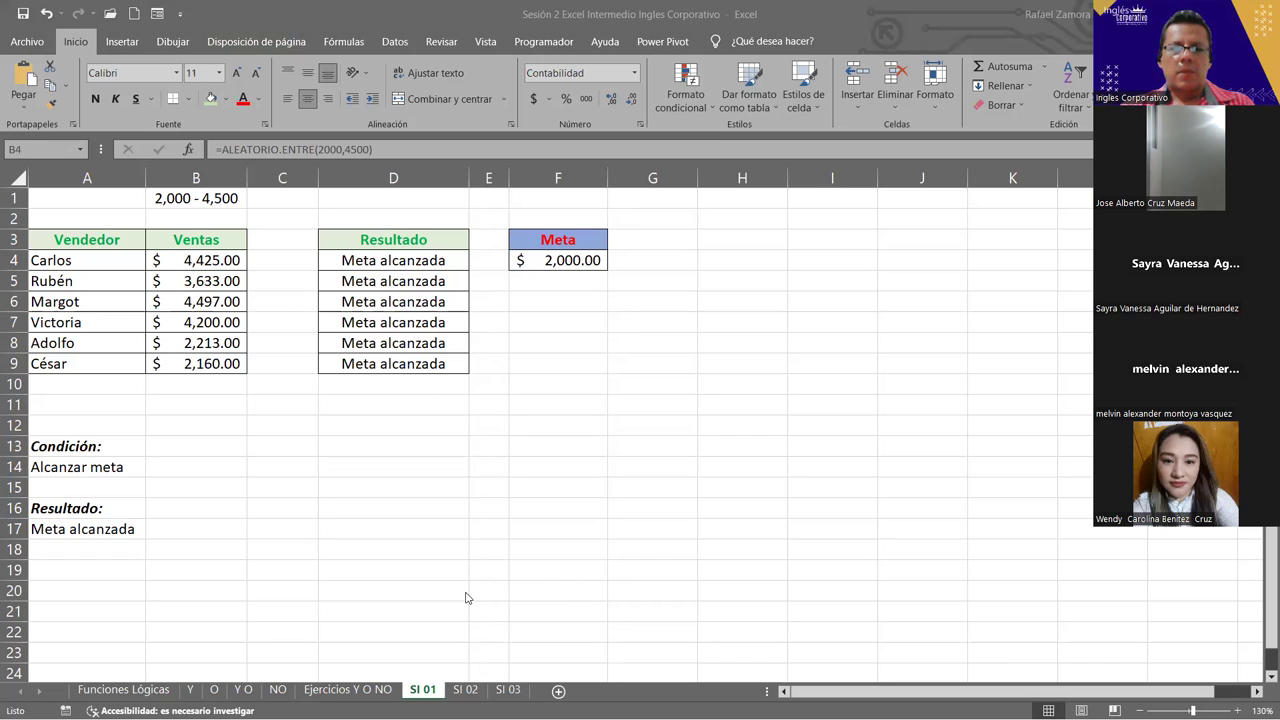
On the SI 02 sheet, calculate the first final average in D2 with PROMEDIO over A2:C2
{"action": "left_click", "coordinate": [467, 690]}
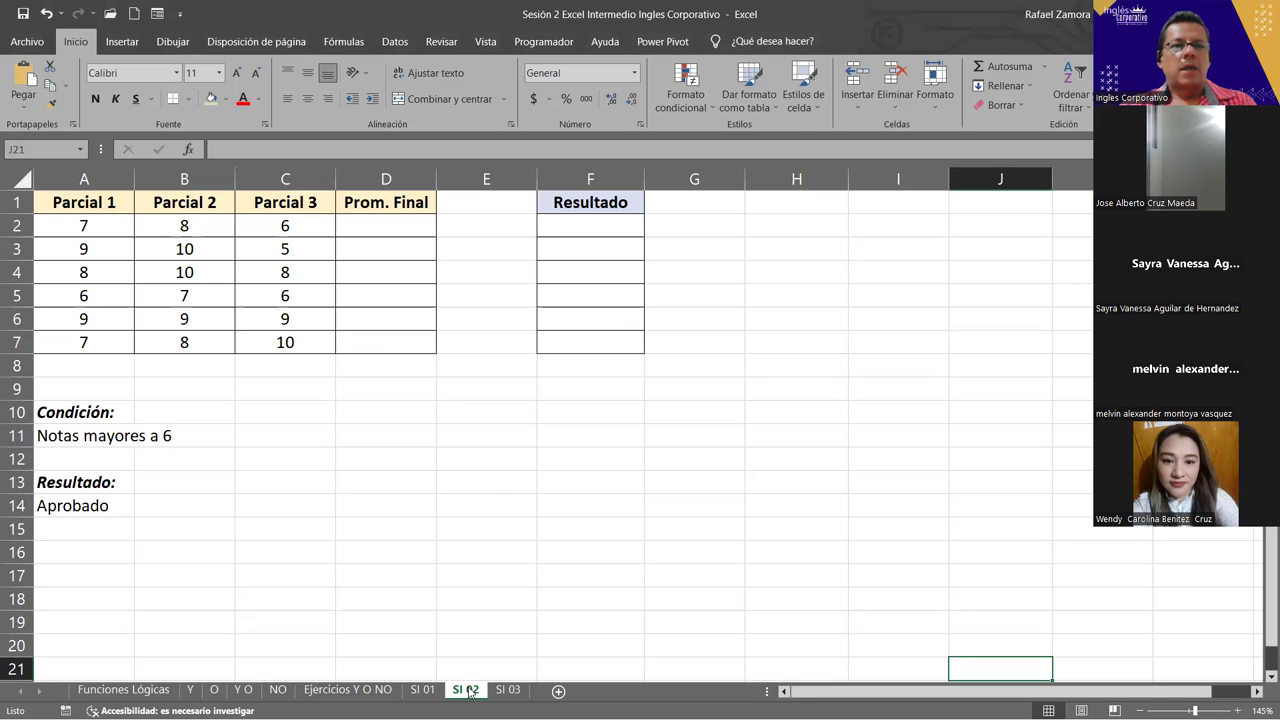
{"action": "left_click", "coordinate": [90, 196]}
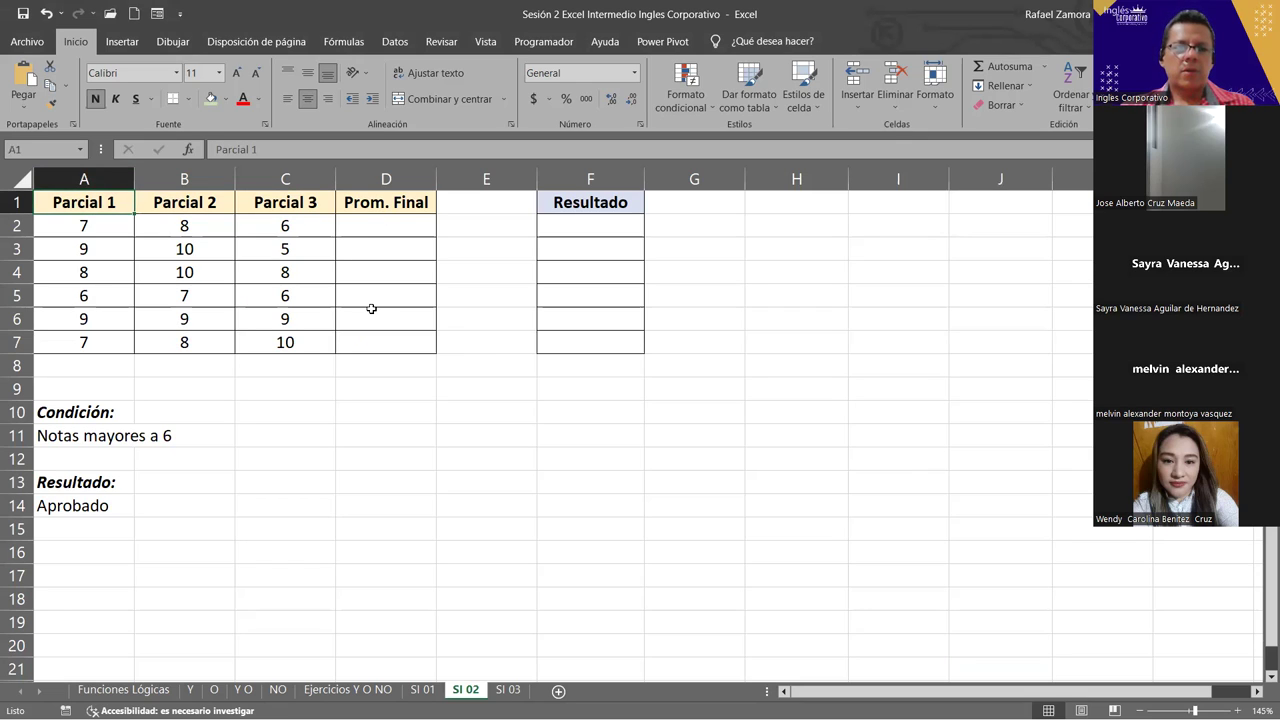
{"action": "left_click", "coordinate": [412, 234]}
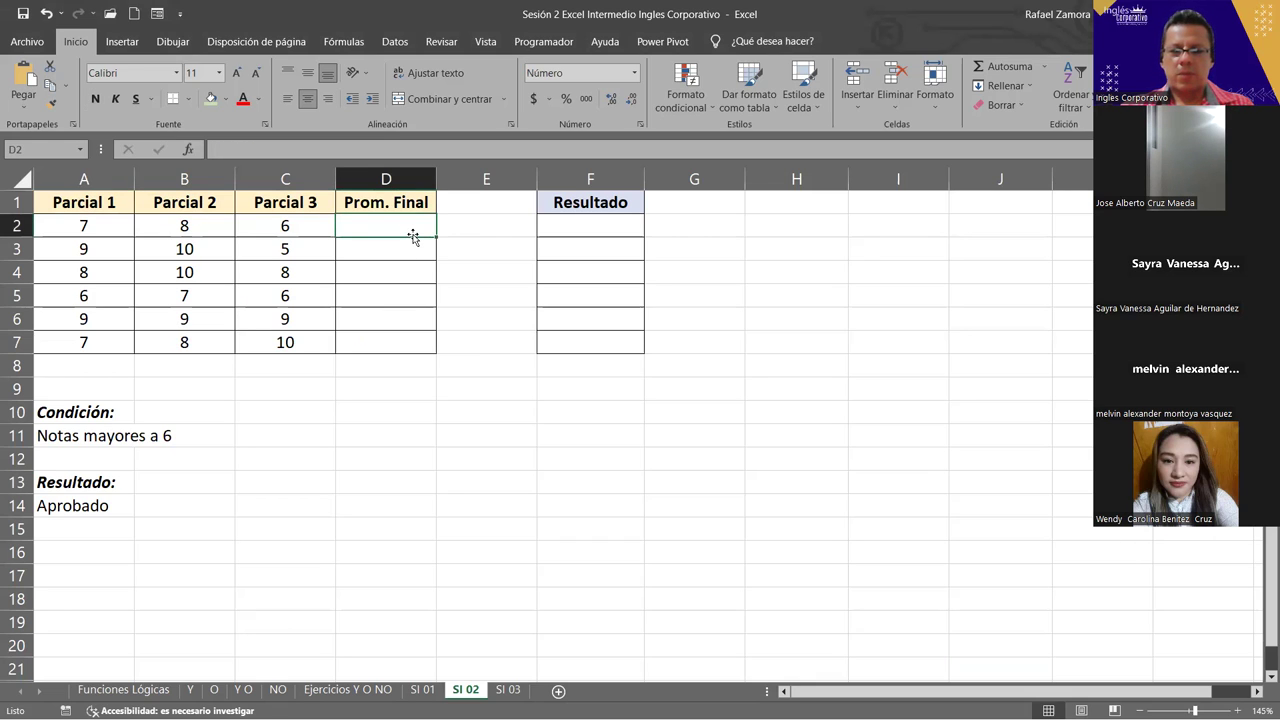
{"action": "type", "text": "="}
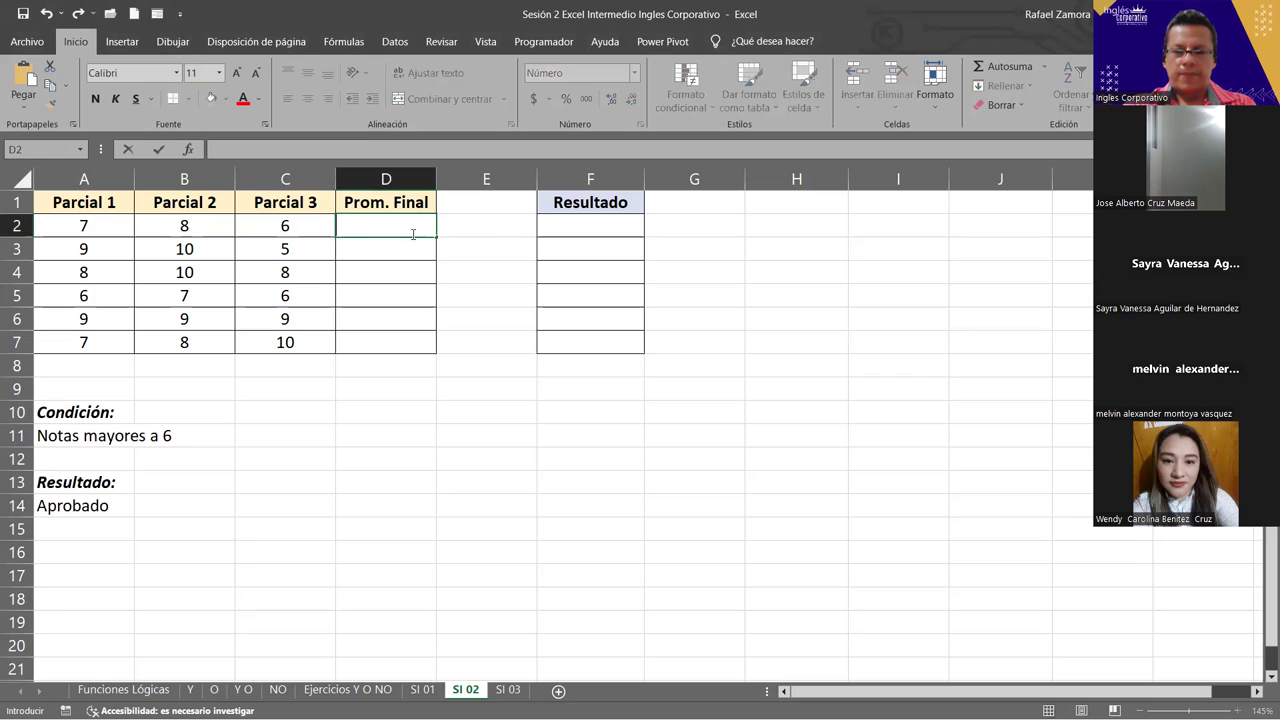
{"action": "type", "text": "prom"}
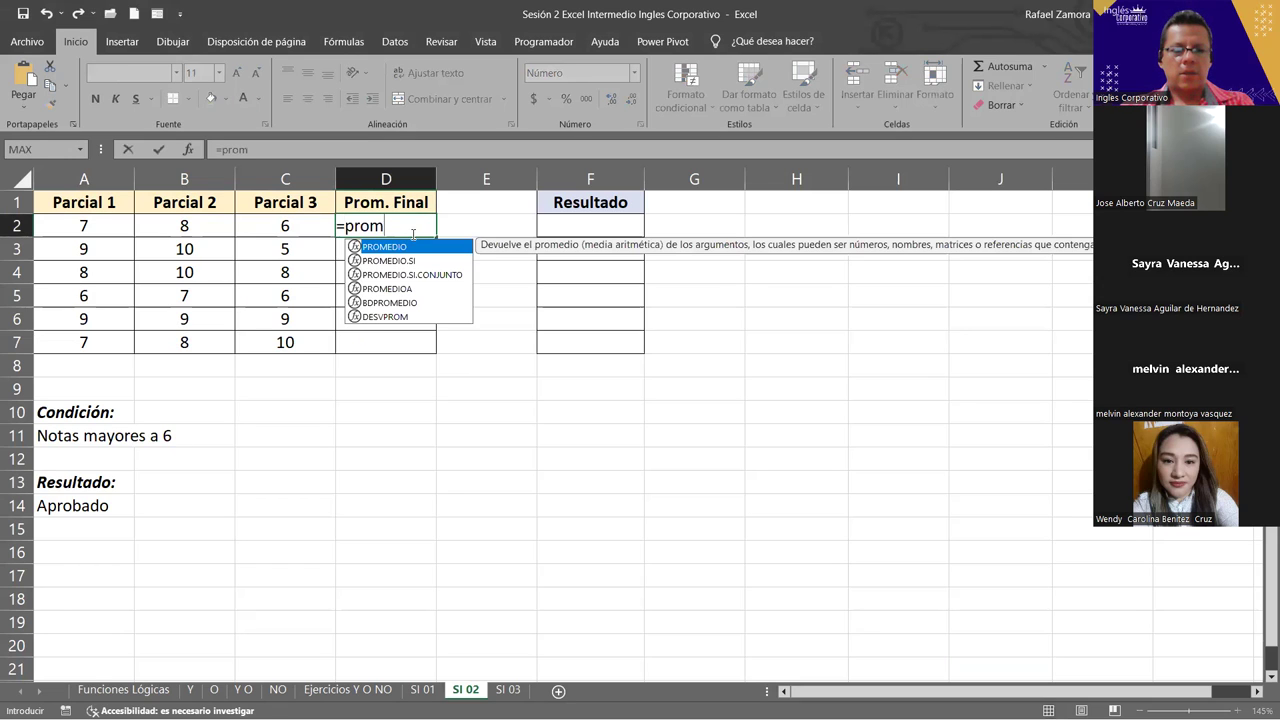
{"action": "key", "text": "Tab"}
{"action": "left_click", "coordinate": [110, 226]}
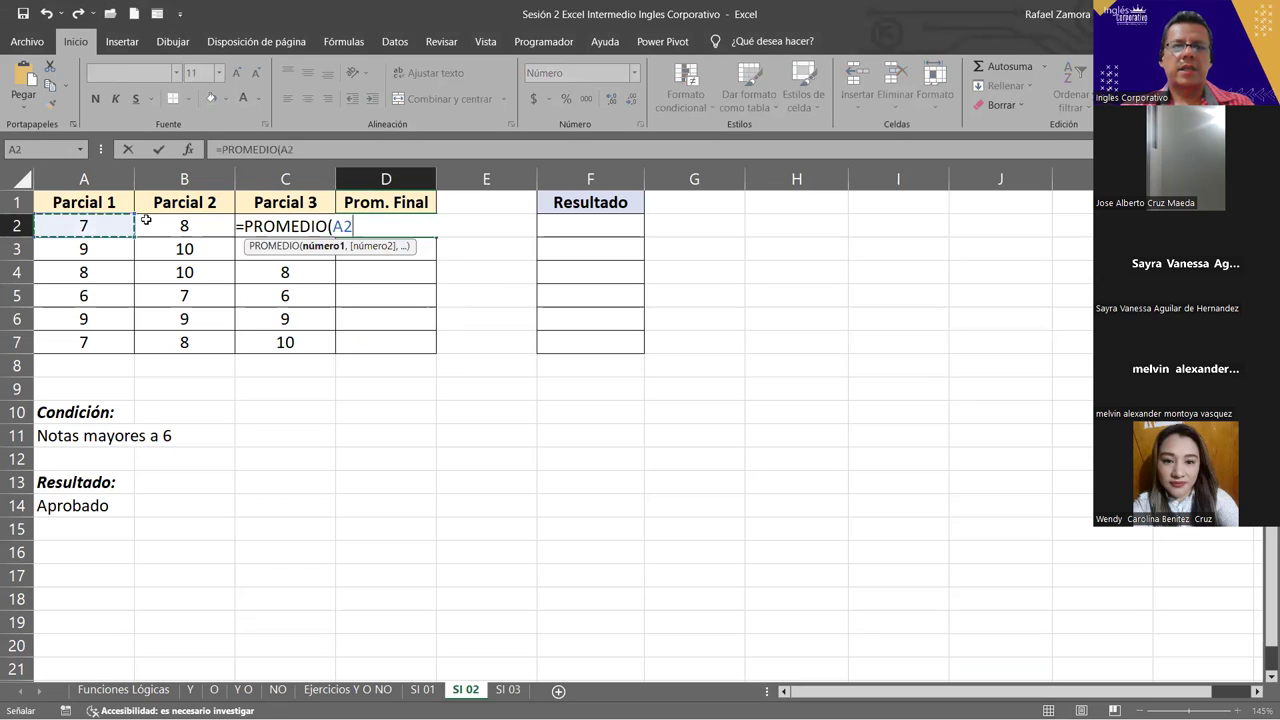
{"action": "left_click_drag", "start_coordinate": [307, 228], "coordinate": [307, 228]}
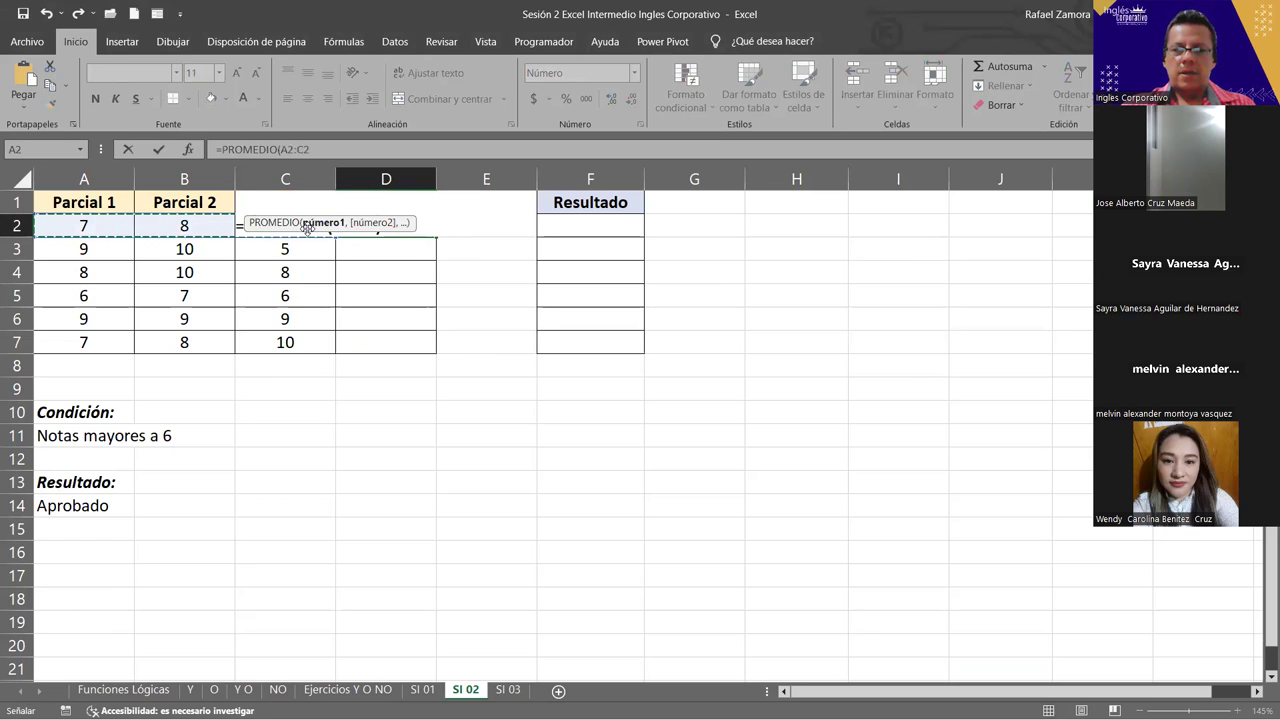
{"action": "key", "text": "Return"}
Copy the D2 average formula down the Prom. Final column through D7
{"action": "left_click", "coordinate": [420, 226]}
{"action": "left_click_drag", "start_coordinate": [444, 237], "coordinate": [434, 352]}
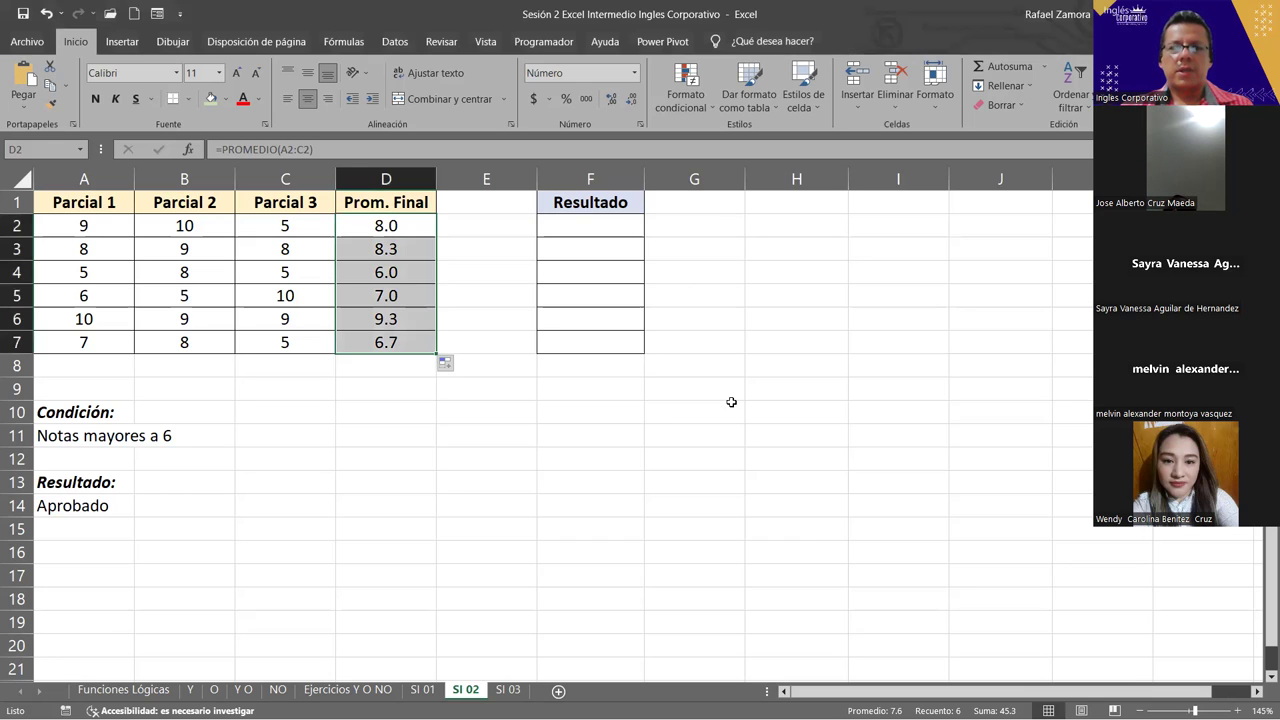
{"action": "left_click", "coordinate": [692, 376]}
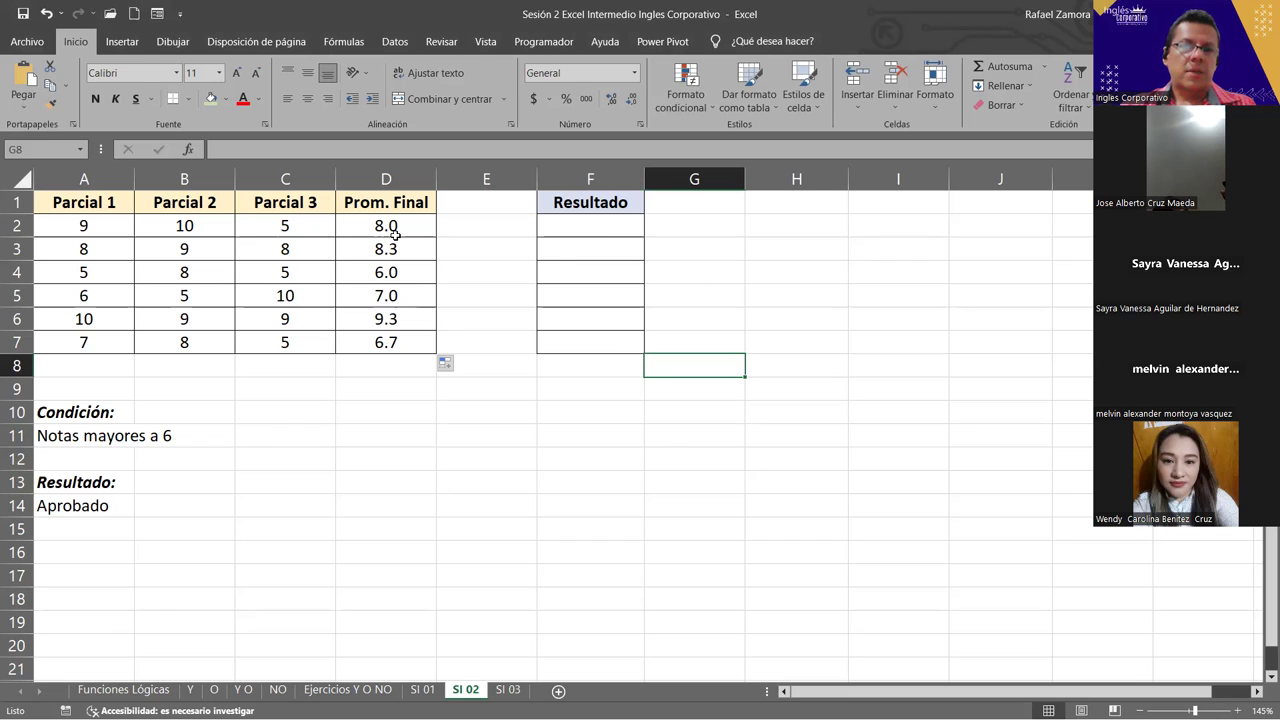
Begin an SI formula in F2 under Resultado with the logical test D2>6
{"action": "left_click", "coordinate": [619, 236]}
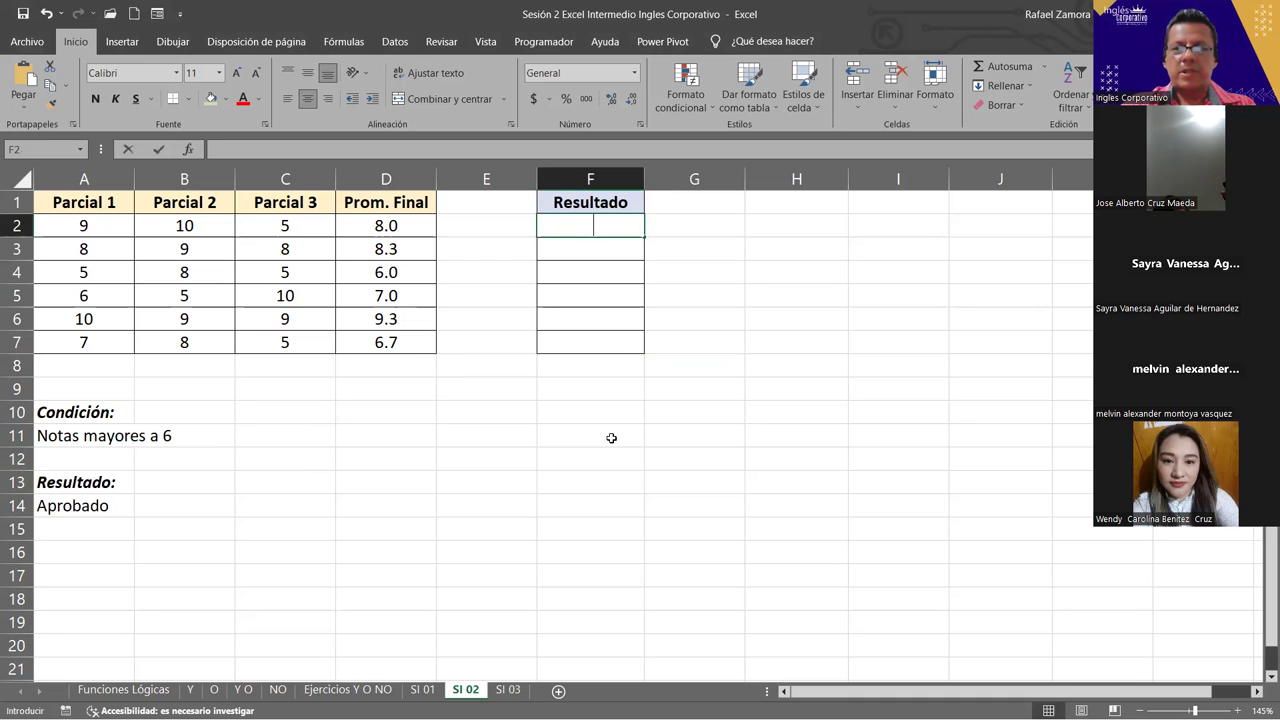
{"action": "type", "text": "="}
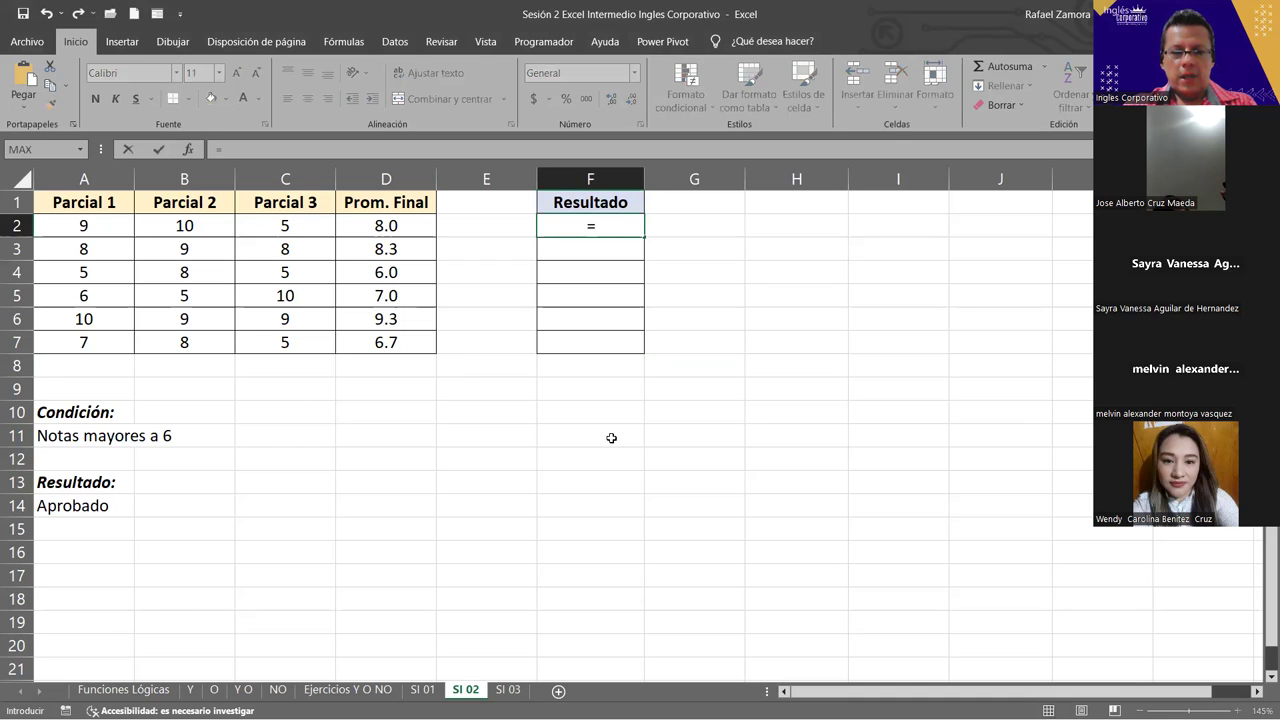
{"action": "type", "text": "si"}
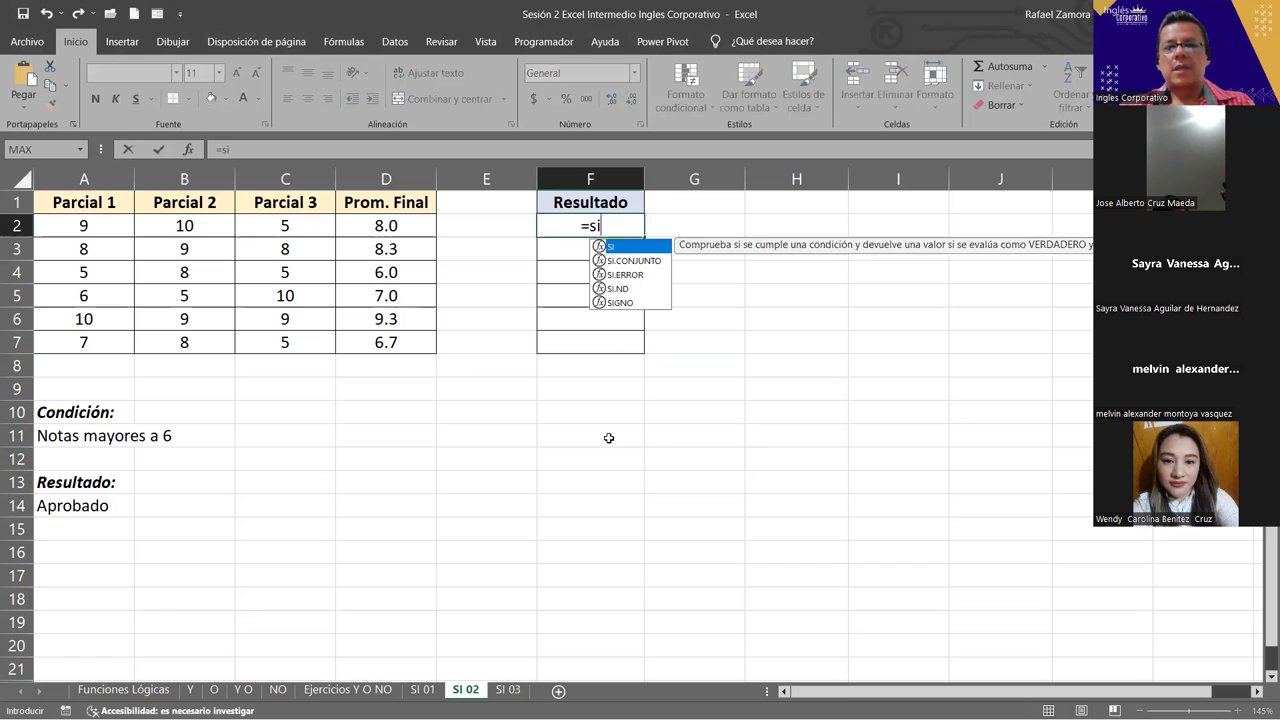
{"action": "key", "text": "Tab"}
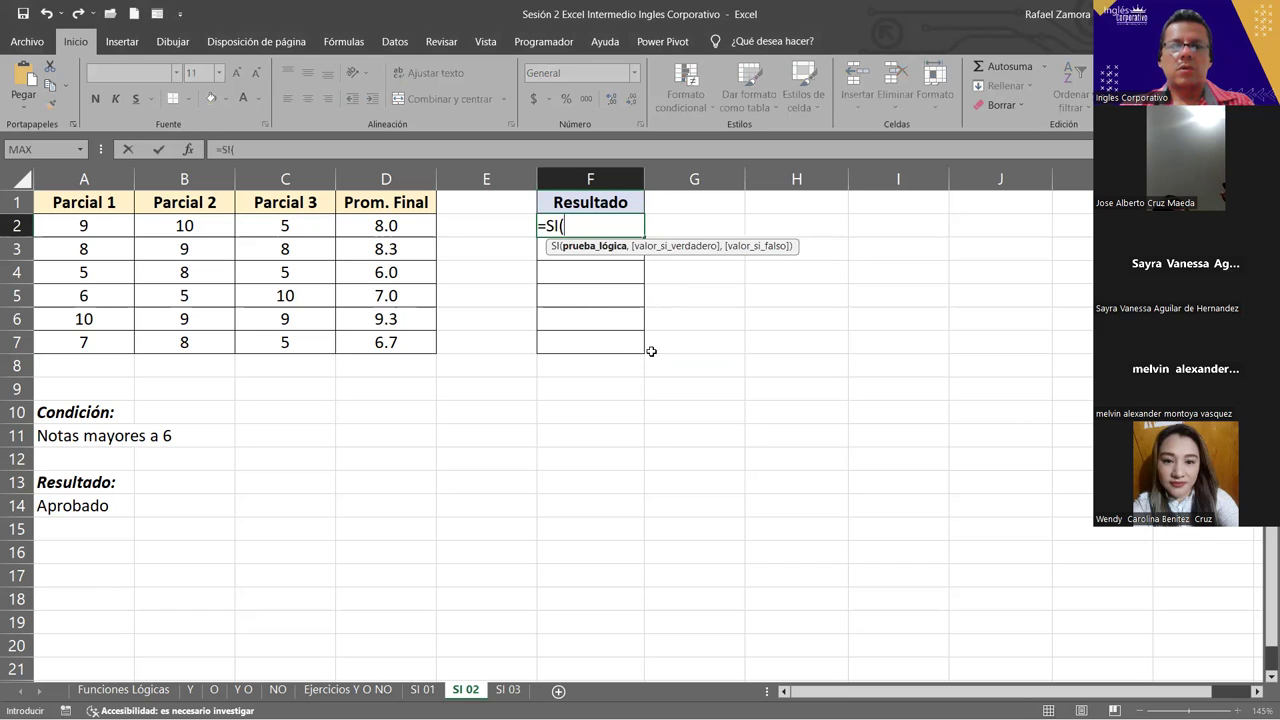
{"action": "left_click", "coordinate": [399, 225]}
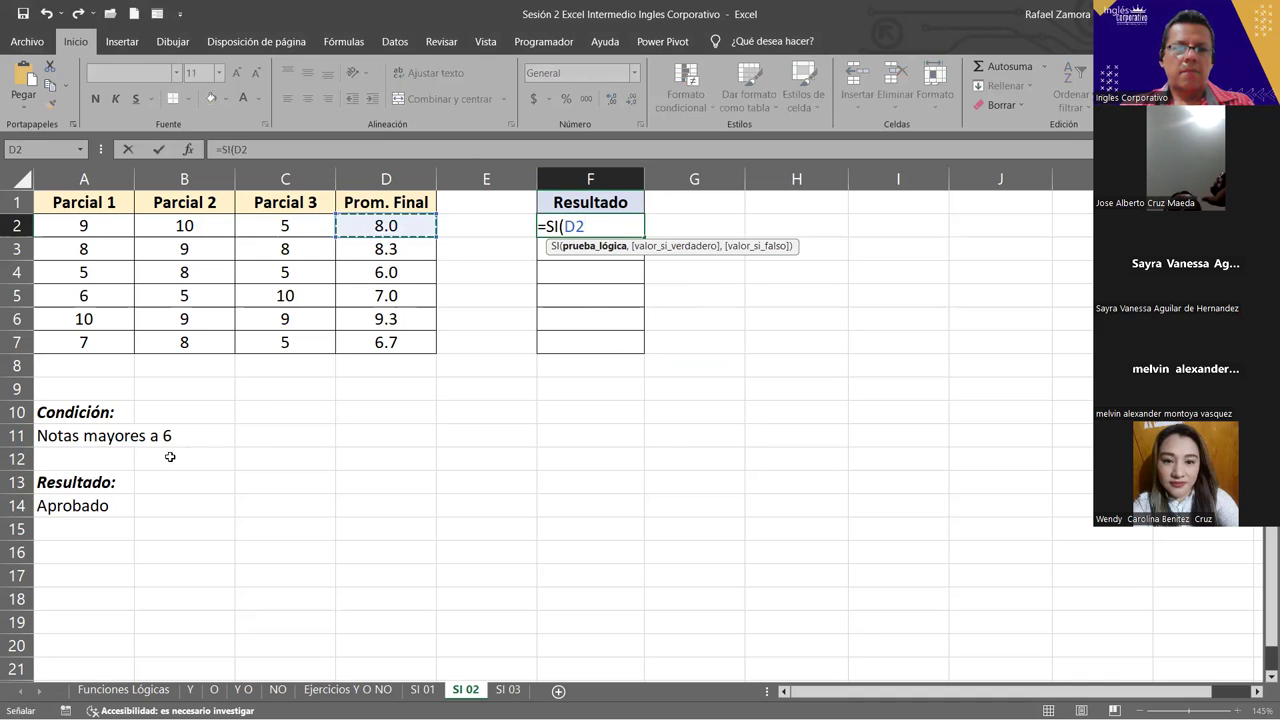
{"action": "type", "text": ">"}
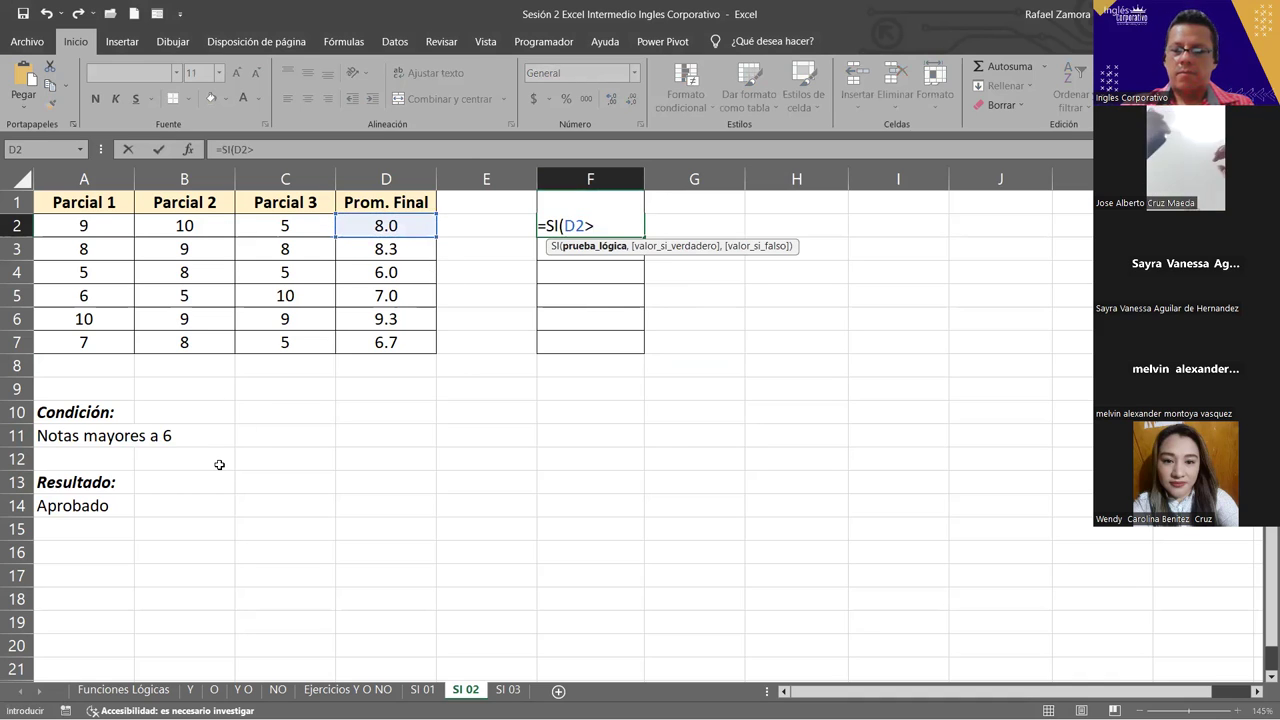
{"action": "type", "text": "6"}
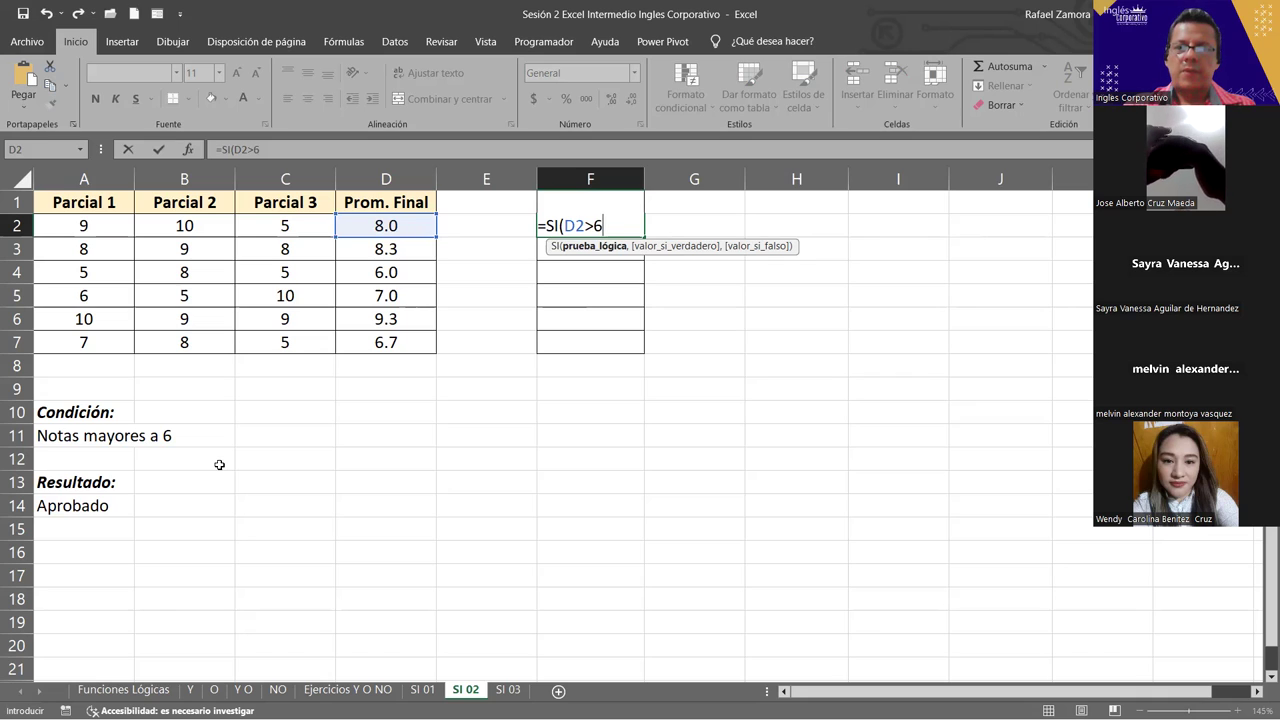
{"action": "type", "text": ","}
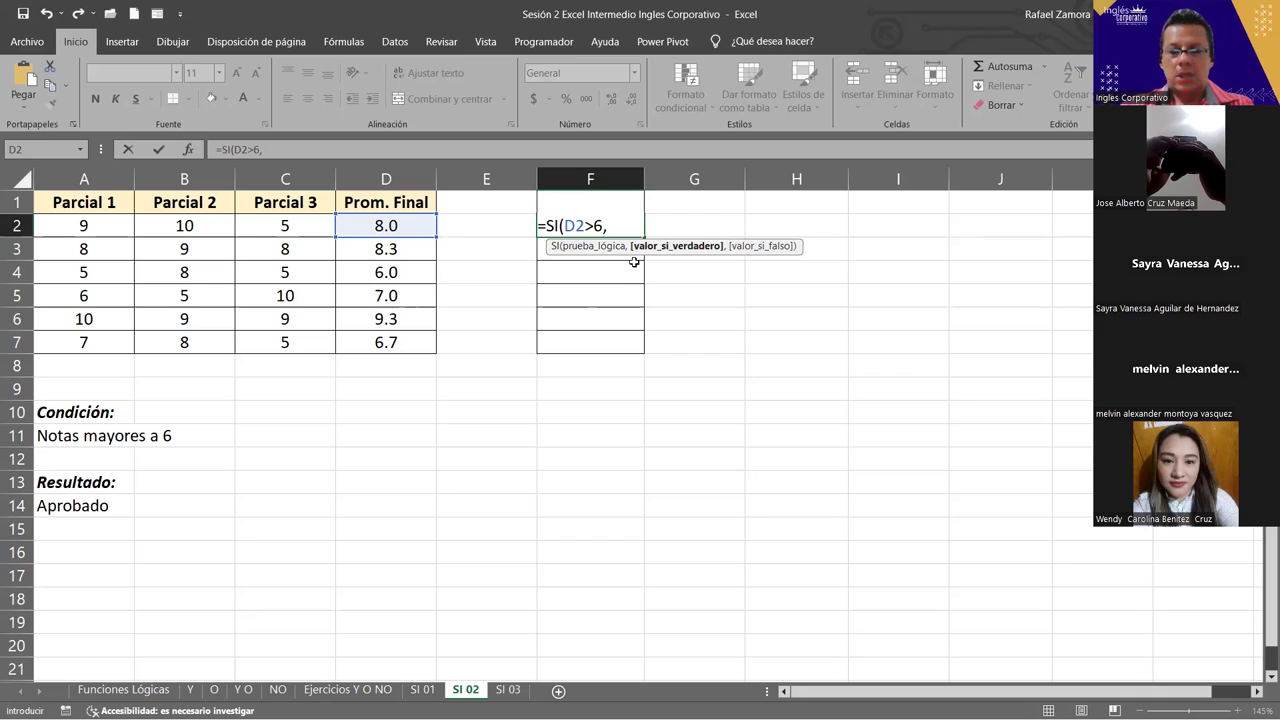
Set "Aprobado" as the value if true and "Reprobado" as the value if false, completing the SI formula in F2
{"action": "type", "text": "\"Aprobado"}
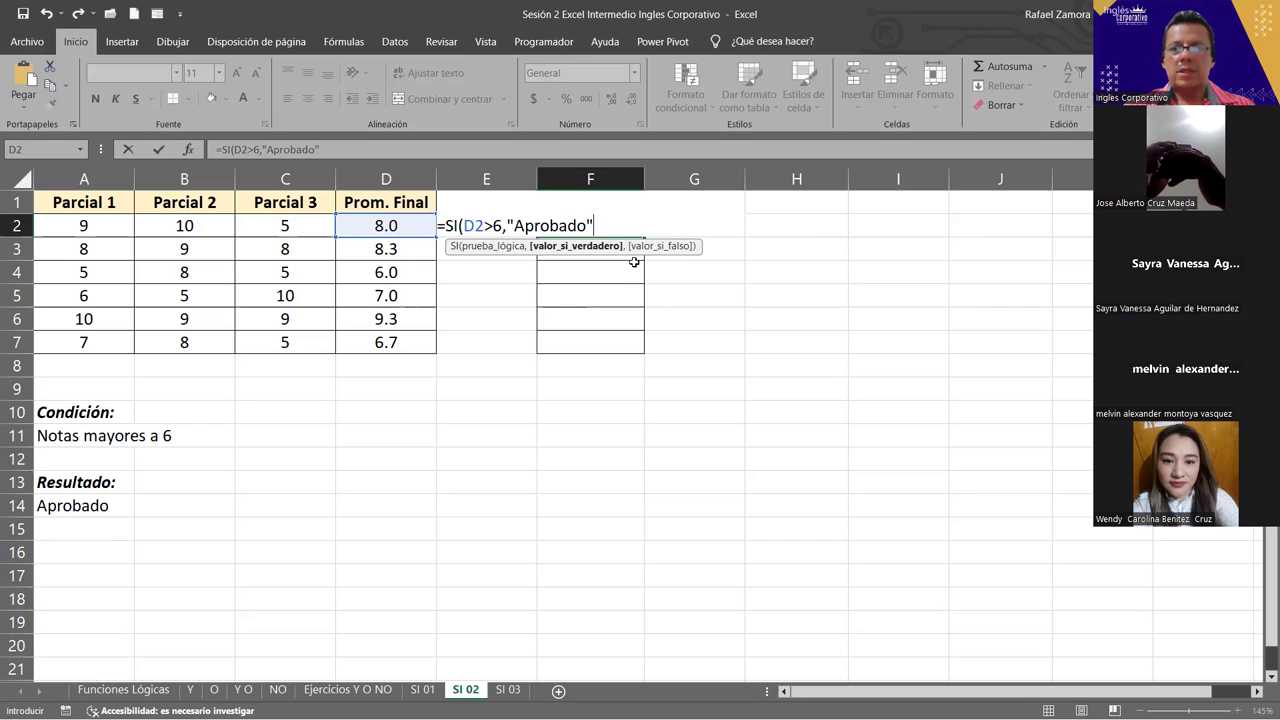
{"action": "type", "text": ","}
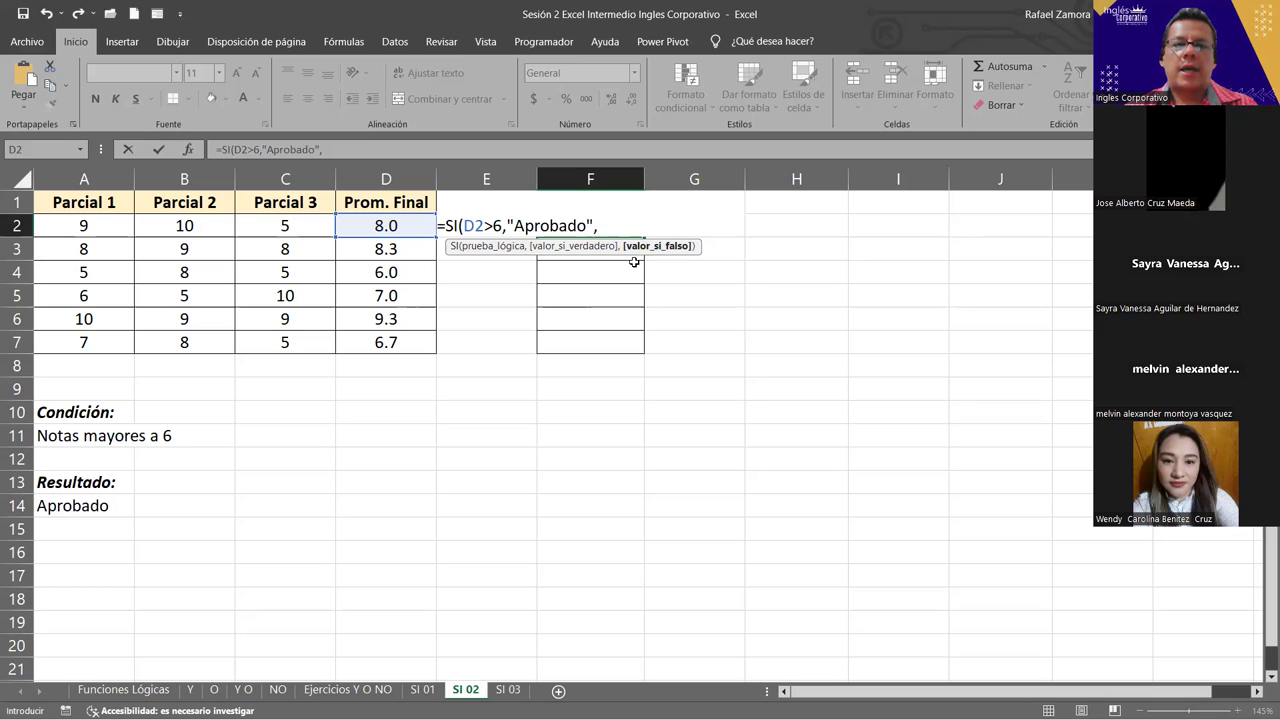
{"action": "type", "text": "\"Reprobado"}
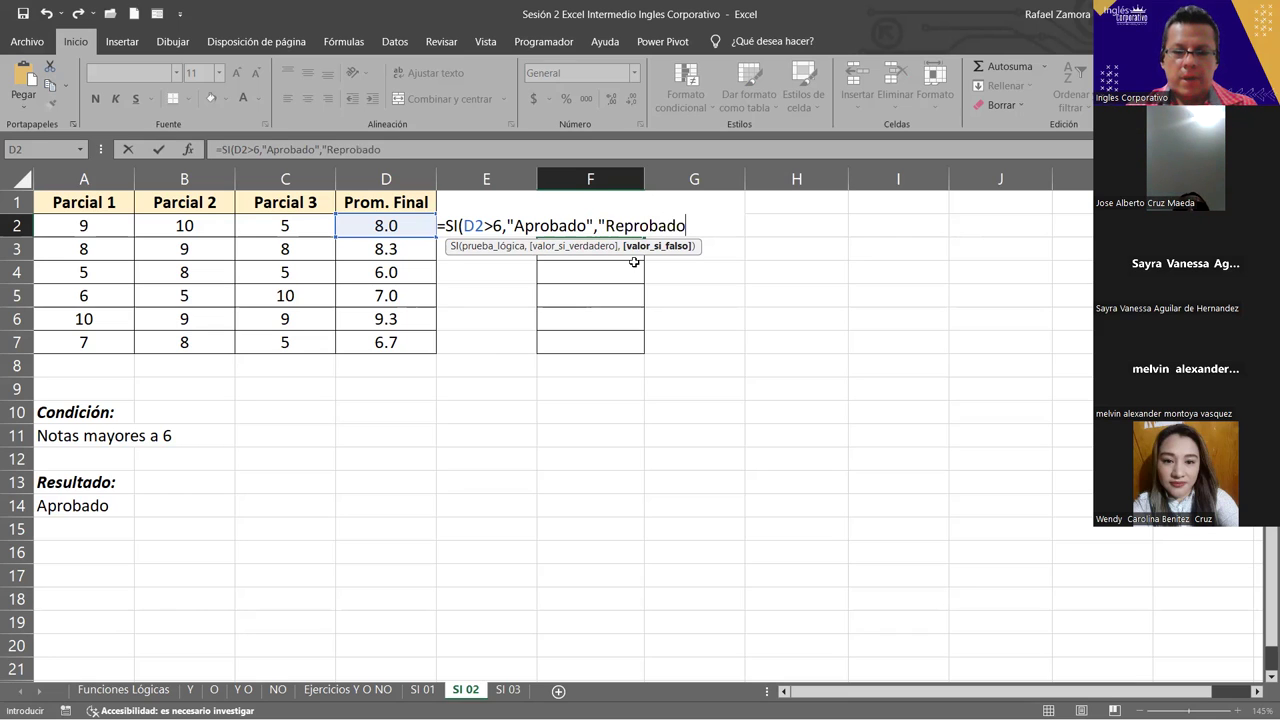
{"action": "type", "text": "\""}
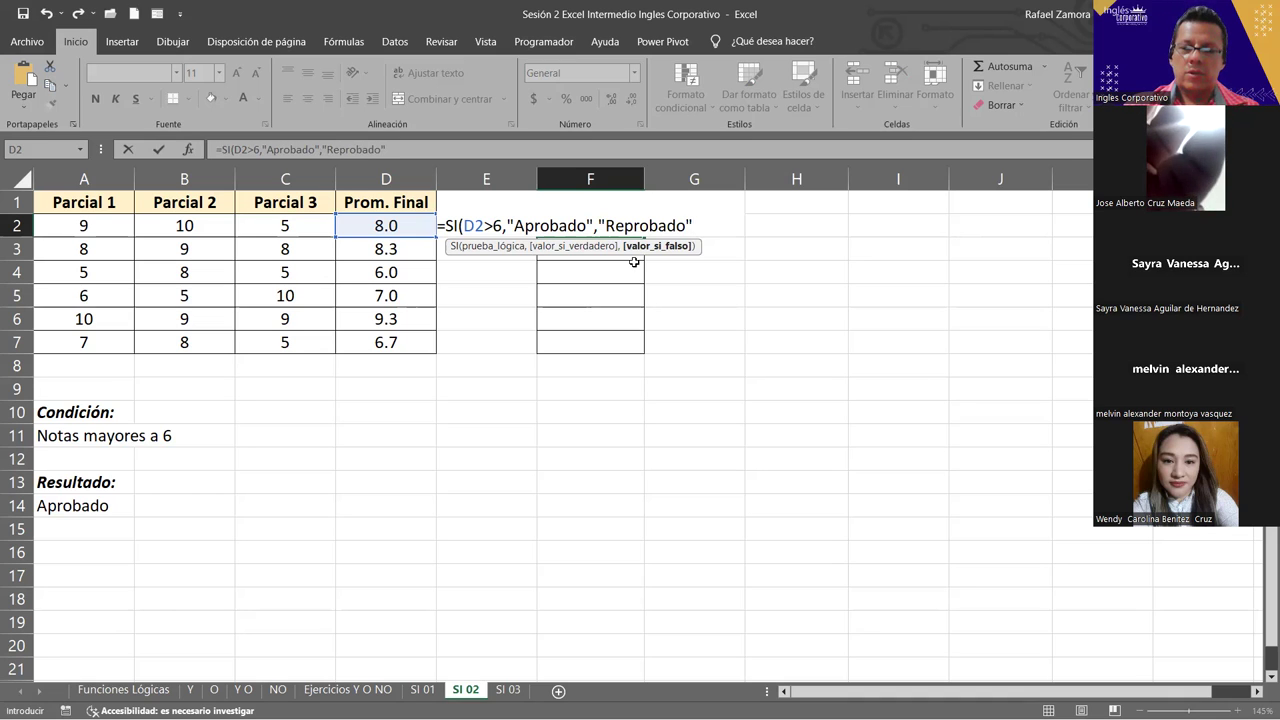
{"action": "type", "text": ")"}
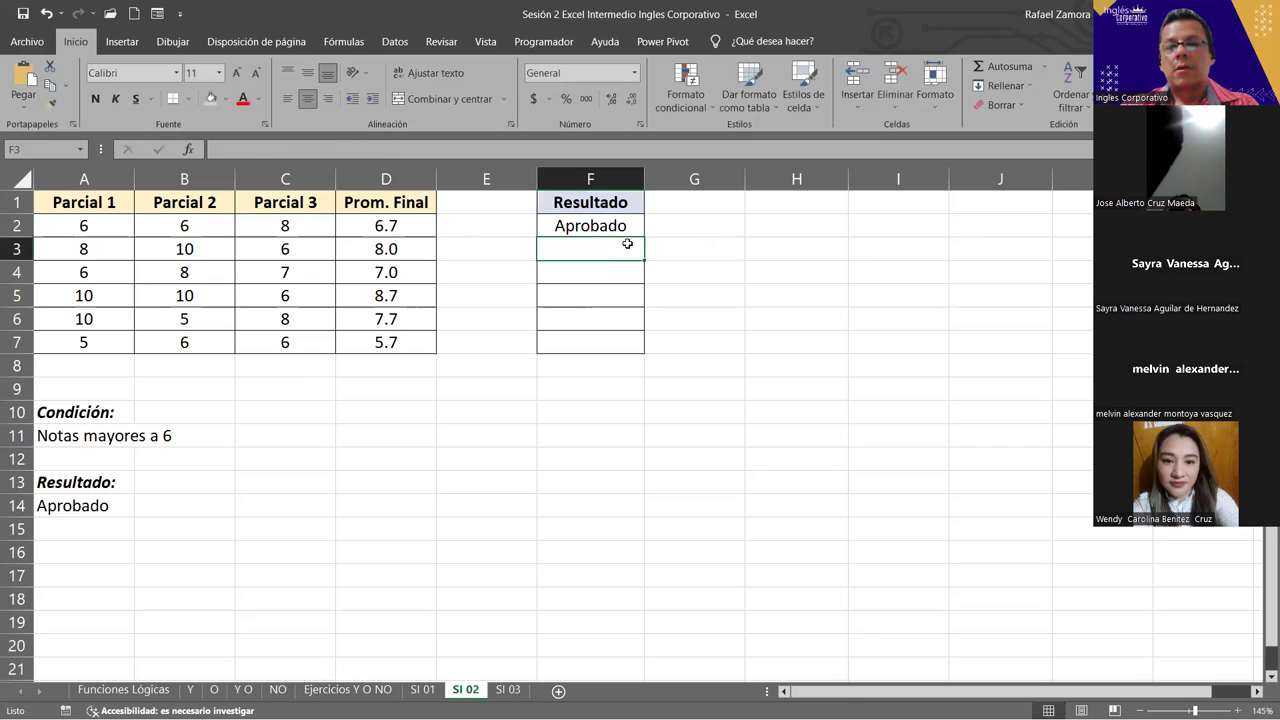
Copy the F2 SI formula down the Resultado column through F7
{"action": "left_click", "coordinate": [618, 222]}
{"action": "left_click_drag", "start_coordinate": [644, 238], "coordinate": [651, 349]}
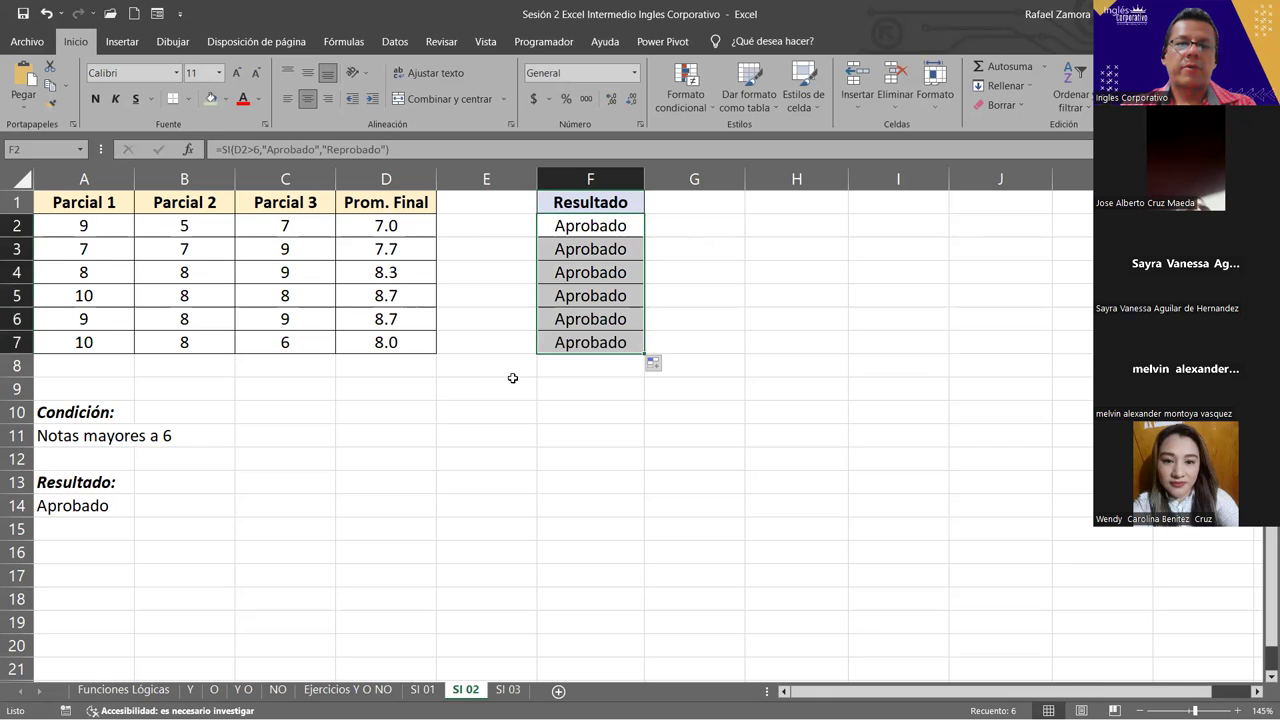
{"action": "left_click", "coordinate": [495, 438]}
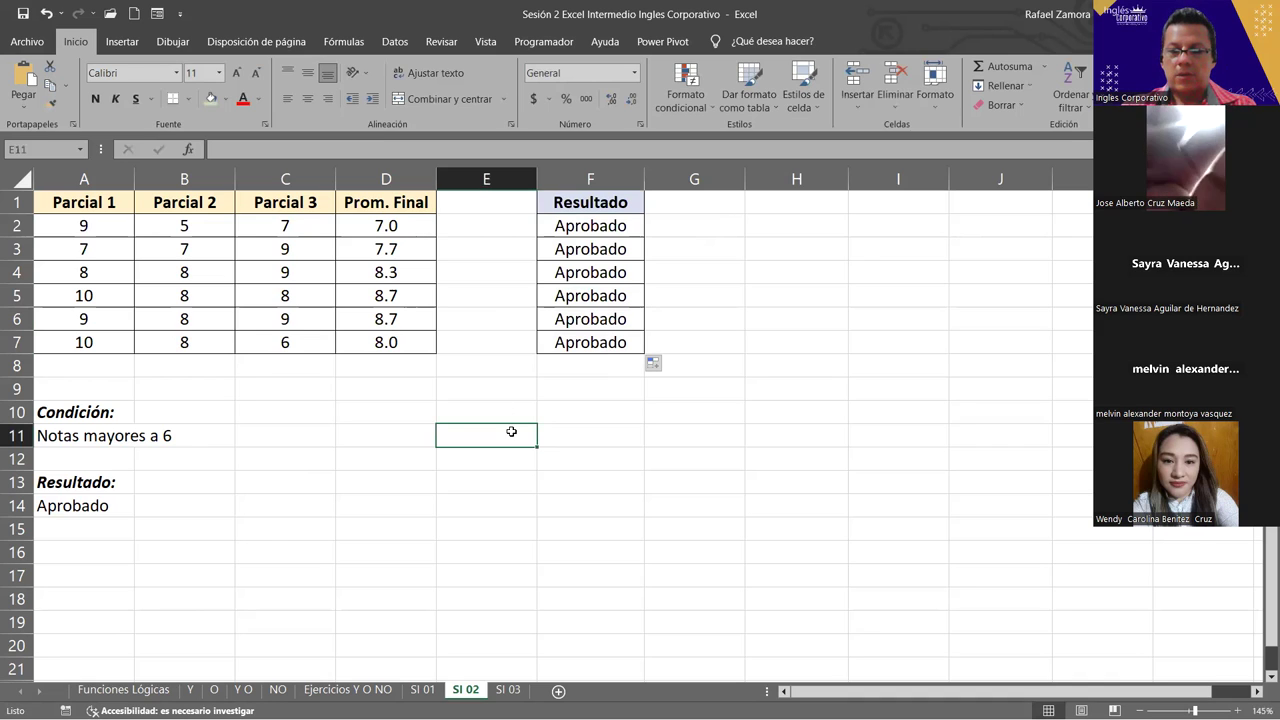
Recalculate the random grades repeatedly and compare the Prom. Final averages with the Aprobado or Reprobado results
{"action": "key", "text": "F9"}
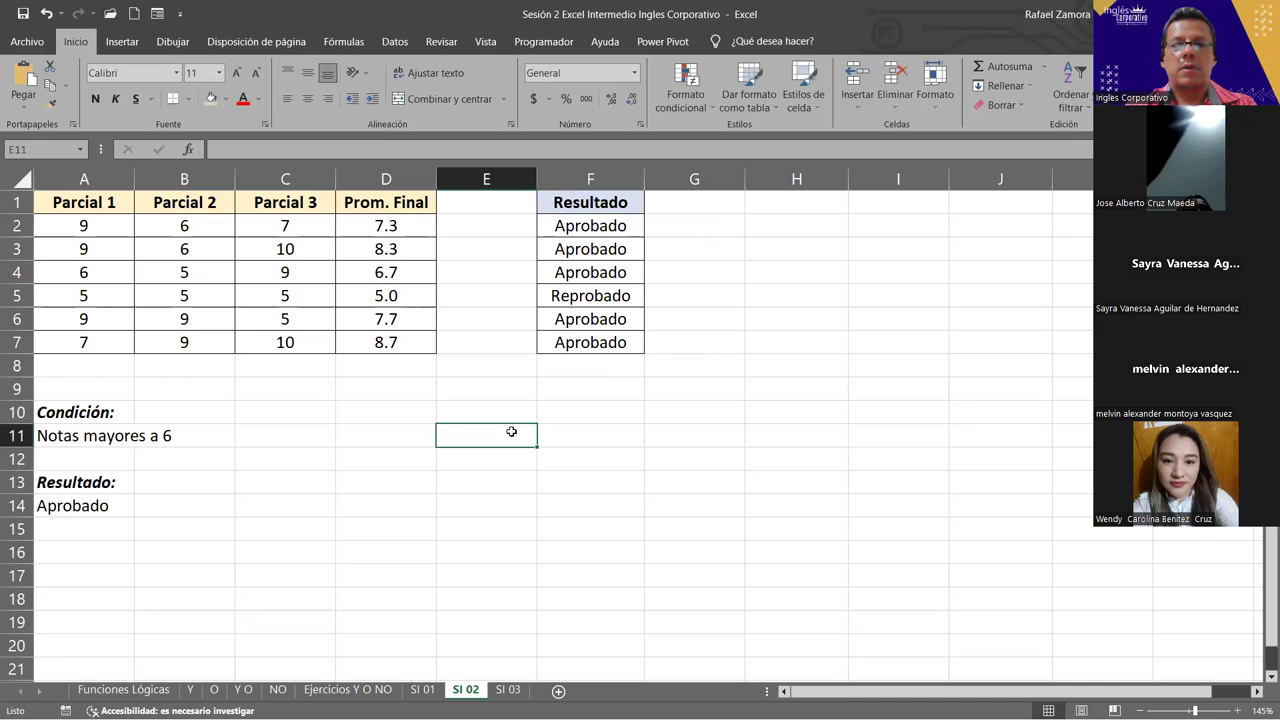
{"action": "key", "text": "F9"}
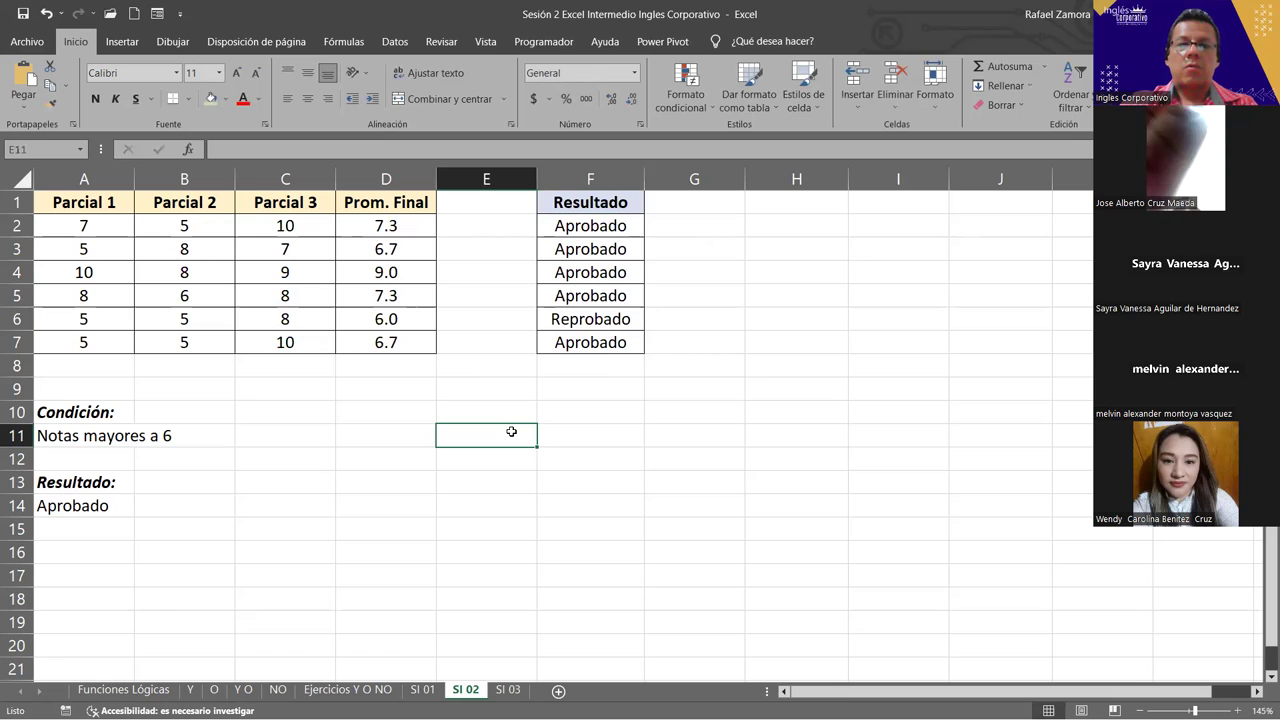
{"action": "key", "text": "F9"}
{"action": "key", "text": "F9"}
{"action": "key", "text": "F9"}
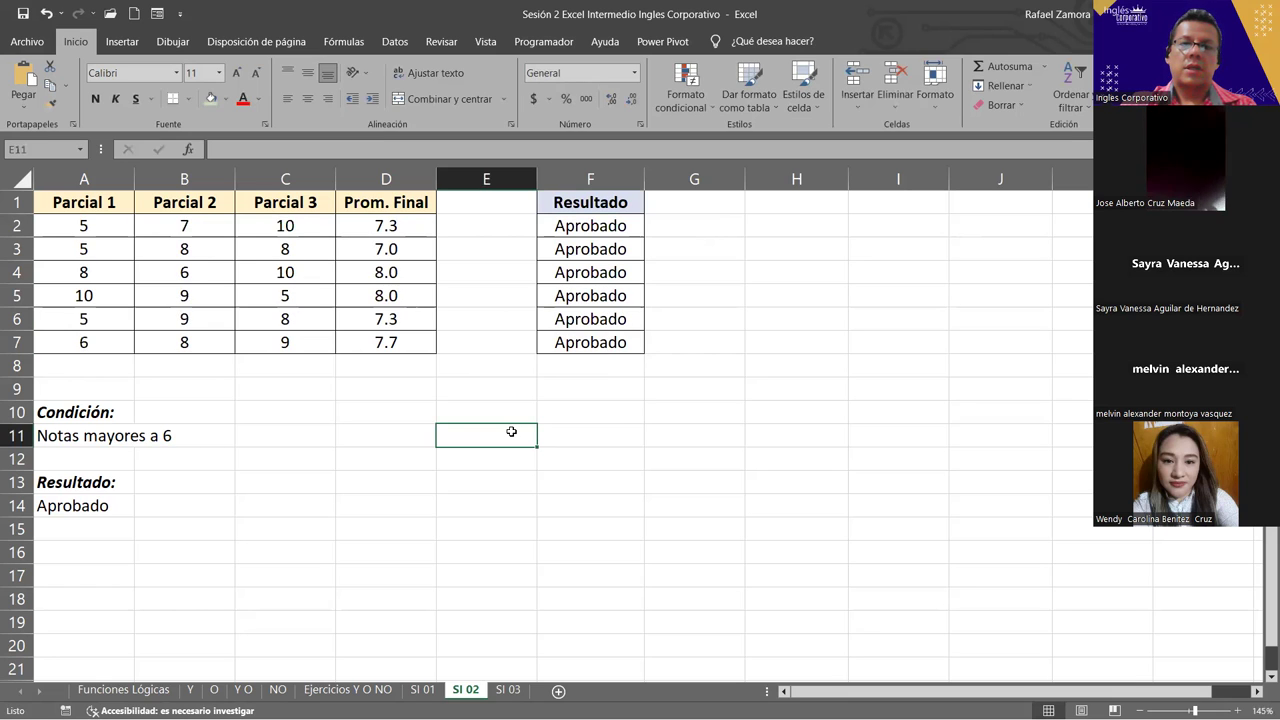
{"action": "key", "text": "F9"}
{"action": "key", "text": "F9"}
{"action": "key", "text": "F9"}
{"action": "key", "text": "F9"}
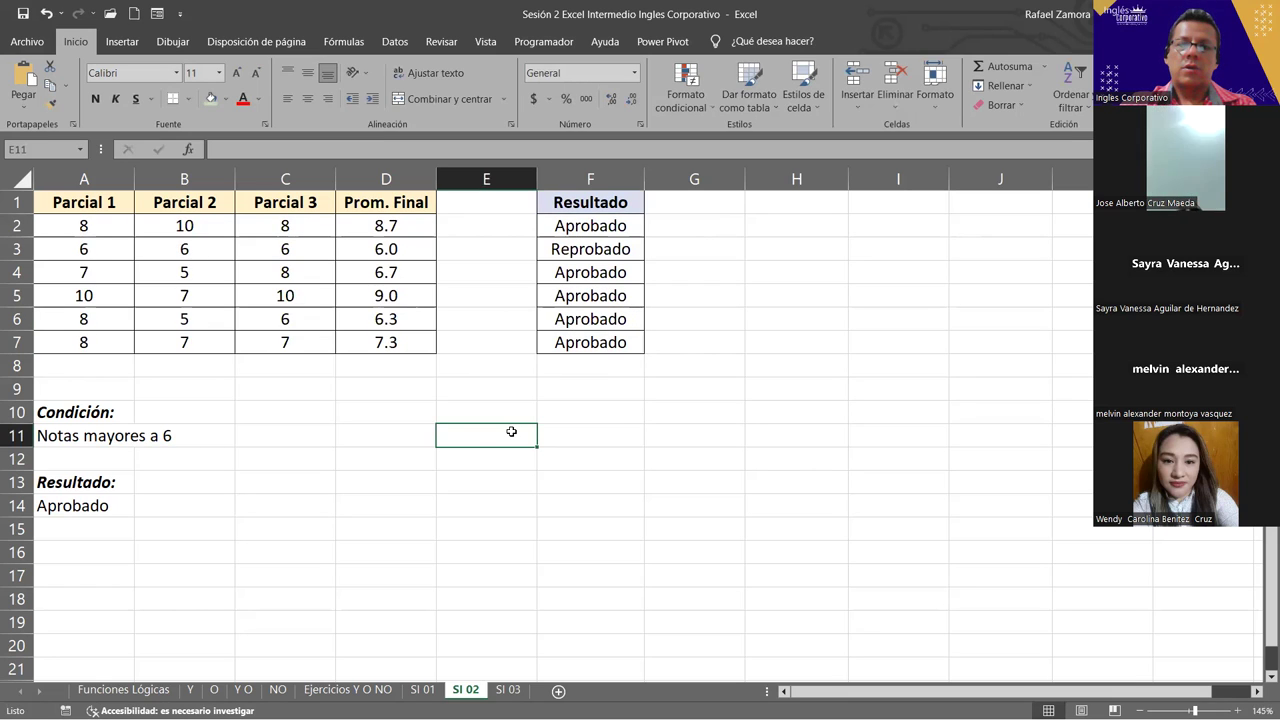
Keep regenerating the random grades on SI 02 and check each Resultado against its final average
{"action": "key", "text": "F9"}
{"action": "key", "text": "F9"}
{"action": "key", "text": "F9"}
{"action": "key", "text": "F9"}
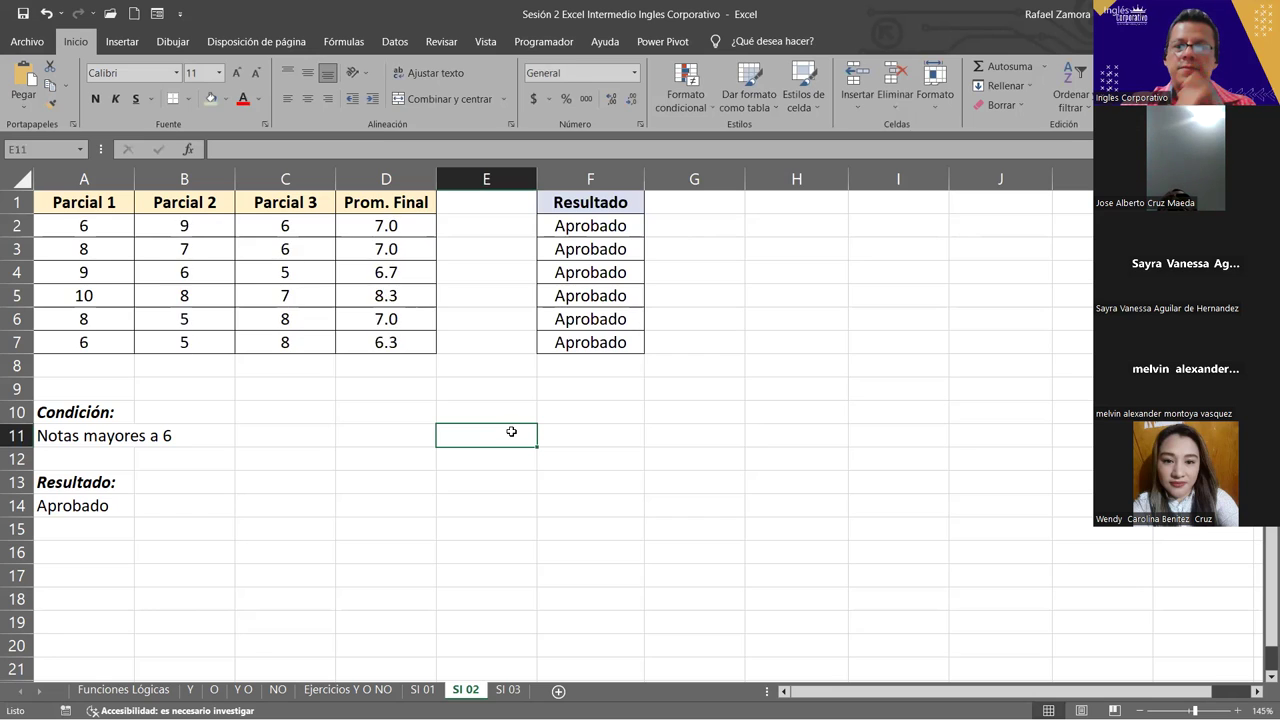
{"action": "key", "text": "F9"}
{"action": "key", "text": "F9"}
{"action": "key", "text": "F9"}
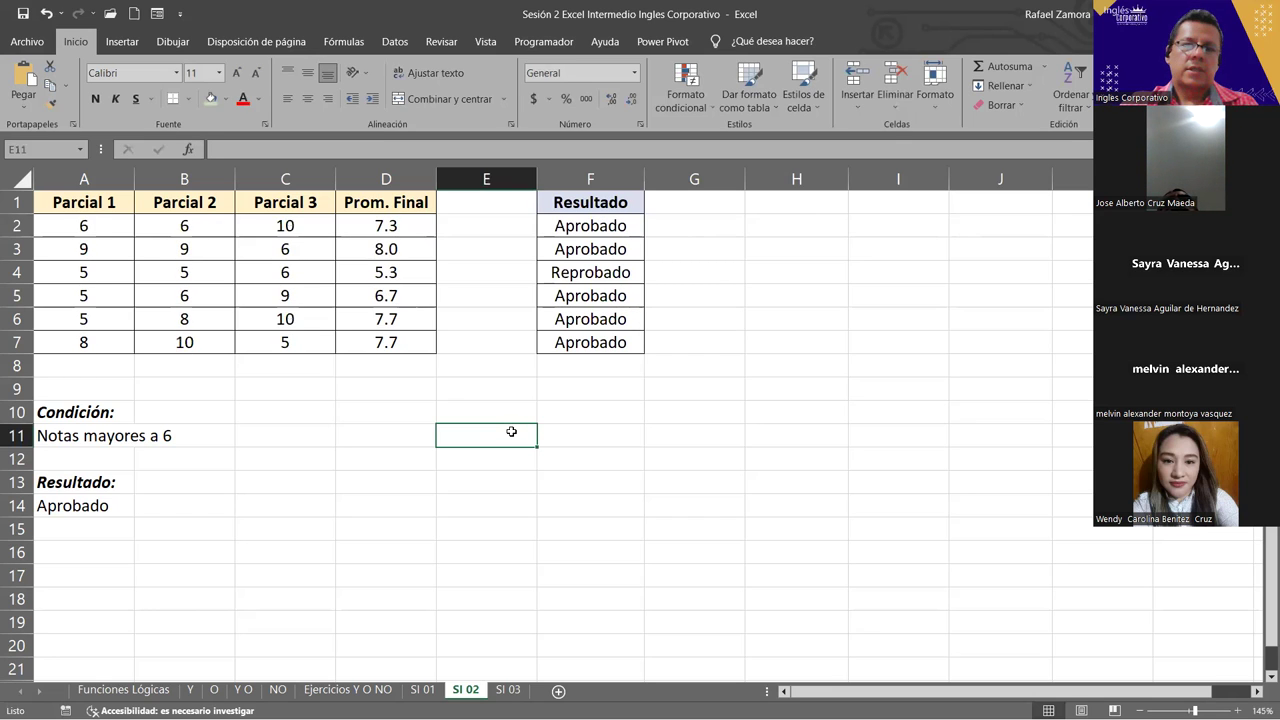
{"action": "key", "text": "F9"}
{"action": "key", "text": "F9"}
{"action": "key", "text": "F9"}
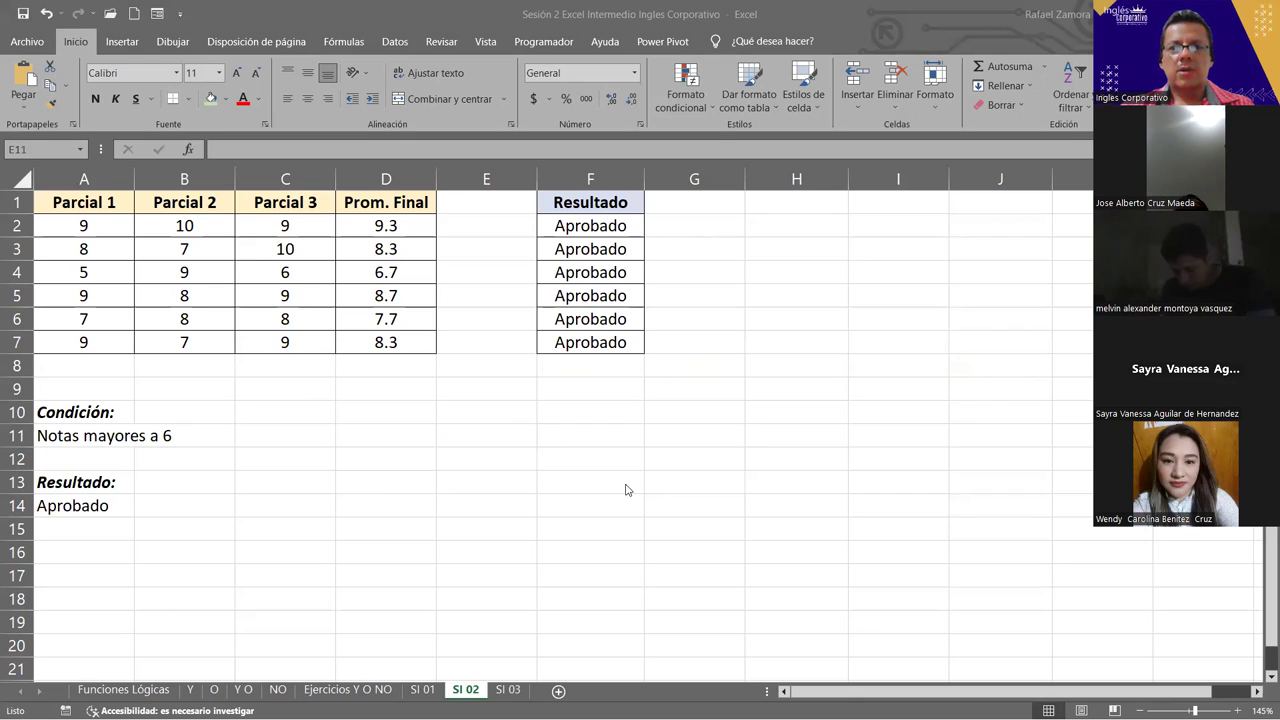
{"action": "key", "text": "alt+Tab"}
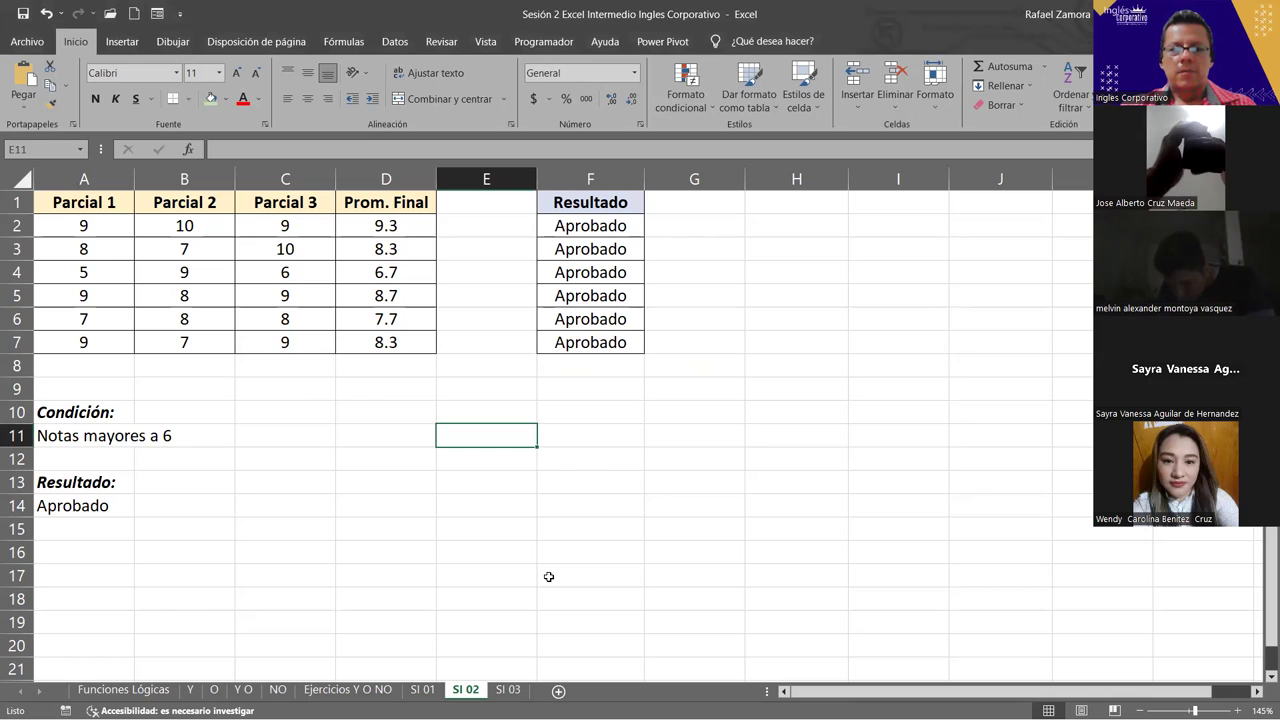
{"action": "key", "text": "alt+Tab"}
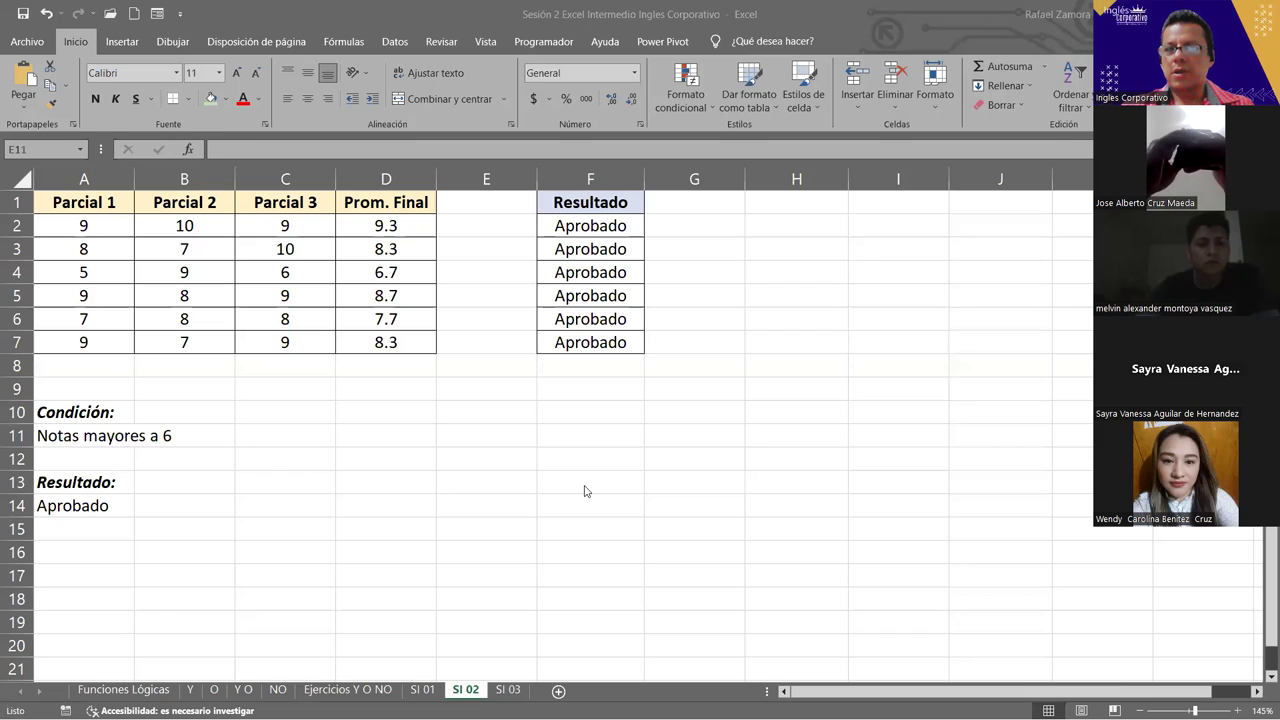
{"action": "key", "text": "alt+Tab"}
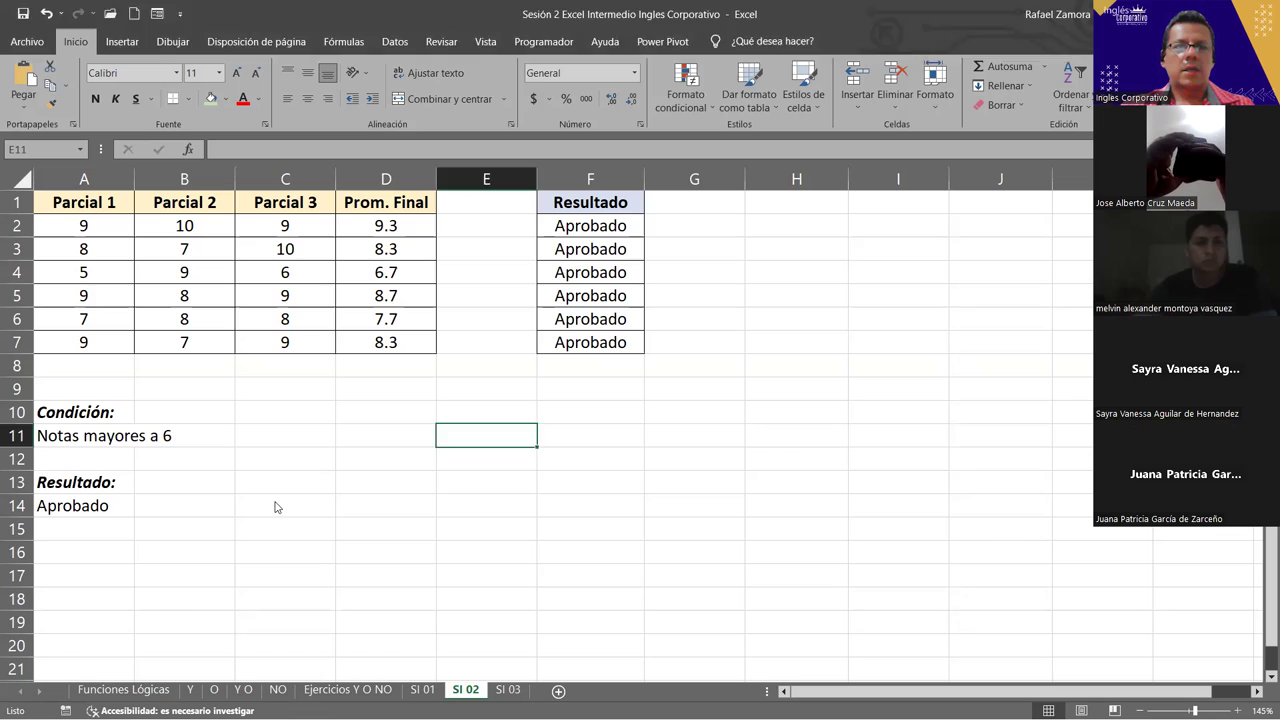
{"action": "key", "text": "alt+Tab"}
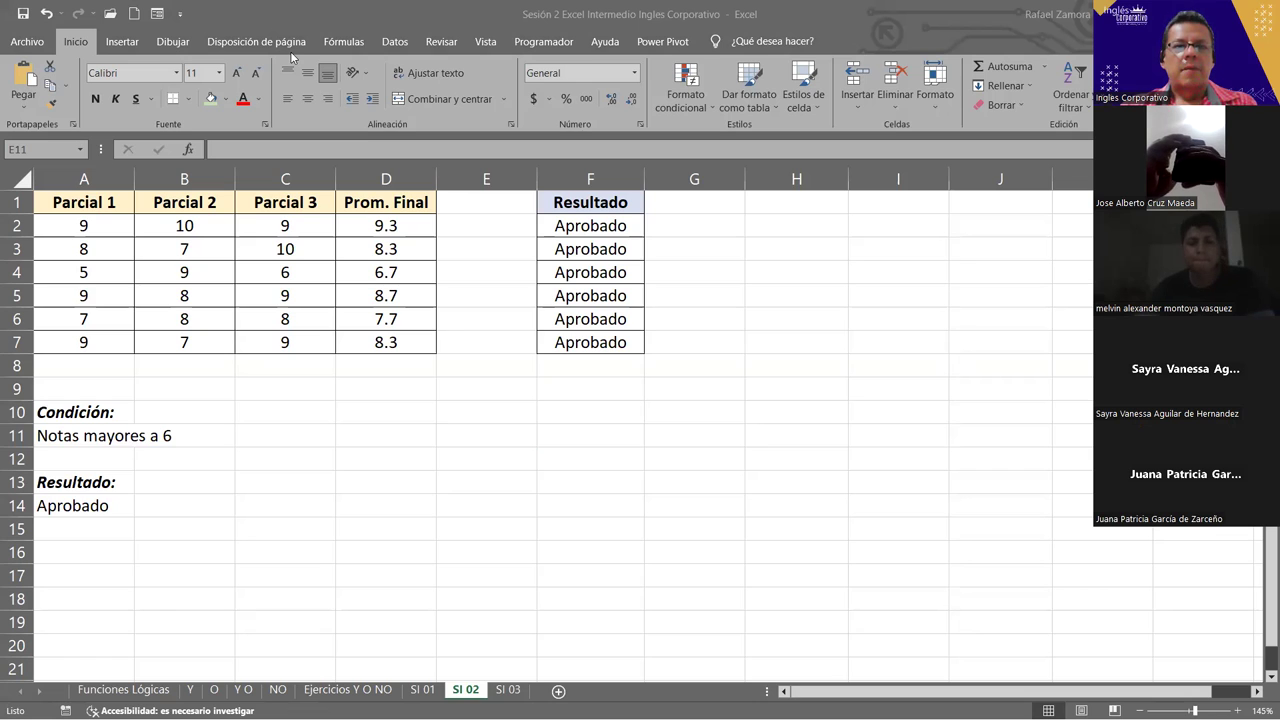
{"action": "key", "text": "alt+Tab"}
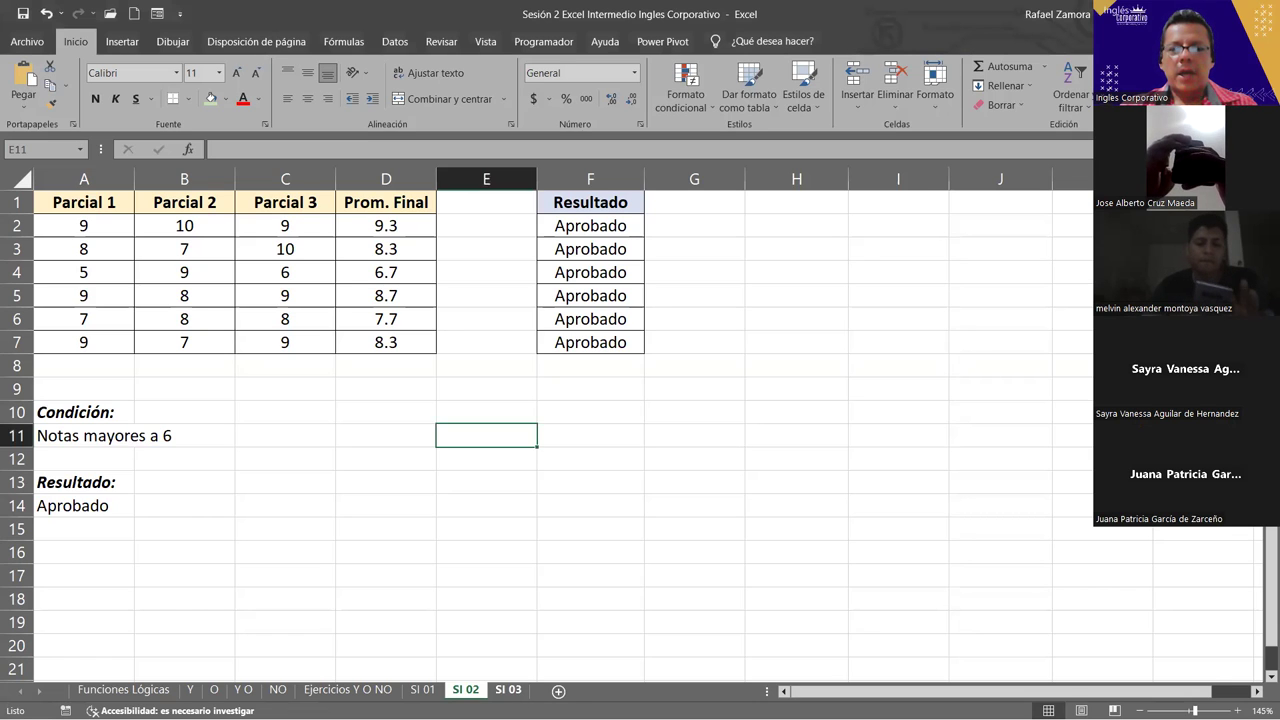
Open the SI 03 sheet and examine the monthly income and cost table with its Ganancia or Pérdida exercise
{"action": "key", "text": "ctrl+Page_Down"}
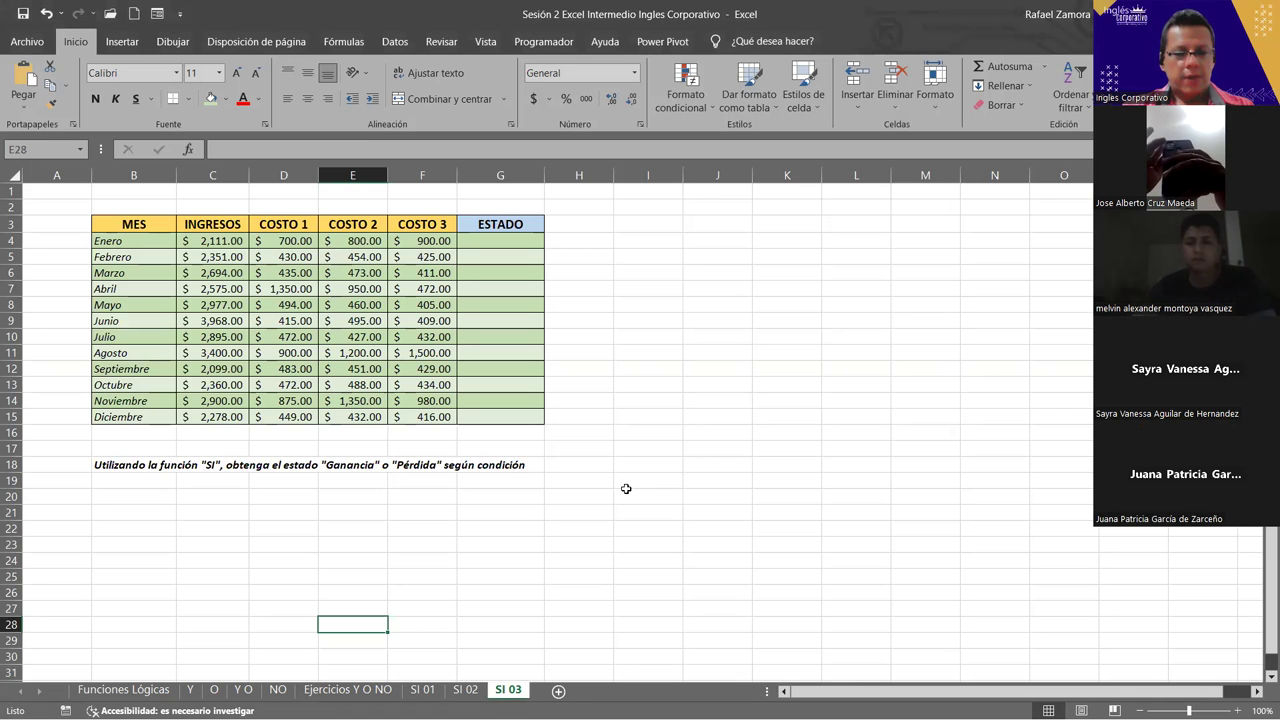
{"action": "scroll", "coordinate": [626, 488], "scroll_direction": "up", "scroll_amount": 1}
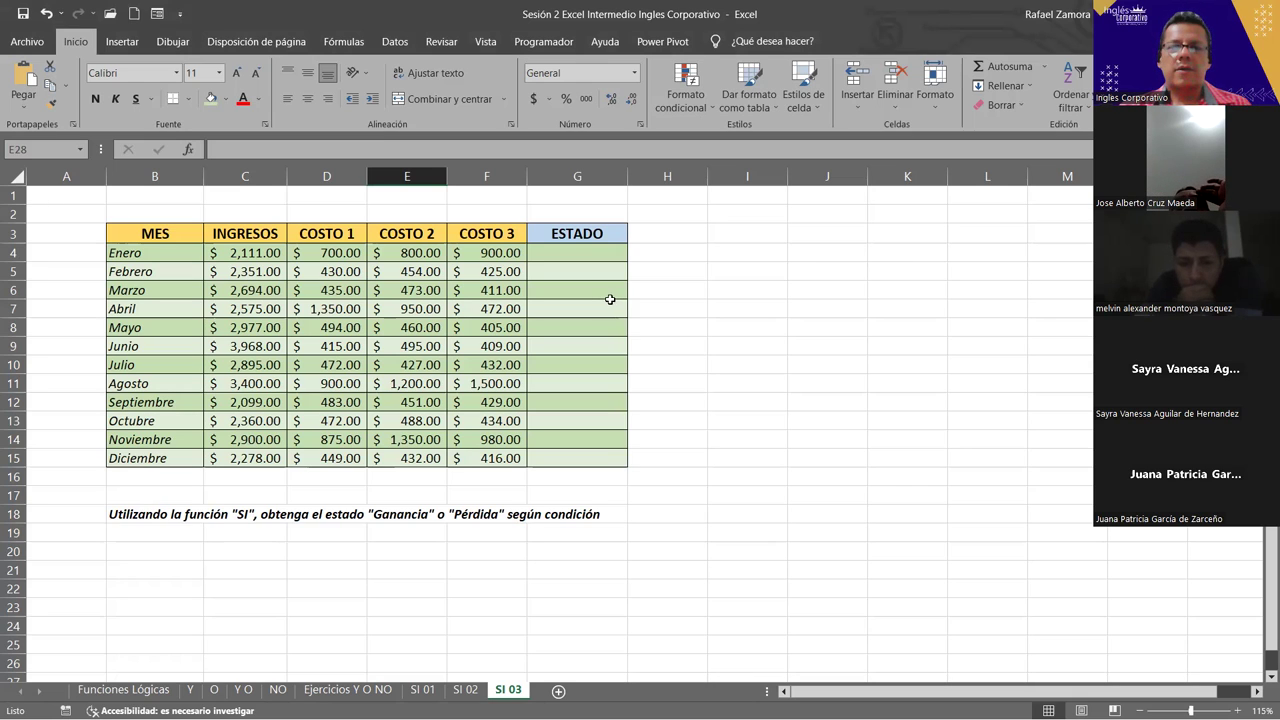
{"action": "left_click", "coordinate": [604, 256]}
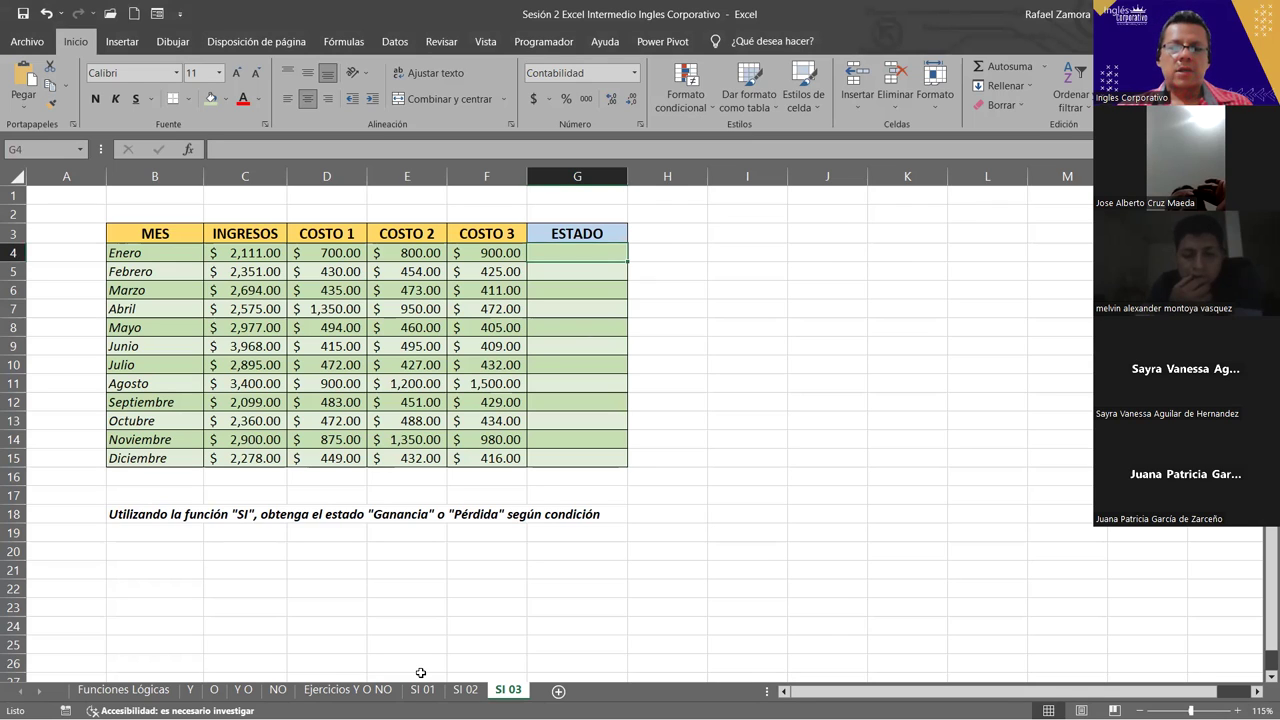
{"action": "left_click", "coordinate": [784, 366]}
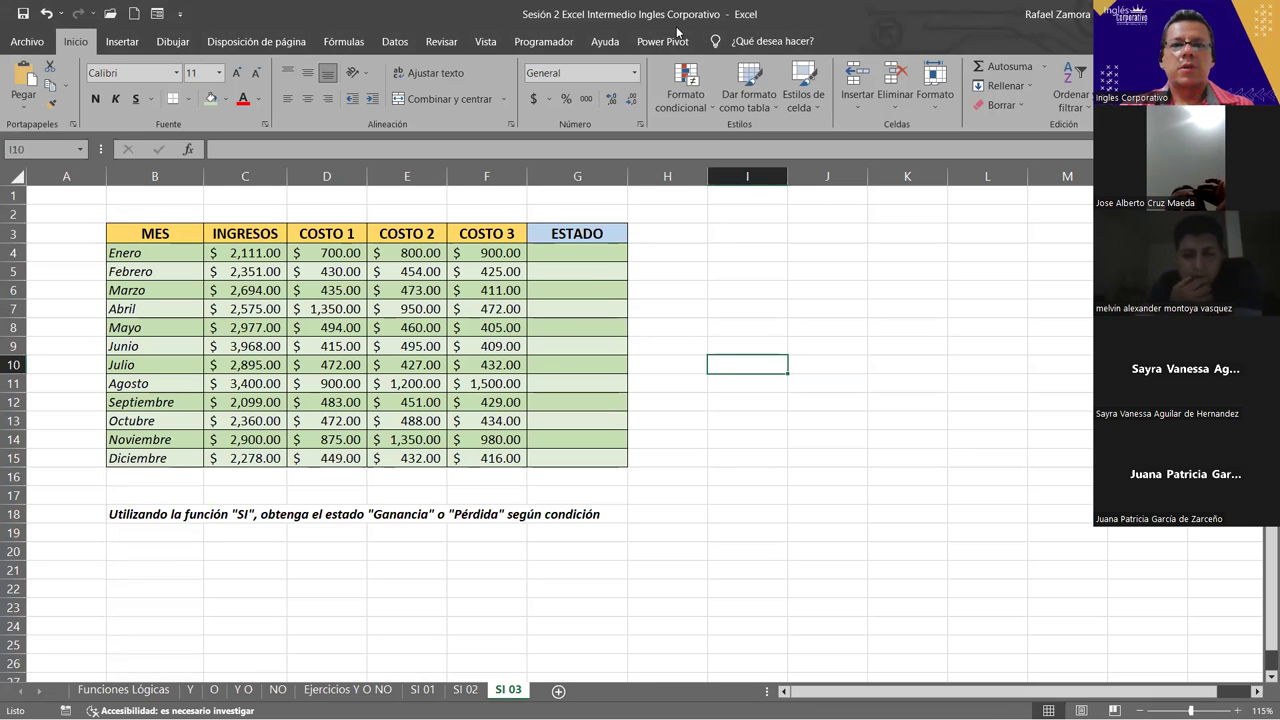
Insert orange WordArt reading "EN PRACTICA" and place it in the empty area below the table
{"action": "left_click", "coordinate": [130, 38]}
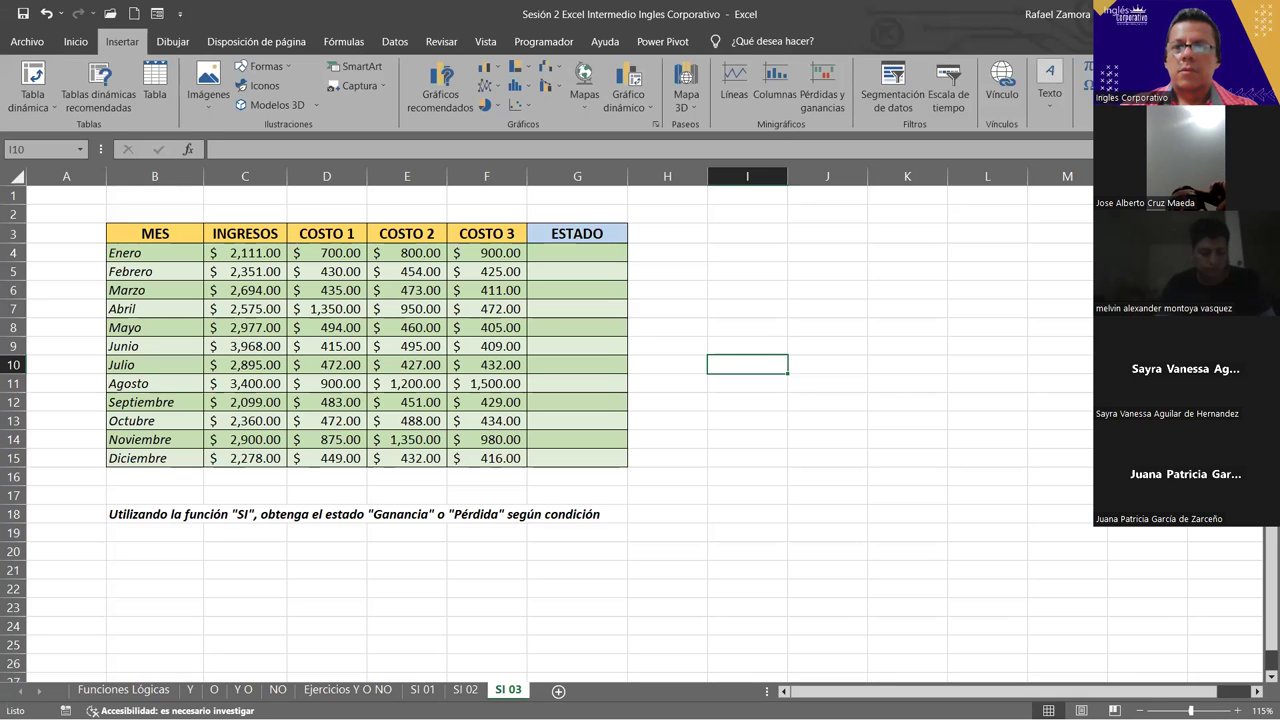
{"action": "left_click", "coordinate": [1050, 88]}
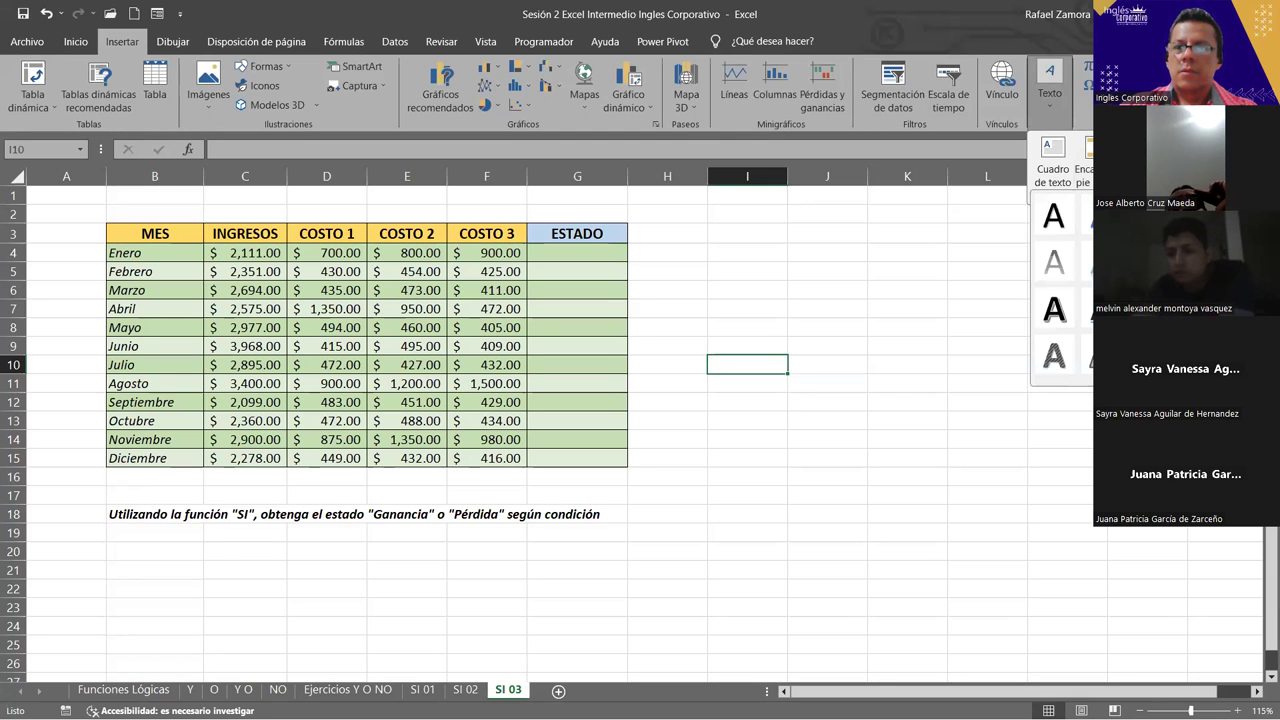
{"action": "left_click", "coordinate": [1102, 262]}
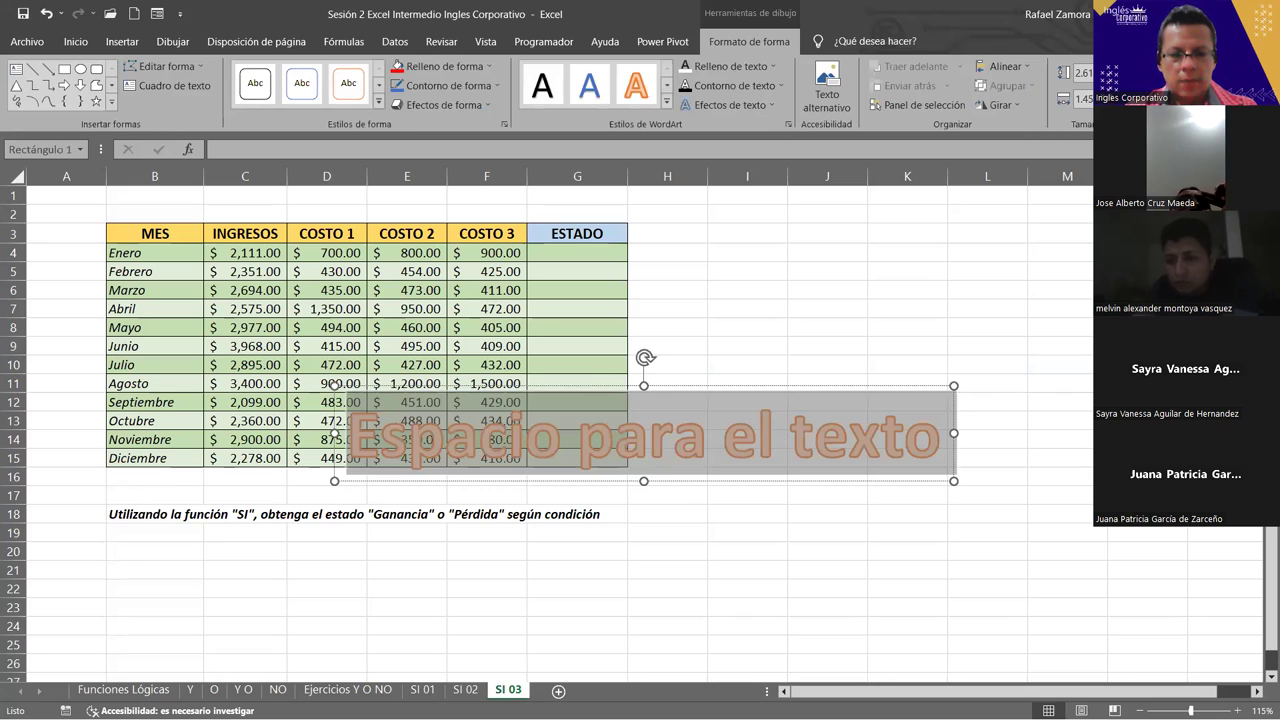
{"action": "type", "text": "EN PRACTICA"}
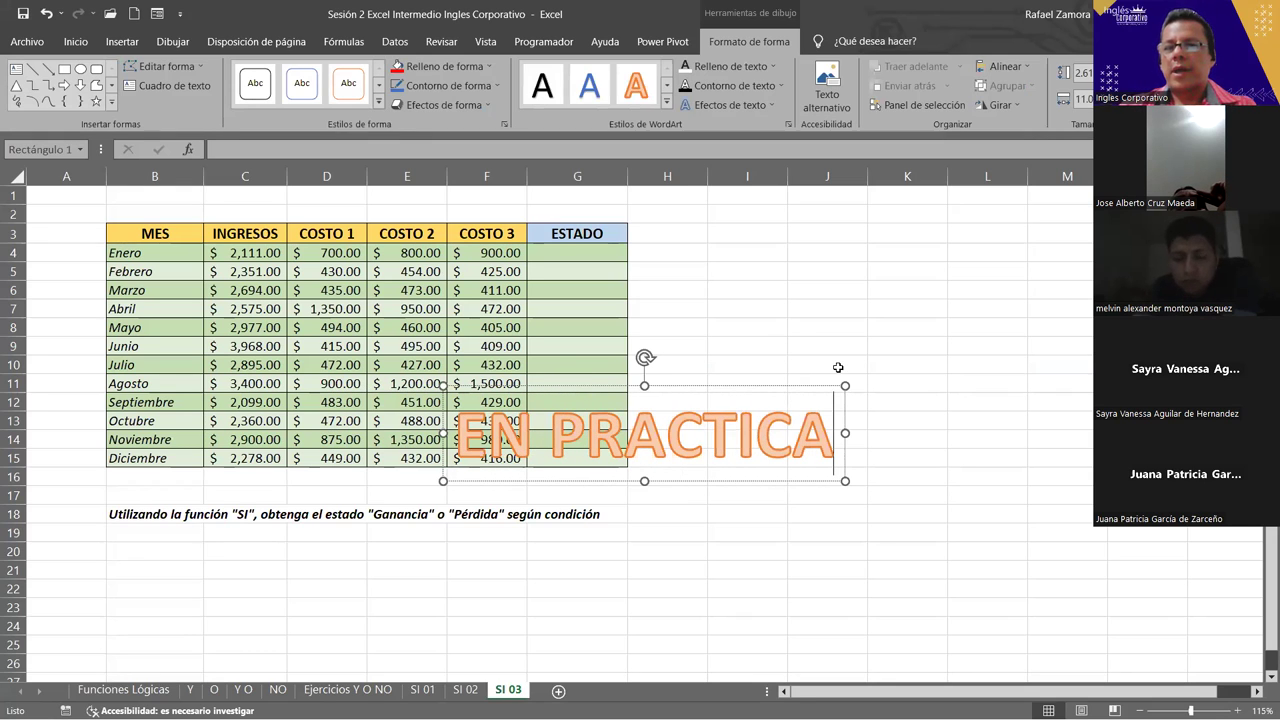
{"action": "left_click_drag", "start_coordinate": [756, 389], "coordinate": [876, 540]}
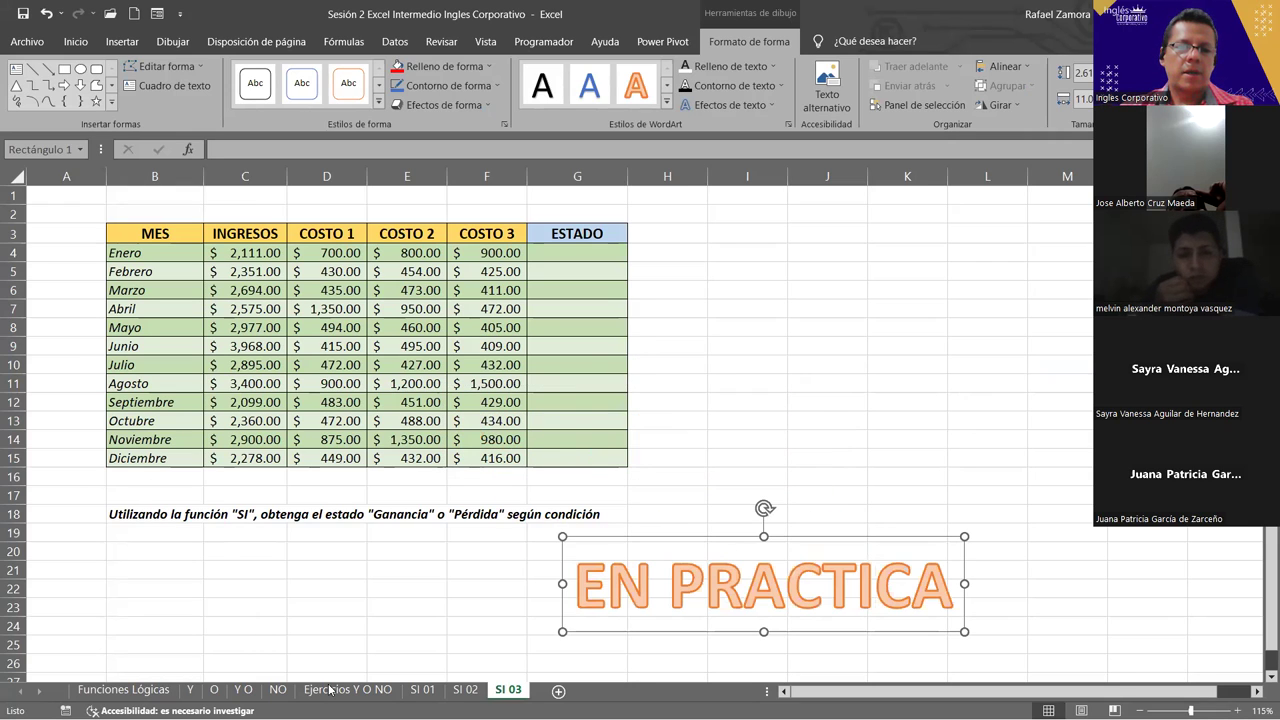
Look at the Ejercicios Y O NO sheet and return to SI 03
{"action": "key", "text": "ctrl+Page_Up"}
{"action": "key", "text": "ctrl+Page_Up"}
{"action": "key", "text": "ctrl+Page_Up"}
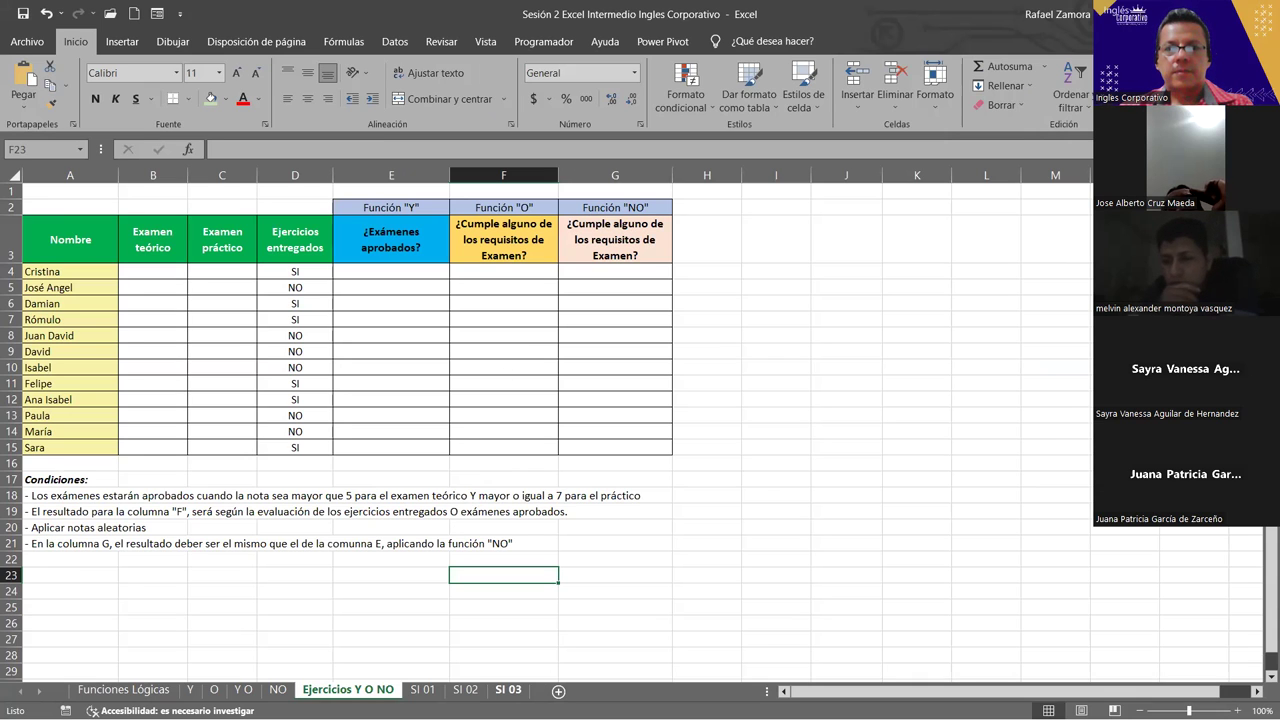
{"action": "left_click", "coordinate": [508, 689]}
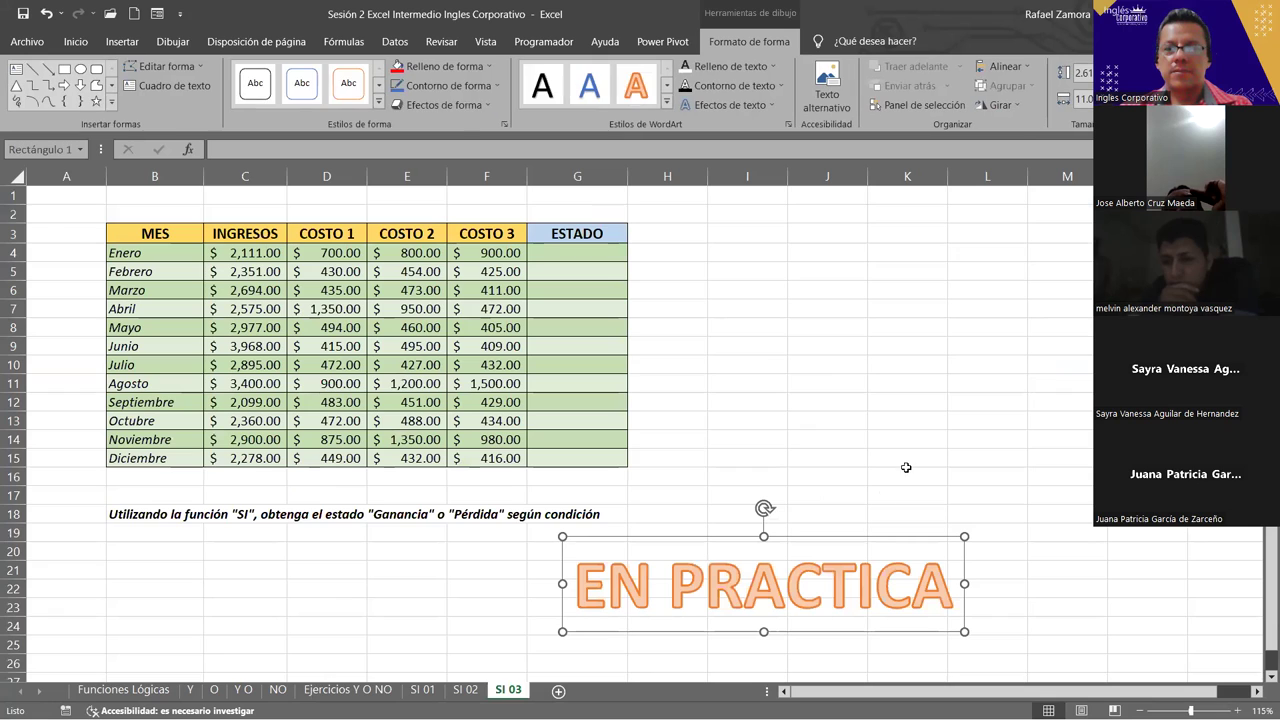
Give the EN PRACTICA WordArt a red text fill and black outline, and move it beside the row 18 instruction
{"action": "left_click", "coordinate": [769, 67]}
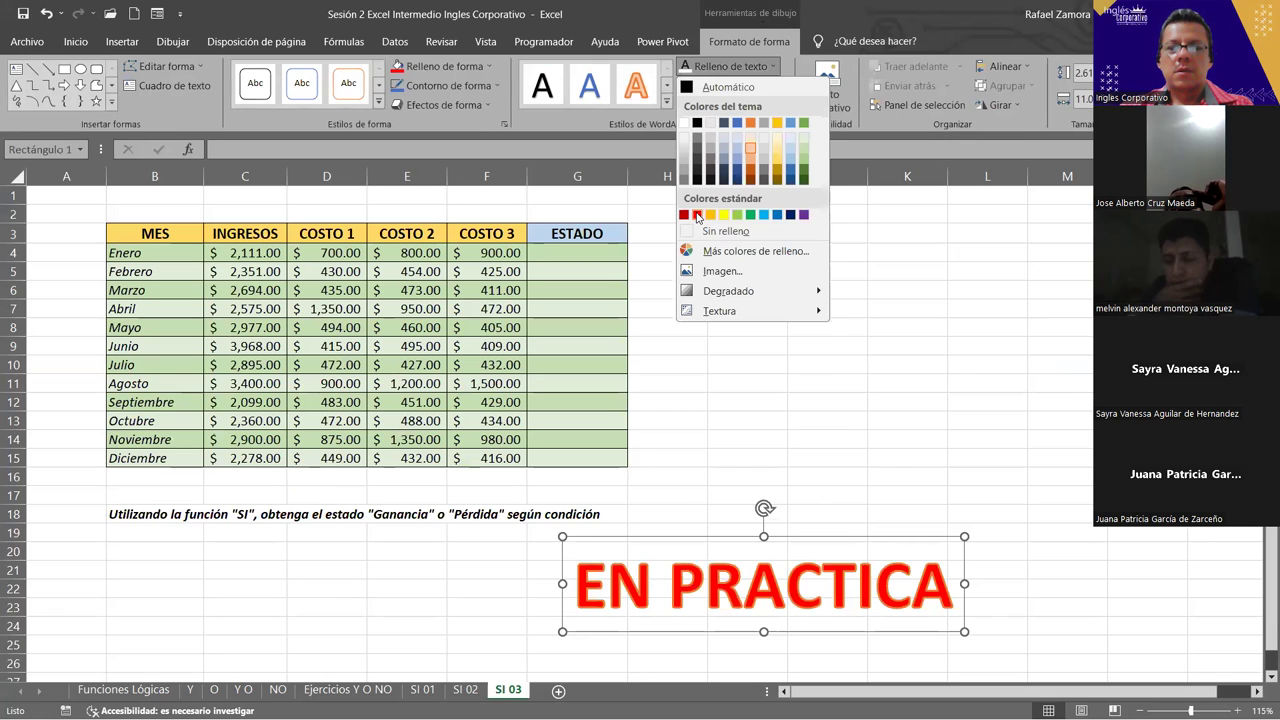
{"action": "left_click", "coordinate": [690, 209]}
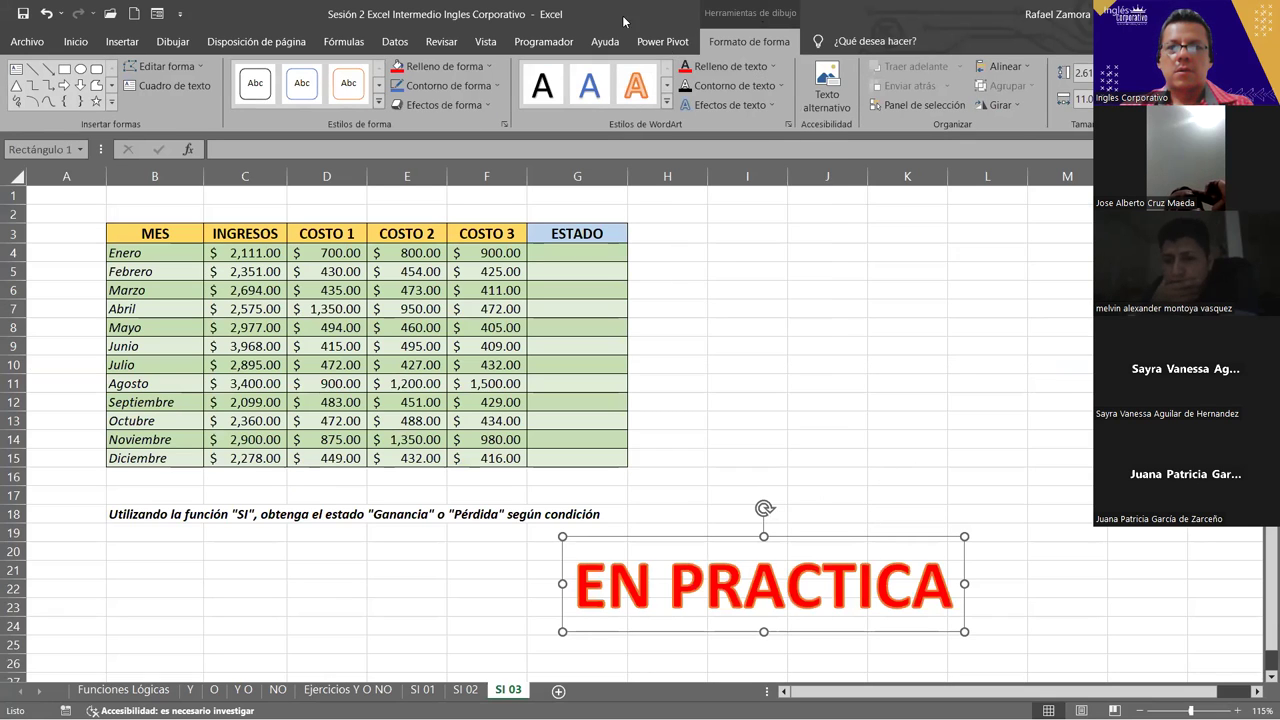
{"action": "left_click", "coordinate": [740, 85]}
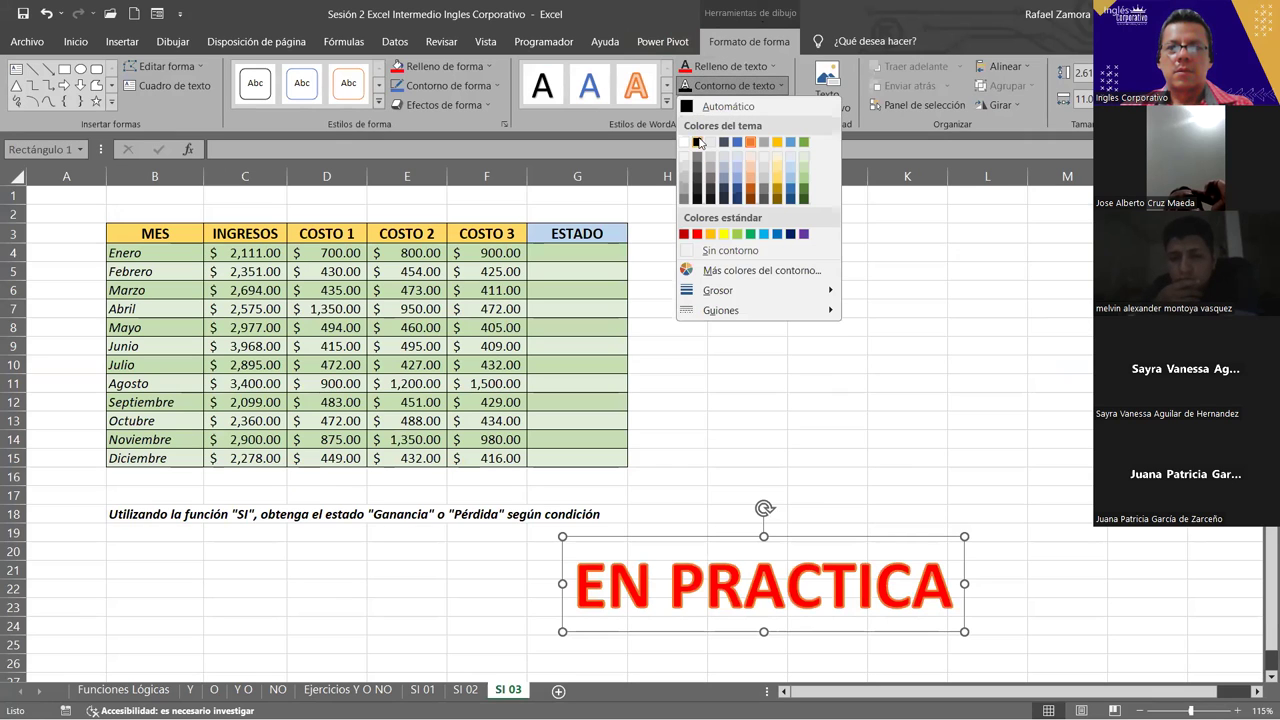
{"action": "left_click", "coordinate": [698, 142]}
{"action": "left_click_drag", "start_coordinate": [795, 535], "coordinate": [854, 471]}
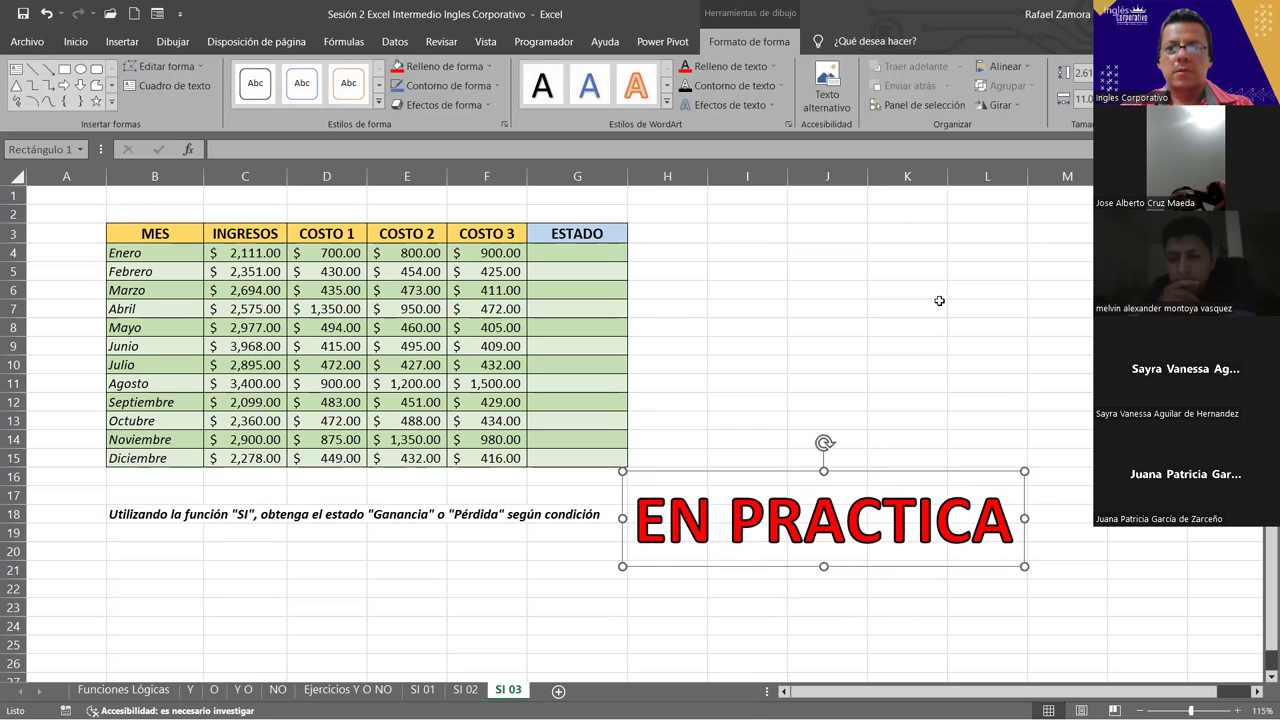
{"action": "left_click", "coordinate": [939, 301]}
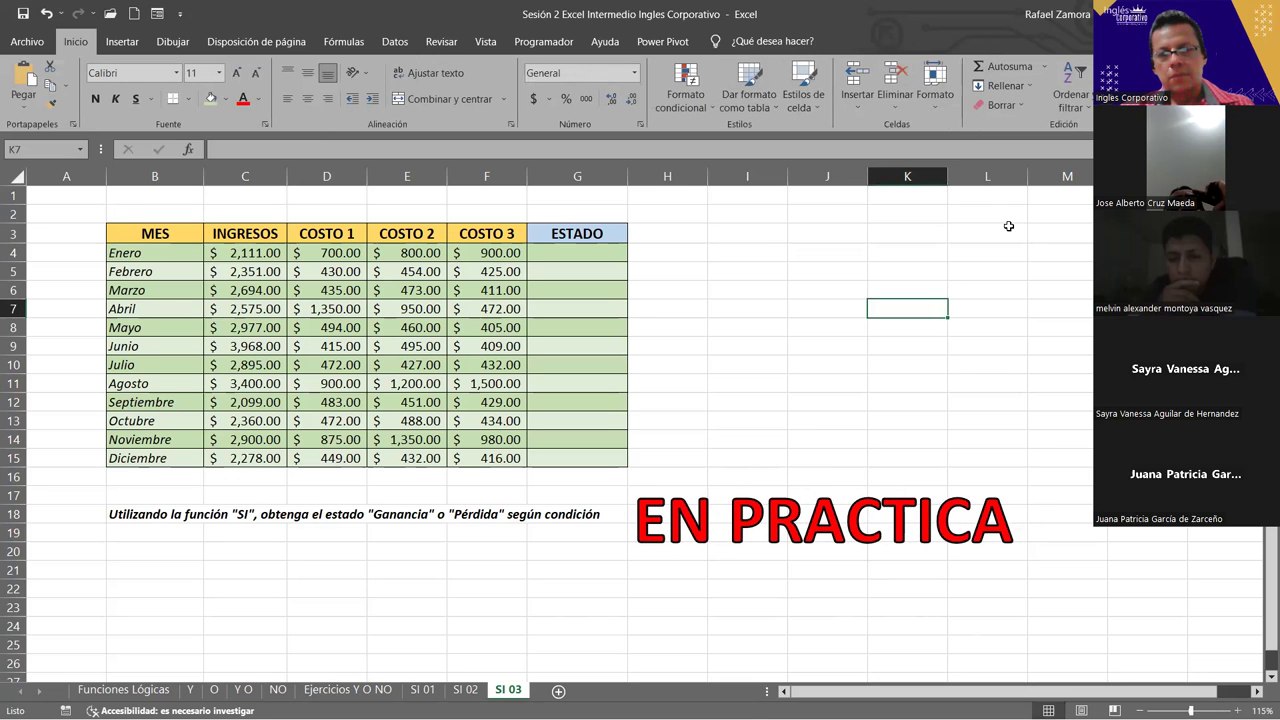
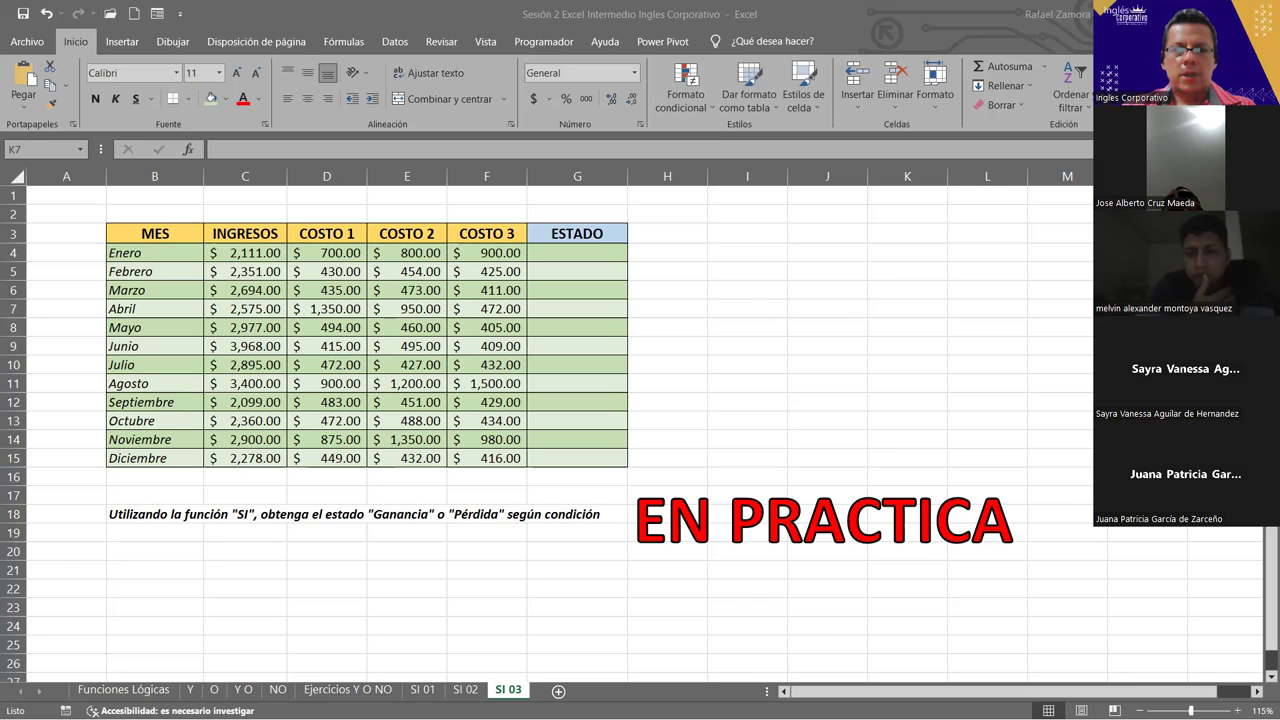
{"action": "left_click", "coordinate": [500, 680]}
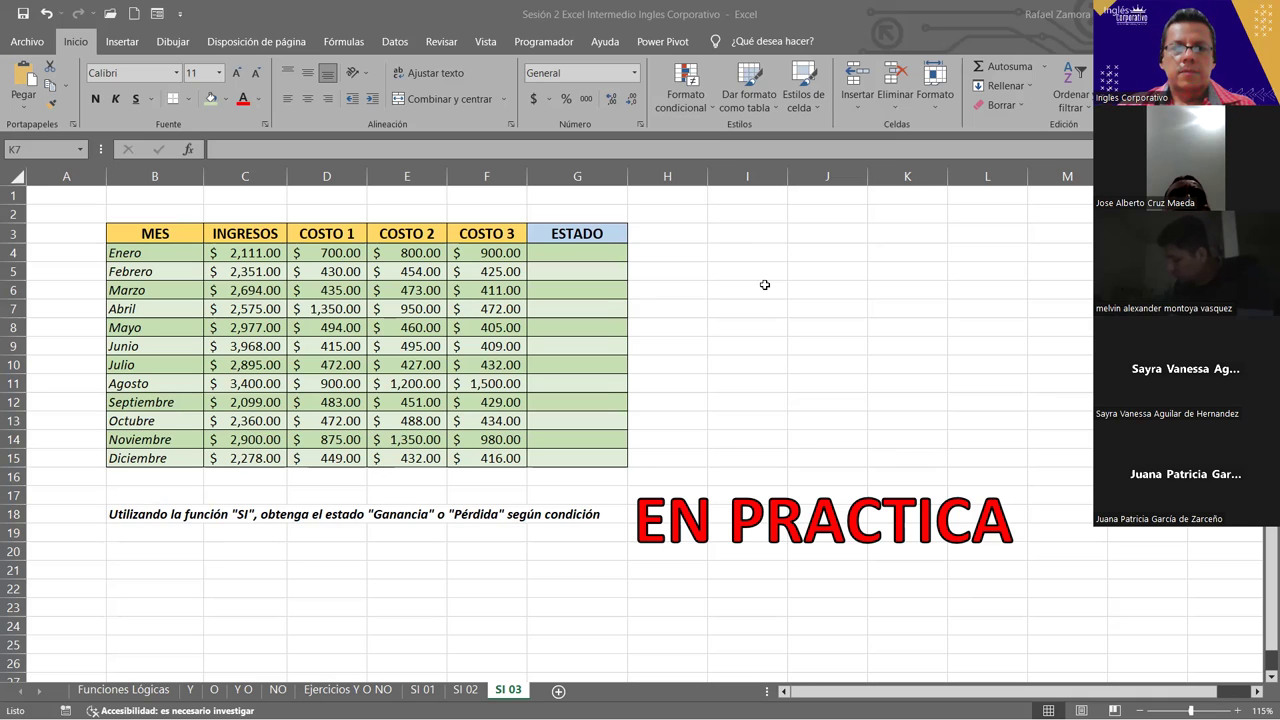
{"action": "left_click", "coordinate": [765, 383]}
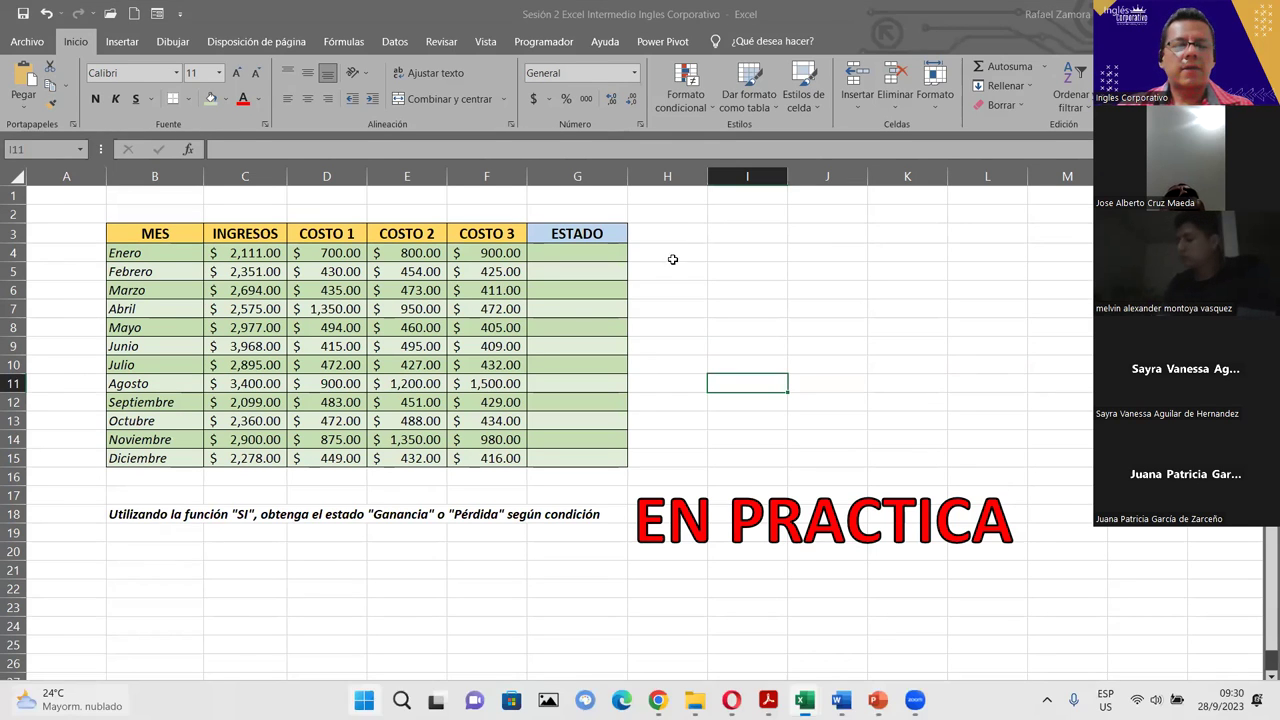
{"action": "left_click", "coordinate": [507, 299]}
{"action": "left_click", "coordinate": [315, 310]}
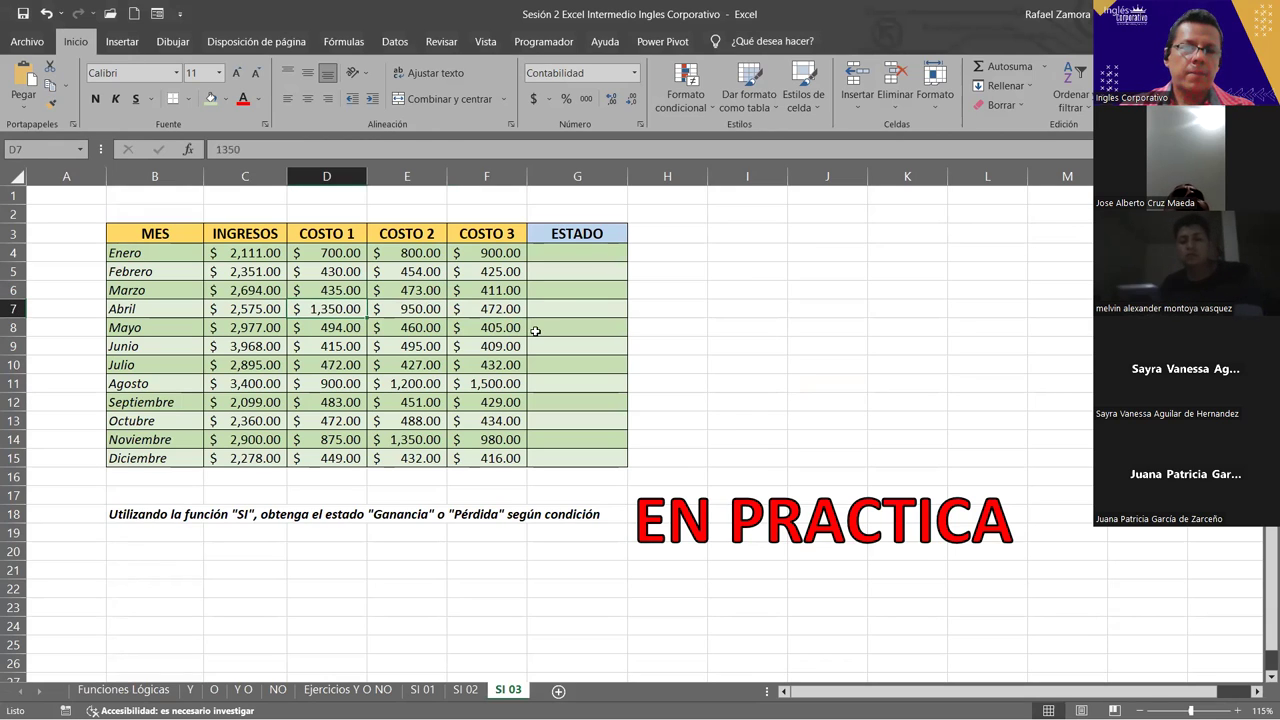
{"action": "left_click", "coordinate": [734, 257]}
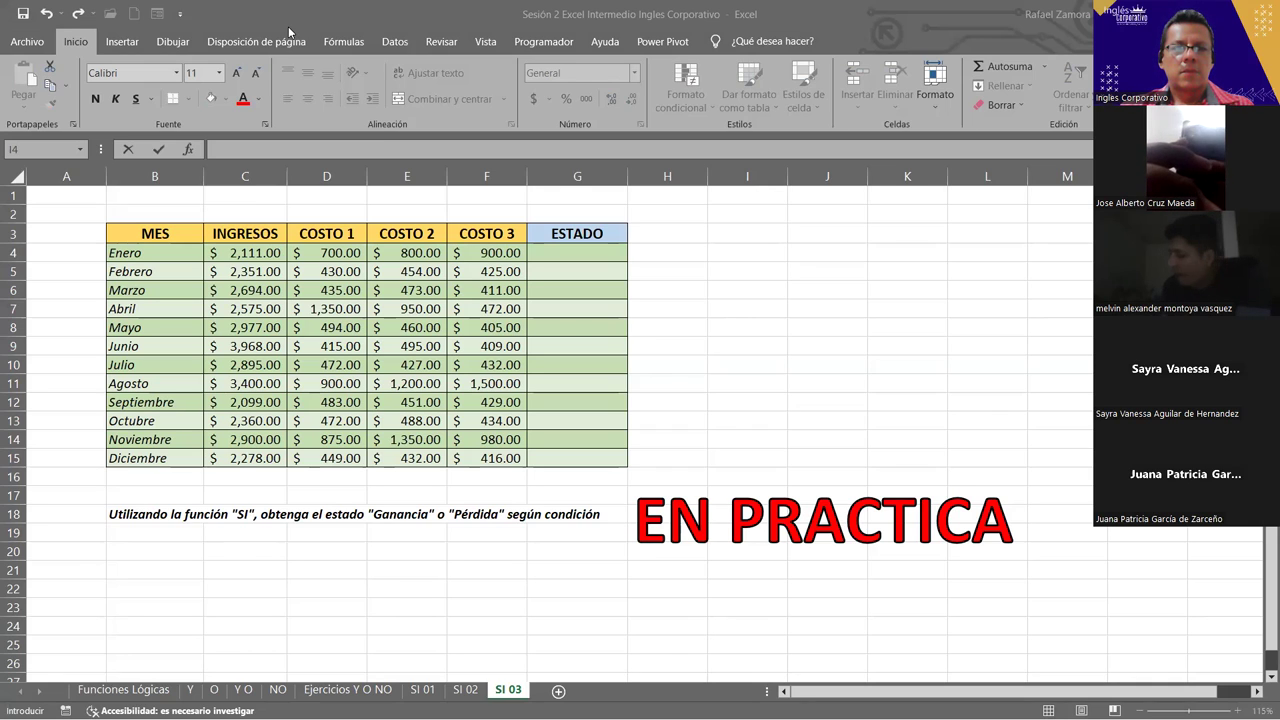
{"action": "left_click", "coordinate": [750, 252]}
{"action": "key", "text": "Down"}
{"action": "key", "text": "Down"}
{"action": "key", "text": "Down"}
{"action": "key", "text": "Down"}
{"action": "key", "text": "Down"}
Enter the formula =C4-D4-E4-F4 in I4 to subtract the three costs from Enero's income
{"action": "left_click", "coordinate": [763, 253]}
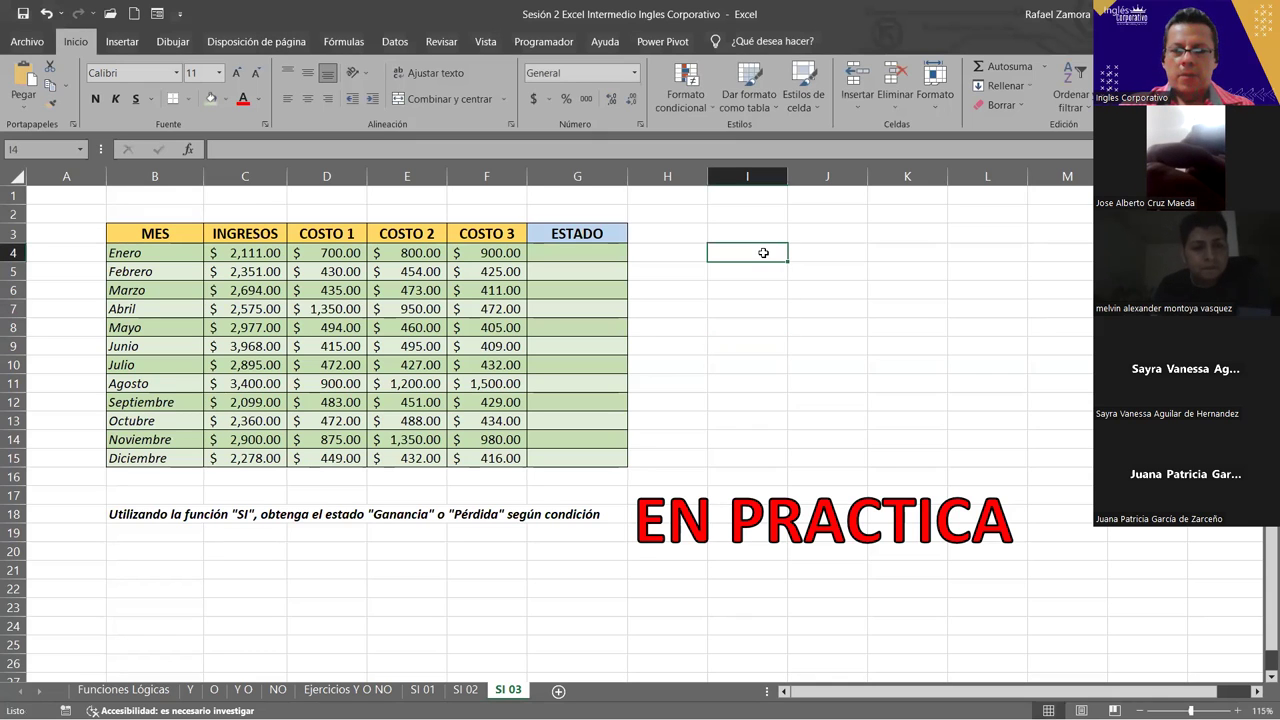
{"action": "type", "text": "="}
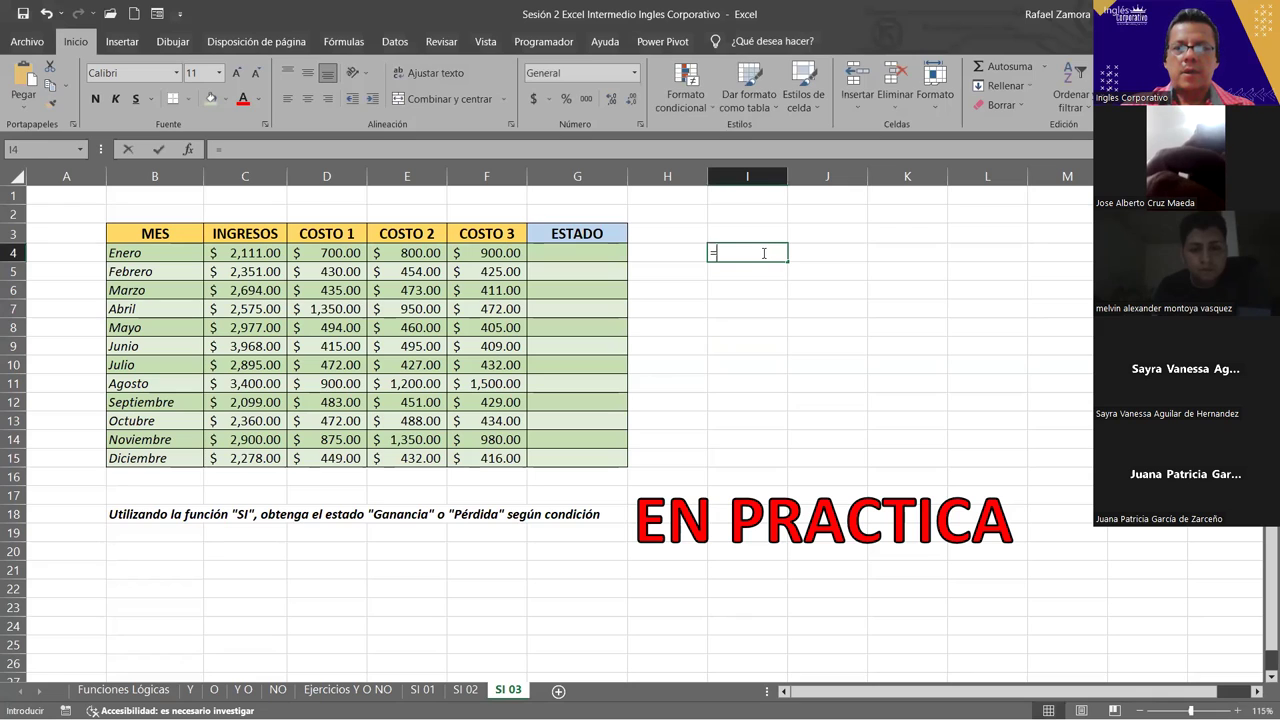
{"action": "left_click", "coordinate": [255, 253]}
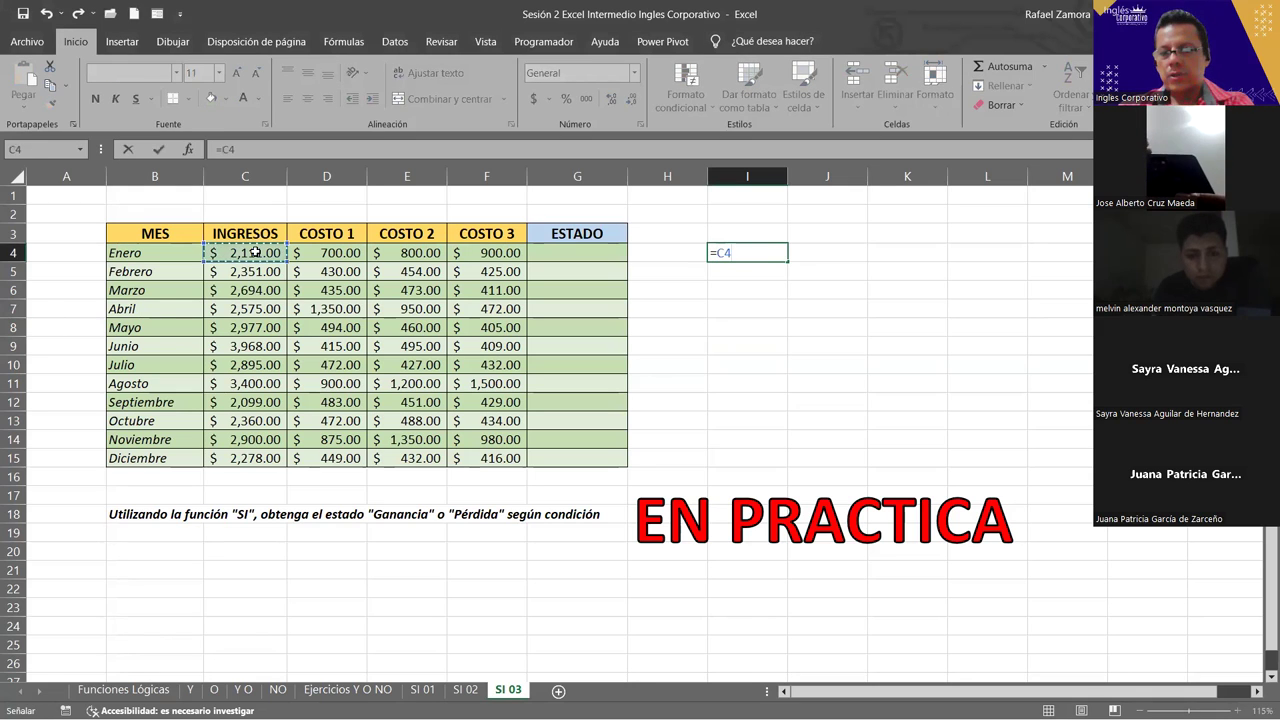
{"action": "type", "text": "-"}
{"action": "left_click", "coordinate": [340, 253]}
{"action": "type", "text": "-"}
{"action": "left_click", "coordinate": [438, 253]}
{"action": "type", "text": "-"}
{"action": "left_click", "coordinate": [481, 254]}
{"action": "key", "text": "Return"}
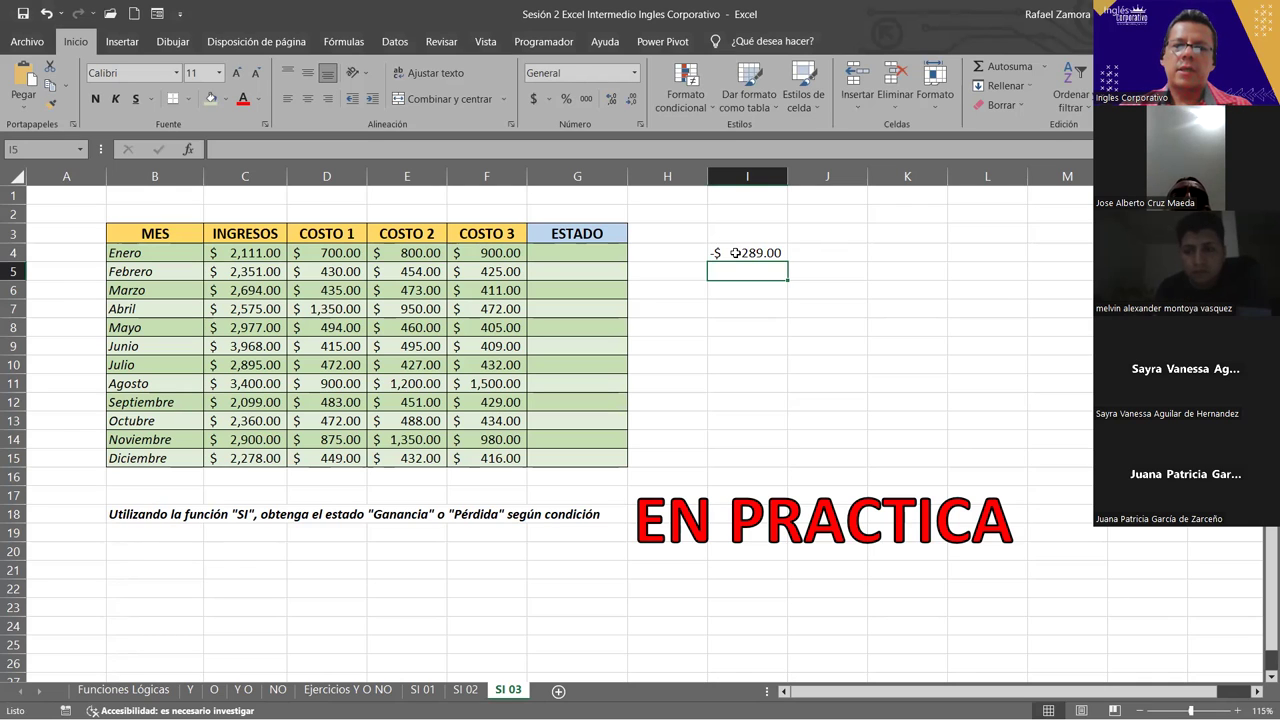
Enter the header Formula simple in I3 with the table's bold yellow header format, and widen column I to fit it
{"action": "left_click", "coordinate": [736, 252]}
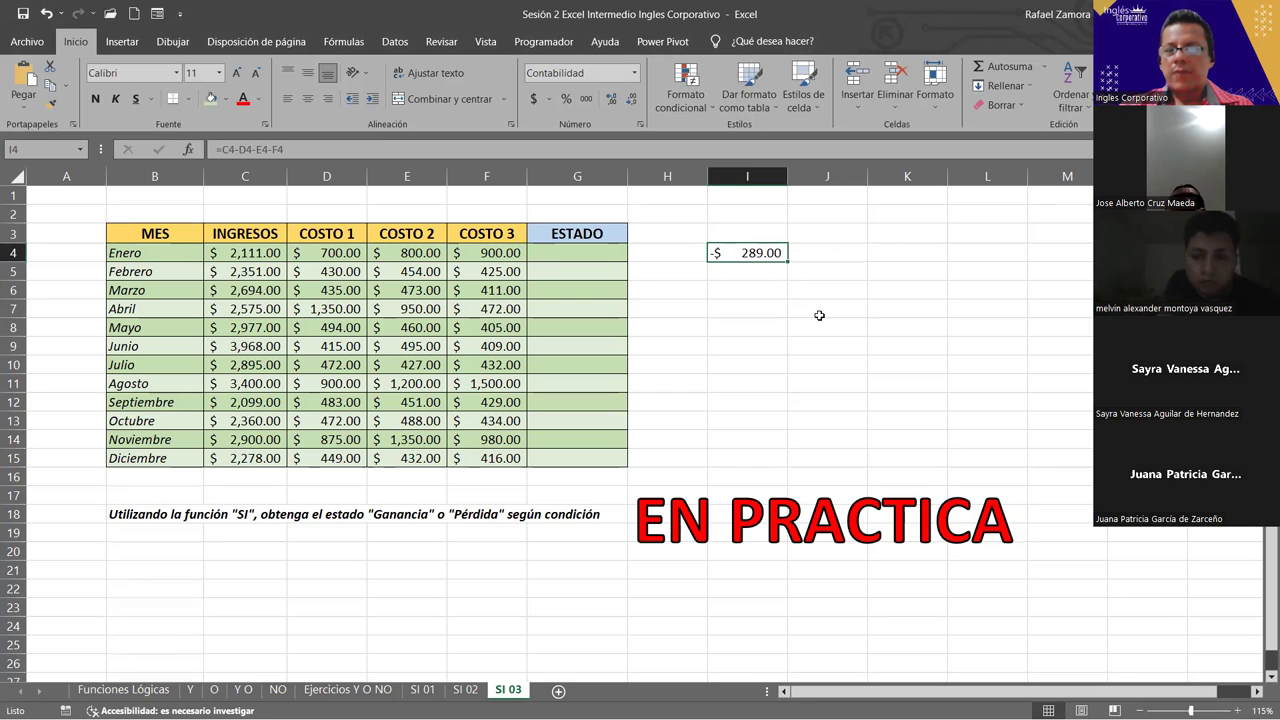
{"action": "left_click", "coordinate": [735, 231]}
{"action": "type", "text": "Formula "}
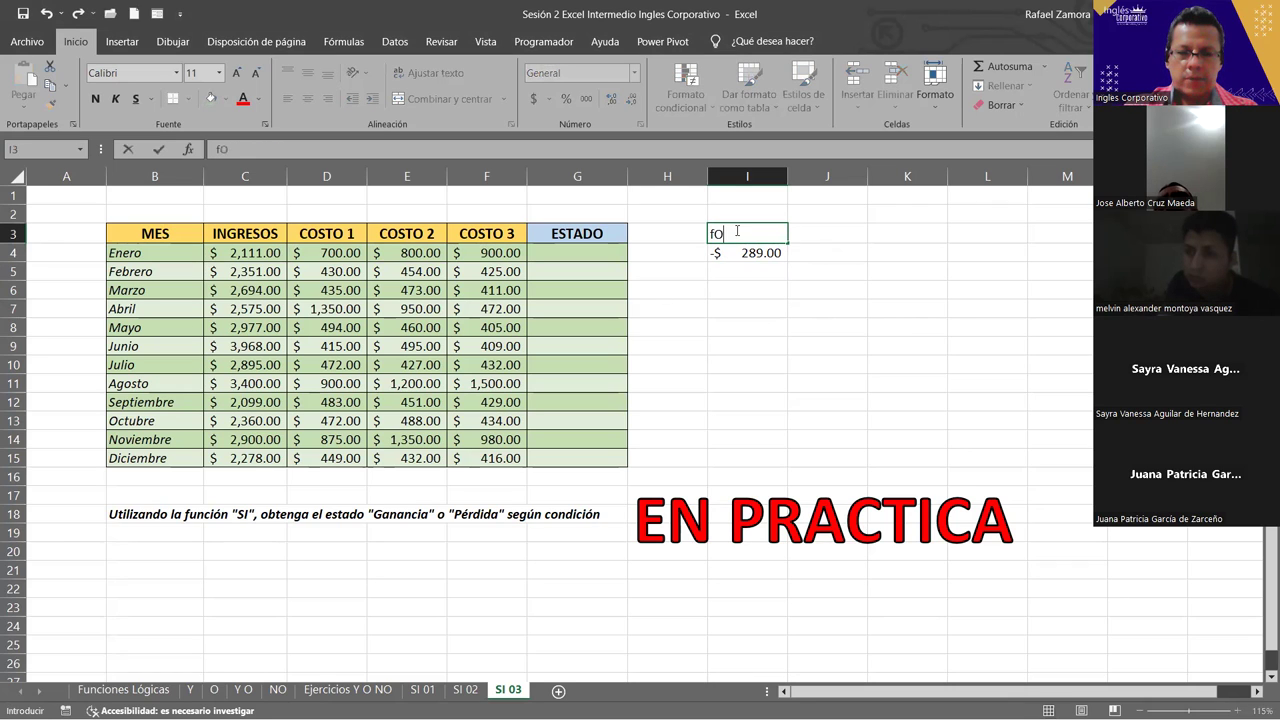
{"action": "type", "text": "simple"}
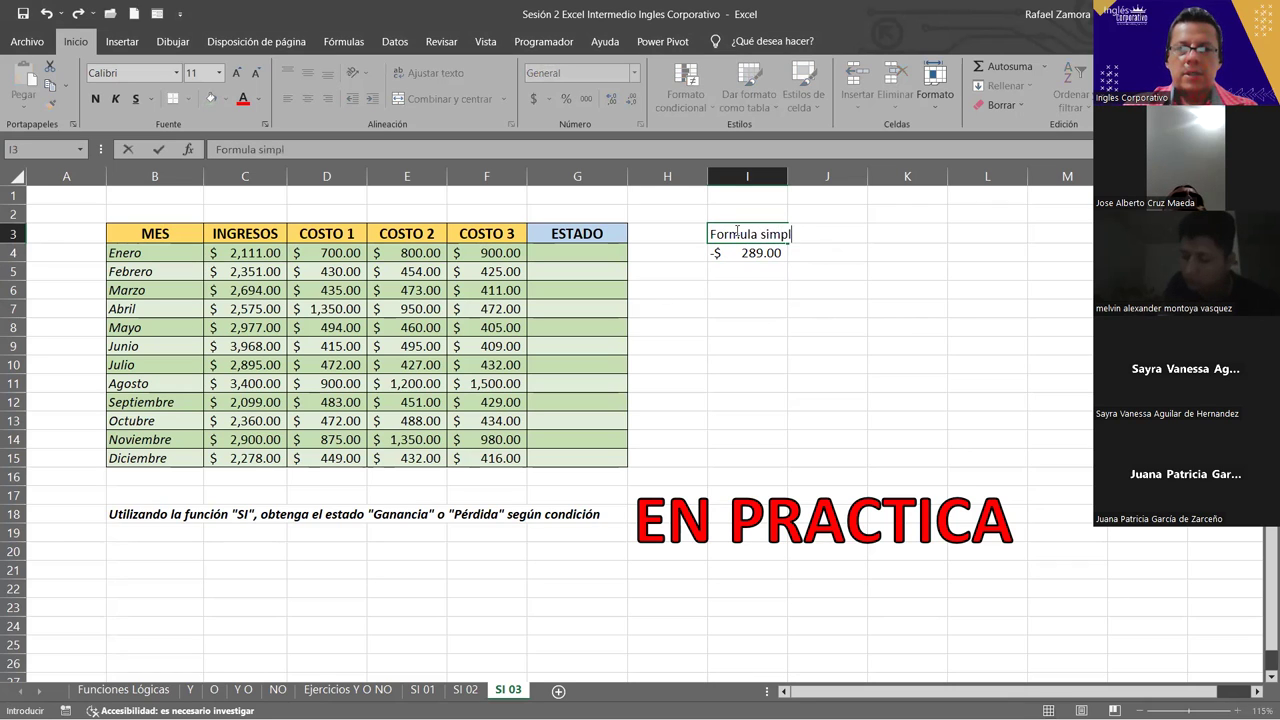
{"action": "left_click", "coordinate": [851, 271]}
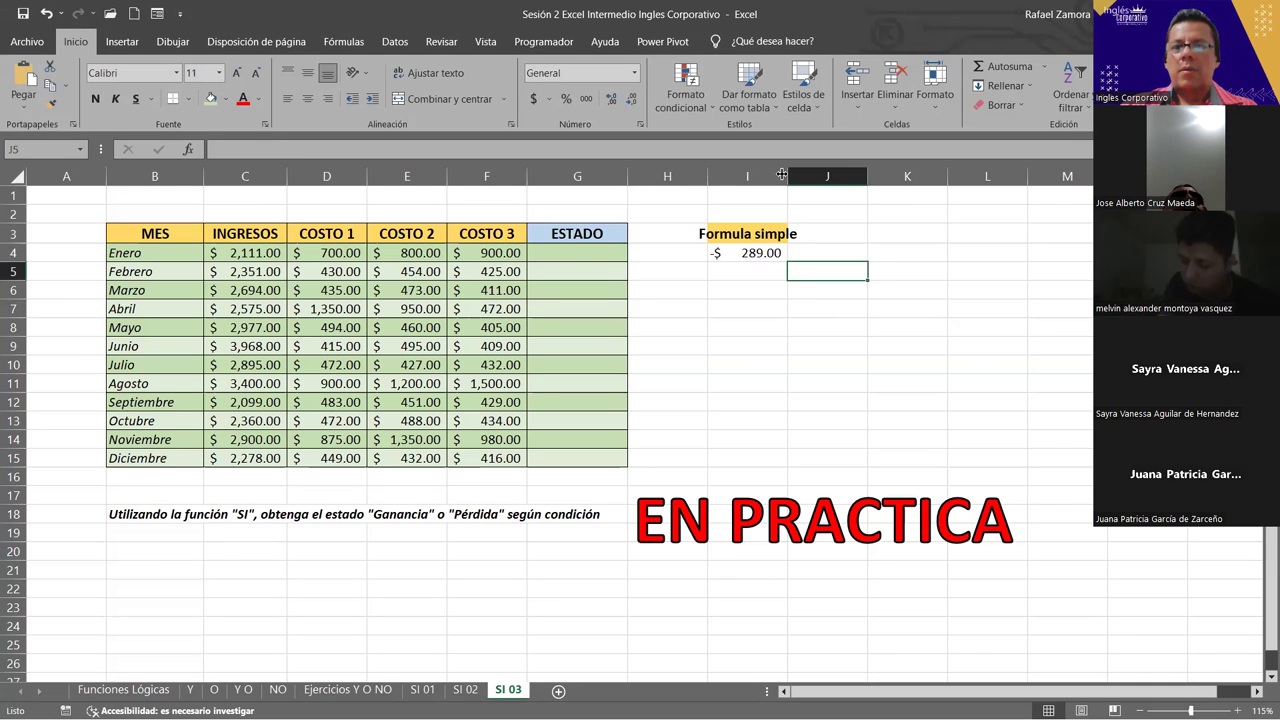
{"action": "left_click_drag", "start_coordinate": [782, 175], "coordinate": [808, 176]}
Copy the Formula simple header into J3, reword it as "Formula Paren.", and fit column J to the text
{"action": "left_click", "coordinate": [845, 238]}
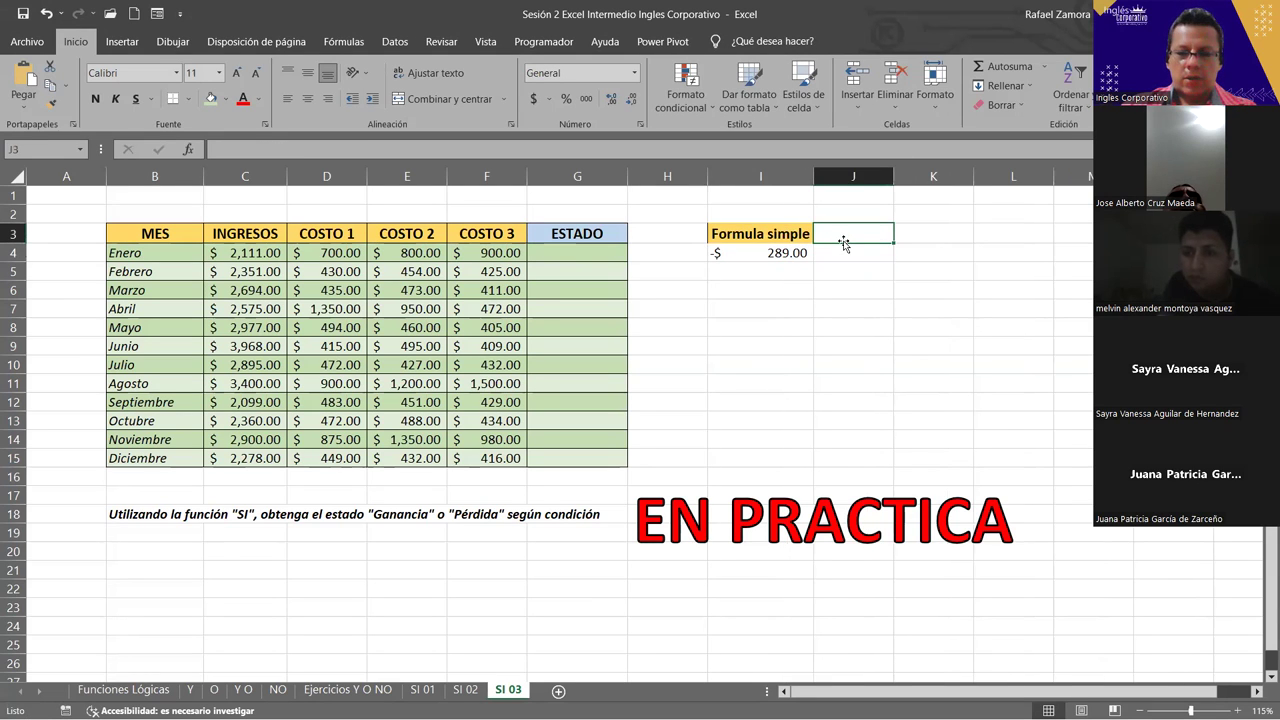
{"action": "type", "text": "Formu"}
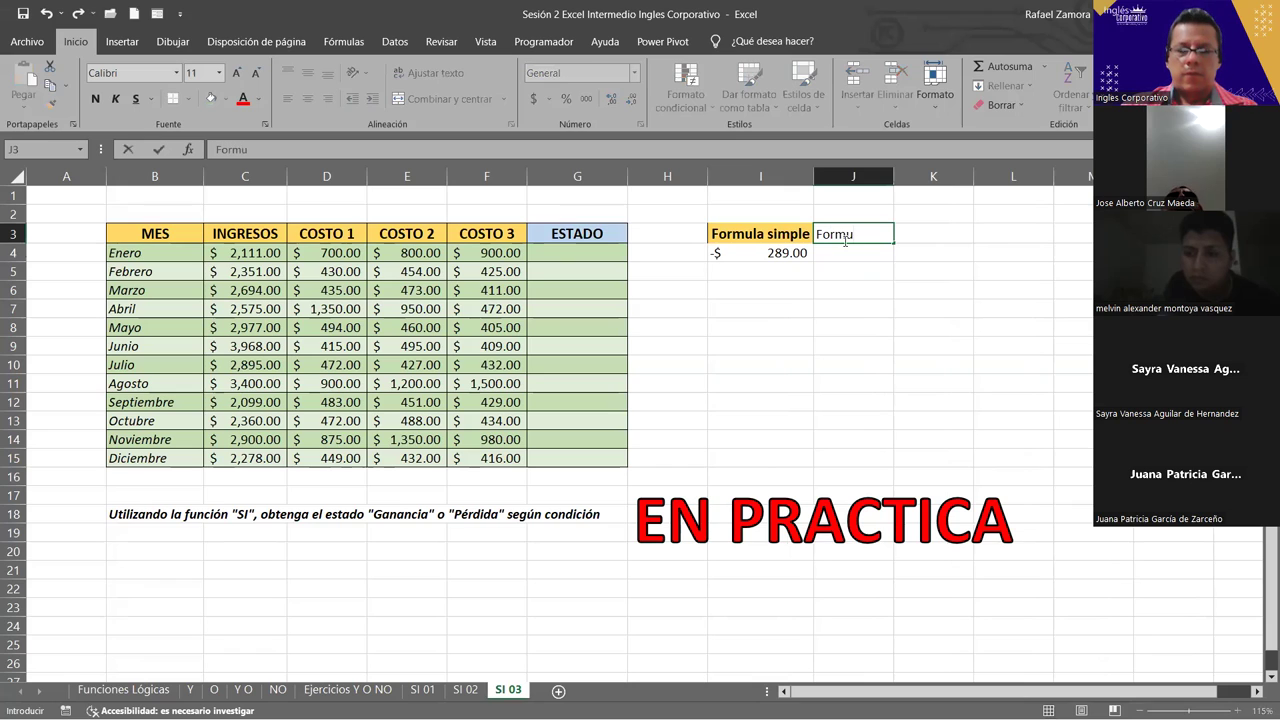
{"action": "key", "text": "Escape"}
{"action": "left_click", "coordinate": [780, 230]}
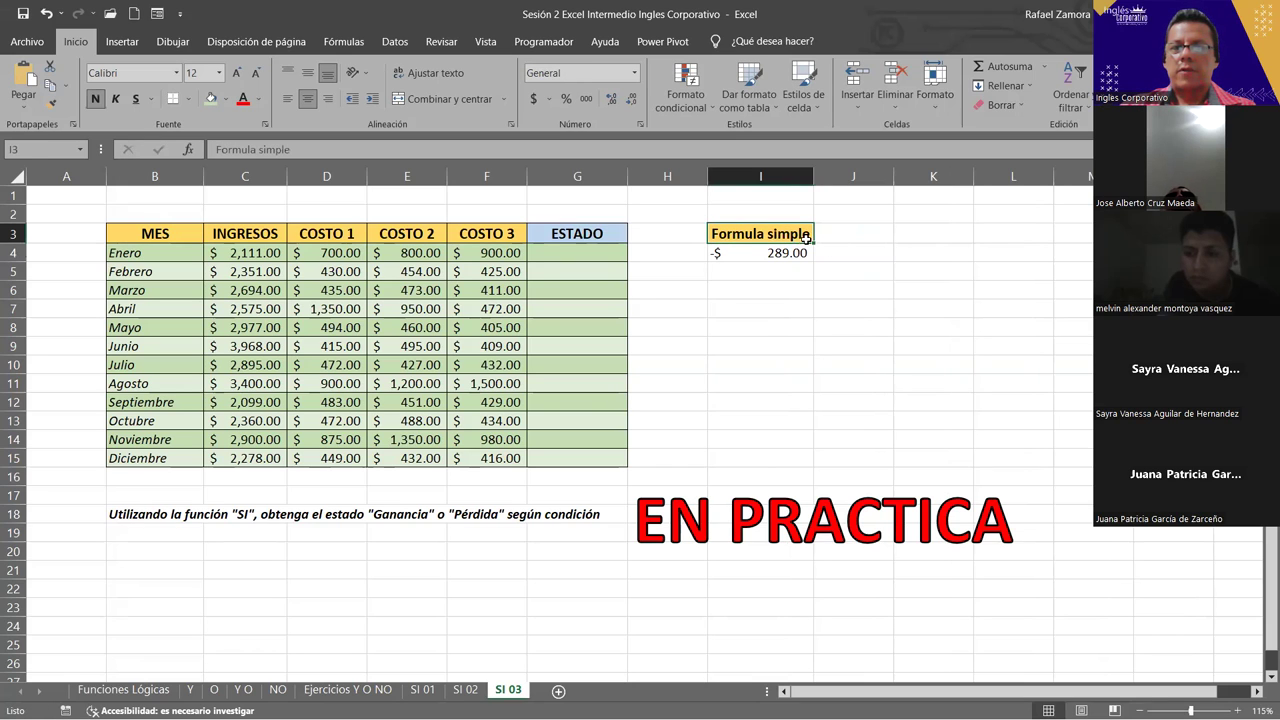
{"action": "left_click_drag", "start_coordinate": [812, 241], "coordinate": [860, 248]}
{"action": "double_click", "coordinate": [868, 232]}
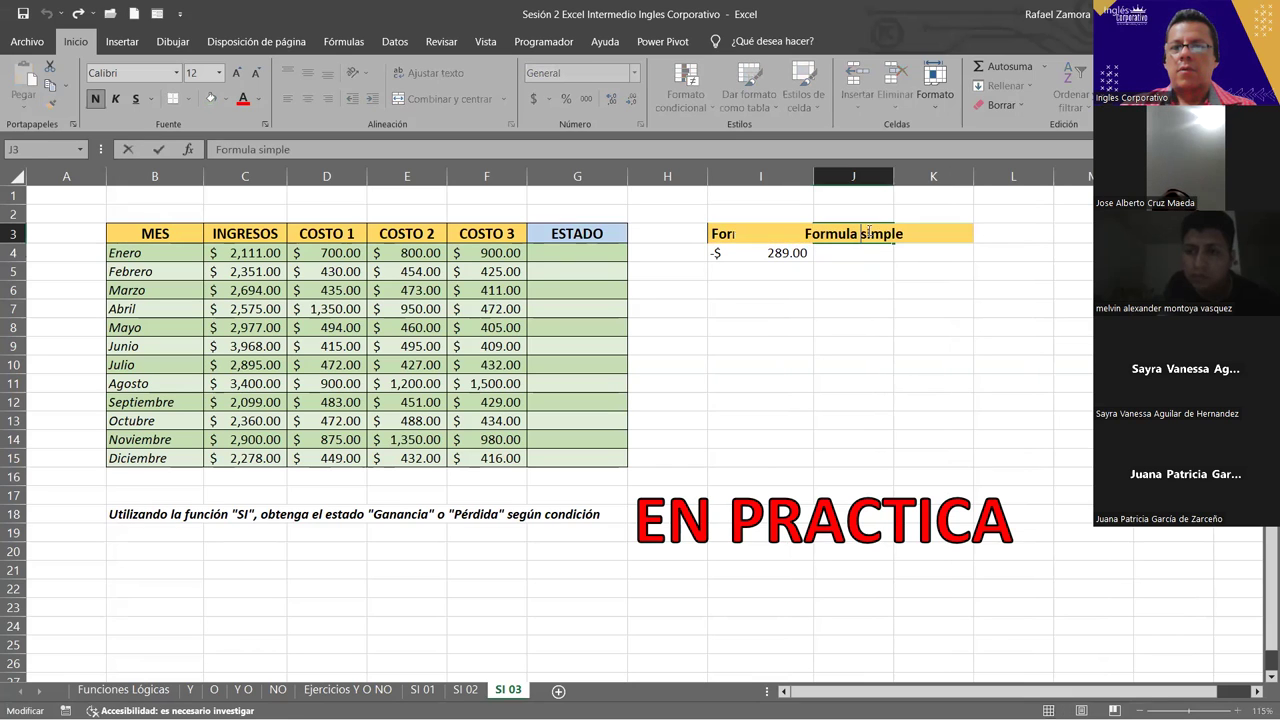
{"action": "double_click", "coordinate": [866, 233]}
{"action": "type", "text": "P"}
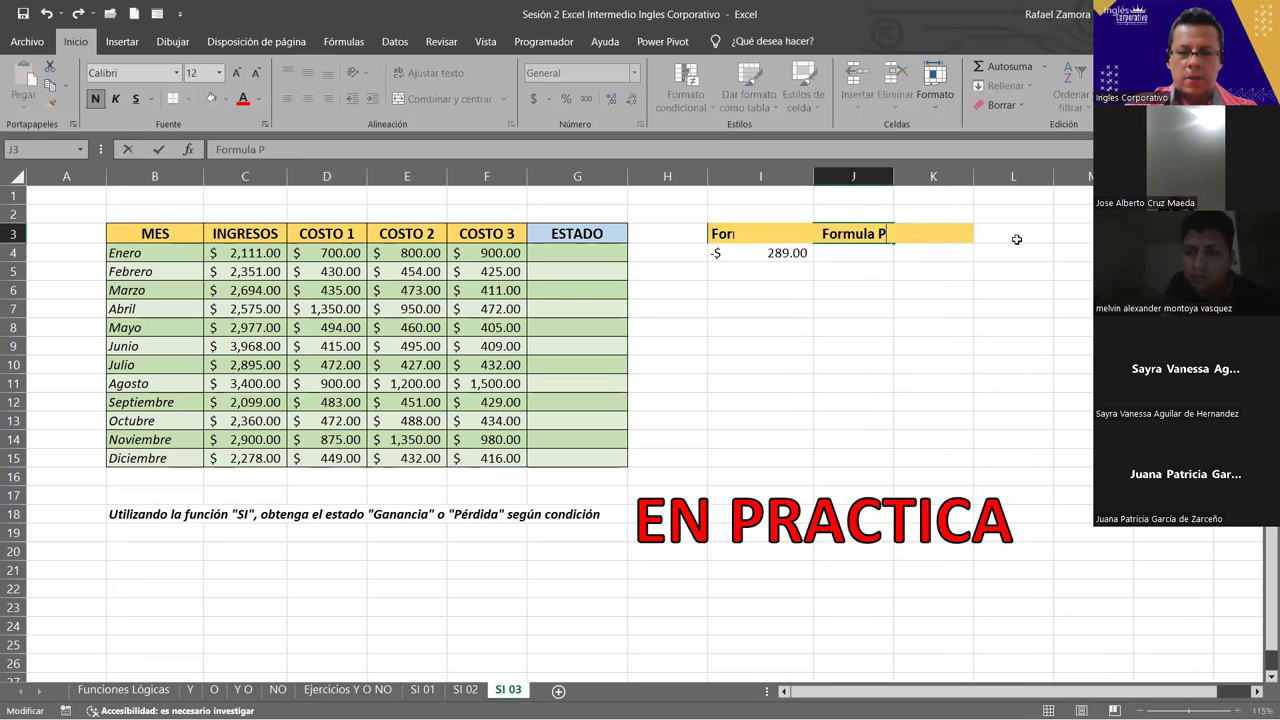
{"action": "type", "text": "aren."}
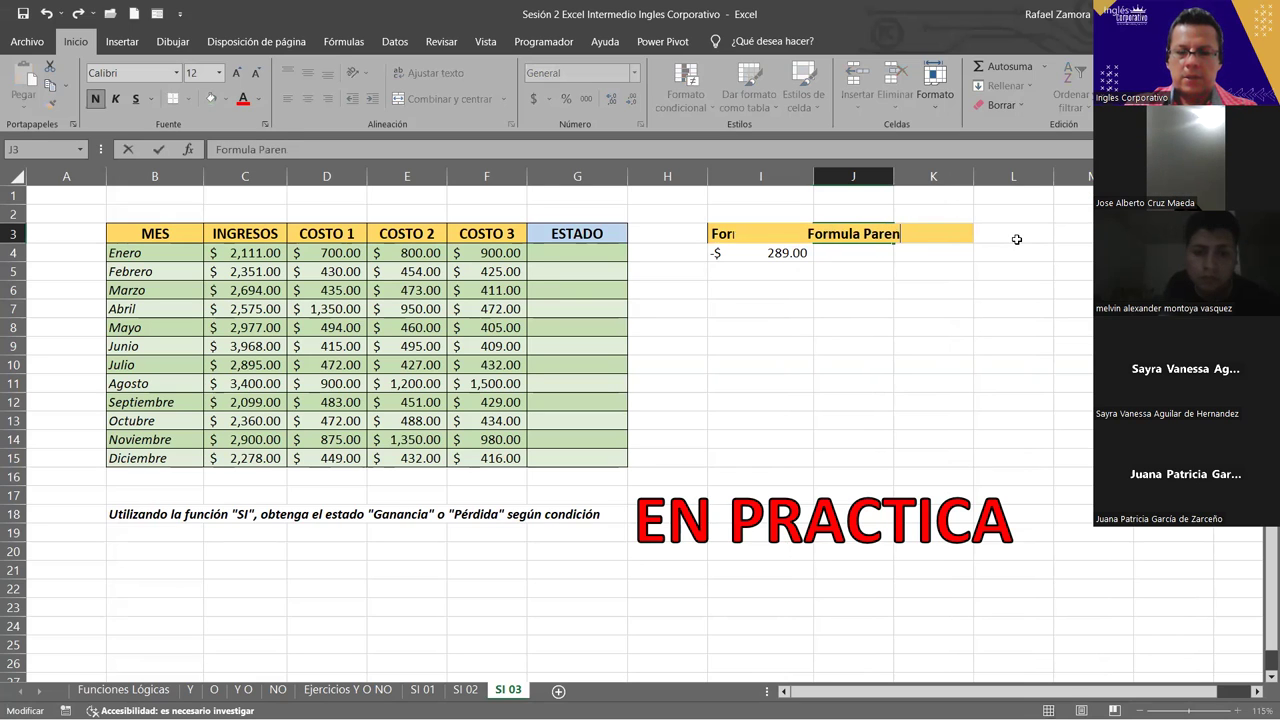
{"action": "key", "text": "Return"}
{"action": "left_click", "coordinate": [1016, 239]}
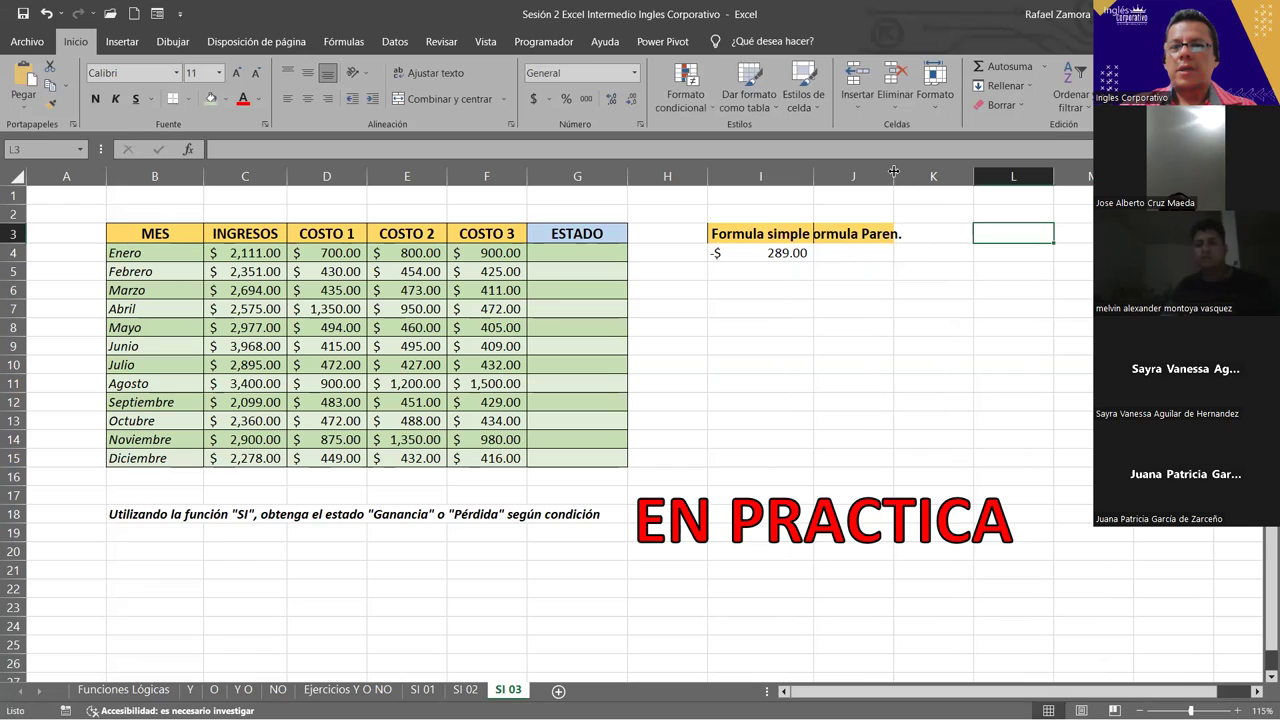
{"action": "double_click", "coordinate": [894, 172]}
Enter the formula =C4-(D4+E4+F4) in J4 to subtract Enero's costs grouped in parentheses
{"action": "left_click", "coordinate": [851, 255]}
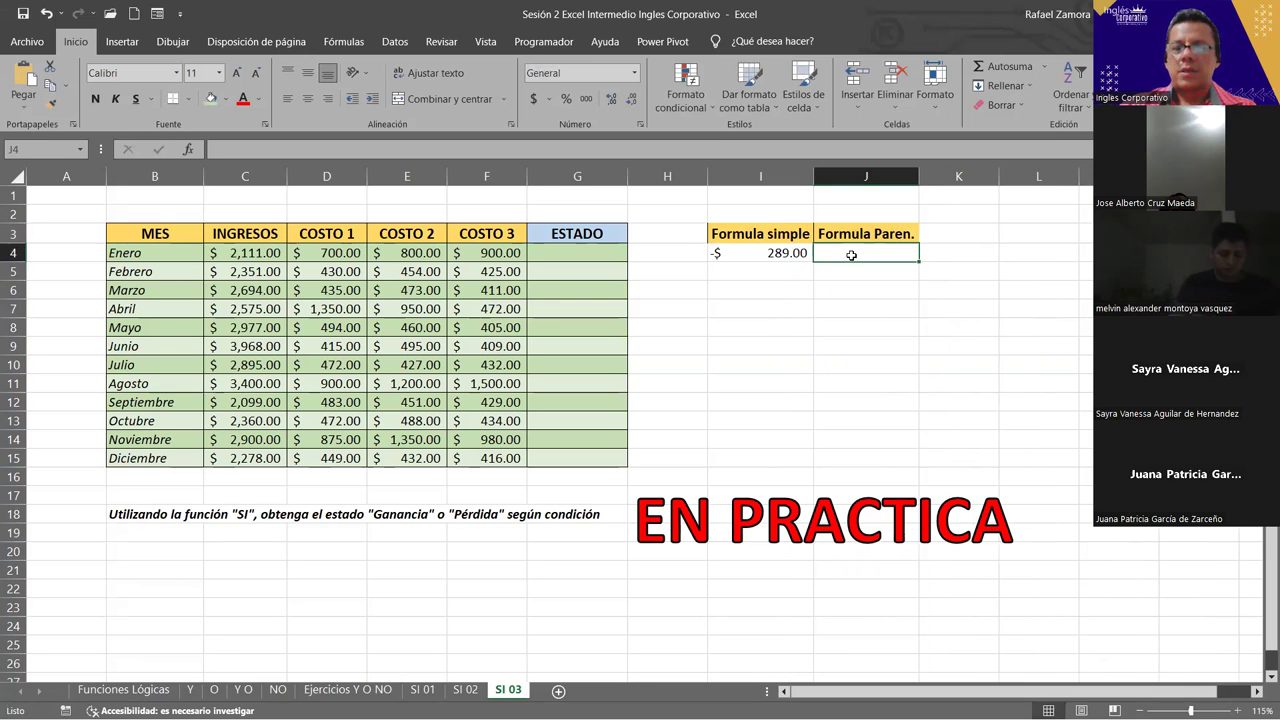
{"action": "type", "text": ")"}
{"action": "key", "text": "BackSpace"}
{"action": "type", "text": "="}
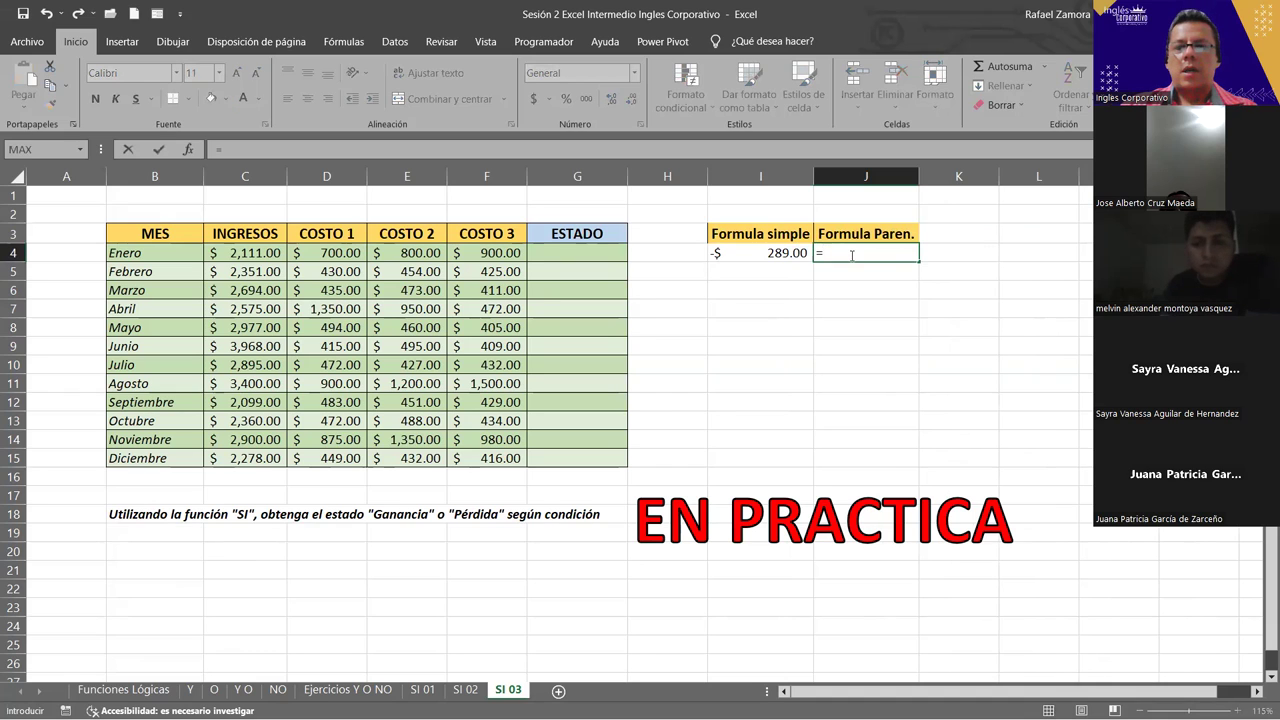
{"action": "left_click", "coordinate": [241, 259]}
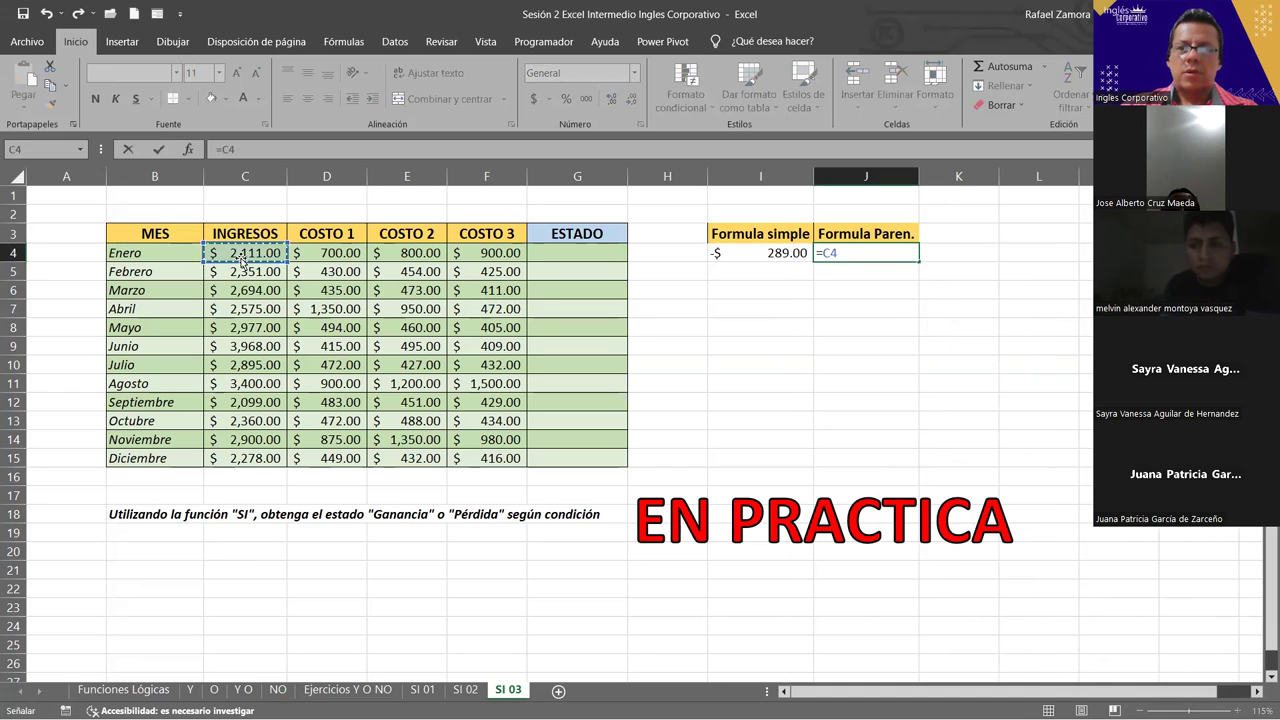
{"action": "type", "text": "-"}
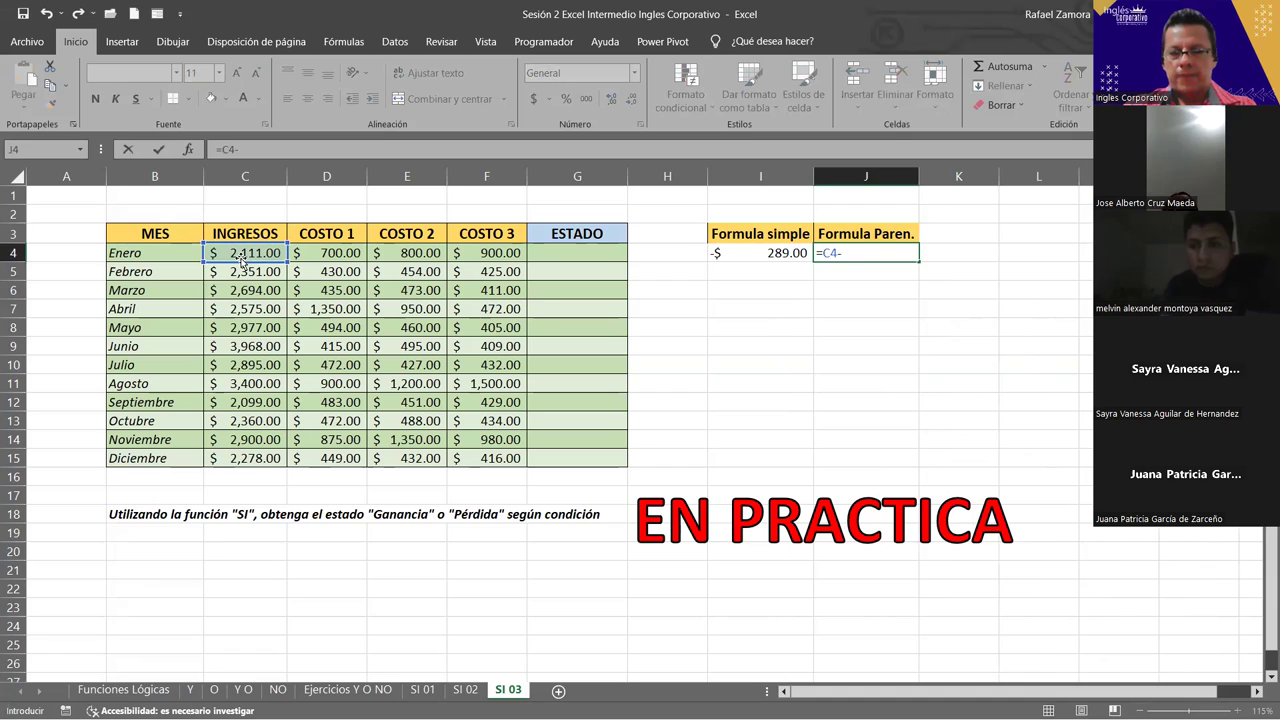
{"action": "type", "text": "("}
{"action": "left_click", "coordinate": [325, 256]}
{"action": "type", "text": "+"}
{"action": "left_click", "coordinate": [381, 253]}
{"action": "type", "text": "+"}
{"action": "left_click", "coordinate": [505, 250]}
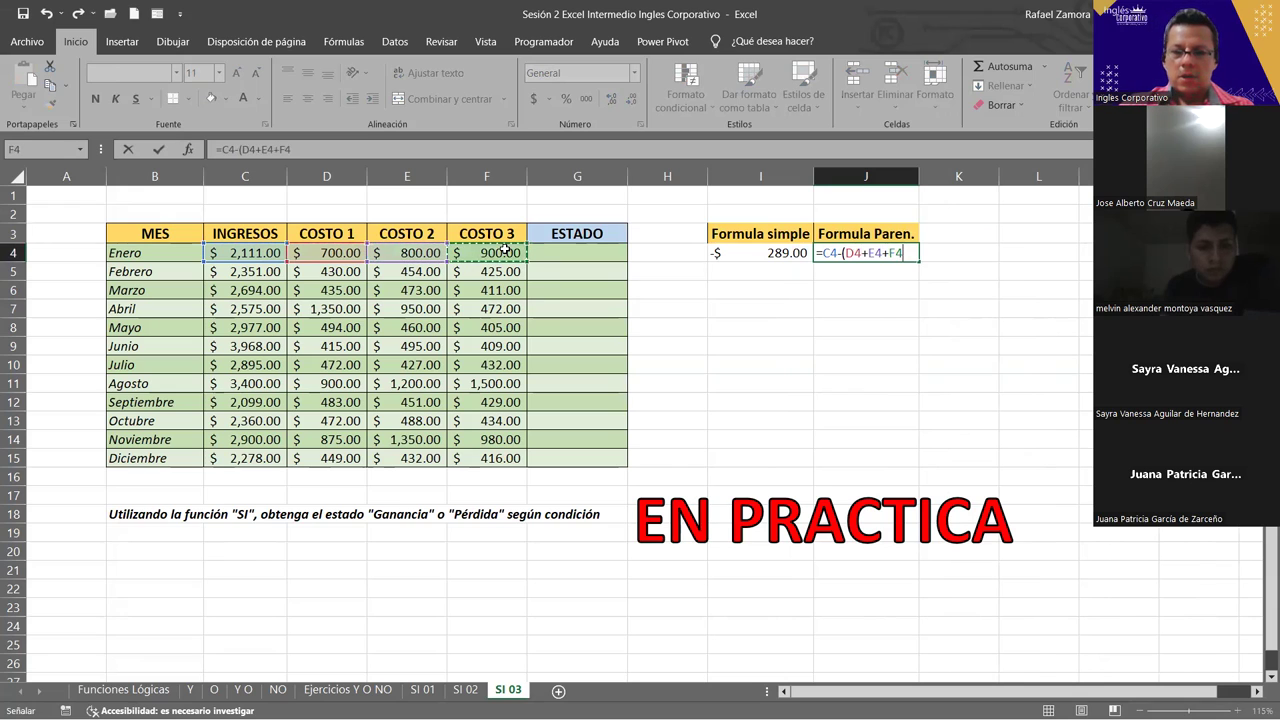
{"action": "type", "text": ")"}
{"action": "key", "text": "Return"}
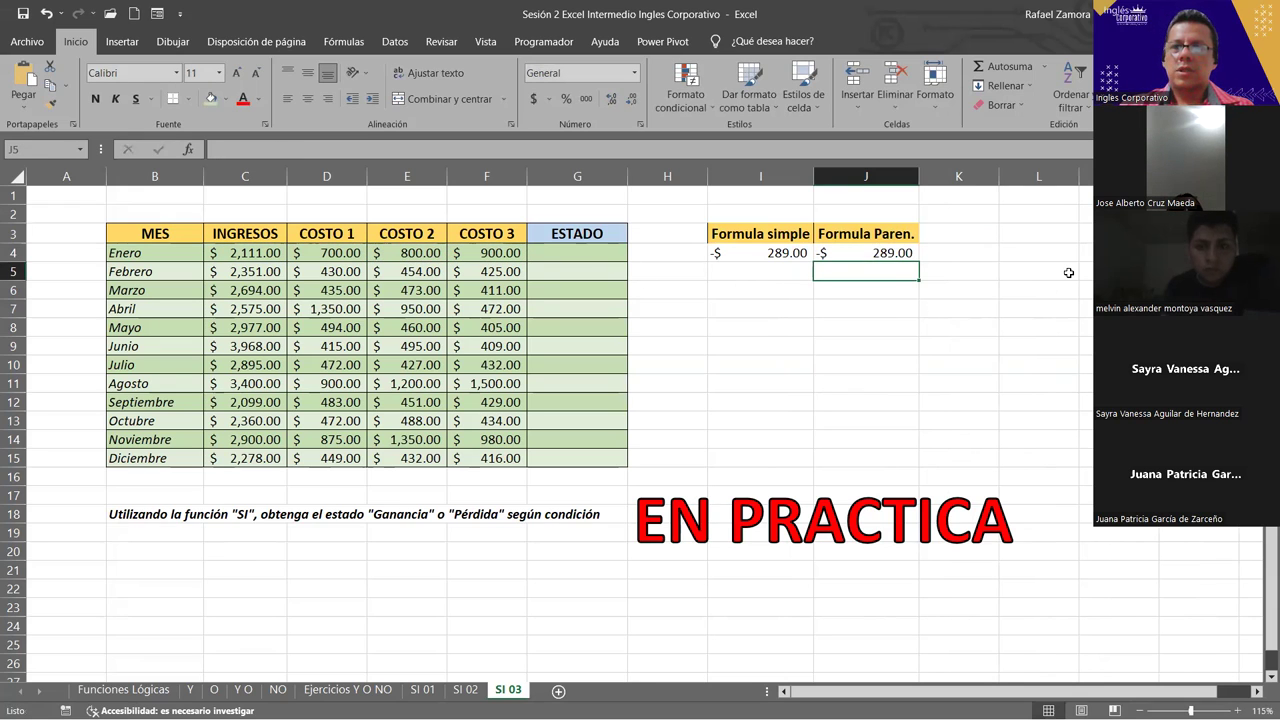
Copy the J3 header into K3, reword it as "Formula Func.", and fit column K to the text
{"action": "left_click", "coordinate": [904, 236]}
{"action": "left_click_drag", "start_coordinate": [918, 243], "coordinate": [1031, 238]}
{"action": "double_click", "coordinate": [982, 233]}
{"action": "type", "text": "Func."}
{"action": "key", "text": "Return"}
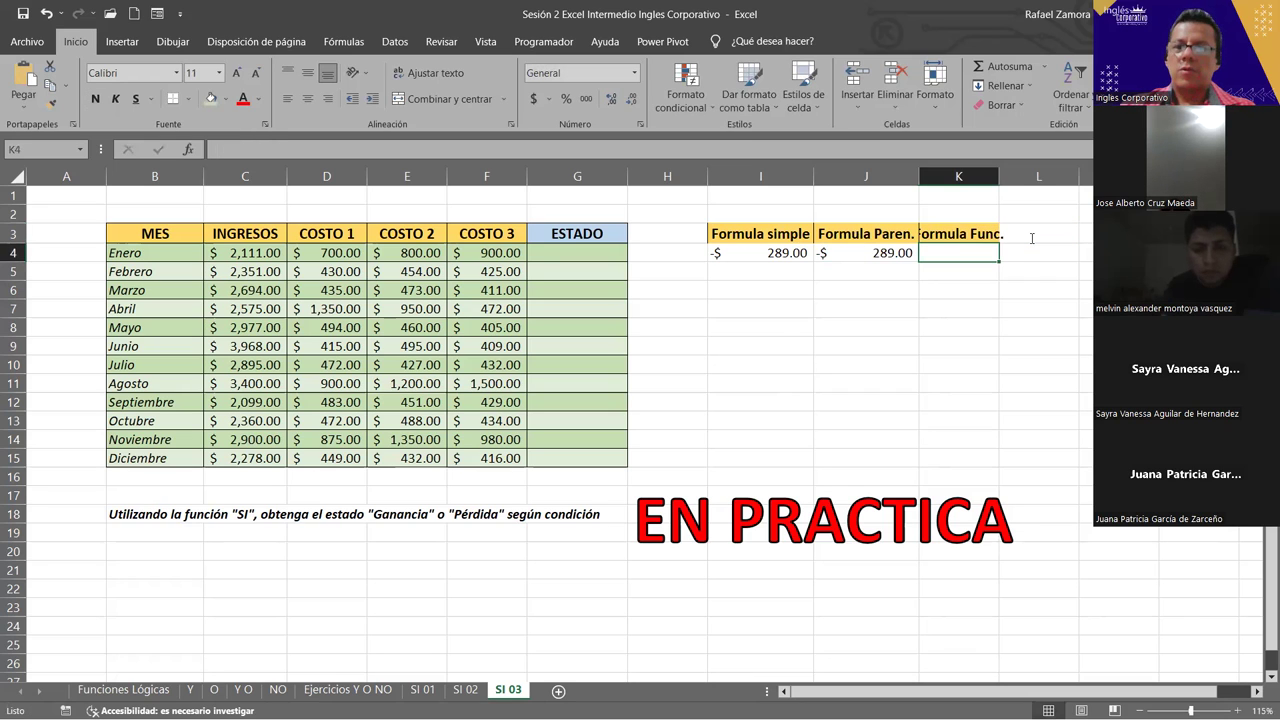
{"action": "double_click", "coordinate": [1001, 175]}
Enter the formula =C4-SUMA(D4:F4) in K4 to subtract the sum of Enero's costs from its income
{"action": "type", "text": "="}
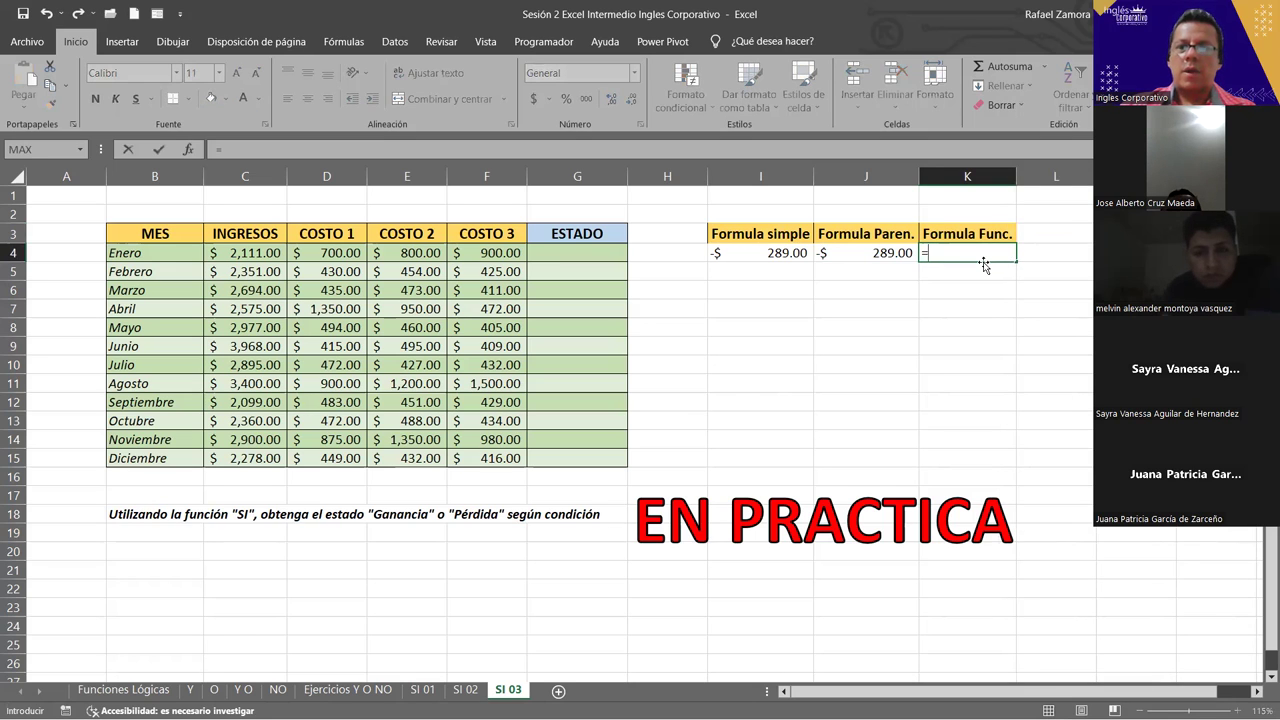
{"action": "left_click", "coordinate": [251, 252]}
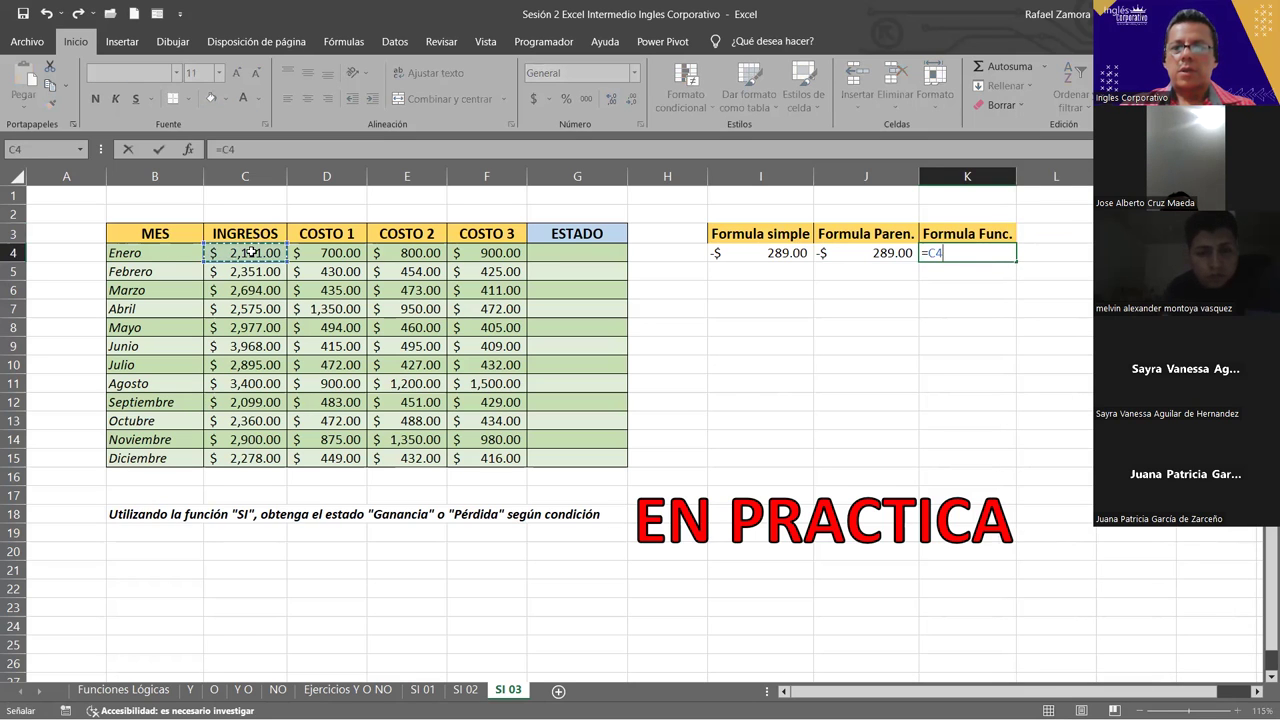
{"action": "type", "text": "-"}
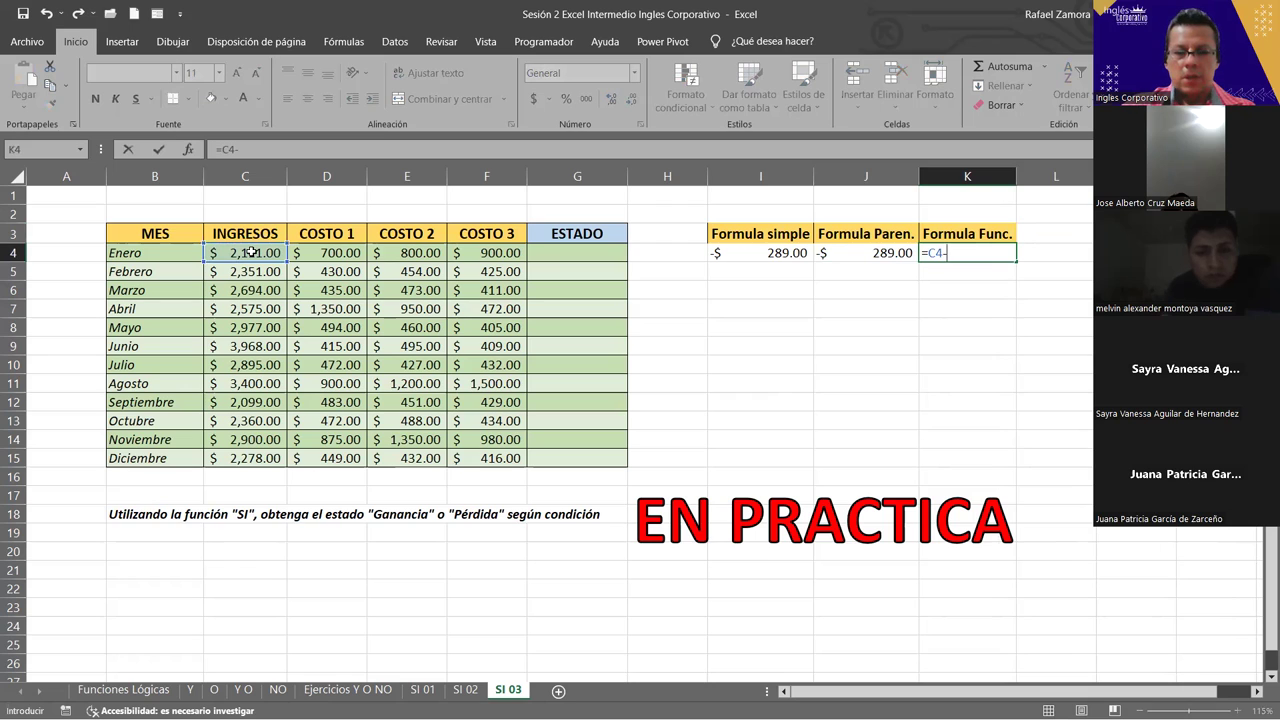
{"action": "type", "text": "SUMA("}
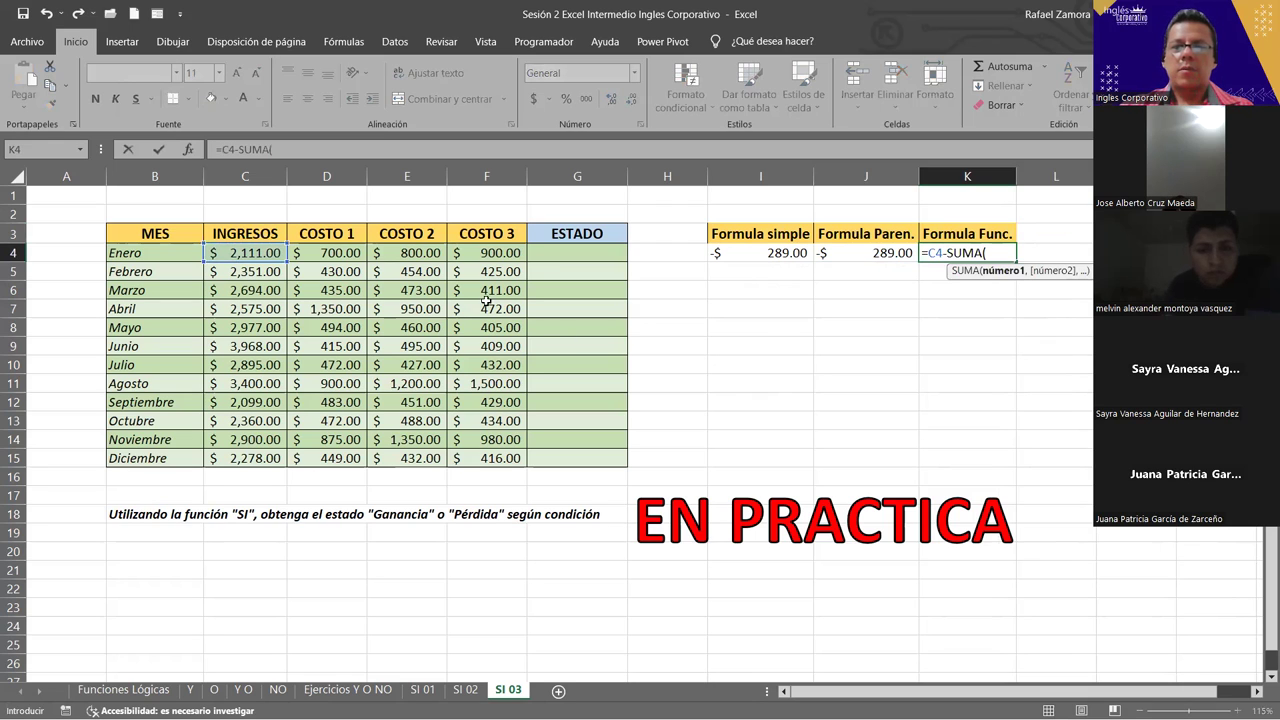
{"action": "left_click_drag", "start_coordinate": [314, 255], "coordinate": [457, 253]}
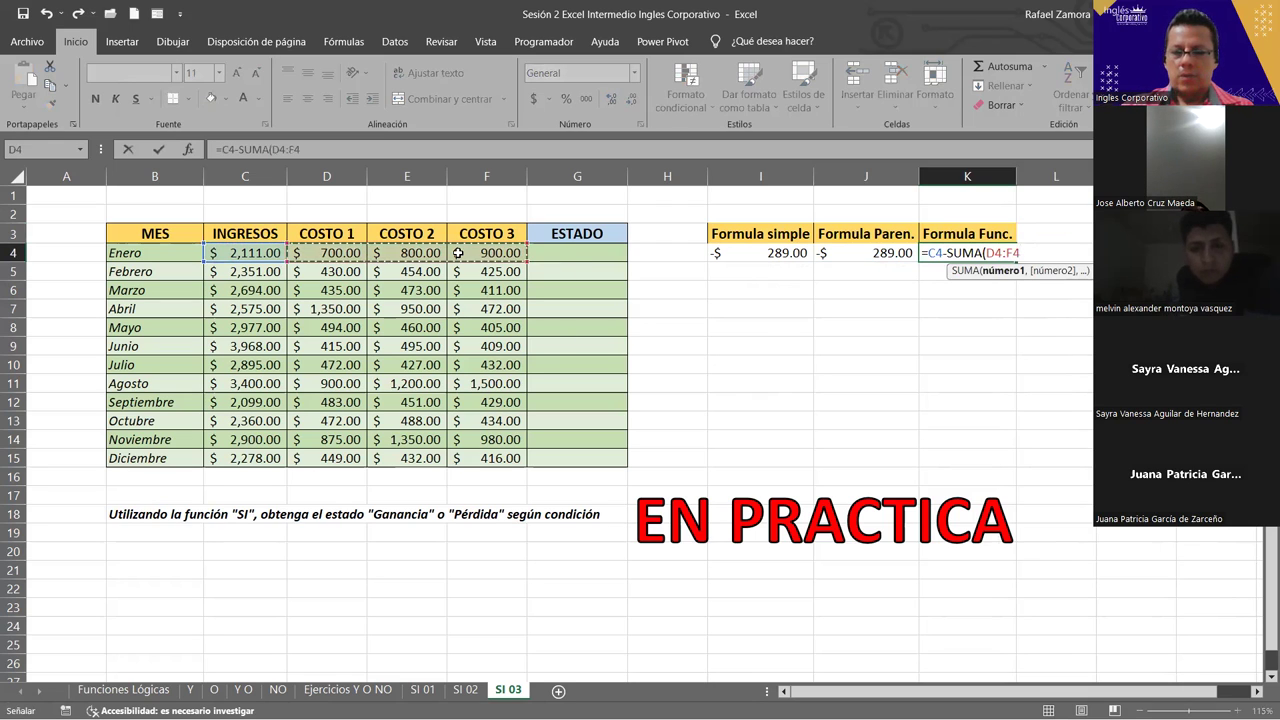
{"action": "key", "text": "Return"}
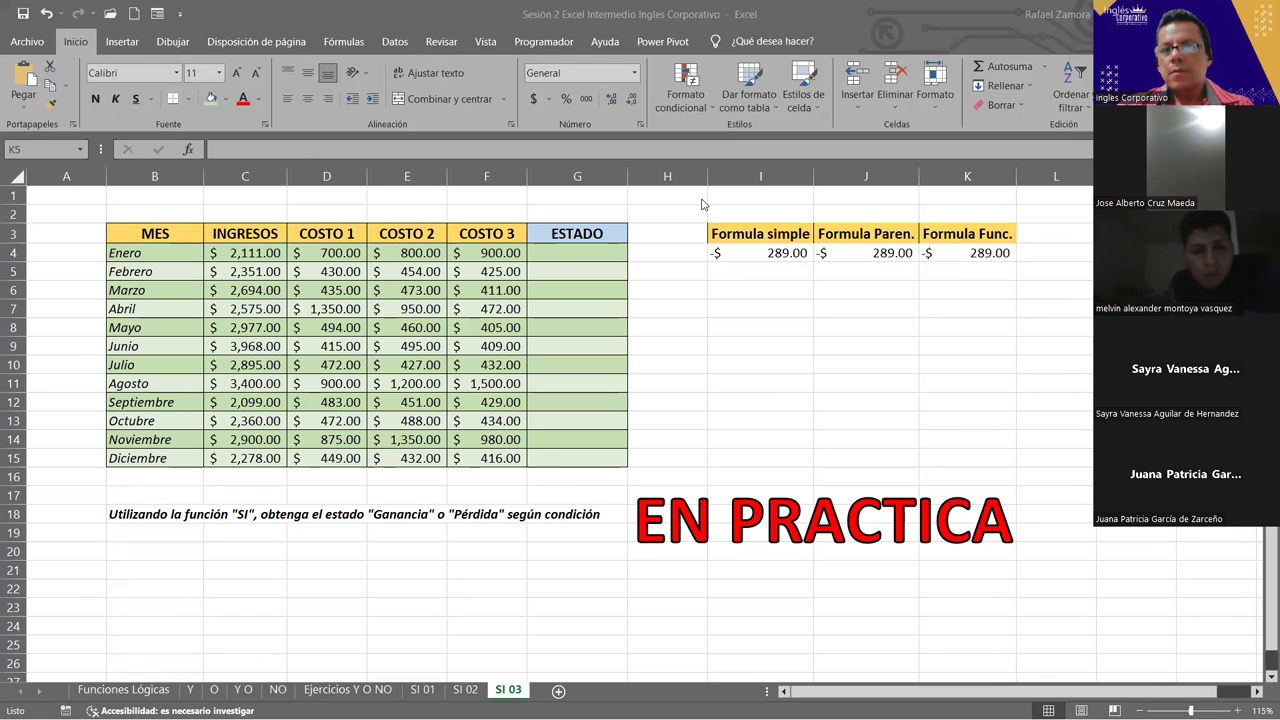
Widen column H slightly and fill the three formulas in I4:K4 down to row 15
{"action": "left_click", "coordinate": [689, 254]}
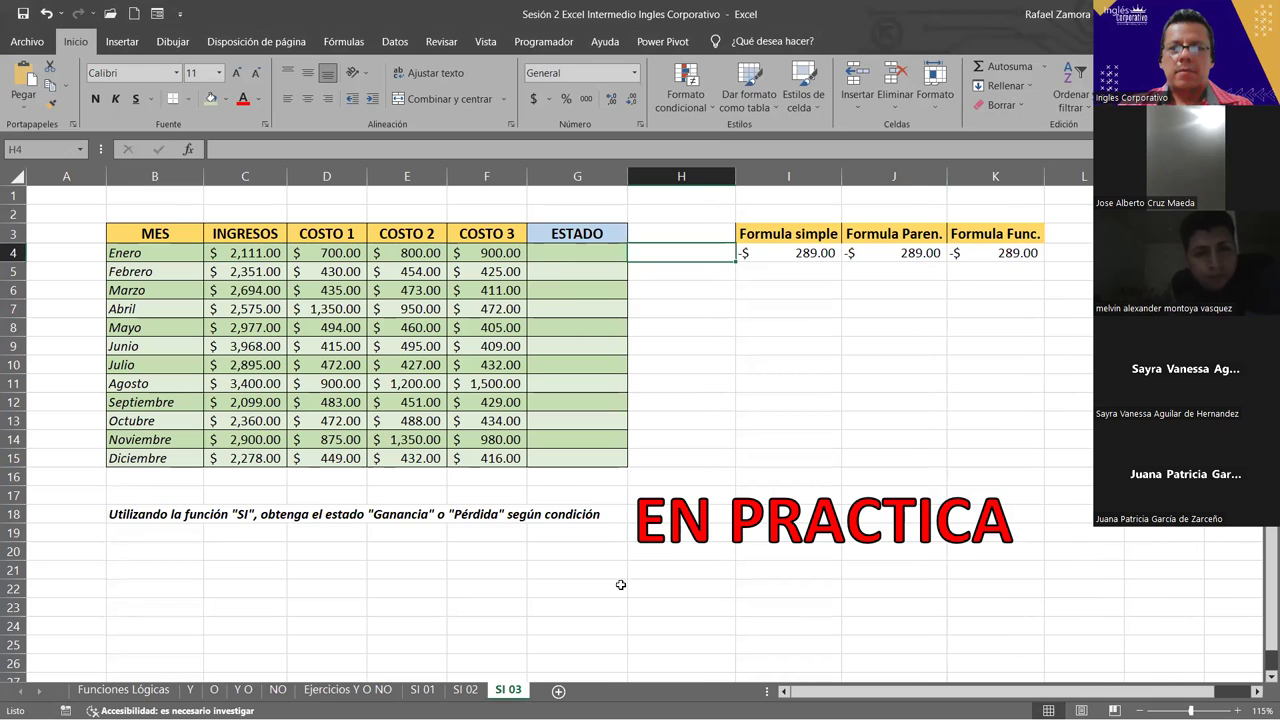
{"action": "left_click", "coordinate": [816, 254]}
{"action": "left_click_drag", "start_coordinate": [960, 254], "coordinate": [1042, 466]}
{"action": "left_click", "coordinate": [870, 306]}
Examine the monthly differences in the Formula simple column for negative and positive amounts
{"action": "left_click", "coordinate": [795, 256]}
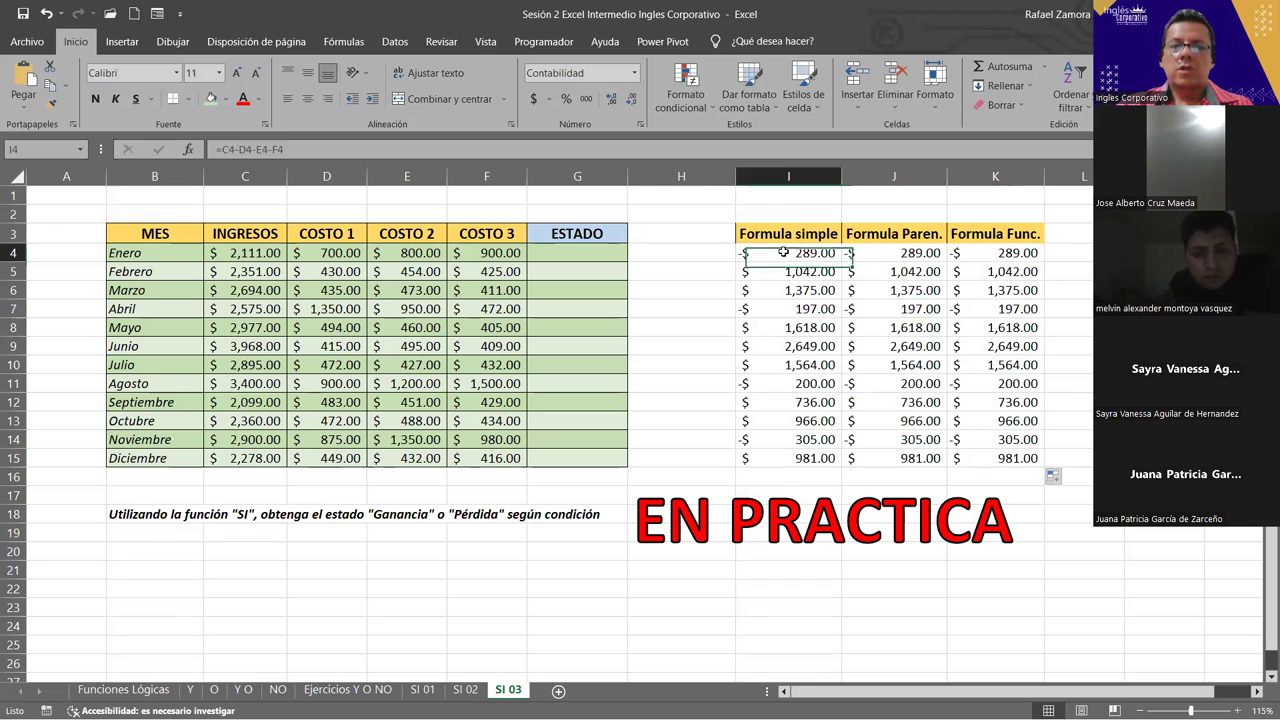
{"action": "left_click", "coordinate": [800, 392]}
{"action": "left_click", "coordinate": [800, 459]}
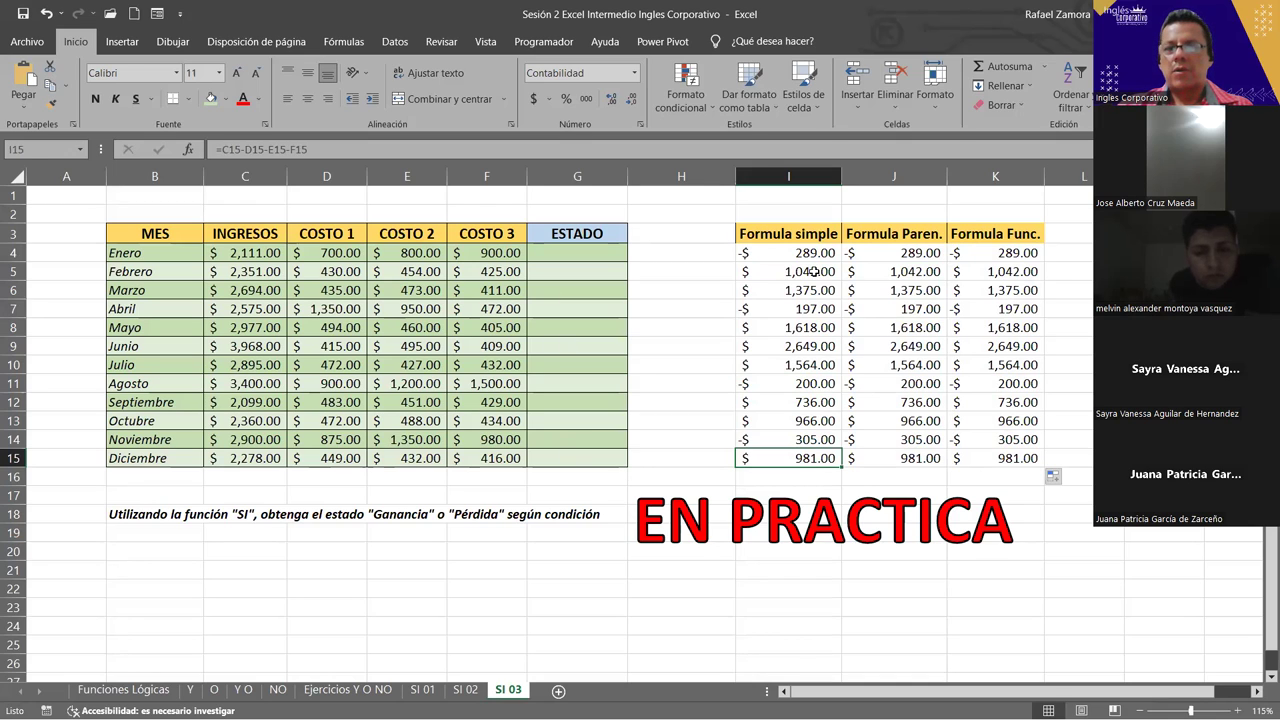
{"action": "left_click_drag", "start_coordinate": [818, 276], "coordinate": [812, 287]}
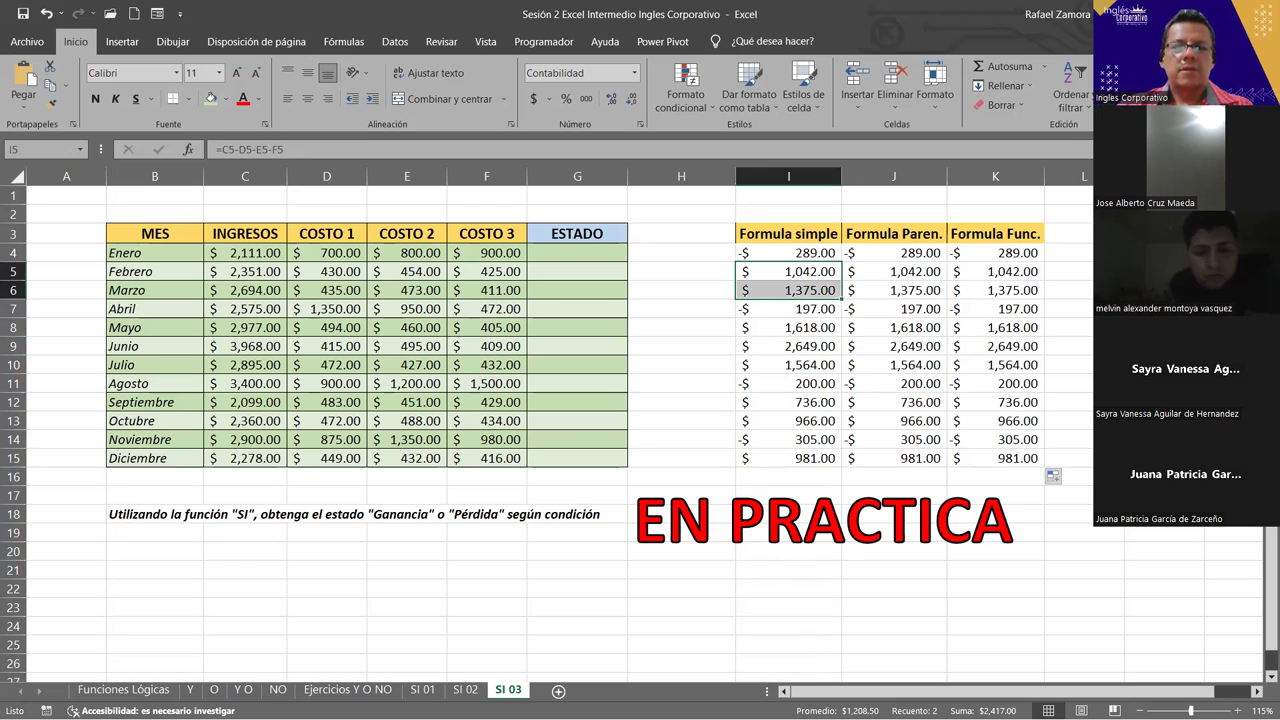
{"action": "key", "text": "alt+Tab"}
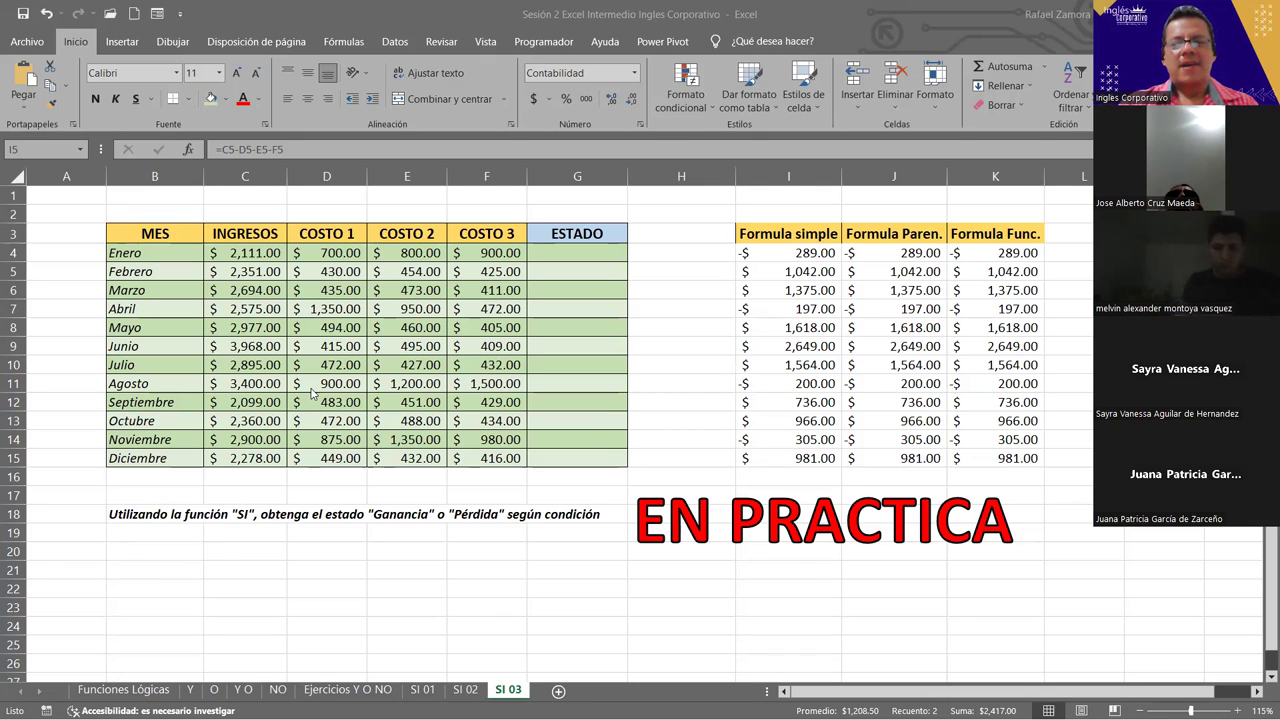
Start an SI formula in Enero's ESTADO cell G4 with (C4-D4-E4-F4) as the beginning of its logical test
{"action": "left_click", "coordinate": [603, 259]}
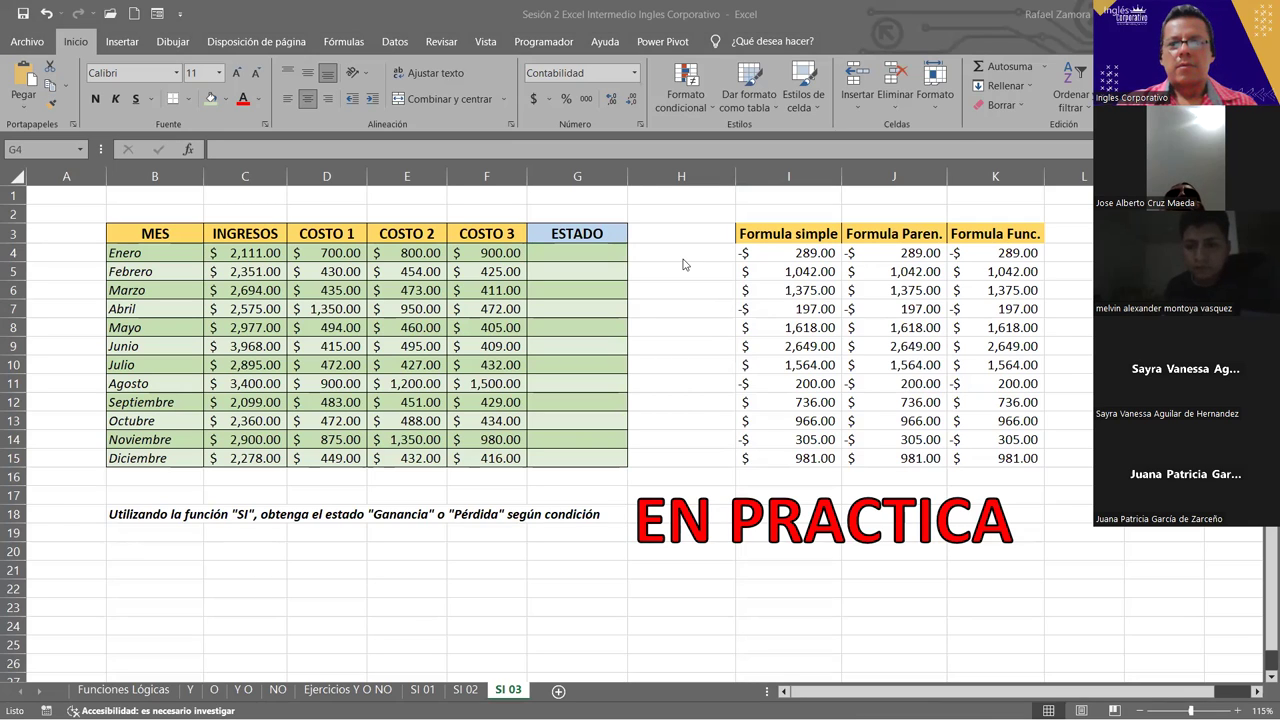
{"action": "type", "text": "="}
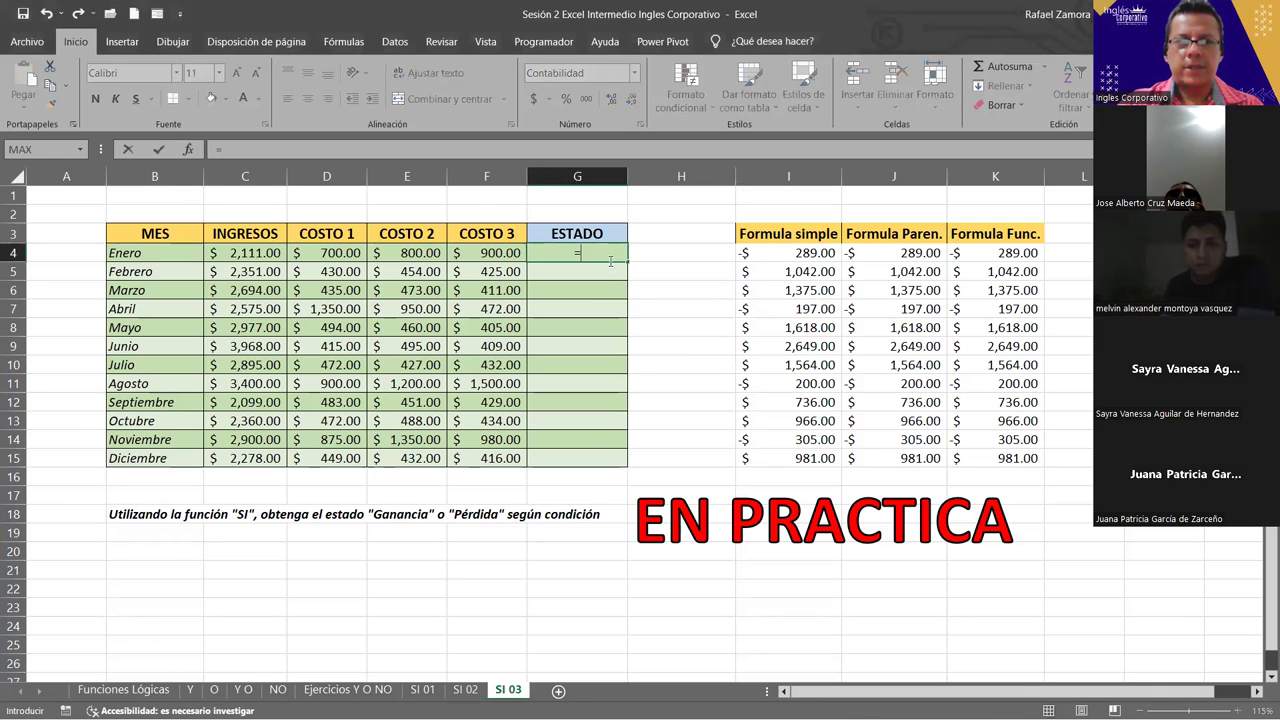
{"action": "type", "text": "SI("}
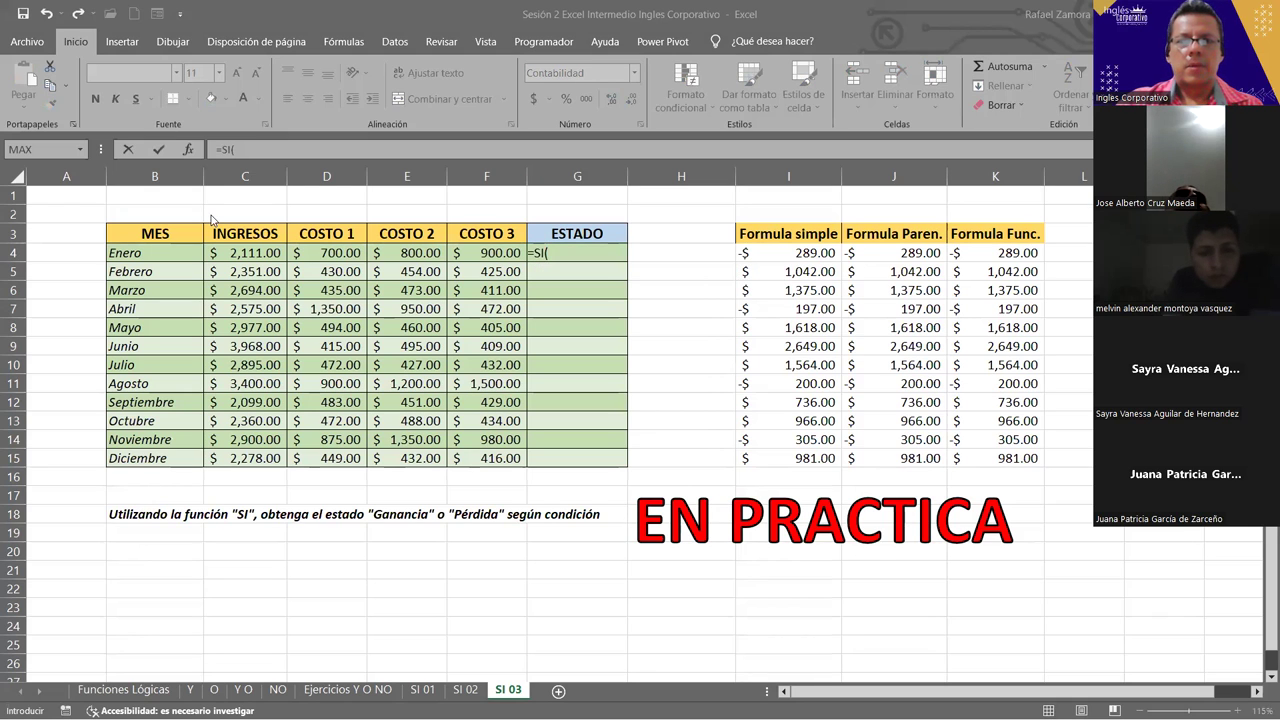
{"action": "left_click", "coordinate": [579, 250]}
{"action": "type", "text": "("}
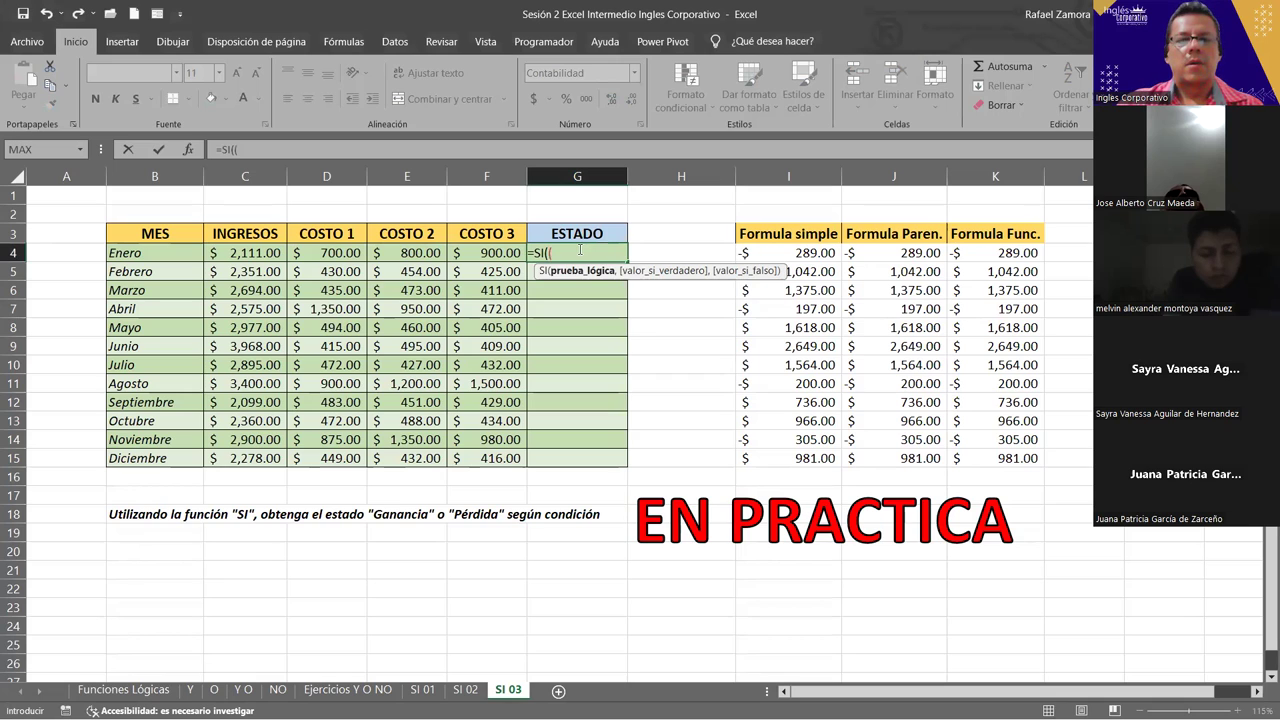
{"action": "left_click", "coordinate": [245, 254]}
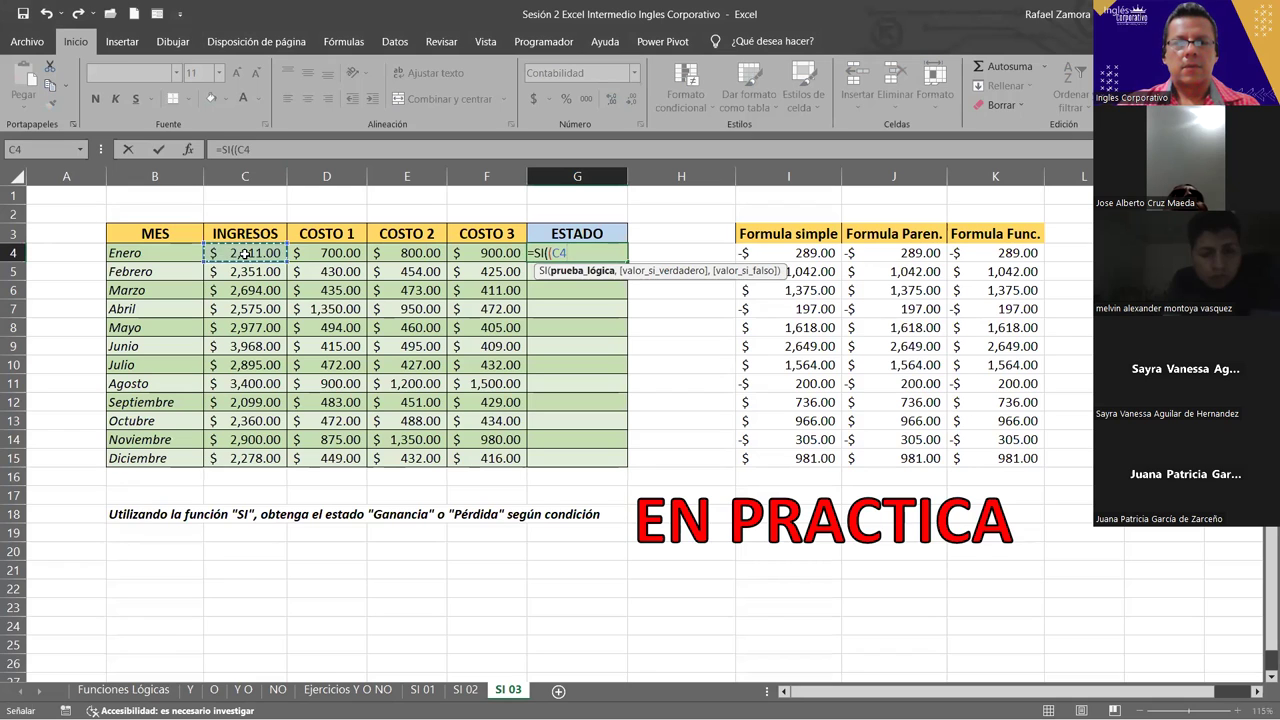
{"action": "type", "text": "-"}
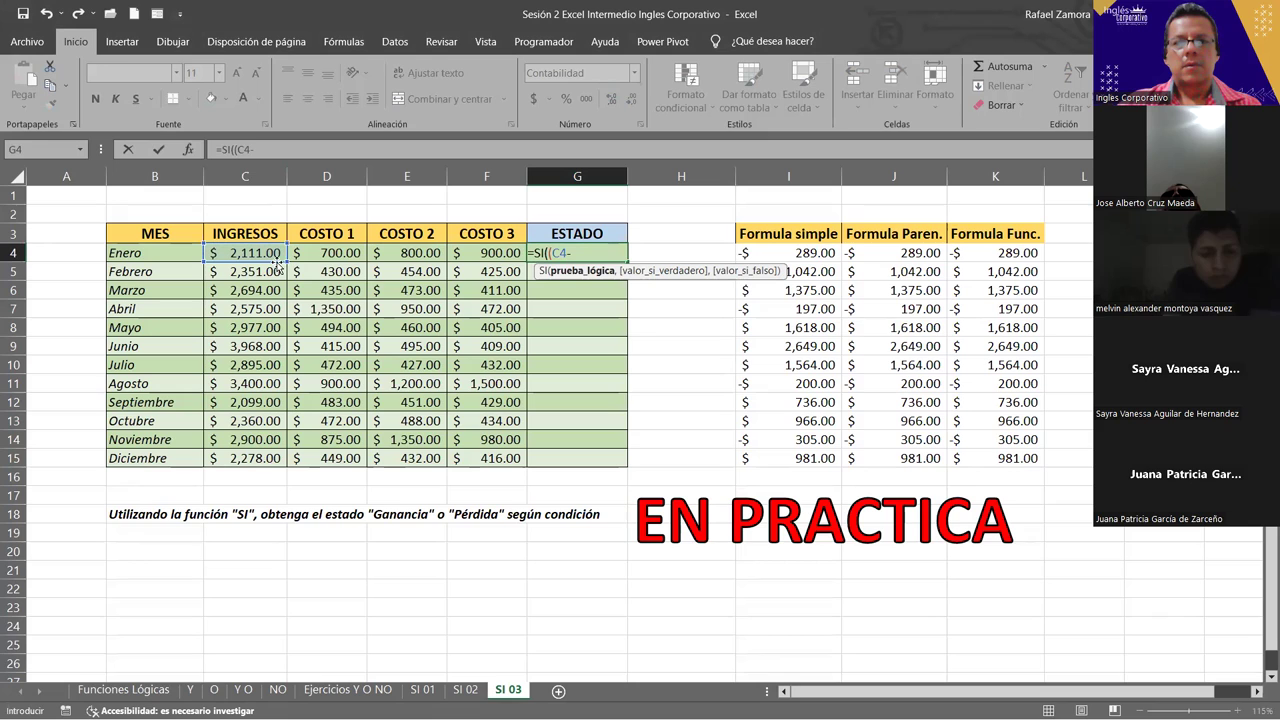
{"action": "left_click", "coordinate": [322, 252]}
{"action": "type", "text": "-"}
{"action": "left_click", "coordinate": [398, 252]}
{"action": "type", "text": "-"}
{"action": "left_click", "coordinate": [476, 253]}
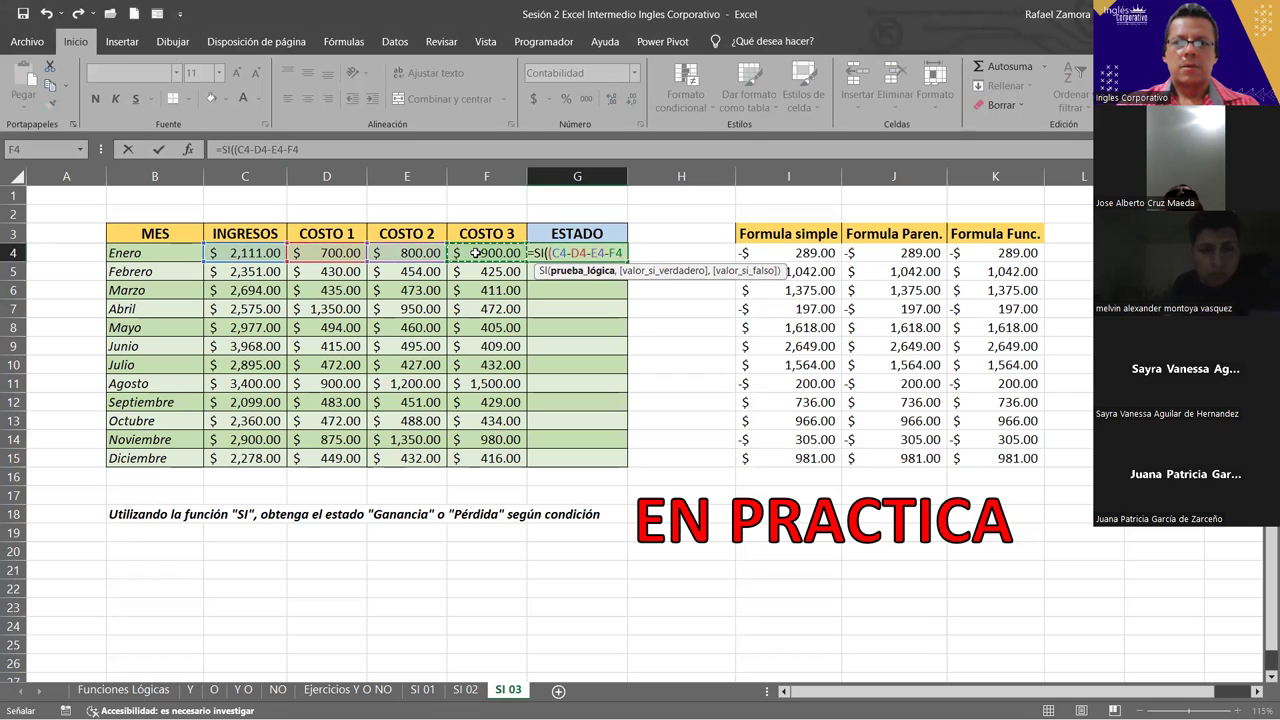
{"action": "type", "text": ")"}
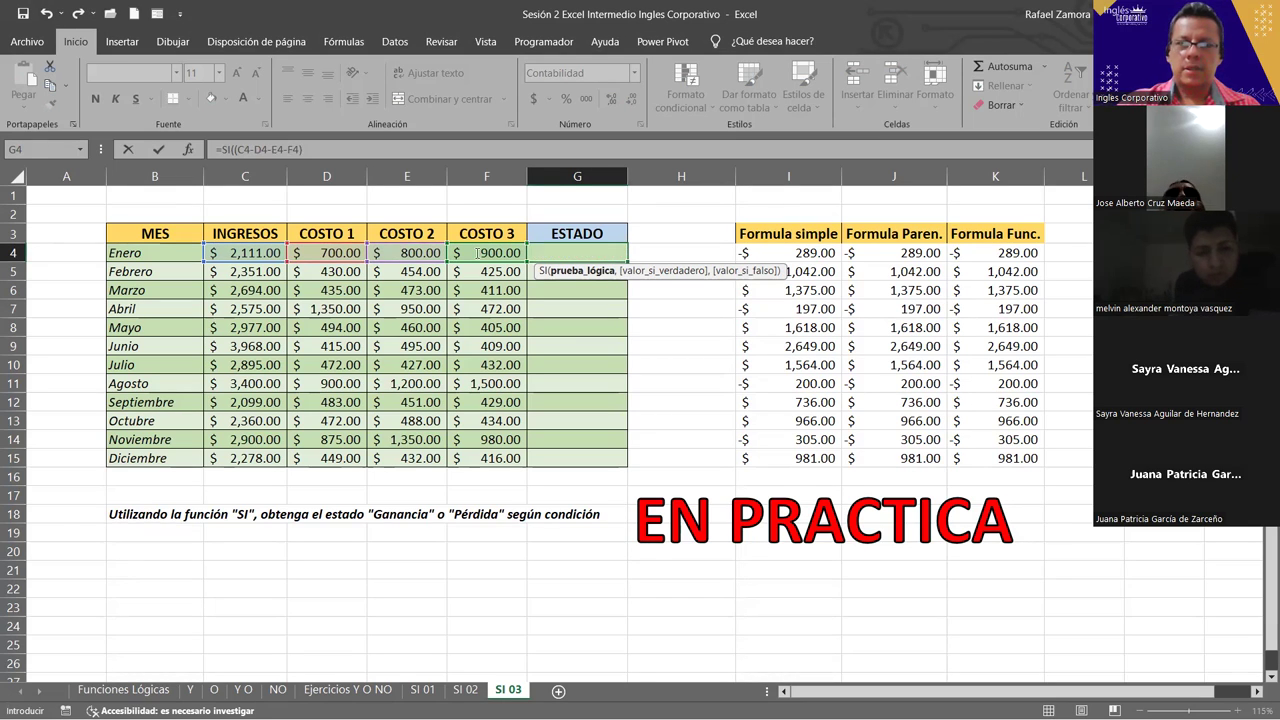
{"action": "type", "text": "/"}
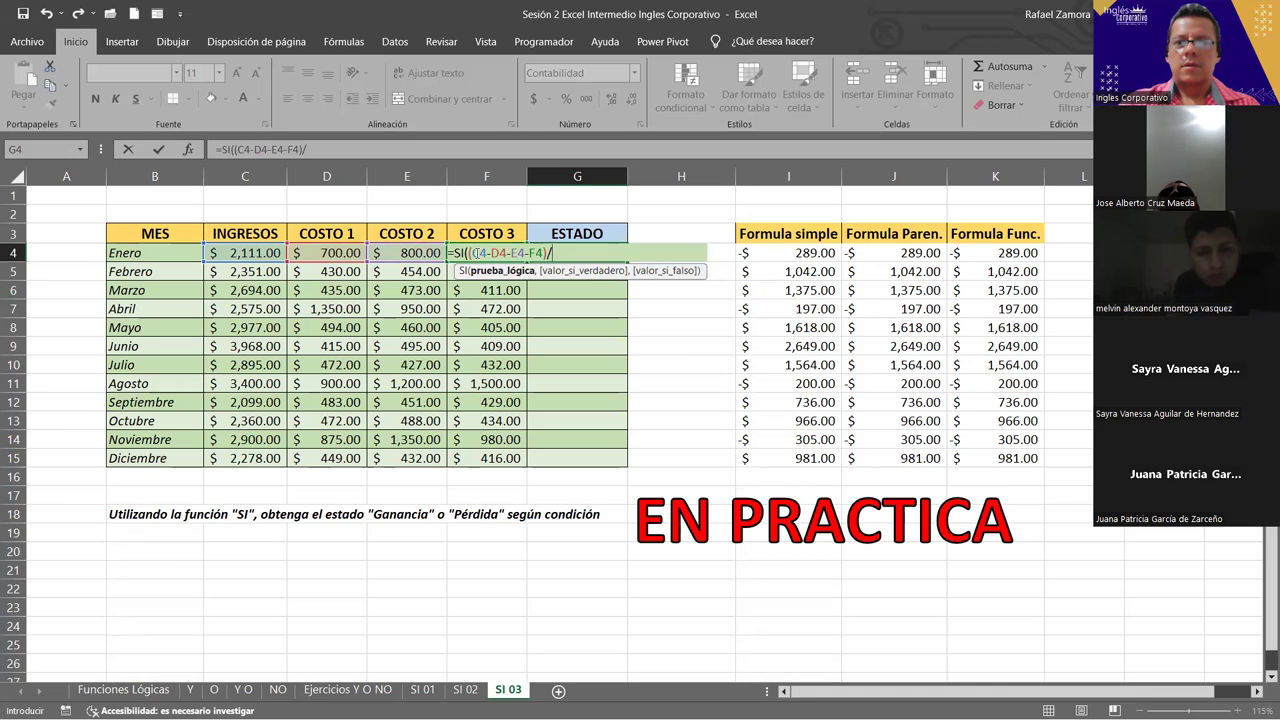
{"action": "key", "text": "BackSpace"}
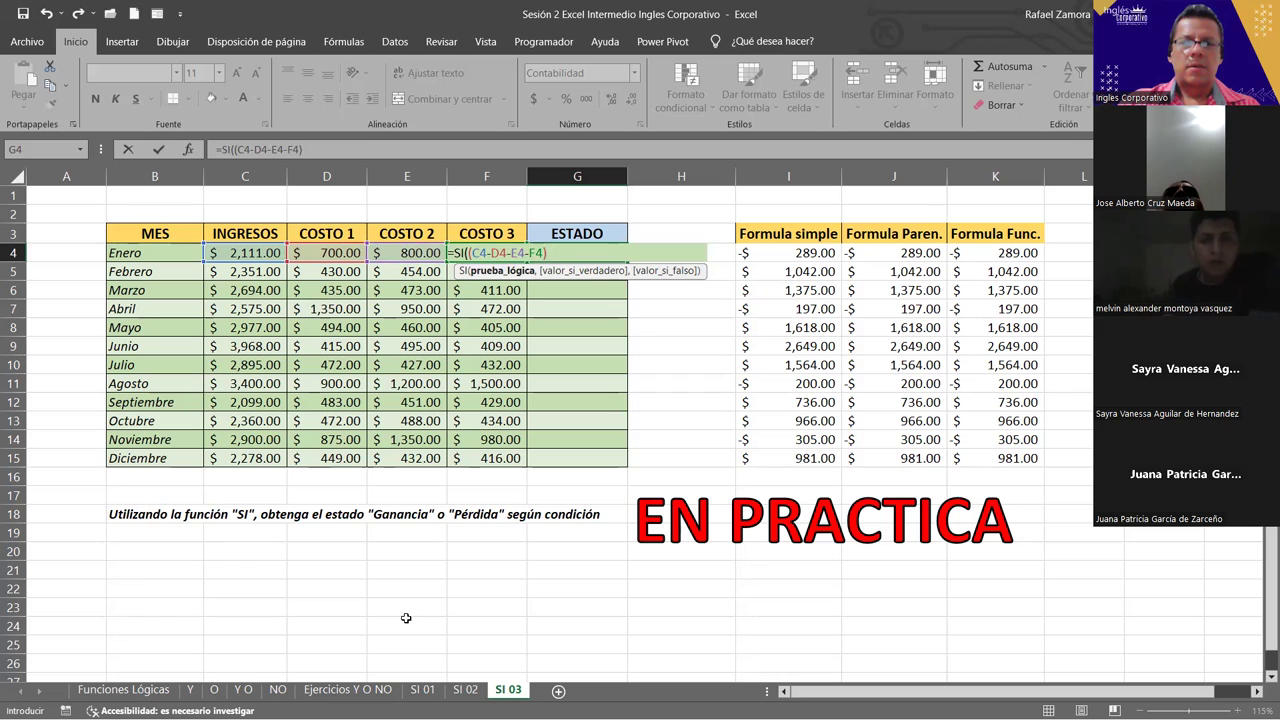
Complete the G4 logical test with >0 and enter "Ganancia" as the value if true
{"action": "left_click", "coordinate": [293, 6]}
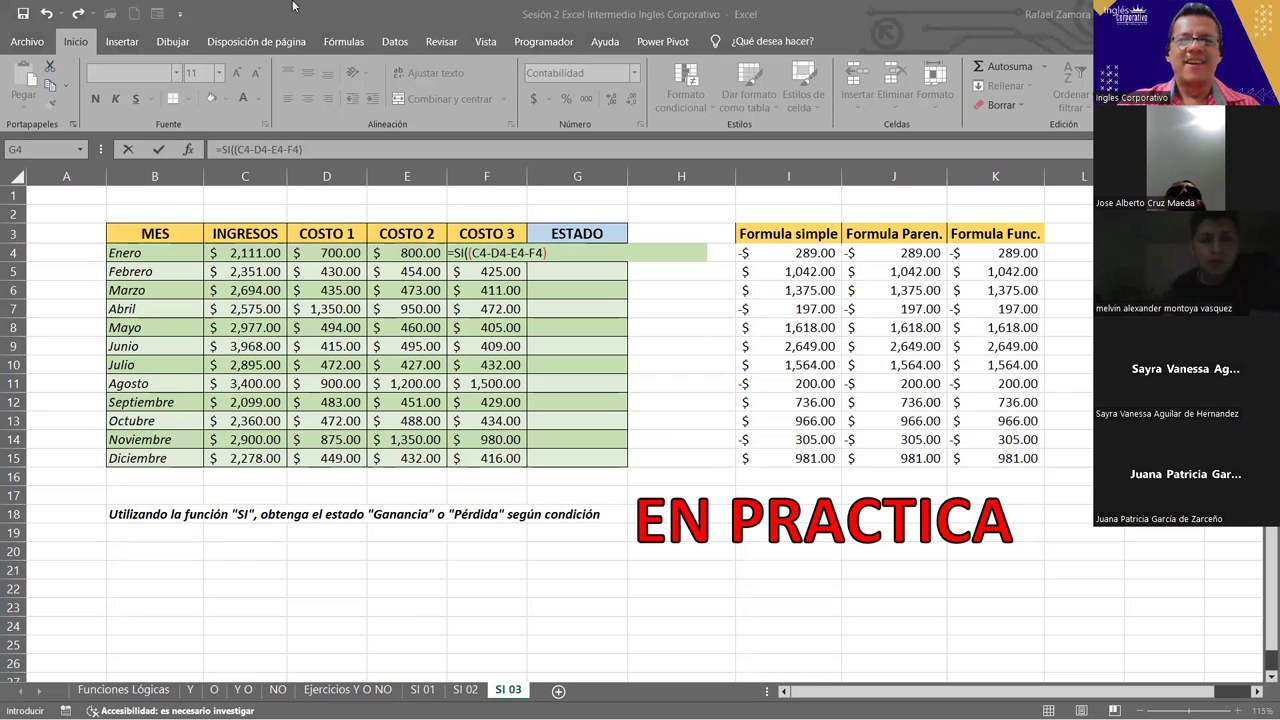
{"action": "left_click", "coordinate": [569, 255]}
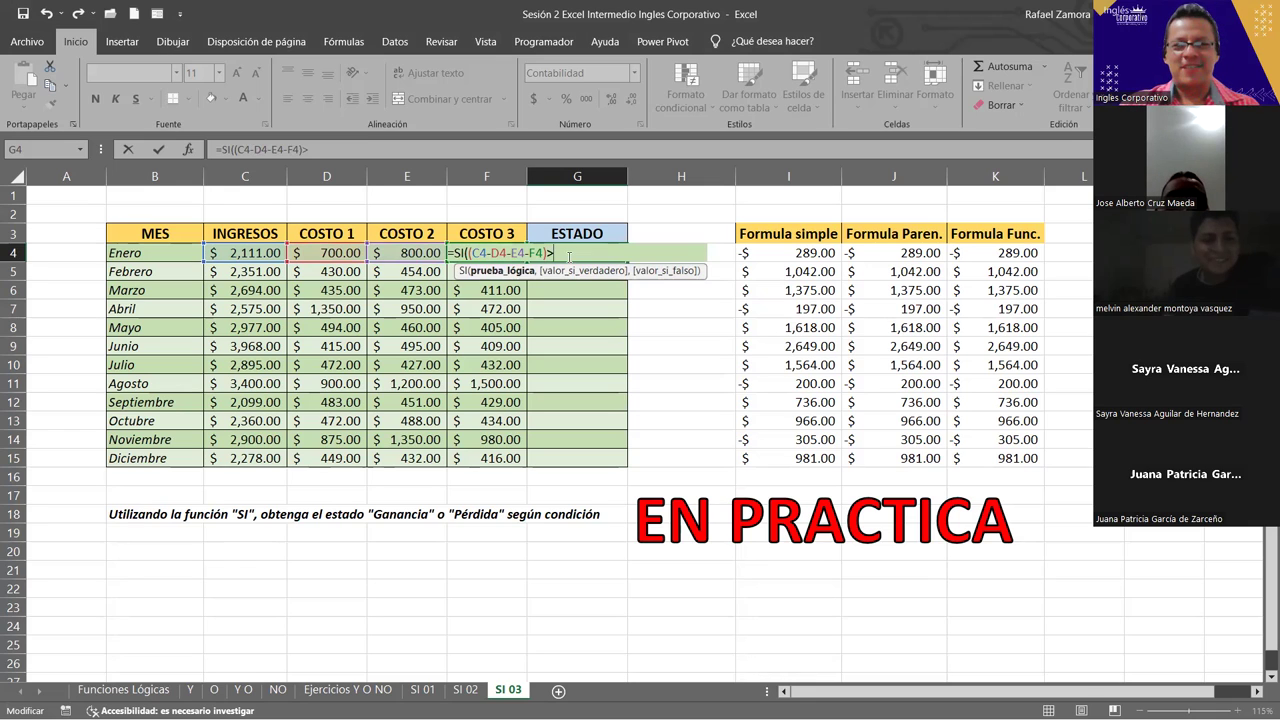
{"action": "type", "text": "0"}
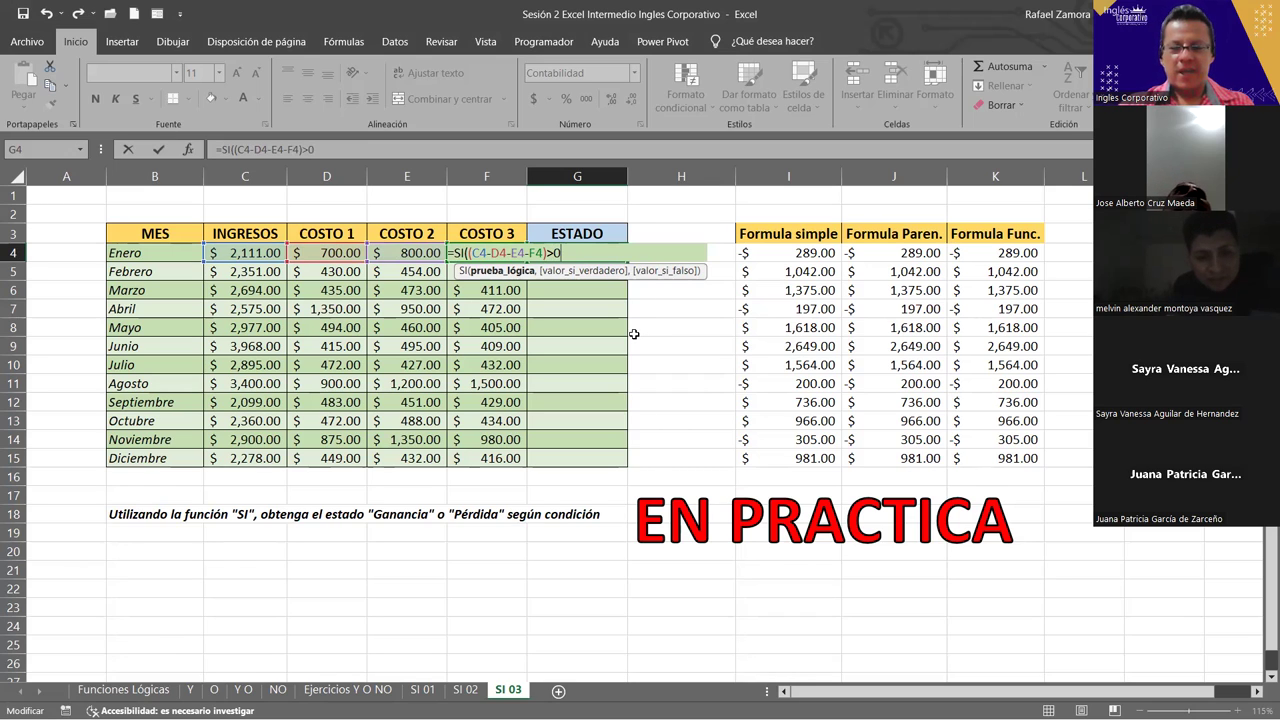
{"action": "type", "text": ","}
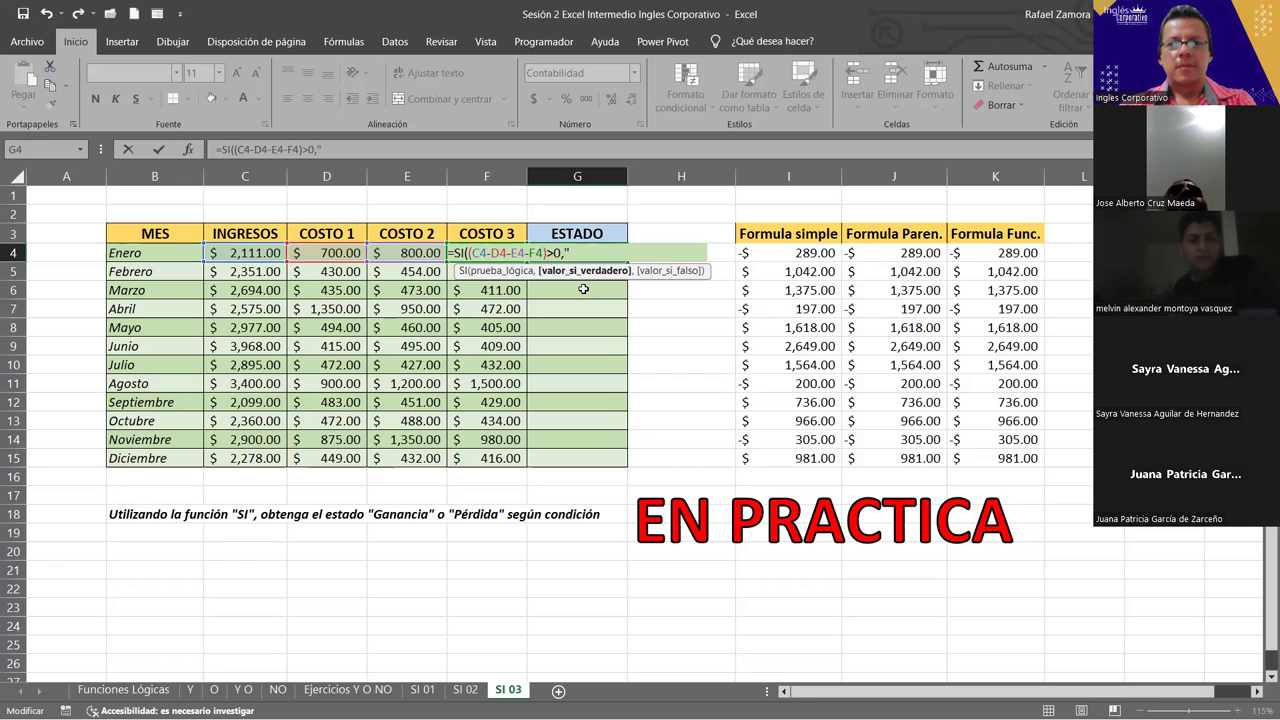
{"action": "type", "text": "nancia\""}
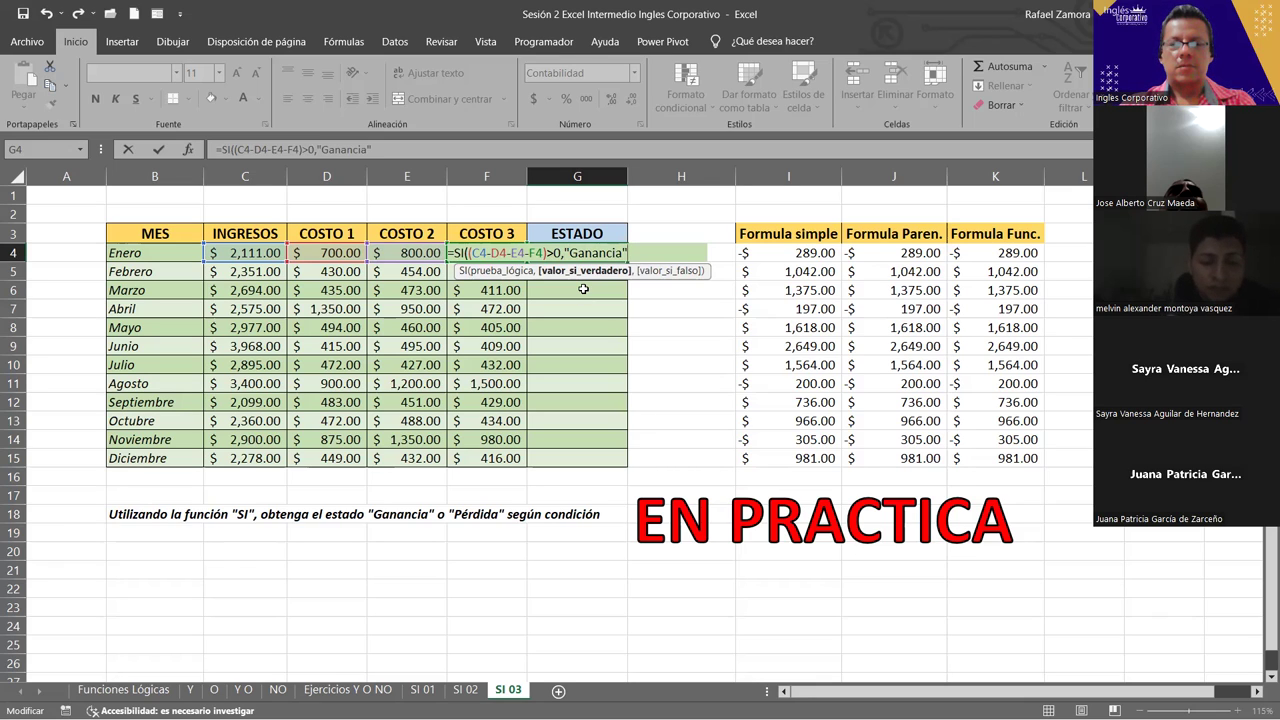
{"action": "type", "text": ","}
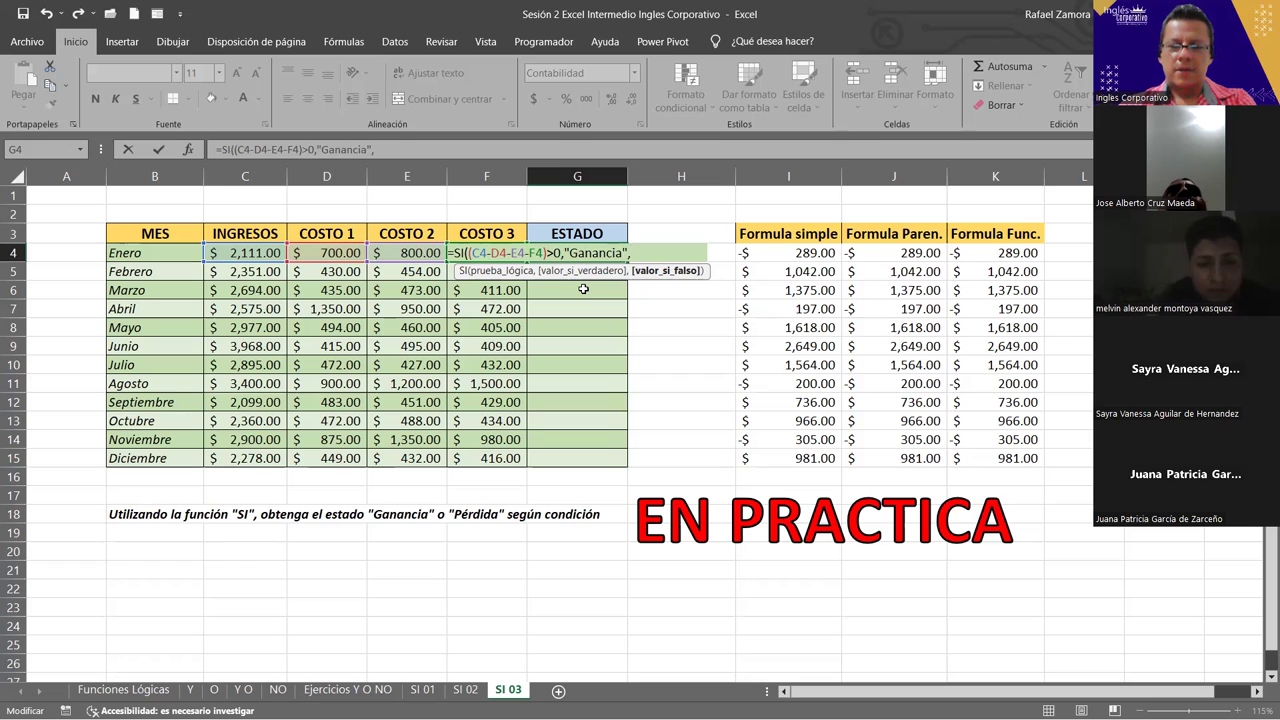
Enter "Pérdida" as the value if false and finish the SI formula in G4
{"action": "type", "text": "\"P[erdida\""}
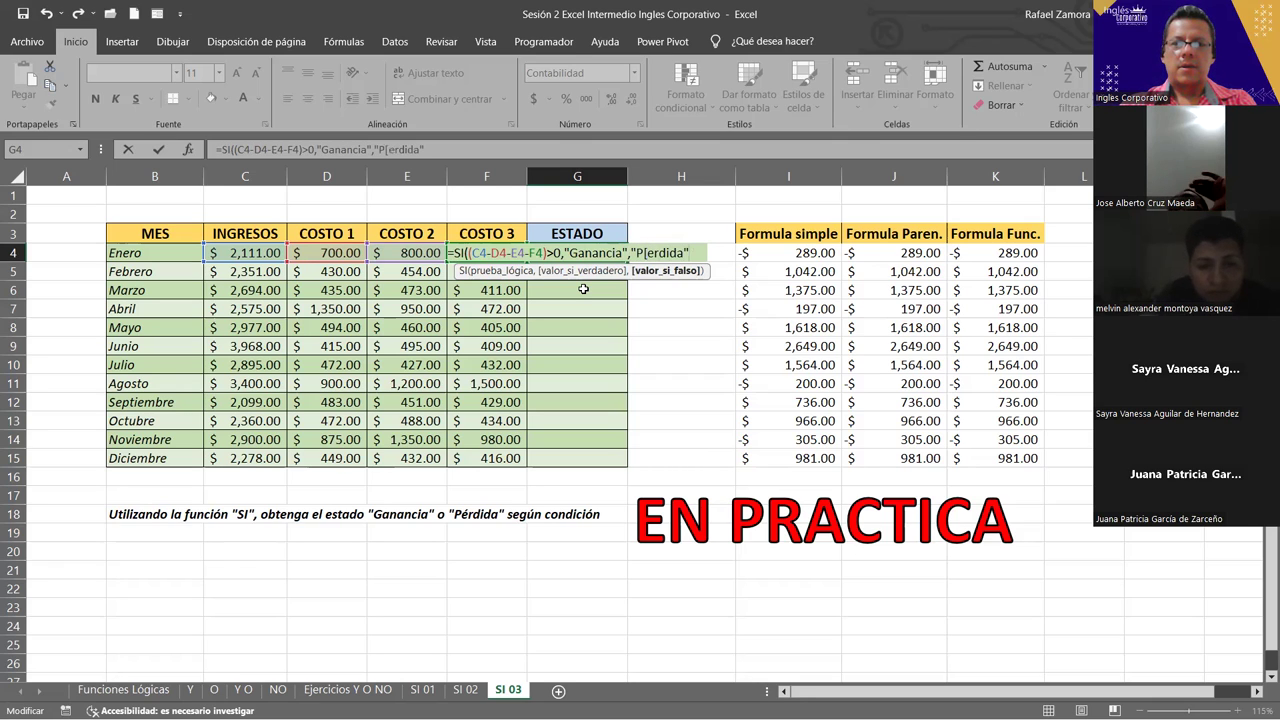
{"action": "key", "text": "BackSpace"}
{"action": "key", "text": "BackSpace"}
{"action": "key", "text": "BackSpace"}
{"action": "key", "text": "BackSpace"}
{"action": "key", "text": "BackSpace"}
{"action": "key", "text": "BackSpace"}
{"action": "key", "text": "BackSpace"}
{"action": "key", "text": "BackSpace"}
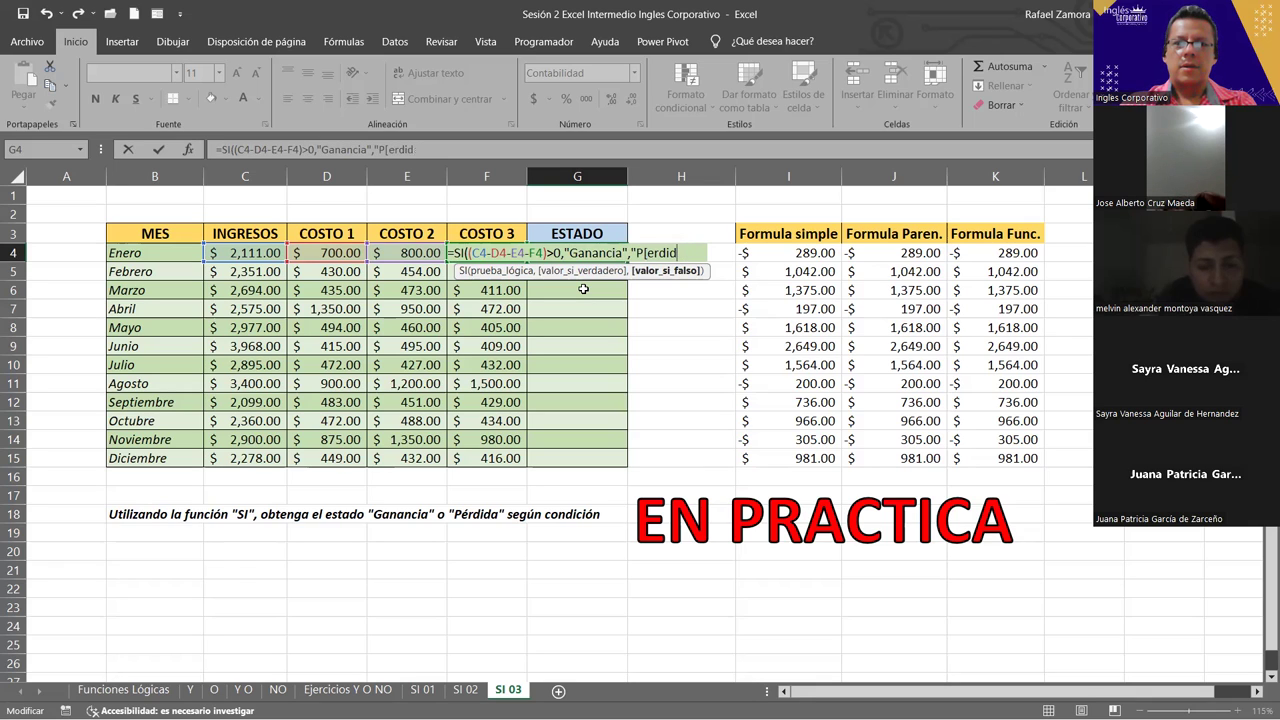
{"action": "type", "text": "érdida"}
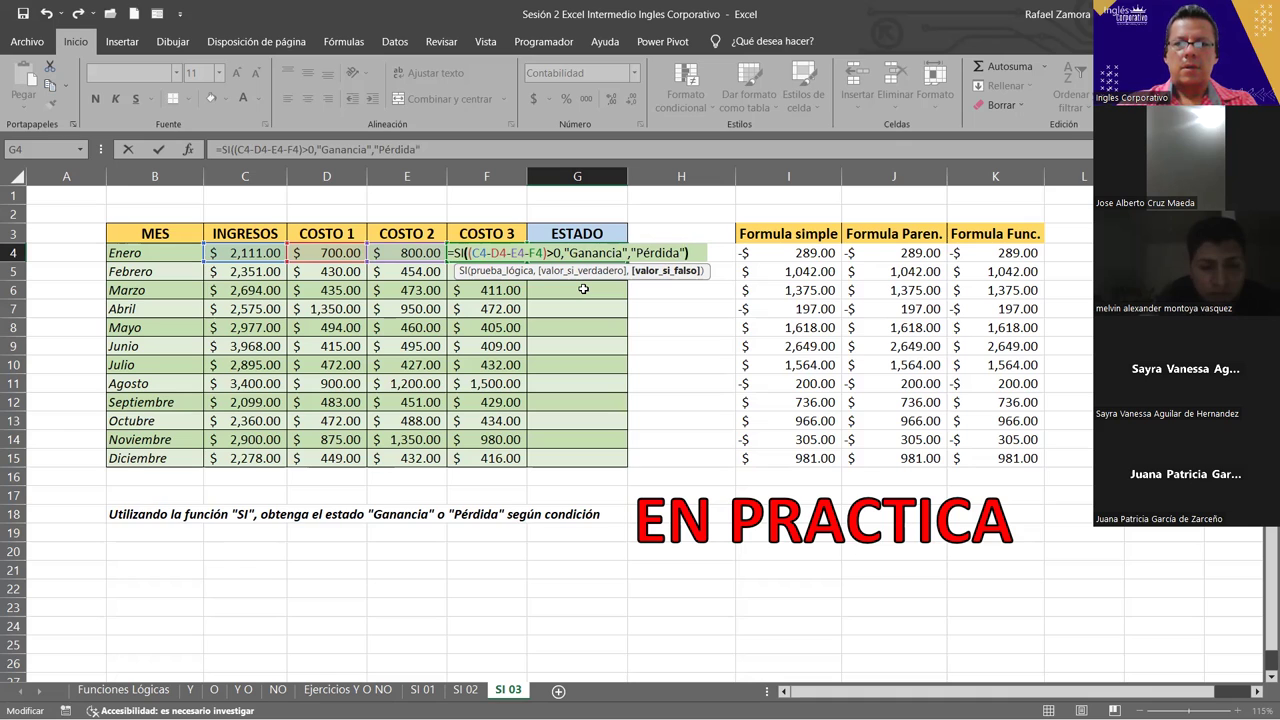
{"action": "key", "text": "Return"}
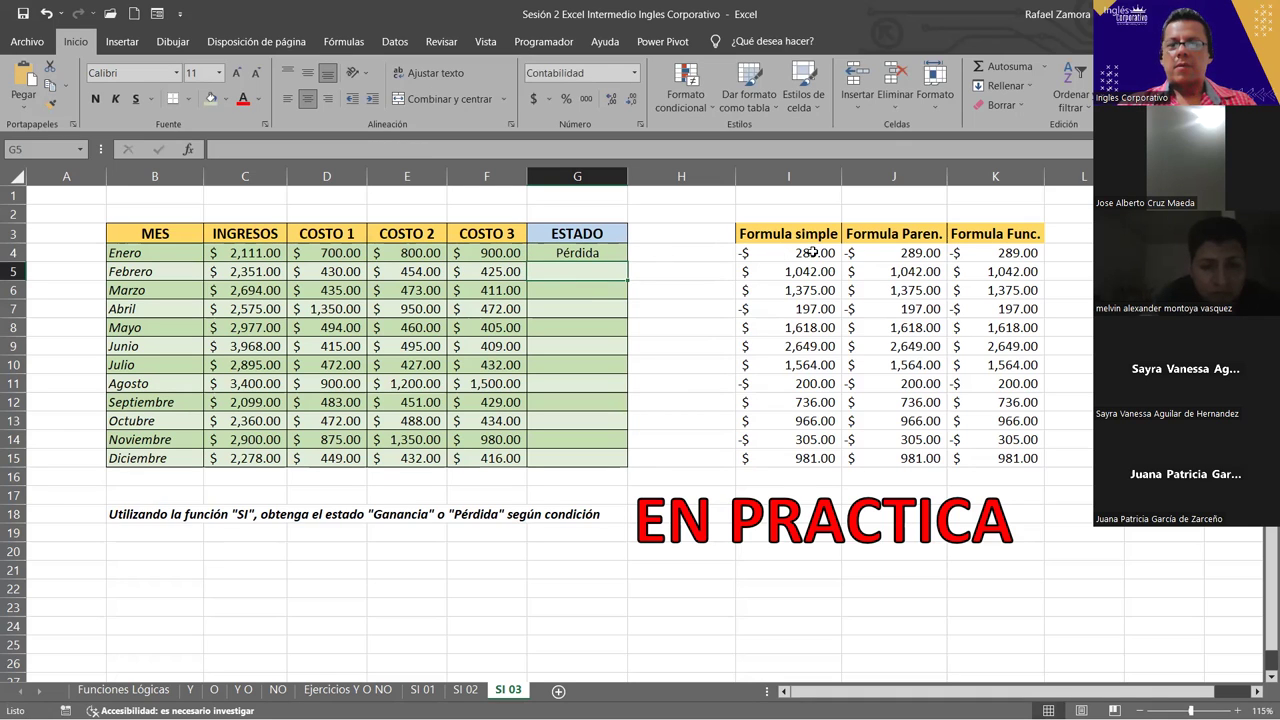
Fill the SI formula from G4 down to G15 and select the Enero and Agosto results together
{"action": "left_click", "coordinate": [612, 254]}
{"action": "left_click_drag", "start_coordinate": [624, 262], "coordinate": [628, 464]}
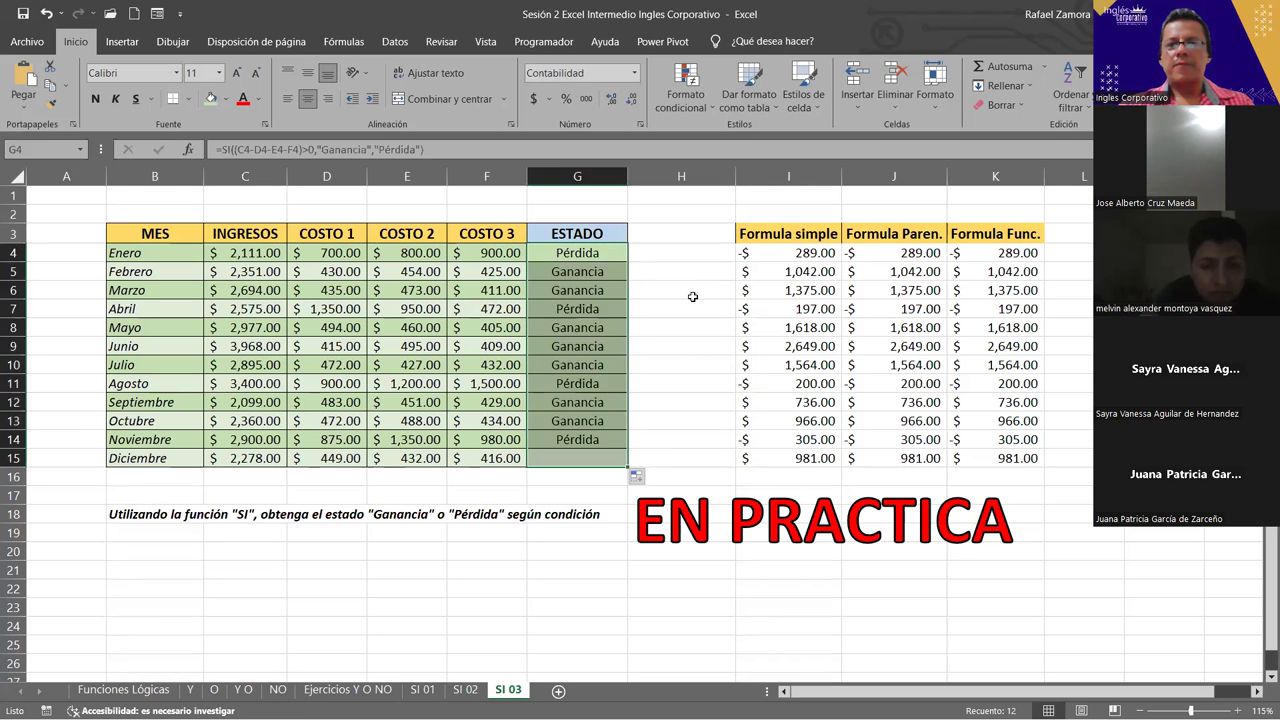
{"action": "left_click", "coordinate": [590, 253]}
{"action": "left_click", "coordinate": [593, 386], "text": "ctrl"}
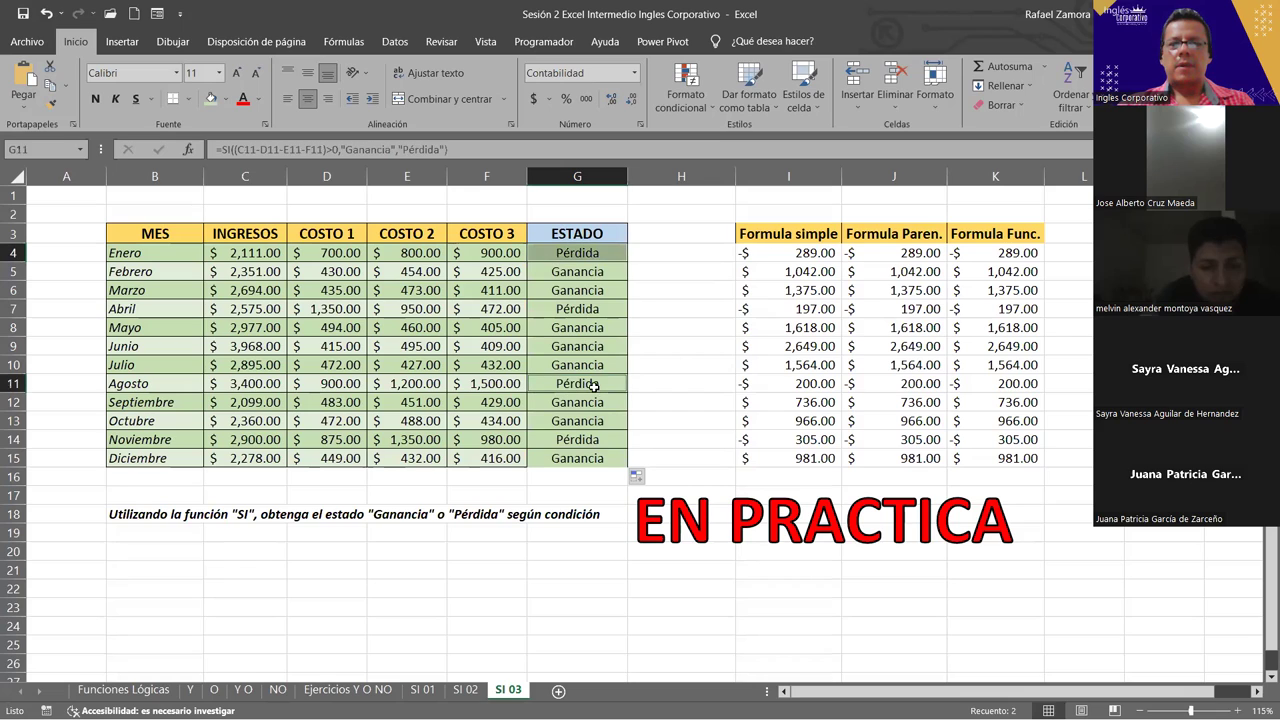
Select the Pérdida results for Abril and Noviembre together with those already selected in the ESTADO column, then clear the selection
{"action": "left_click", "coordinate": [614, 312], "text": "ctrl"}
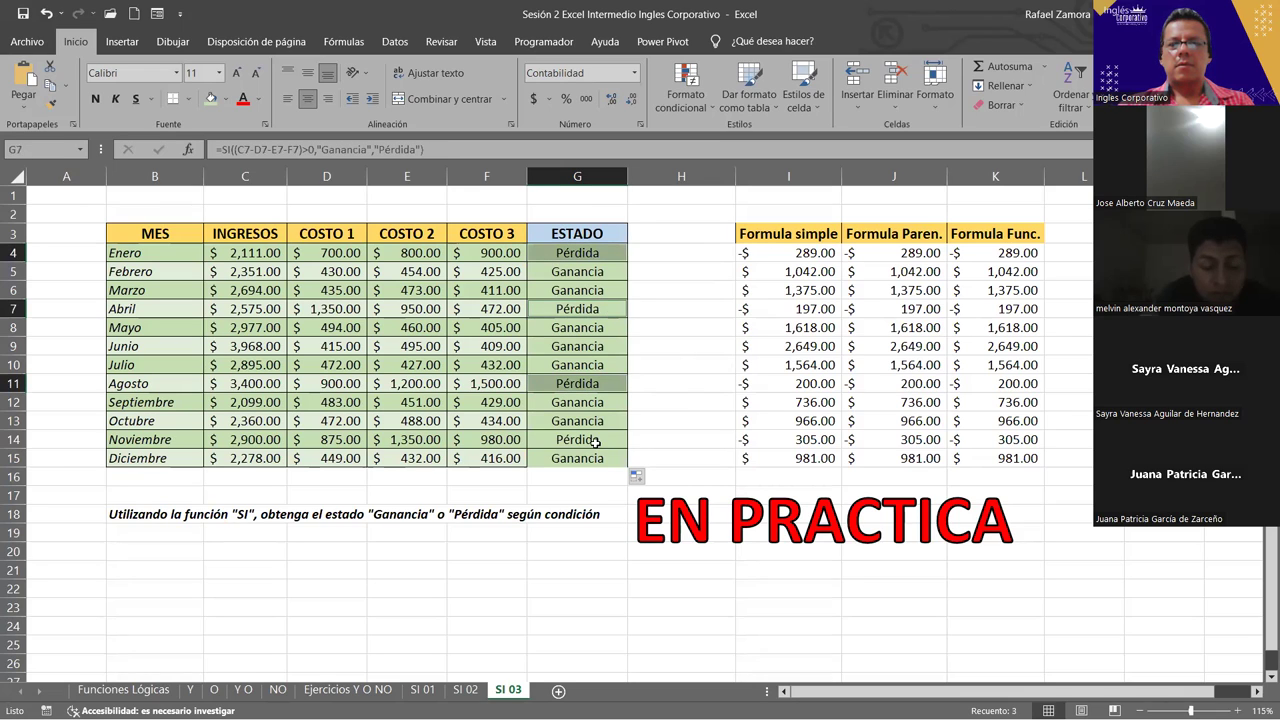
{"action": "left_click", "coordinate": [595, 442], "text": "ctrl"}
{"action": "left_click", "coordinate": [594, 512], "text": "ctrl"}
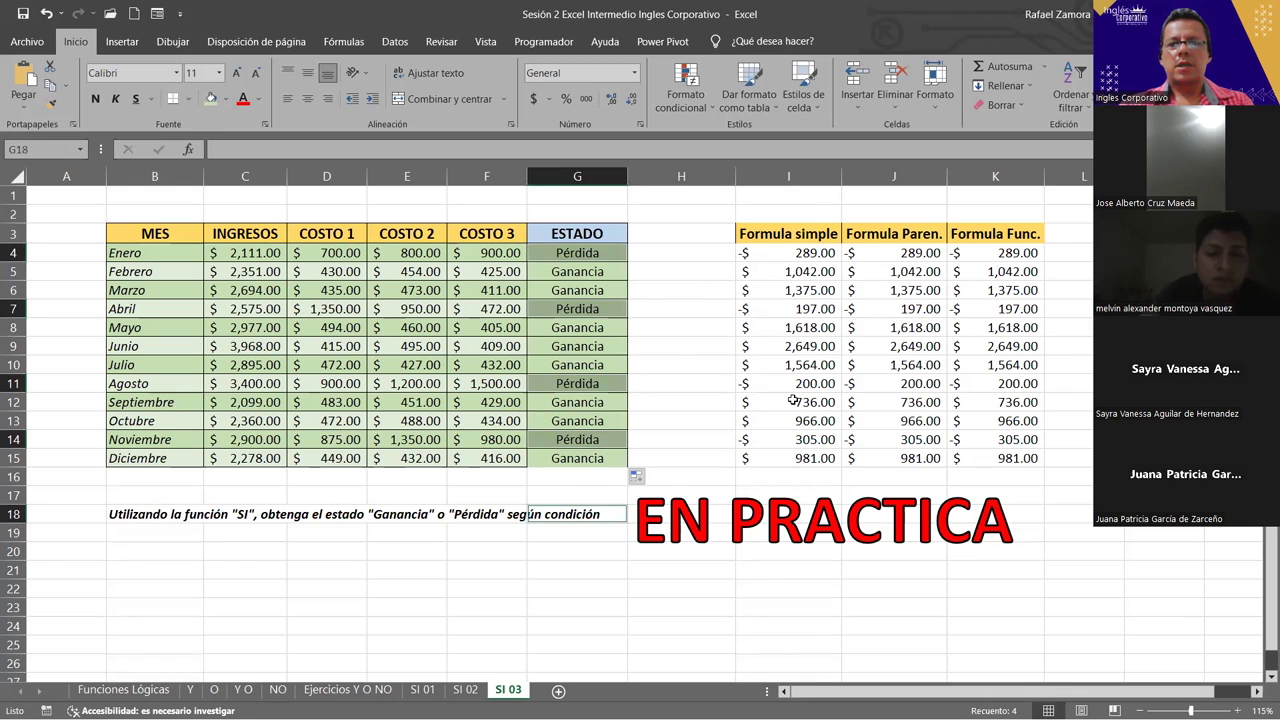
{"action": "left_click", "coordinate": [658, 400]}
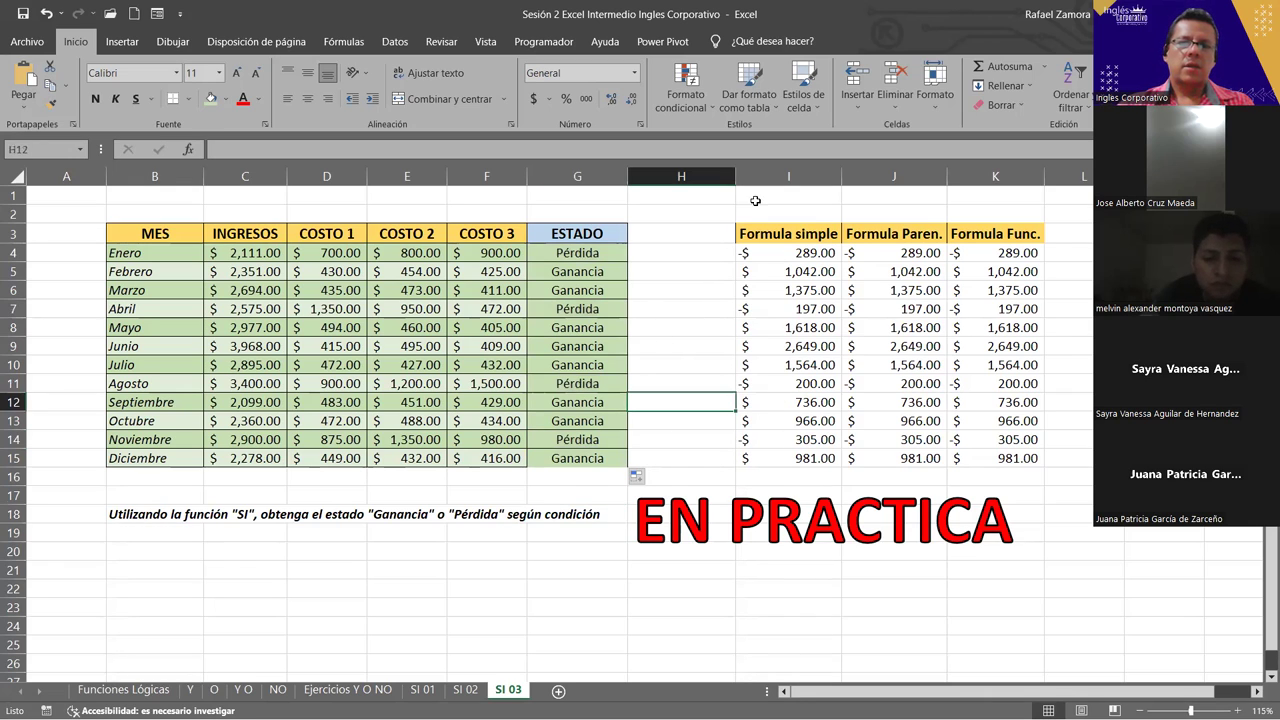
Insert a blank column before the Formula simple column
{"action": "left_click", "coordinate": [753, 172]}
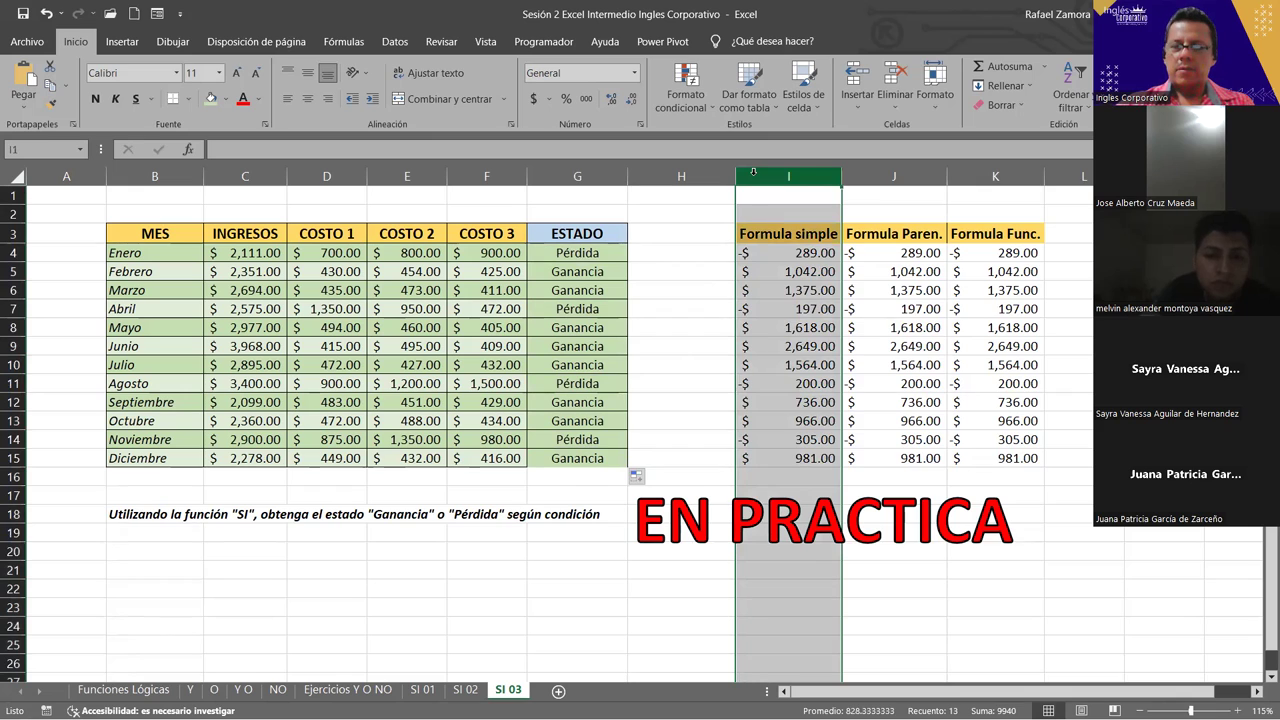
{"action": "key", "text": "ctrl+plus"}
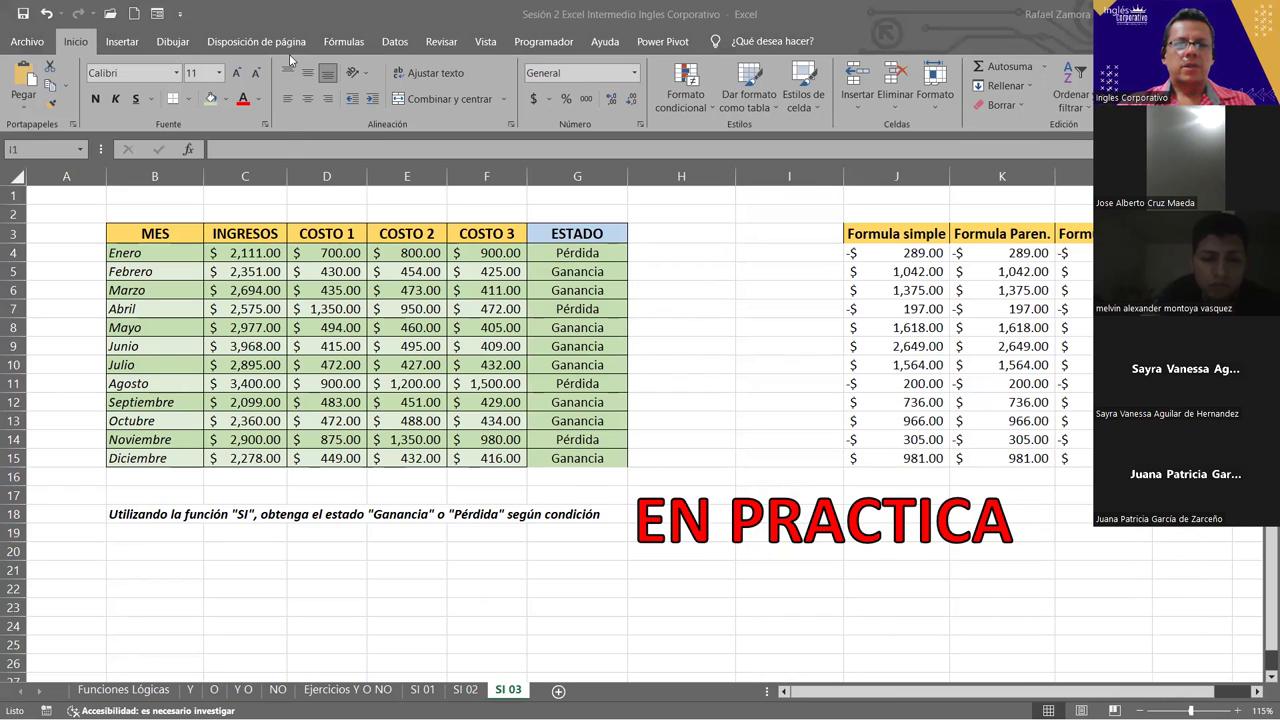
Start an SI formula in H4 that tests Enero's income against its summed costs, entered as =SI((C4>D4+E4+F4, with a double opening parenthesis
{"action": "left_click", "coordinate": [694, 256]}
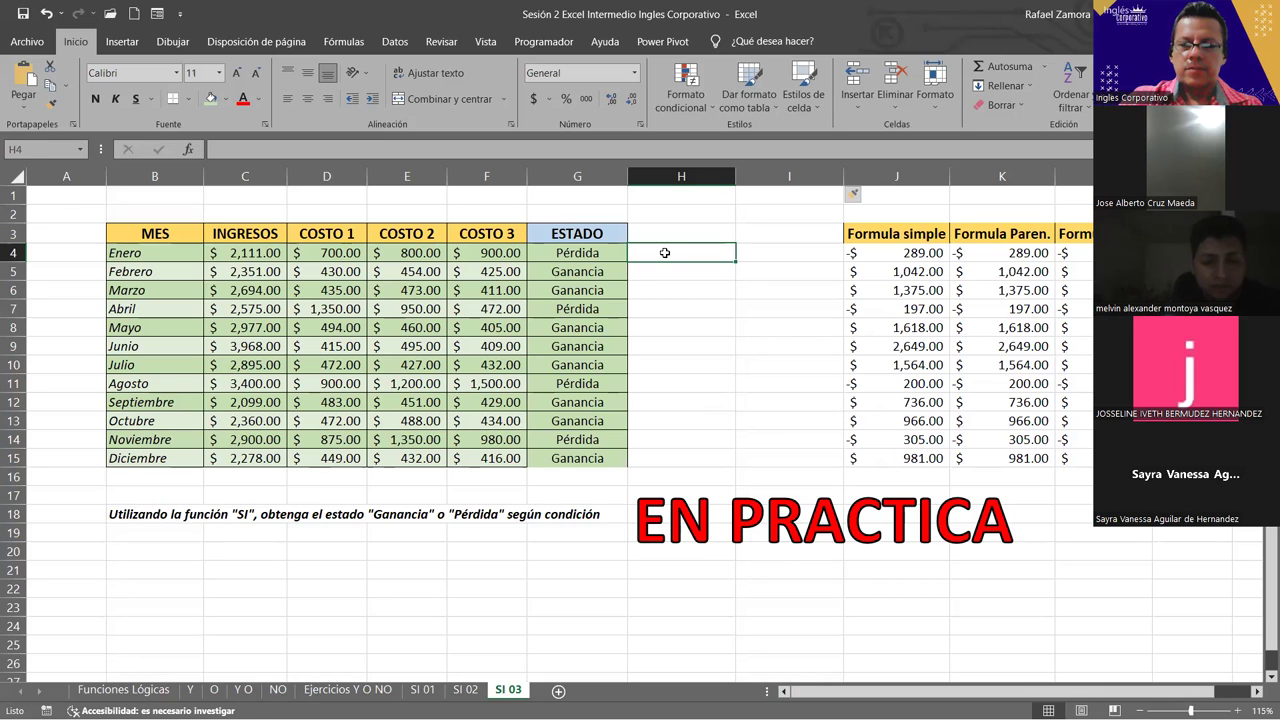
{"action": "type", "text": "="}
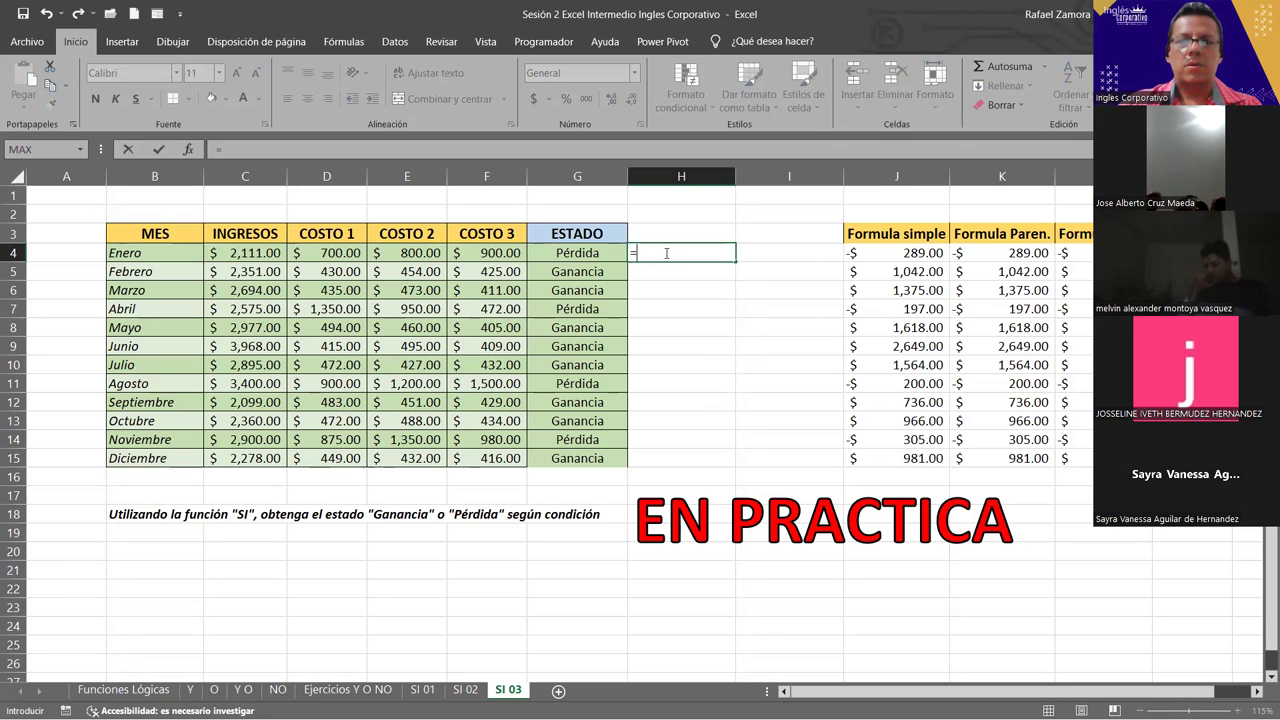
{"action": "type", "text": "SI("}
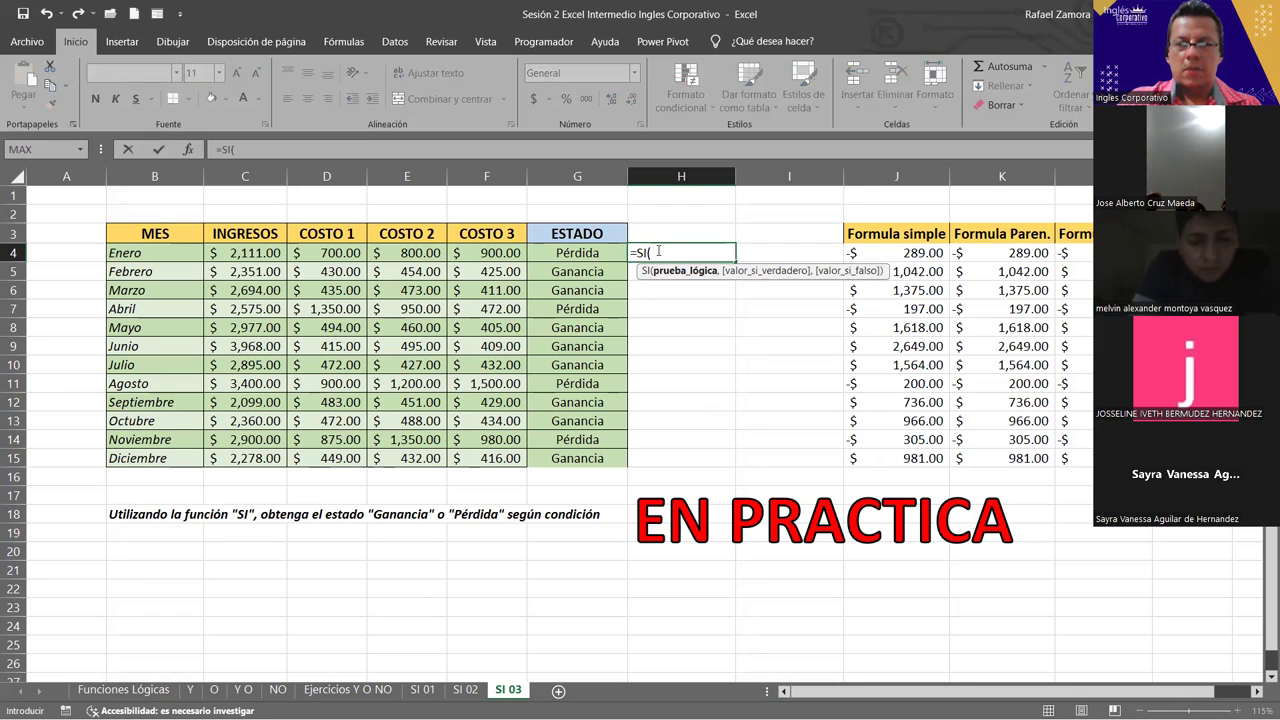
{"action": "type", "text": "("}
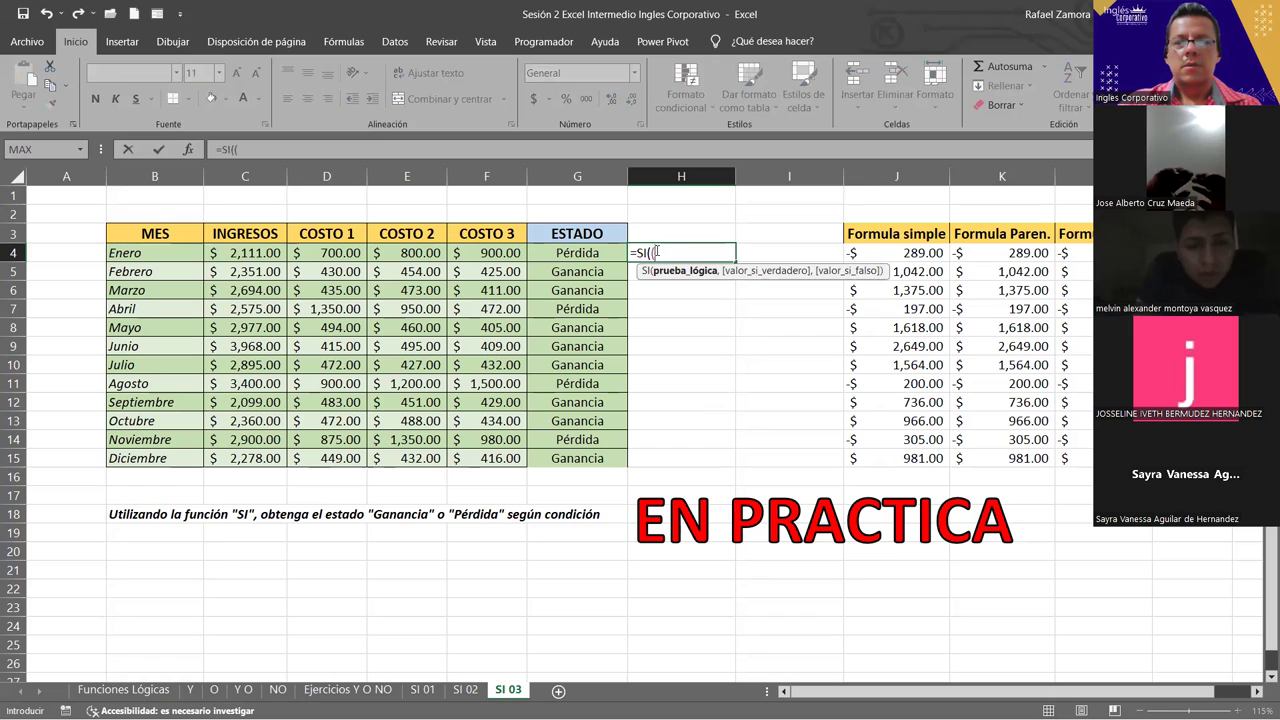
{"action": "left_click", "coordinate": [248, 253]}
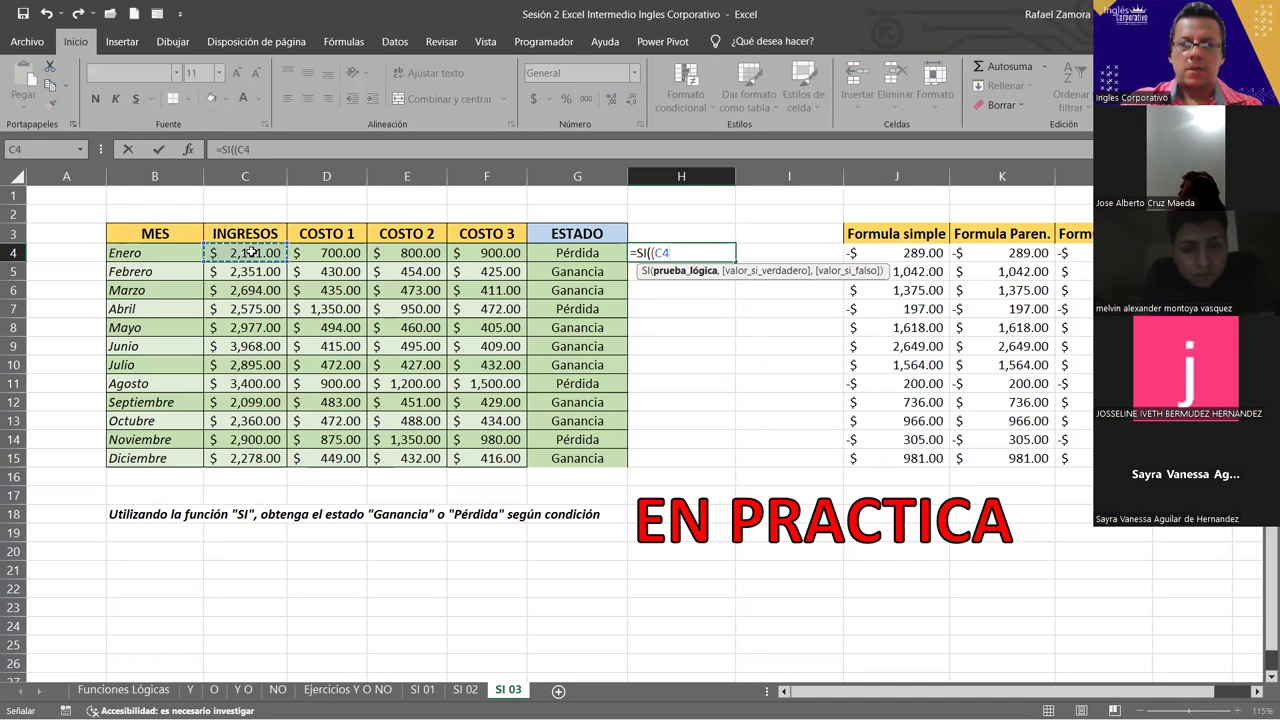
{"action": "type", "text": ":"}
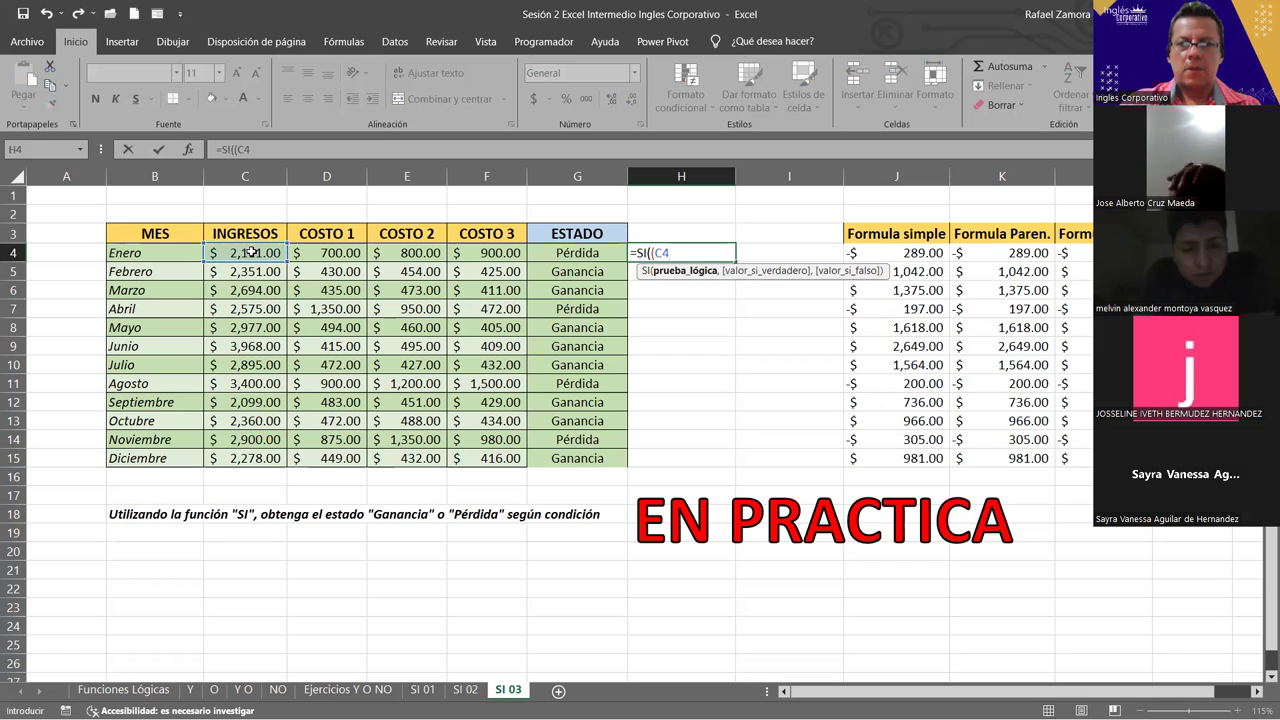
{"action": "key", "text": "BackSpace"}
{"action": "type", "text": ">"}
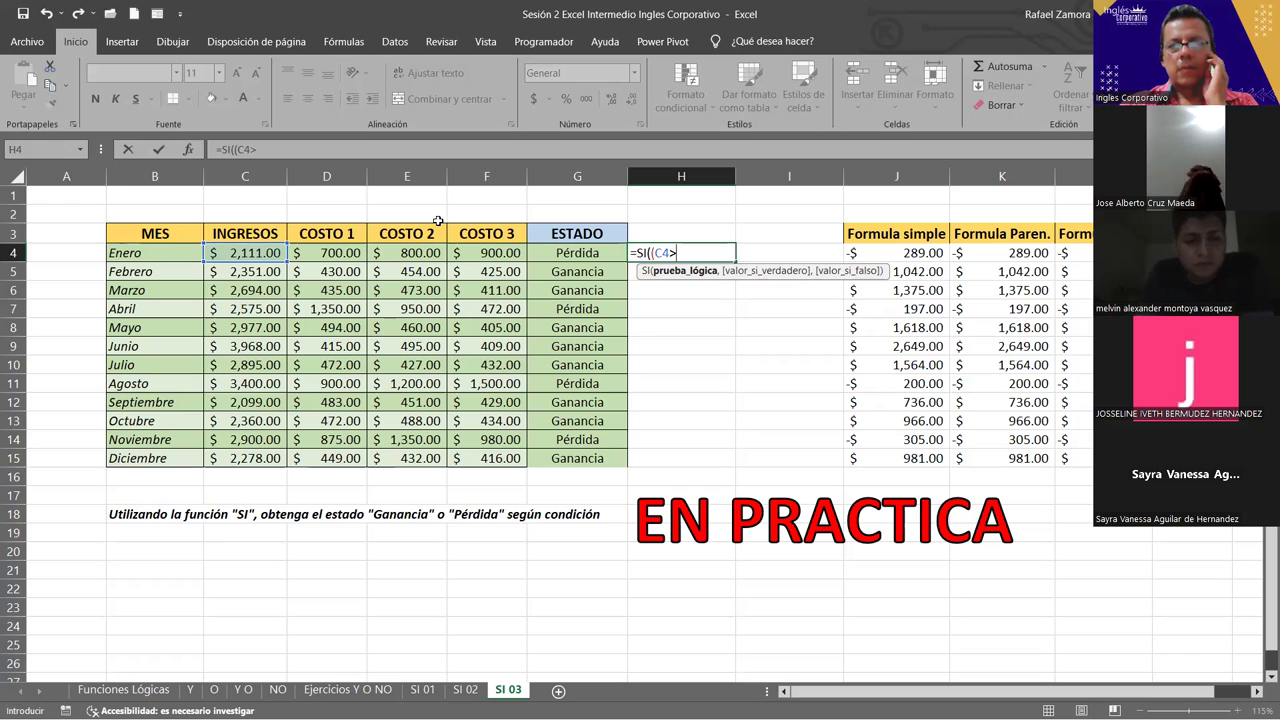
{"action": "left_click", "coordinate": [333, 253]}
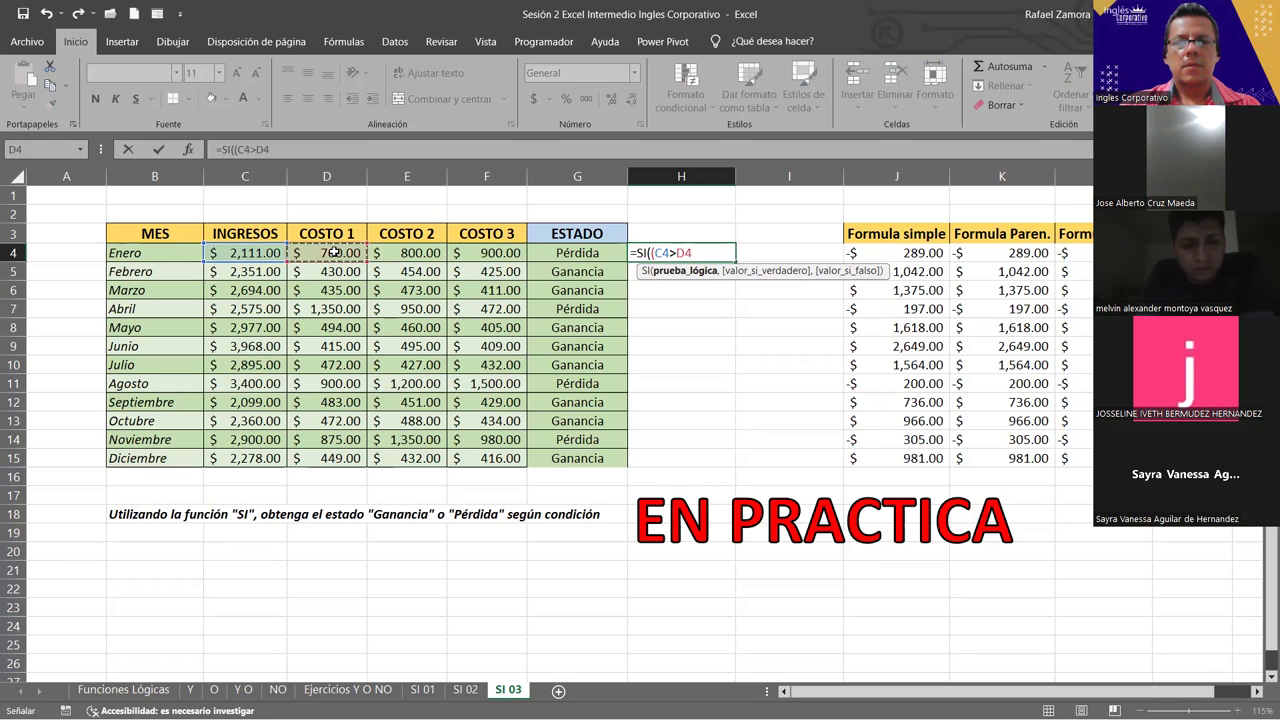
{"action": "type", "text": "+"}
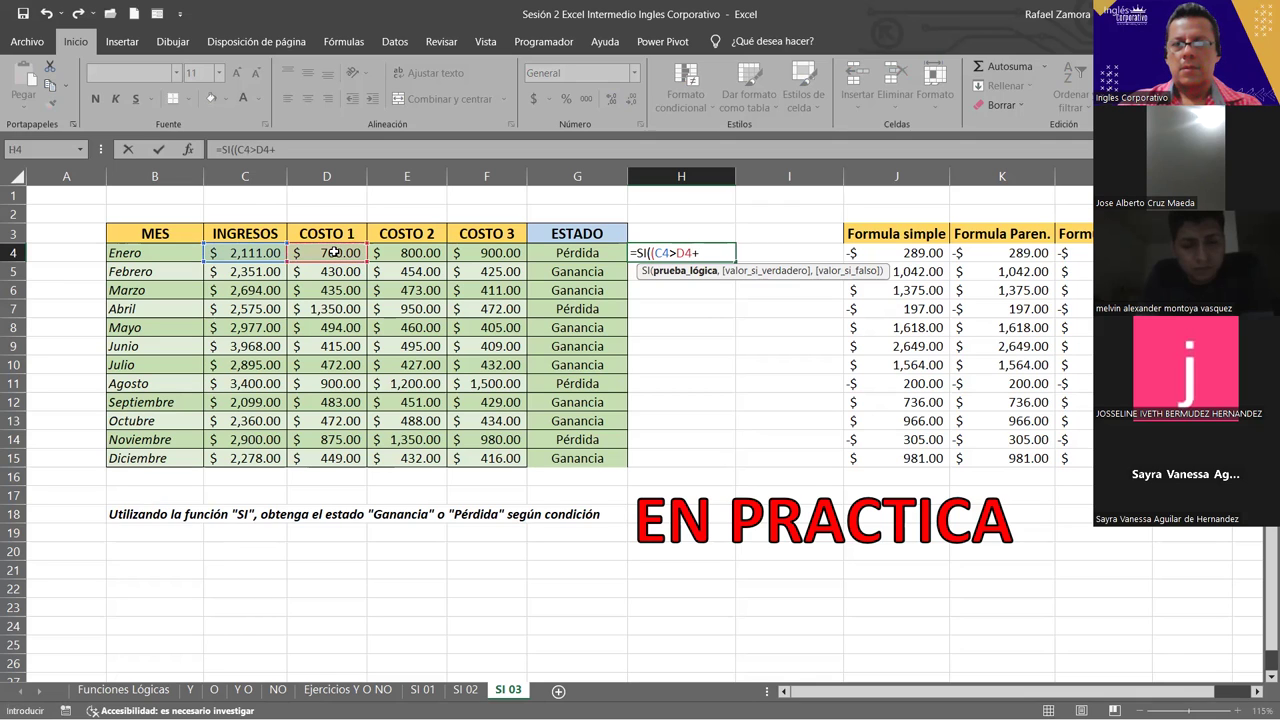
{"action": "left_click", "coordinate": [396, 254]}
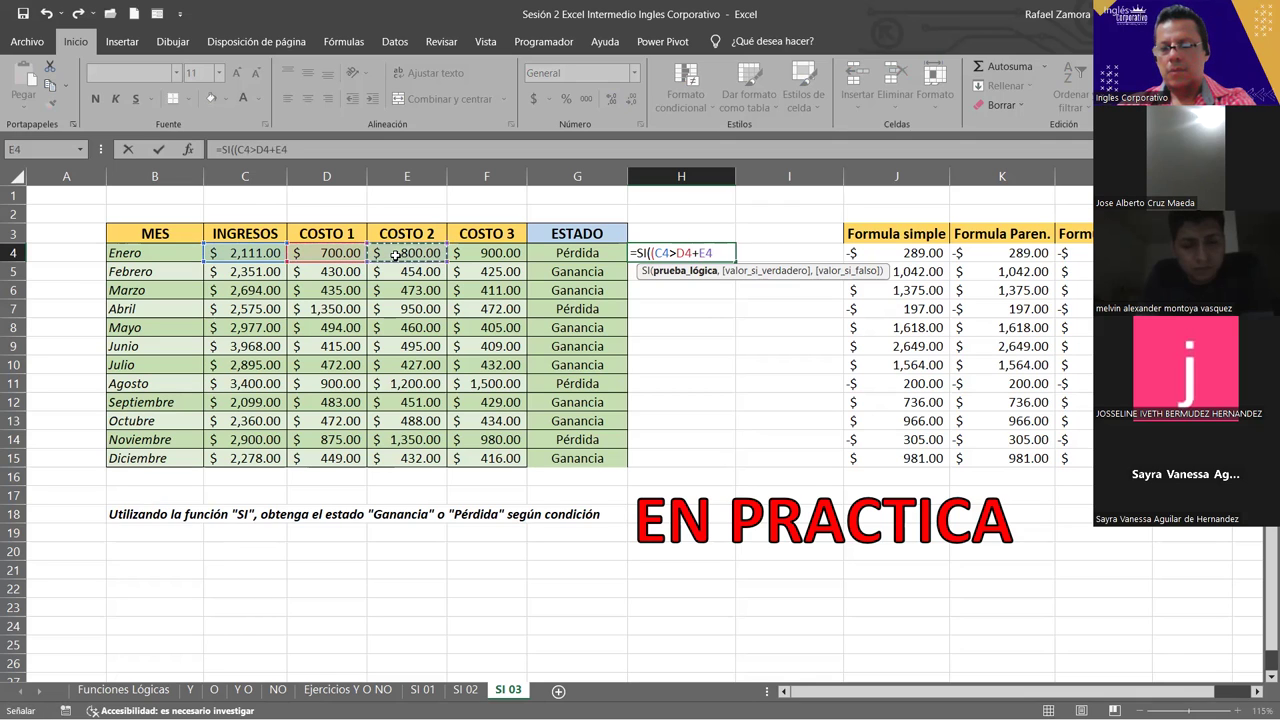
{"action": "type", "text": "+"}
{"action": "left_click", "coordinate": [488, 253]}
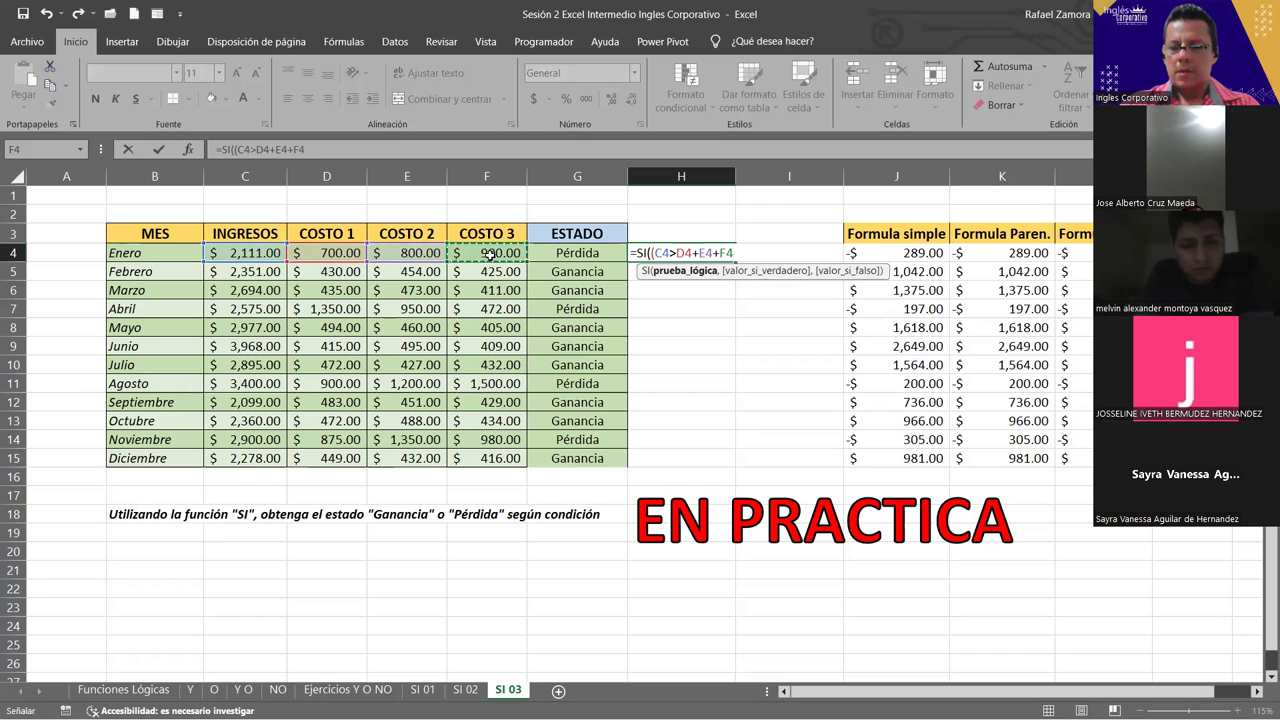
{"action": "type", "text": ","}
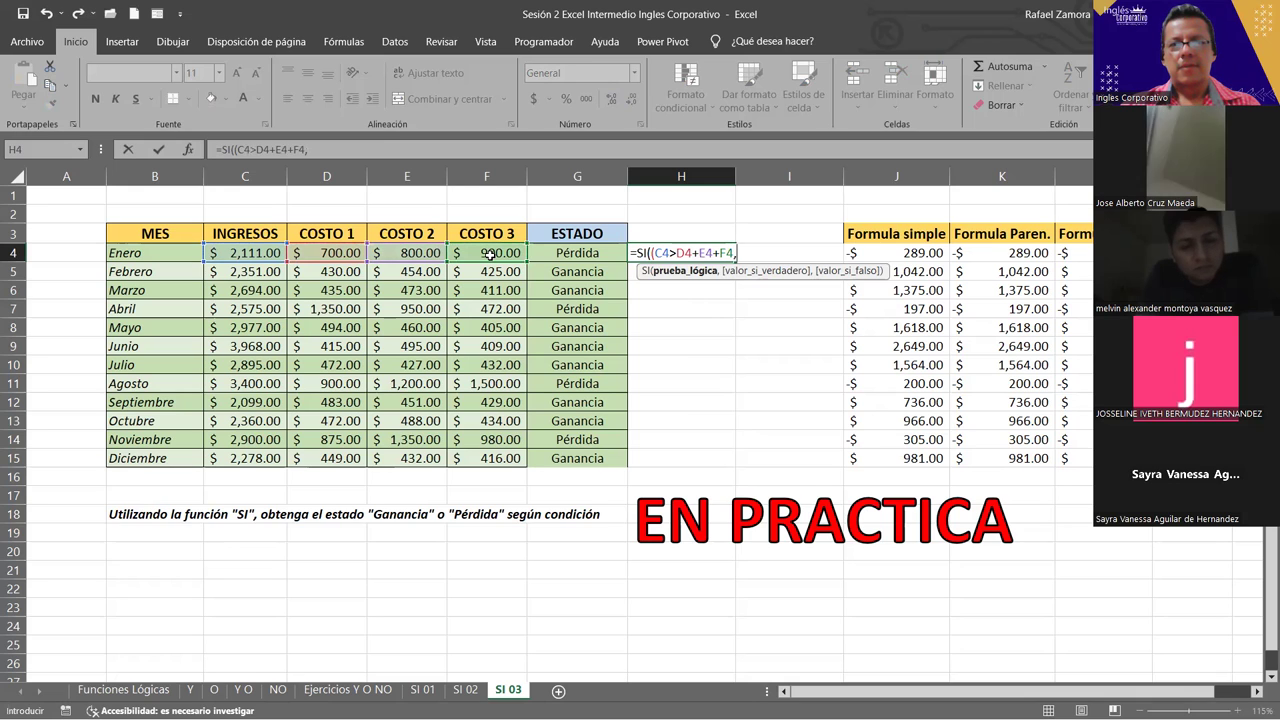
Add "Ganancia" as the true result and "Perdida" as the false result of the H4 formula, and add a closing parenthesis
{"action": "type", "text": "\""}
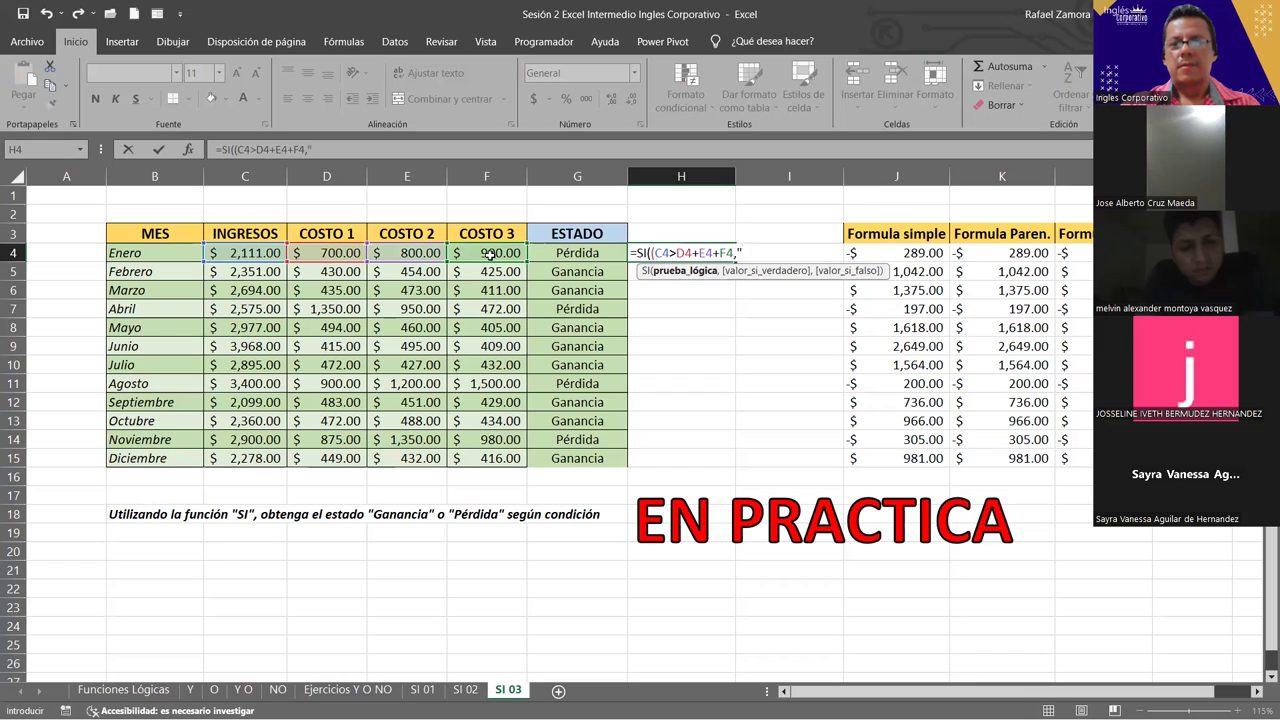
{"action": "type", "text": "Ganacia"}
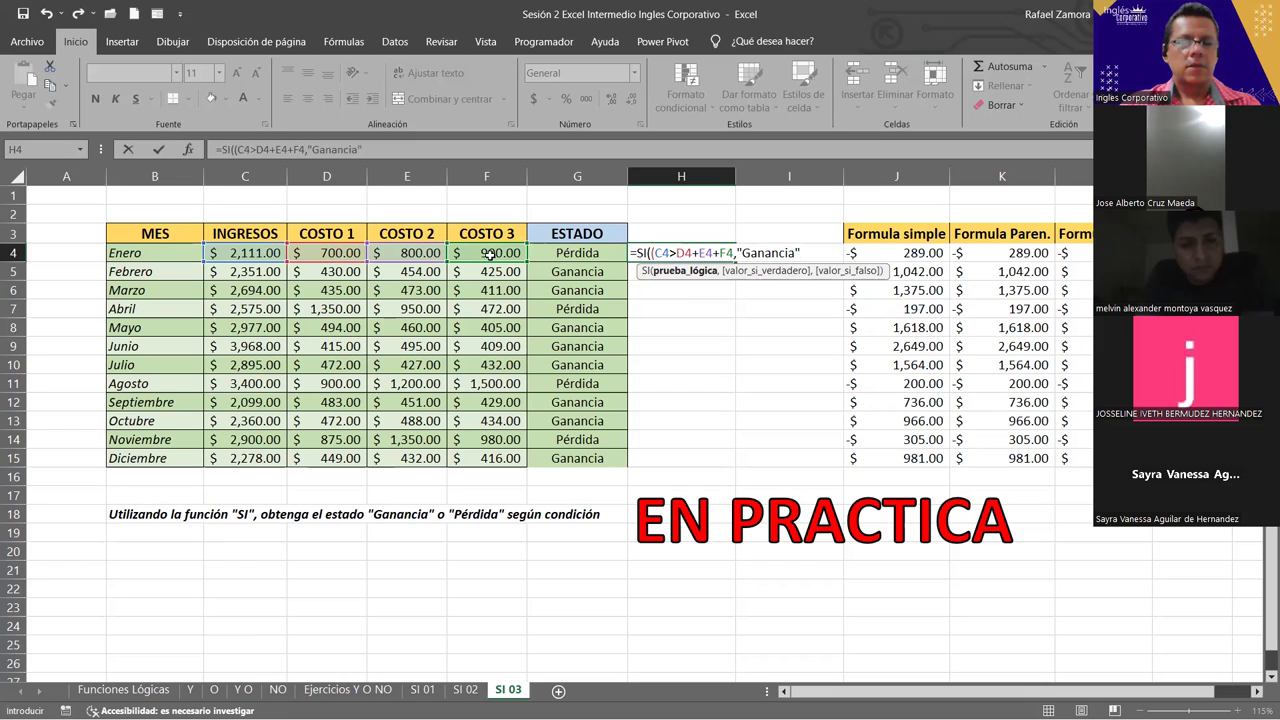
{"action": "type", "text": ","}
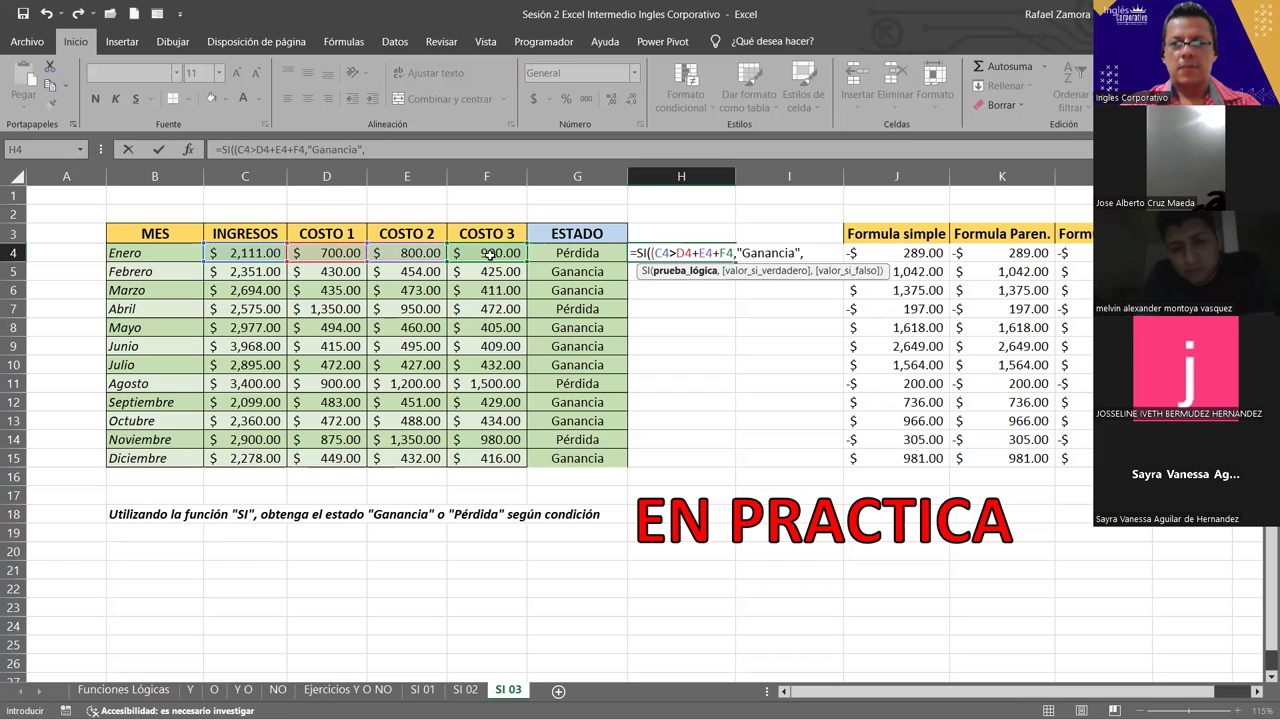
{"action": "type", "text": "\""}
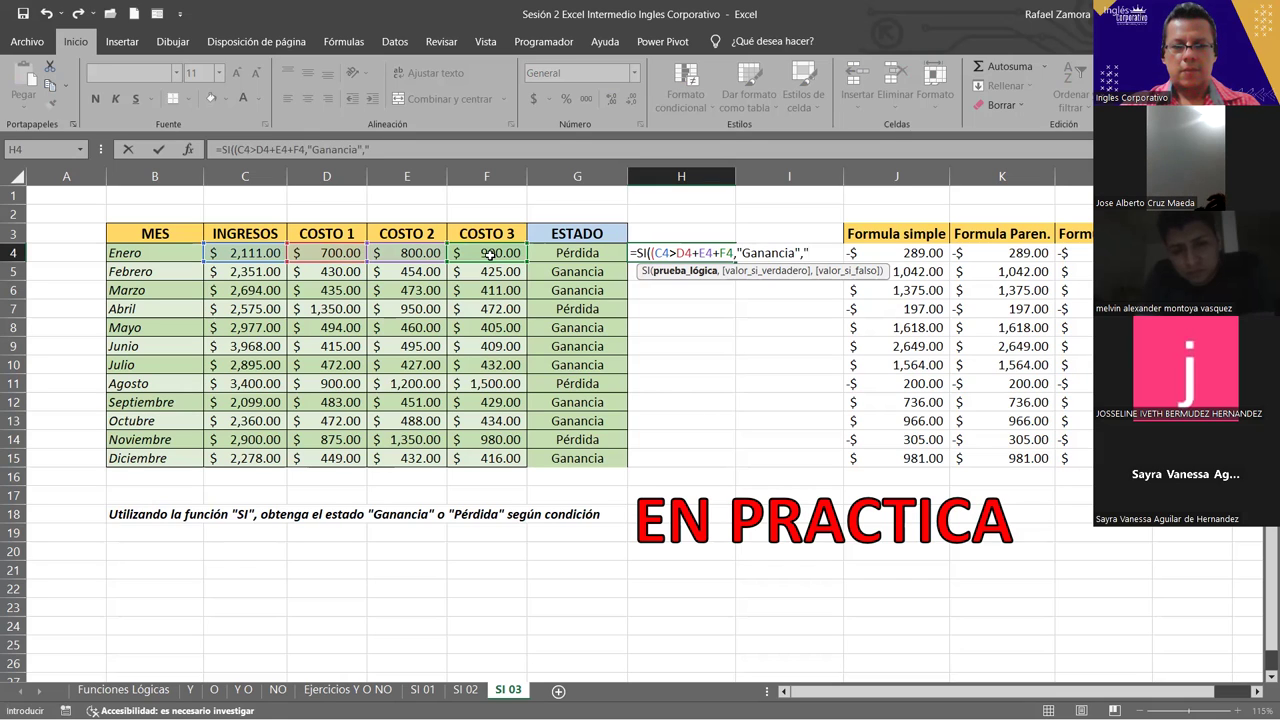
{"action": "type", "text": "Perdfida"}
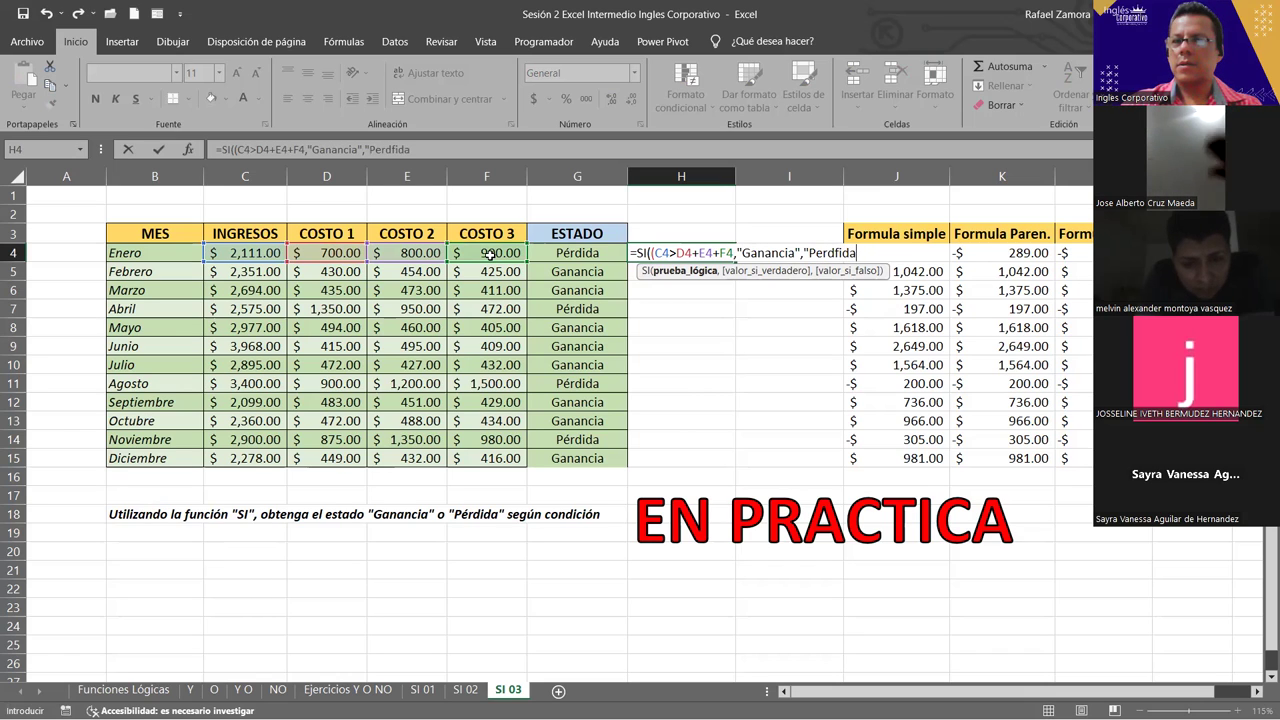
{"action": "key", "text": "BackSpace"}
{"action": "key", "text": "BackSpace"}
{"action": "key", "text": "BackSpace"}
{"action": "key", "text": "BackSpace"}
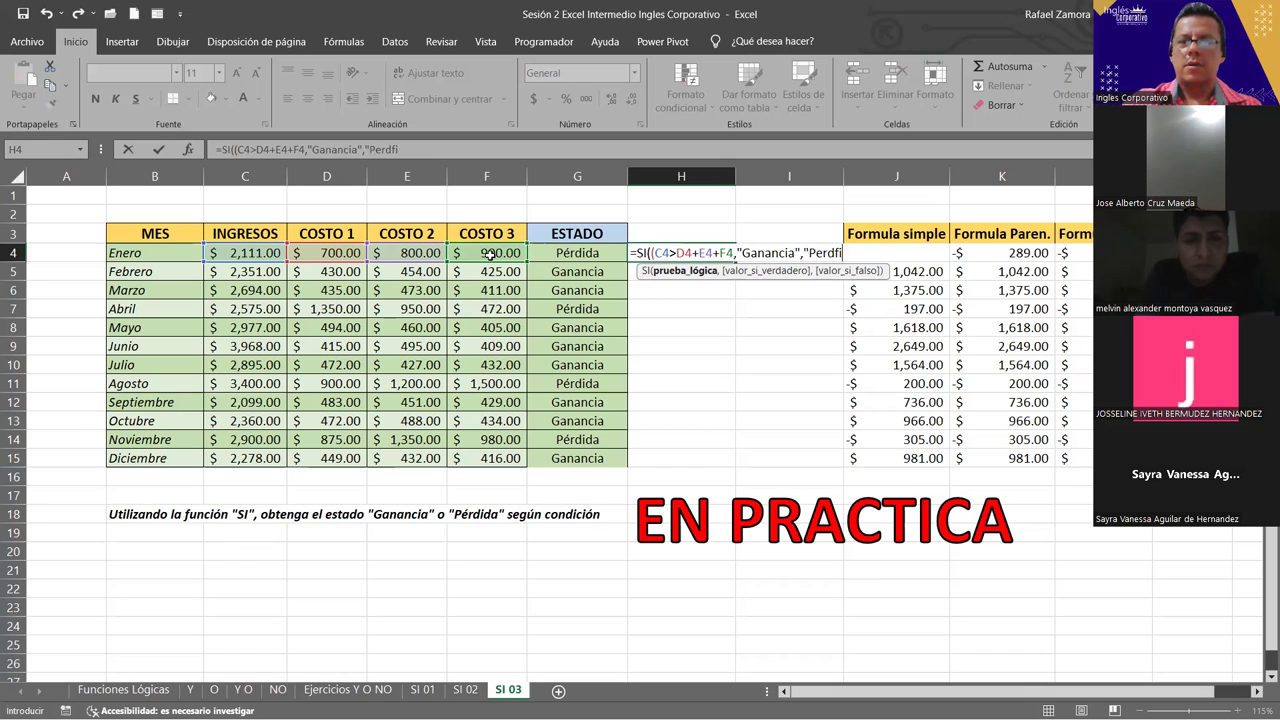
{"action": "type", "text": "ida"}
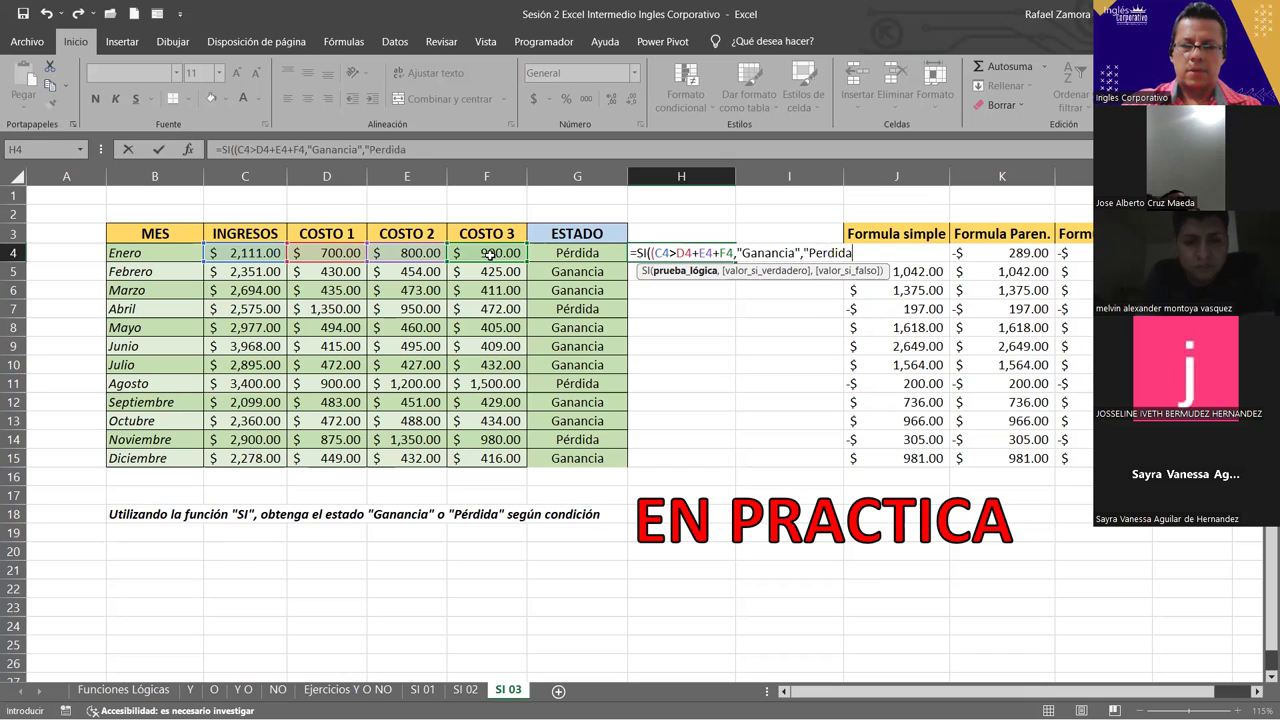
{"action": "type", "text": "\""}
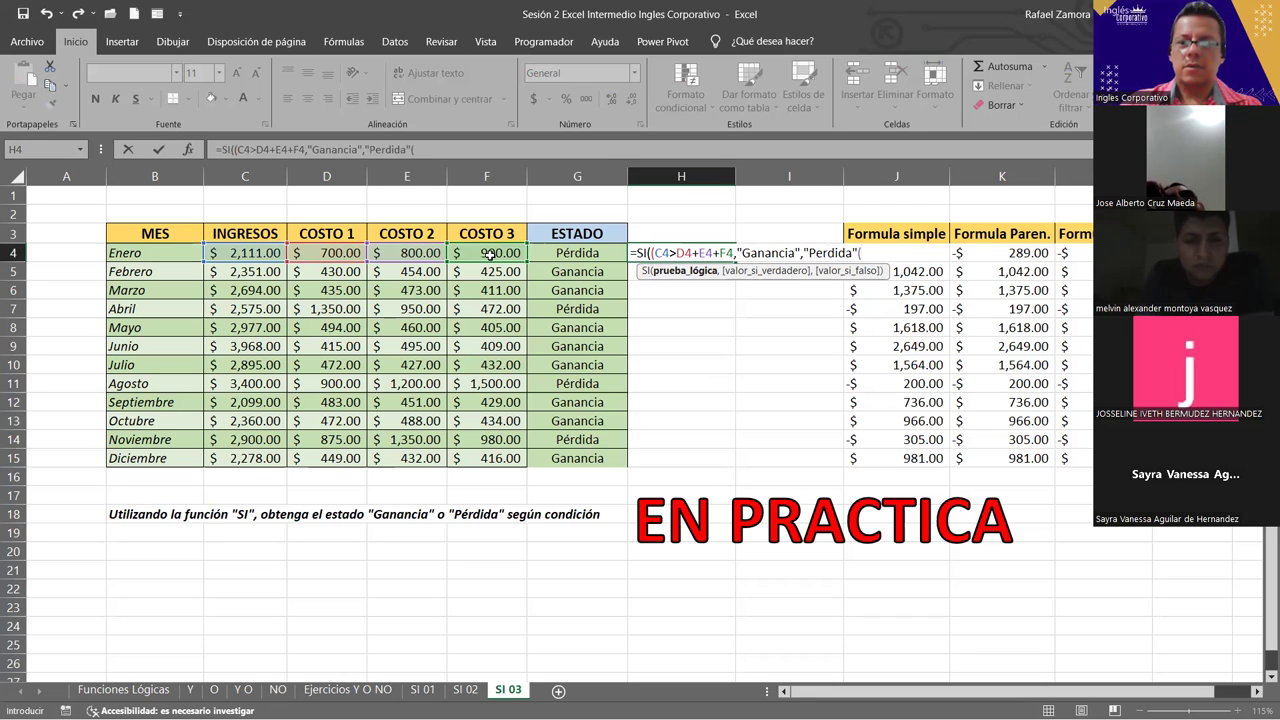
{"action": "type", "text": ")"}
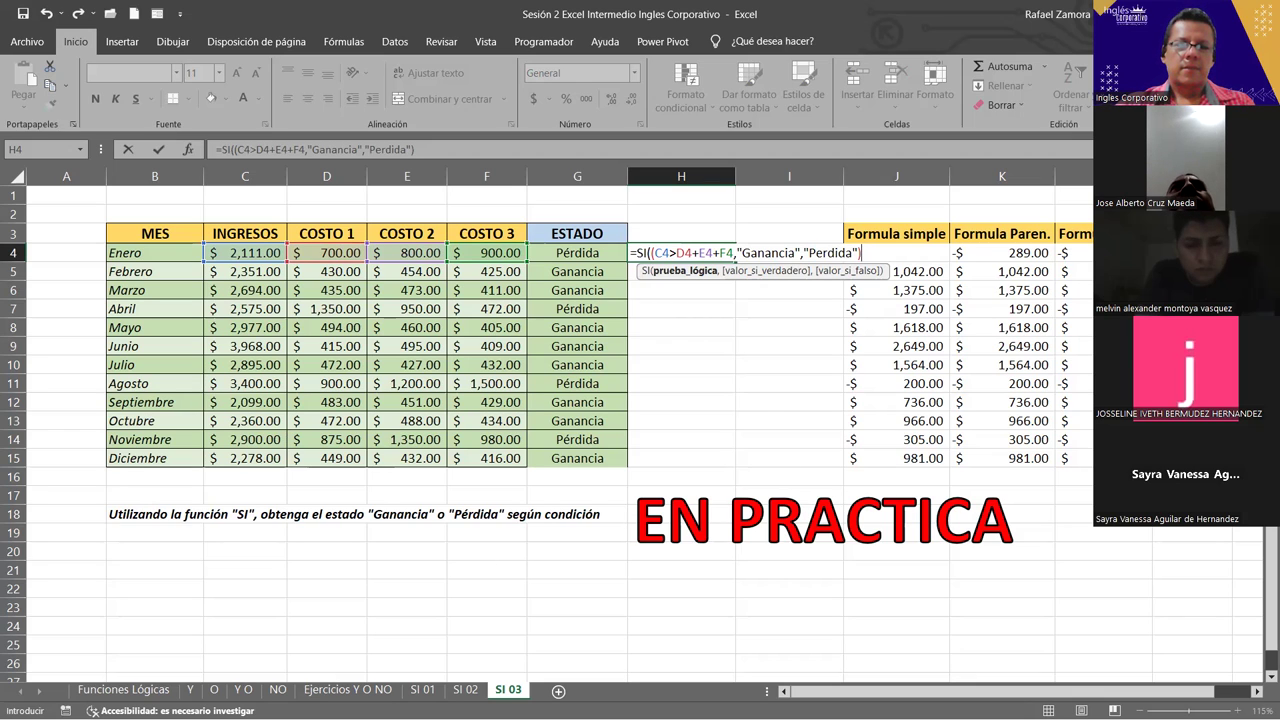
Remove the extra opening parenthesis and enter the H4 formula as =SI(C4>D4+E4+F4,"Ganancia","Perdida")
{"action": "key", "text": "alt+Tab"}
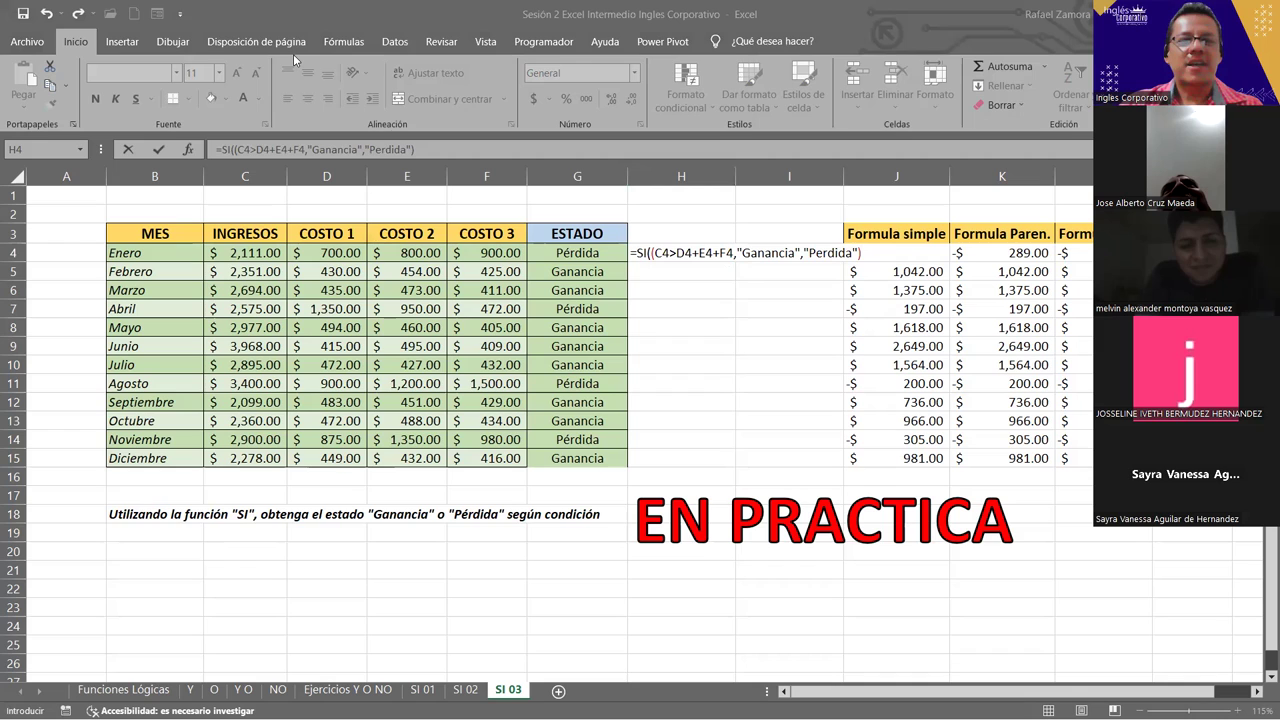
{"action": "left_click", "coordinate": [906, 257]}
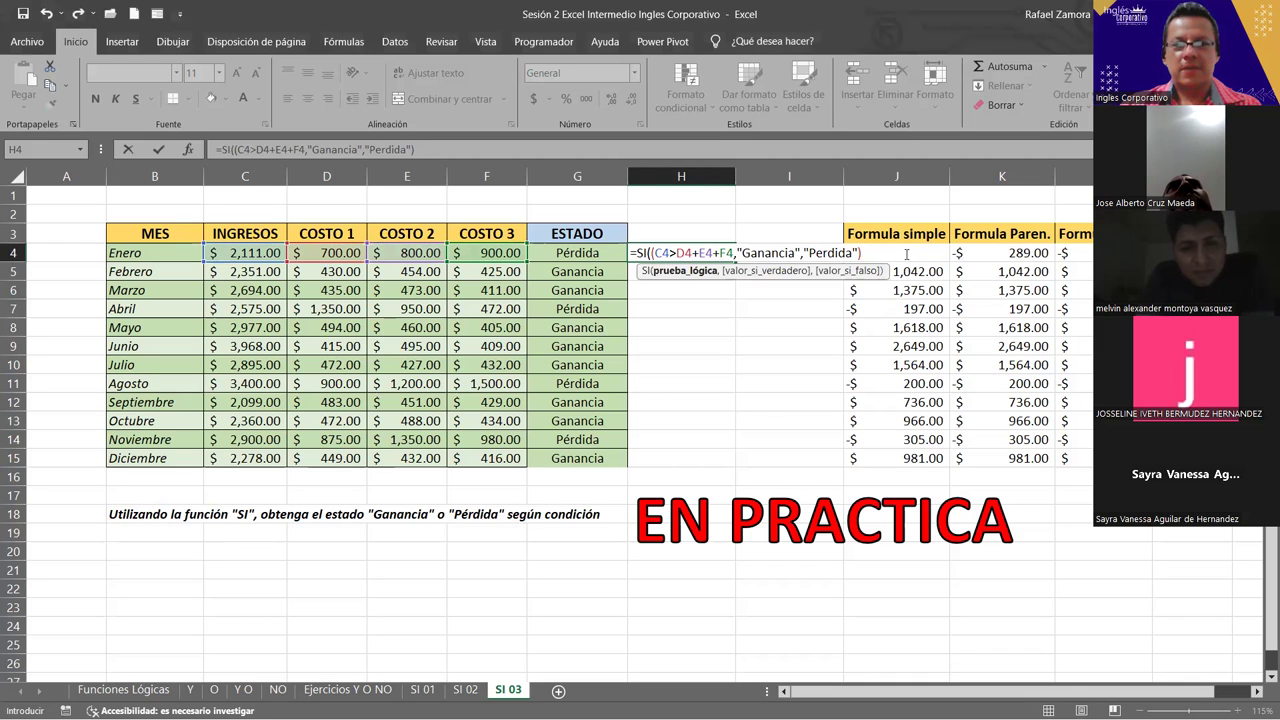
{"action": "key", "text": "alt+Tab"}
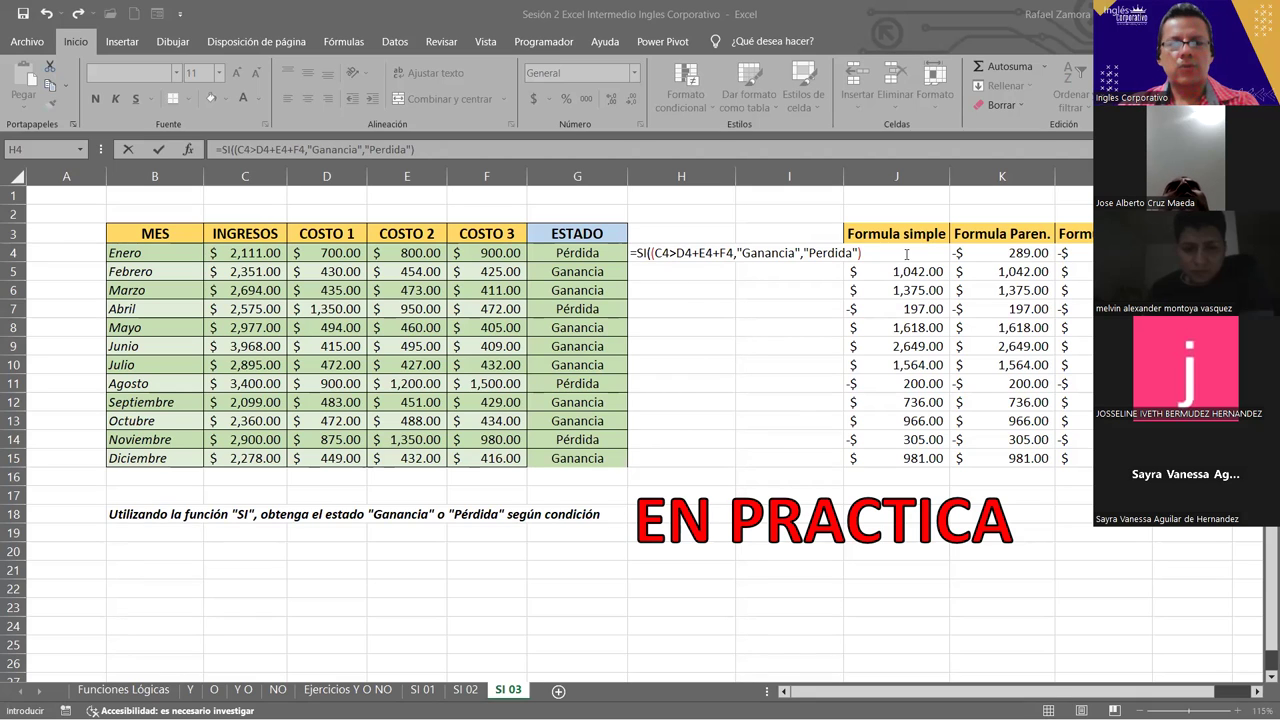
{"action": "key", "text": "F2"}
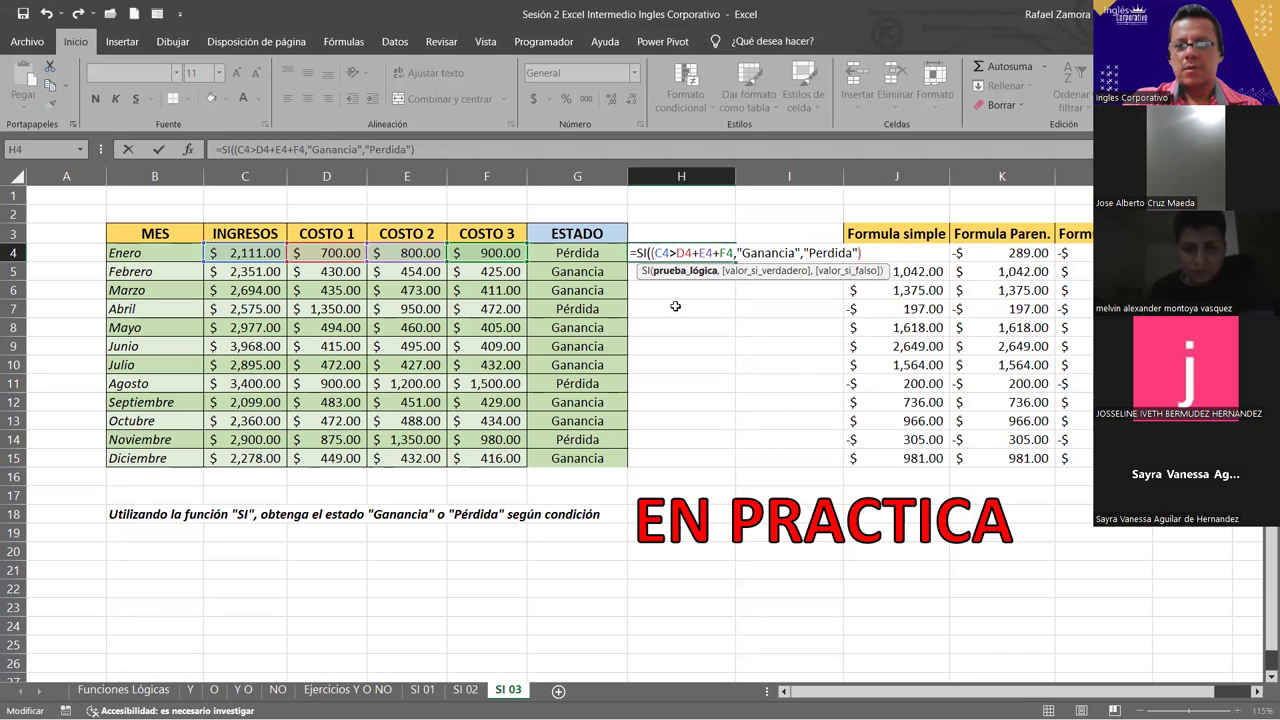
{"action": "key", "text": "BackSpace"}
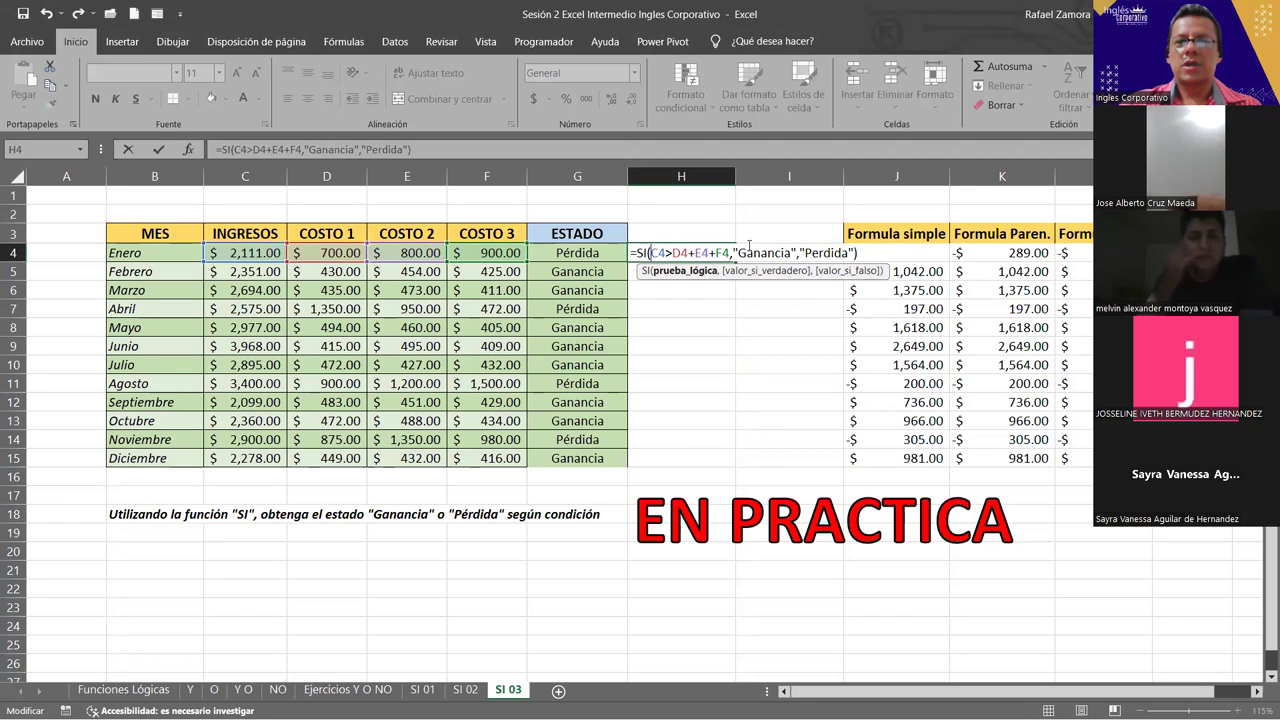
{"action": "left_click", "coordinate": [878, 255]}
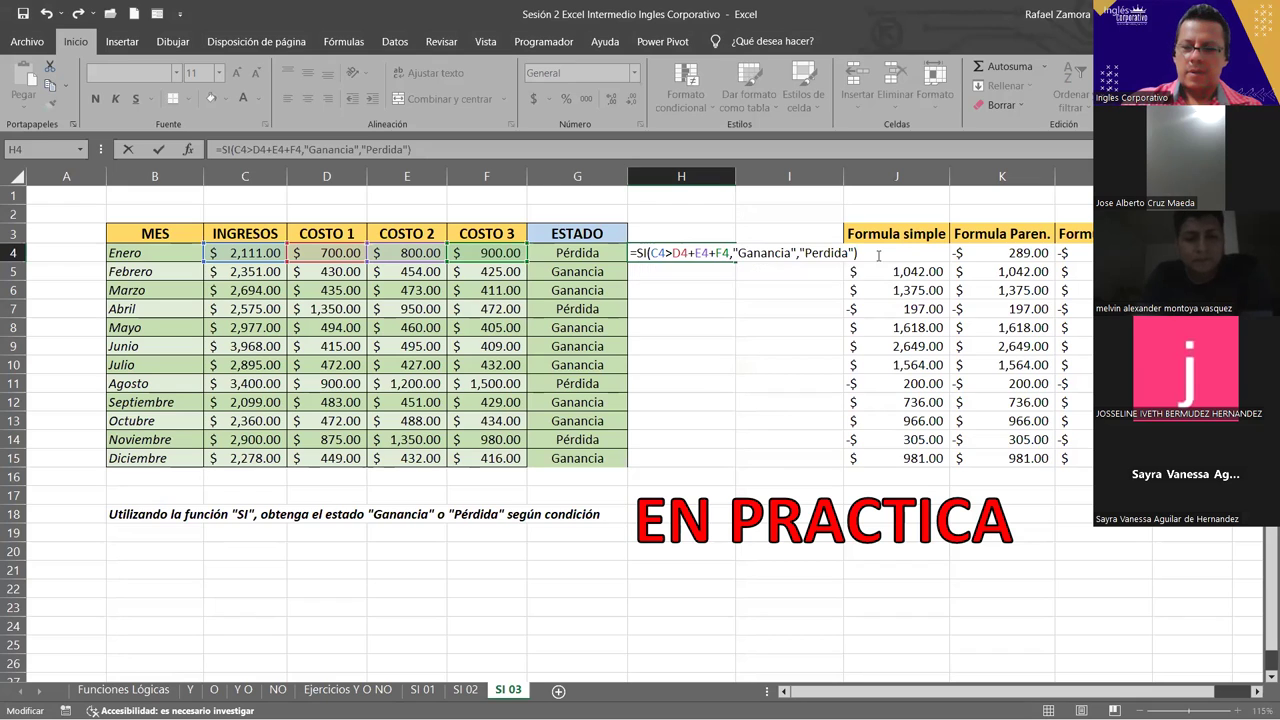
{"action": "key", "text": "Return"}
Center the content of H4 and fill its formula down through H15
{"action": "left_click", "coordinate": [707, 250]}
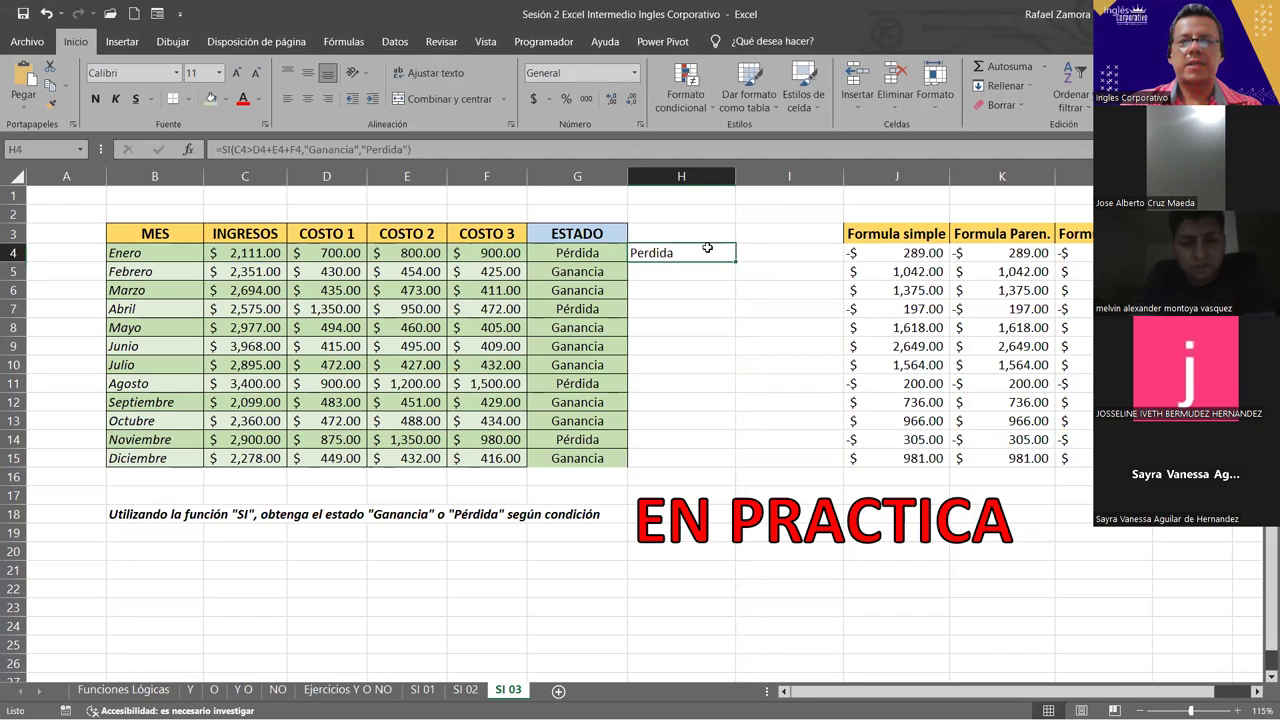
{"action": "left_click", "coordinate": [308, 98]}
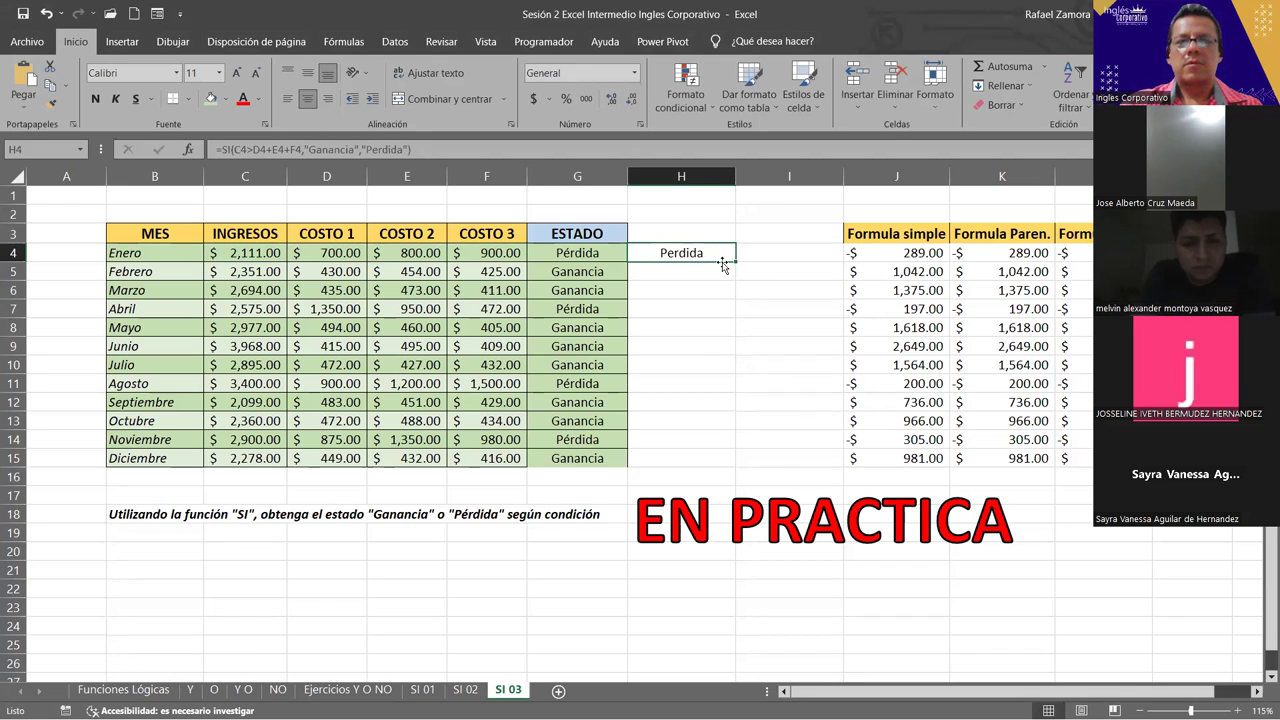
{"action": "left_click_drag", "start_coordinate": [735, 262], "coordinate": [737, 460]}
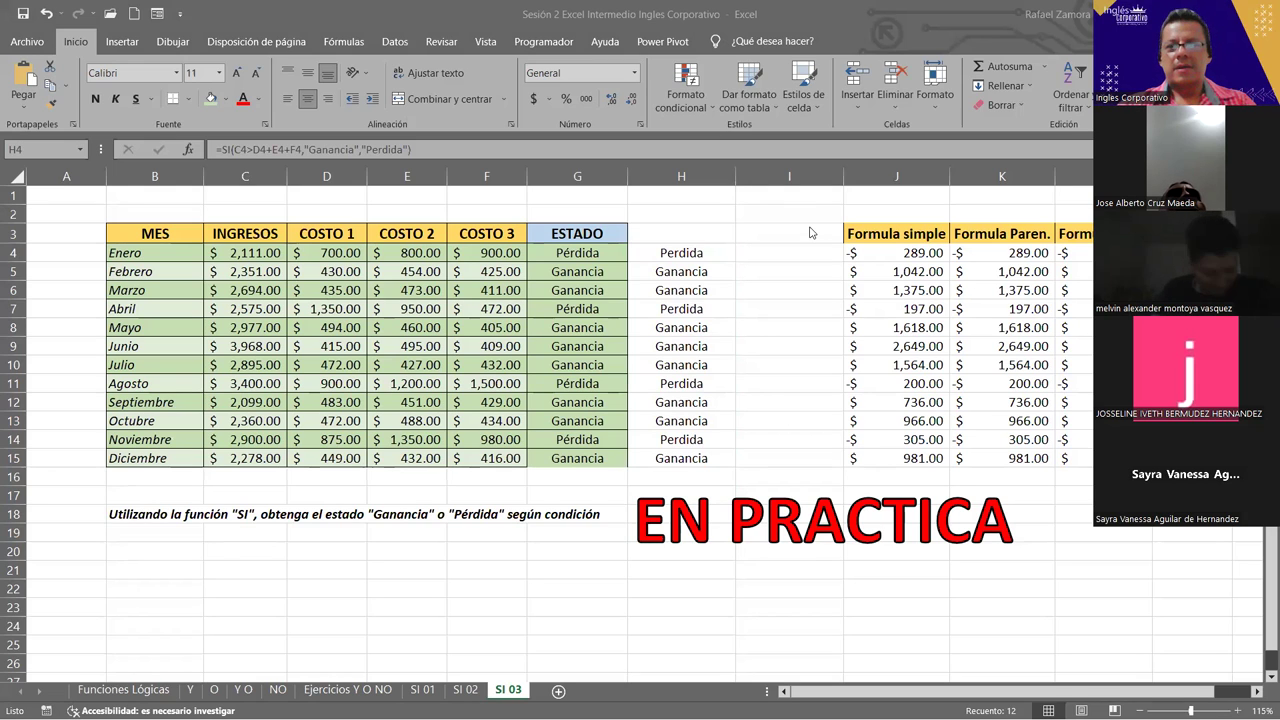
Insert two blank columns immediately before the "Formula simple" column
{"action": "left_click", "coordinate": [772, 262]}
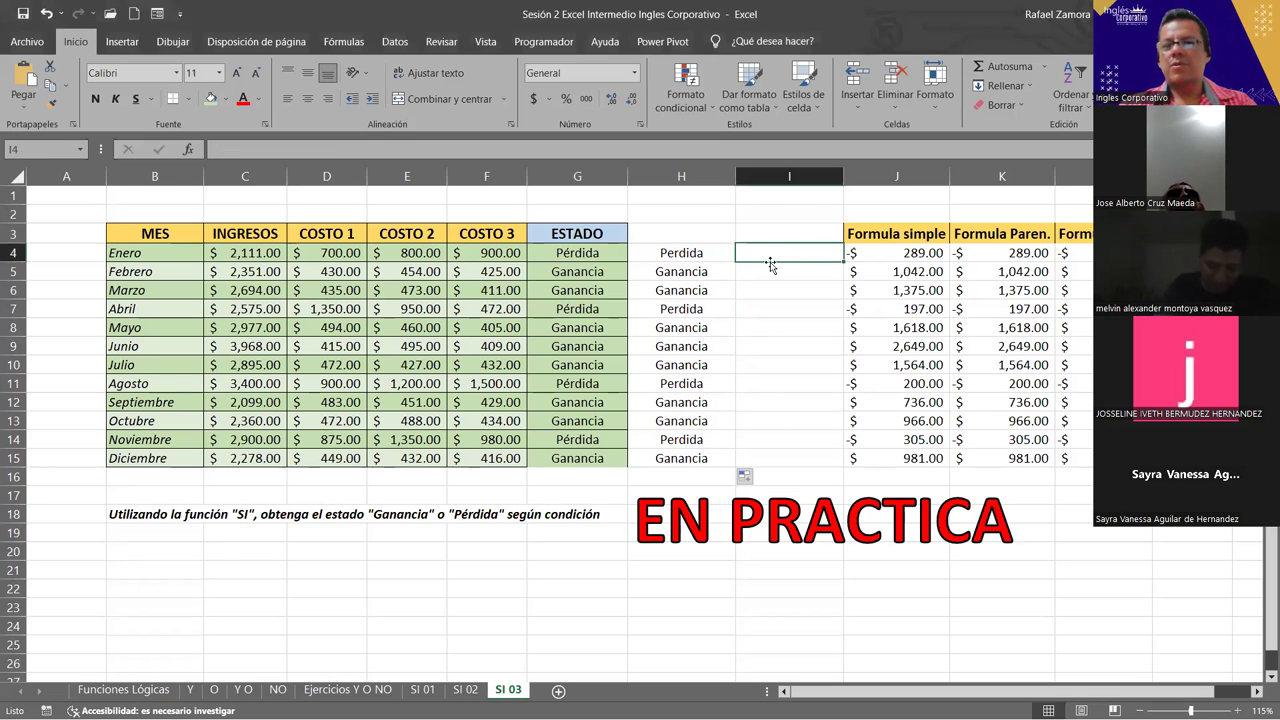
{"action": "left_click", "coordinate": [880, 174]}
{"action": "key", "text": "ctrl+plus"}
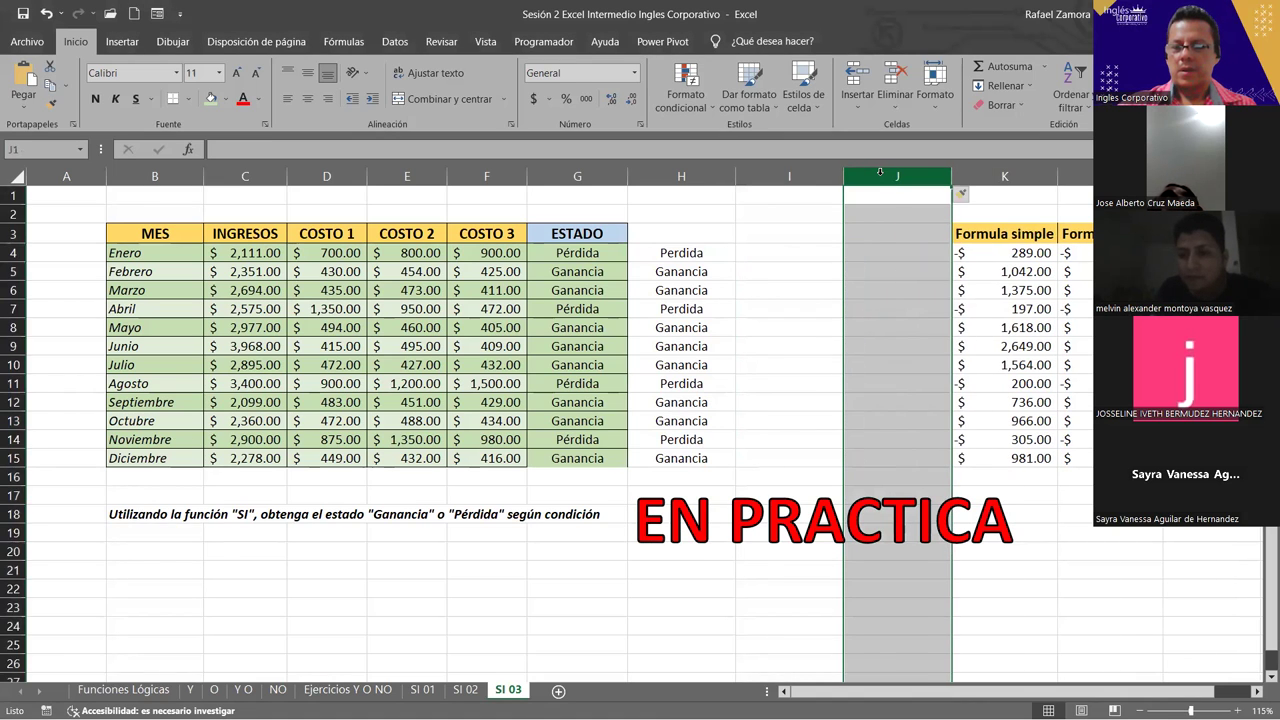
{"action": "key", "text": "ctrl+plus"}
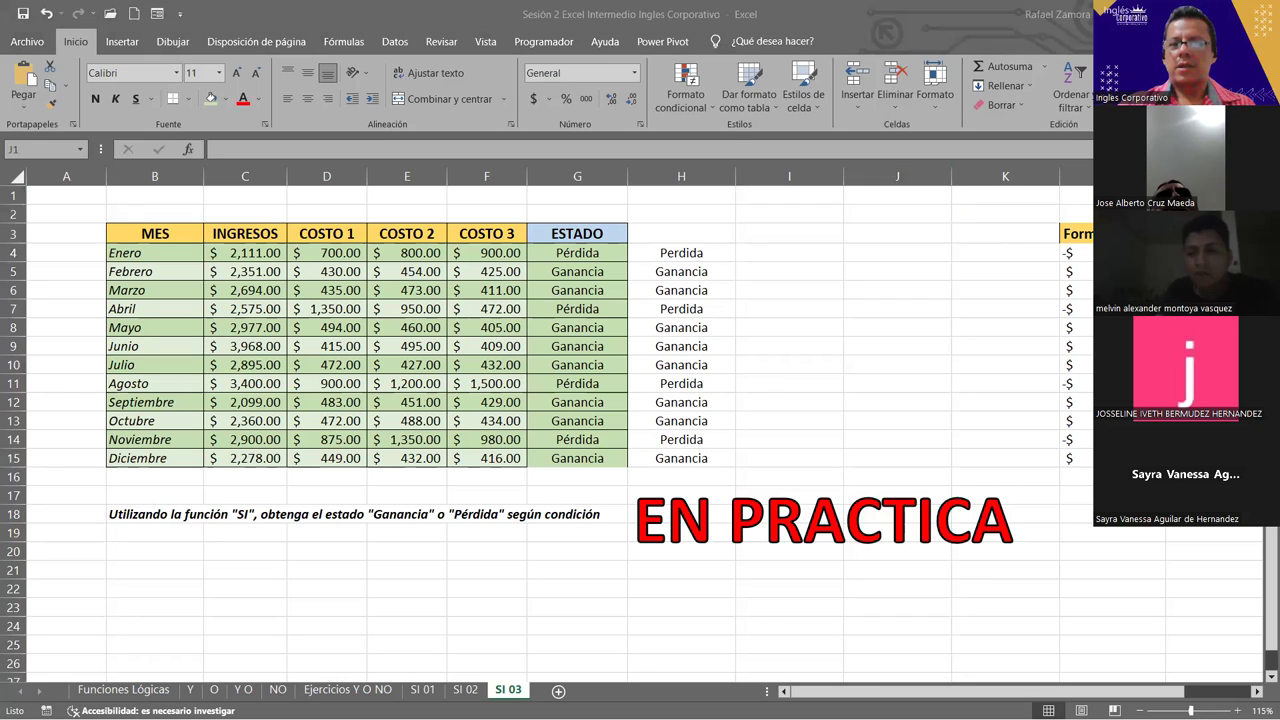
{"action": "left_click", "coordinate": [782, 255]}
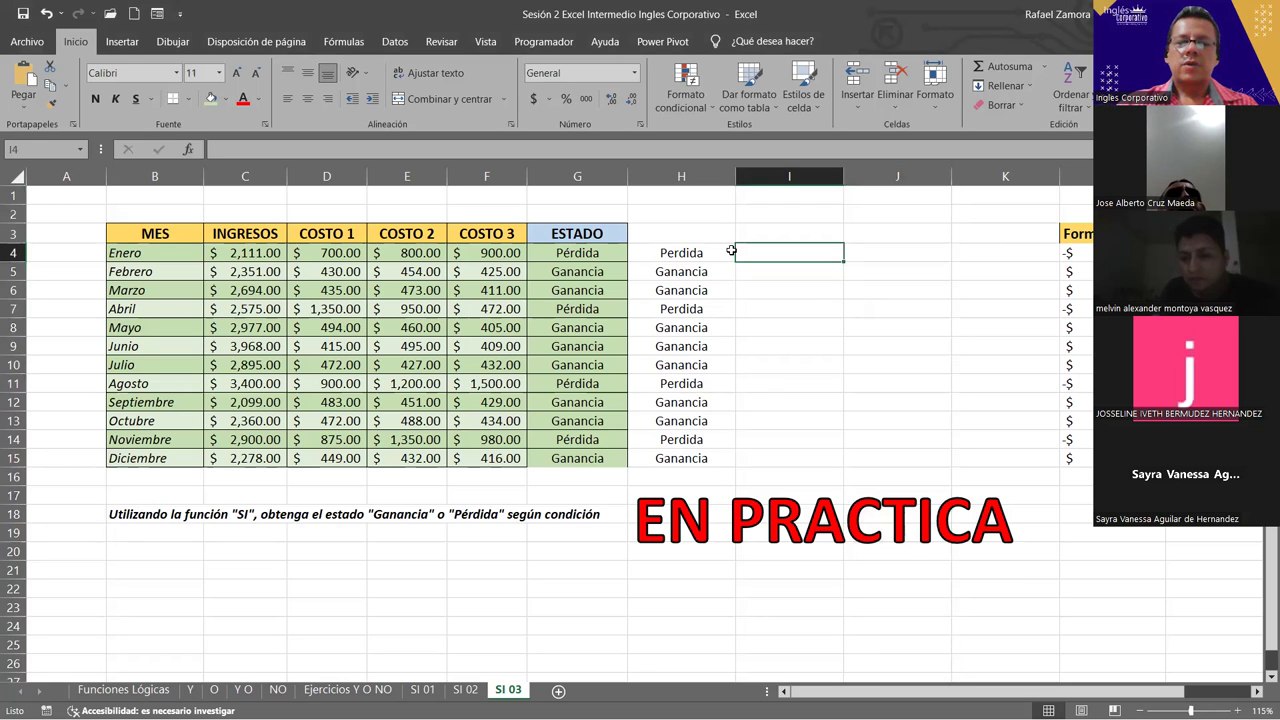
{"action": "left_click", "coordinate": [680, 253]}
{"action": "left_click", "coordinate": [608, 240]}
{"action": "left_click", "coordinate": [704, 238]}
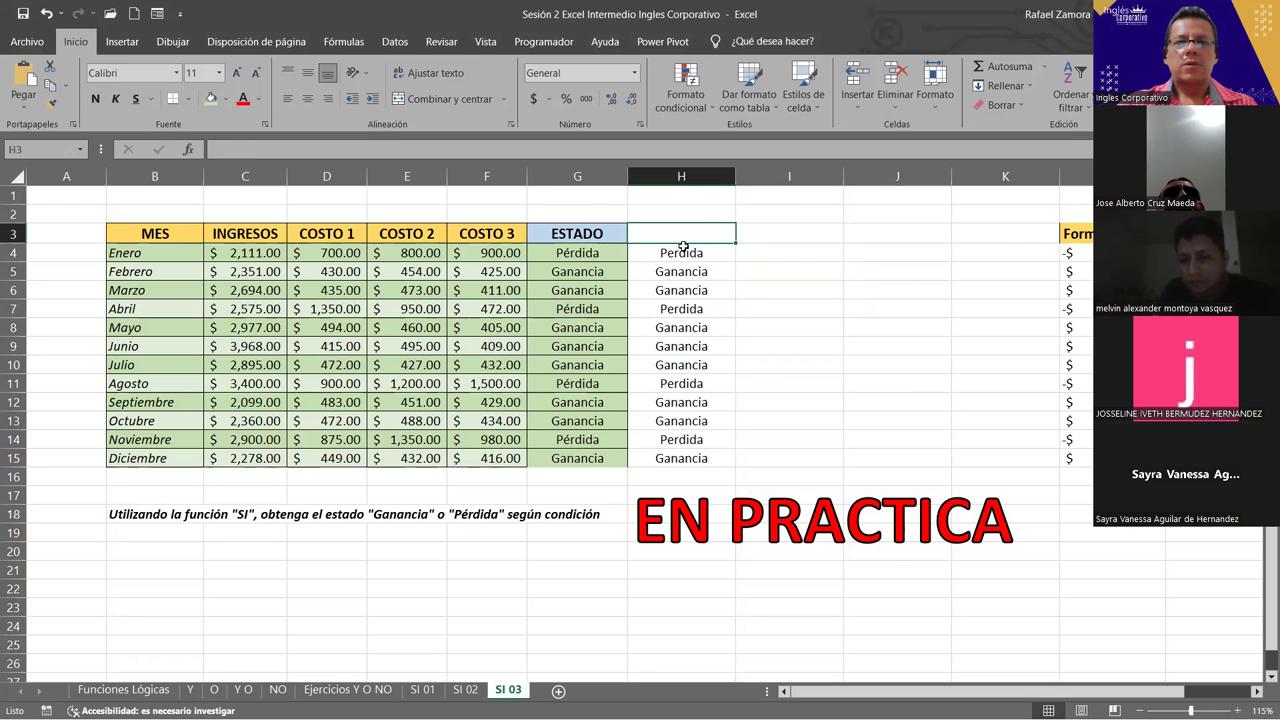
{"action": "left_click", "coordinate": [680, 252]}
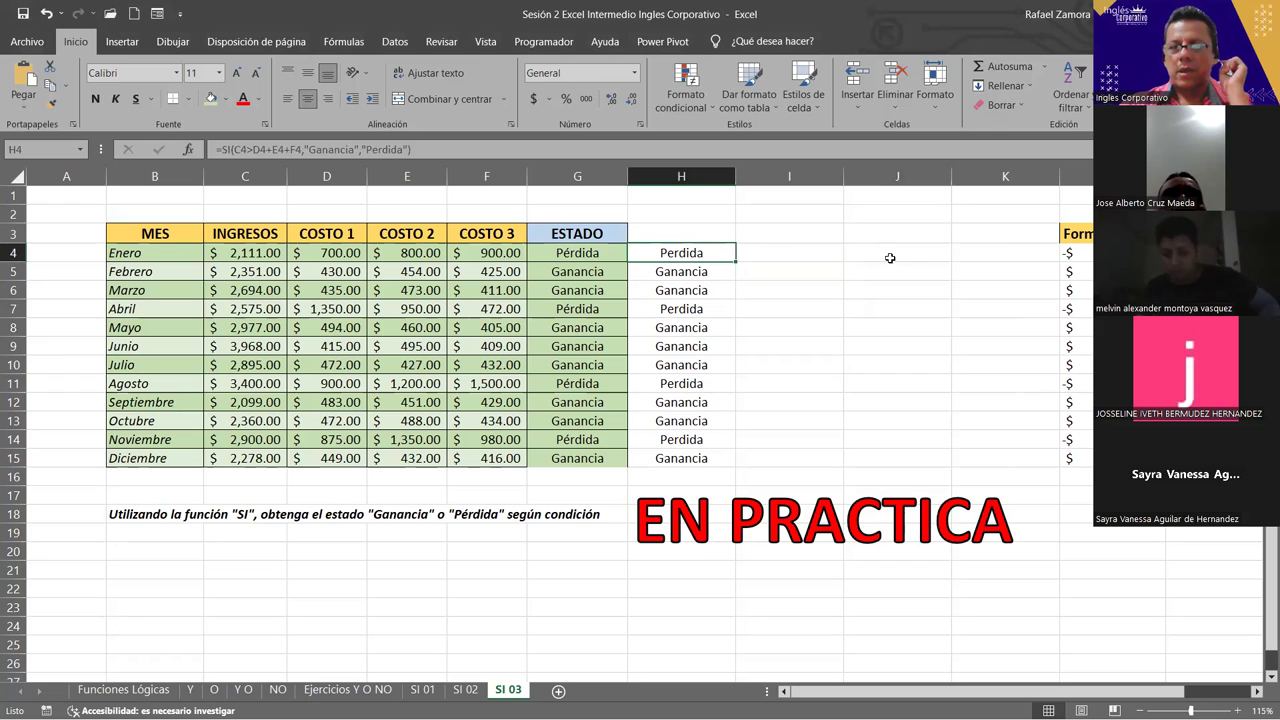
{"action": "left_click", "coordinate": [831, 254]}
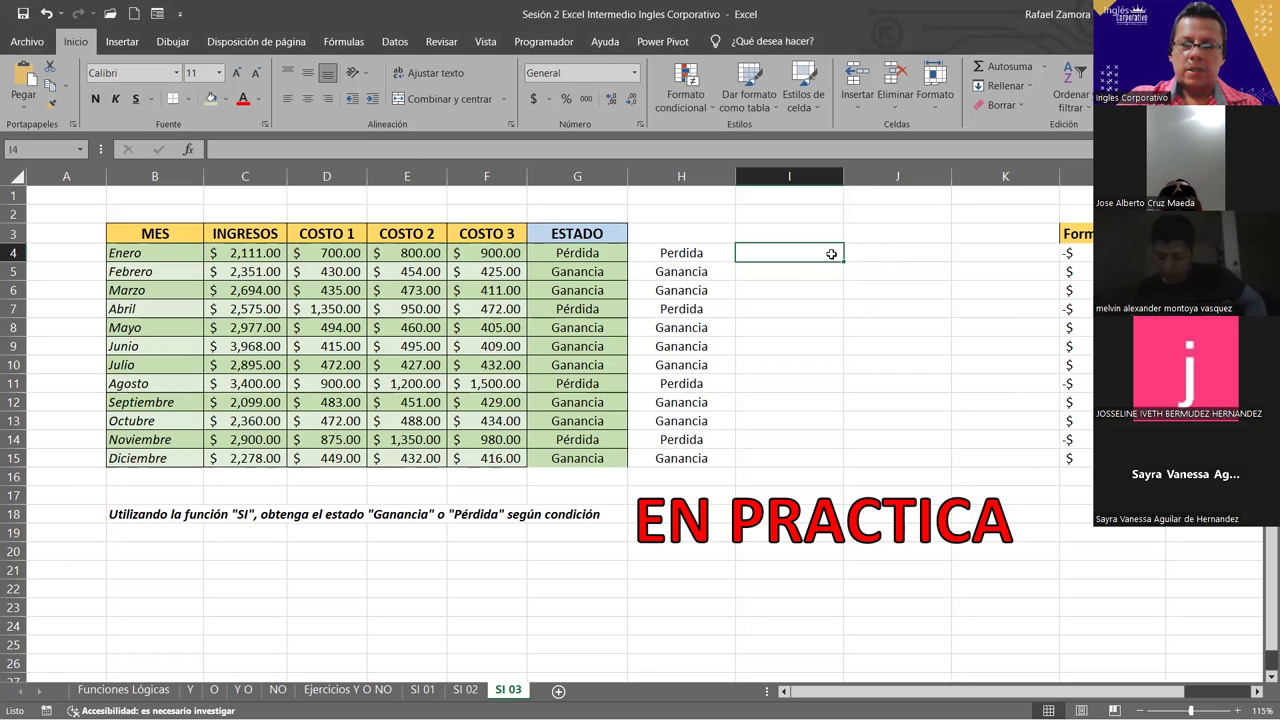
{"action": "type", "text": ")"}
{"action": "key", "text": "BackSpace"}
{"action": "type", "text": "="}
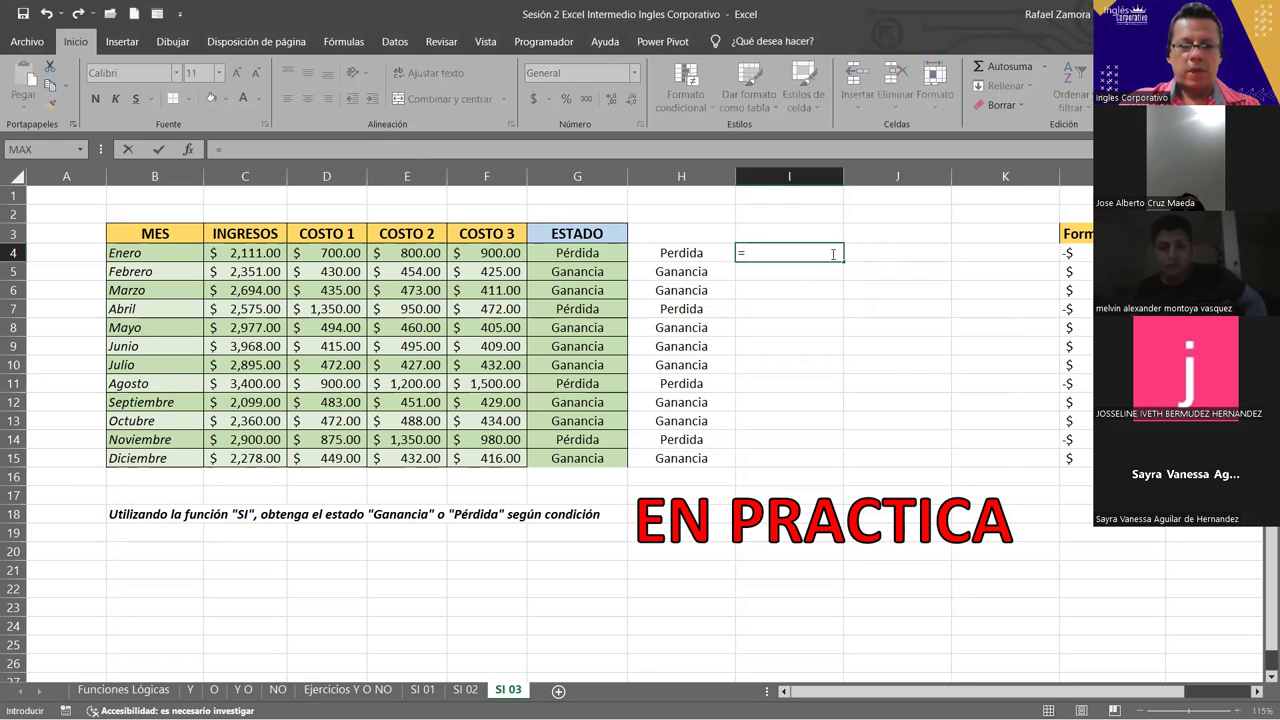
{"action": "key", "text": "Escape"}
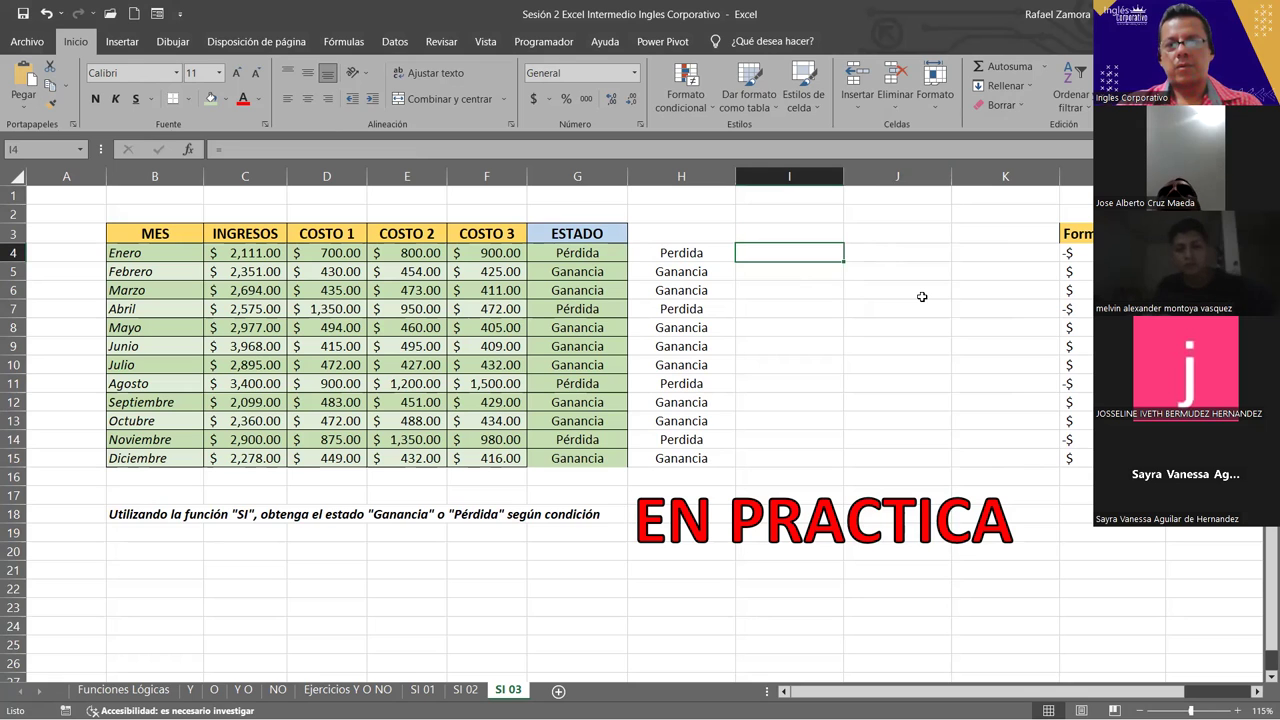
Start an SI formula in I4 whose test checks whether Enero's income is less than another amount, entered as =SI(C4<
{"action": "scroll", "coordinate": [923, 380], "scroll_direction": "up", "scroll_amount": 3, "text": "ctrl"}
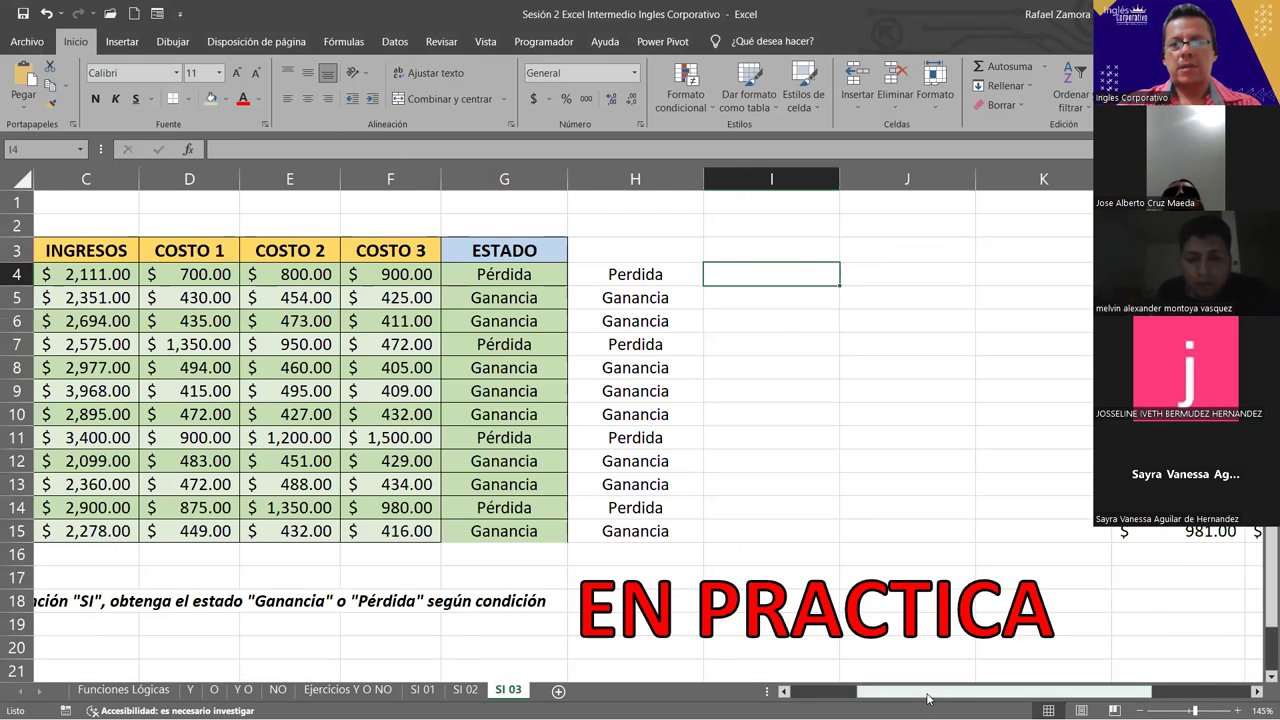
{"action": "left_click_drag", "start_coordinate": [860, 692], "coordinate": [820, 693]}
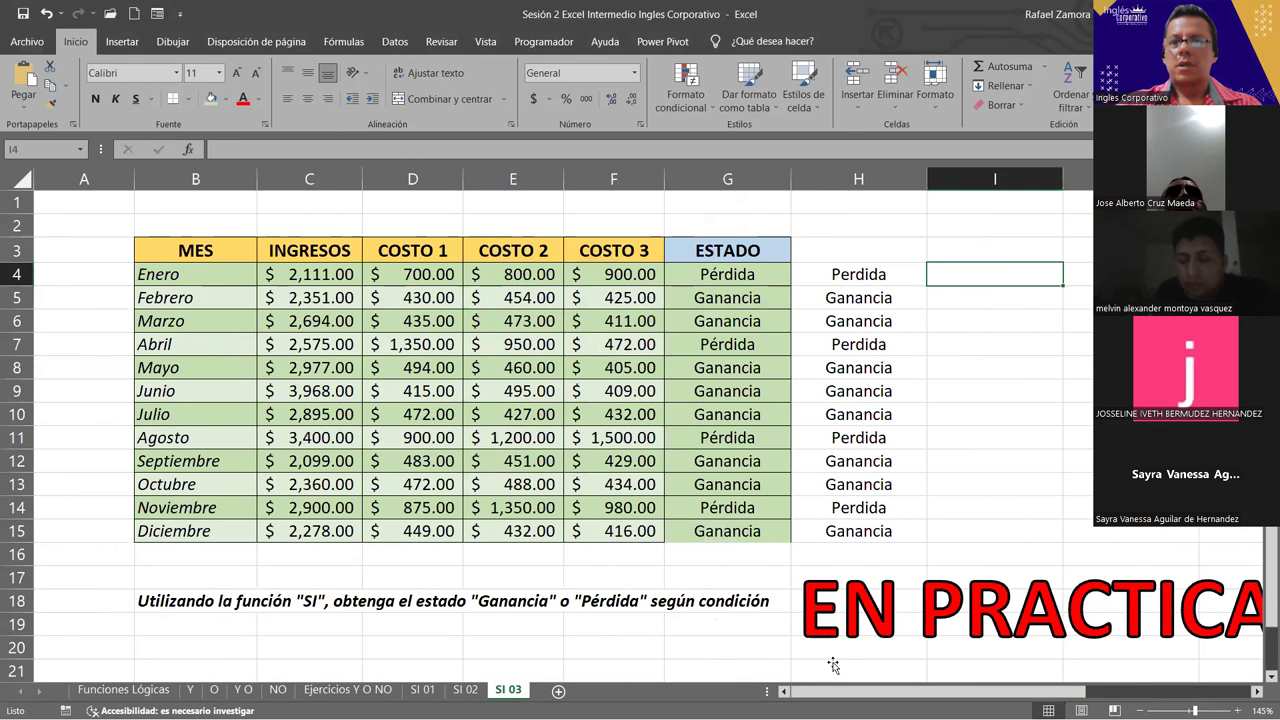
{"action": "double_click", "coordinate": [954, 274]}
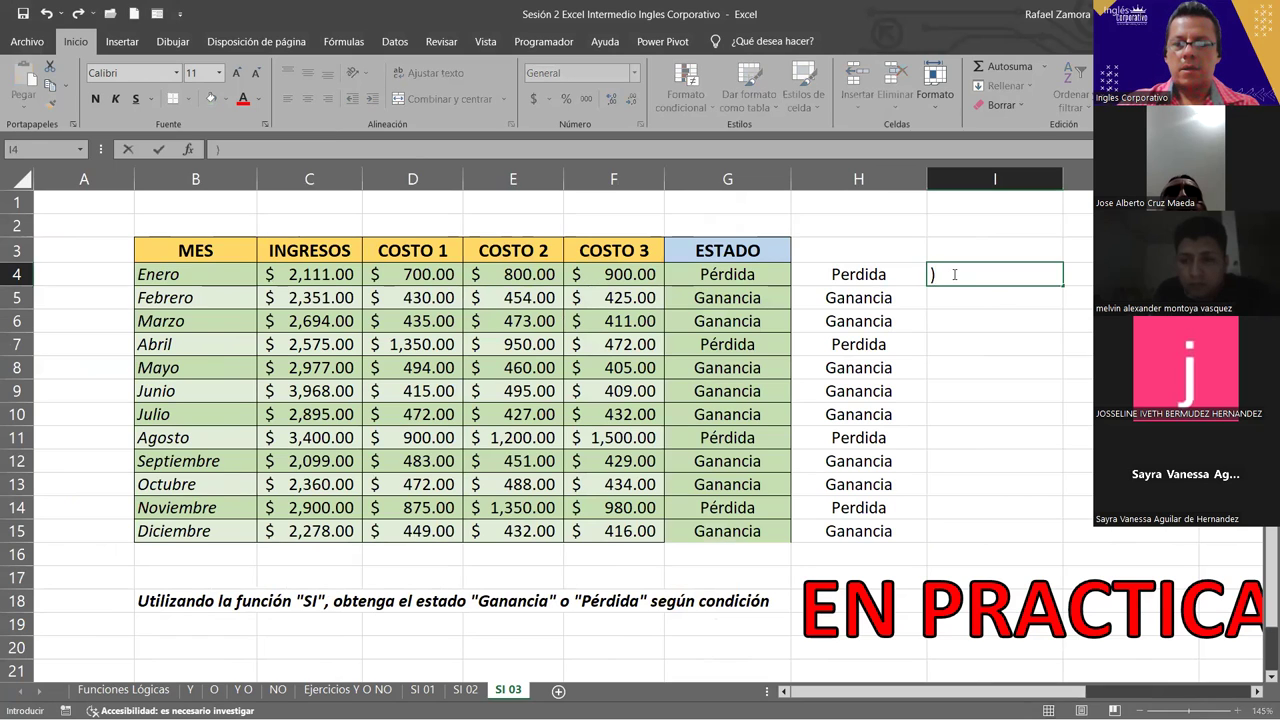
{"action": "type", "text": "="}
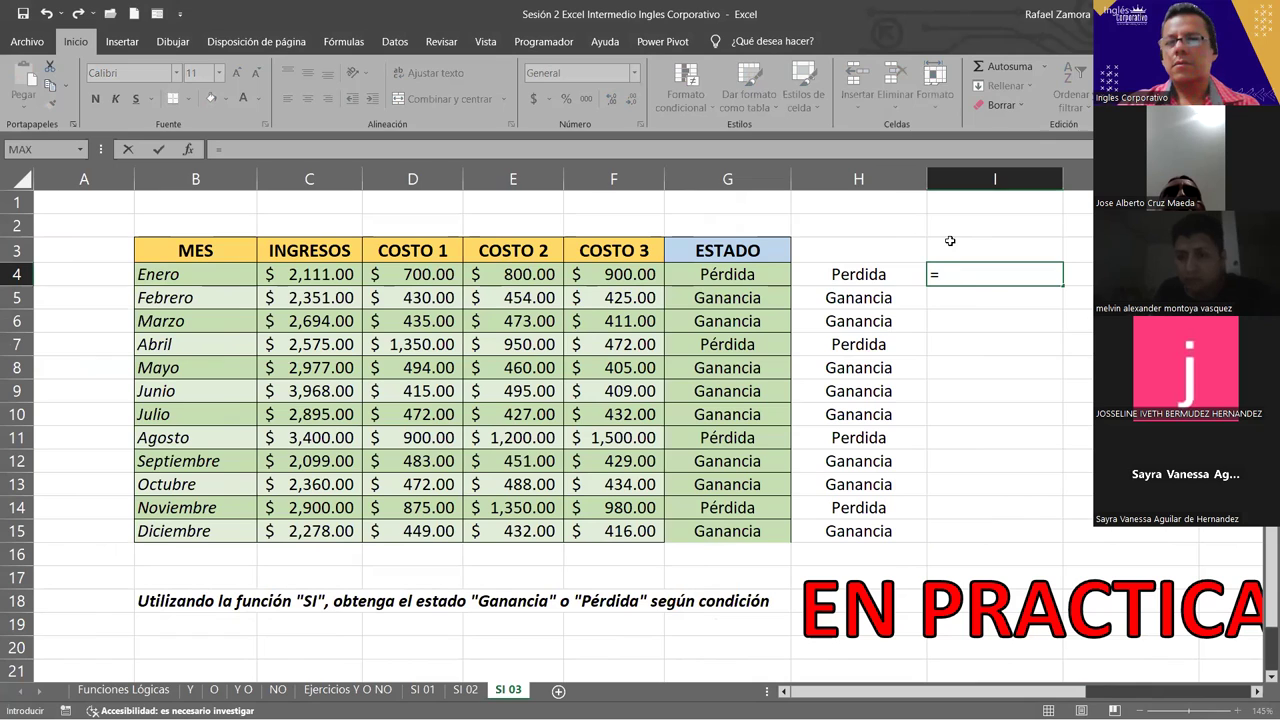
{"action": "type", "text": "SI("}
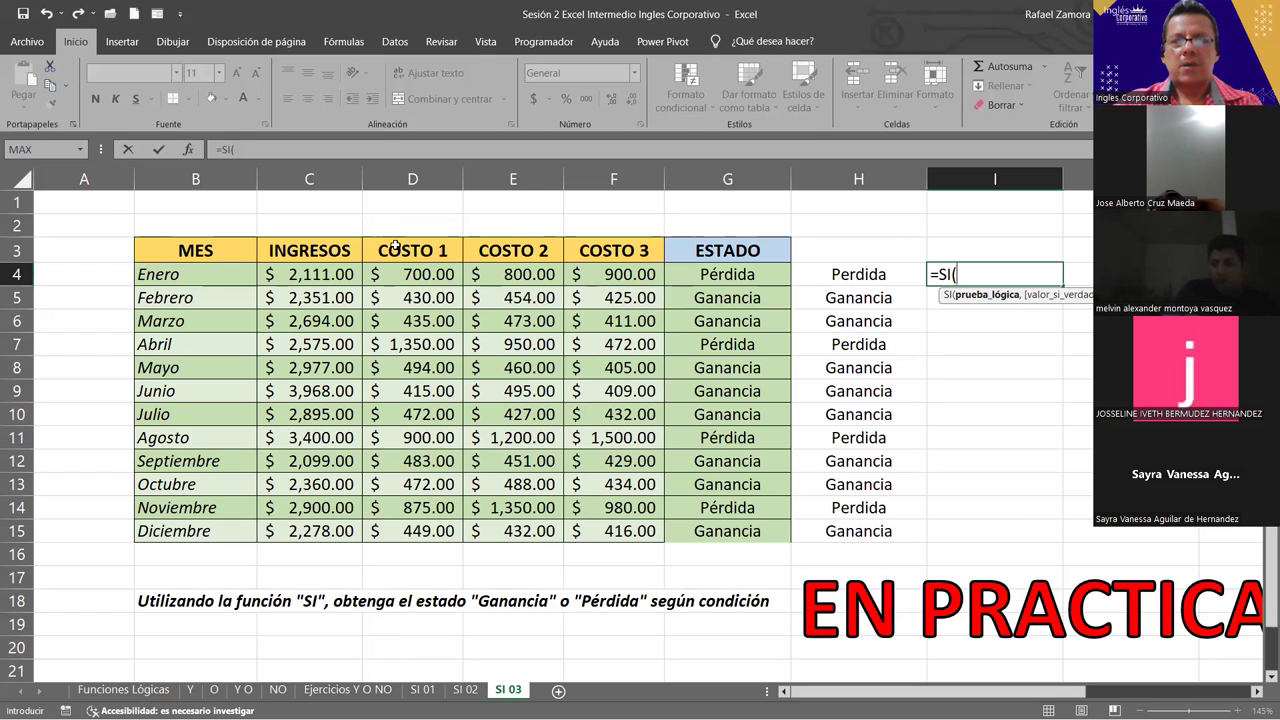
{"action": "left_click", "coordinate": [320, 273]}
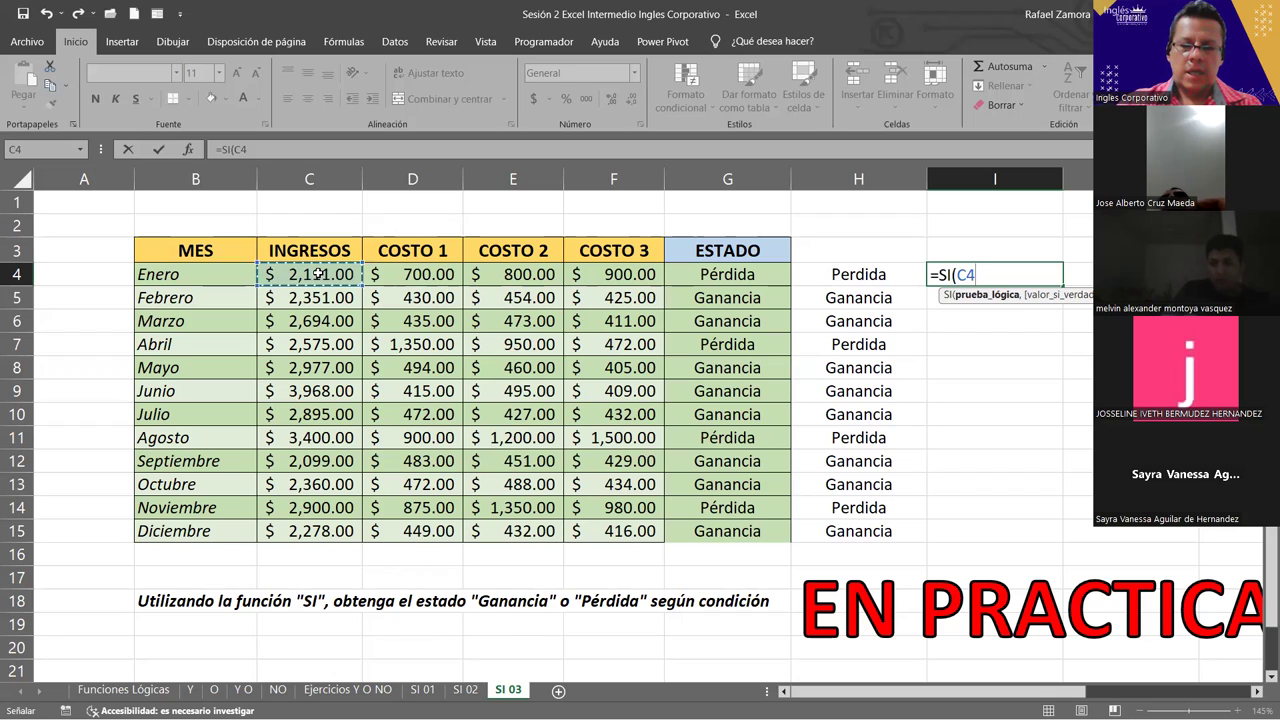
{"action": "type", "text": "<"}
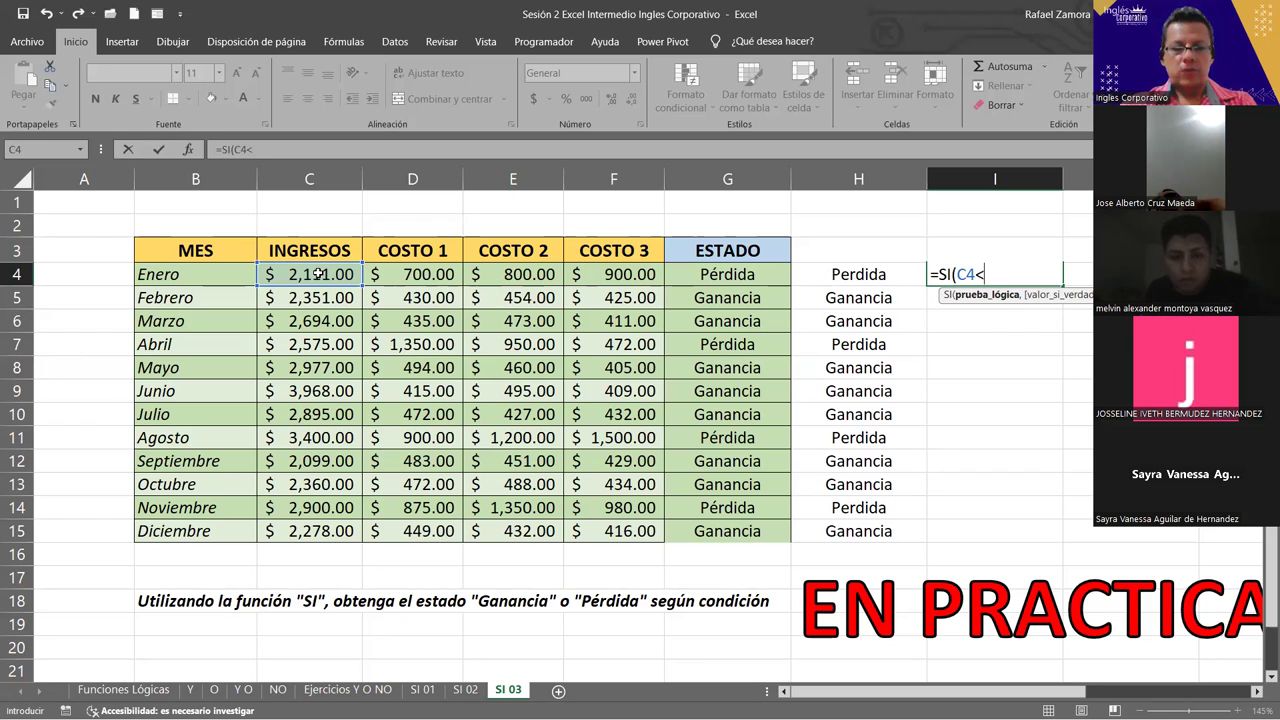
Complete the comparison in the I4 formula with the sum of Enero's three costs, SUMA(D4:F4)
{"action": "type", "text": "sum"}
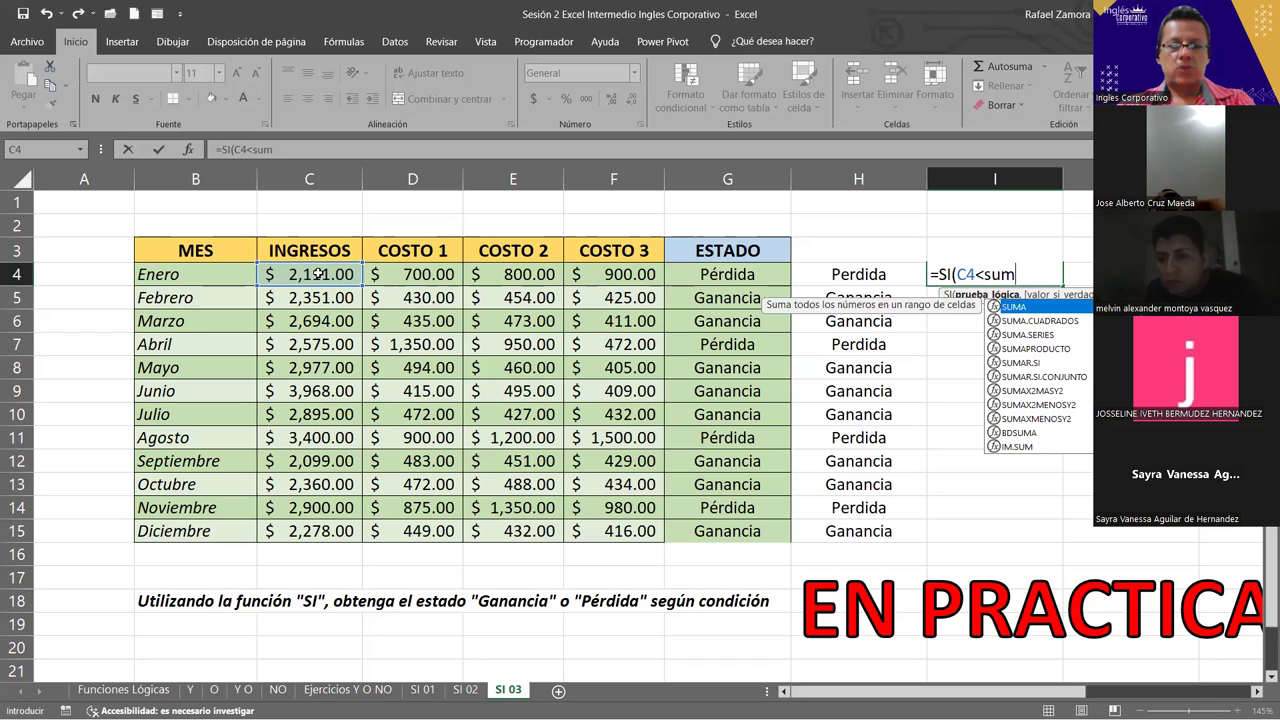
{"action": "key", "text": "Tab"}
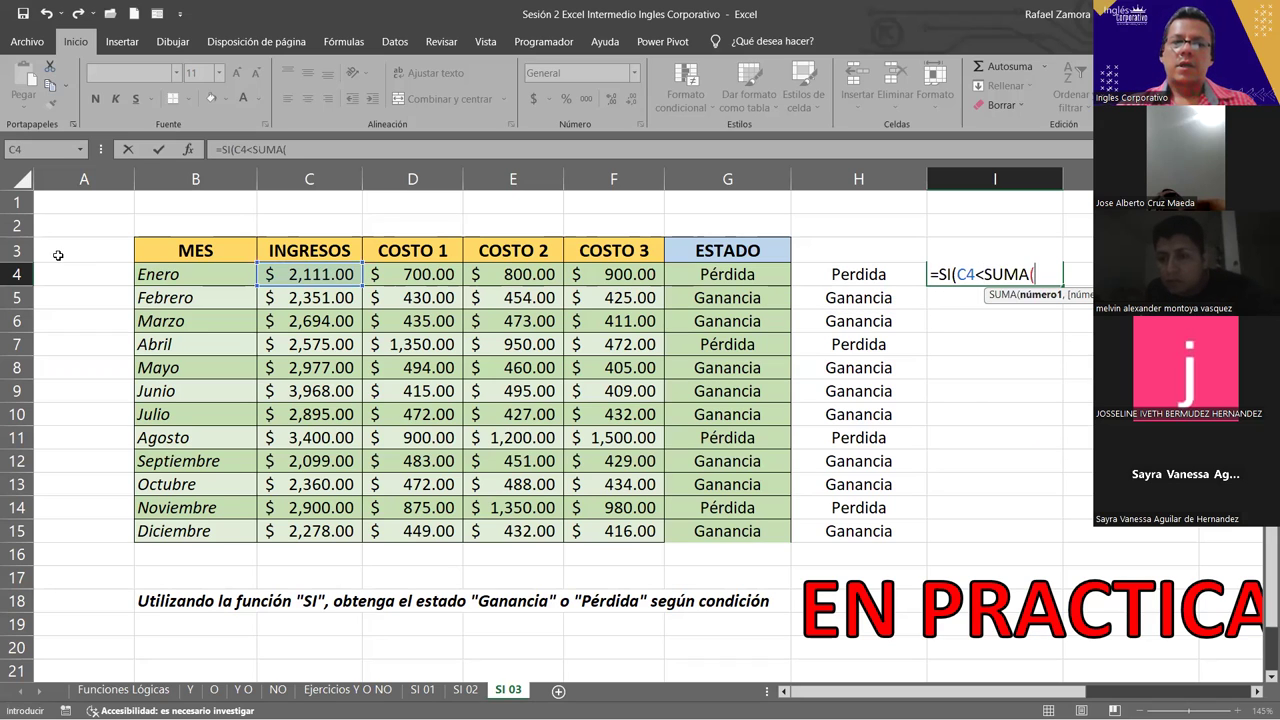
{"action": "left_click", "coordinate": [430, 278]}
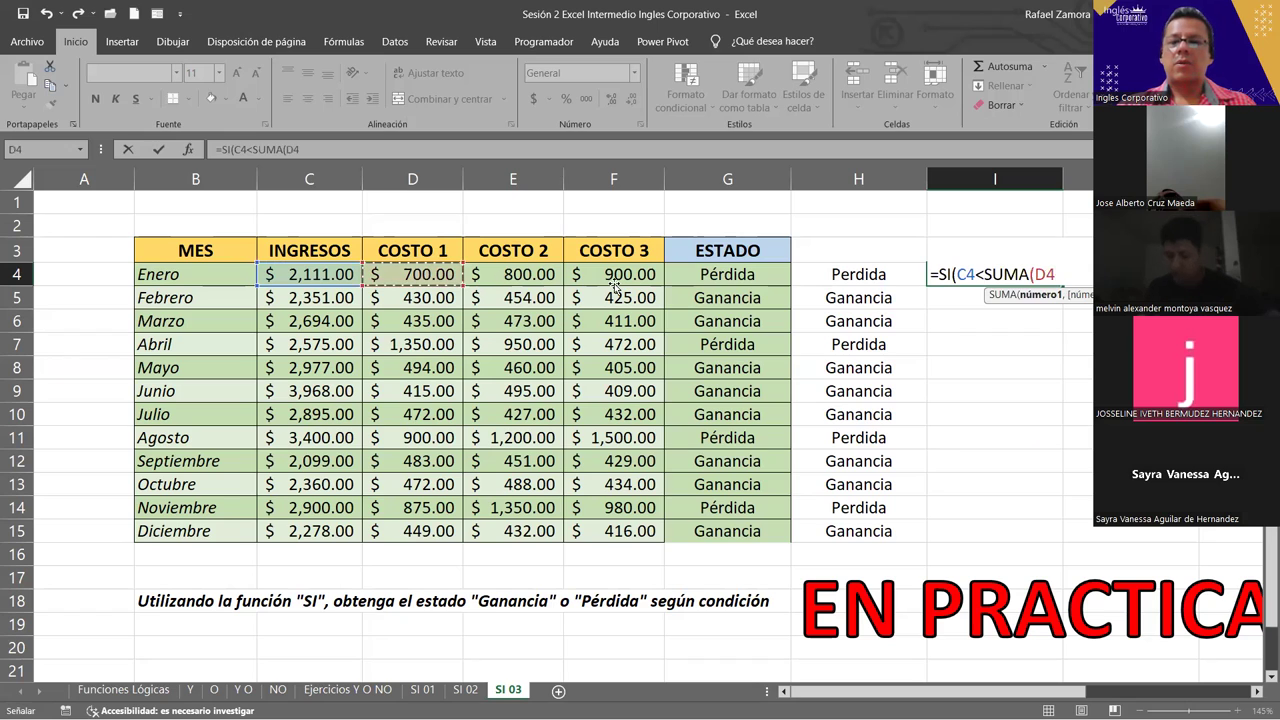
{"action": "key", "text": "shift+Right"}
{"action": "key", "text": "shift+Right"}
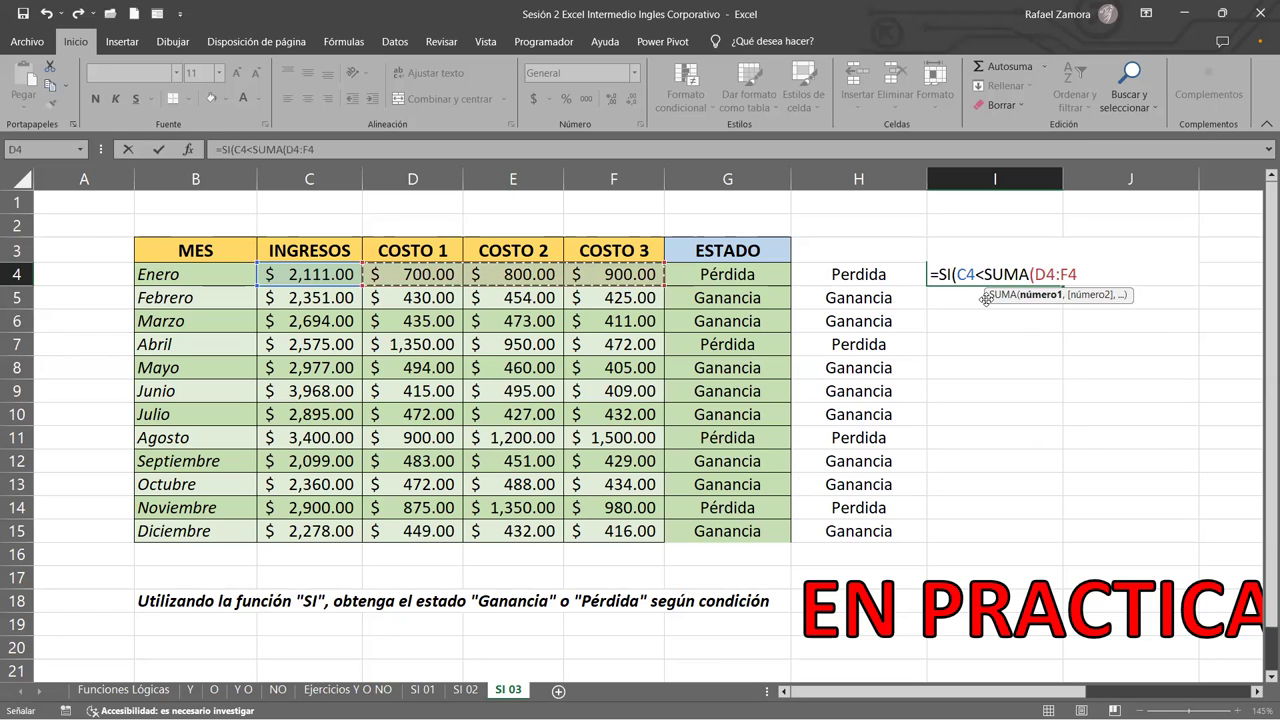
{"action": "type", "text": "("}
{"action": "key", "text": "BackSpace"}
{"action": "type", "text": ")"}
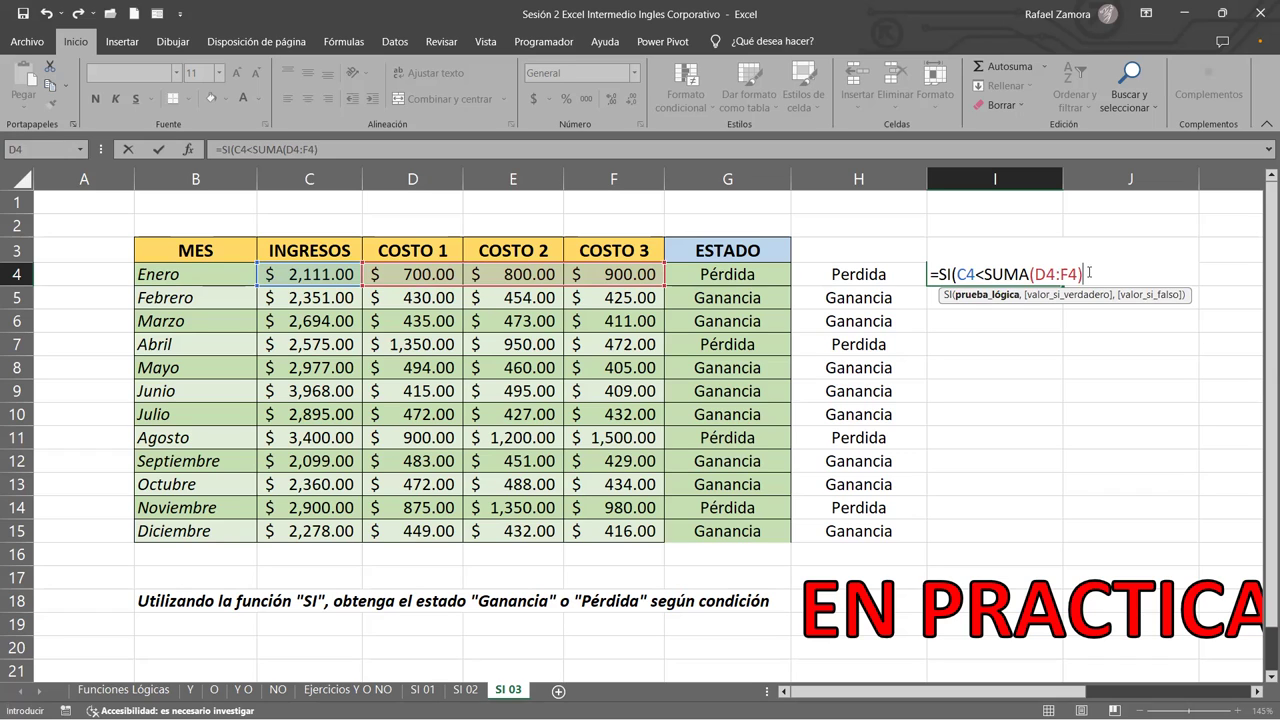
Add "Perdida" as the true result and "Ganancia" as the false result, and enter the I4 formula
{"action": "type", "text": ","}
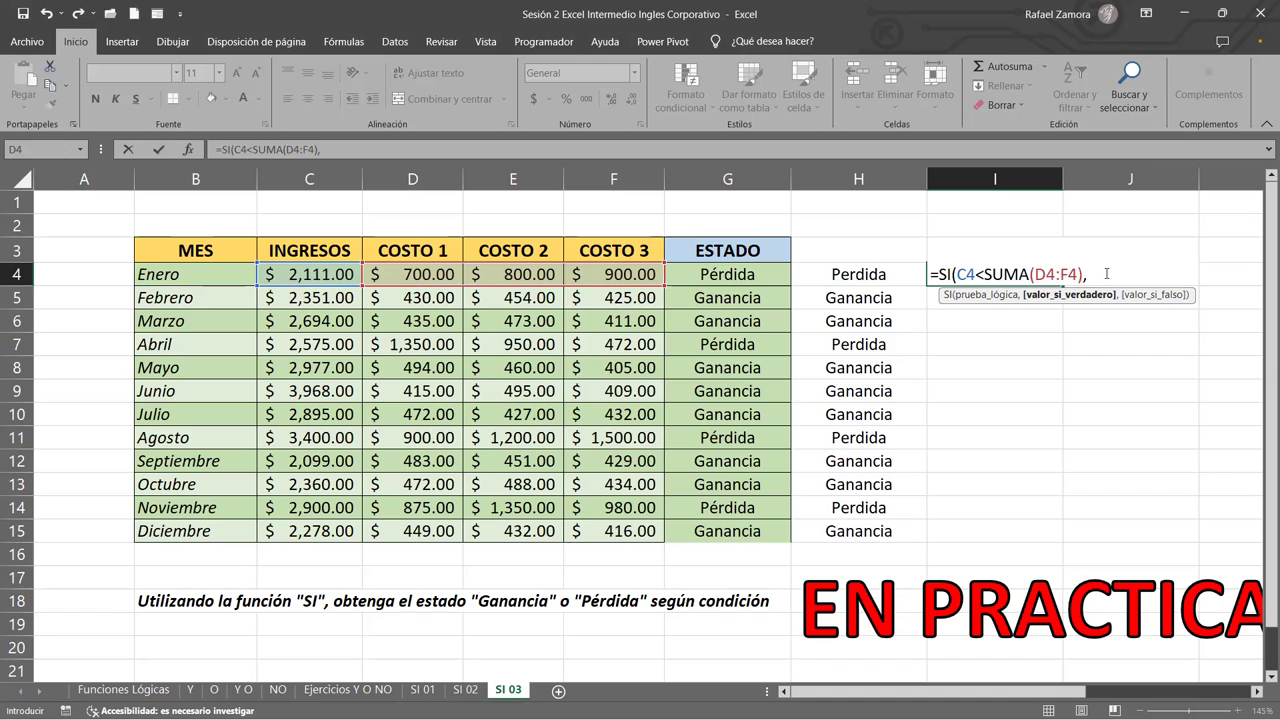
{"action": "type", "text": "\"Perdida\","}
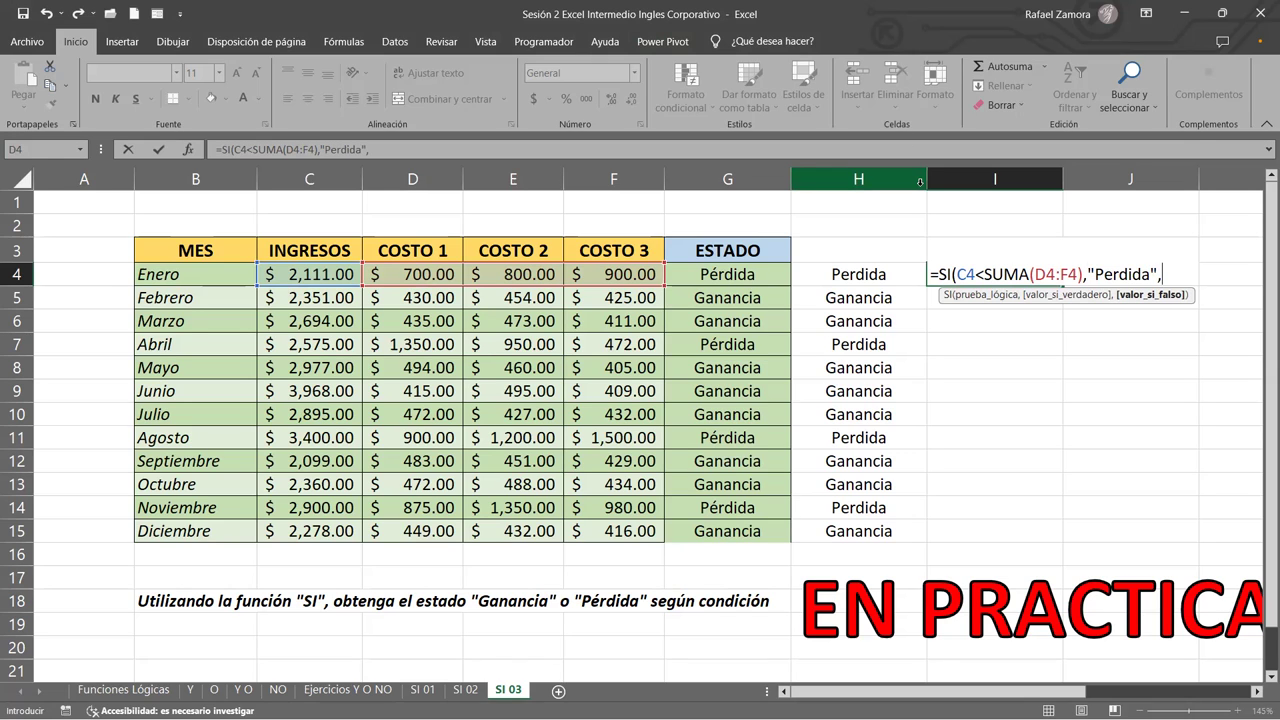
{"action": "type", "text": "\"Ganancia\")"}
{"action": "key", "text": "Return"}
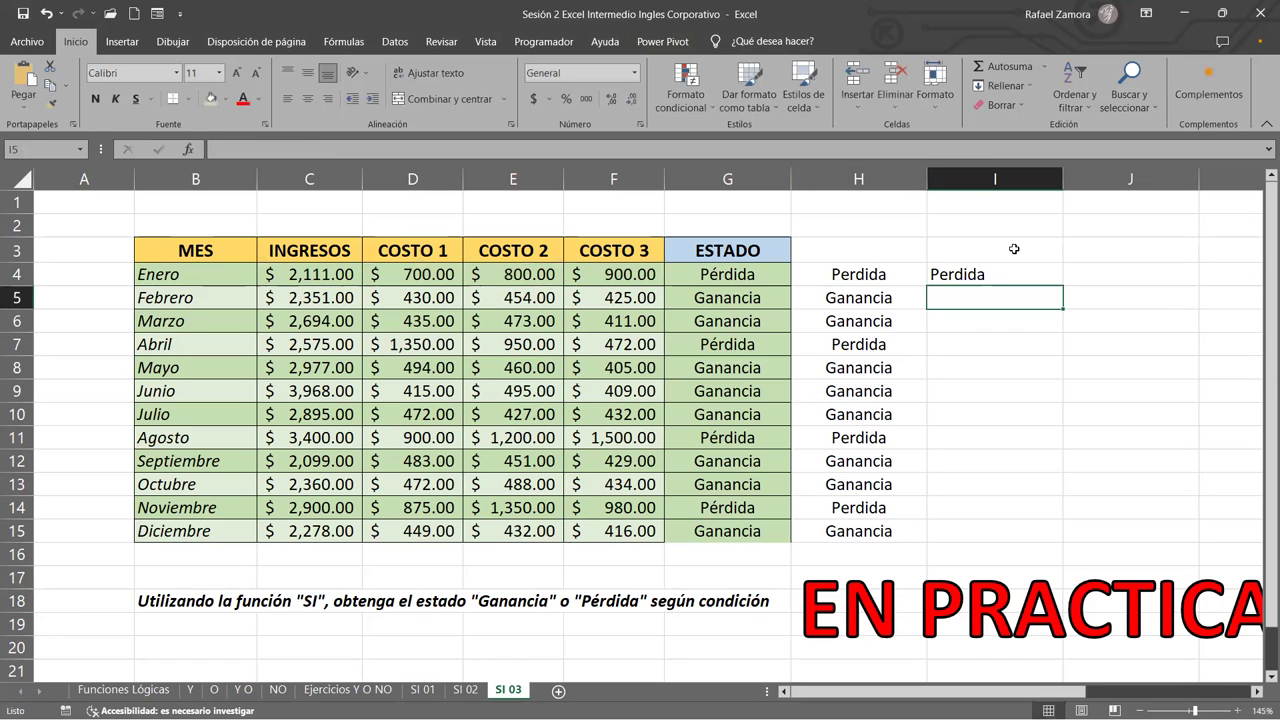
Center the content of I4 and fill its formula down through I15
{"action": "left_click", "coordinate": [1013, 248]}
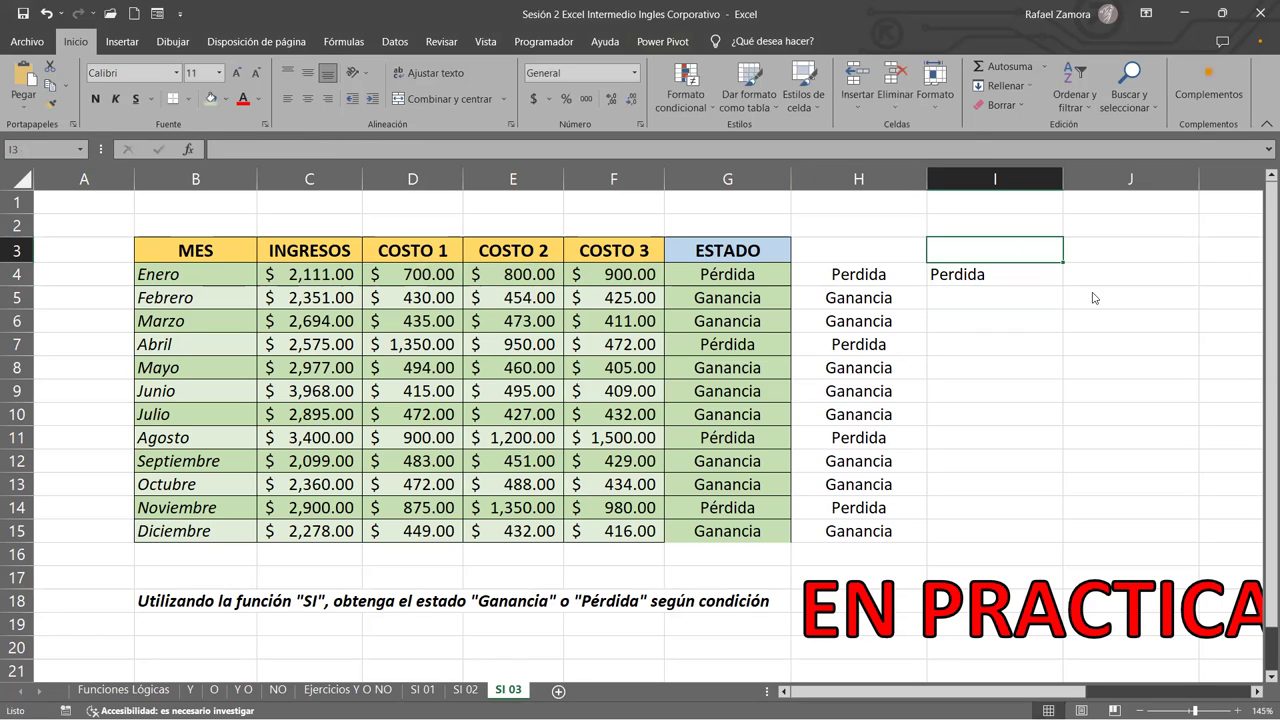
{"action": "left_click", "coordinate": [1034, 276]}
{"action": "left_click", "coordinate": [309, 100]}
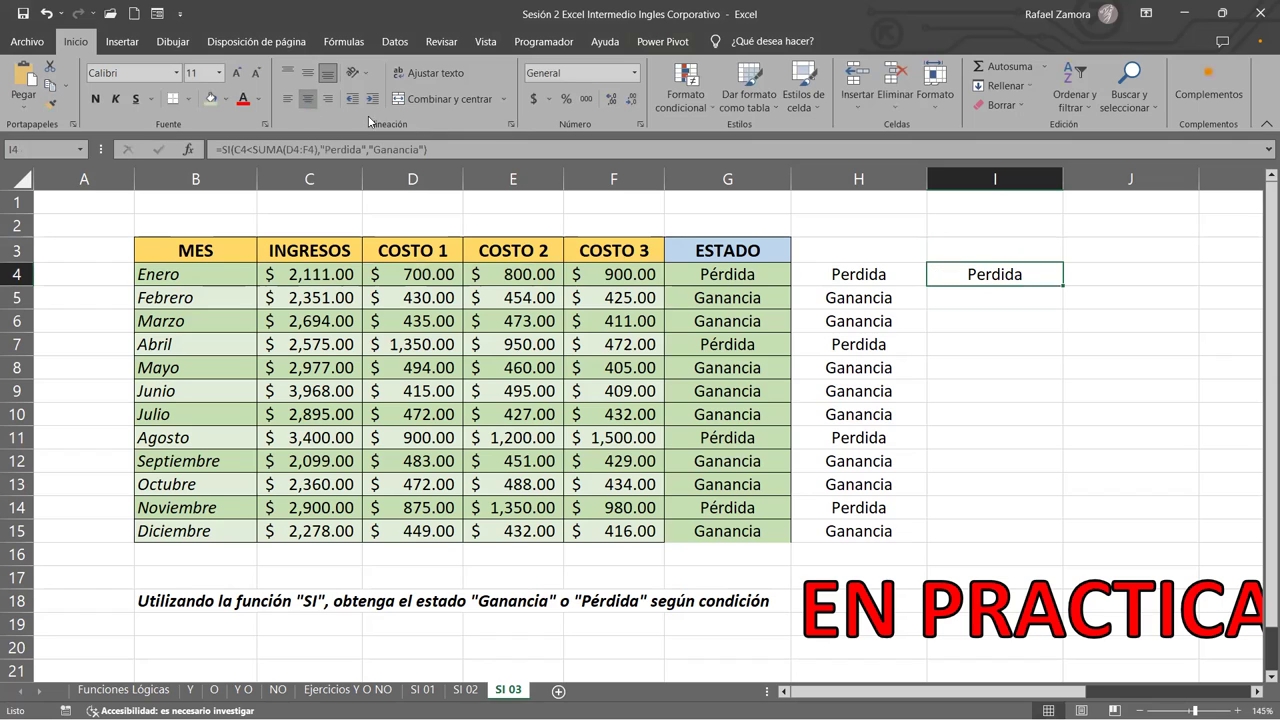
{"action": "left_click_drag", "start_coordinate": [1060, 286], "coordinate": [1060, 542]}
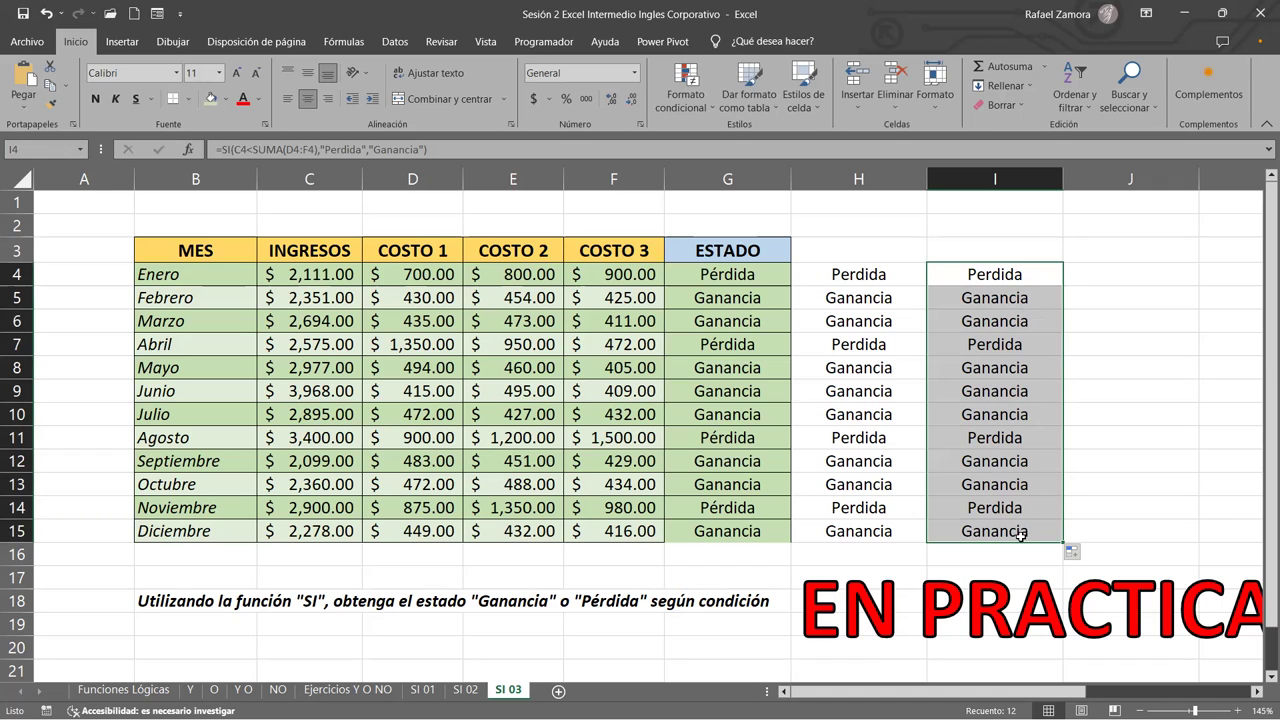
Narrow column I slightly
{"action": "left_click", "coordinate": [989, 302]}
{"action": "key", "text": "shift+Down"}
{"action": "left_click", "coordinate": [989, 302]}
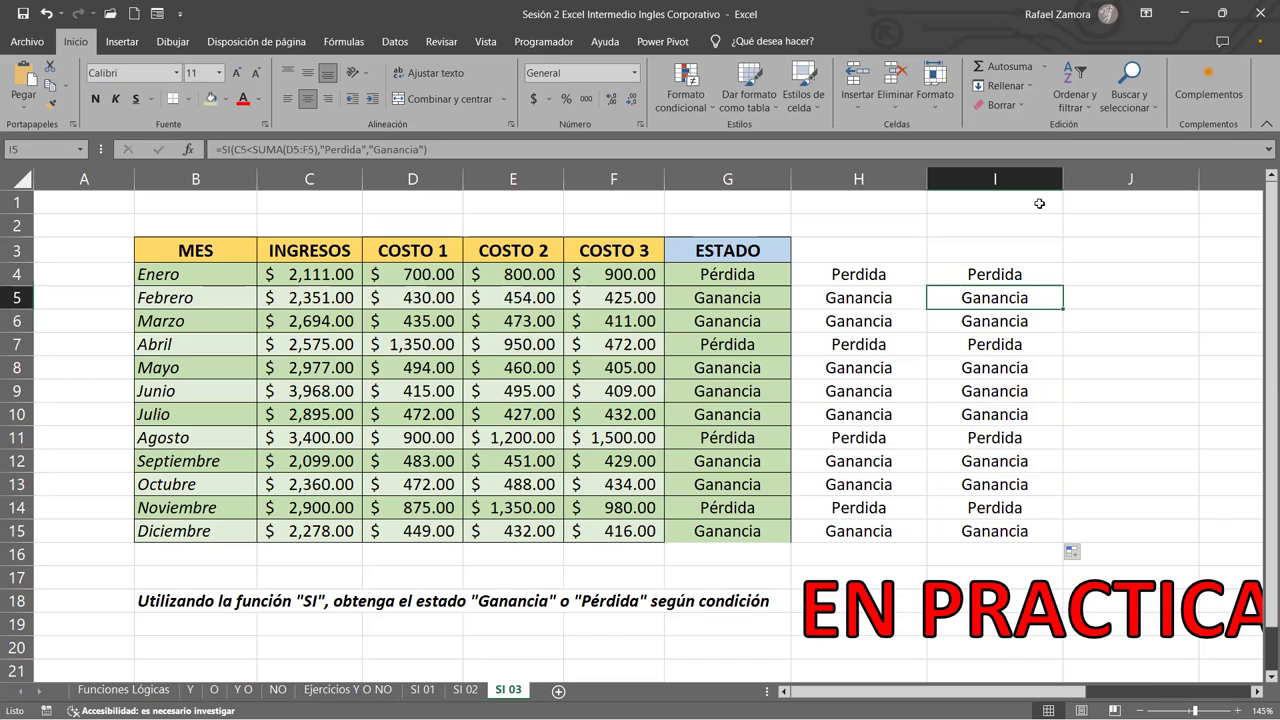
{"action": "left_click_drag", "start_coordinate": [1044, 185], "coordinate": [1045, 186]}
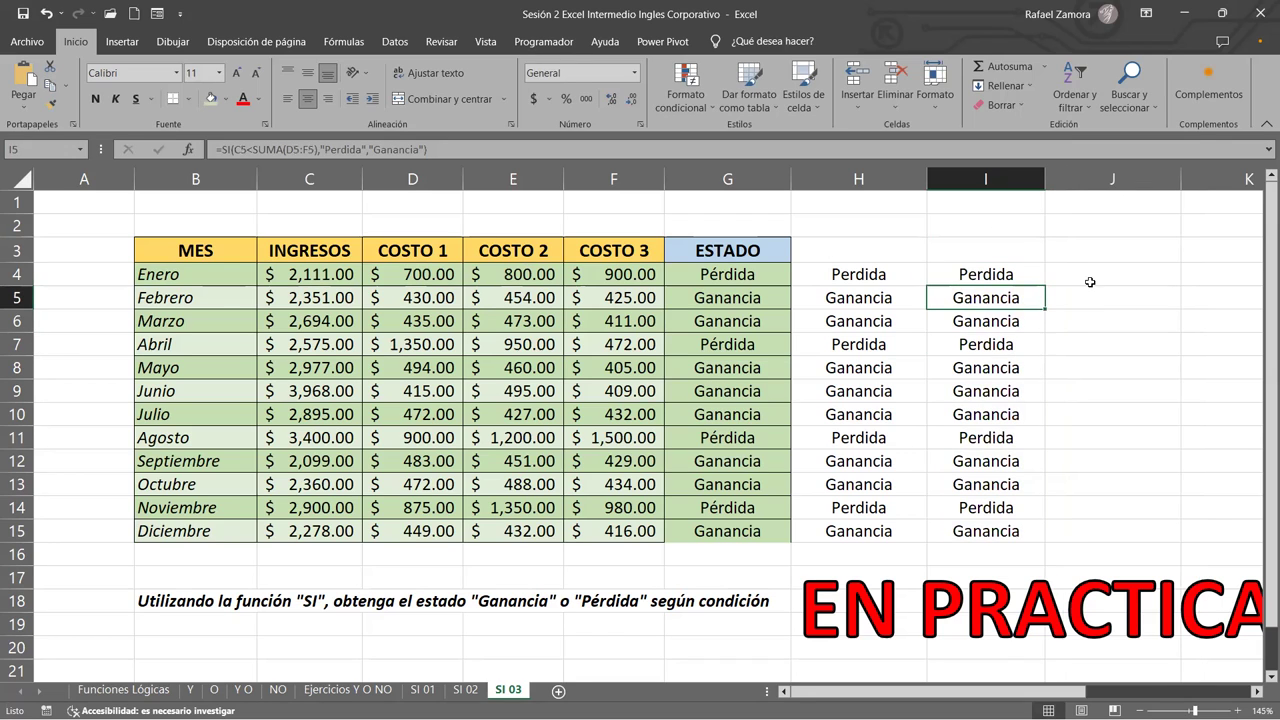
Start an SI formula in J4 that tests whether the sum of Enero's costs exceeds its income, SUMA(D4:F4)>C4
{"action": "left_click", "coordinate": [1090, 275]}
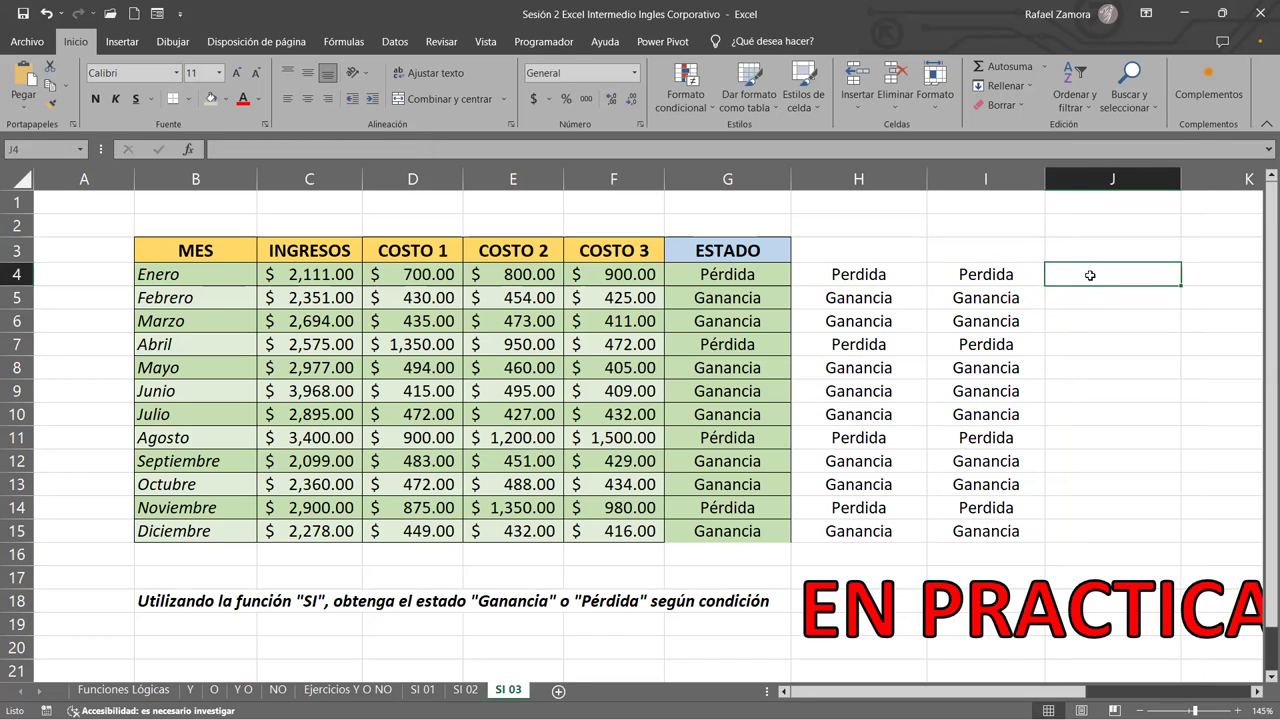
{"action": "type", "text": "="}
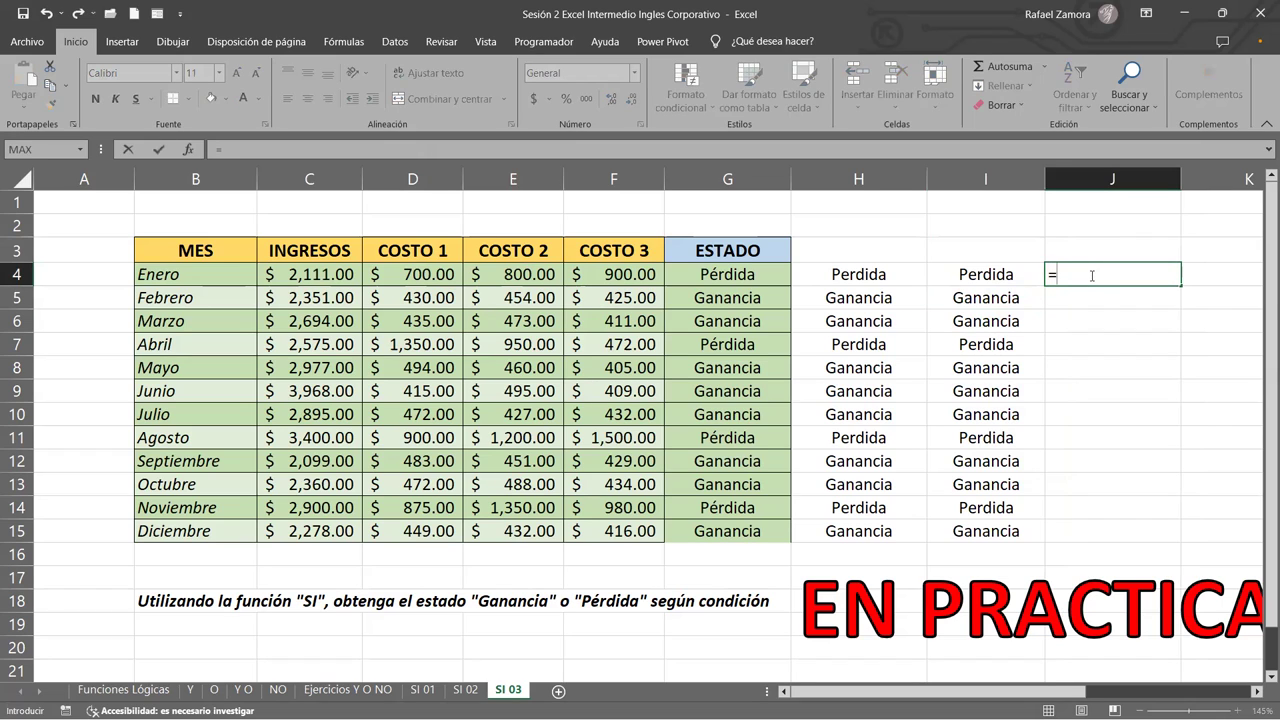
{"action": "type", "text": "SI("}
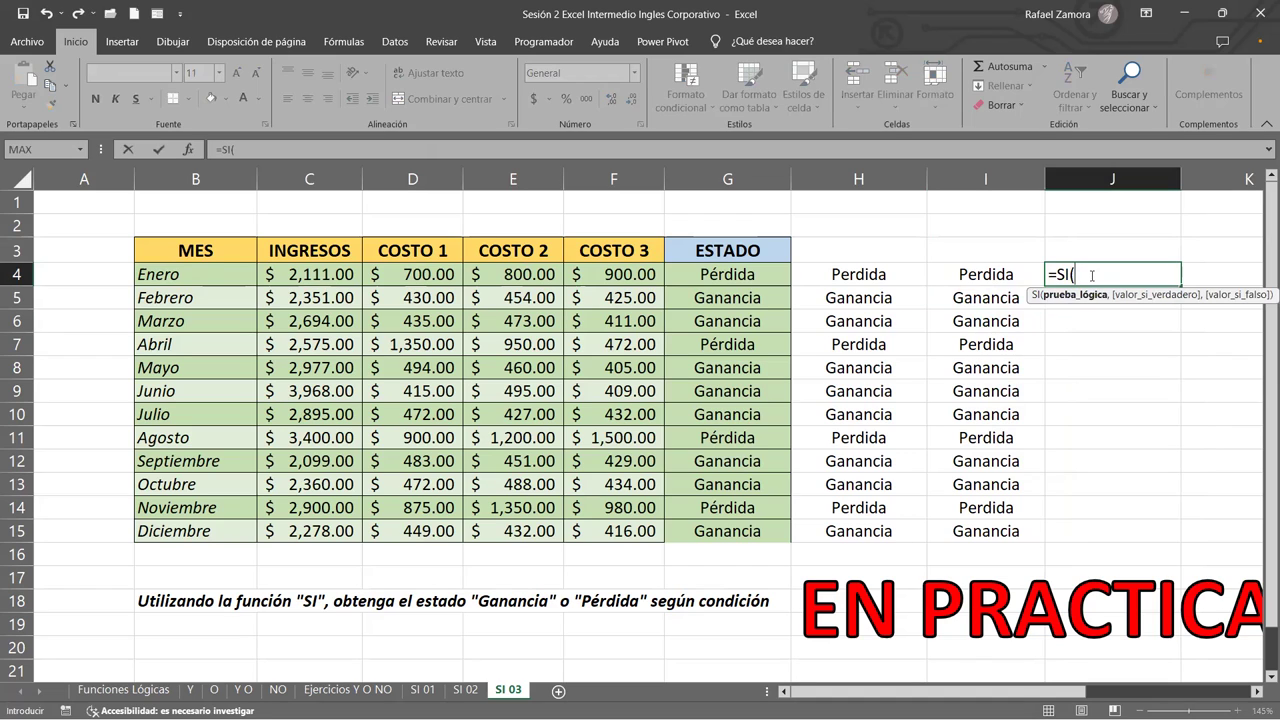
{"action": "type", "text": "sum"}
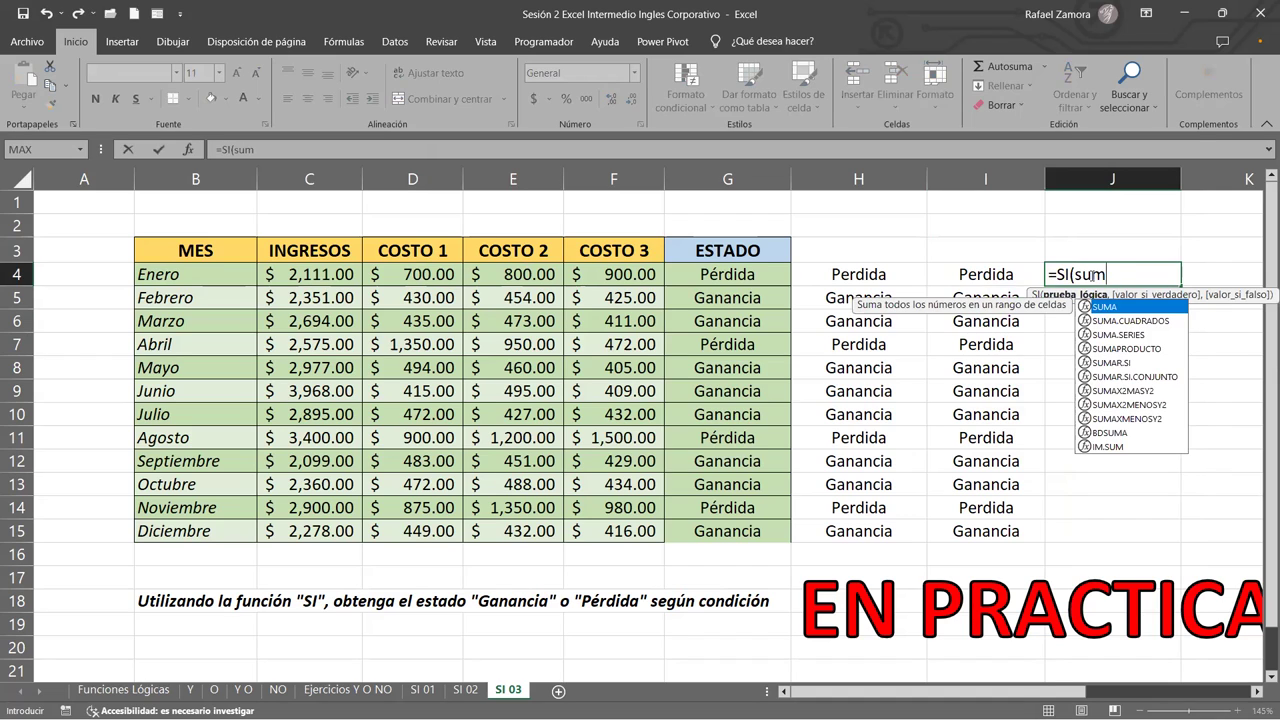
{"action": "key", "text": "Tab"}
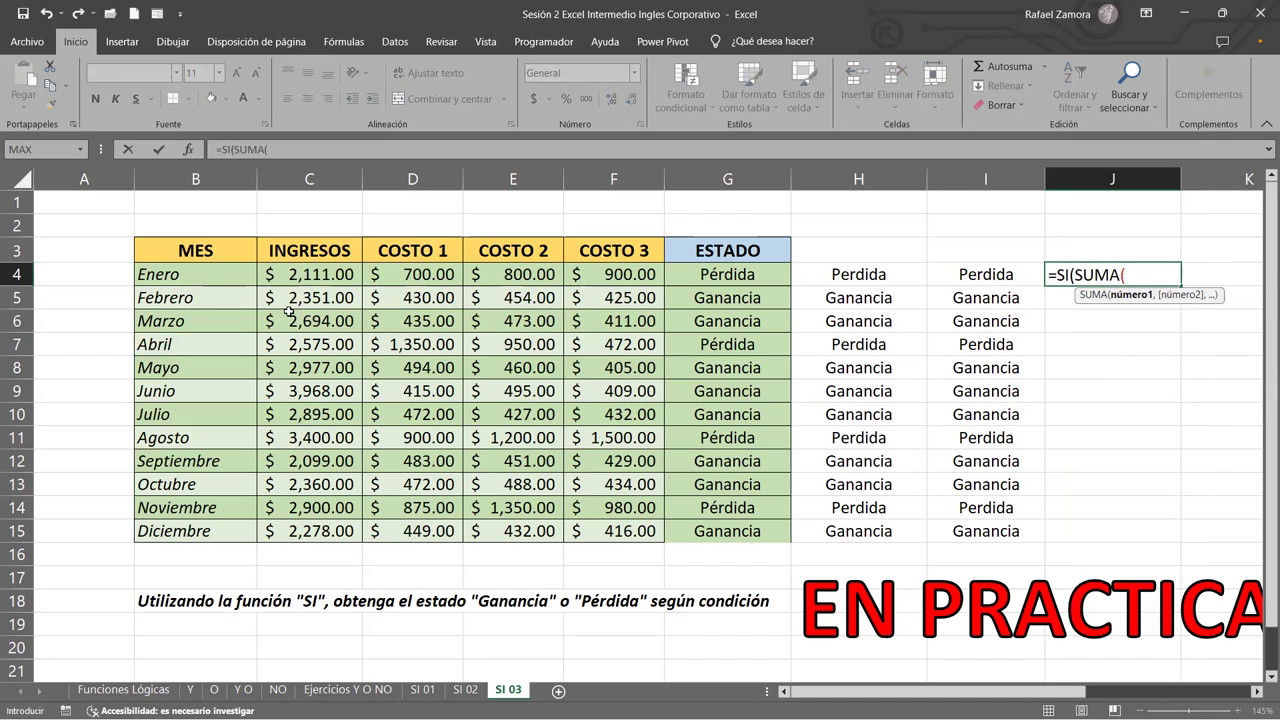
{"action": "left_click_drag", "start_coordinate": [424, 268], "coordinate": [597, 274]}
{"action": "type", "text": ")"}
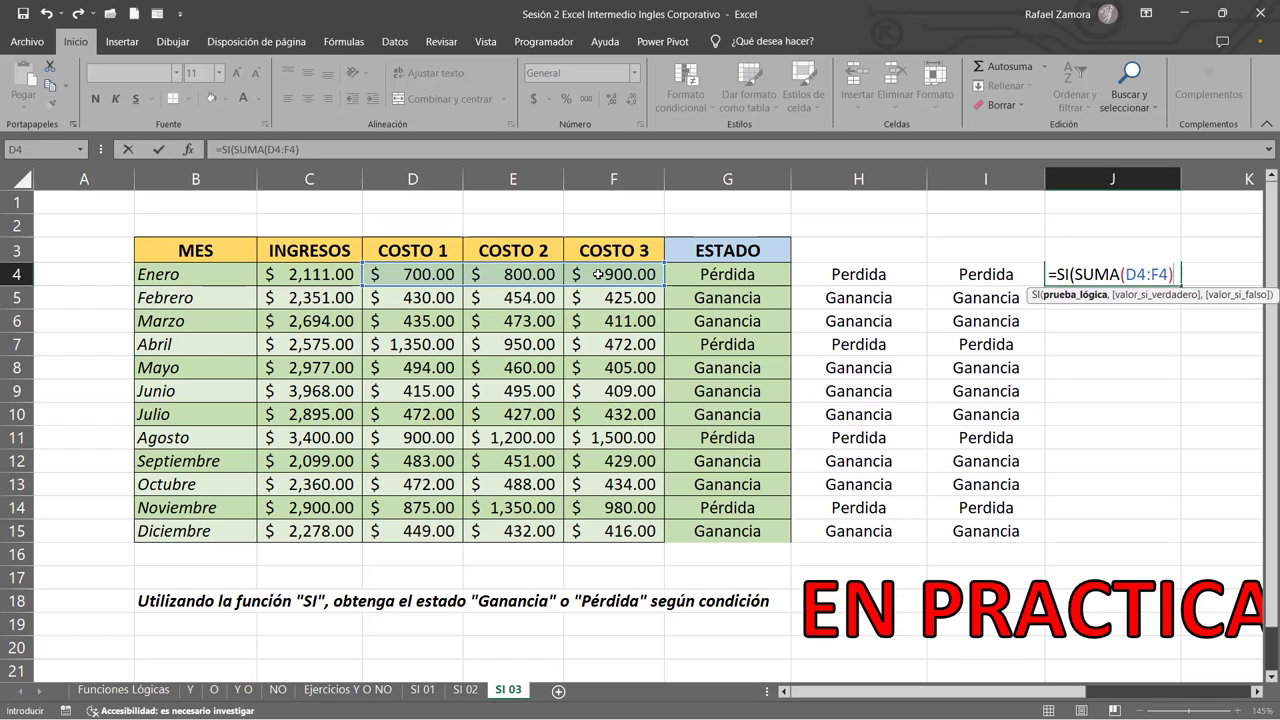
{"action": "type", "text": ">"}
{"action": "left_click", "coordinate": [298, 276]}
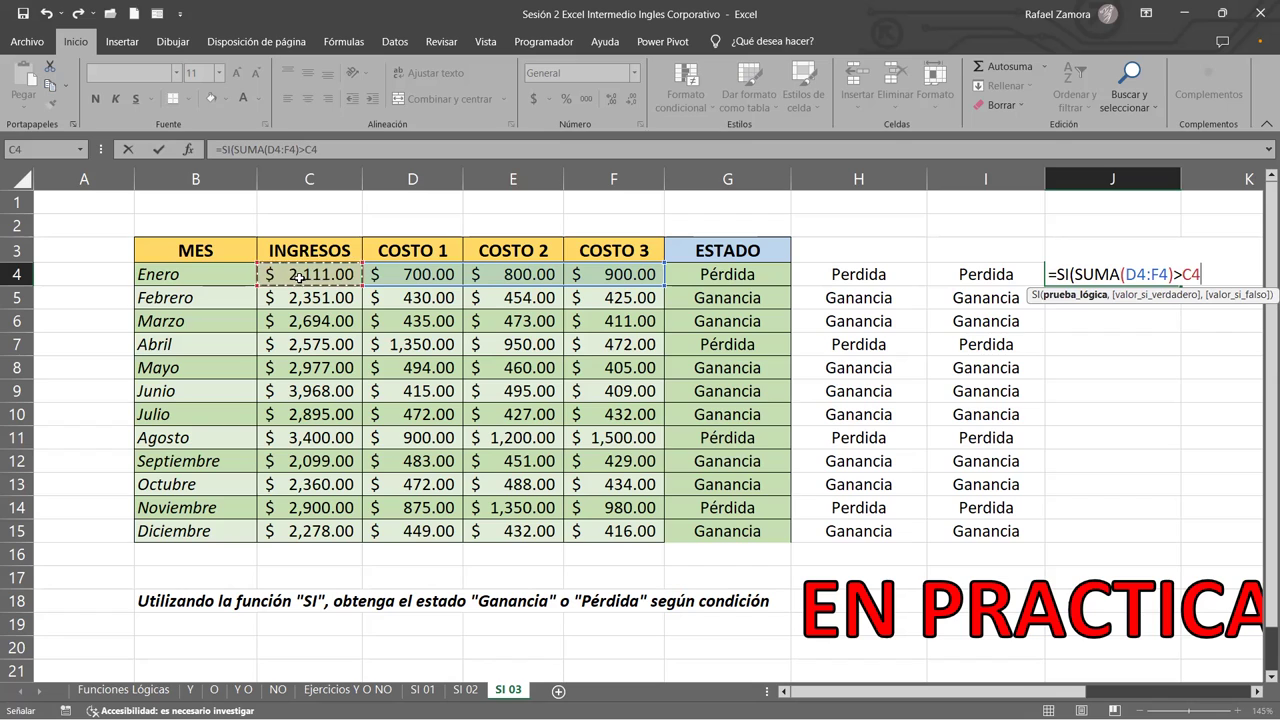
Add "Perdida" as the true result and "Ganancia" as the false result, and enter the J4 formula
{"action": "type", "text": ","}
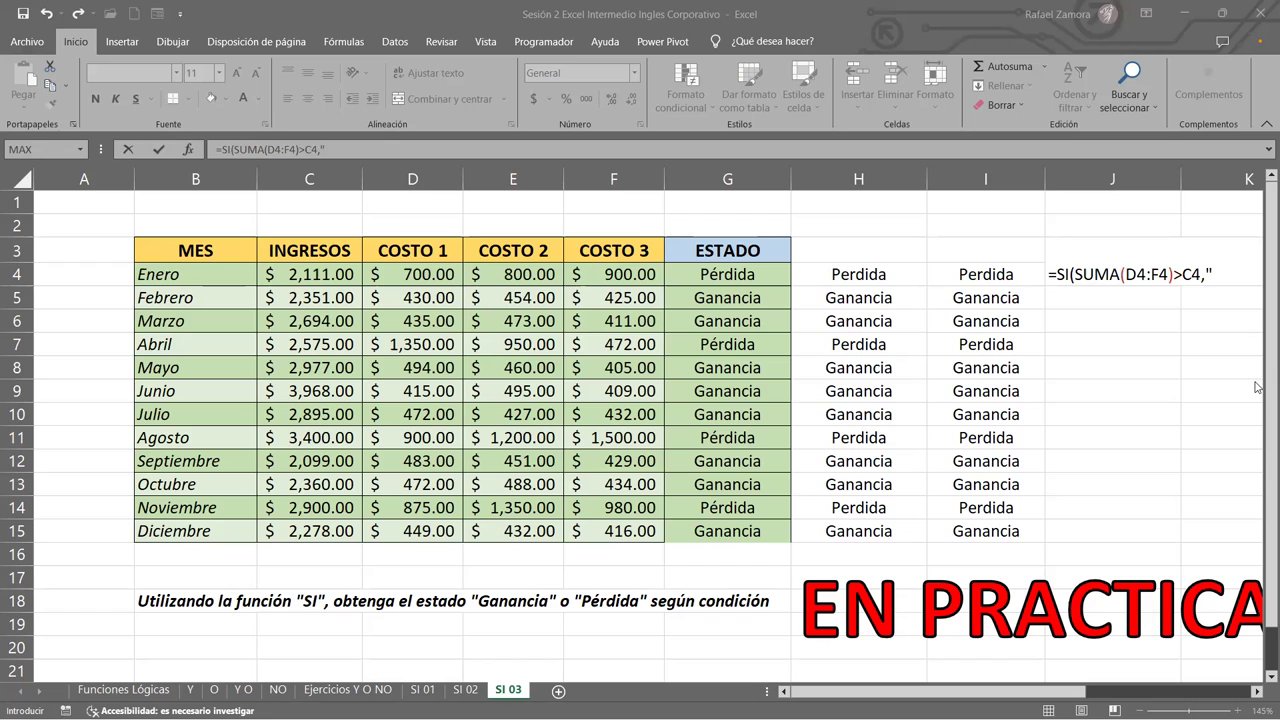
{"action": "left_click", "coordinate": [1223, 274]}
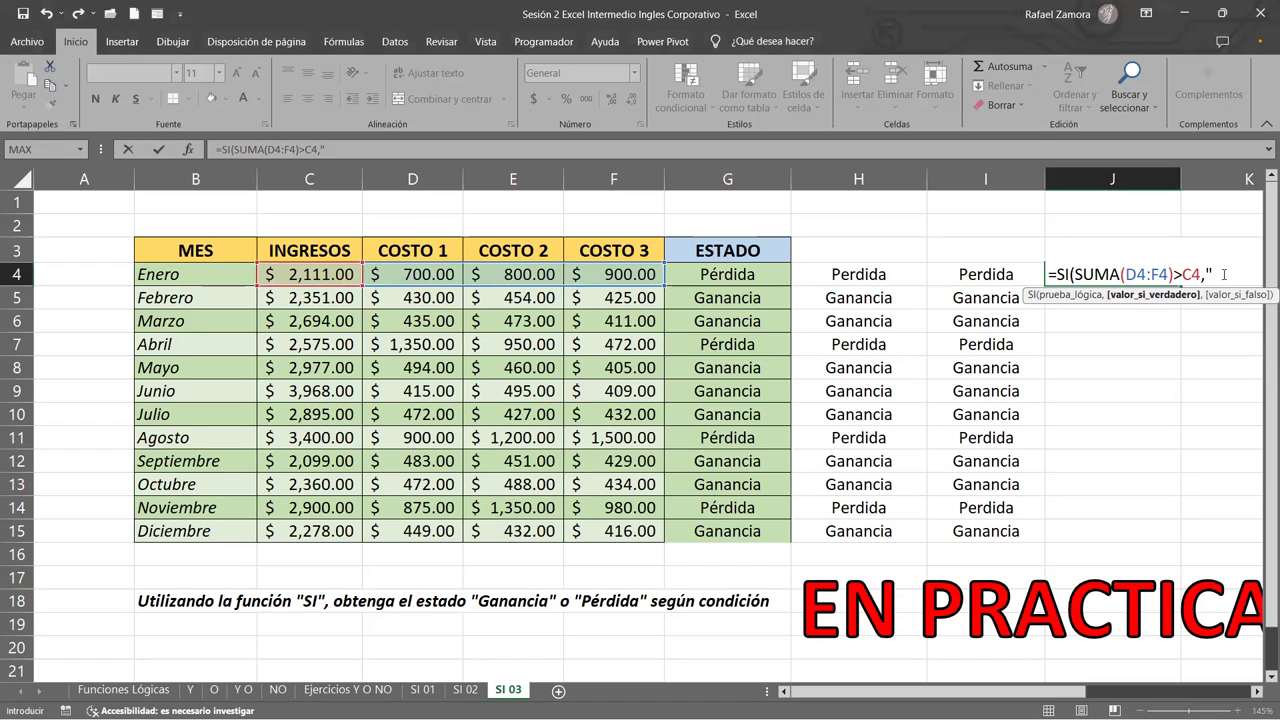
{"action": "type", "text": "Perdida\""}
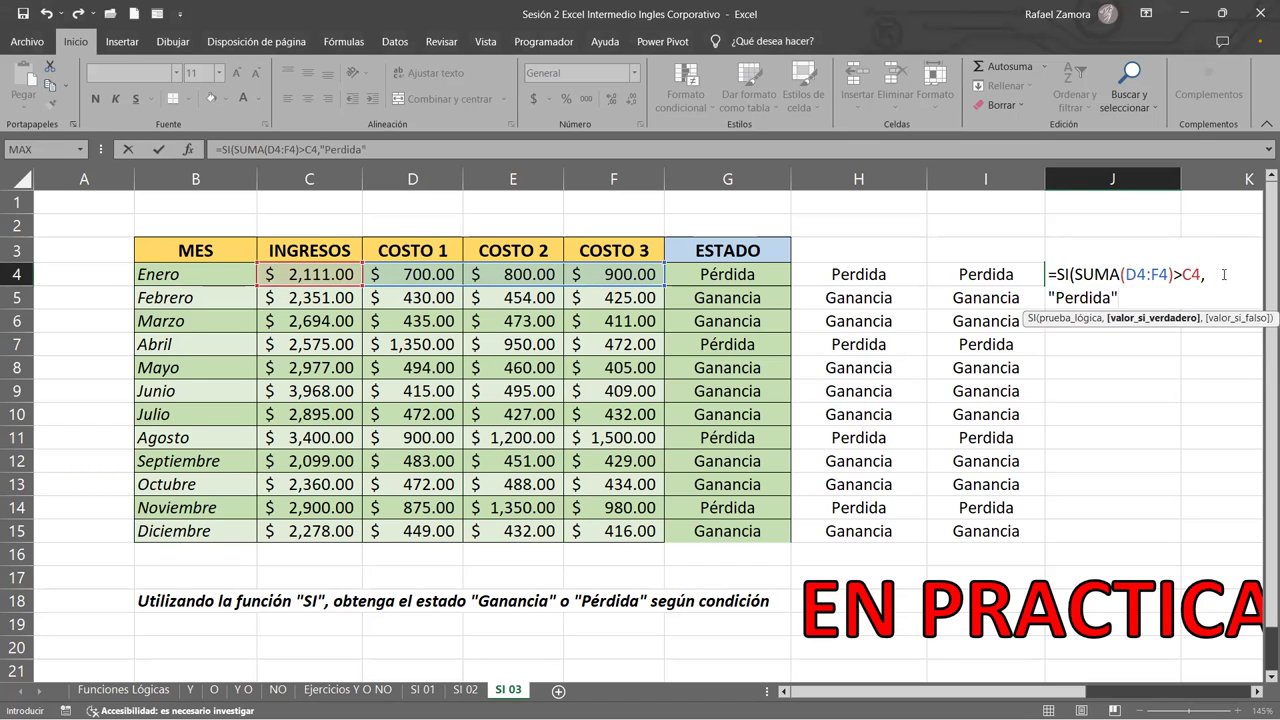
{"action": "type", "text": ",\""}
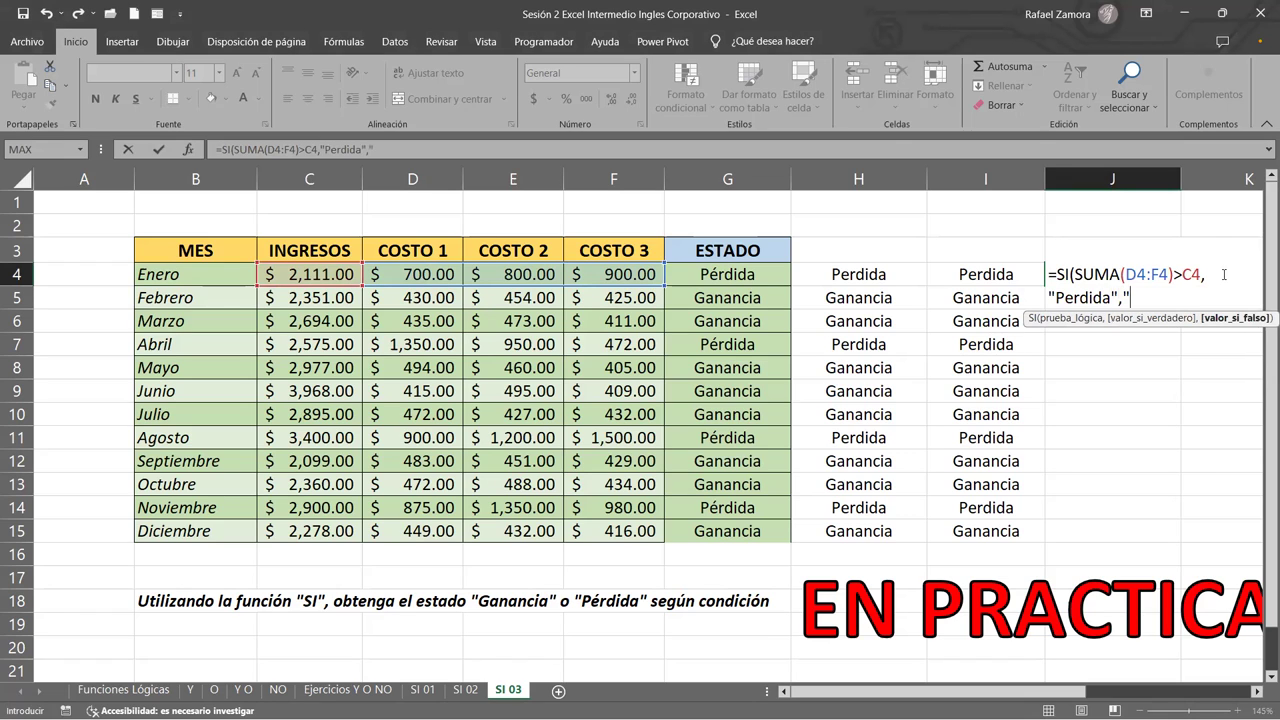
{"action": "type", "text": "Ganancia\")"}
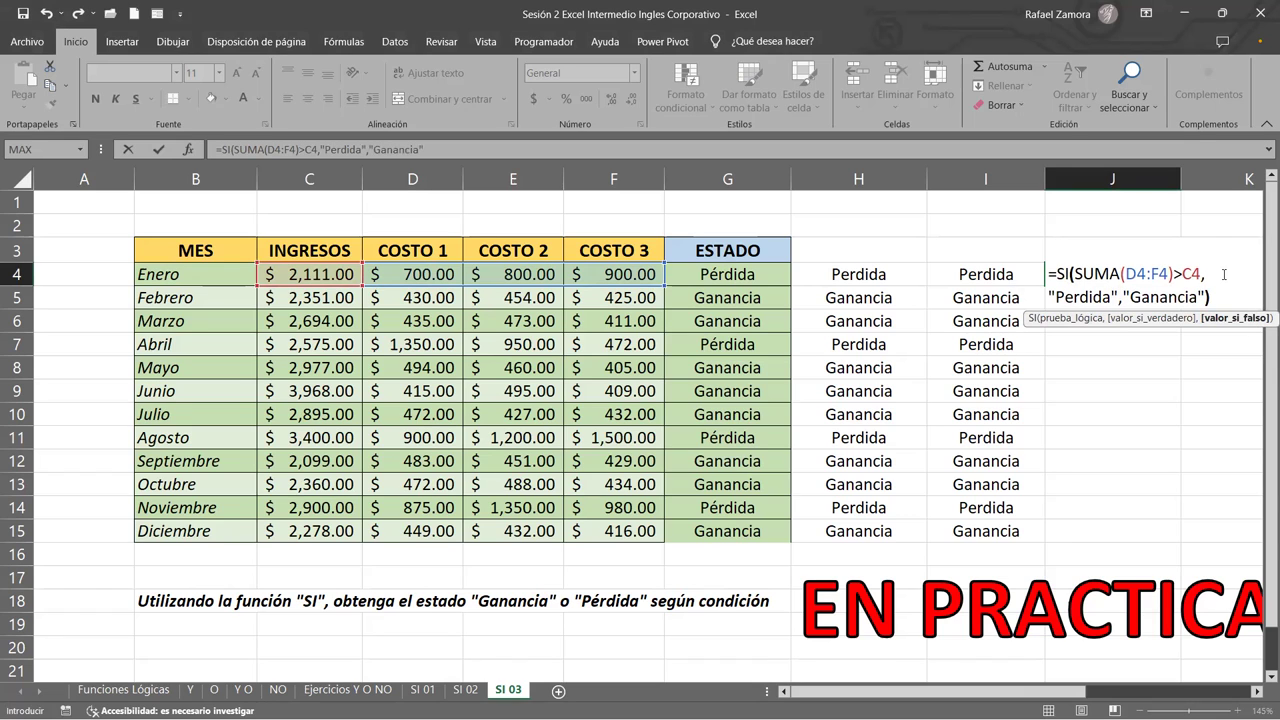
{"action": "key", "text": "Return"}
Fill the J4 formula down through J15 and narrow column J slightly
{"action": "left_click", "coordinate": [1122, 262]}
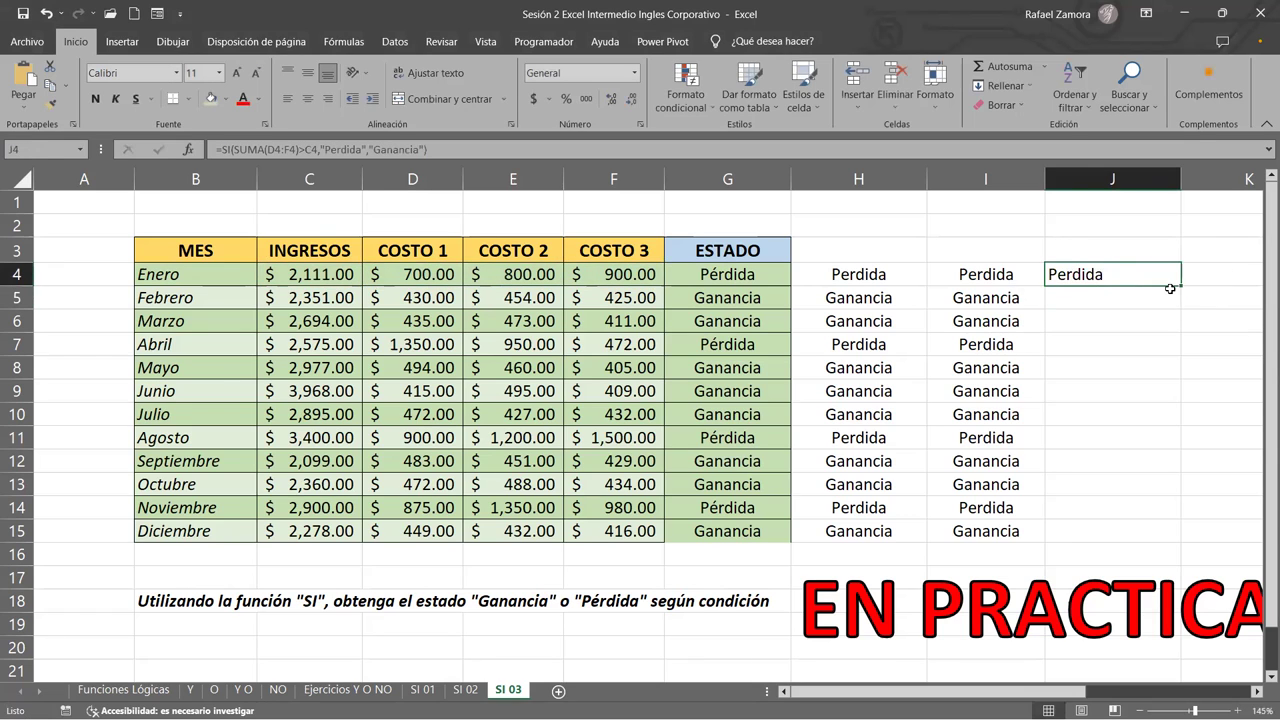
{"action": "left_click_drag", "start_coordinate": [1181, 289], "coordinate": [1186, 529]}
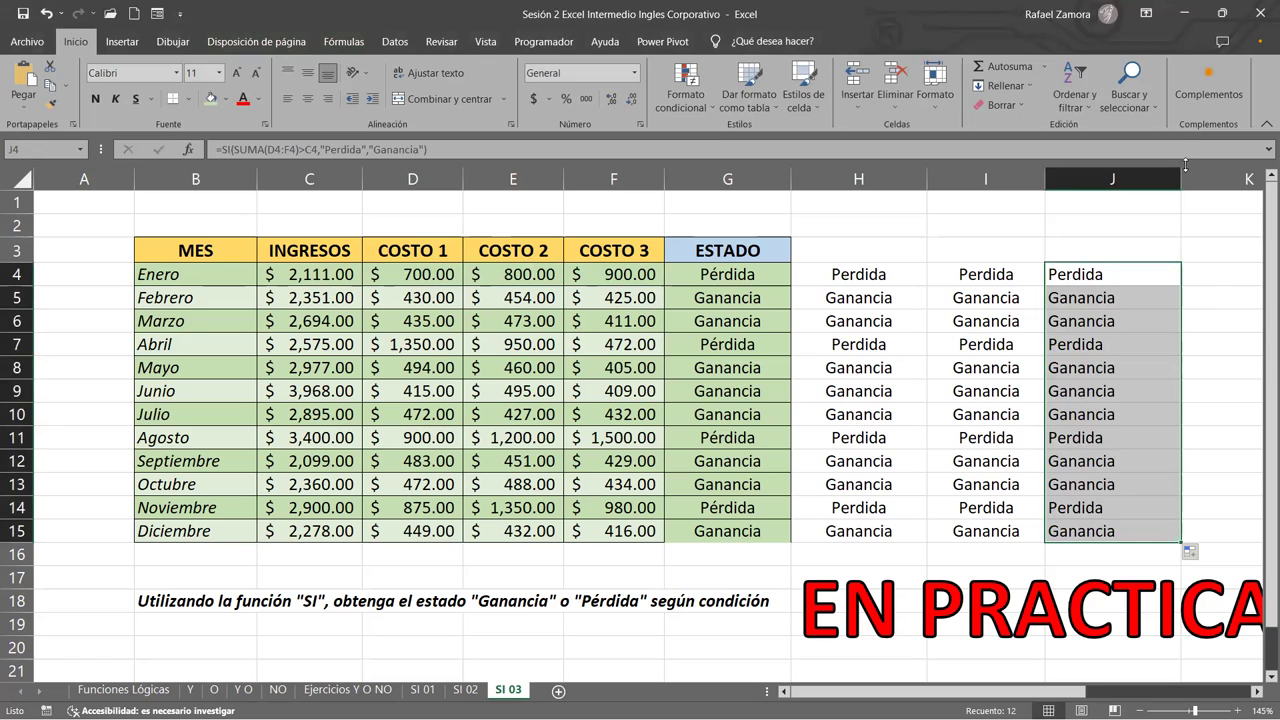
{"action": "left_click_drag", "start_coordinate": [1186, 174], "coordinate": [1163, 174]}
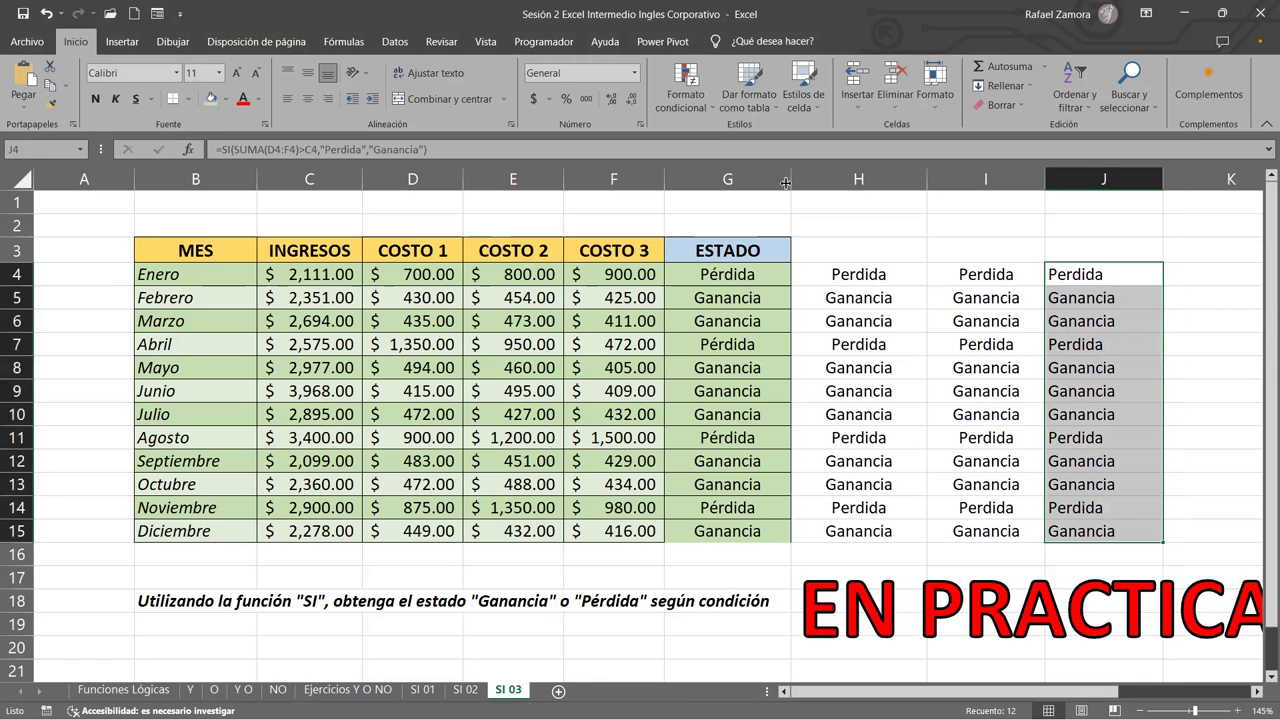
Narrow columns H through K to one equal width and center their contents
{"action": "left_click", "coordinate": [858, 179]}
{"action": "left_click_drag", "start_coordinate": [1059, 191], "coordinate": [1200, 180]}
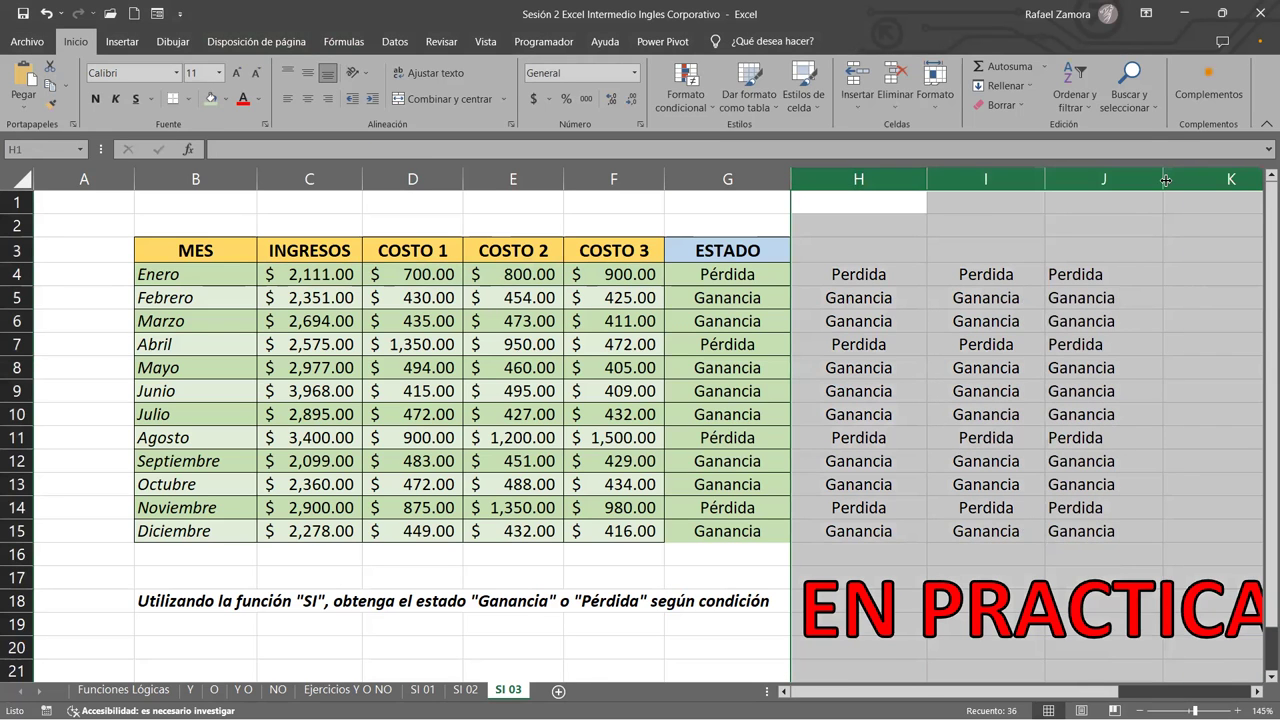
{"action": "left_click_drag", "start_coordinate": [929, 179], "coordinate": [889, 179]}
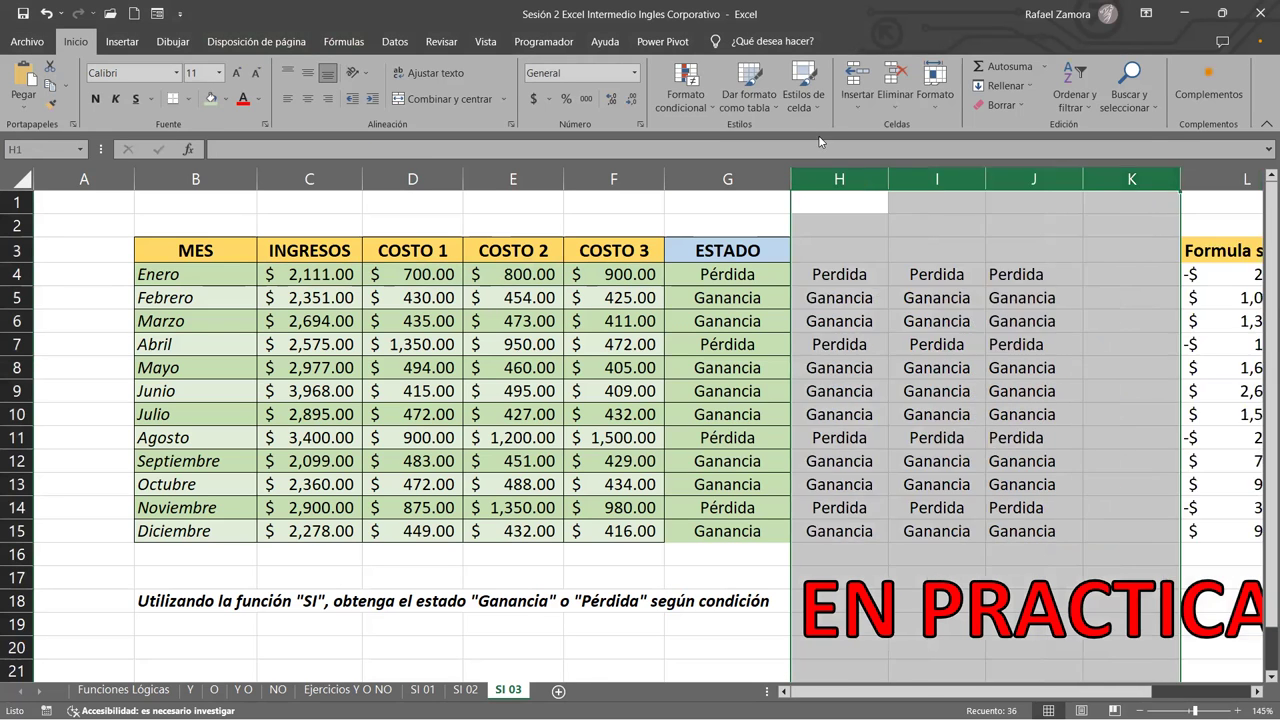
{"action": "left_click", "coordinate": [303, 102]}
{"action": "left_click", "coordinate": [1030, 460]}
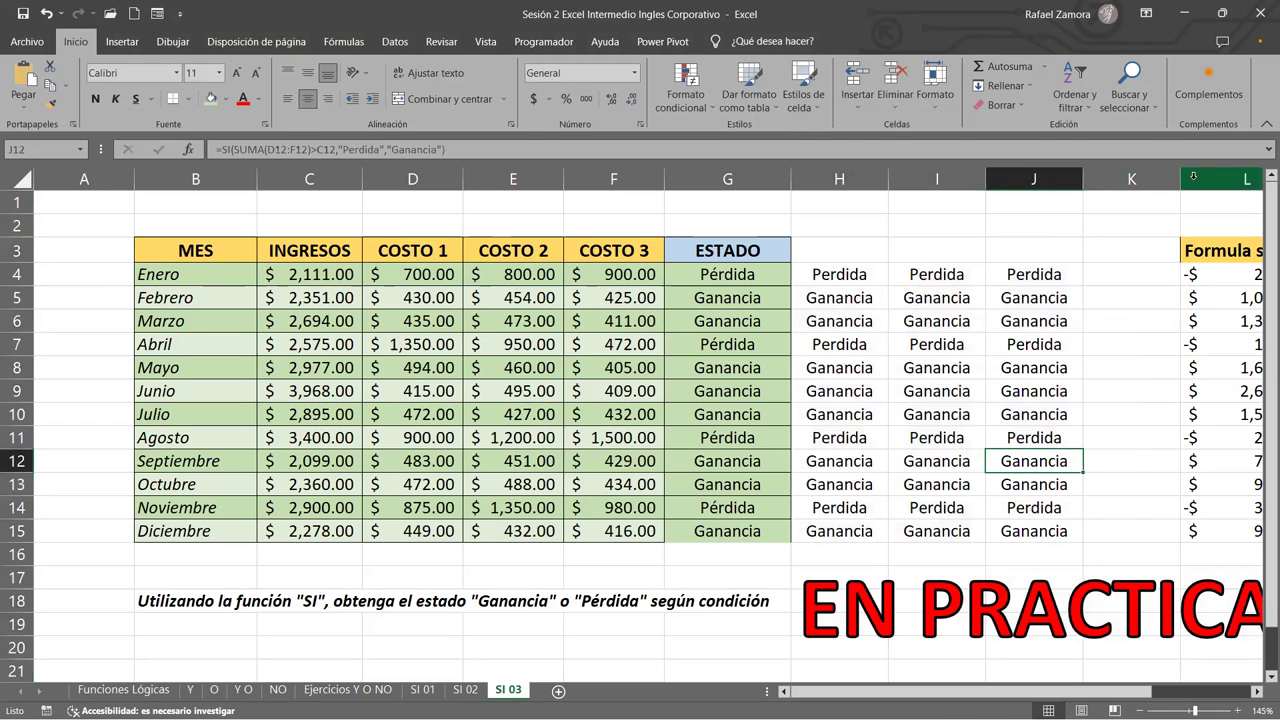
Insert an empty column before the "Formula simple" column
{"action": "left_click", "coordinate": [1192, 176]}
{"action": "scroll", "coordinate": [900, 380], "scroll_direction": "right", "scroll_amount": 3}
{"action": "key", "text": "ctrl+plus"}
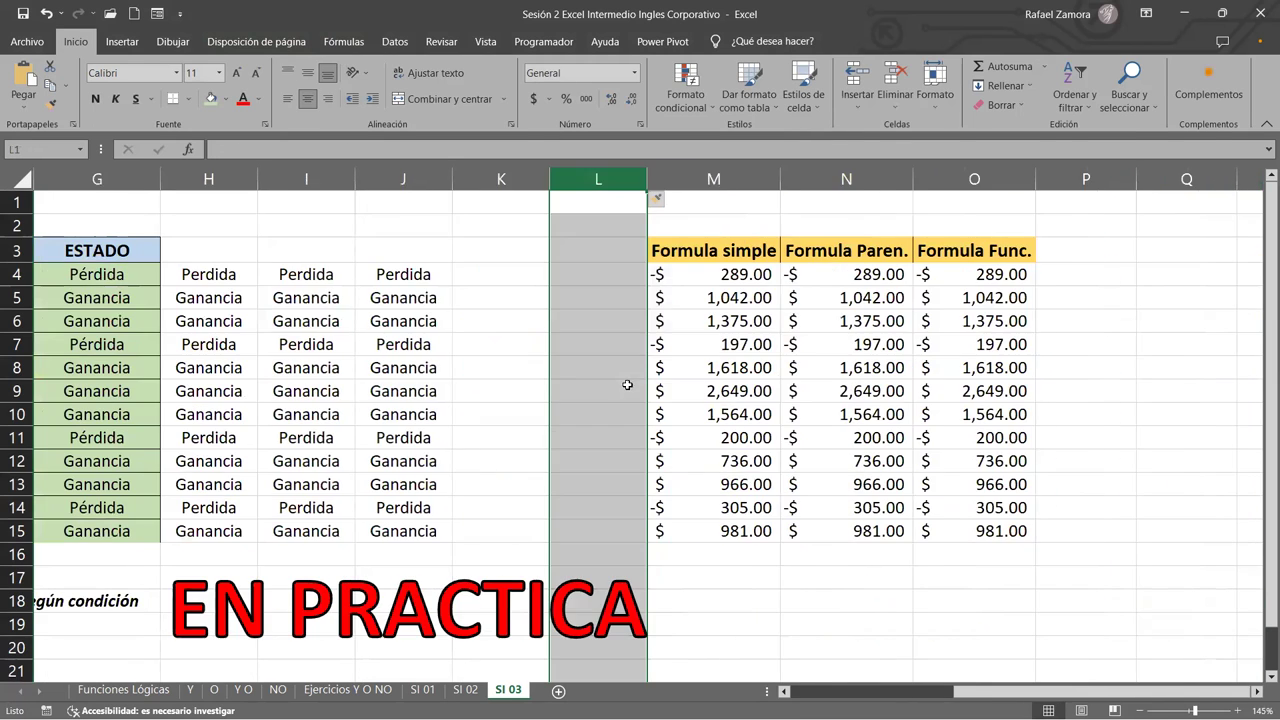
Copy the J4 formula into K4 and redirect its references to the costs D4:F4 and the income C4
{"action": "left_click", "coordinate": [424, 277]}
{"action": "left_click_drag", "start_coordinate": [481, 287], "coordinate": [558, 294]}
{"action": "key", "text": "F2"}
{"action": "left_click_drag", "start_coordinate": [1040, 691], "coordinate": [905, 691]}
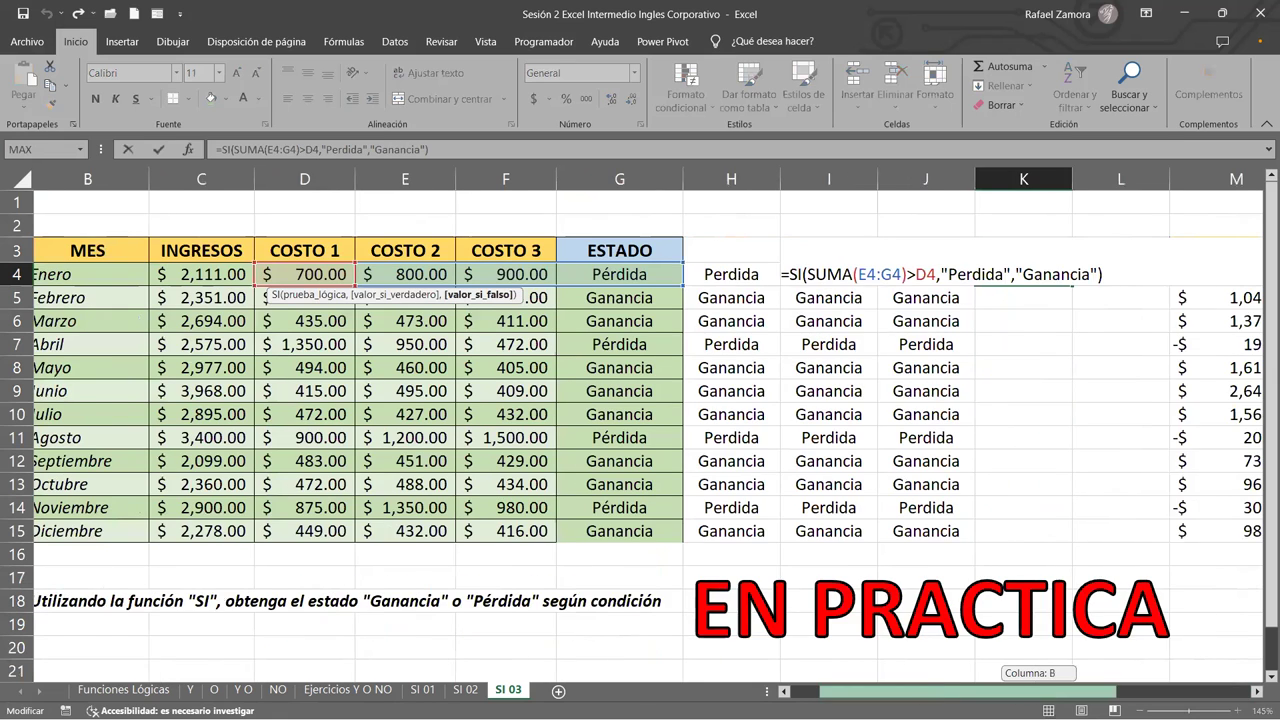
{"action": "left_click_drag", "start_coordinate": [325, 289], "coordinate": [256, 288]}
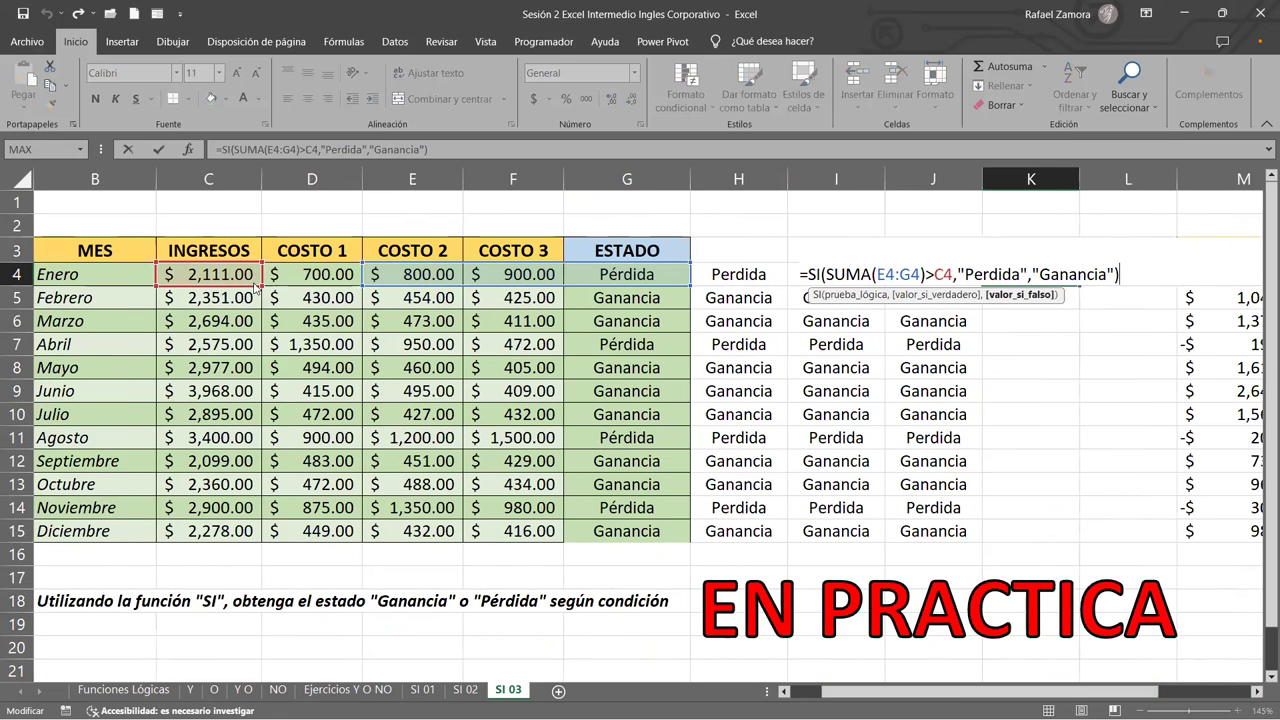
{"action": "left_click_drag", "start_coordinate": [434, 285], "coordinate": [333, 285]}
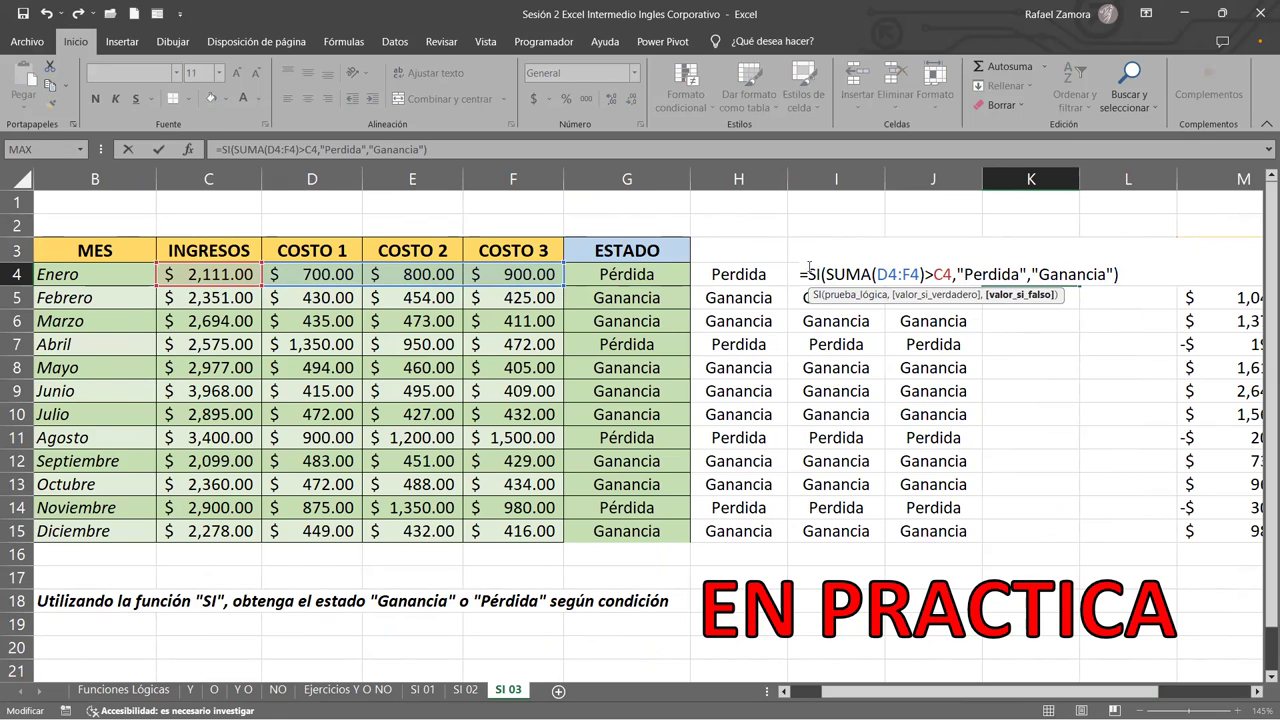
Change the K4 formula to =SI(SUMA(D4:F4)<C4,"Ganancia","Perdida") and fill it down through K15
{"action": "left_click", "coordinate": [928, 274]}
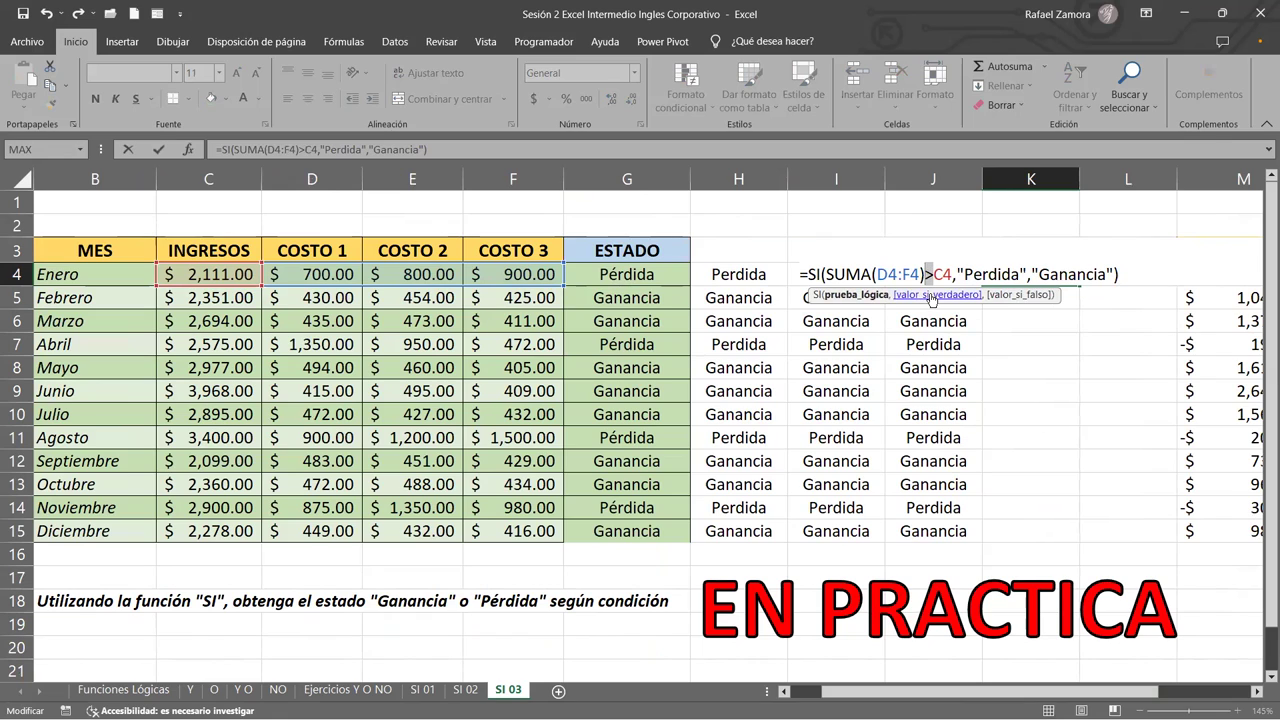
{"action": "type", "text": "<"}
{"action": "left_click_drag", "start_coordinate": [959, 270], "coordinate": [1033, 281]}
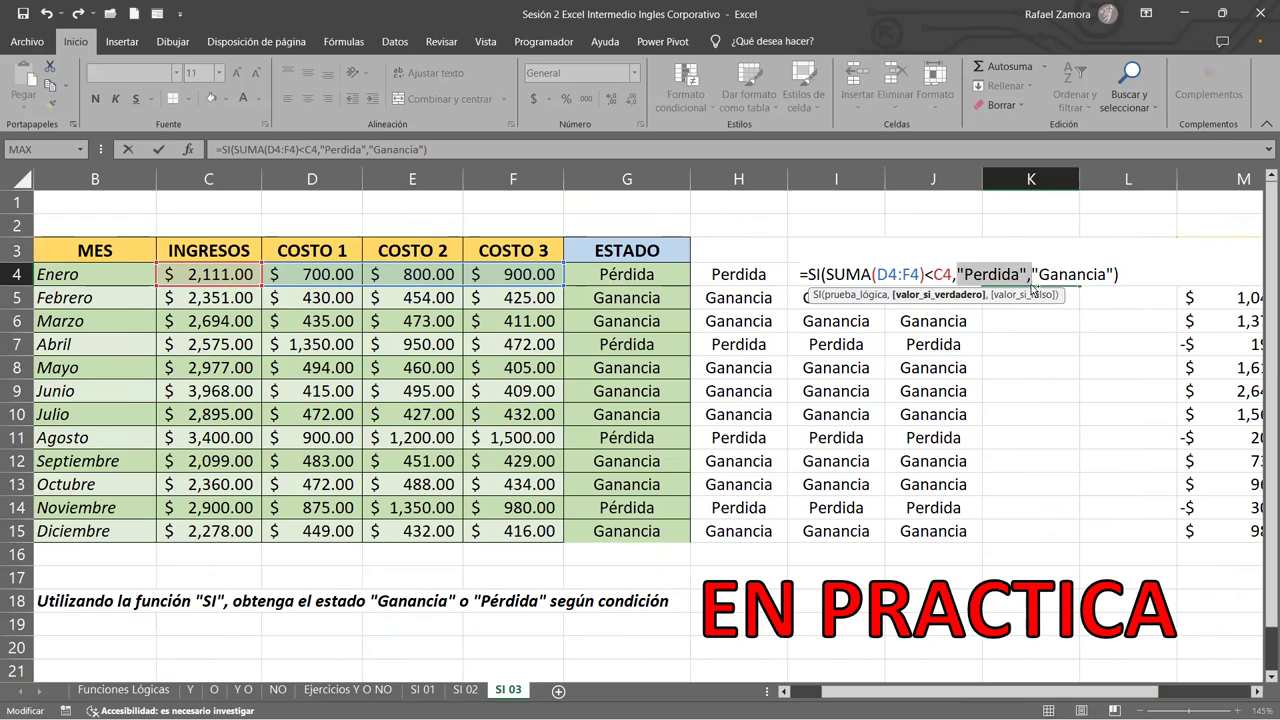
{"action": "key", "text": "BackSpace"}
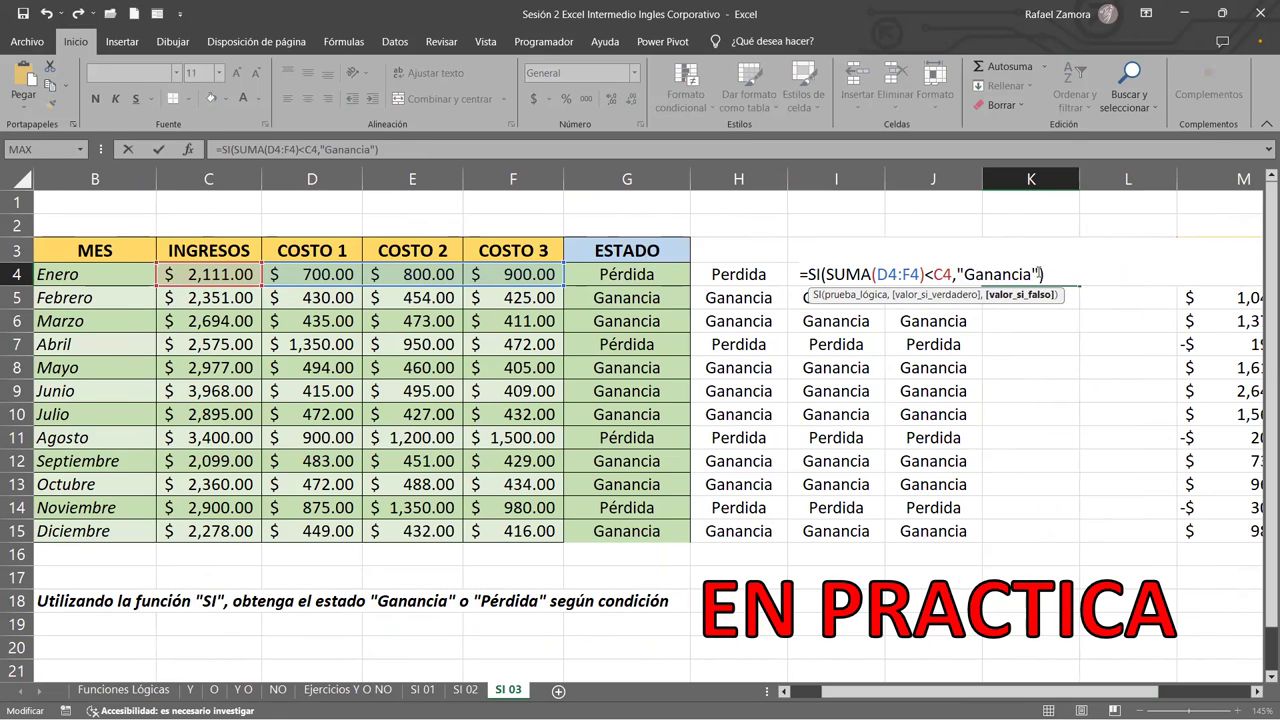
{"action": "key", "text": "BackSpace"}
{"action": "key", "text": "ctrl+Return"}
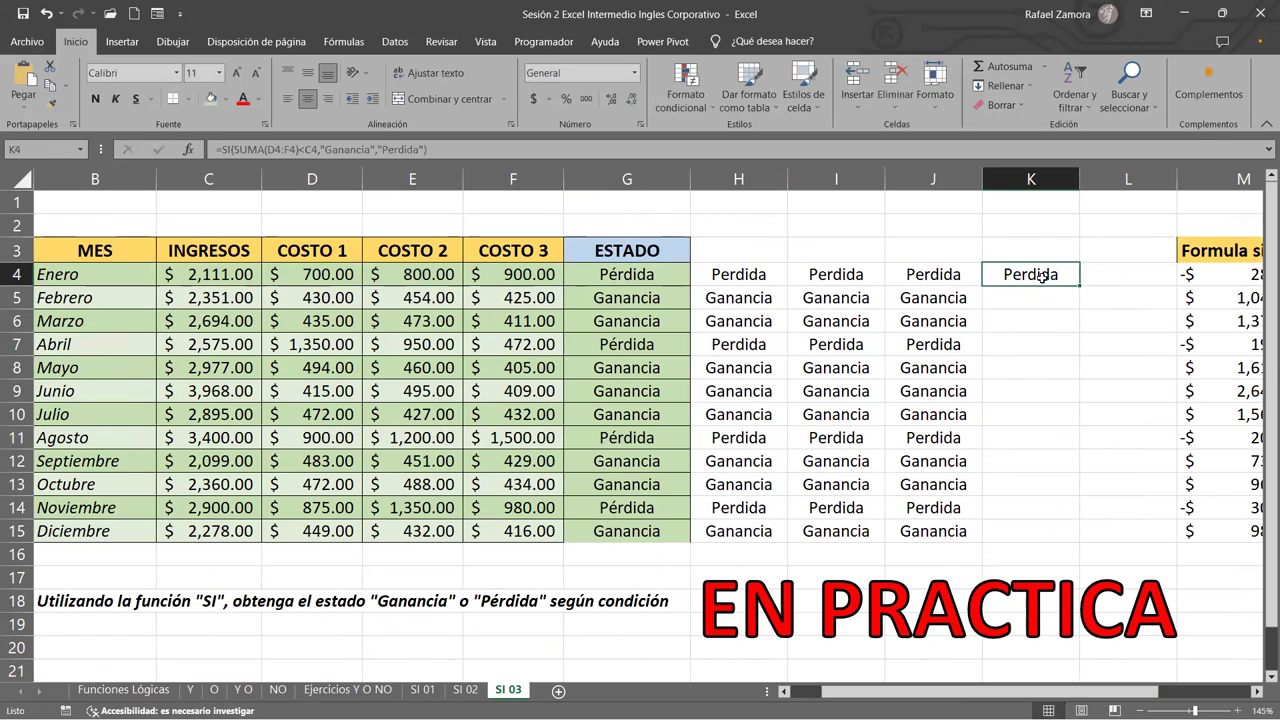
{"action": "left_click_drag", "start_coordinate": [1079, 286], "coordinate": [1078, 546]}
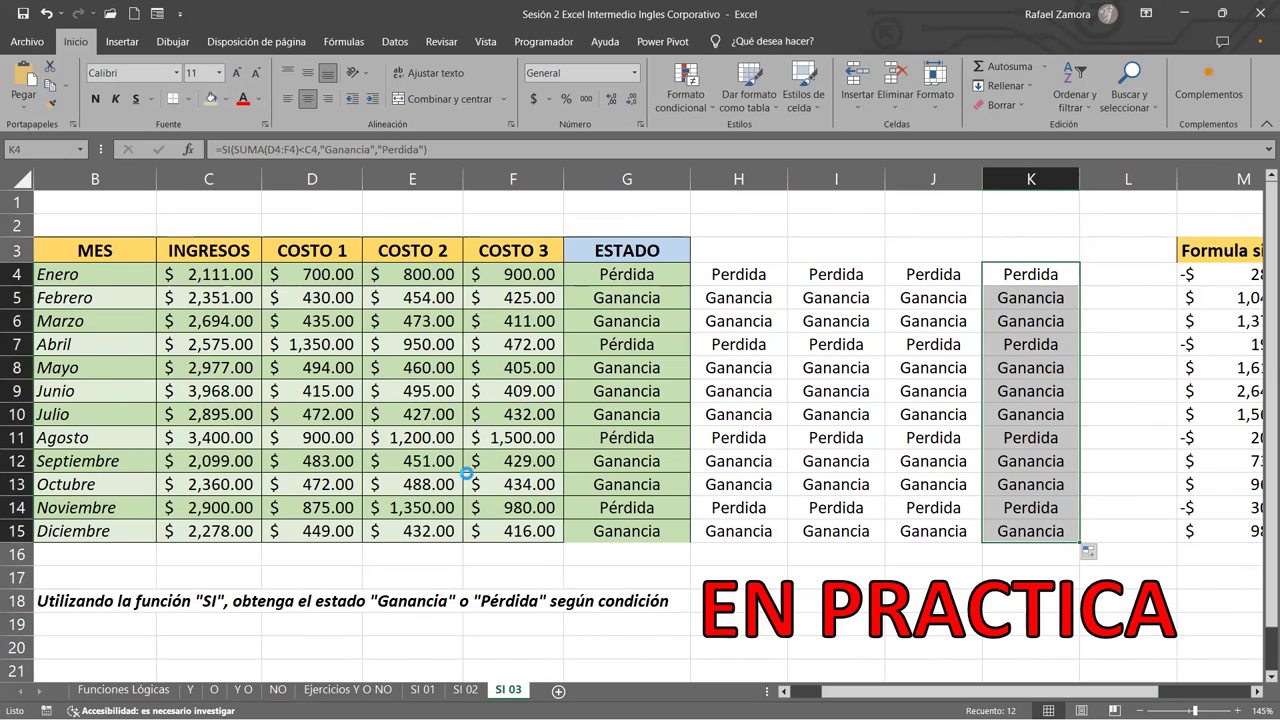
Display the H4 formula as text in B20 with =FORMULATEXTO(H4)
{"action": "scroll", "coordinate": [480, 436], "scroll_direction": "down", "scroll_amount": 2, "text": "ctrl"}
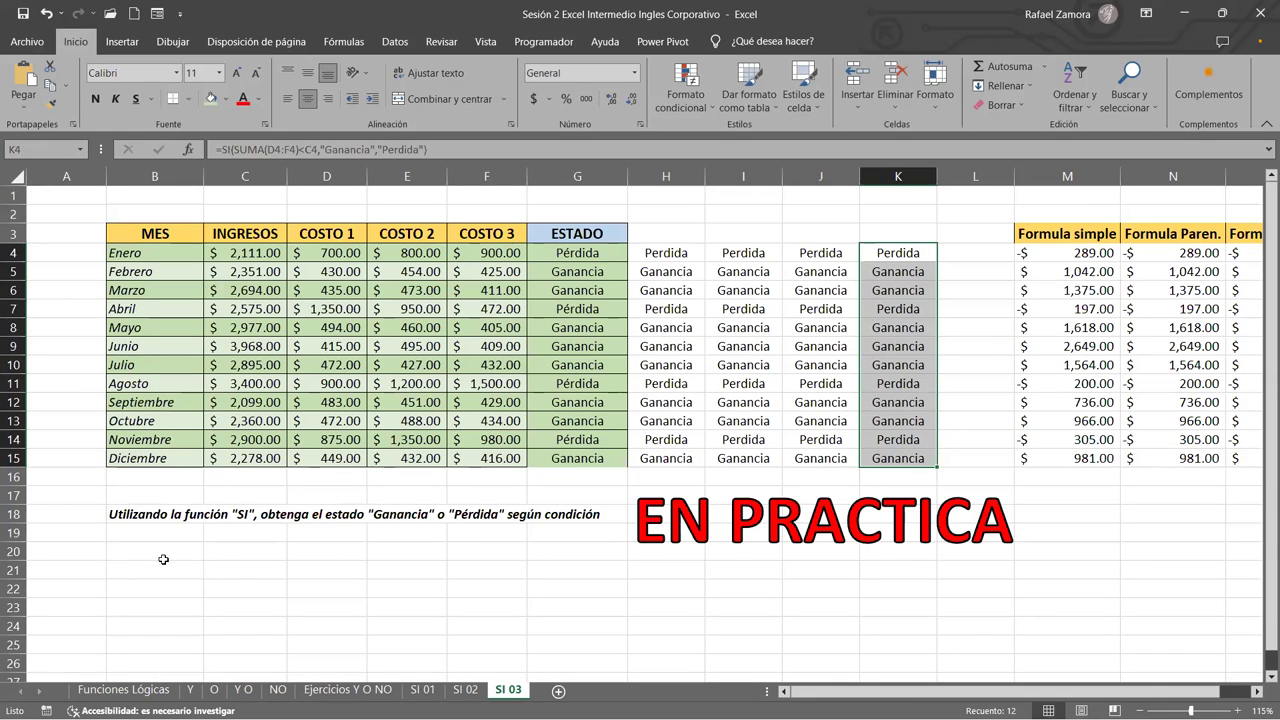
{"action": "left_click", "coordinate": [163, 555]}
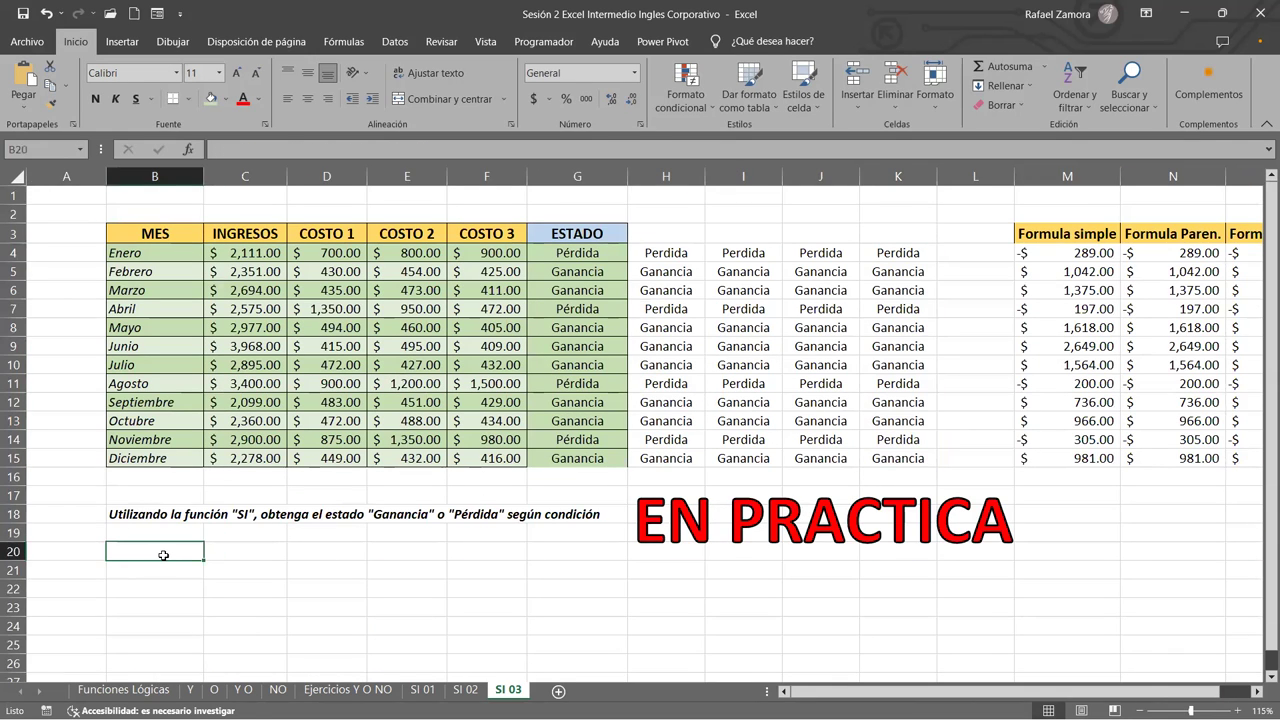
{"action": "type", "text": "="}
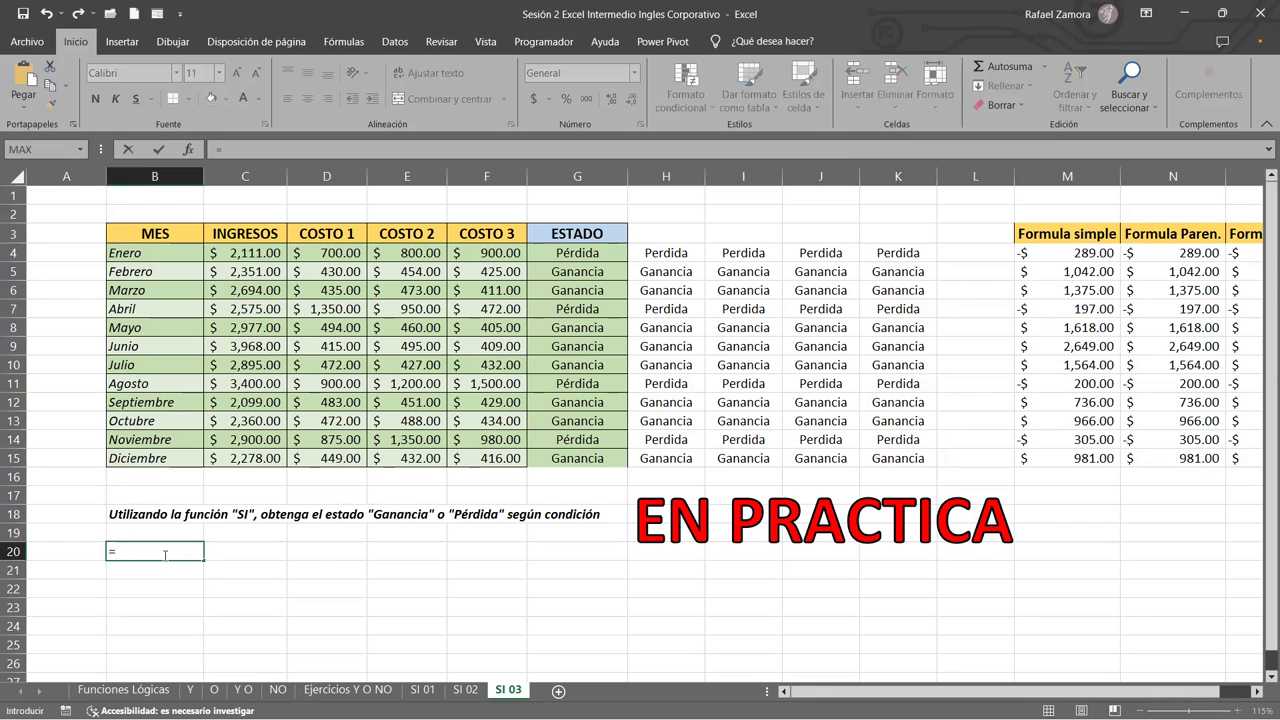
{"action": "type", "text": "form"}
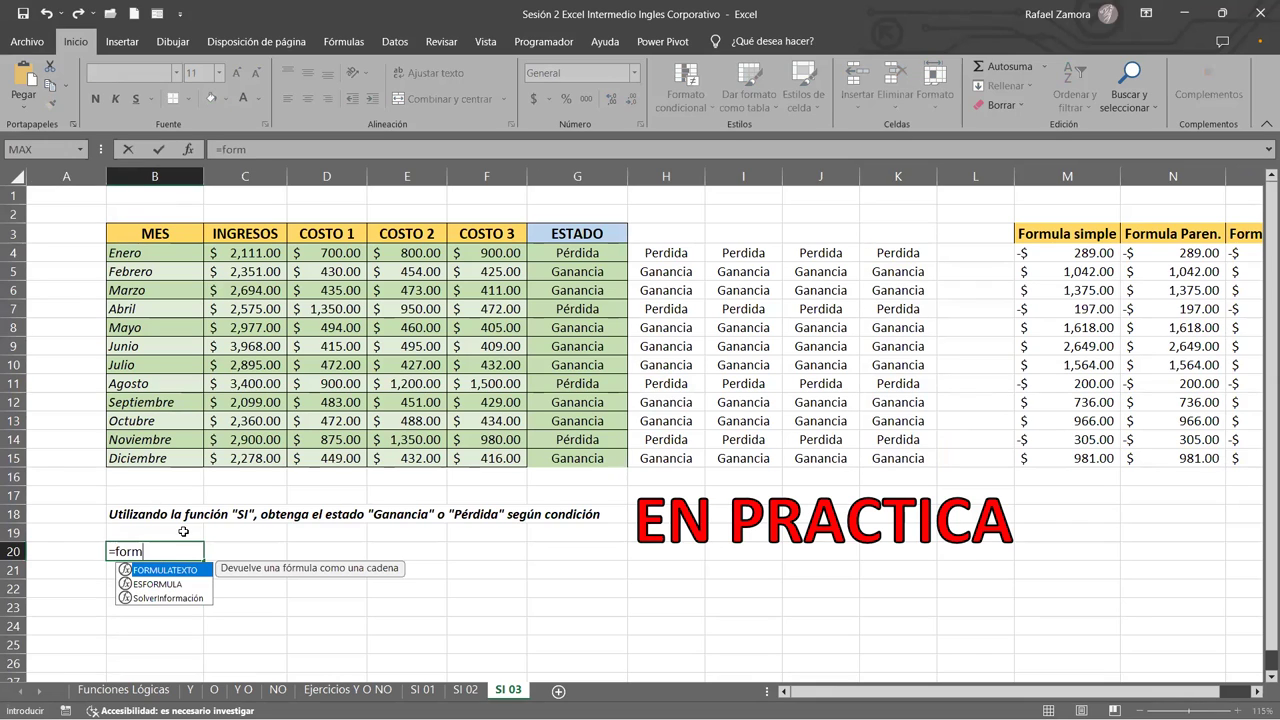
{"action": "key", "text": "Tab"}
{"action": "left_click", "coordinate": [677, 262]}
{"action": "key", "text": "Return"}
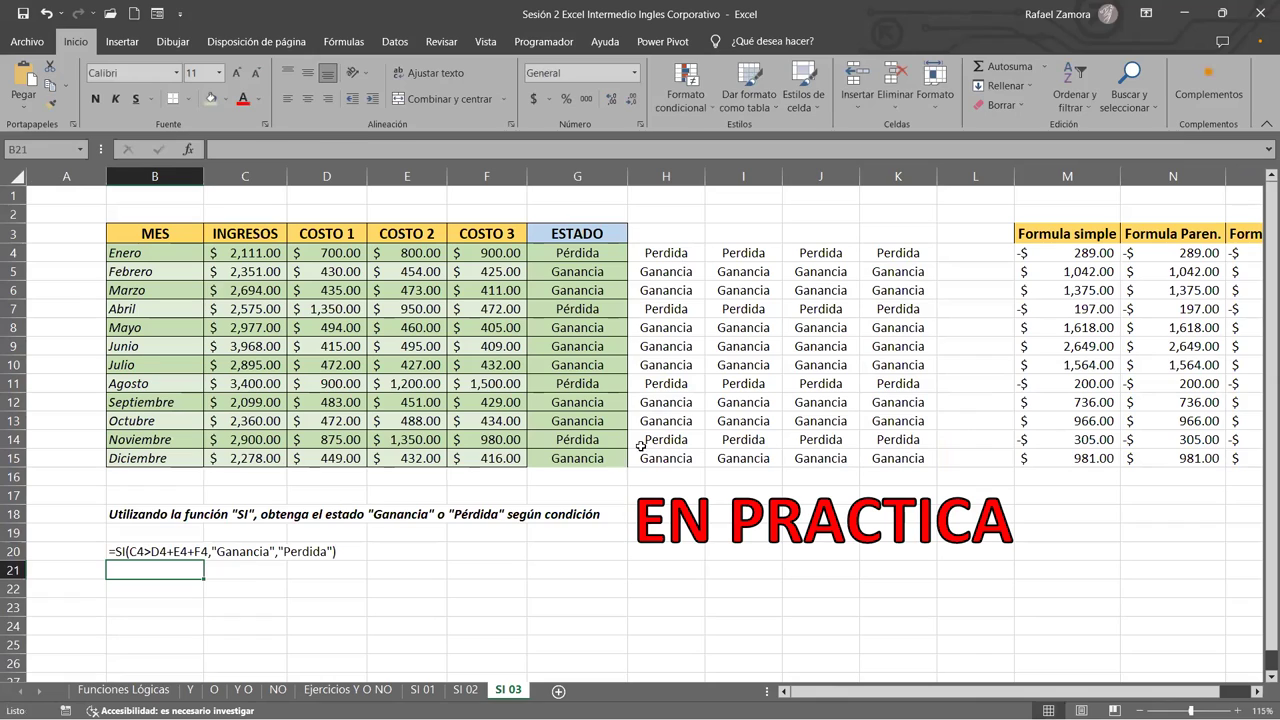
Change the formula text in B20 to reference the first ESTADO cell, =FORMULATEXTO(G4)
{"action": "left_click", "coordinate": [188, 556]}
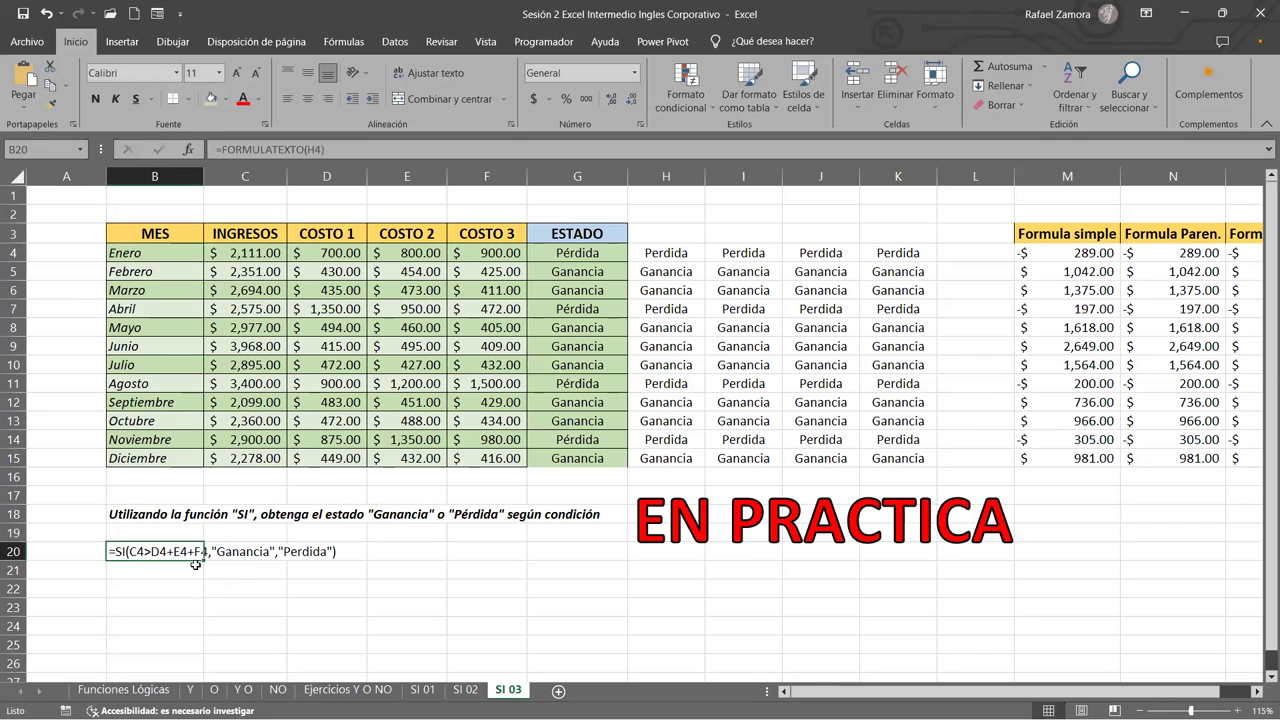
{"action": "double_click", "coordinate": [196, 544]}
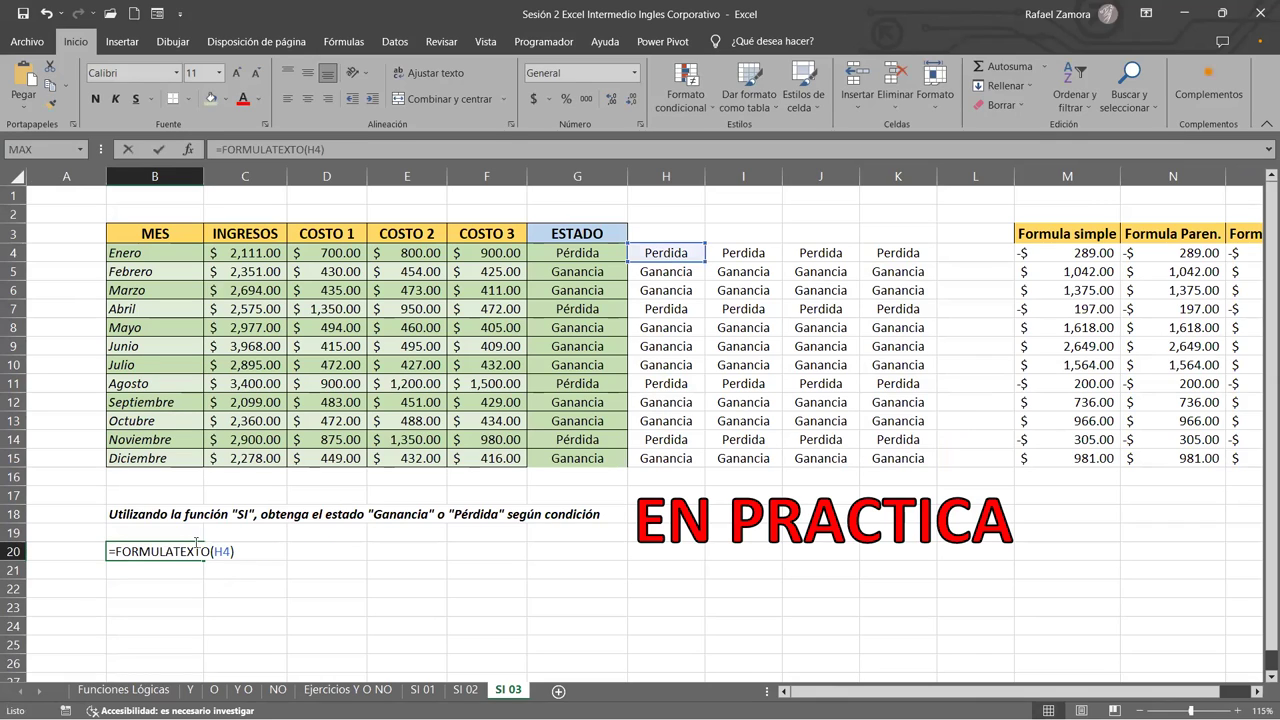
{"action": "left_click", "coordinate": [588, 258]}
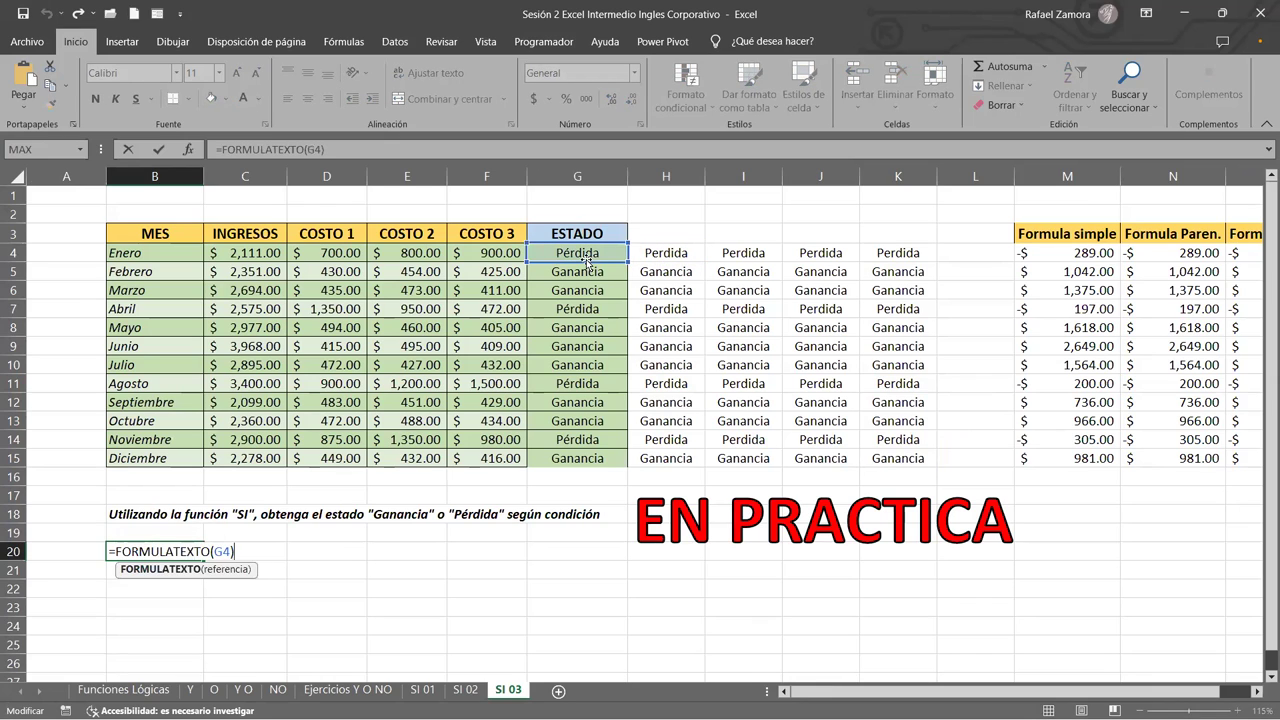
{"action": "key", "text": "Return"}
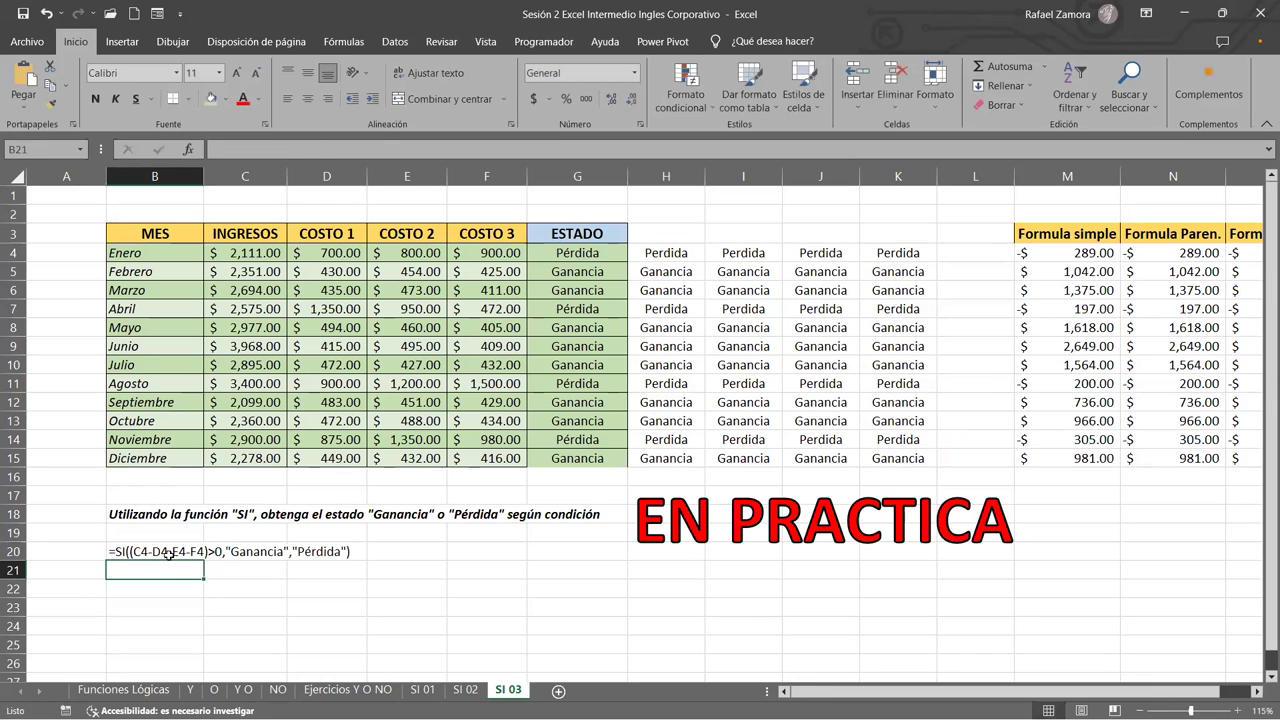
Fill the B20 formula down through B24 and redirect the B21 reference to H4
{"action": "left_click", "coordinate": [190, 556]}
{"action": "left_click_drag", "start_coordinate": [199, 575], "coordinate": [199, 630]}
{"action": "left_click", "coordinate": [172, 571]}
{"action": "double_click", "coordinate": [172, 571]}
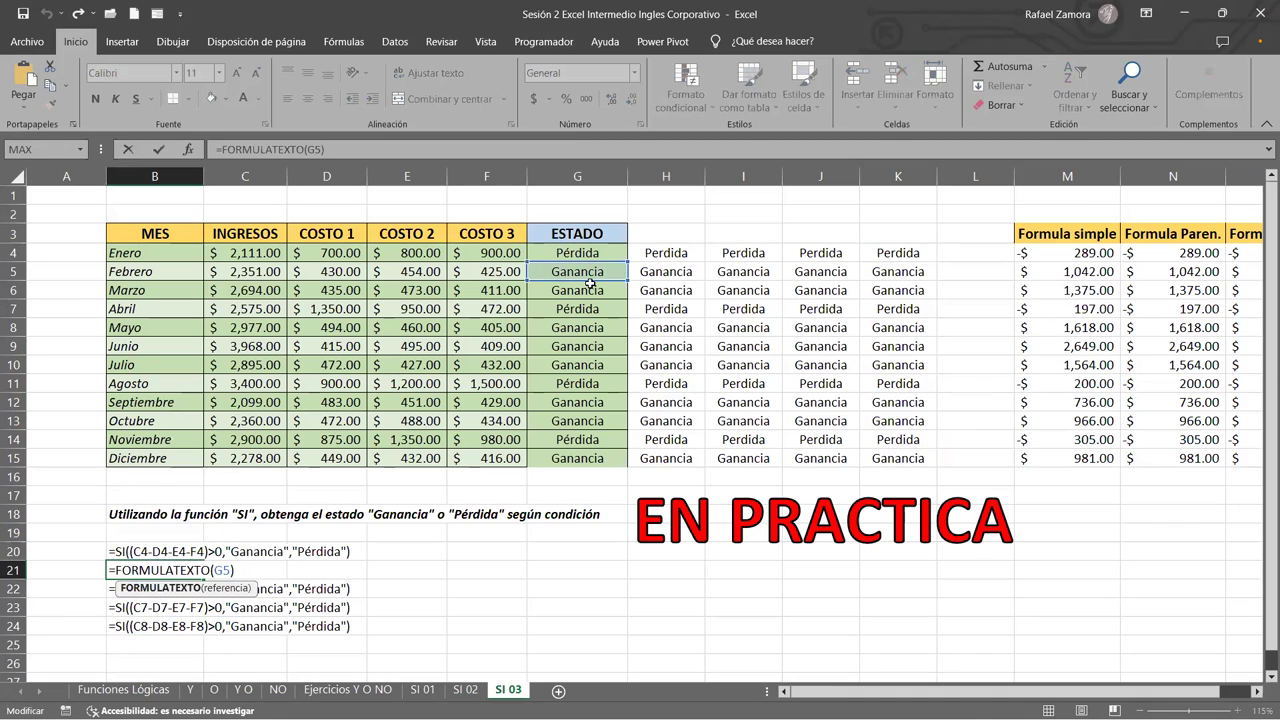
{"action": "left_click", "coordinate": [670, 257]}
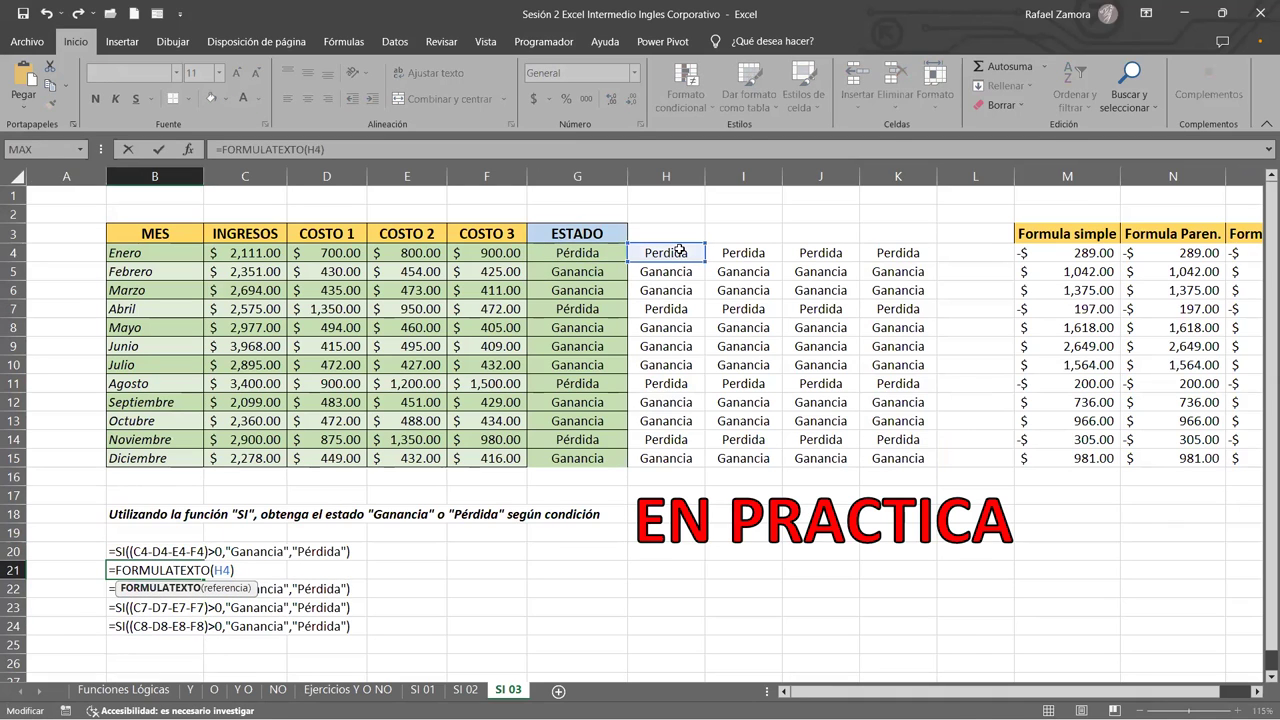
{"action": "key", "text": "Escape"}
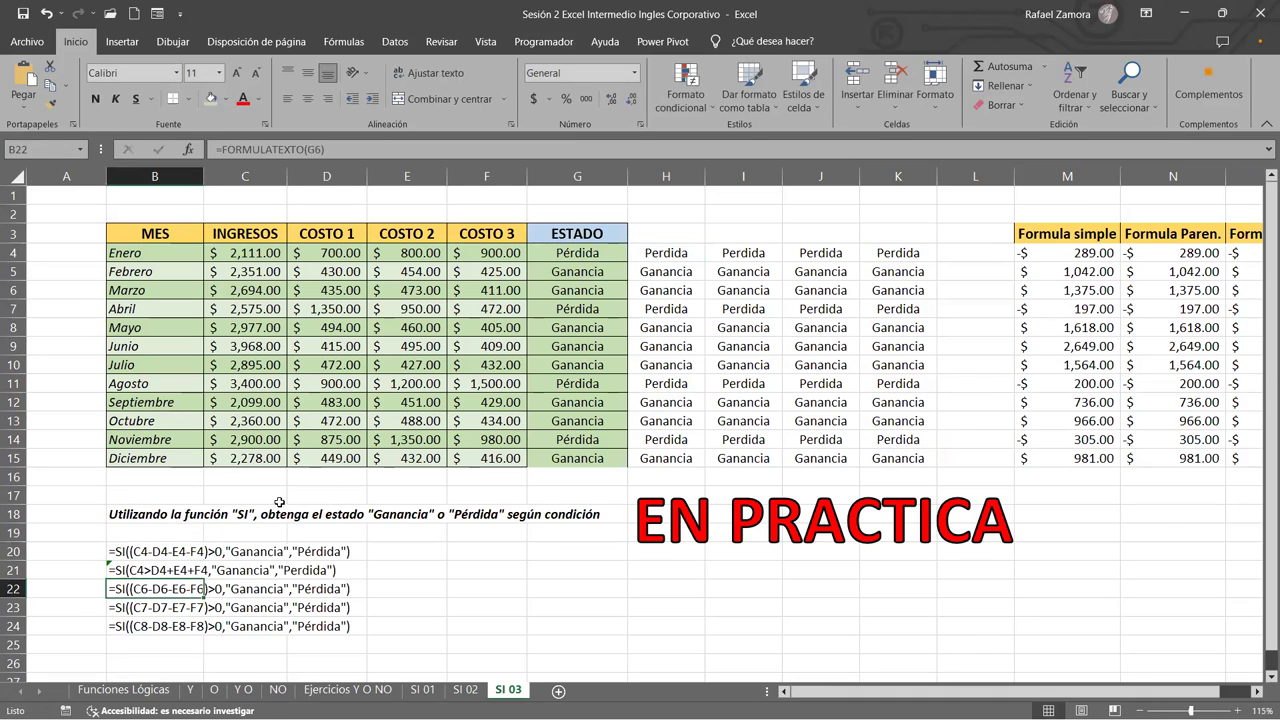
Redirect the FORMULATEXTO reference in B22 to I4 and the one in B23 to J4
{"action": "double_click", "coordinate": [190, 588]}
{"action": "left_click", "coordinate": [760, 256]}
{"action": "key", "text": "Escape"}
{"action": "double_click", "coordinate": [176, 607]}
{"action": "left_click", "coordinate": [822, 254]}
{"action": "key", "text": "Escape"}
{"action": "left_click", "coordinate": [175, 620]}
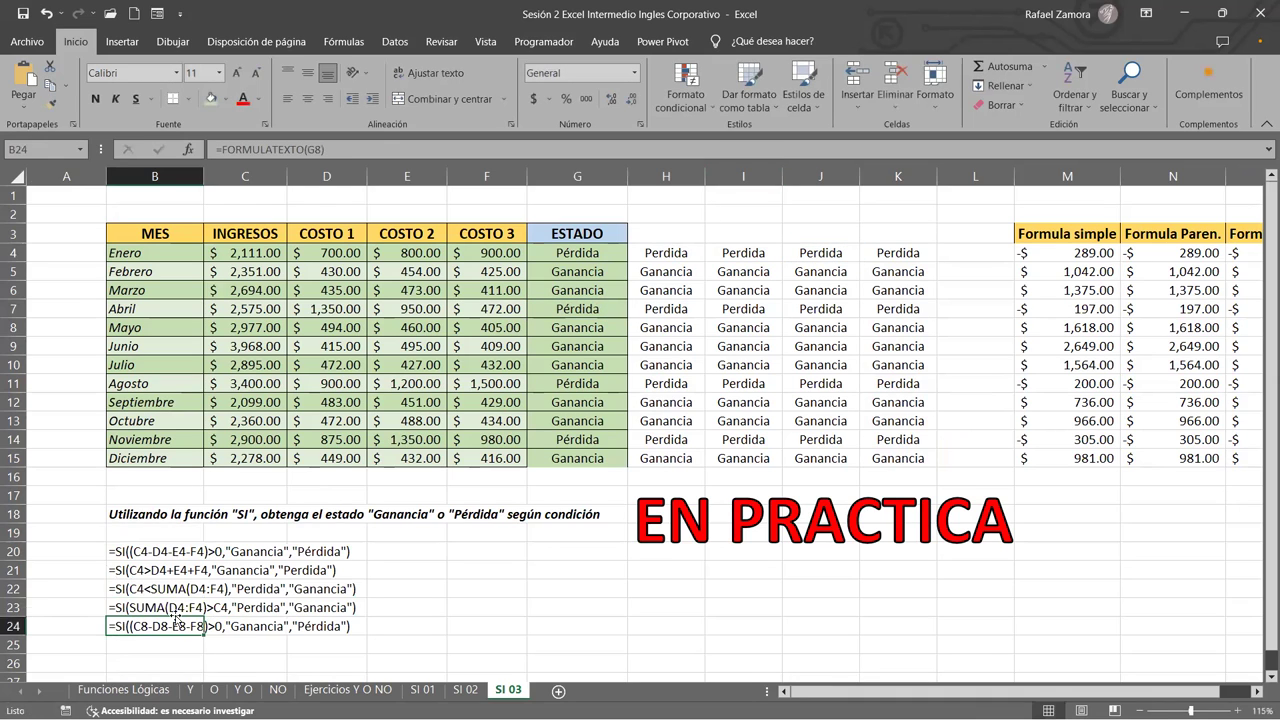
Redirect the FORMULATEXTO reference in B24 to K4 and zoom in on the finished formula list
{"action": "double_click", "coordinate": [176, 620]}
{"action": "left_click", "coordinate": [888, 254]}
{"action": "key", "text": "Return"}
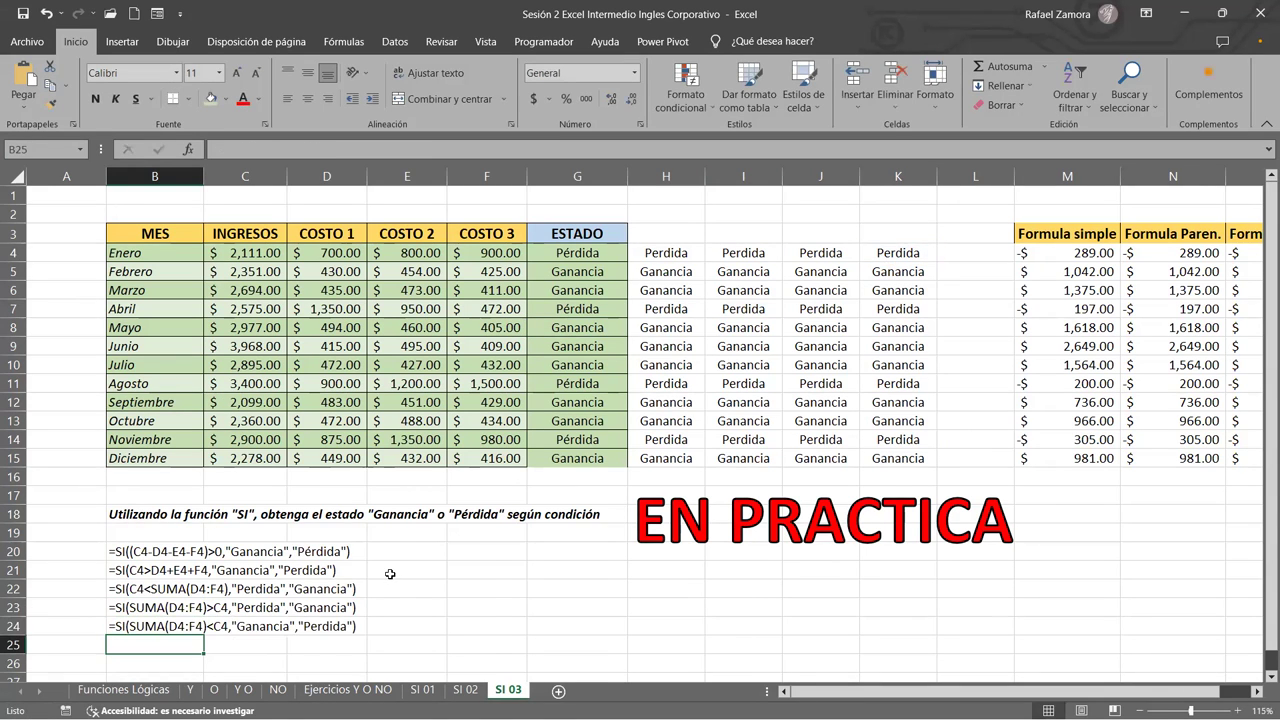
{"action": "scroll", "coordinate": [243, 591], "scroll_direction": "up", "scroll_amount": 1, "text": "ctrl"}
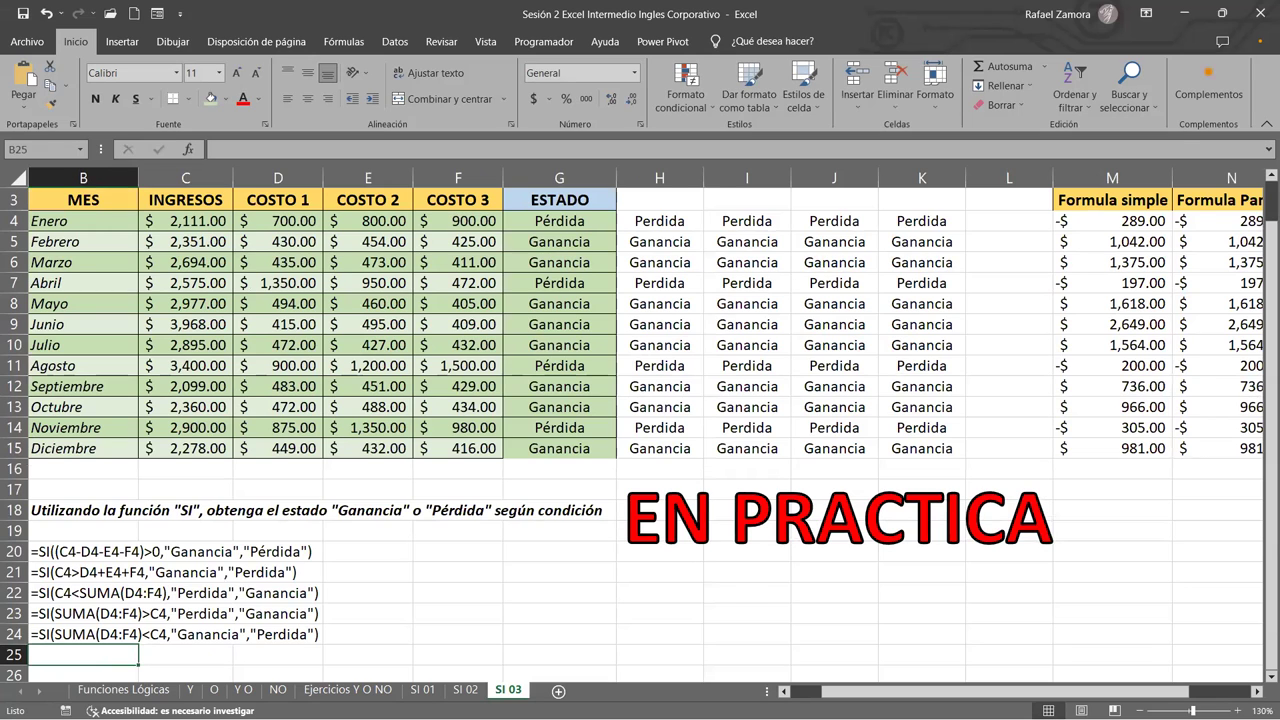
{"action": "scroll", "coordinate": [646, 436], "scroll_direction": "left", "scroll_amount": 1}
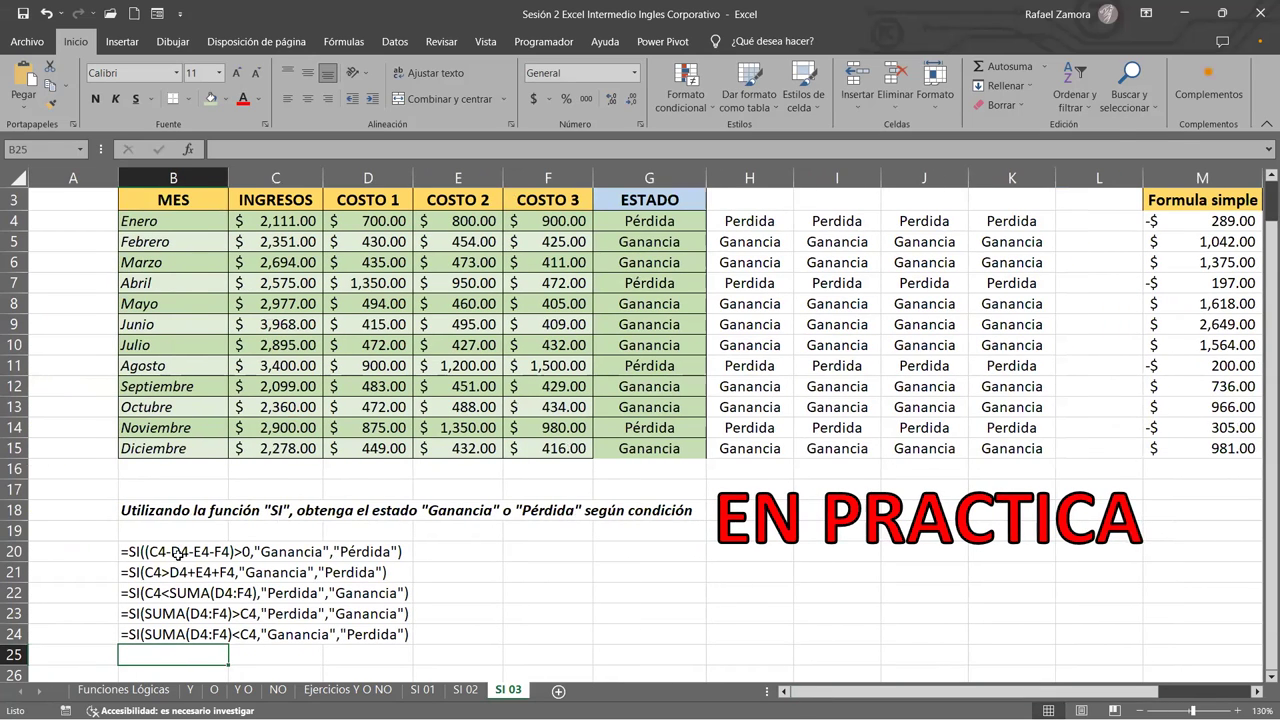
{"action": "left_click", "coordinate": [148, 552]}
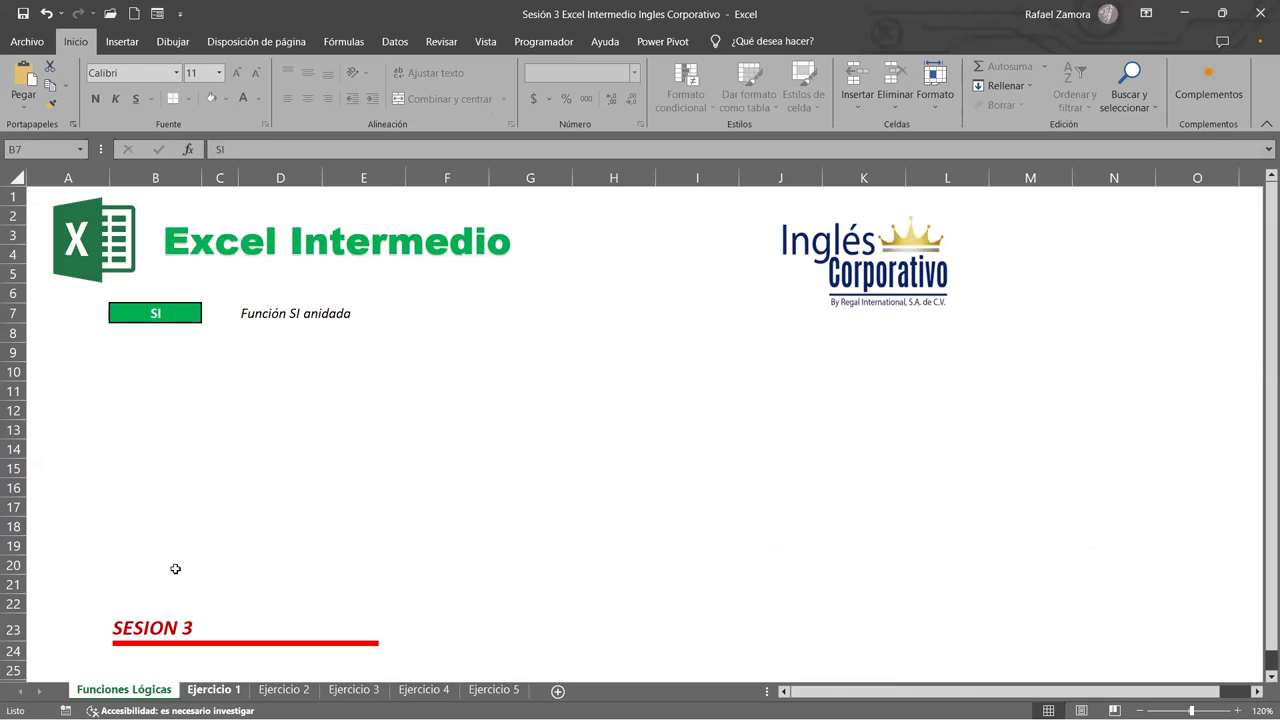
Go to the Ejercicio 1 sheet of the Sesión 3 workbook and make the row labels A2:A8 bold
{"action": "key", "text": "ctrl+Page_Down"}
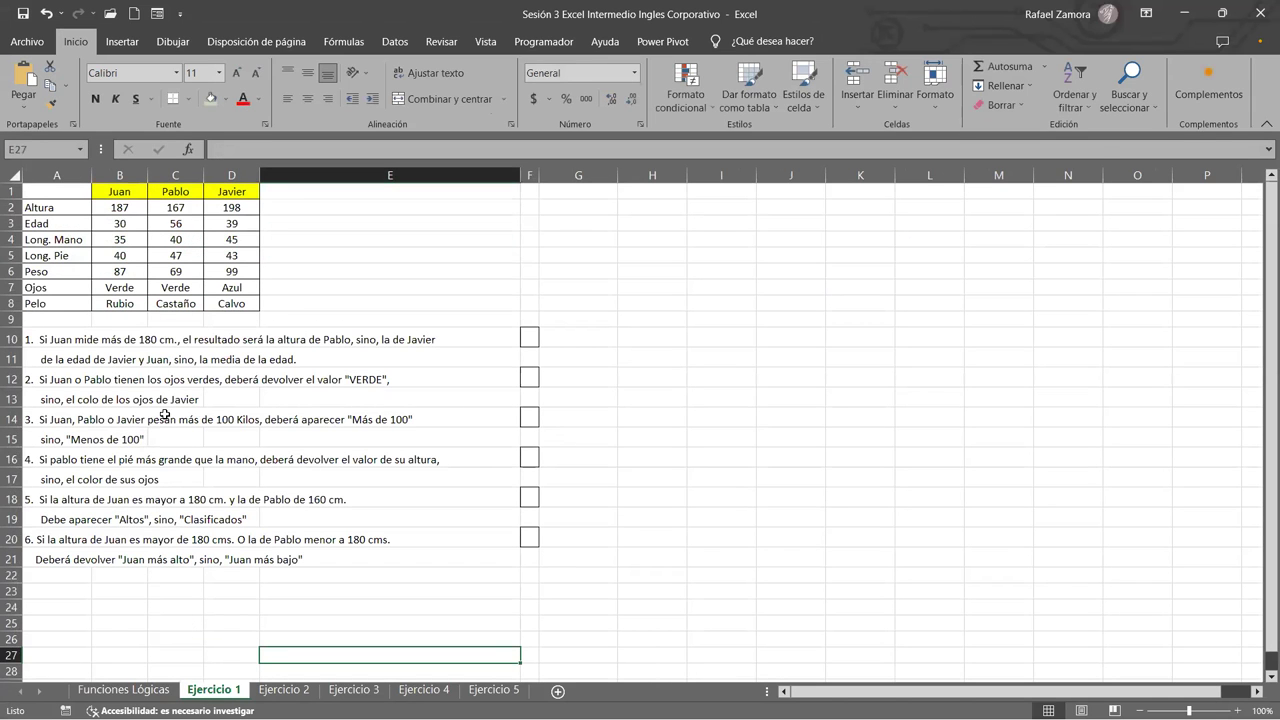
{"action": "scroll", "coordinate": [198, 312], "scroll_direction": "up", "scroll_amount": 1, "text": "ctrl"}
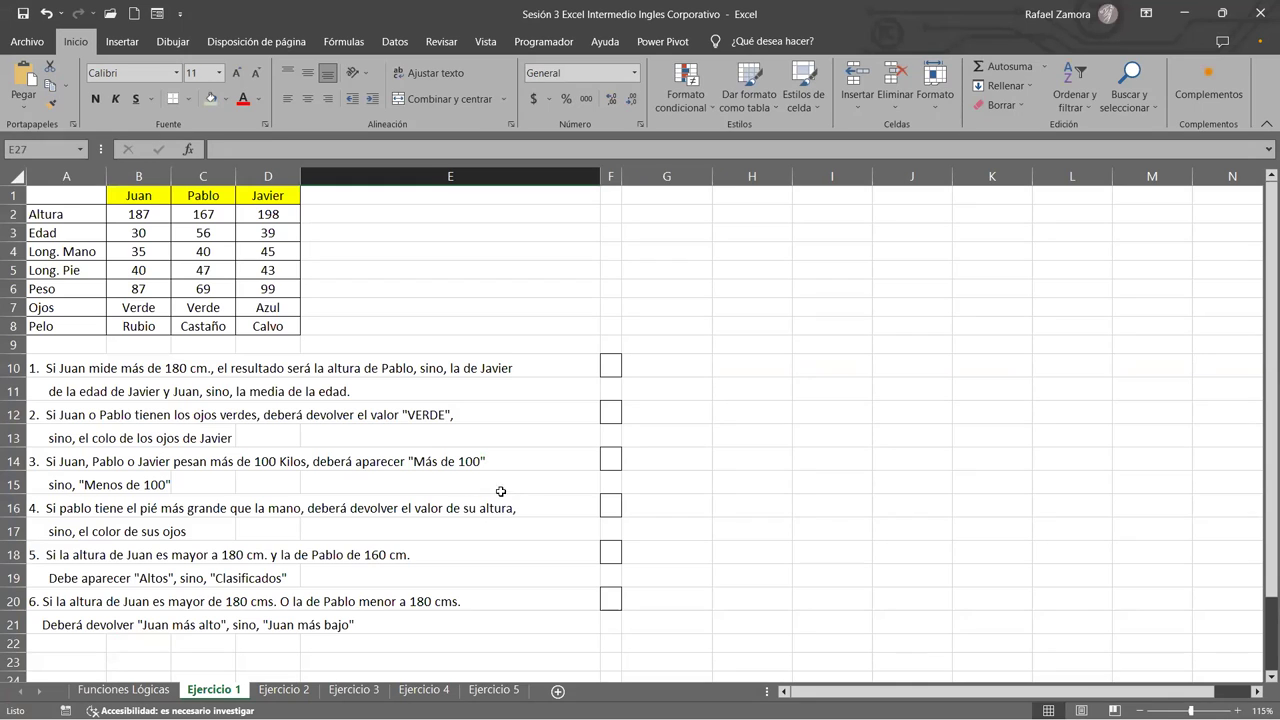
{"action": "scroll", "coordinate": [634, 486], "scroll_direction": "down", "scroll_amount": 2}
{"action": "scroll", "coordinate": [478, 477], "scroll_direction": "up", "scroll_amount": 2}
{"action": "left_click_drag", "start_coordinate": [66, 212], "coordinate": [72, 330]}
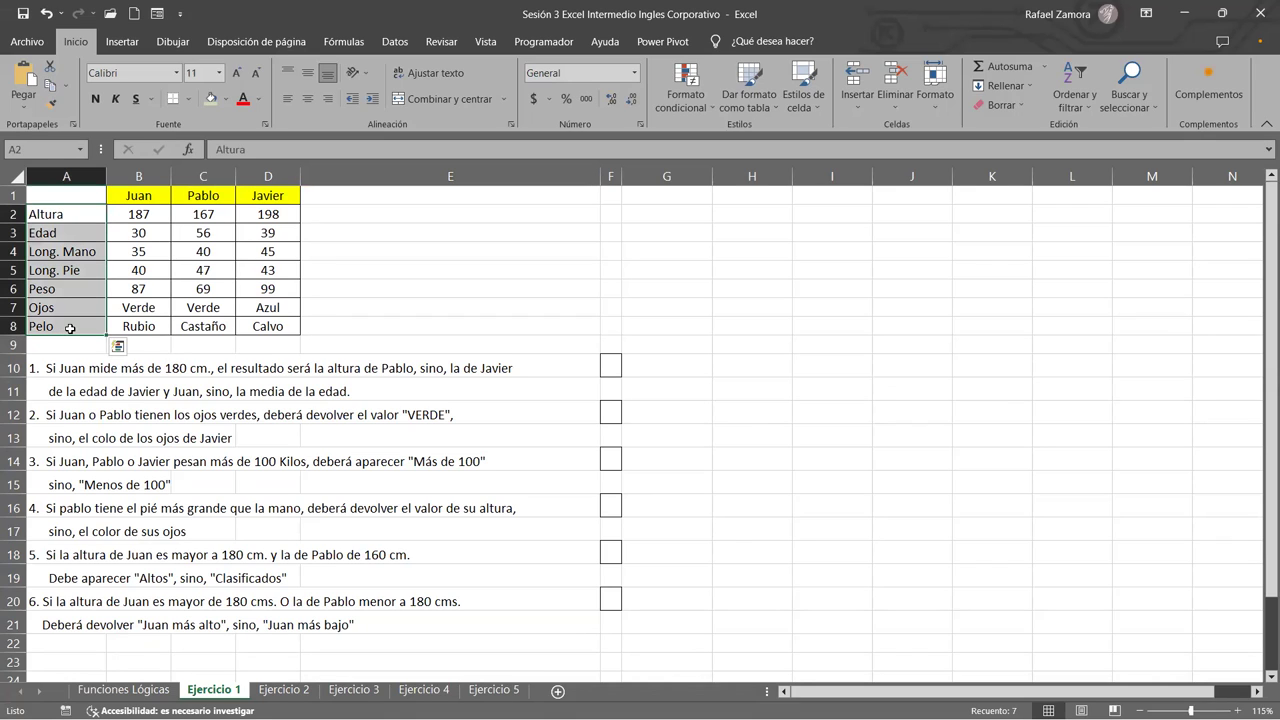
{"action": "key", "text": "ctrl+n"}
Examine the three people's data in B1:D8 and the six conditional exercises below the table
{"action": "left_click", "coordinate": [150, 193]}
{"action": "left_click", "coordinate": [206, 195]}
{"action": "left_click", "coordinate": [268, 177]}
{"action": "left_click", "coordinate": [152, 233]}
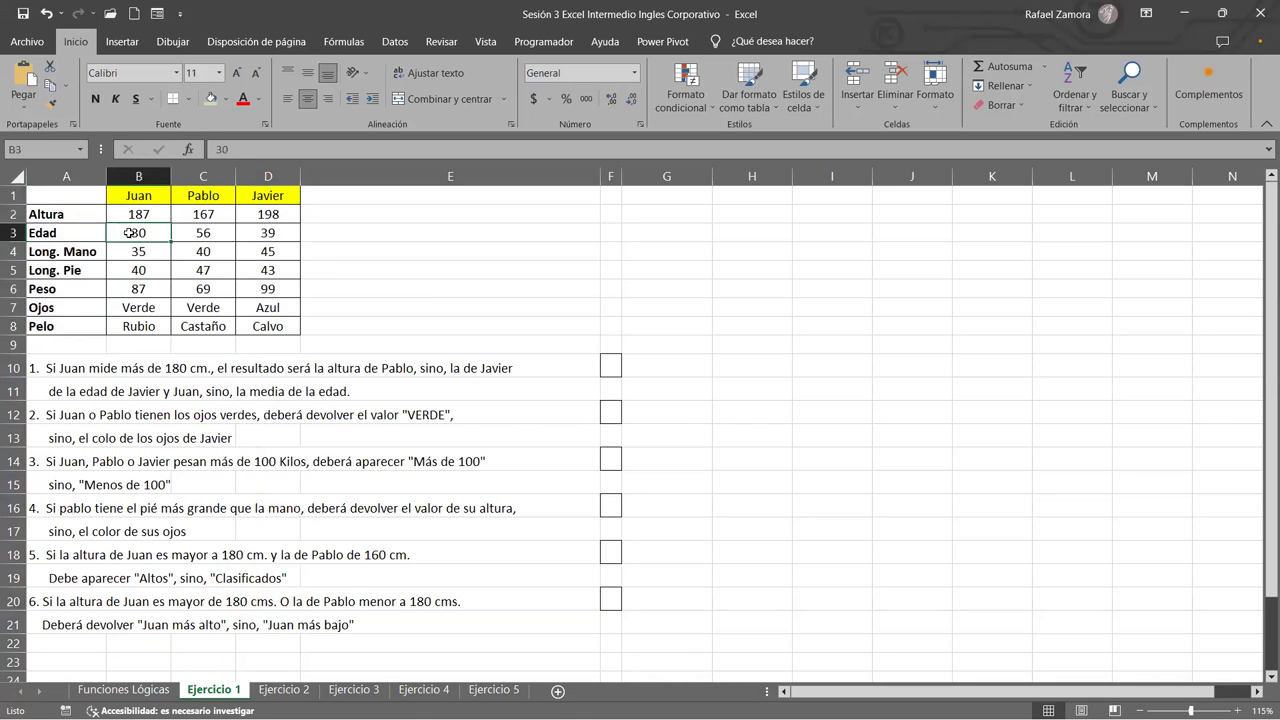
{"action": "left_click", "coordinate": [76, 220]}
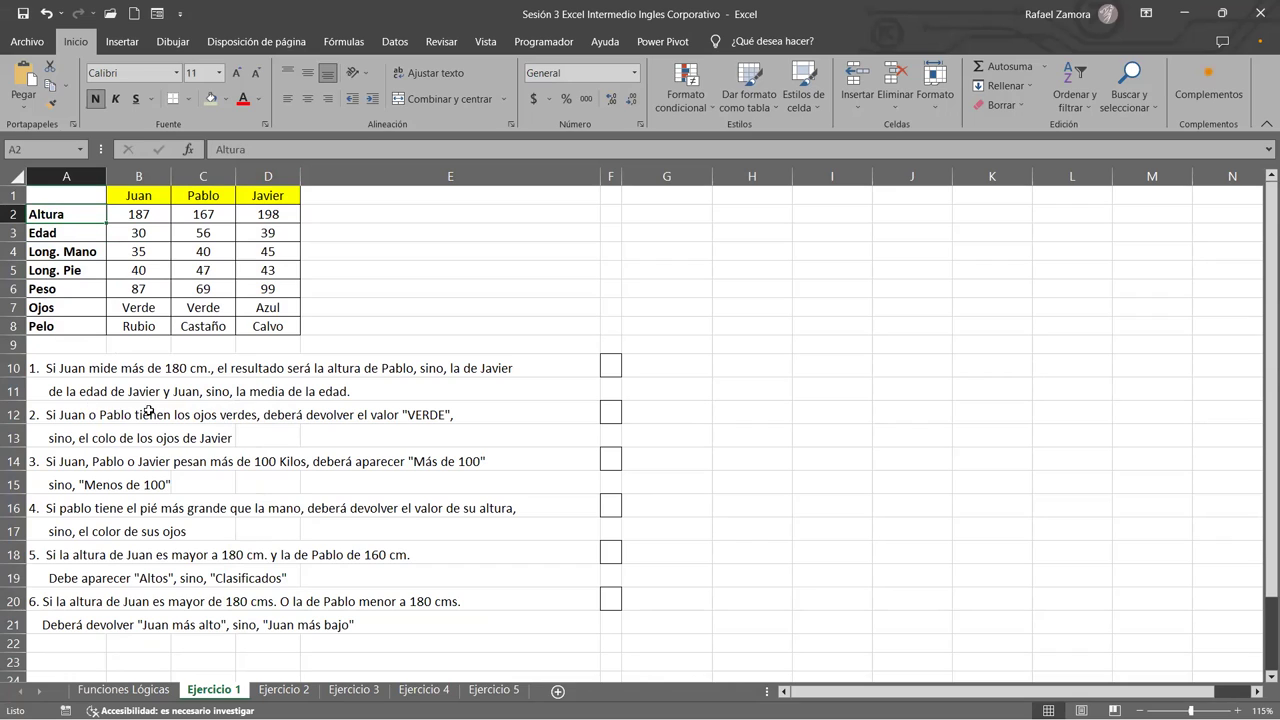
{"action": "left_click_drag", "start_coordinate": [155, 218], "coordinate": [268, 328]}
{"action": "left_click", "coordinate": [253, 350]}
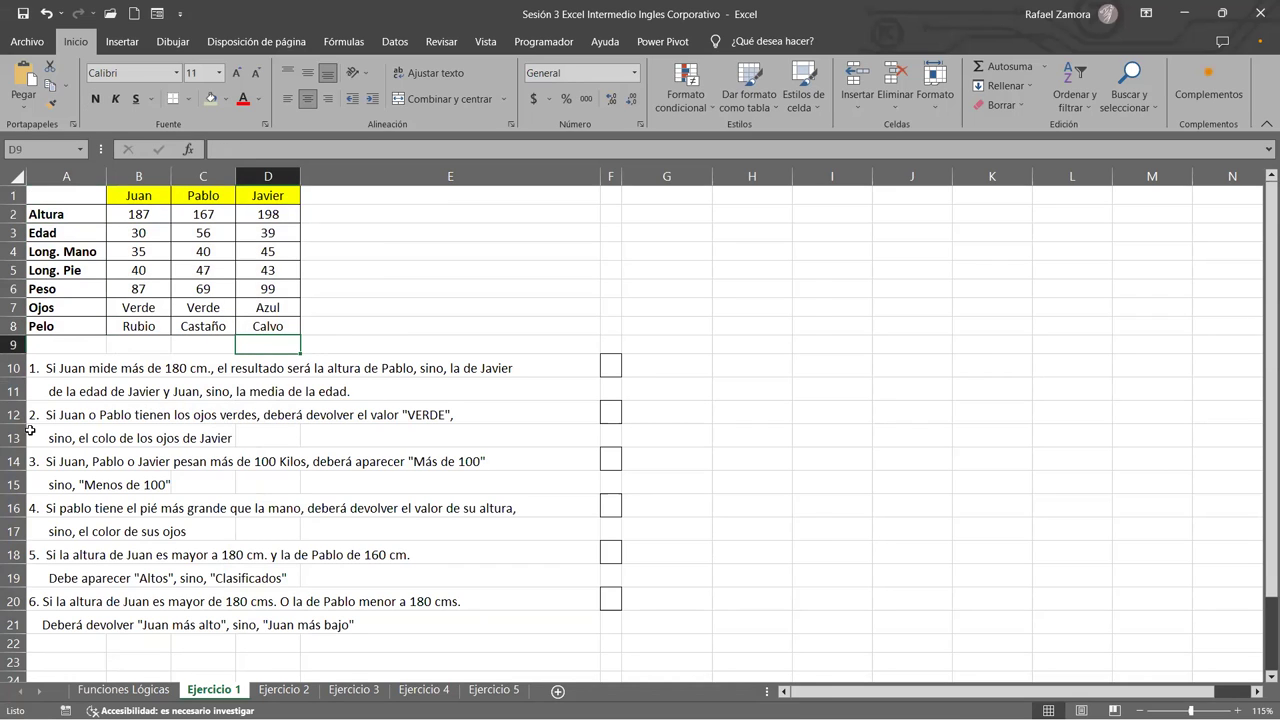
{"action": "scroll", "coordinate": [60, 360], "scroll_direction": "down", "scroll_amount": 1}
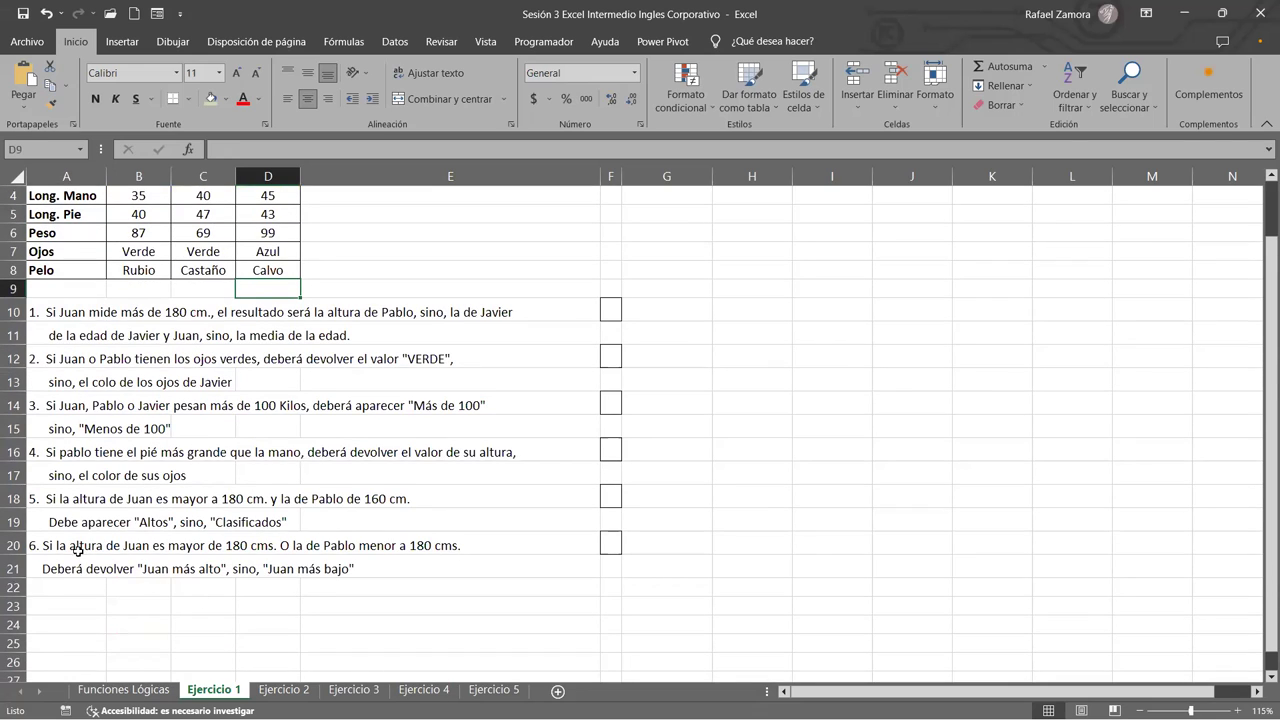
{"action": "scroll", "coordinate": [120, 588], "scroll_direction": "up", "scroll_amount": 1}
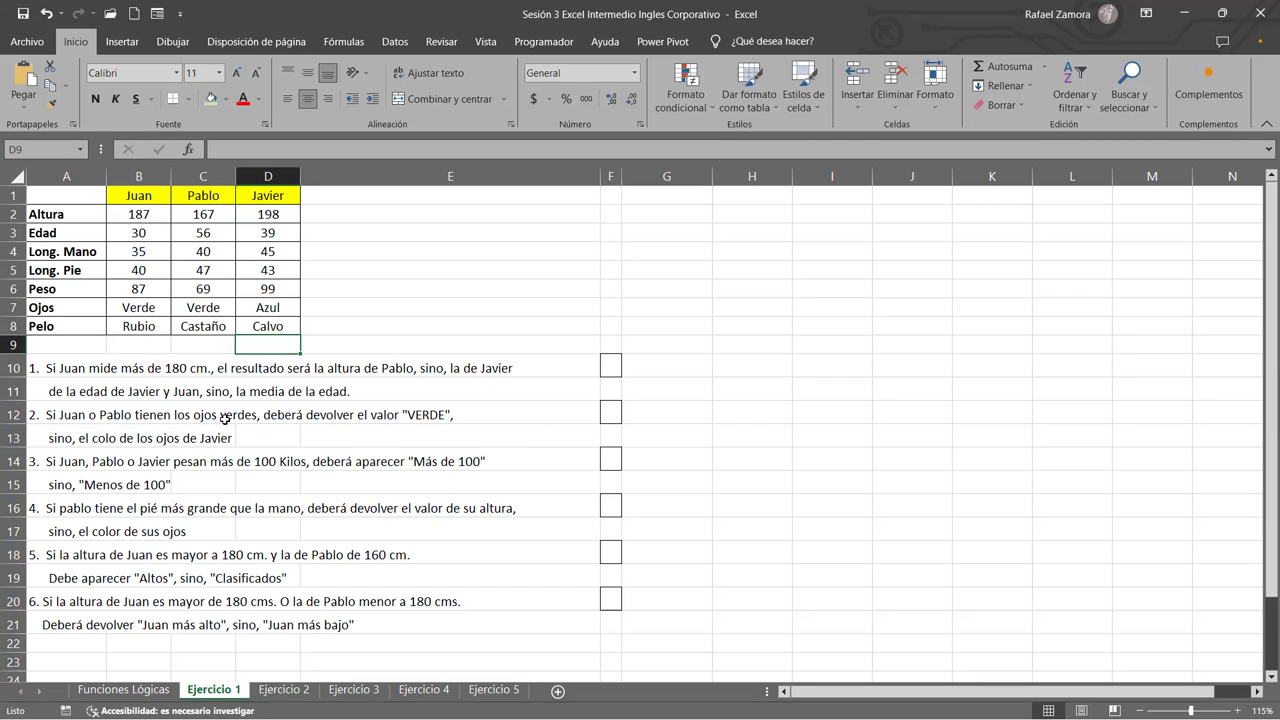
Remove "de la edad de" from the start of the A11 exercise text, keeping the line indented
{"action": "left_click", "coordinate": [88, 392]}
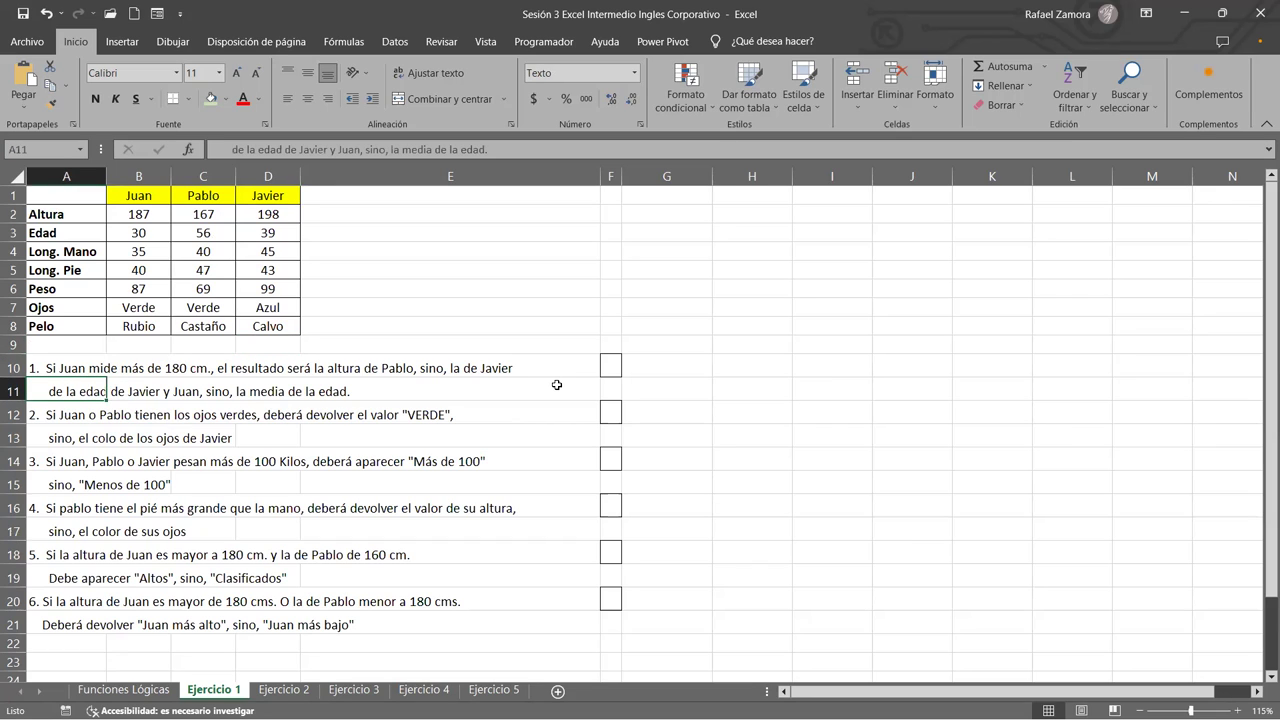
{"action": "double_click", "coordinate": [79, 392]}
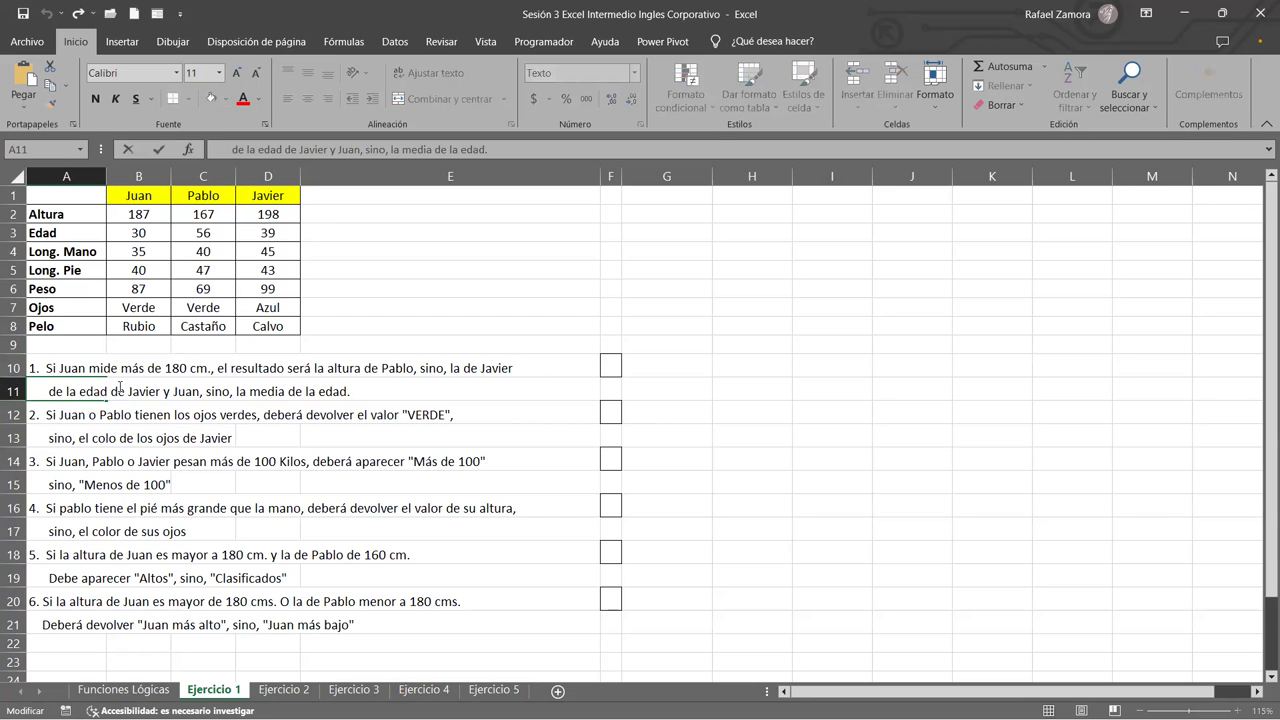
{"action": "left_click_drag", "start_coordinate": [122, 391], "coordinate": [8, 380]}
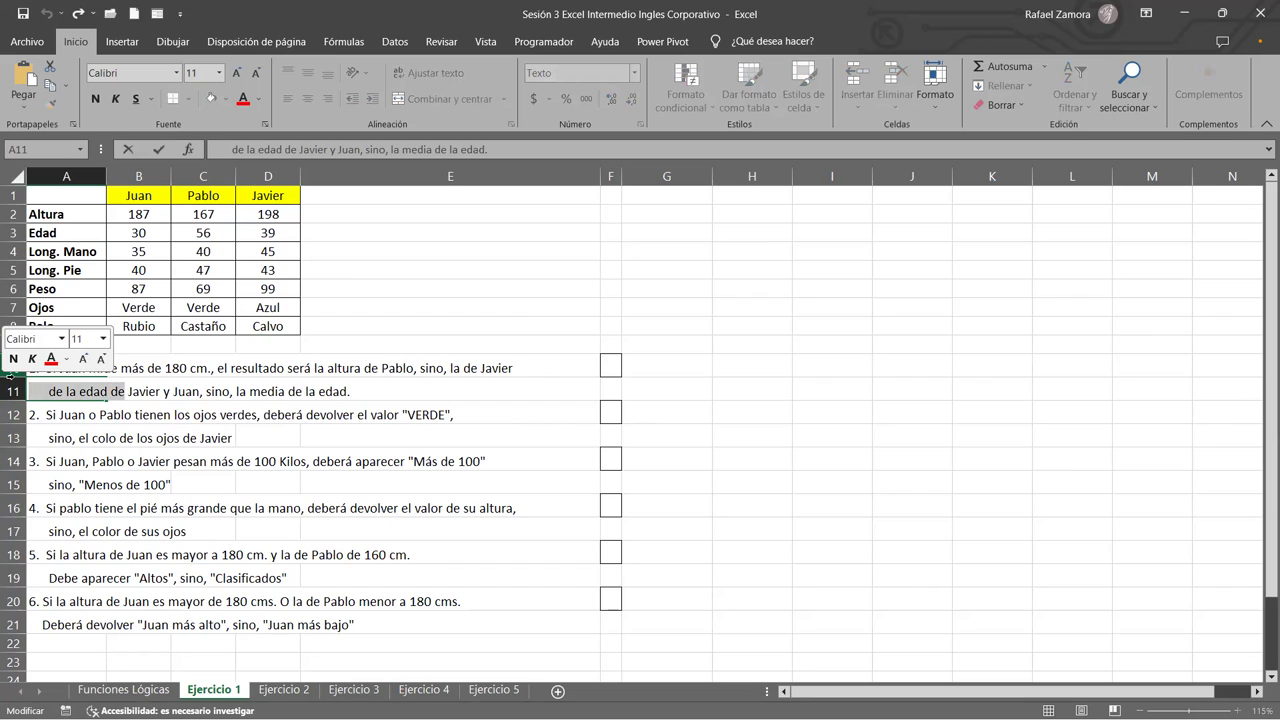
{"action": "key", "text": "Delete"}
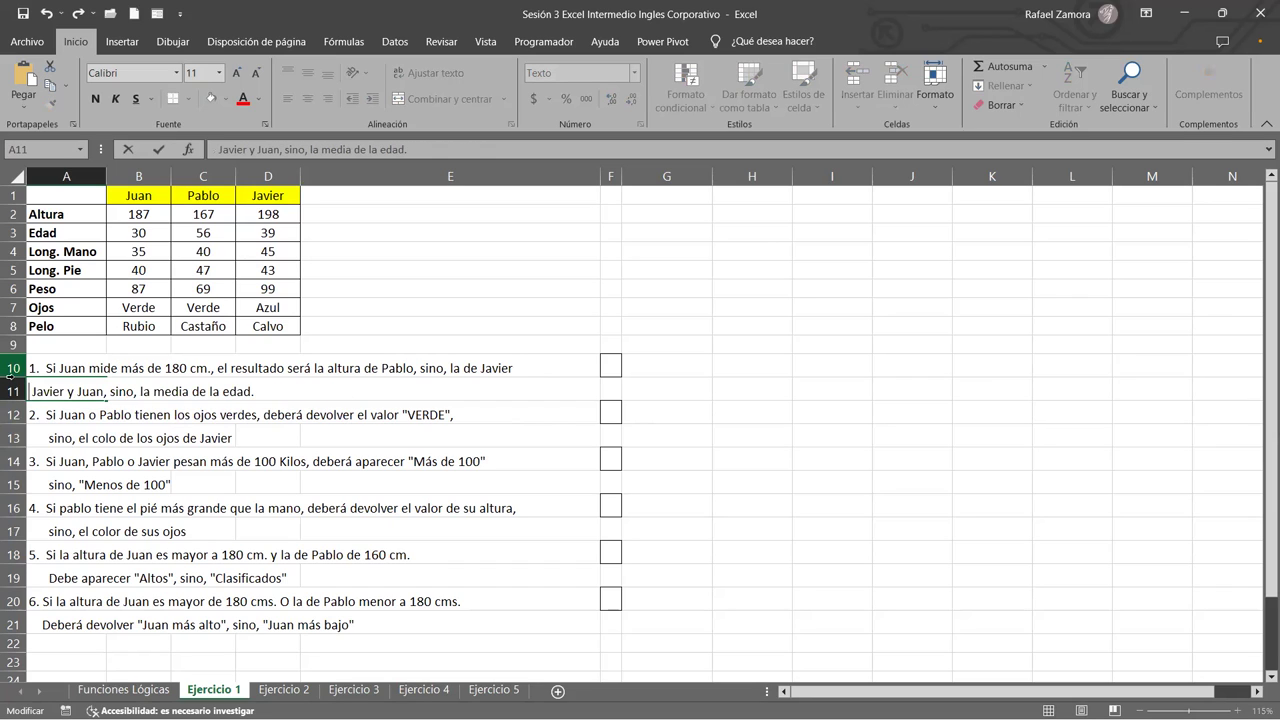
{"action": "key", "text": "Return"}
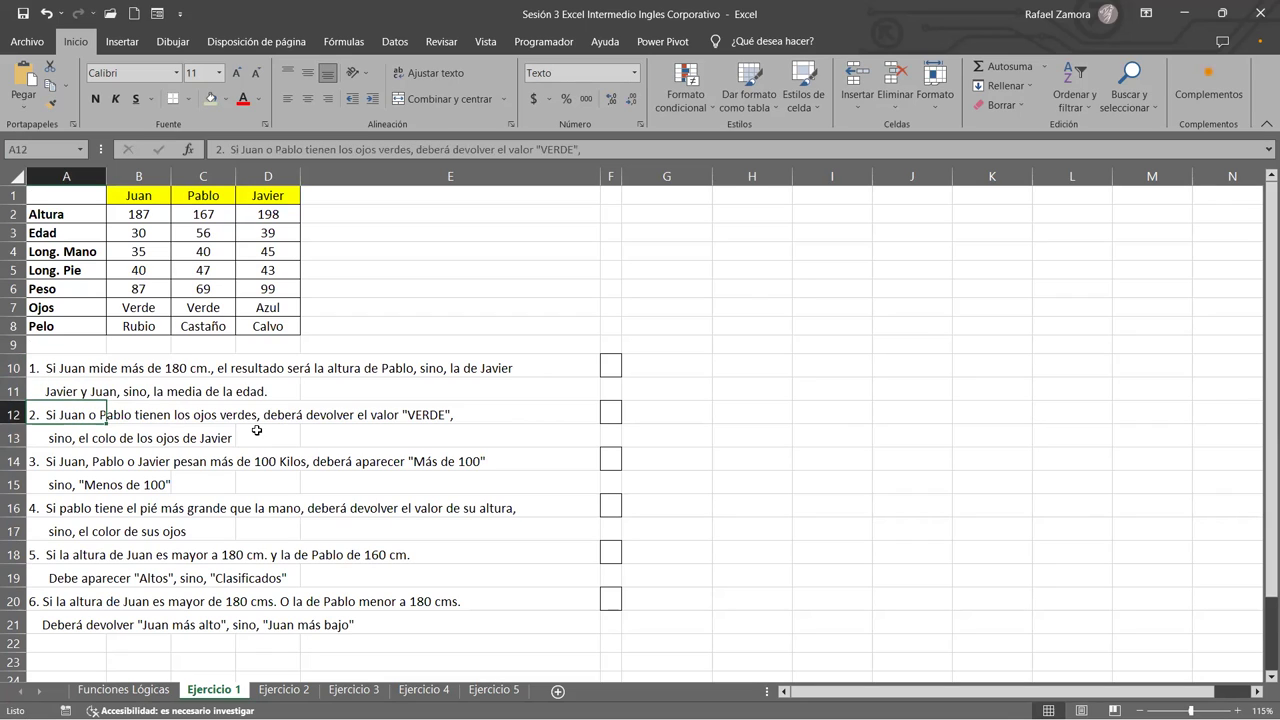
Widen column F slightly to make more room in the answer boxes
{"action": "left_click", "coordinate": [60, 370]}
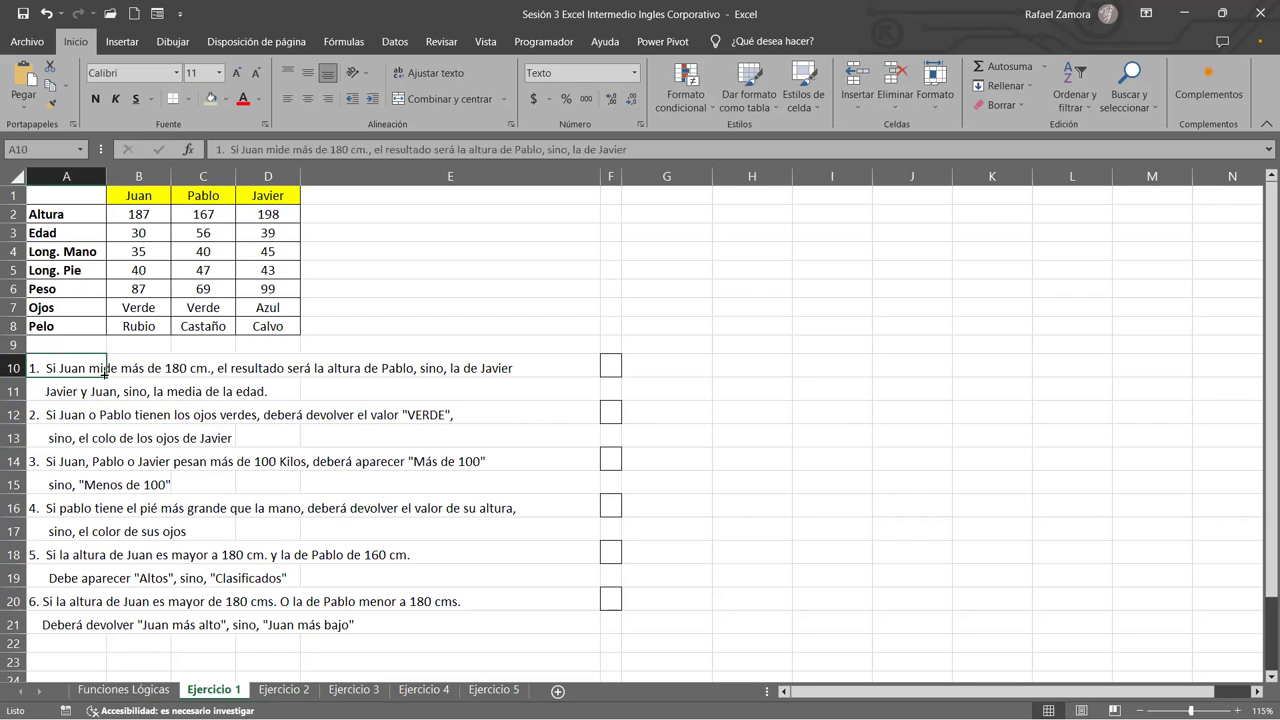
{"action": "left_click", "coordinate": [606, 365]}
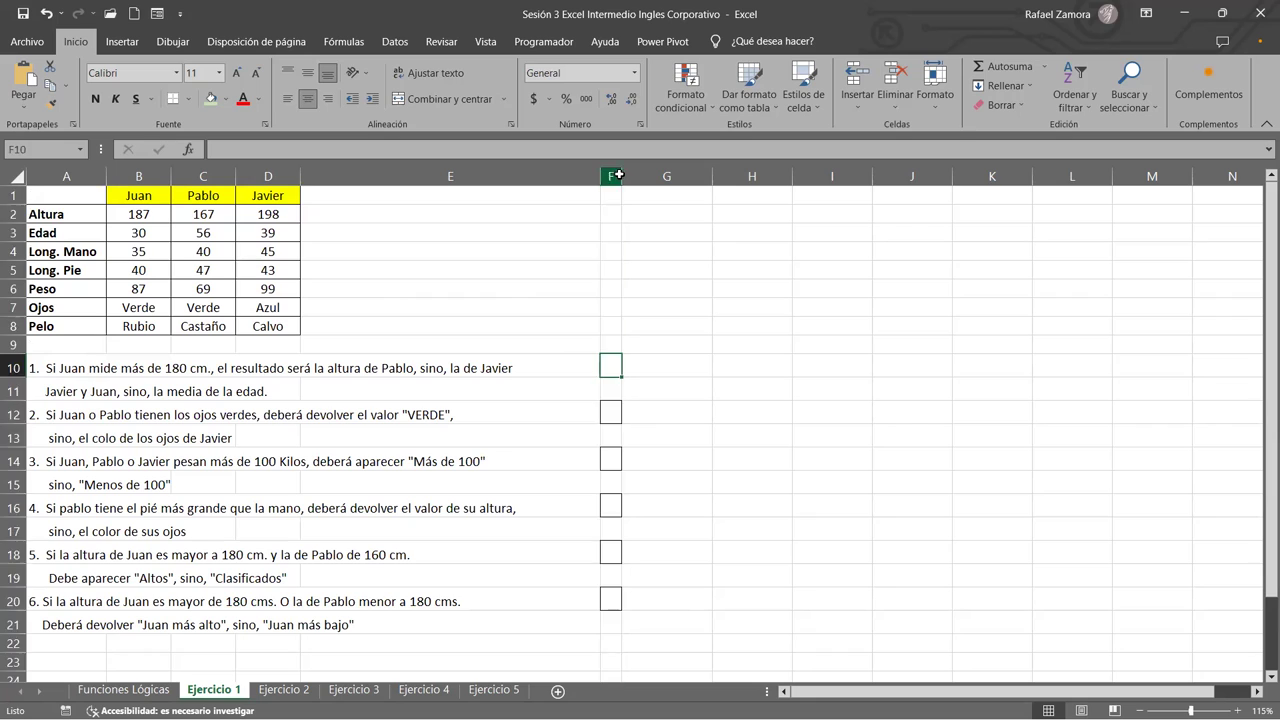
{"action": "left_click", "coordinate": [619, 175]}
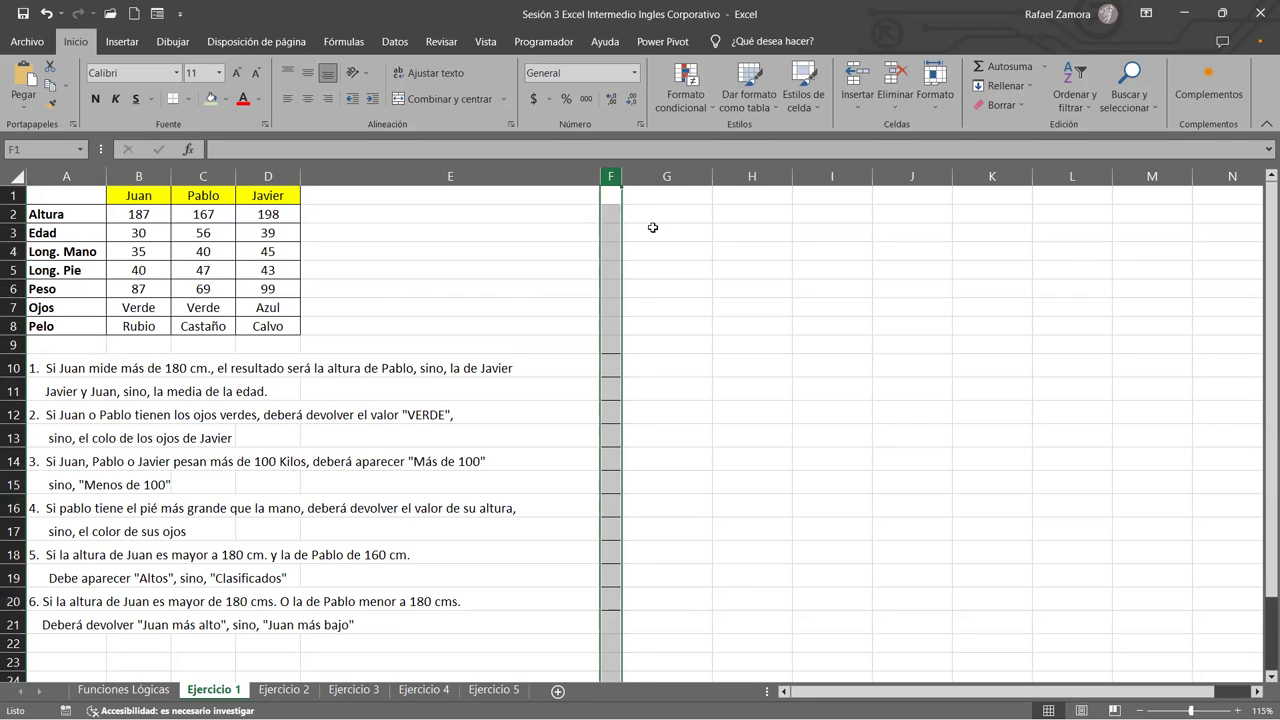
{"action": "key", "text": "ctrl+z"}
Start an SI formula in F10 for exercise 1 with the logical test B2>180
{"action": "left_click", "coordinate": [628, 366]}
{"action": "type", "text": "="}
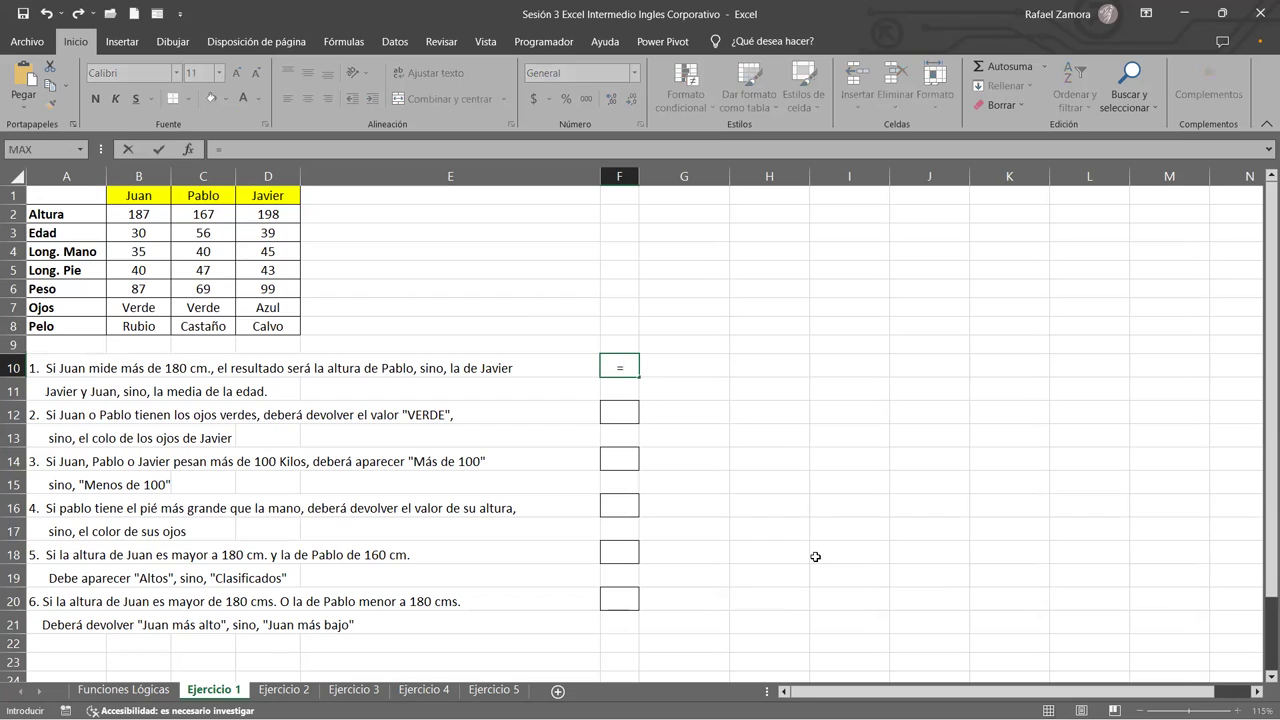
{"action": "type", "text": "SI("}
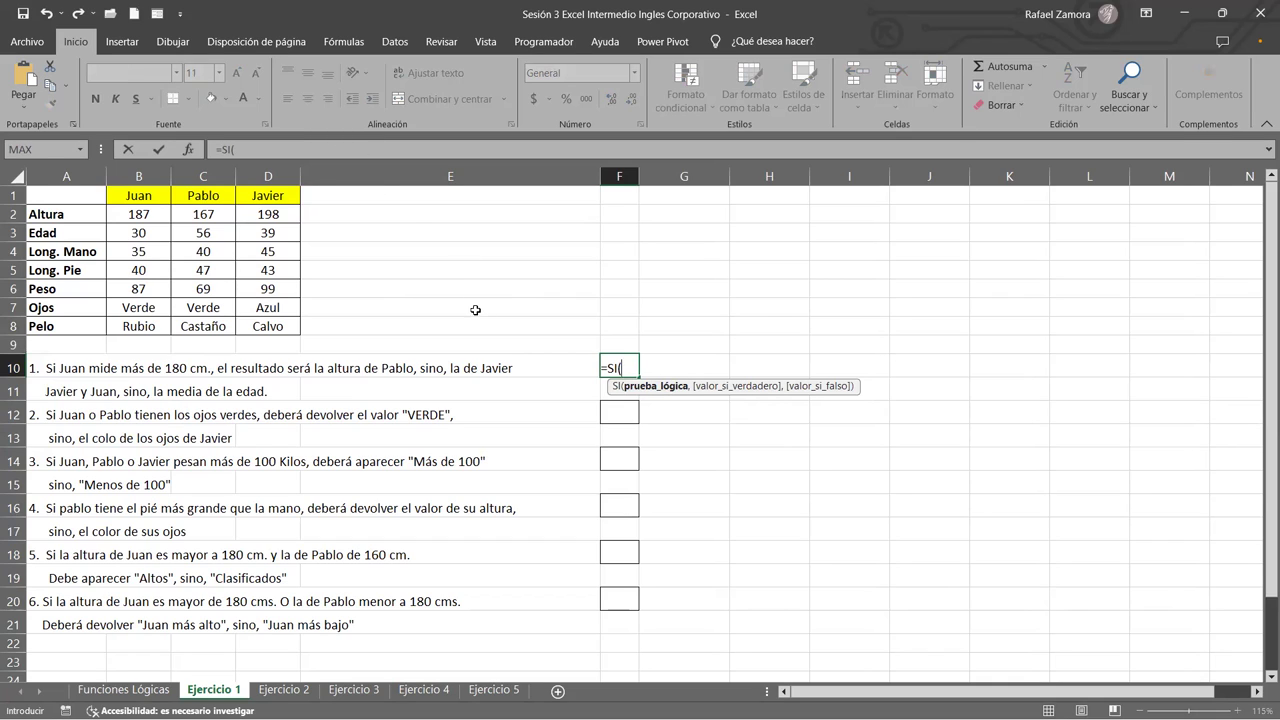
{"action": "left_click", "coordinate": [146, 213]}
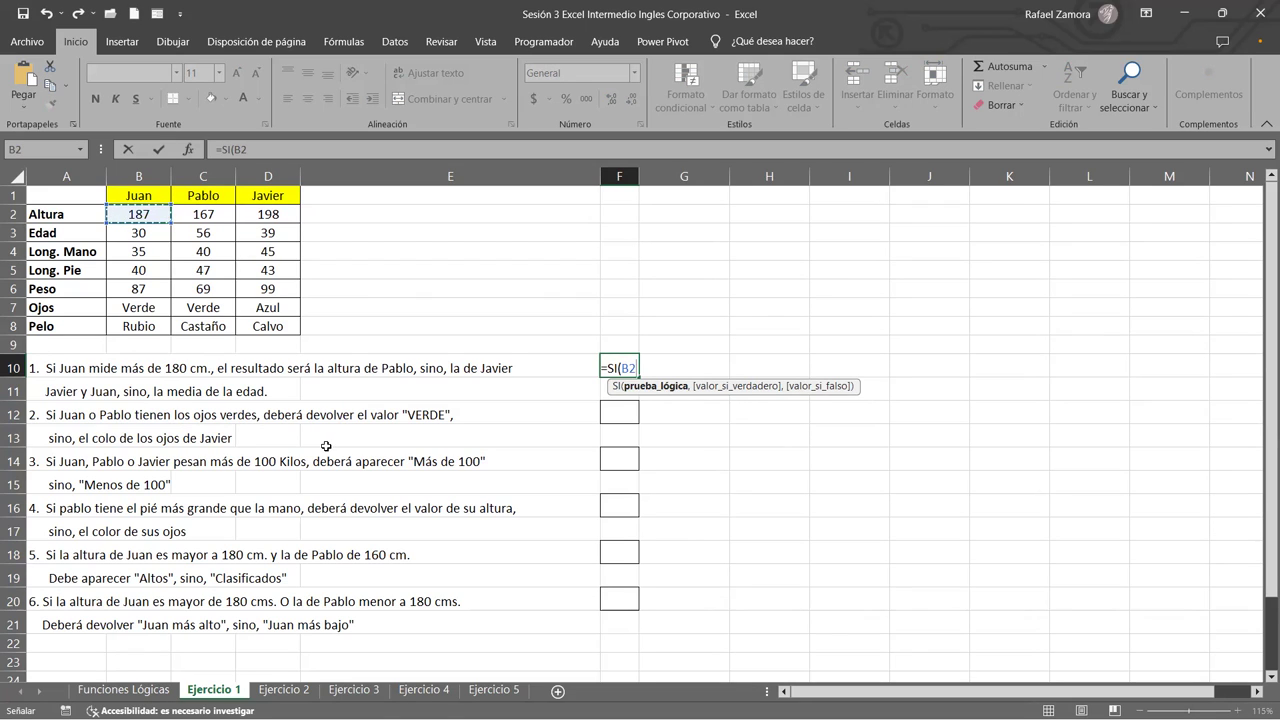
{"action": "type", "text": ">1810"}
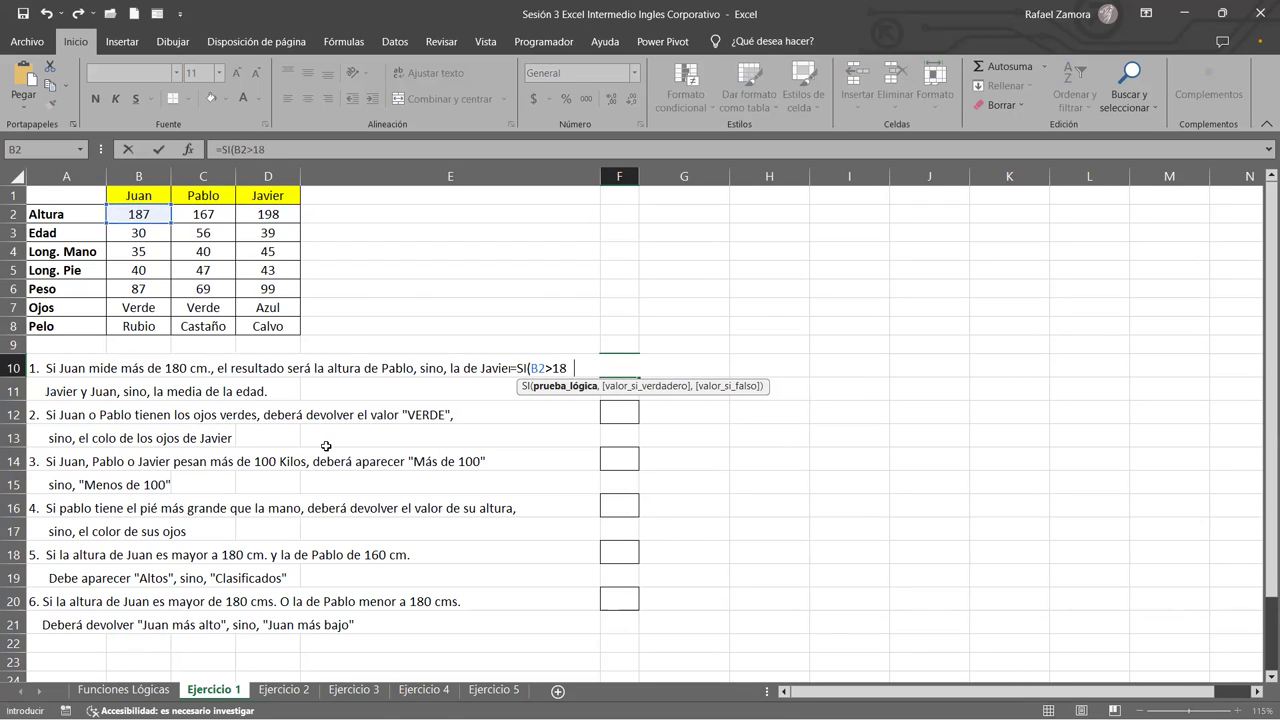
{"action": "key", "text": "BackSpace"}
{"action": "key", "text": "BackSpace"}
{"action": "type", "text": "0,"}
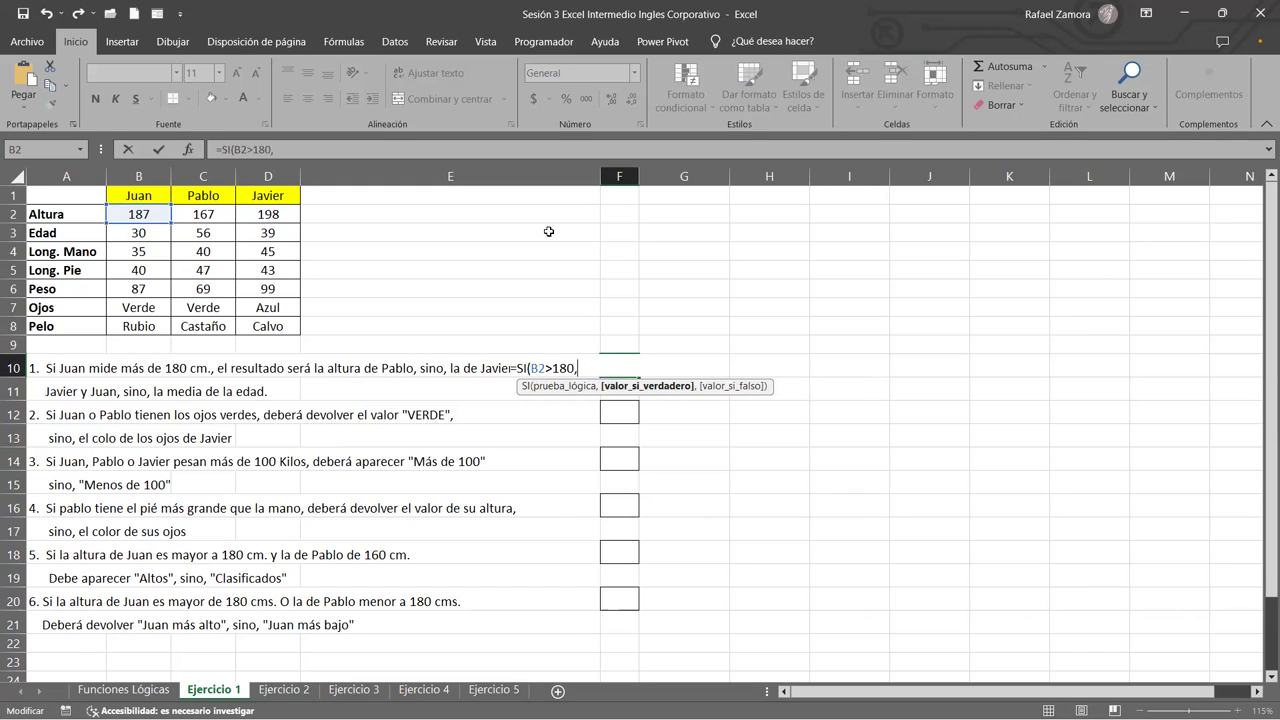
Complete the F10 formula so it returns C2 if true and D2 if false
{"action": "left_click", "coordinate": [196, 216]}
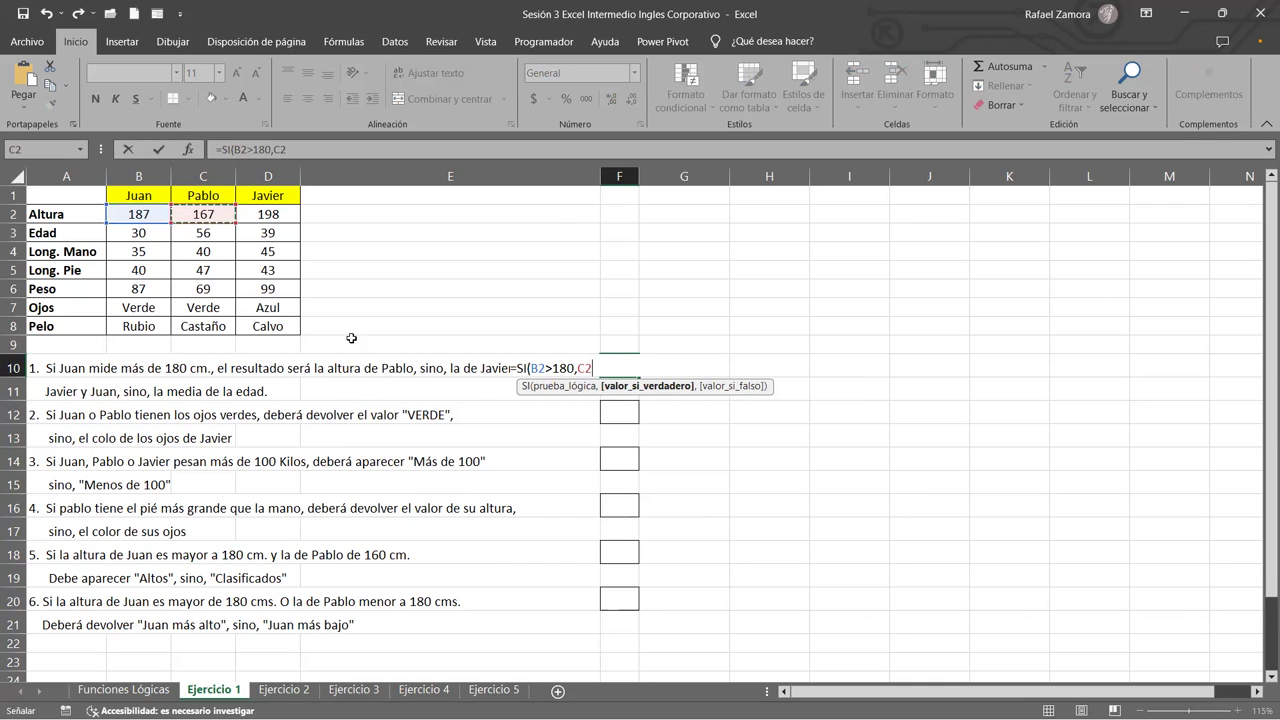
{"action": "type", "text": ","}
{"action": "left_click", "coordinate": [270, 214]}
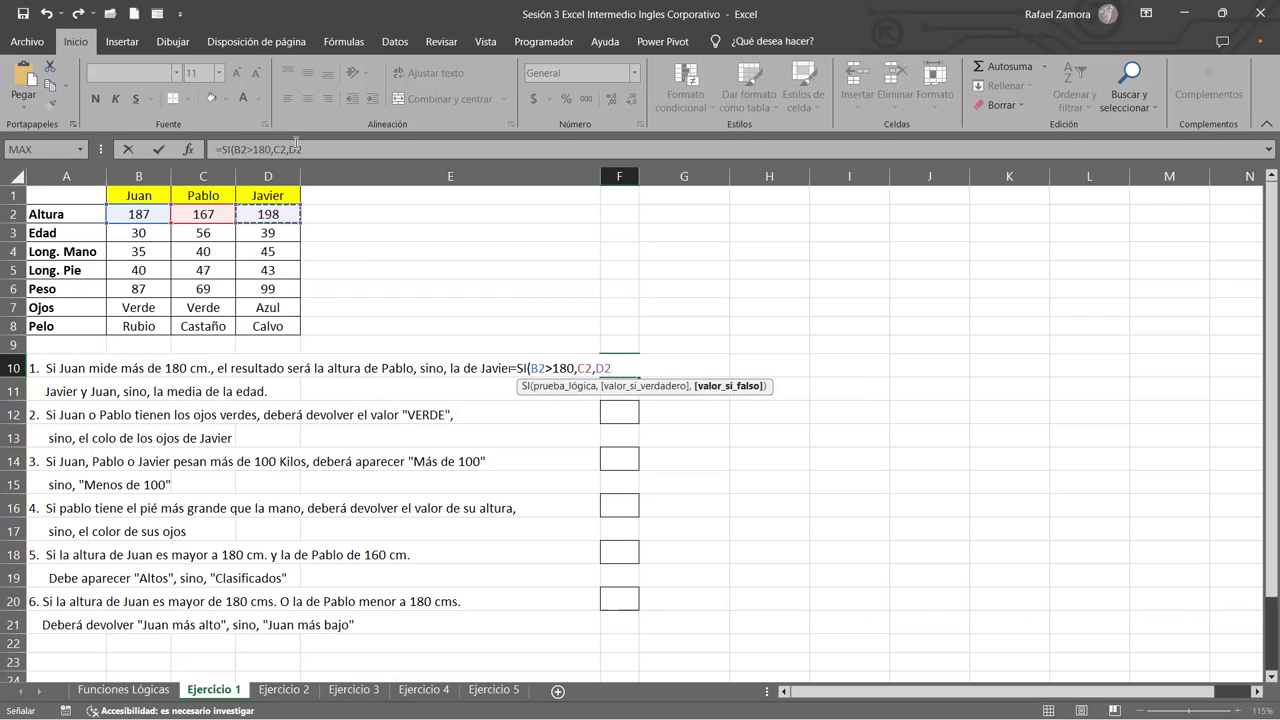
{"action": "type", "text": ")"}
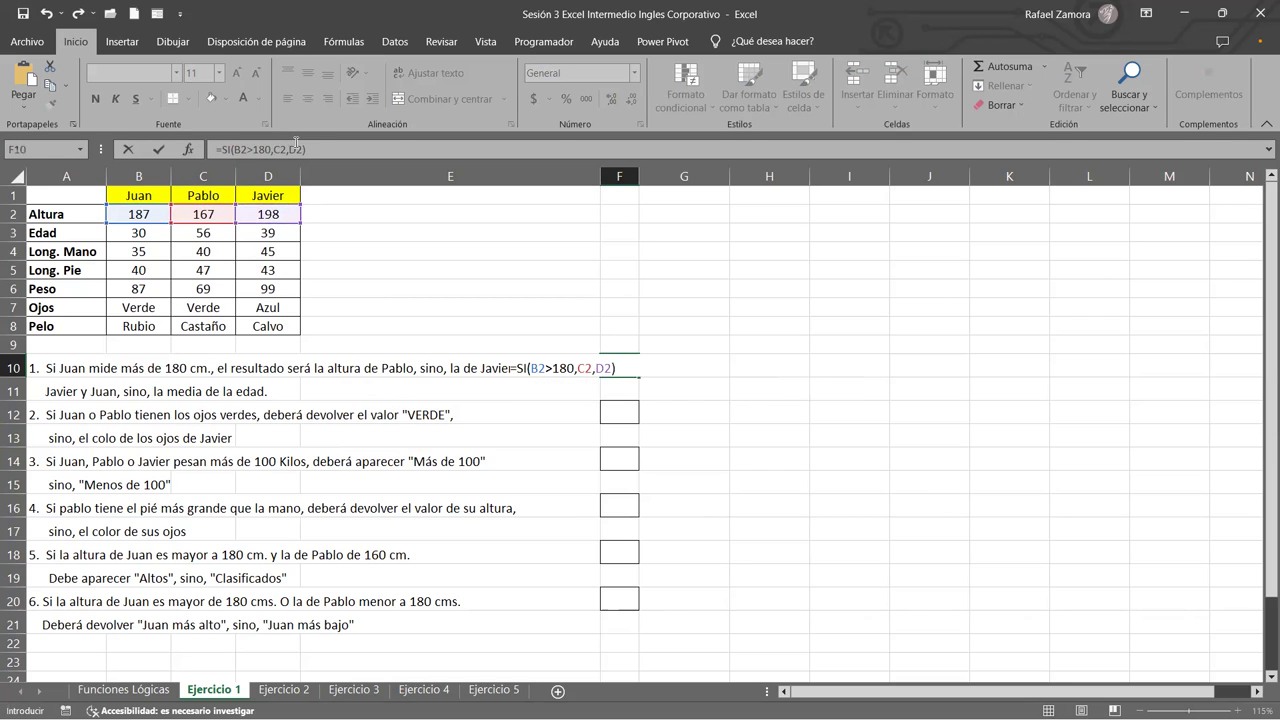
{"action": "key", "text": "Return"}
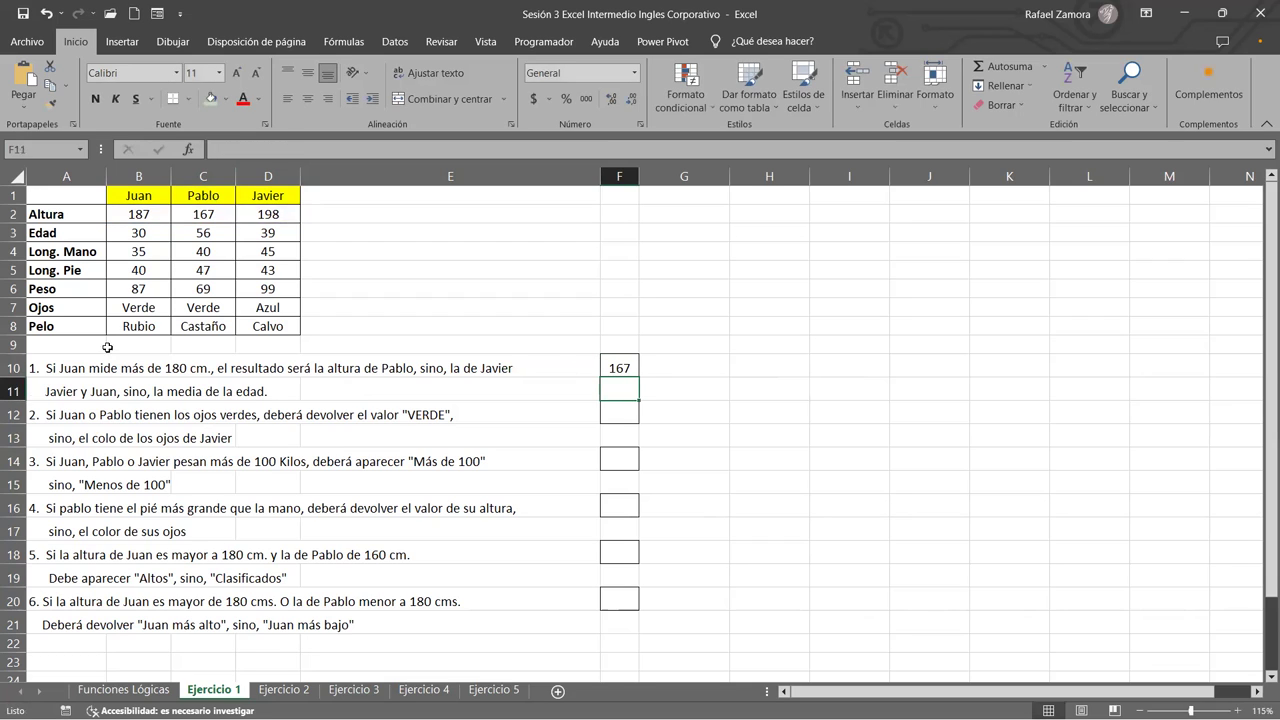
Delete the leftover exercise text in A11
{"action": "left_click", "coordinate": [74, 393]}
{"action": "key", "text": "Delete"}
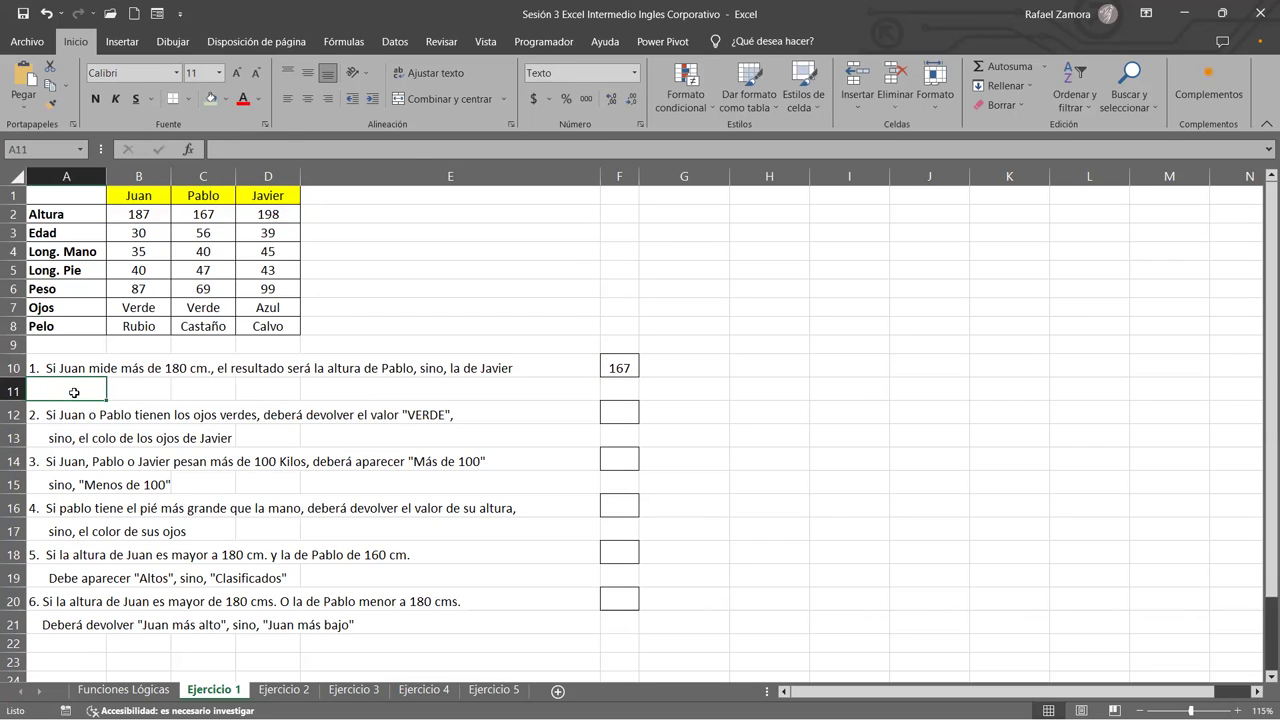
{"action": "left_click", "coordinate": [720, 414]}
Review the F10 formula's logical test, value if true and value if false against the heights in row 2
{"action": "left_click", "coordinate": [622, 368]}
{"action": "double_click", "coordinate": [622, 368]}
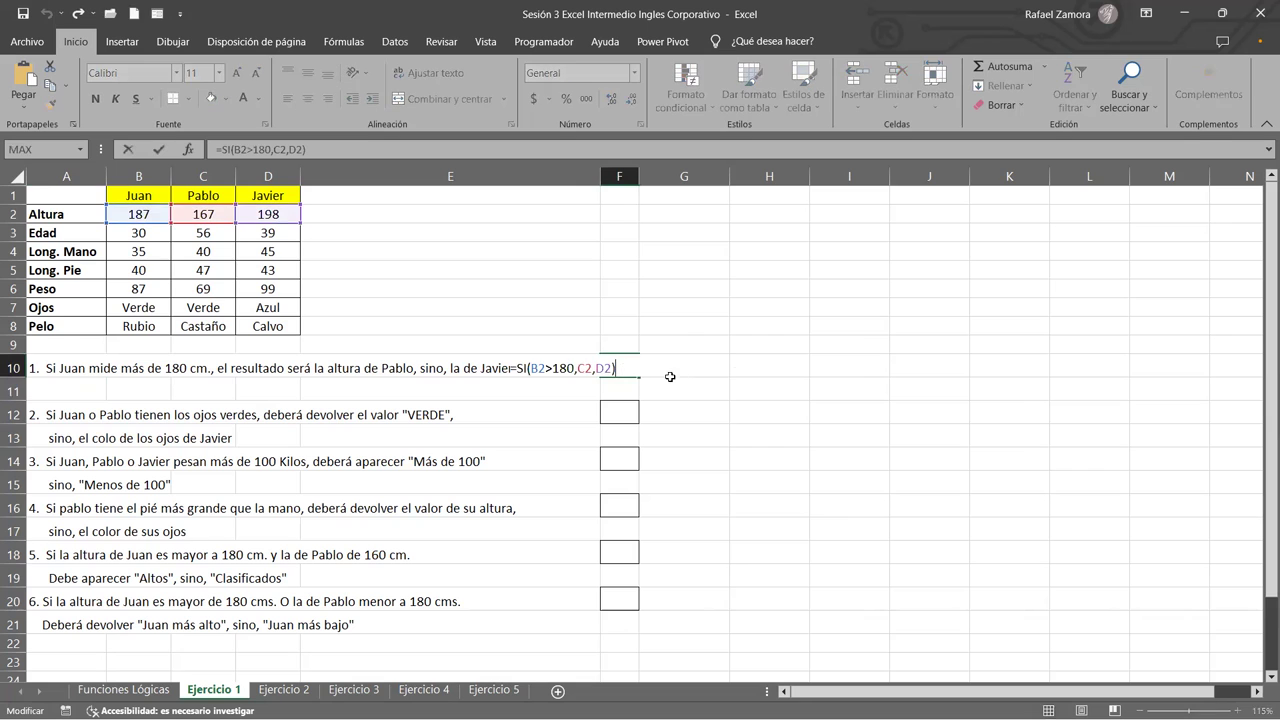
{"action": "key", "text": "Escape"}
{"action": "scroll", "coordinate": [637, 384], "scroll_direction": "up", "scroll_amount": 3}
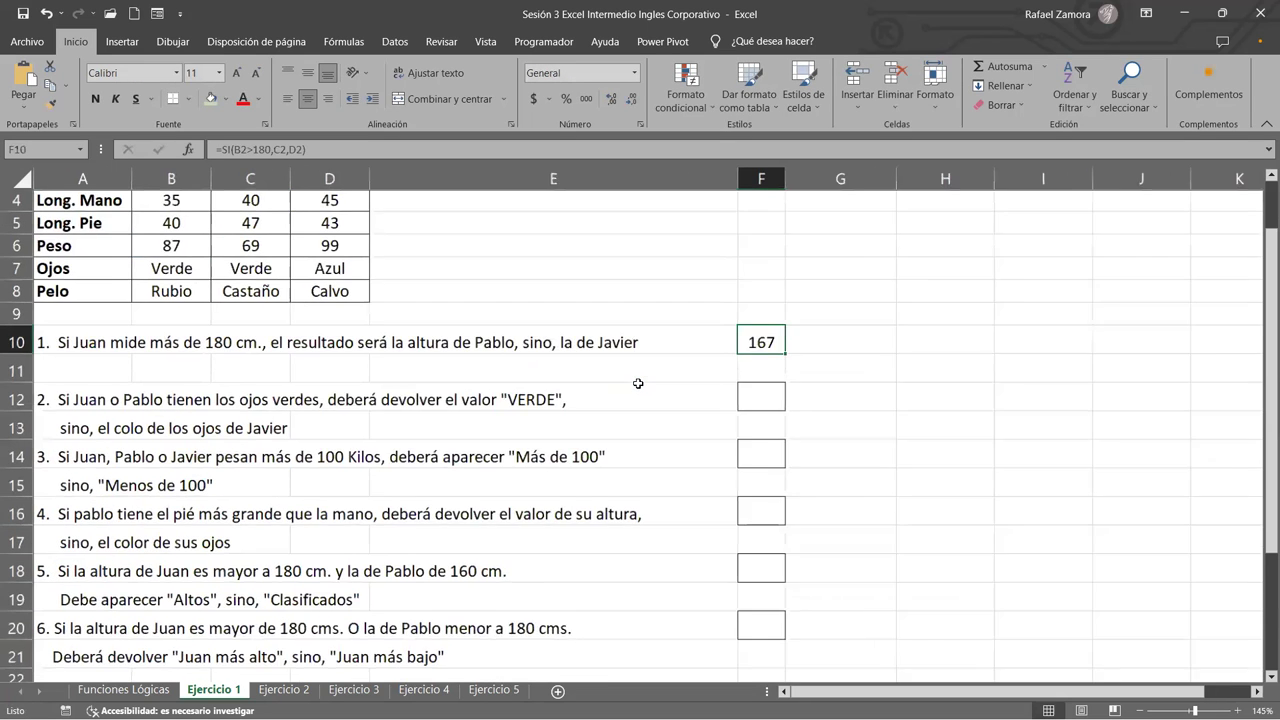
{"action": "double_click", "coordinate": [777, 414]}
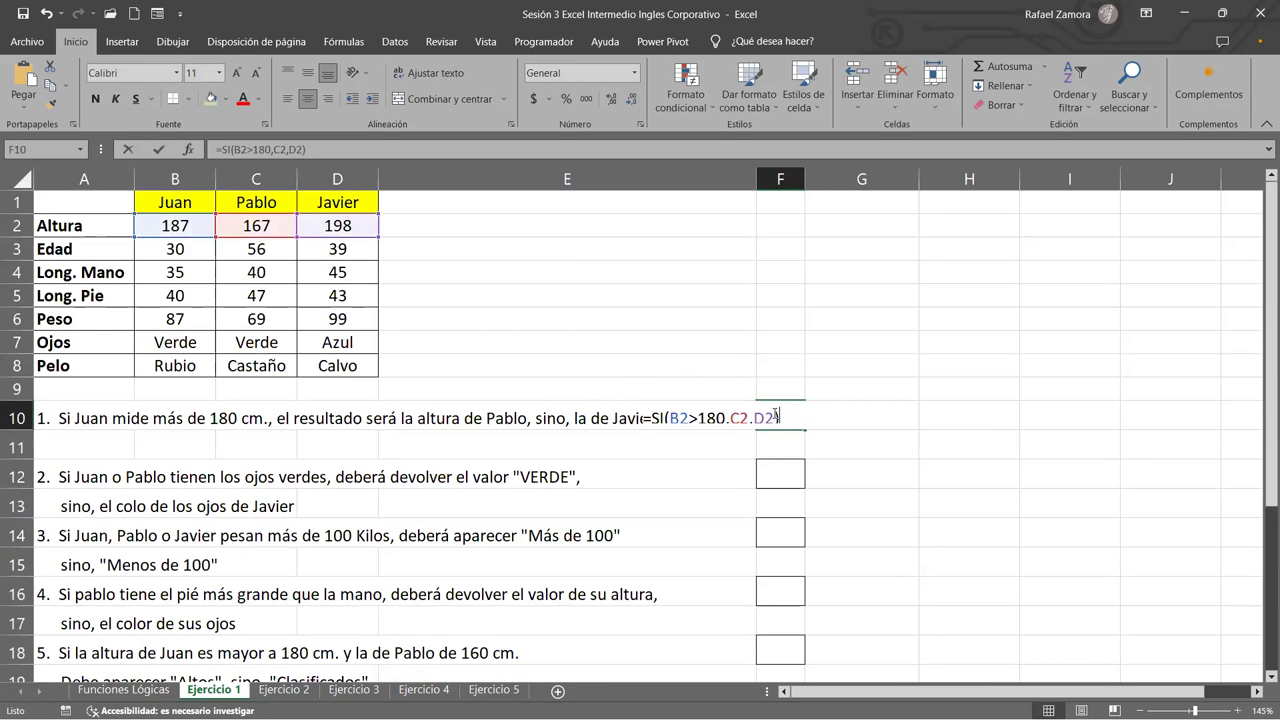
{"action": "left_click", "coordinate": [670, 418]}
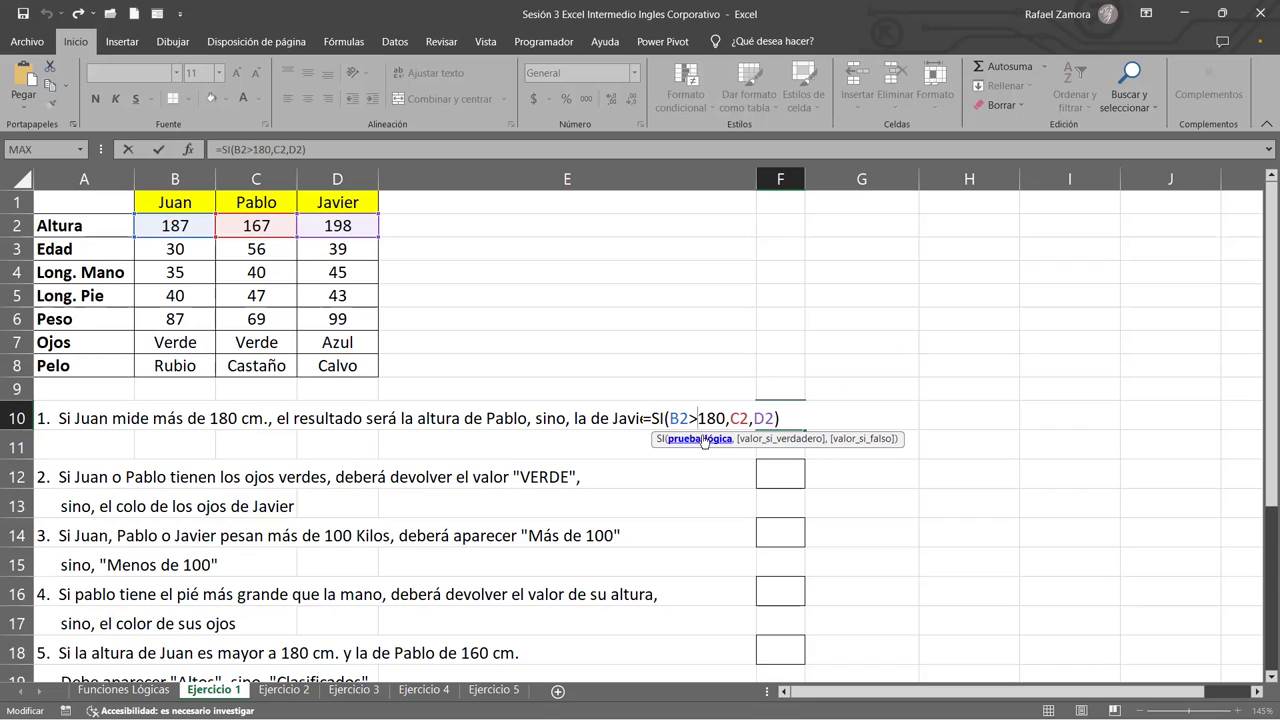
{"action": "left_click_drag", "start_coordinate": [727, 418], "coordinate": [665, 420]}
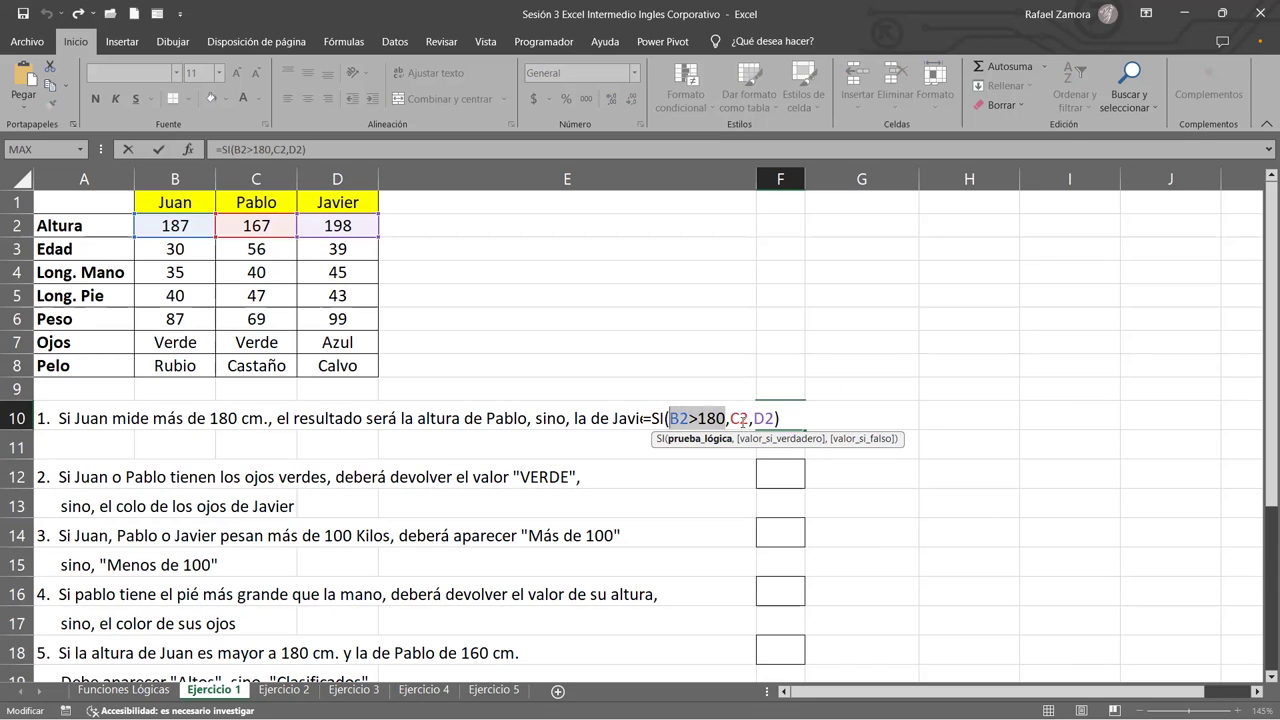
{"action": "left_click", "coordinate": [741, 420]}
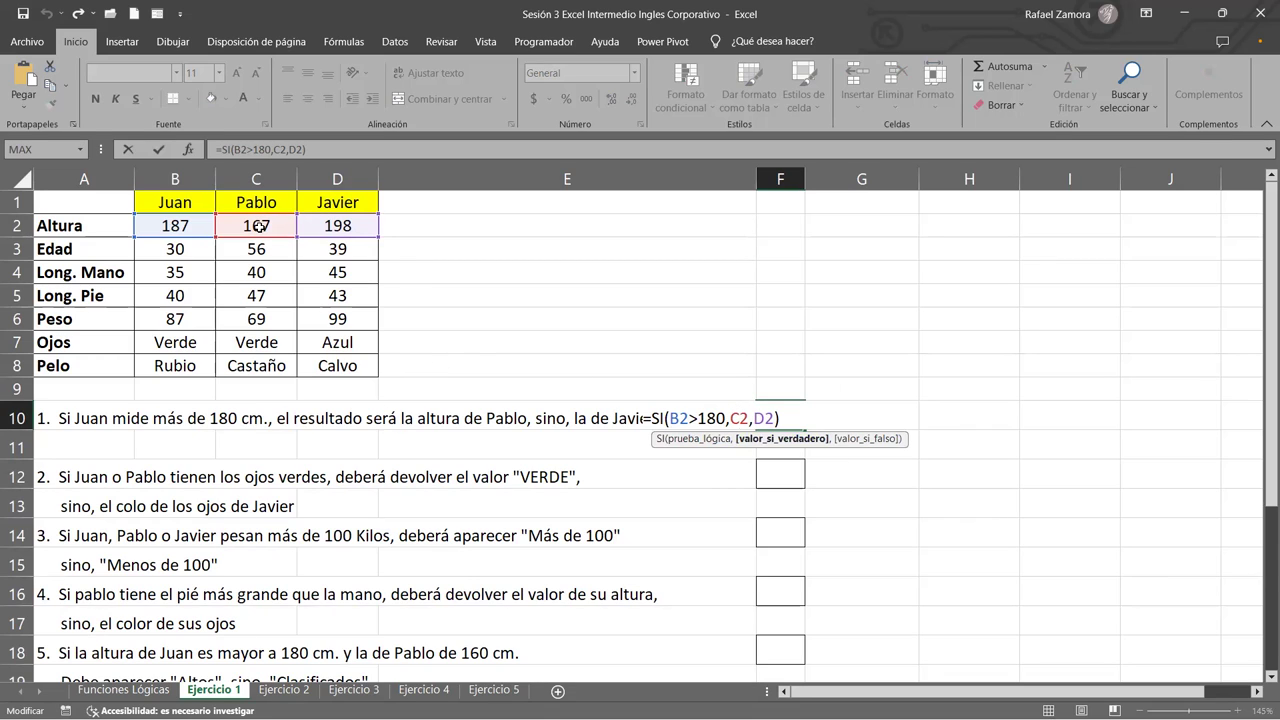
{"action": "left_click", "coordinate": [766, 418]}
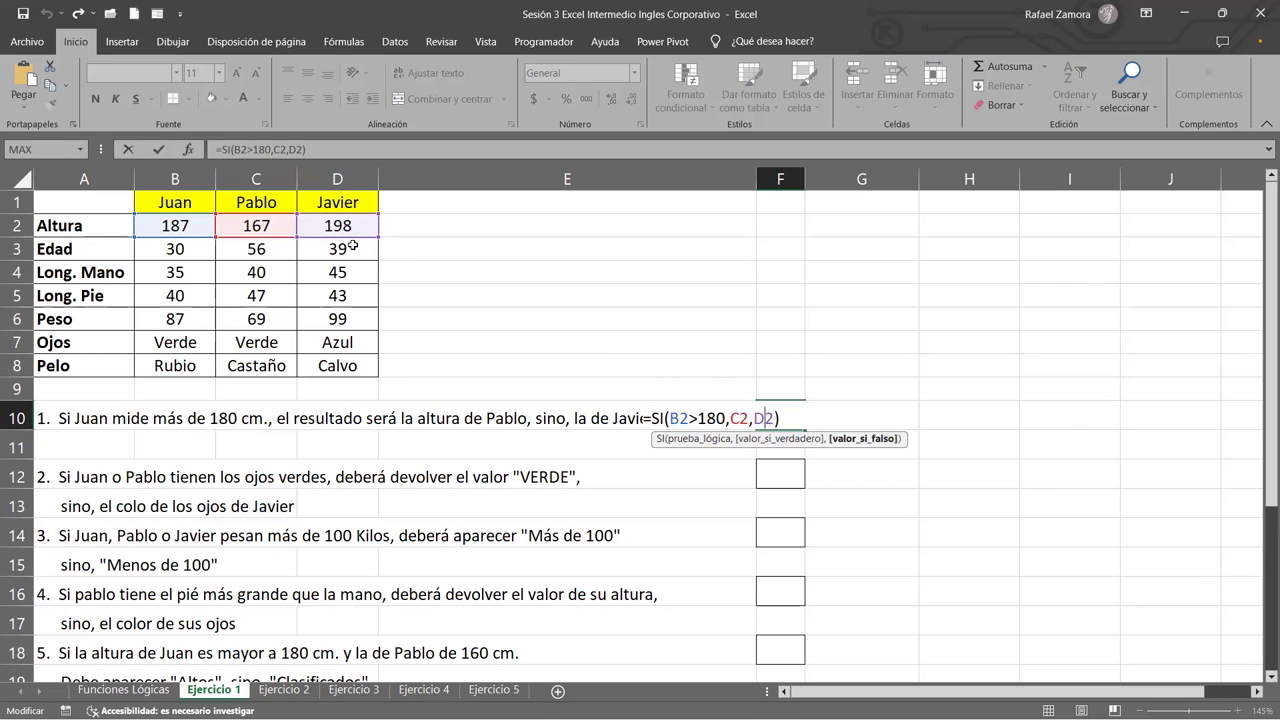
{"action": "key", "text": "Return"}
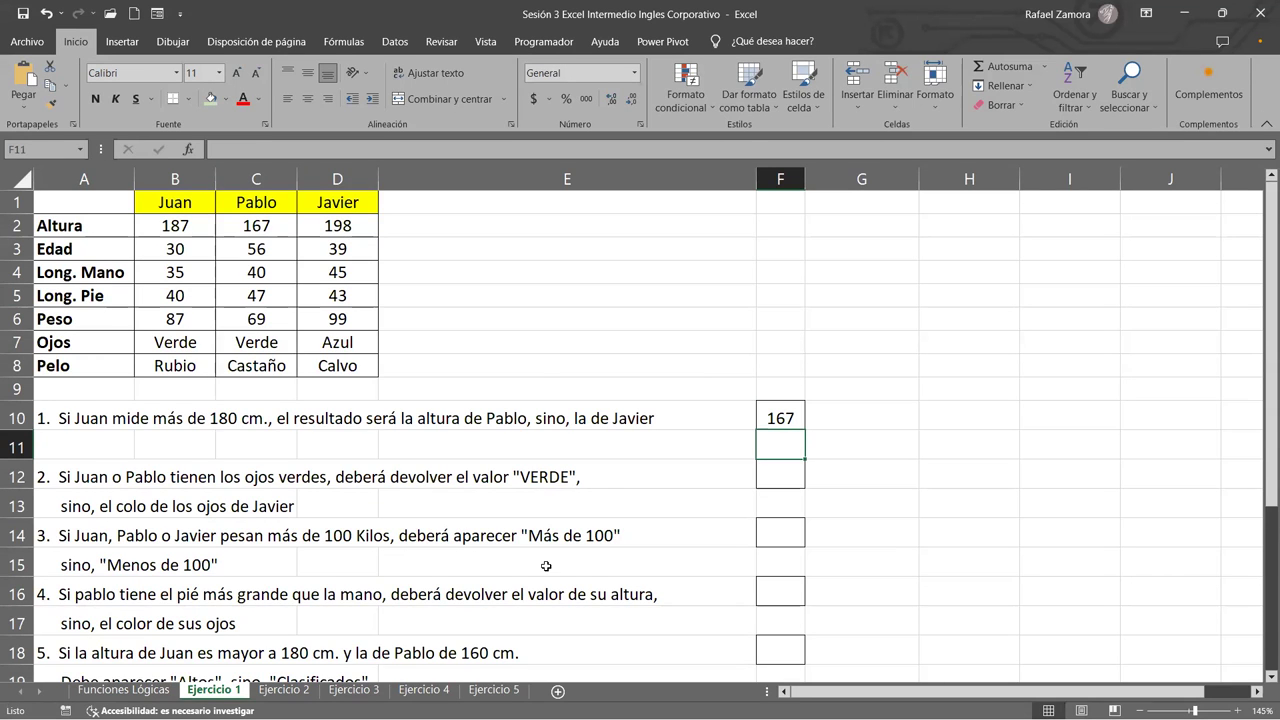
Start an SI formula in F12 for exercise 2
{"action": "scroll", "coordinate": [546, 566], "scroll_direction": "down", "scroll_amount": 1}
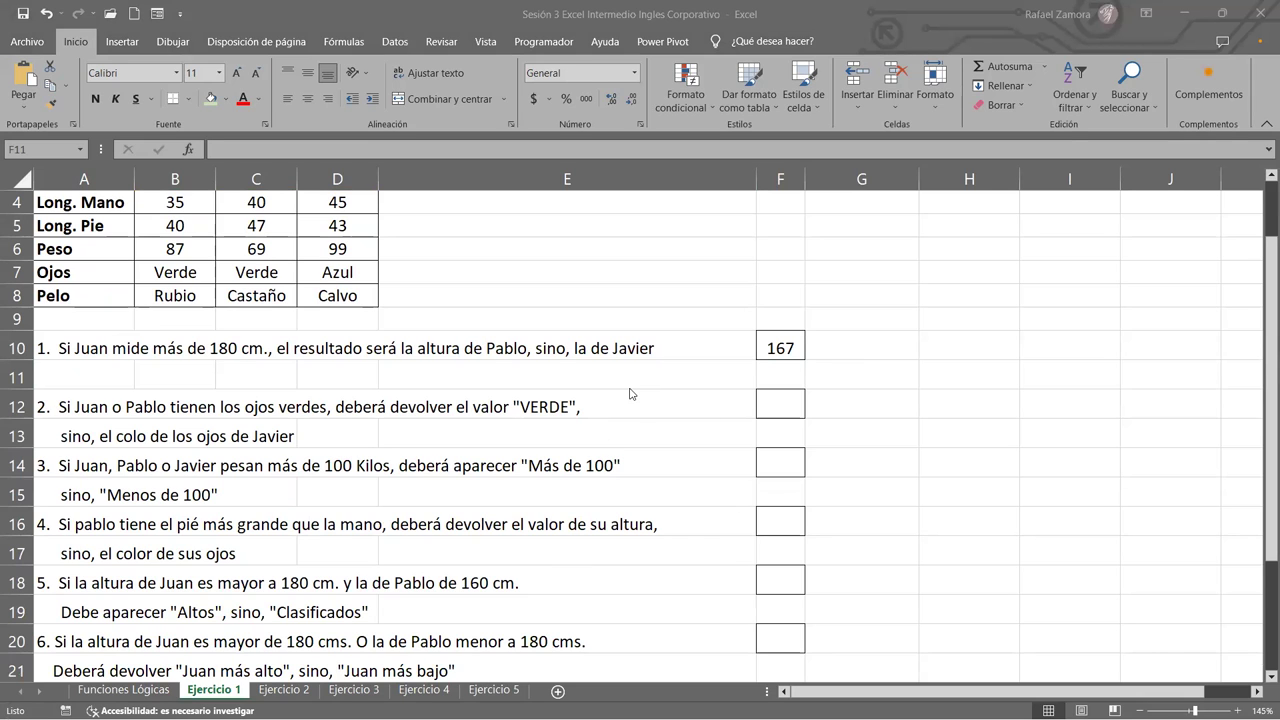
{"action": "scroll", "coordinate": [957, 520], "scroll_direction": "up", "scroll_amount": 1}
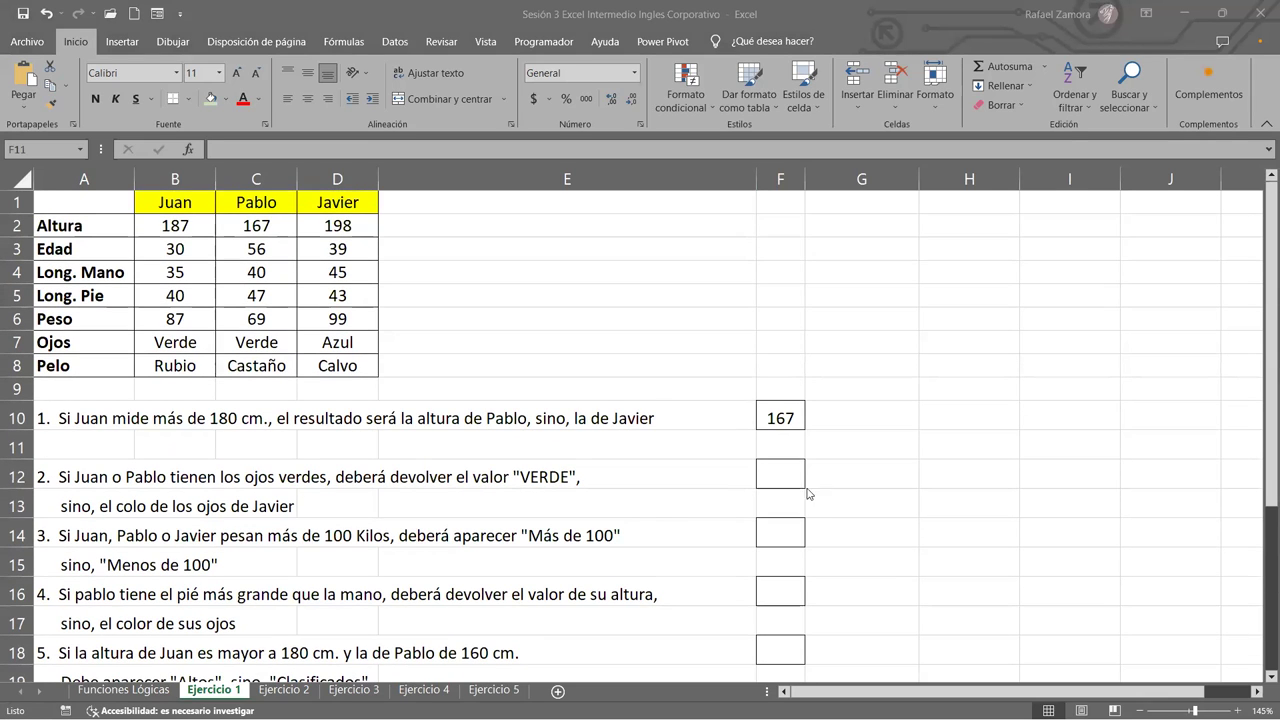
{"action": "left_click", "coordinate": [768, 482]}
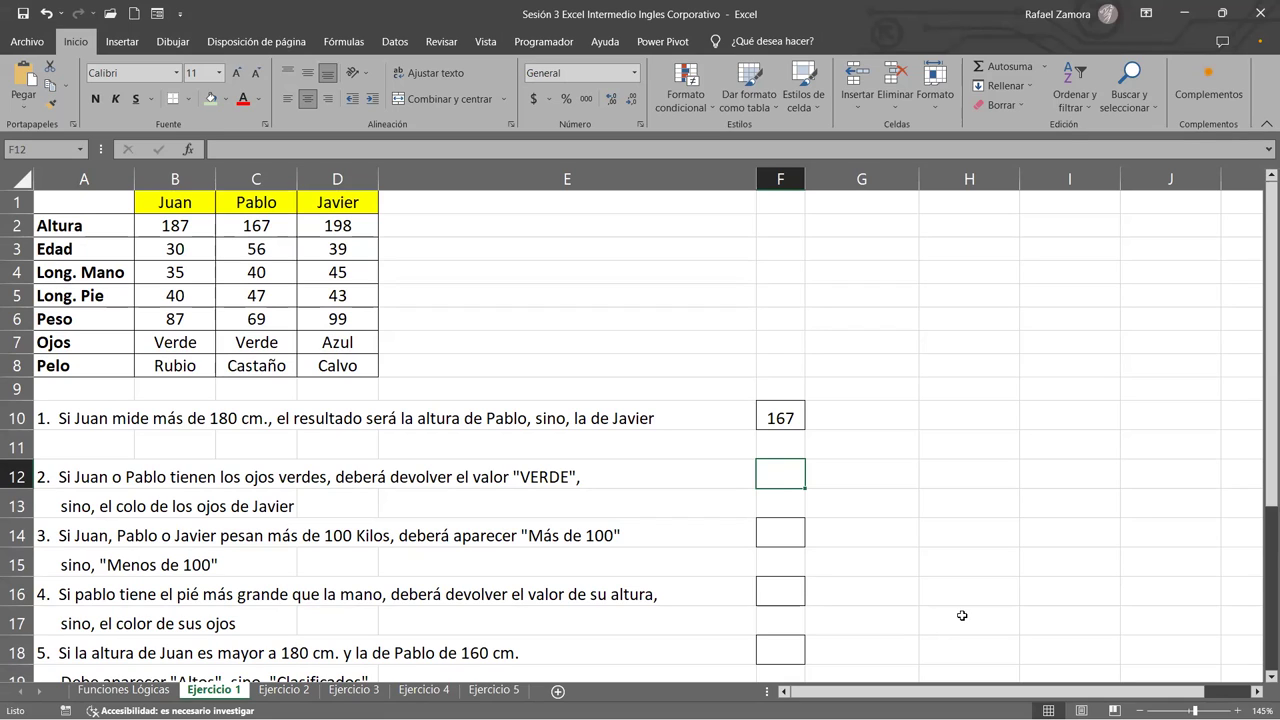
{"action": "type", "text": ")"}
{"action": "key", "text": "BackSpace"}
{"action": "type", "text": "="}
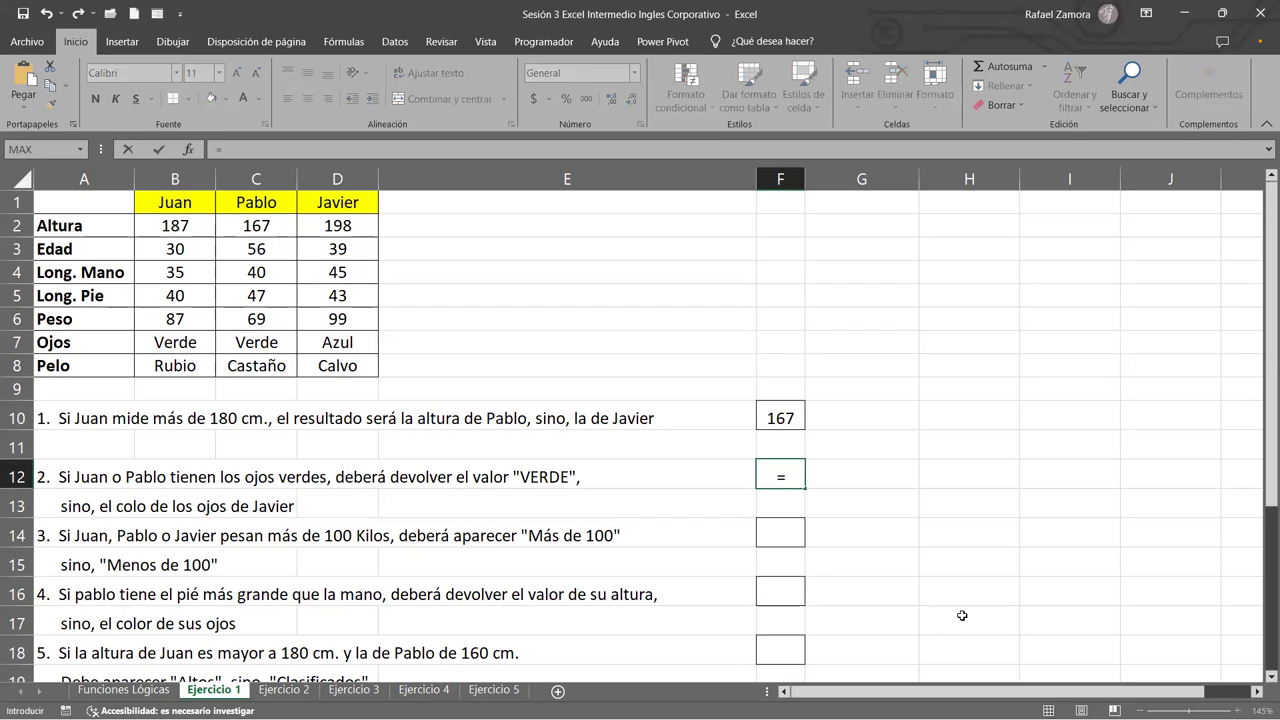
{"action": "type", "text": "SI("}
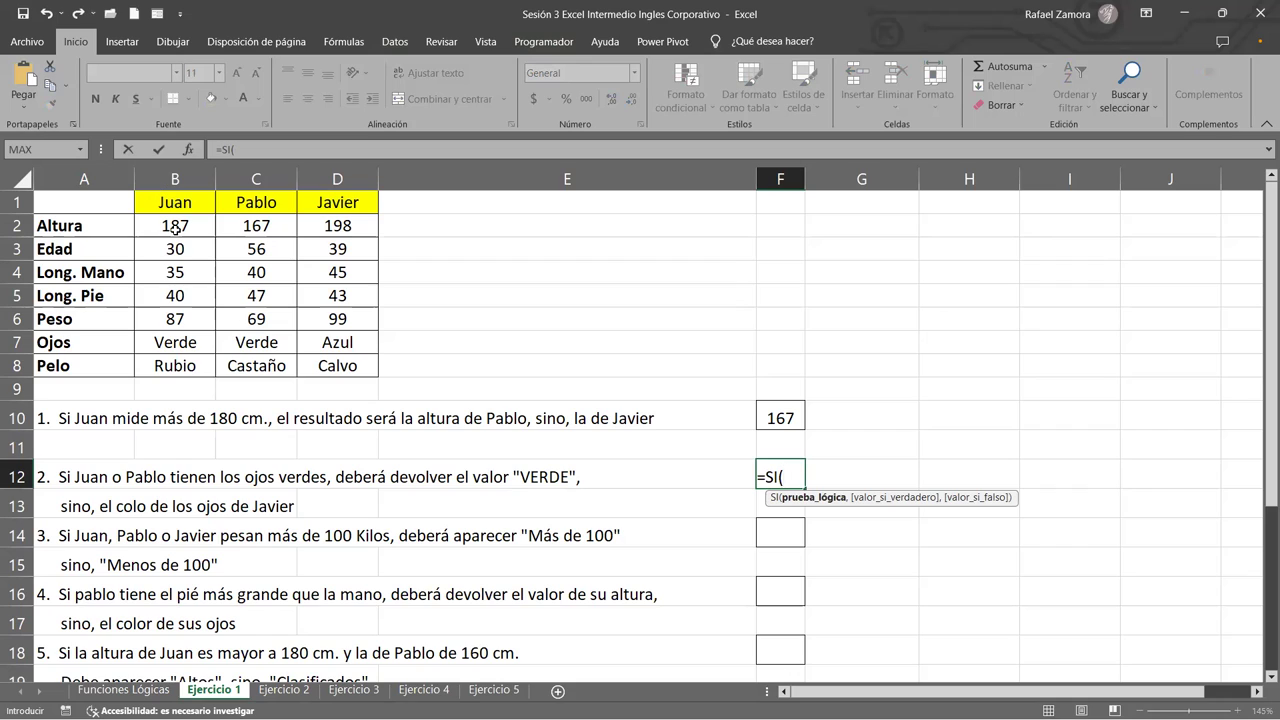
{"action": "left_click", "coordinate": [167, 342]}
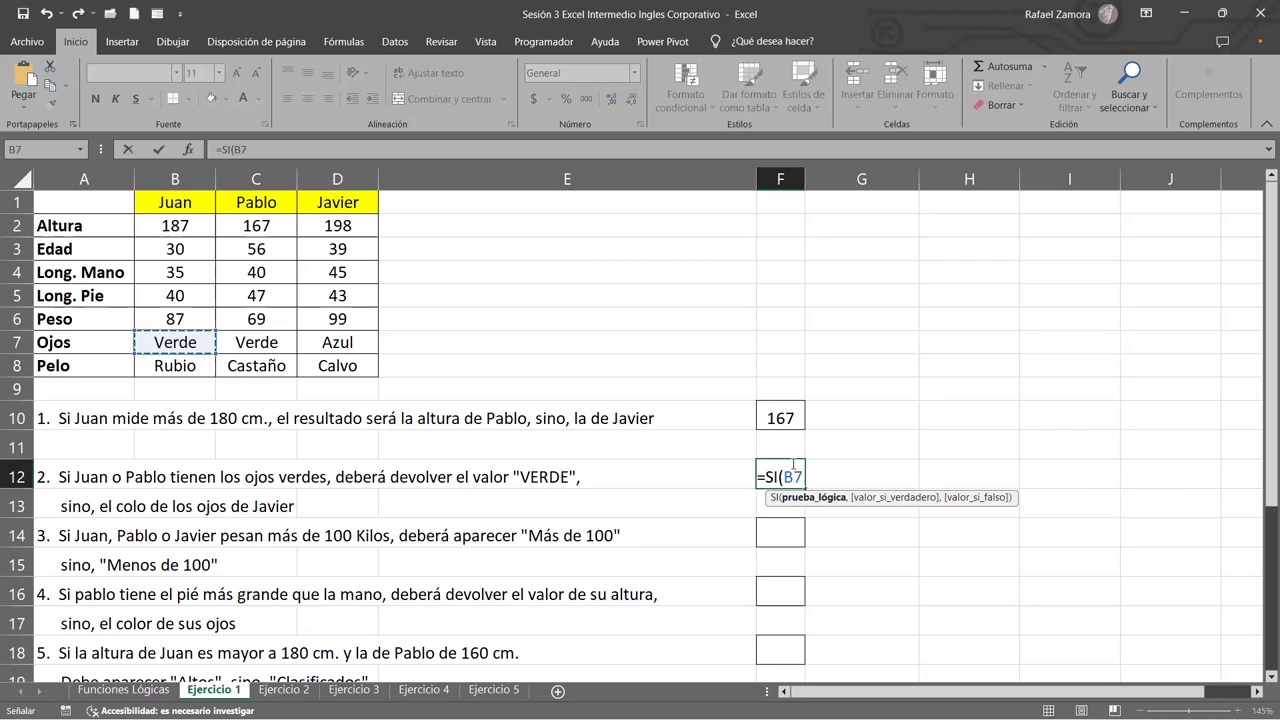
{"action": "key", "text": "Left"}
{"action": "key", "text": "BackSpace"}
{"action": "key", "text": "BackSpace"}
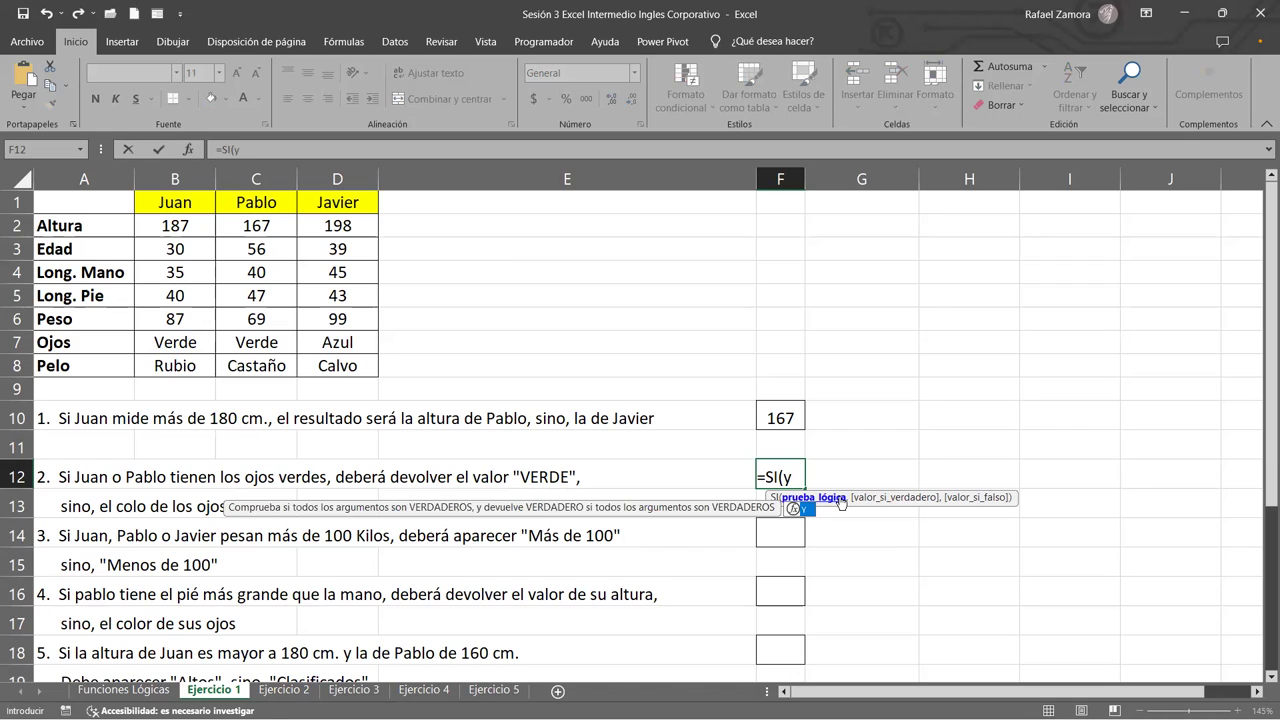
Nest a Y function as the logical test in F12, with the conditions B7="verde" and C7="verde"
{"action": "key", "text": "Tab"}
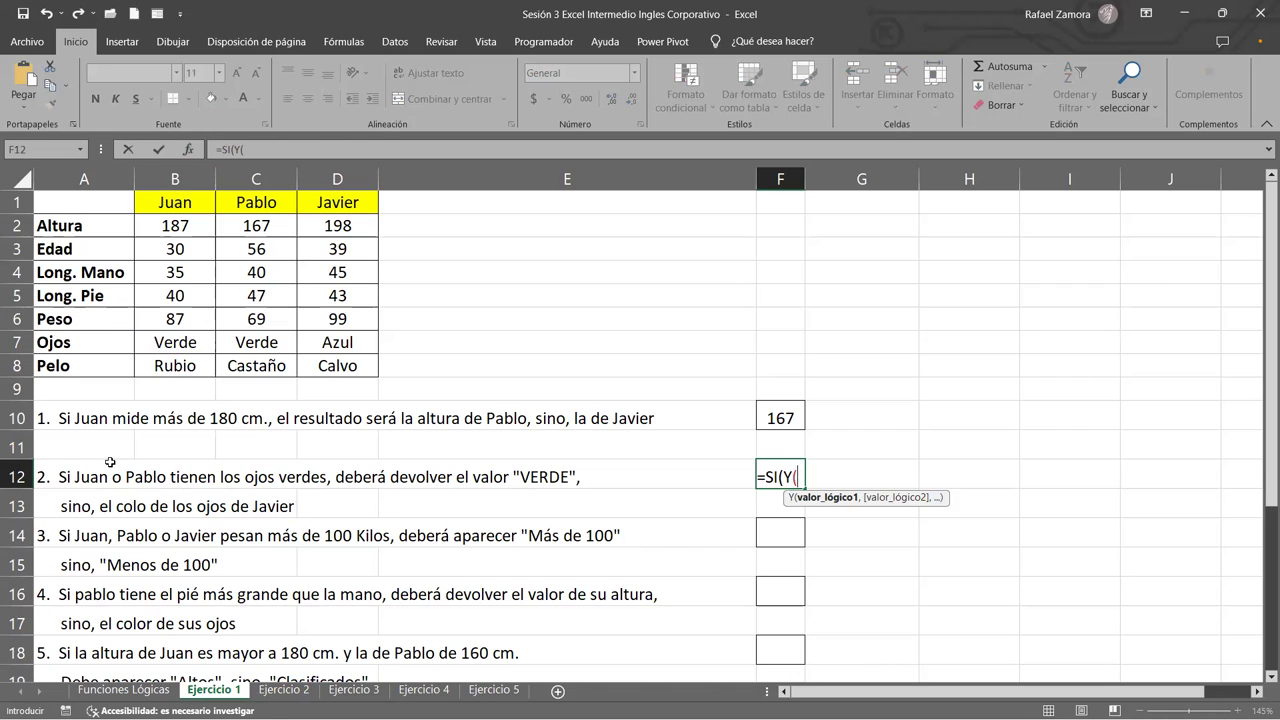
{"action": "left_click", "coordinate": [187, 342]}
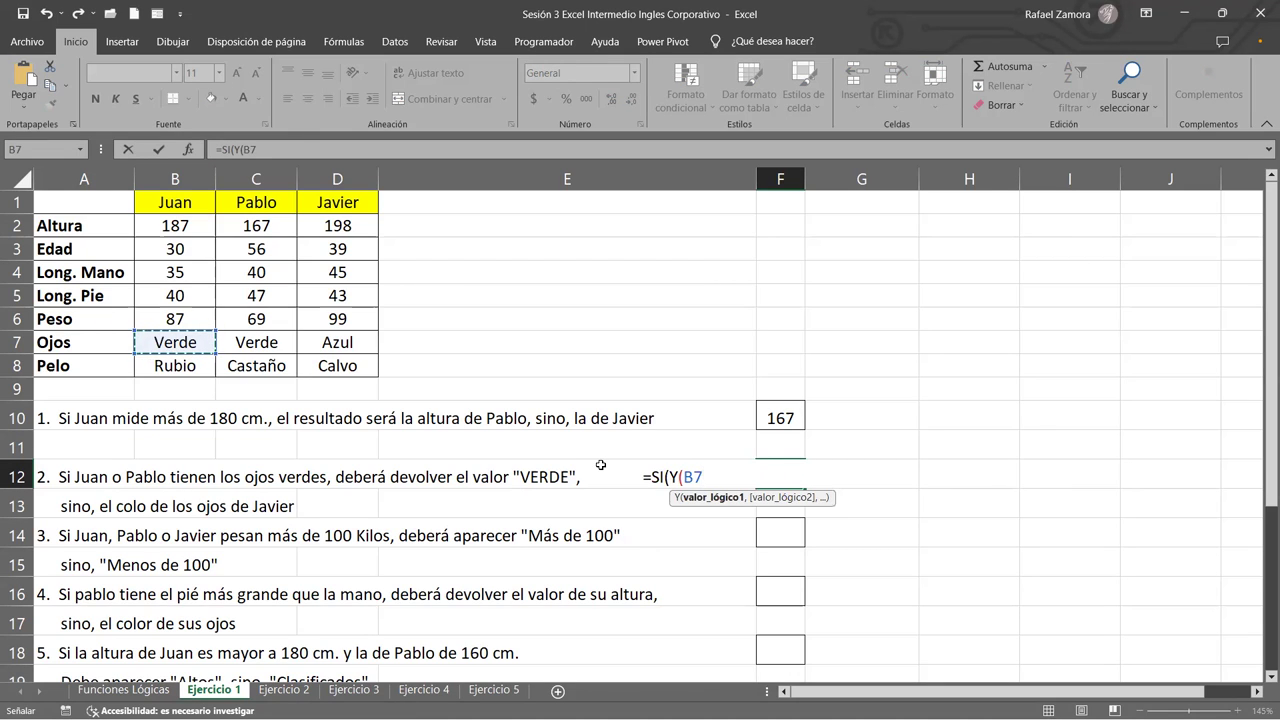
{"action": "type", "text": "="}
{"action": "type", "text": "verde"}
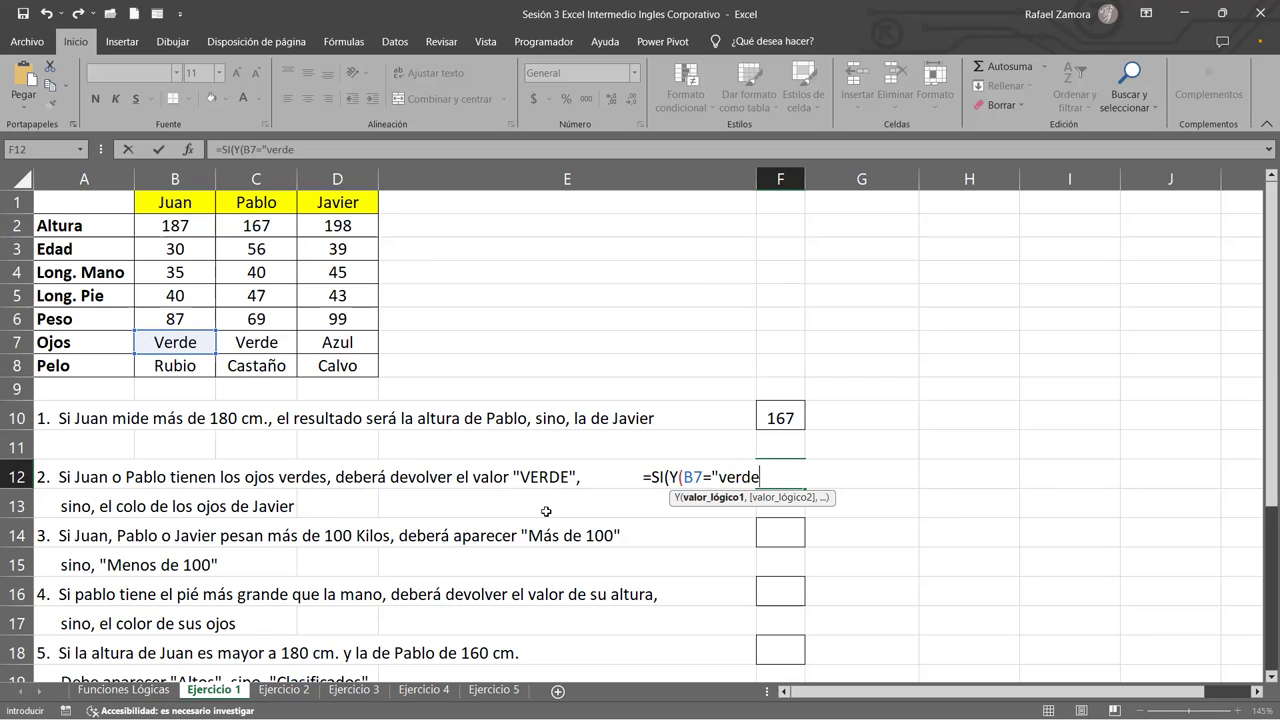
{"action": "type", "text": "\""}
{"action": "type", "text": ","}
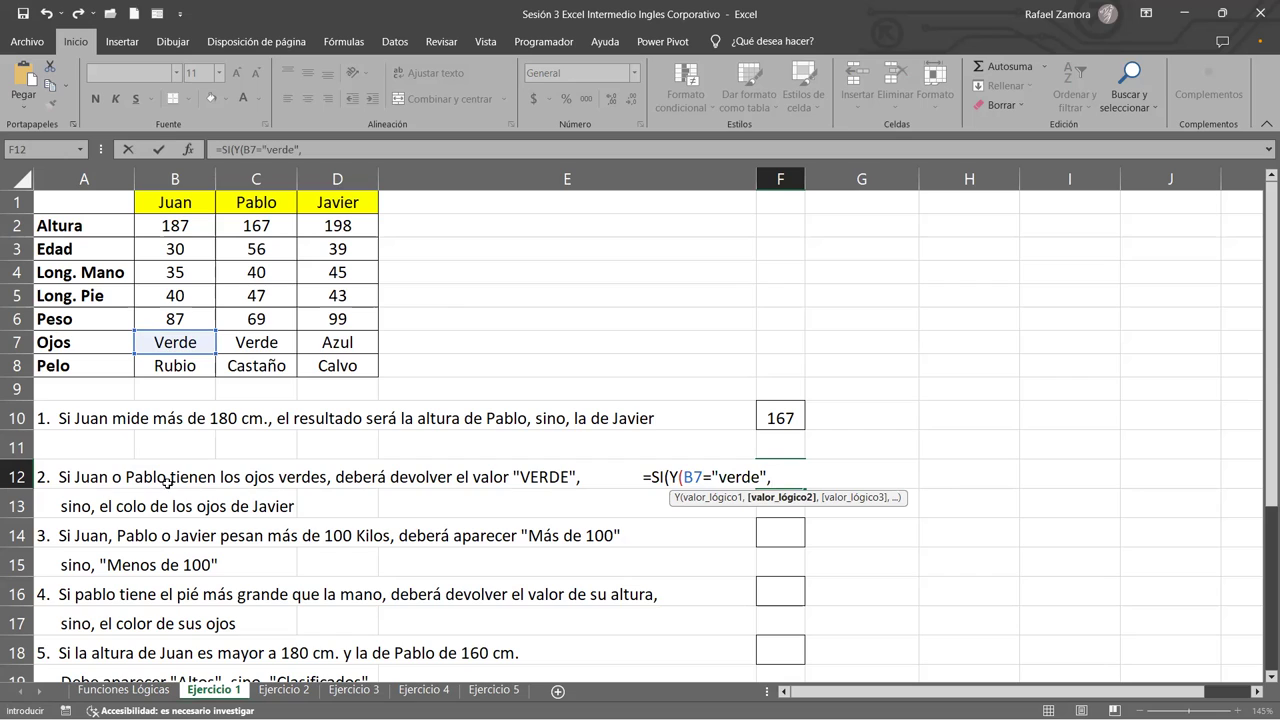
{"action": "left_click", "coordinate": [248, 342]}
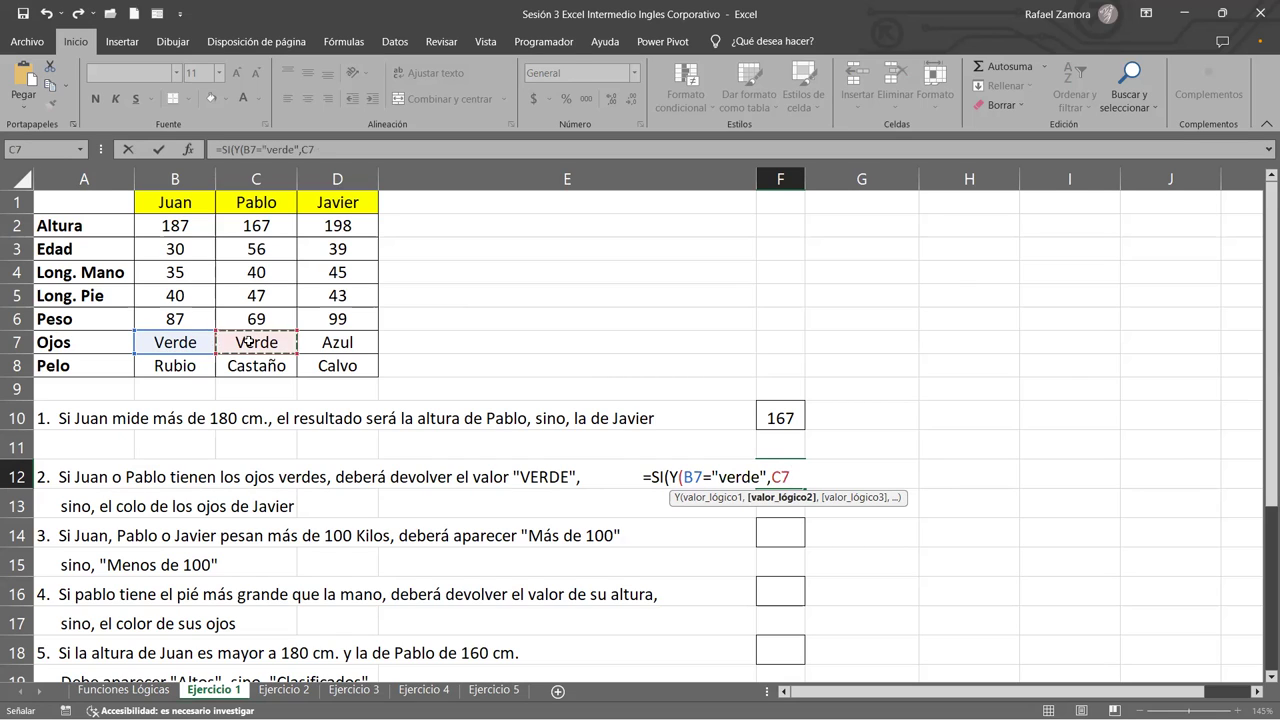
{"action": "type", "text": "=\""}
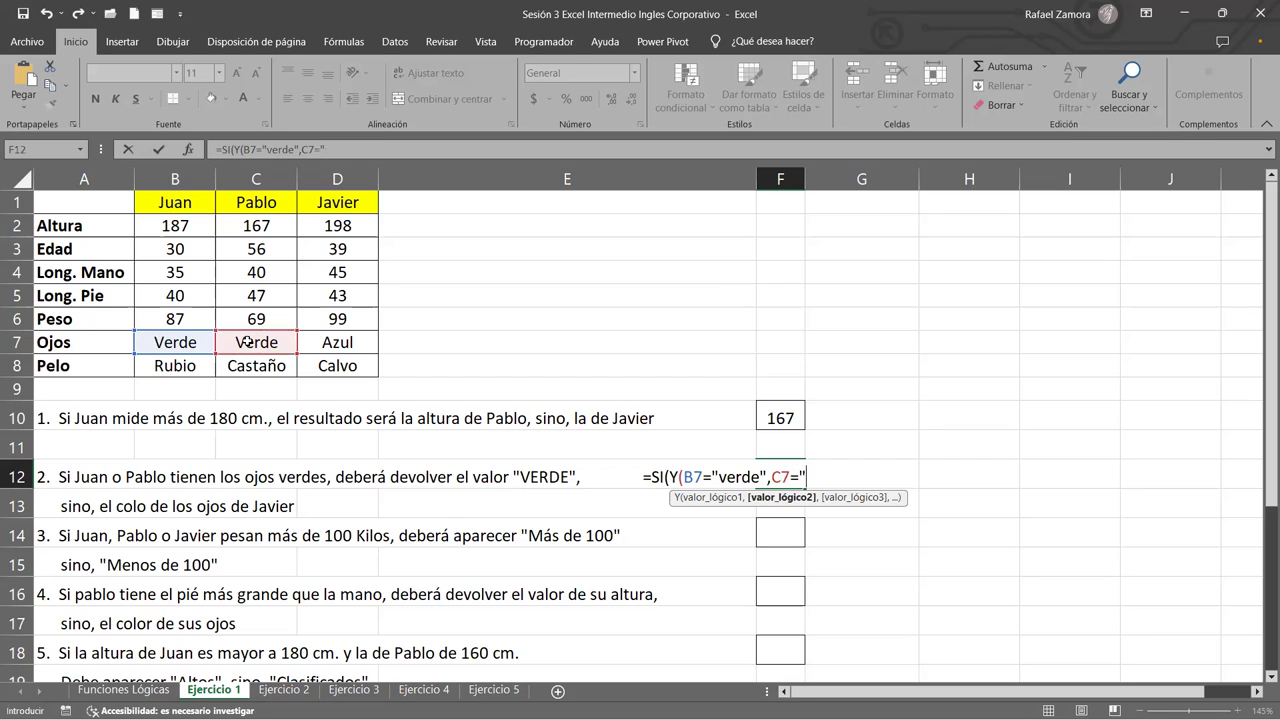
{"action": "type", "text": "verde\""}
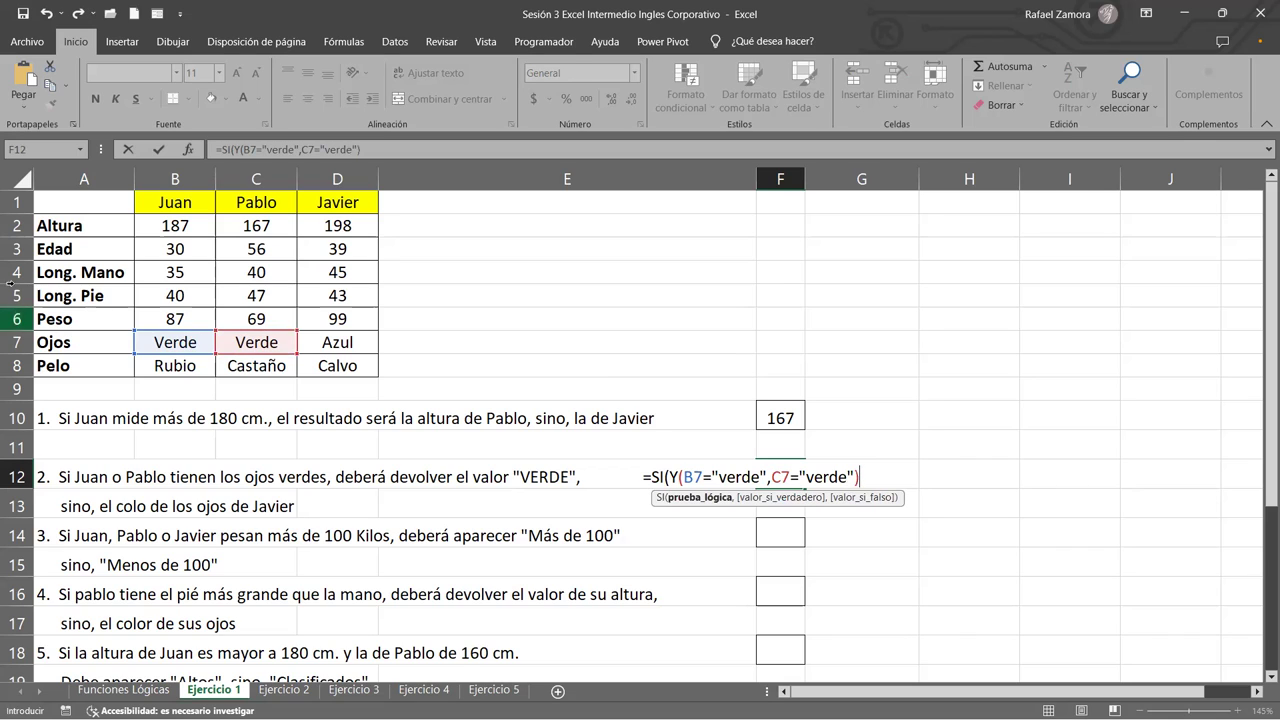
Add "Verde" as the value if true in the F12 formula, followed by the separator for the value if false
{"action": "left_click_drag", "start_coordinate": [667, 478], "coordinate": [874, 481]}
{"action": "left_click", "coordinate": [871, 478]}
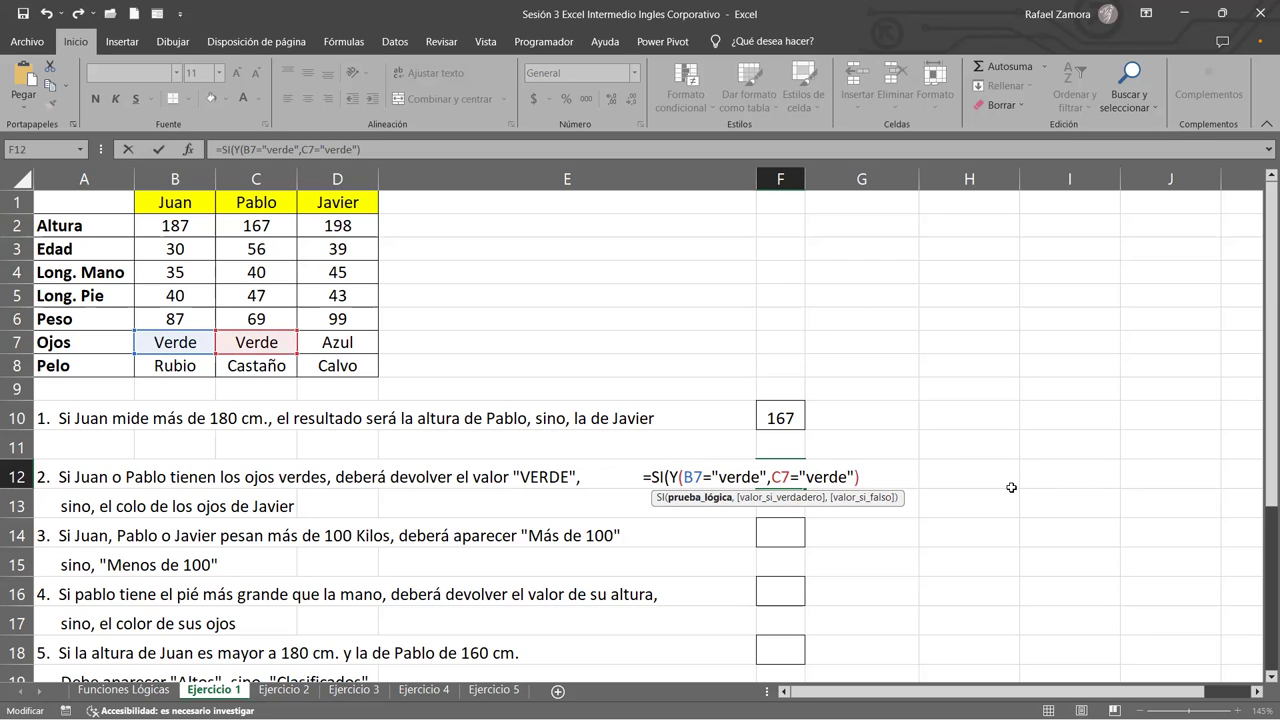
{"action": "type", "text": ","}
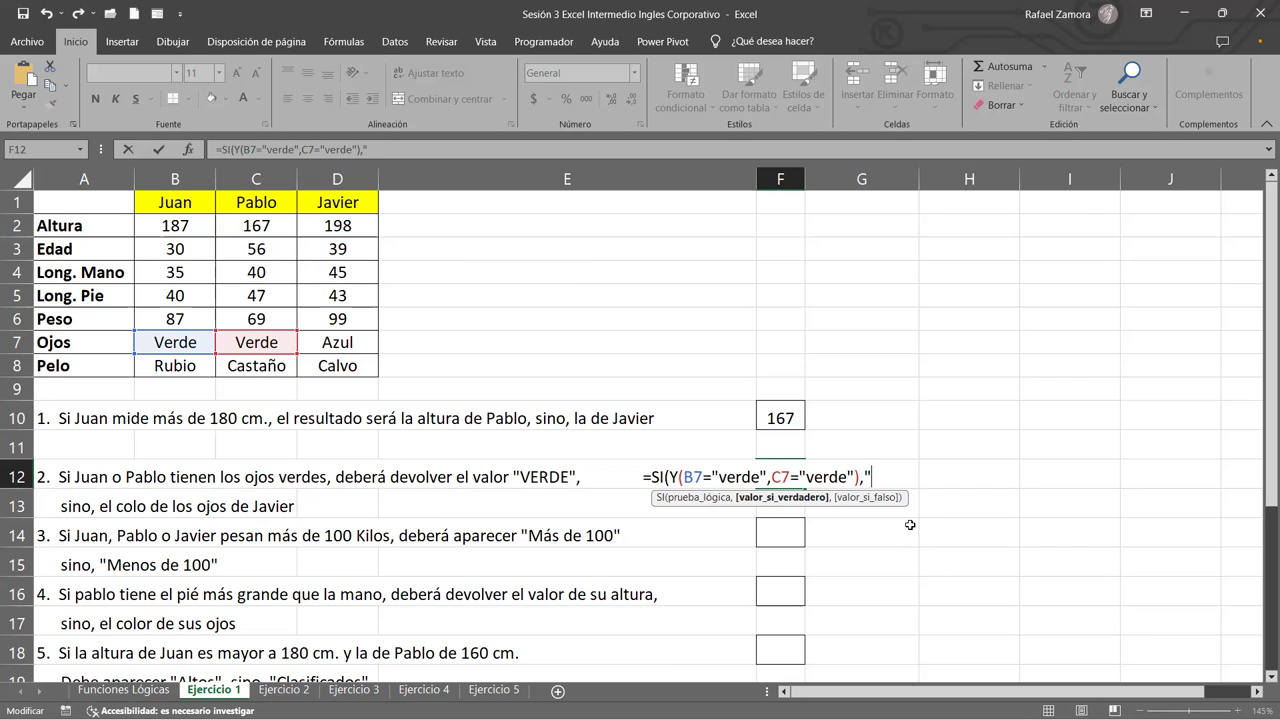
{"action": "type", "text": "Verde\","}
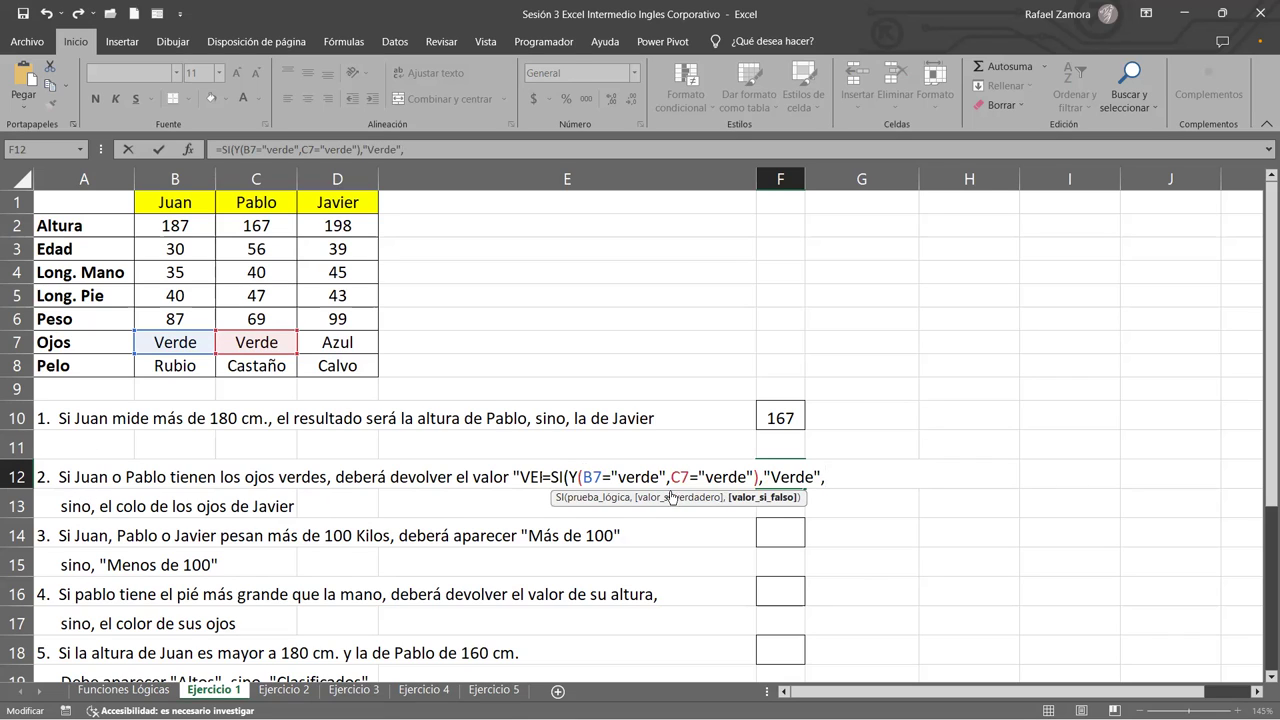
Finish the F12 formula with D7 as the value if false, and widen column F slightly
{"action": "left_click", "coordinate": [333, 342]}
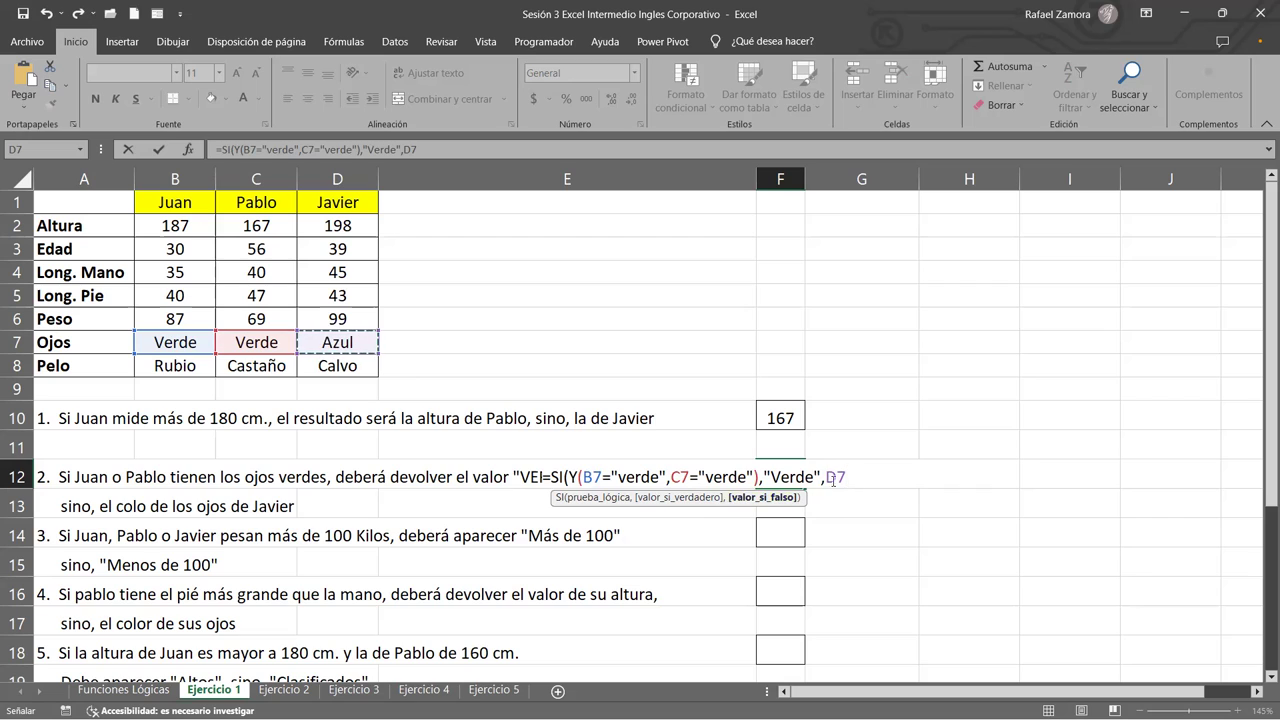
{"action": "type", "text": ")"}
{"action": "key", "text": "Return"}
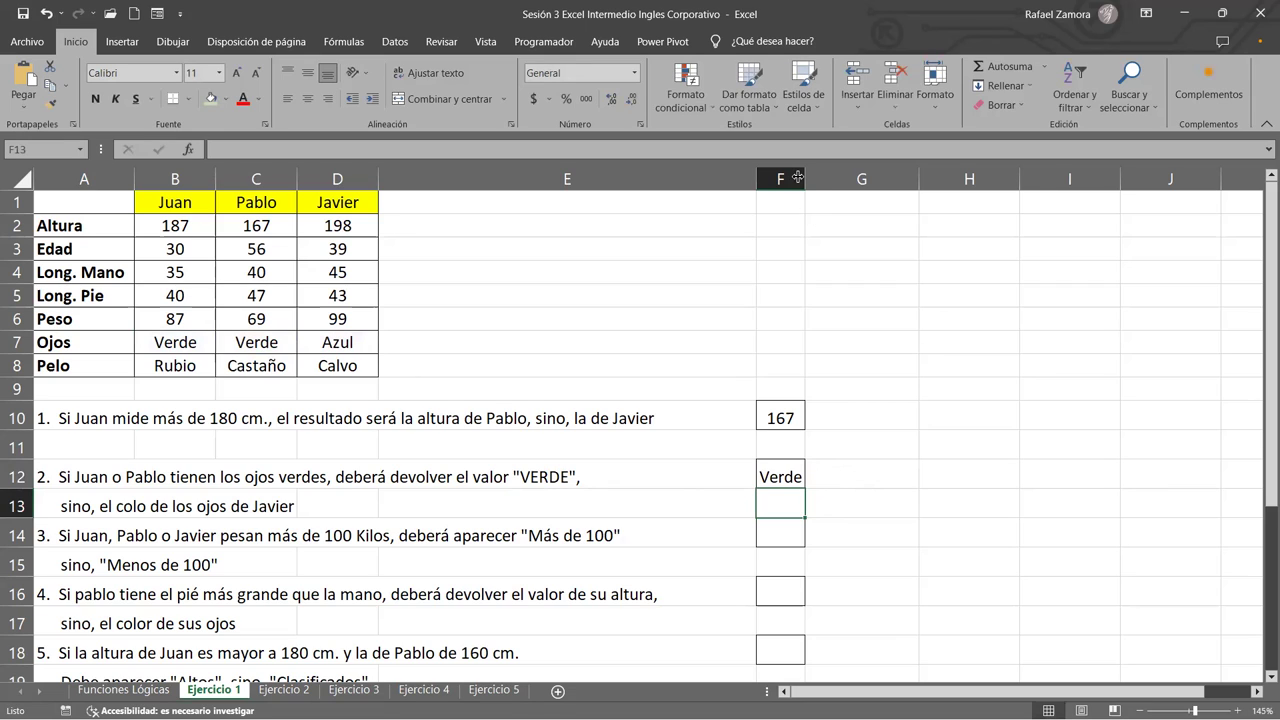
{"action": "left_click_drag", "start_coordinate": [798, 177], "coordinate": [817, 177]}
Replace the Y function with O in the F12 formula's logical test
{"action": "left_click", "coordinate": [792, 480]}
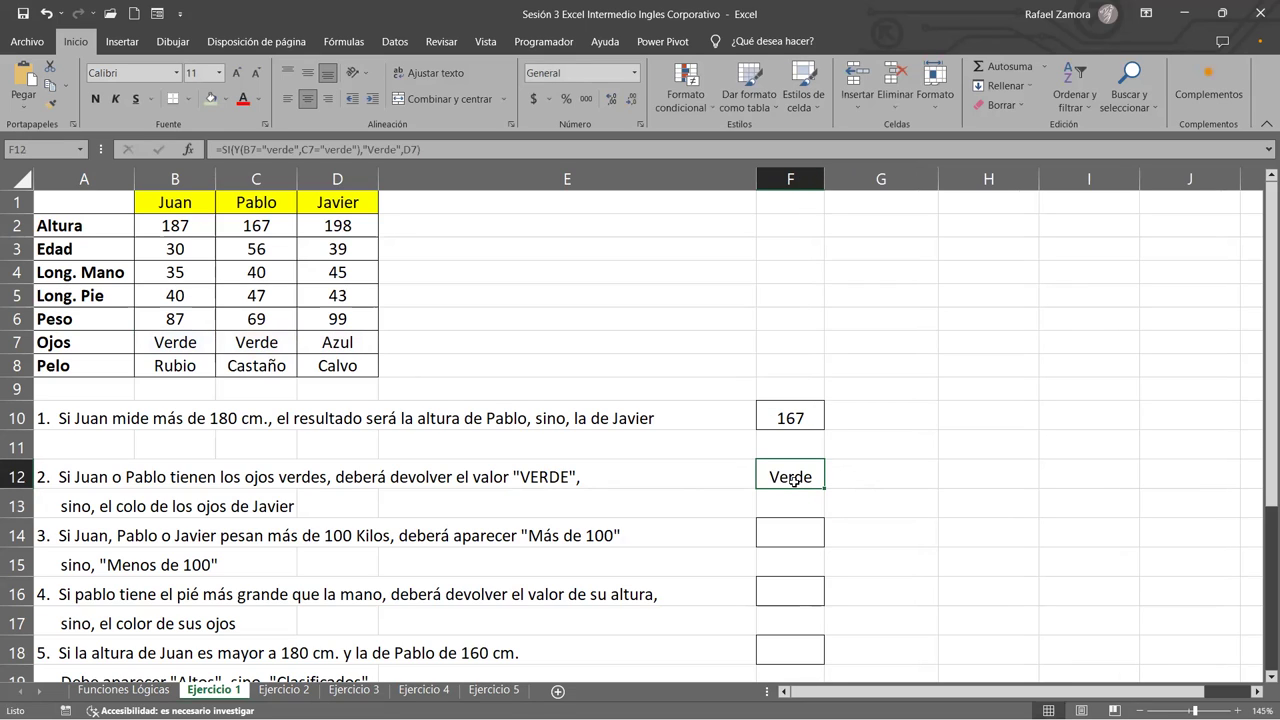
{"action": "double_click", "coordinate": [792, 480]}
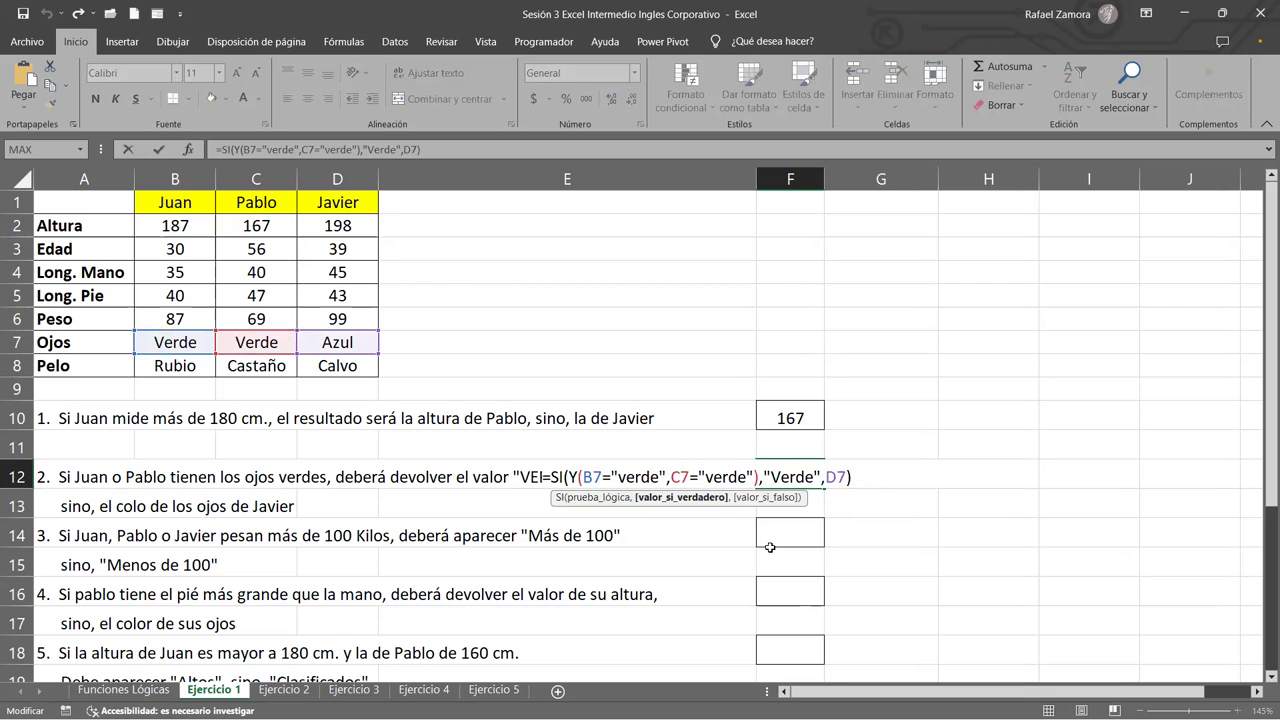
{"action": "left_click", "coordinate": [571, 476]}
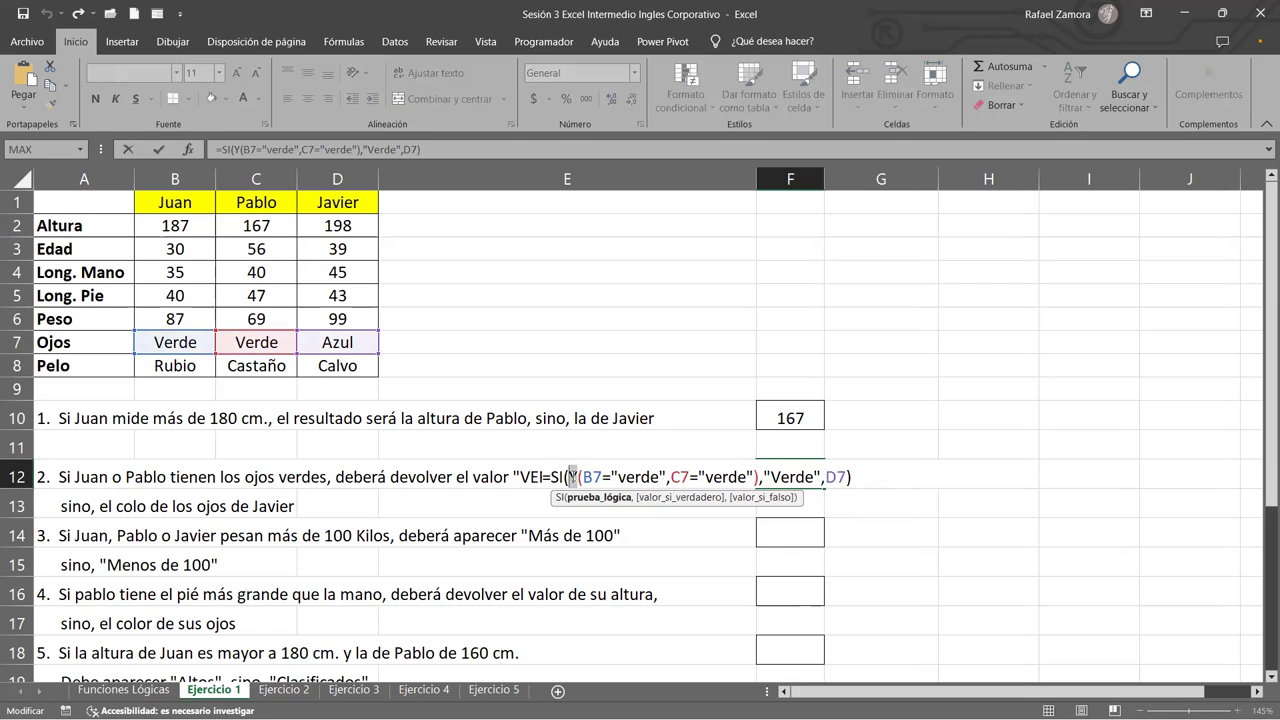
{"action": "type", "text": "o"}
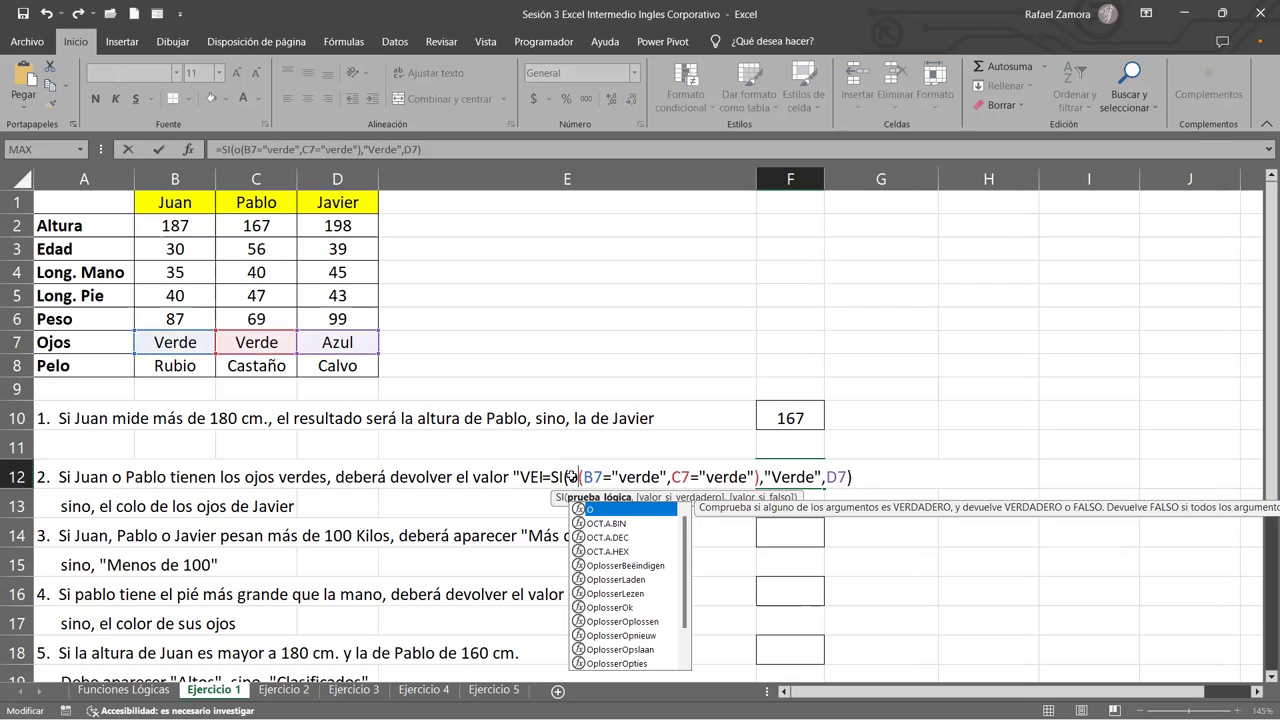
{"action": "key", "text": "Return"}
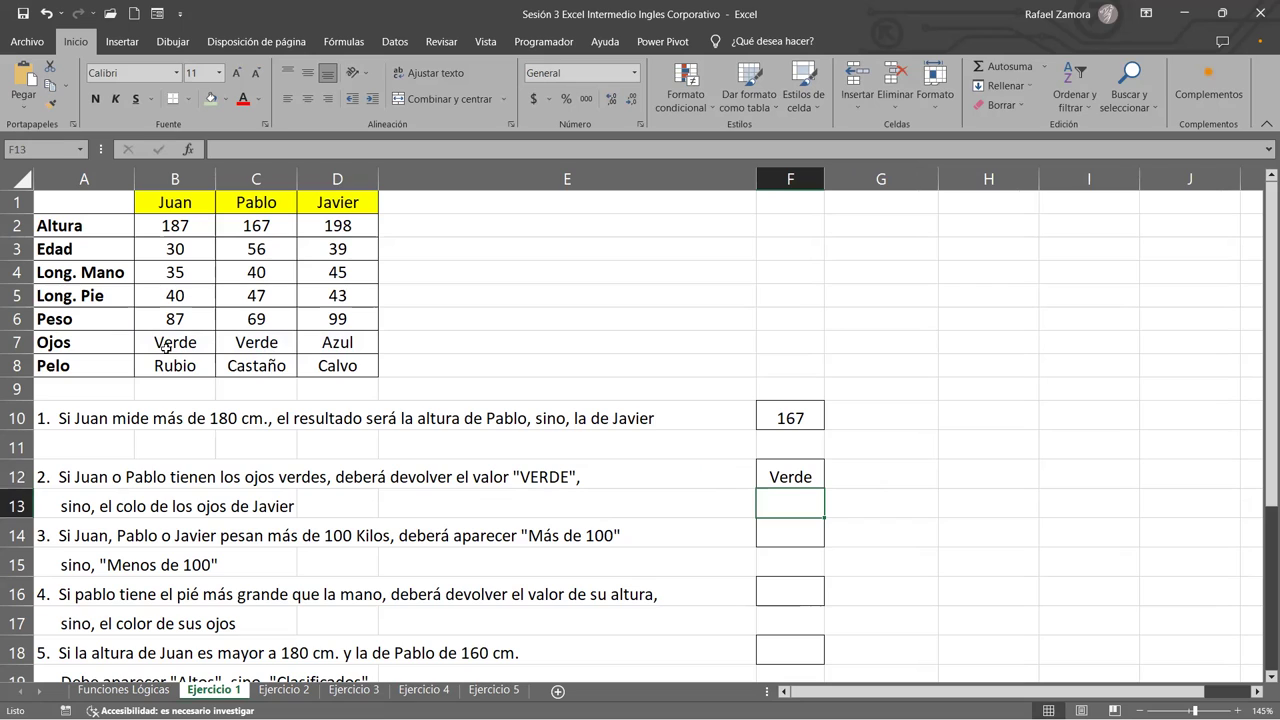
Change the eye color in C7 to Café to test the F12 formula
{"action": "left_click_drag", "start_coordinate": [165, 345], "coordinate": [260, 343]}
{"action": "left_click", "coordinate": [280, 343]}
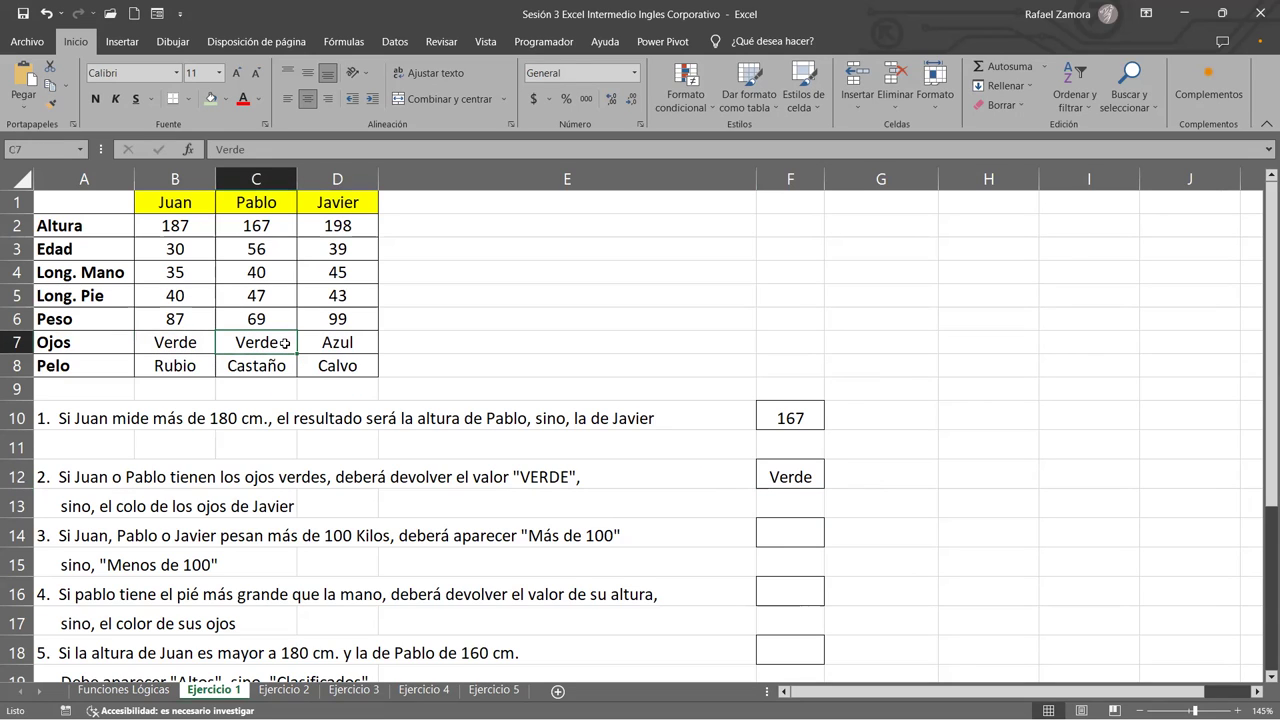
{"action": "type", "text": "Café"}
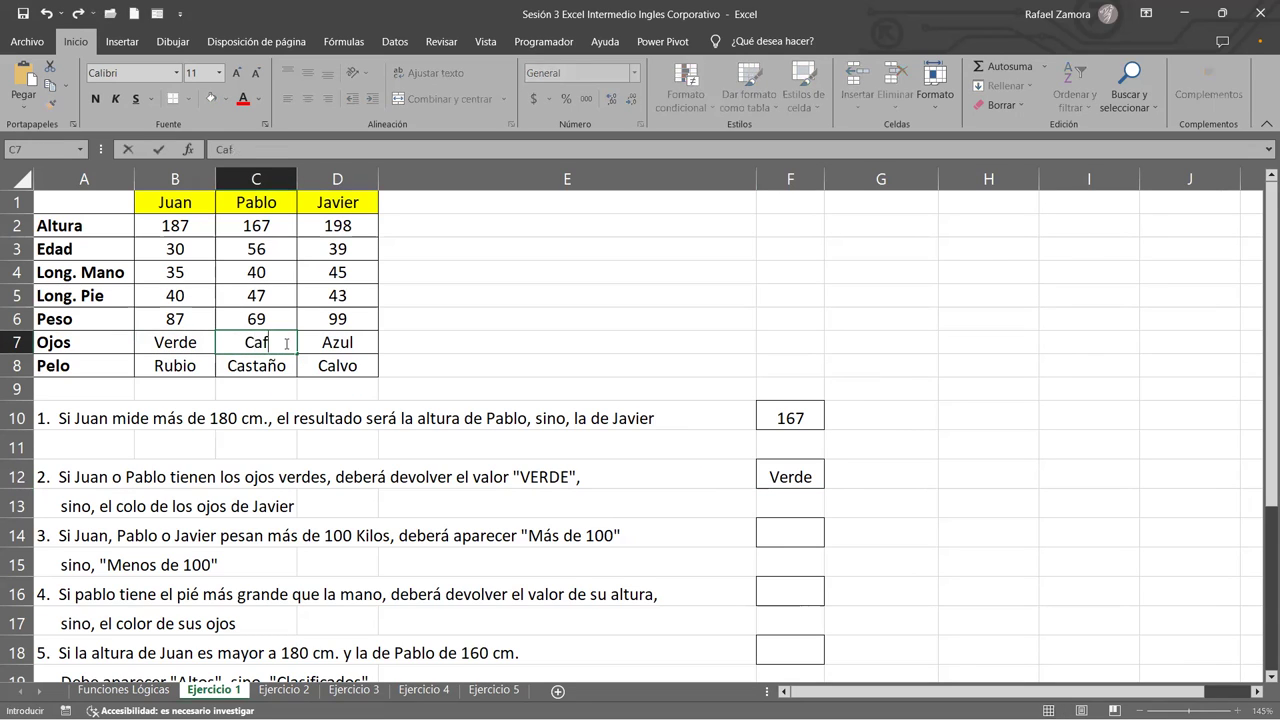
{"action": "key", "text": "Return"}
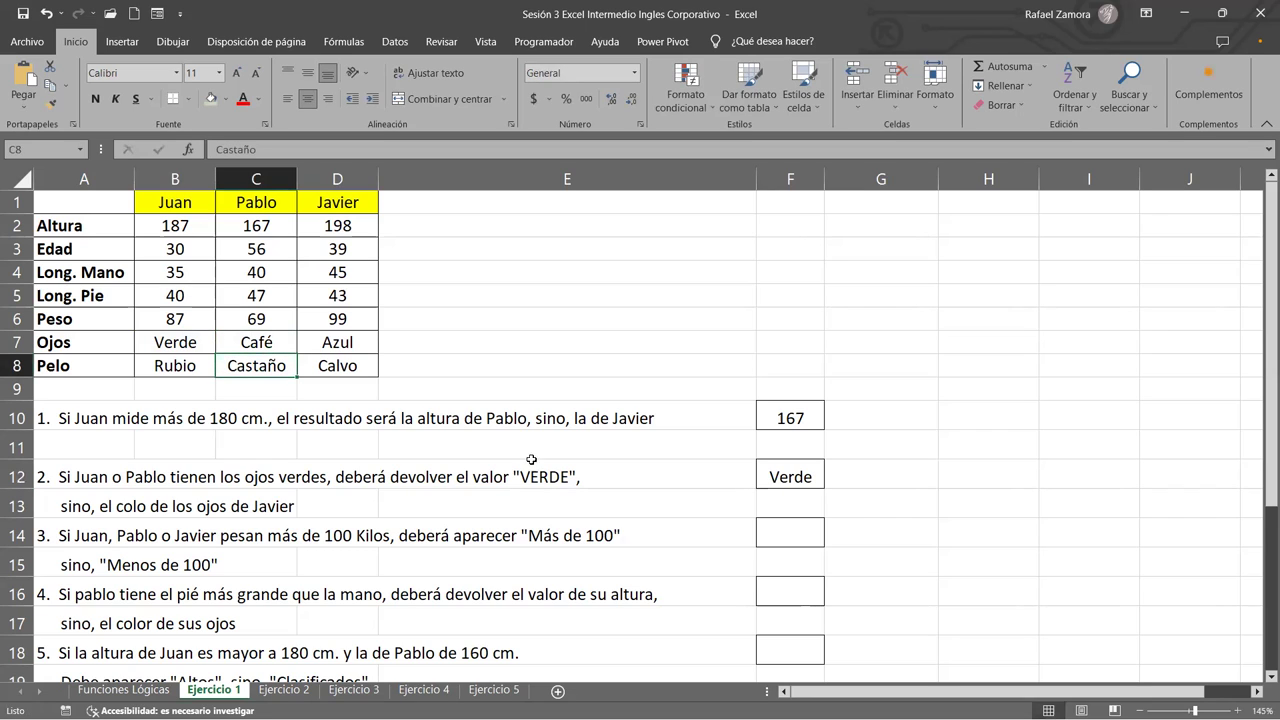
Review the two O conditions in F12, and swap O for Y to compare the result with D7
{"action": "double_click", "coordinate": [790, 477]}
{"action": "double_click", "coordinate": [574, 477]}
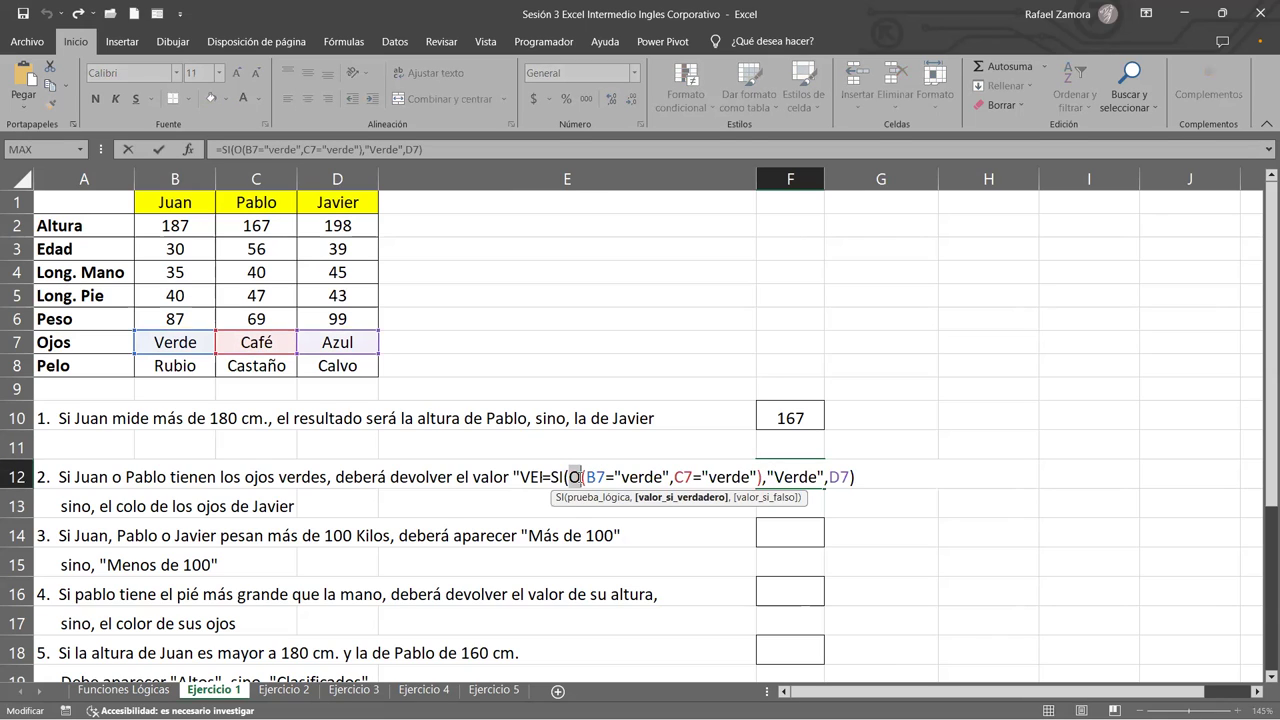
{"action": "key", "text": "Right"}
{"action": "left_click", "coordinate": [638, 477]}
{"action": "left_click", "coordinate": [735, 477]}
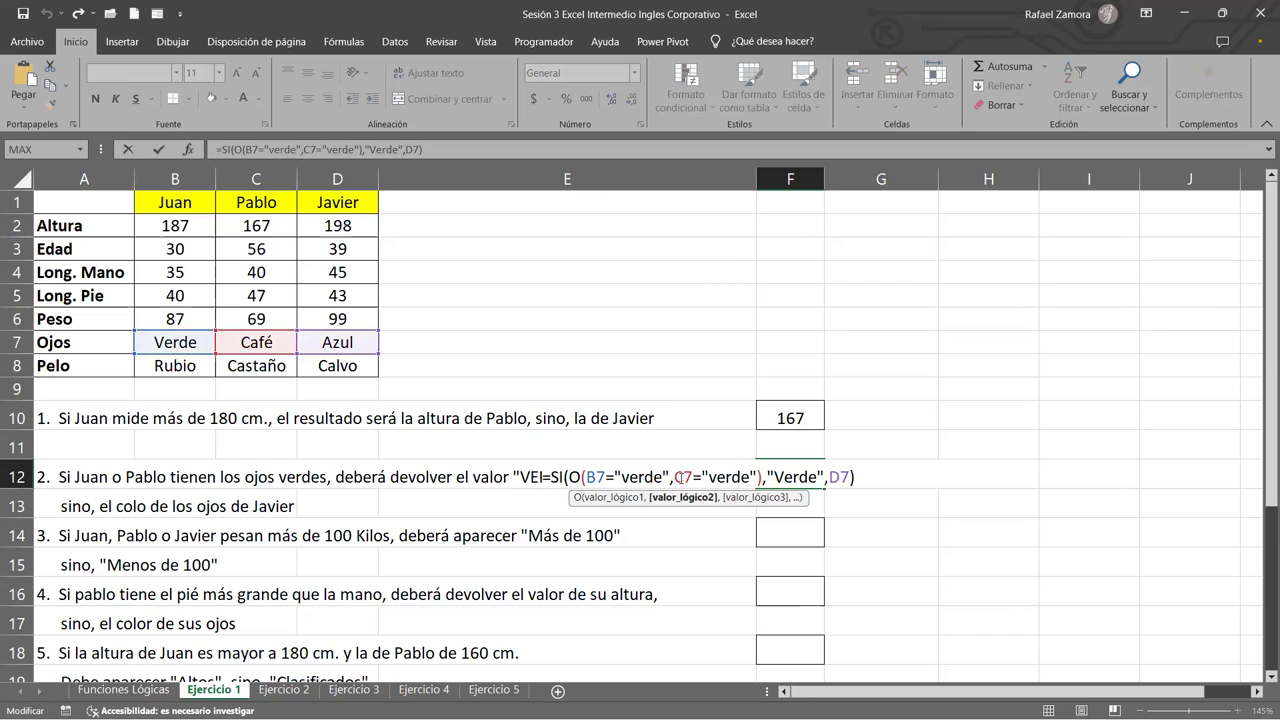
{"action": "double_click", "coordinate": [574, 477]}
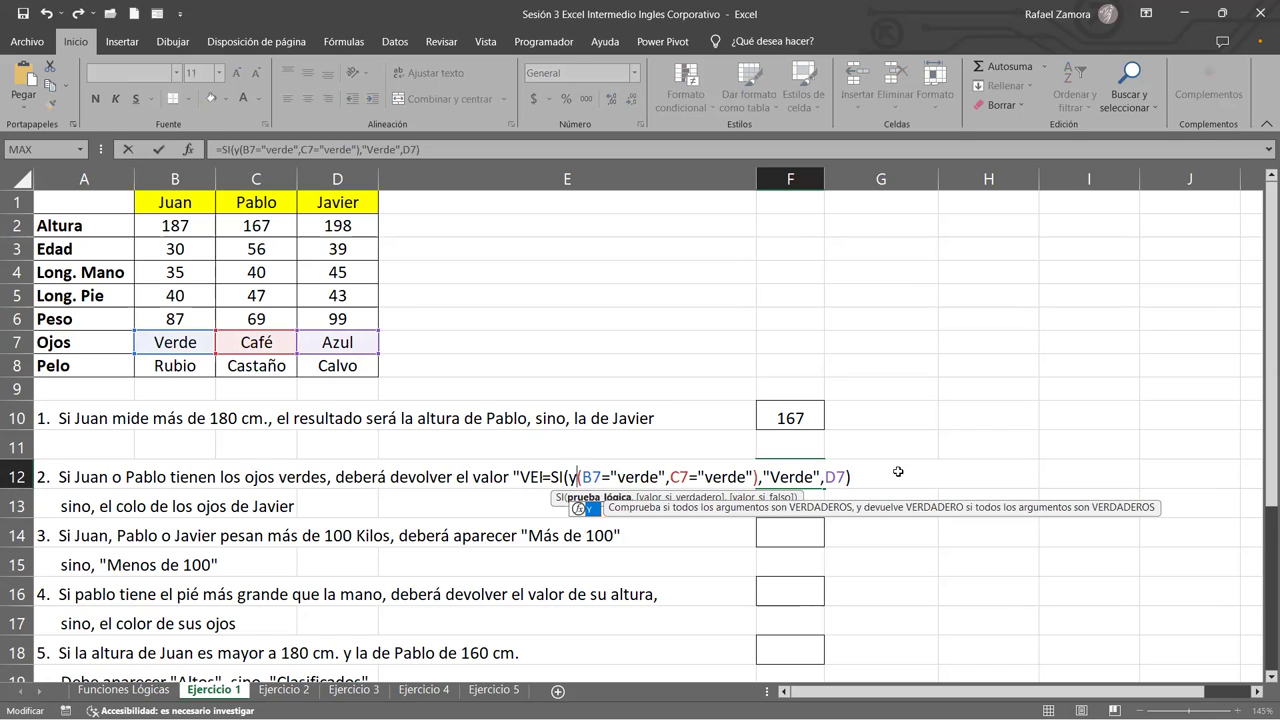
{"action": "key", "text": "Return"}
{"action": "left_click", "coordinate": [330, 345]}
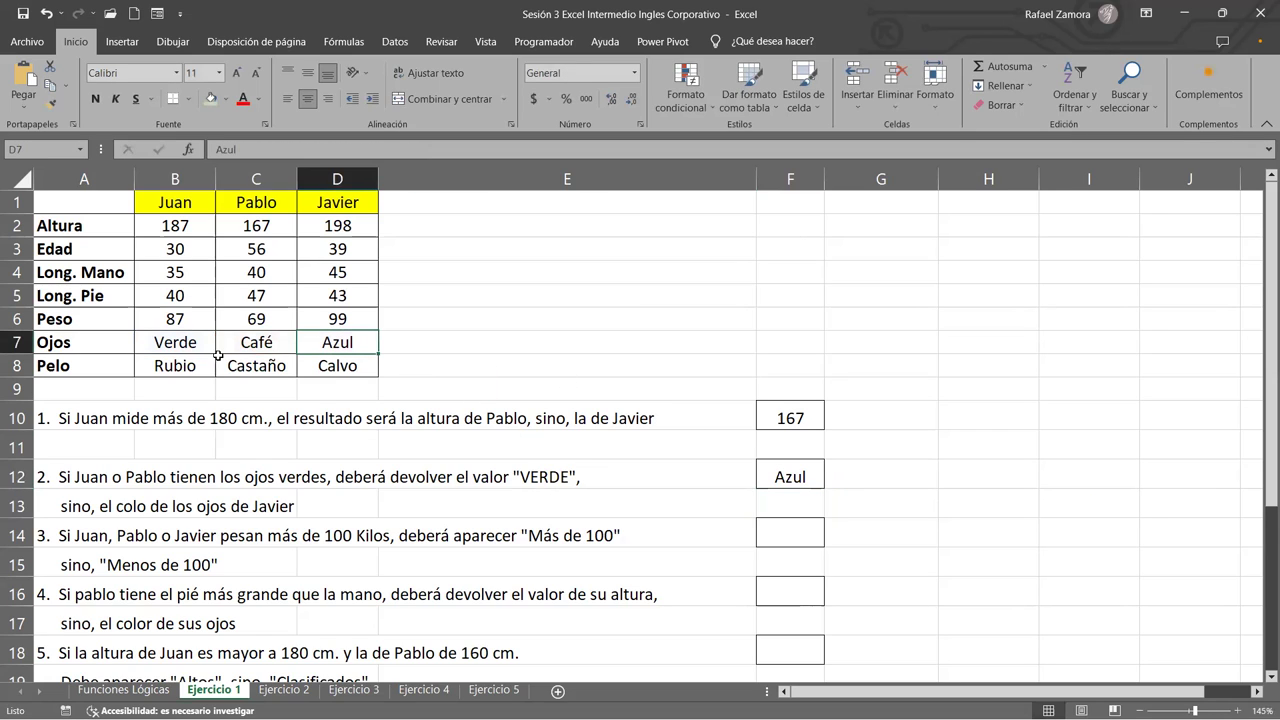
Restore O as the logical function in the F12 formula in place of Y
{"action": "double_click", "coordinate": [801, 477]}
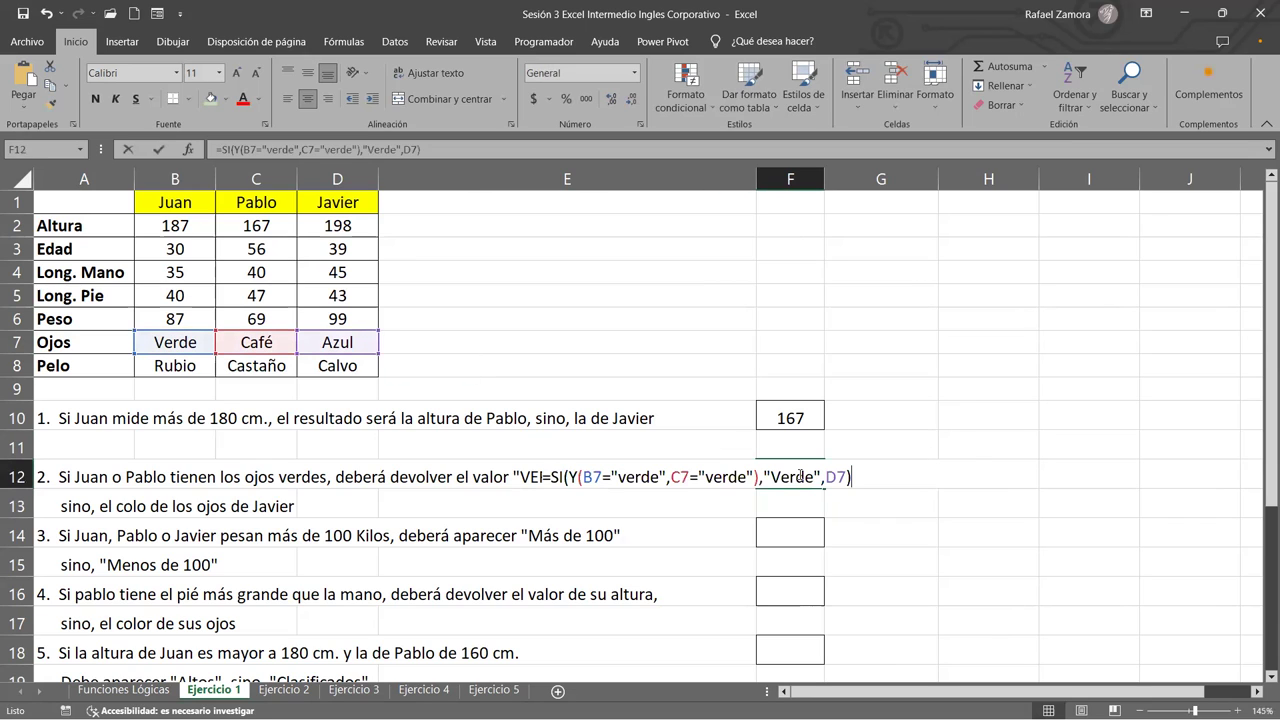
{"action": "left_click", "coordinate": [568, 477]}
{"action": "double_click", "coordinate": [572, 477]}
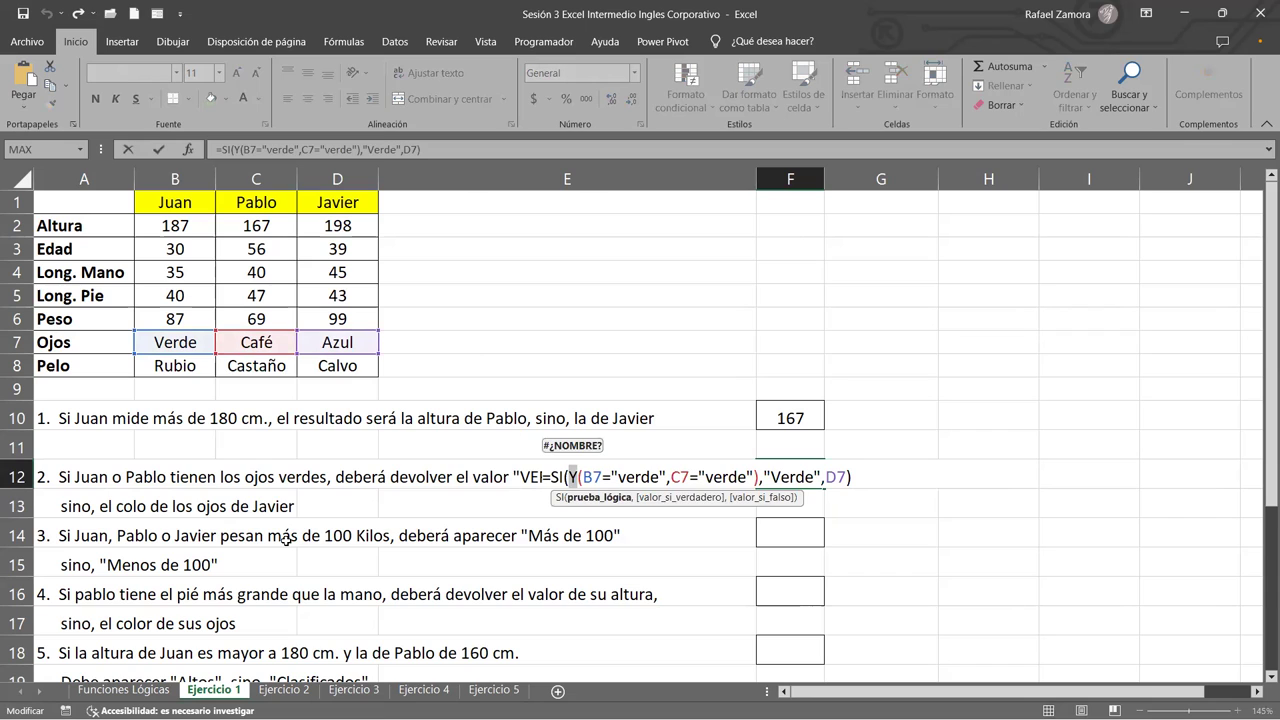
{"action": "type", "text": "o"}
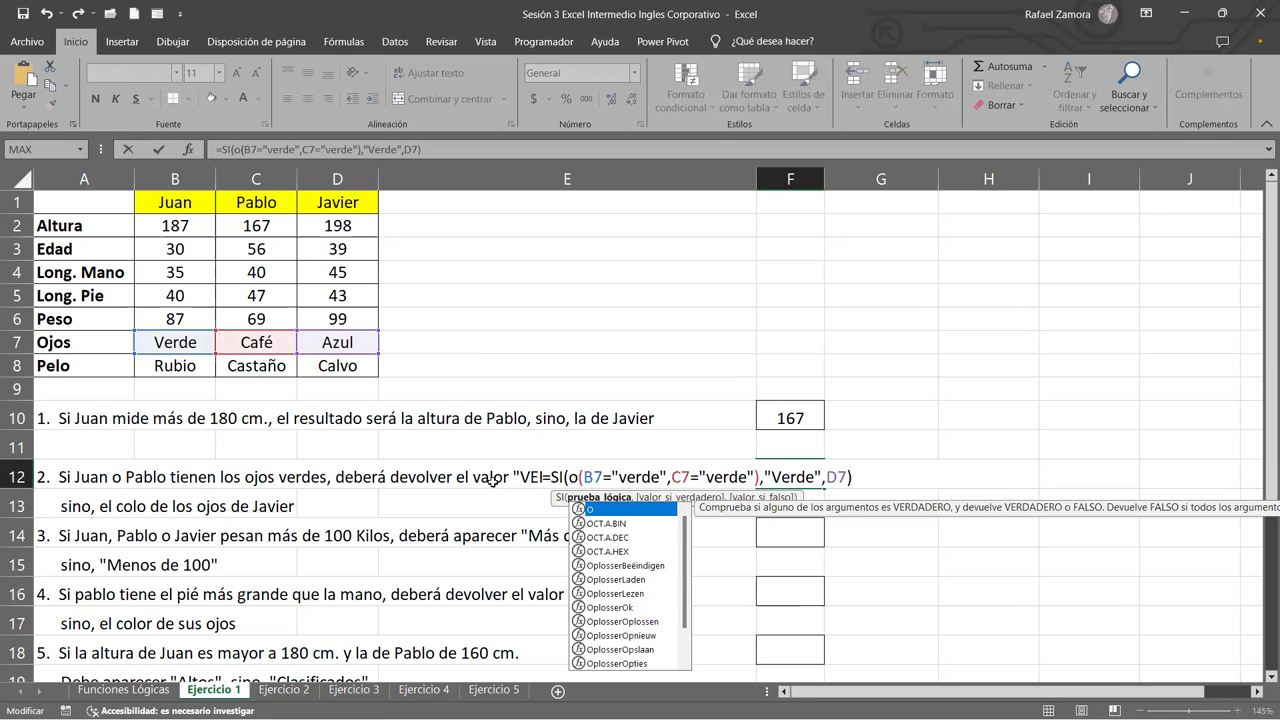
{"action": "key", "text": "Return"}
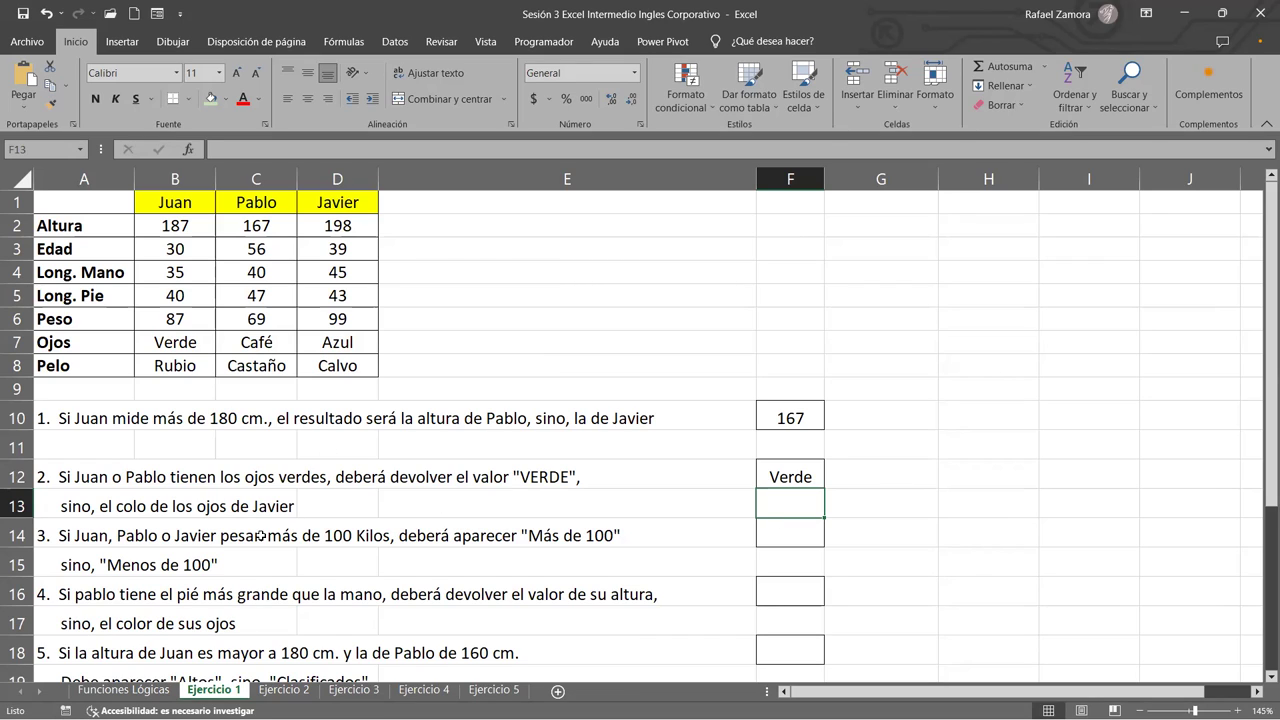
Start an SI formula in F14 for exercise 3 with a nested O function as the logical test
{"action": "left_click", "coordinate": [775, 527]}
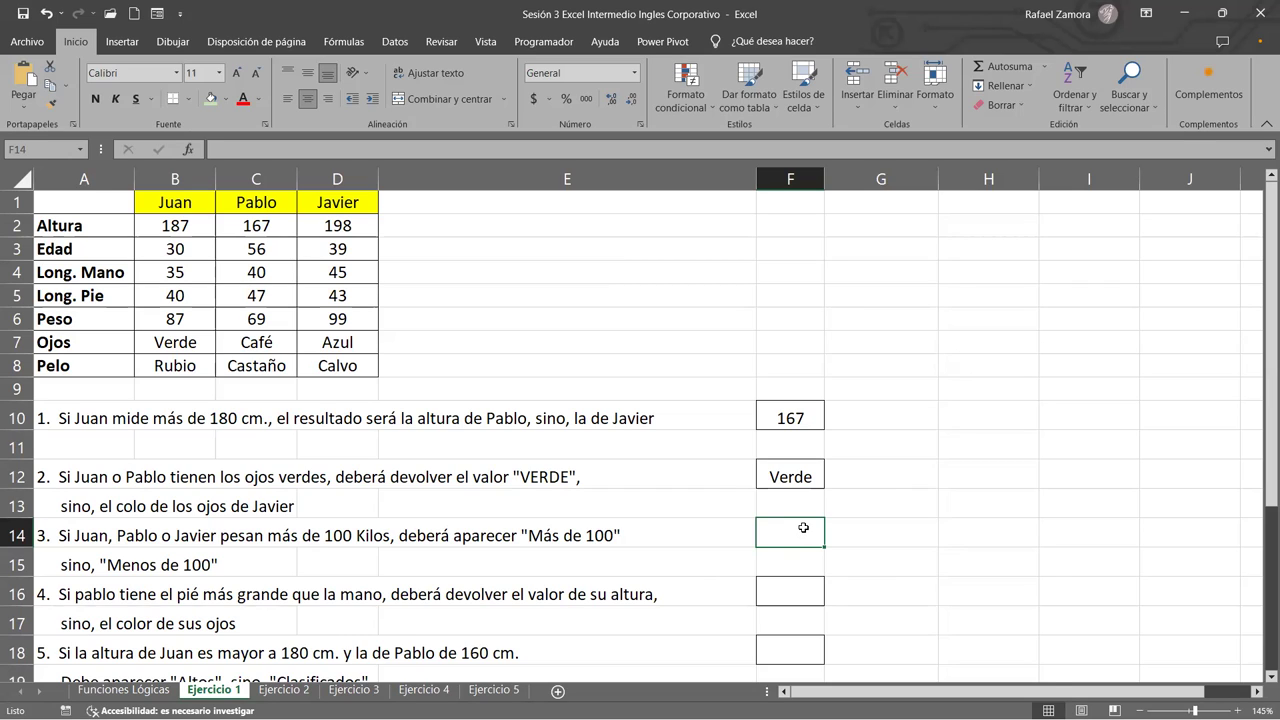
{"action": "type", "text": "="}
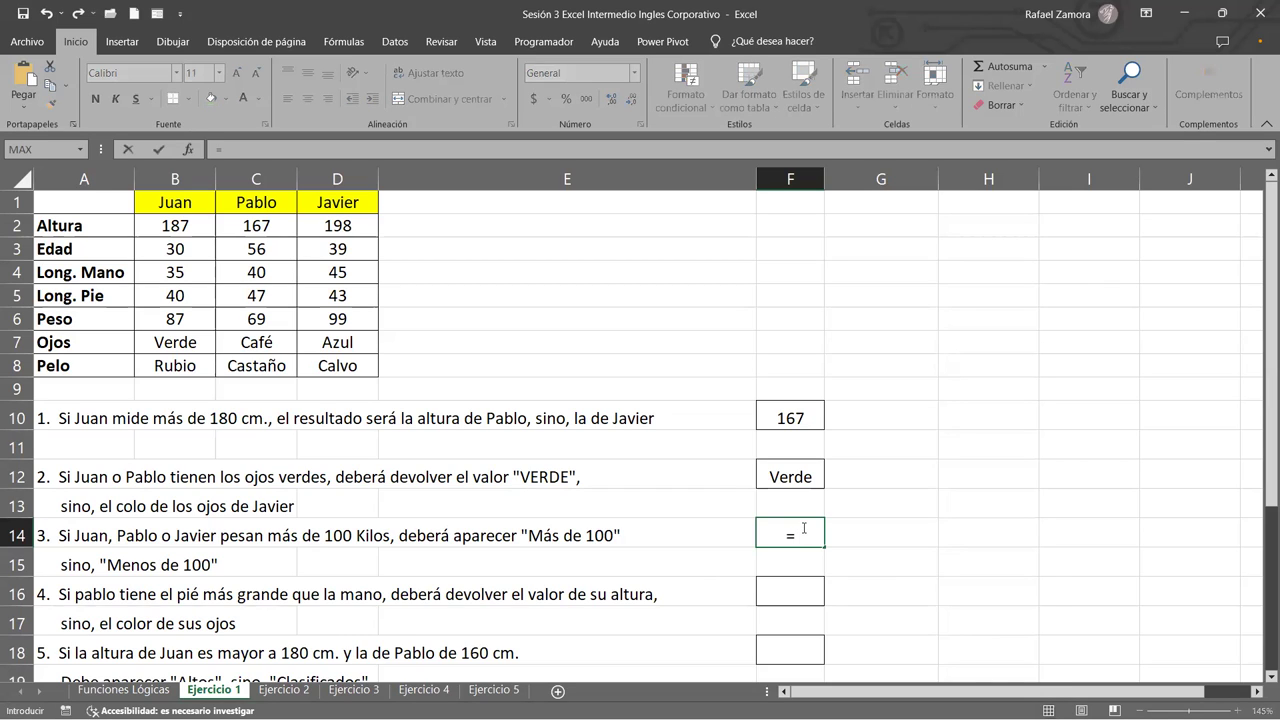
{"action": "type", "text": "SI("}
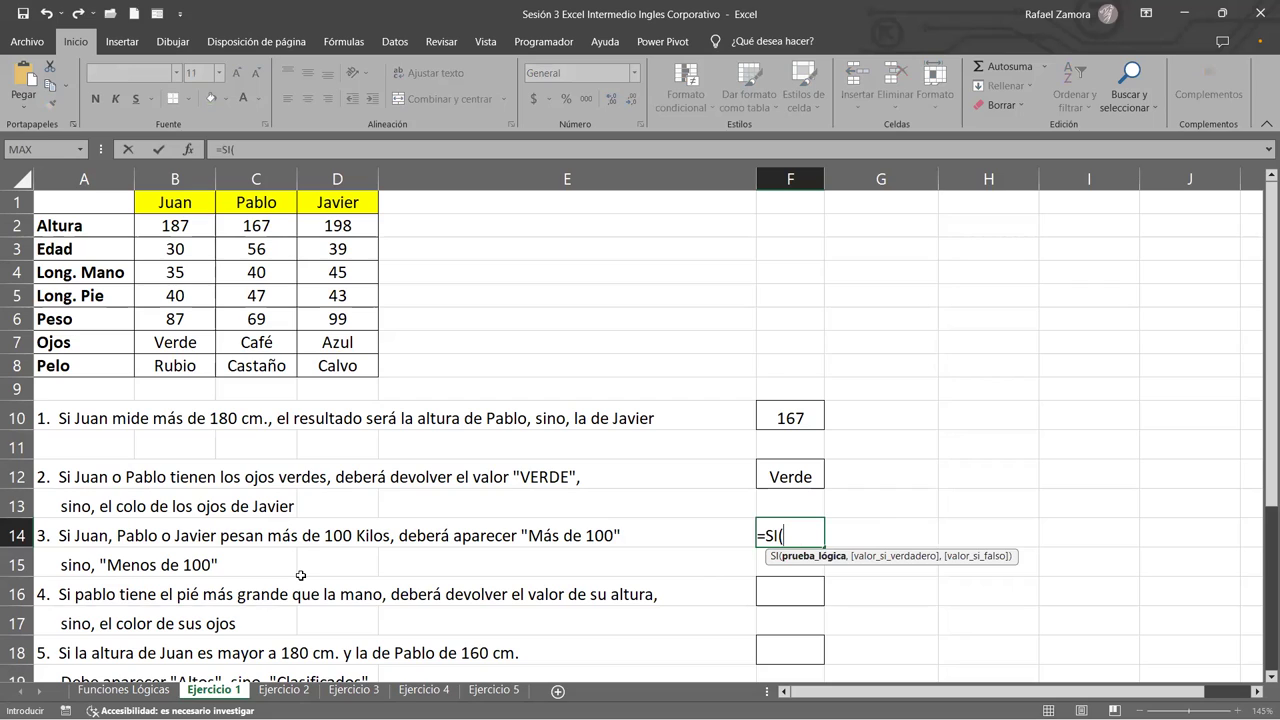
{"action": "type", "text": "o"}
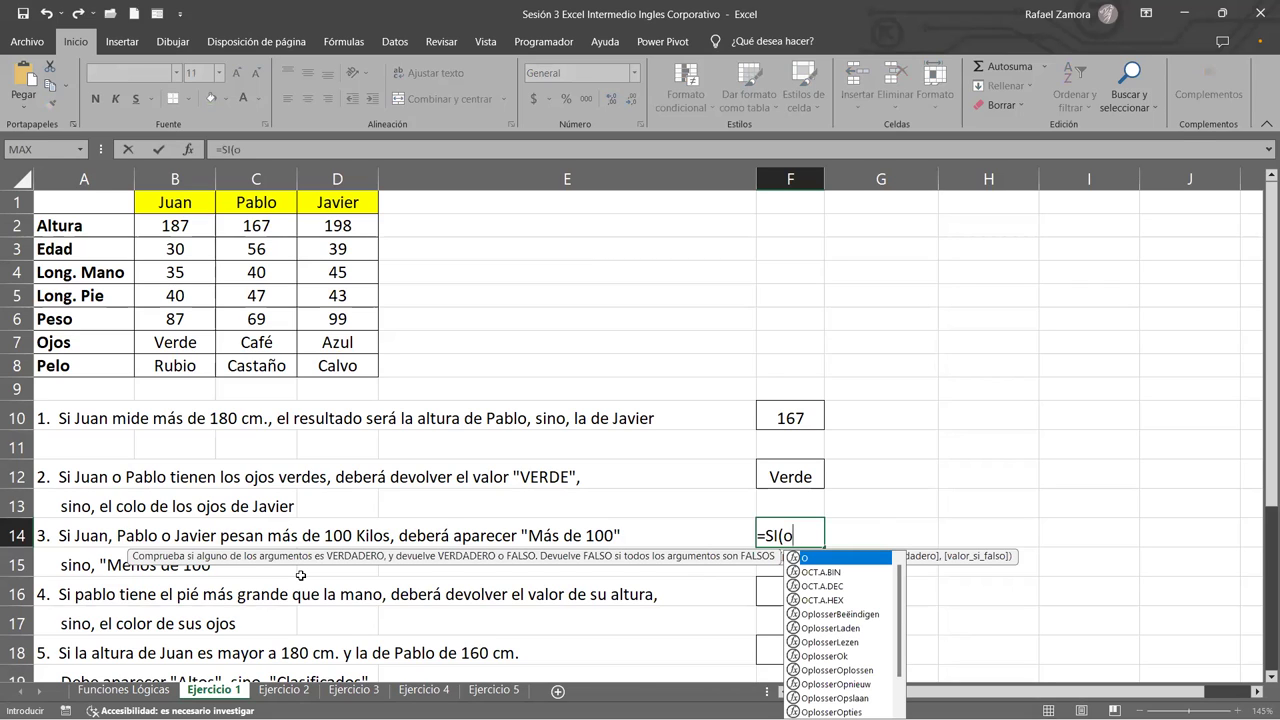
{"action": "key", "text": "Tab"}
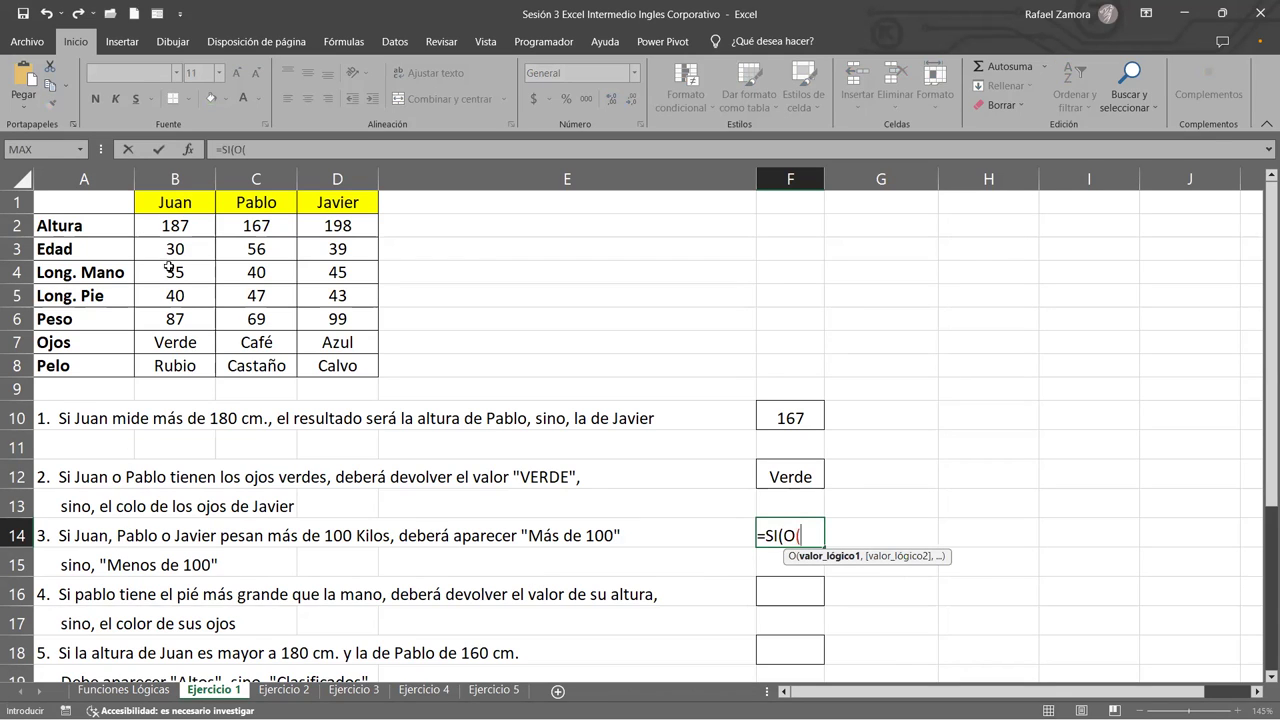
Fill the O function in F14 with the conditions B6>100, C6>100 and D6>100, and close it
{"action": "left_click", "coordinate": [182, 320]}
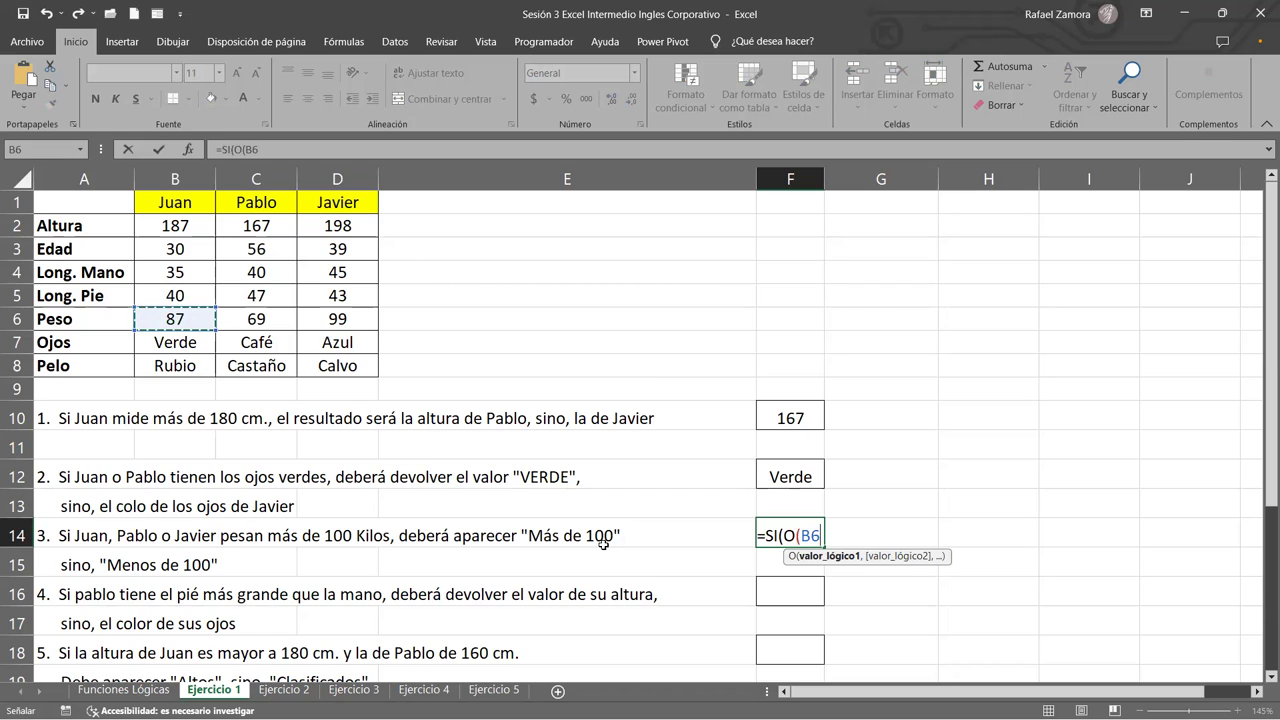
{"action": "type", "text": ">100"}
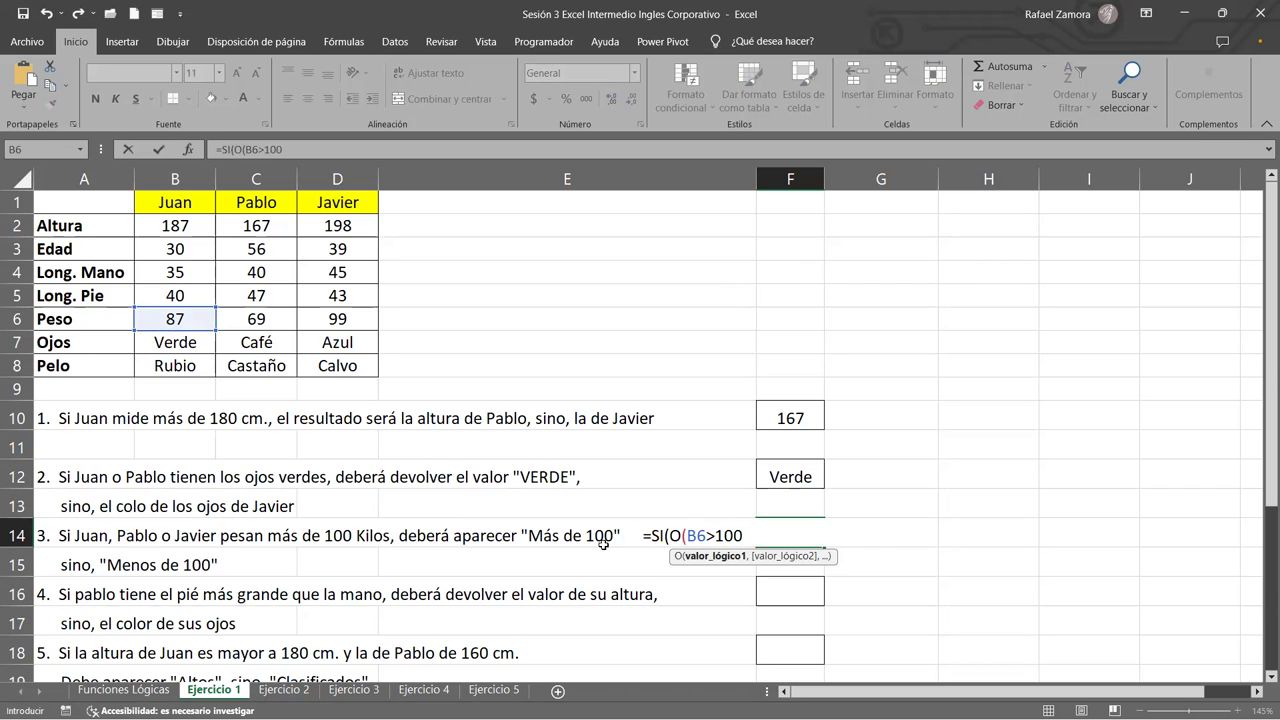
{"action": "type", "text": ","}
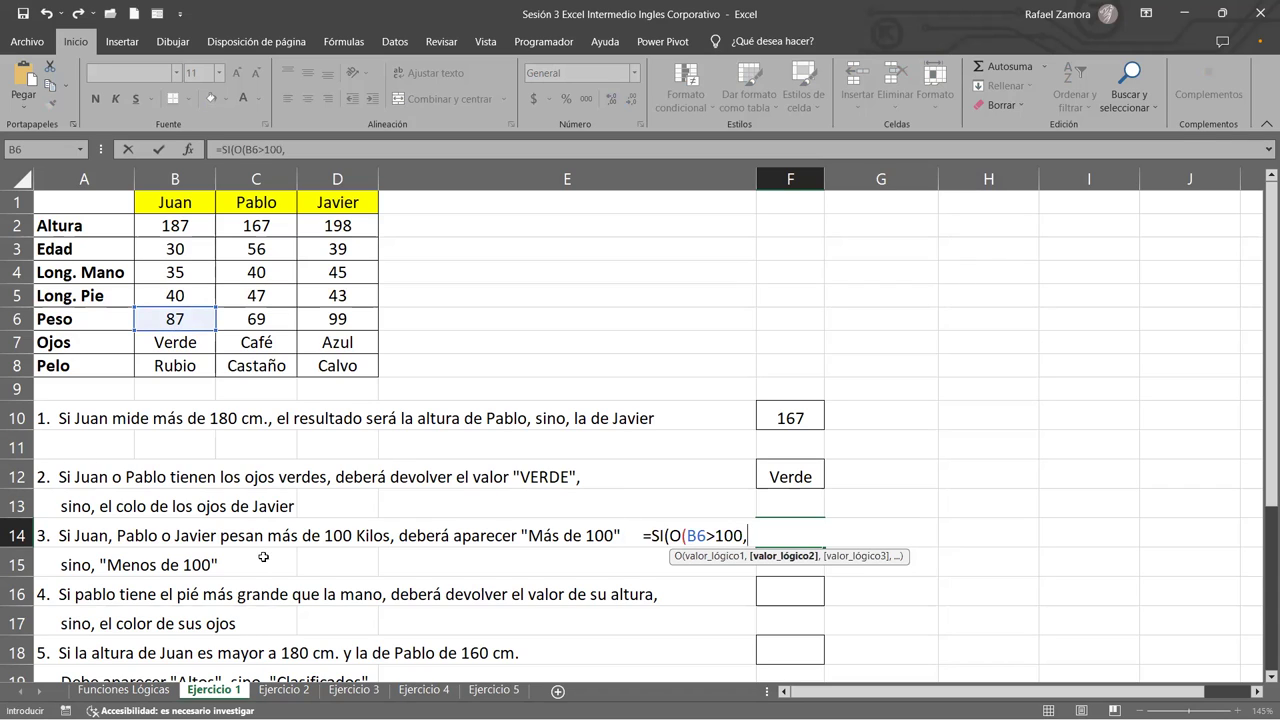
{"action": "left_click", "coordinate": [255, 320]}
{"action": "type", "text": ">100"}
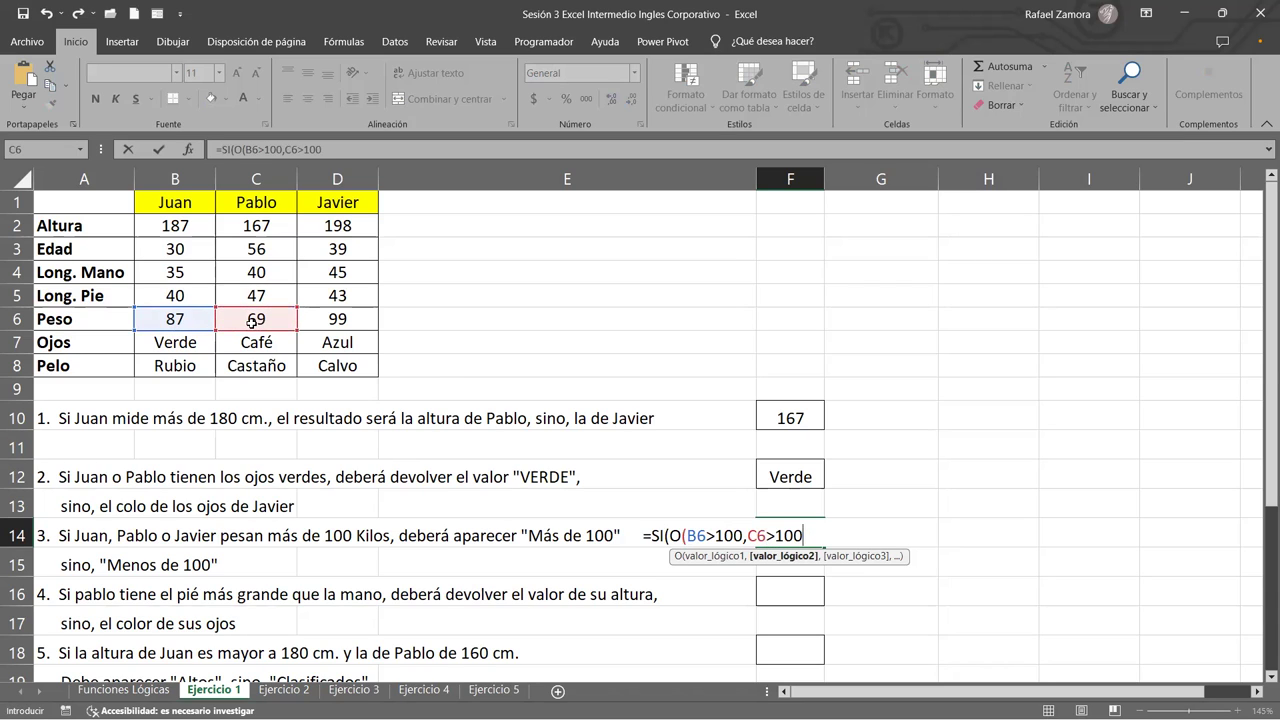
{"action": "type", "text": ","}
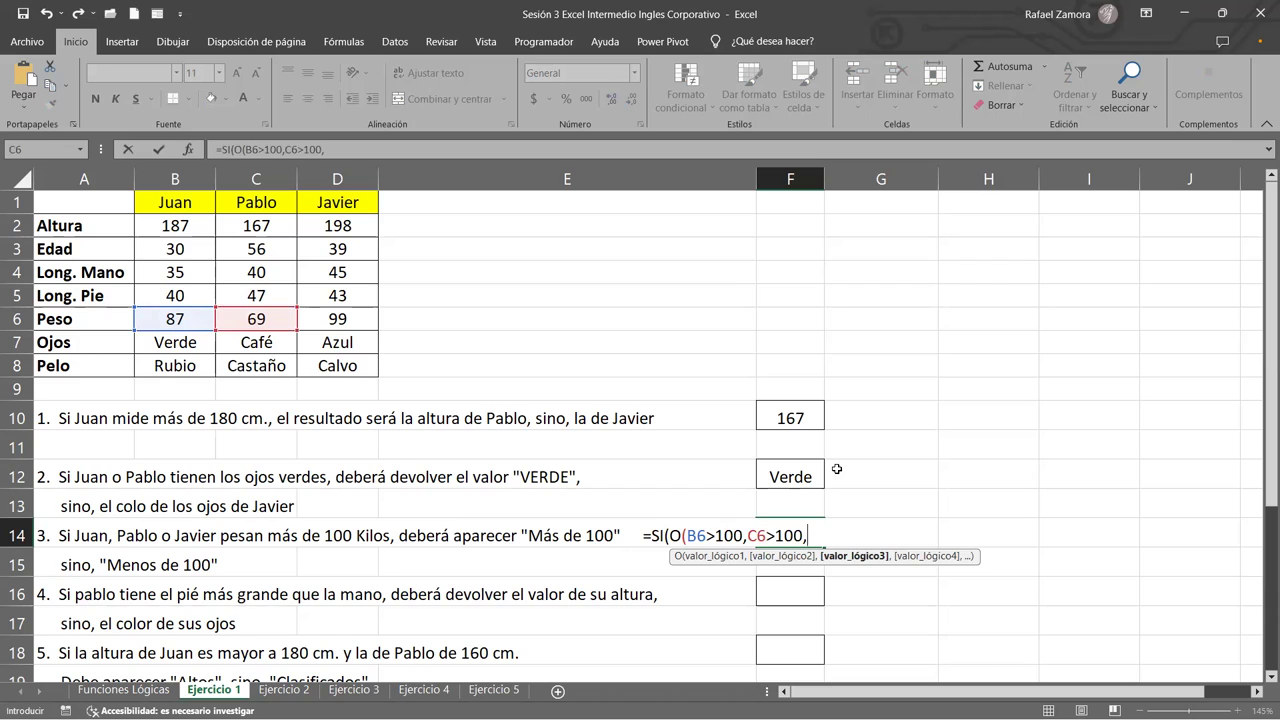
{"action": "left_click", "coordinate": [342, 318]}
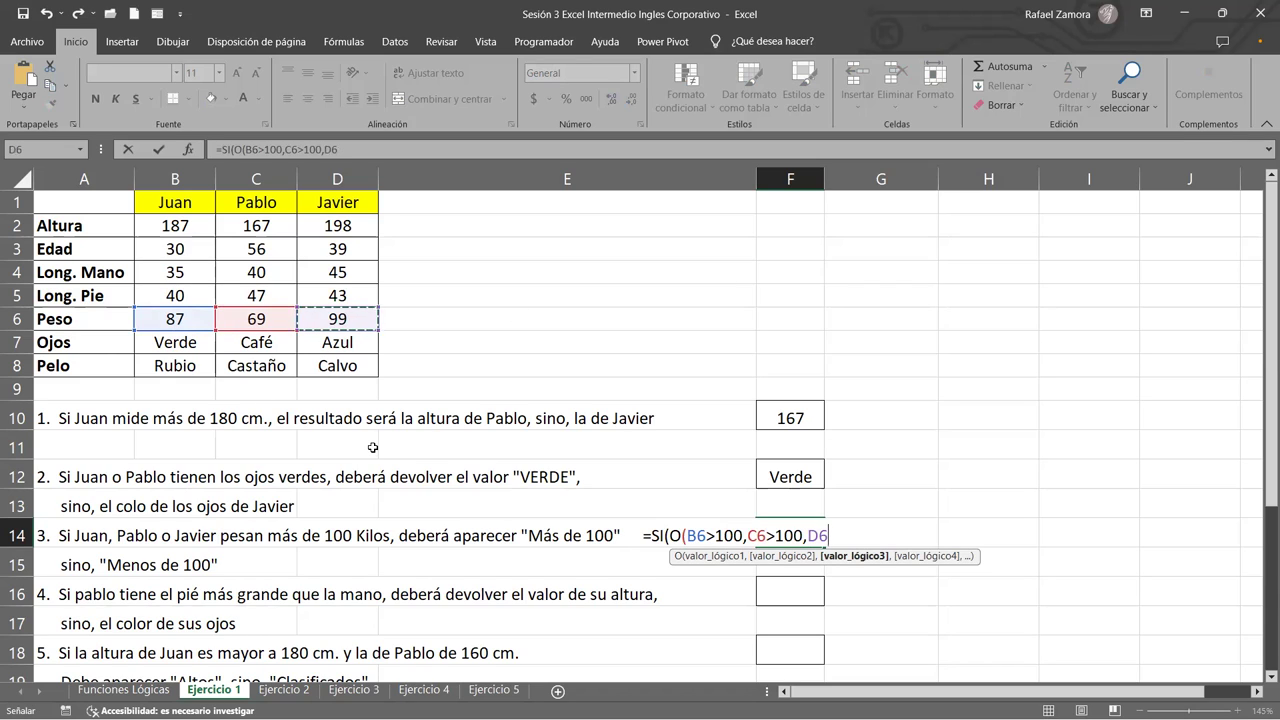
{"action": "type", "text": ">100"}
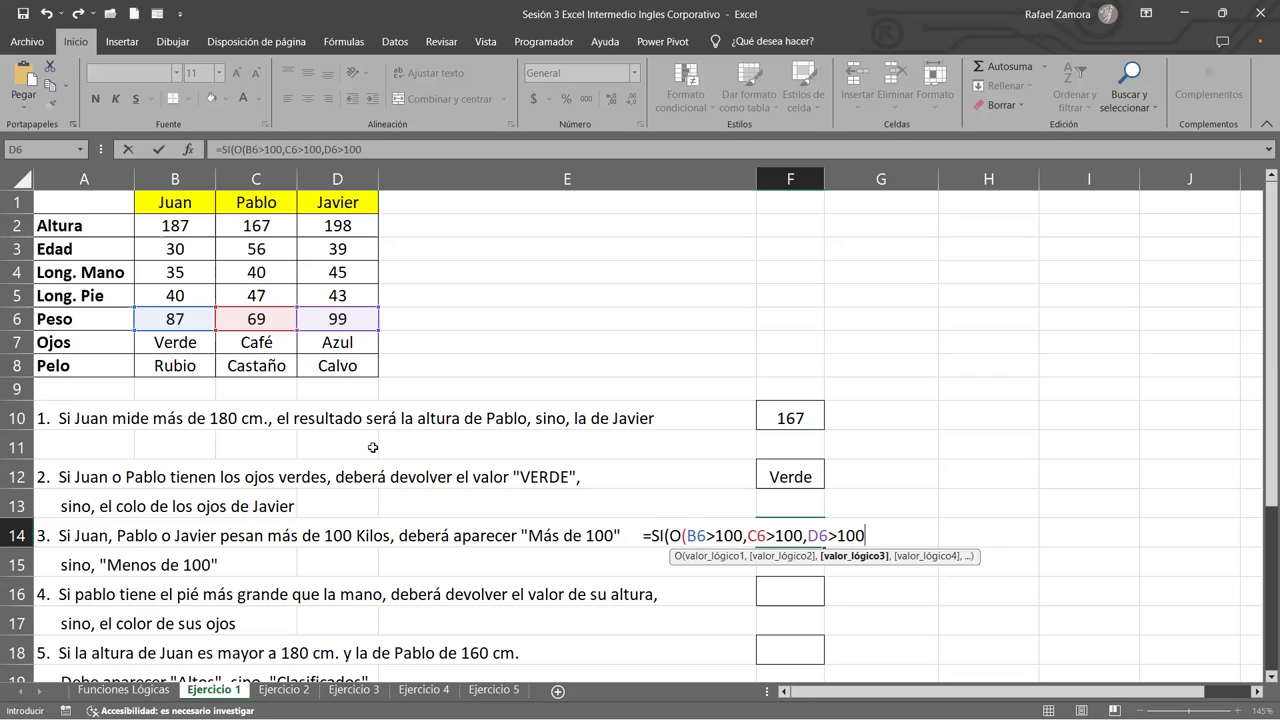
{"action": "type", "text": ")"}
Check the O test in F14 and add "Mas de 100" as the value if true, followed by the separator for the value if false
{"action": "left_click_drag", "start_coordinate": [683, 535], "coordinate": [870, 536]}
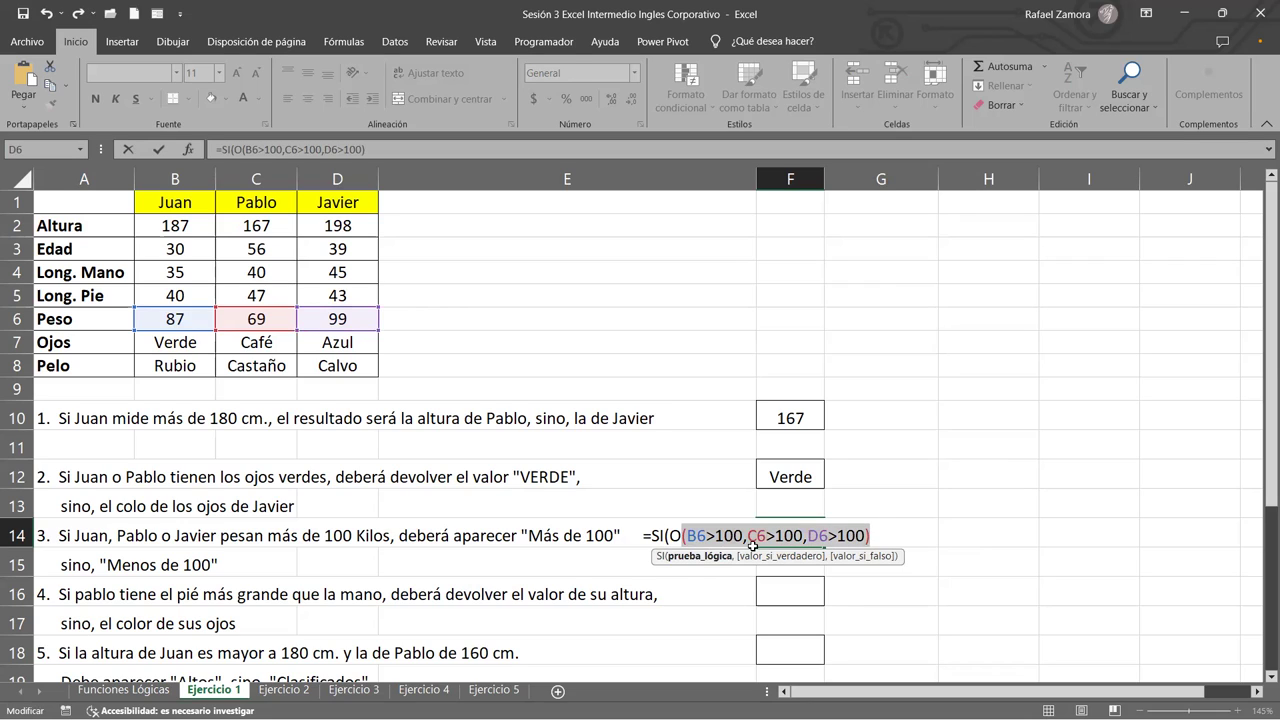
{"action": "left_click_drag", "start_coordinate": [676, 535], "coordinate": [870, 536]}
{"action": "left_click", "coordinate": [905, 531]}
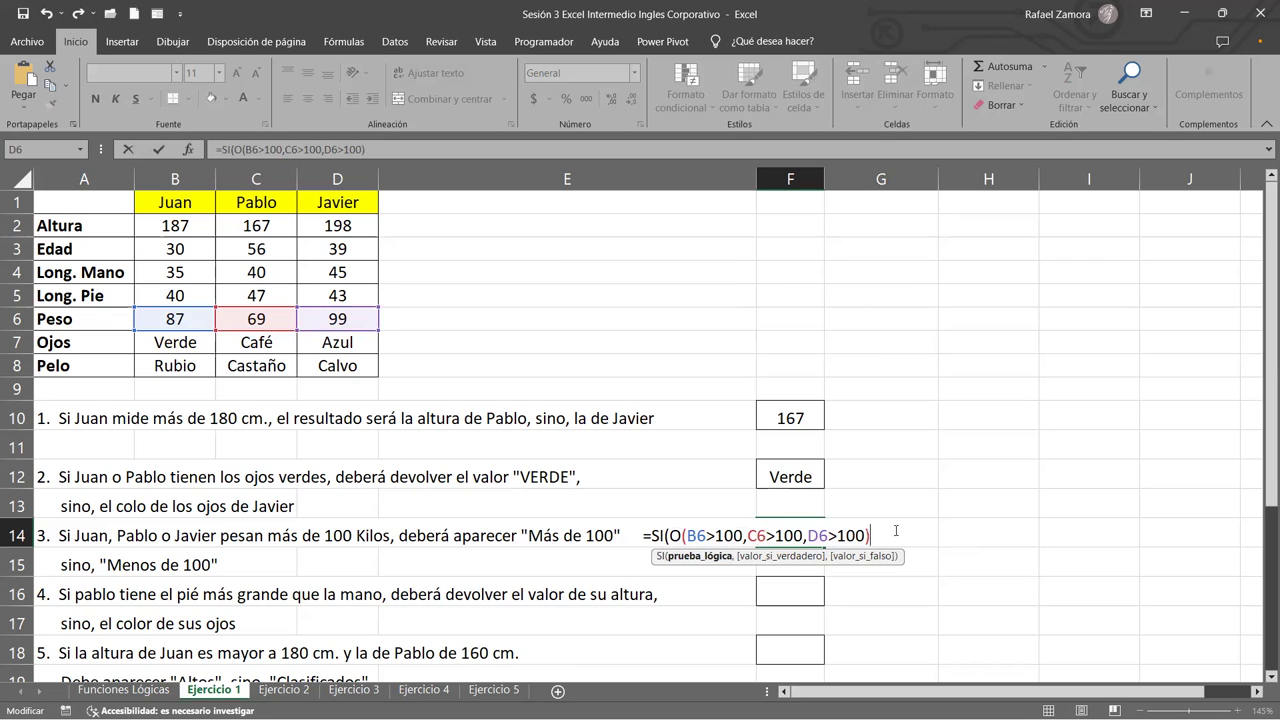
{"action": "type", "text": ","}
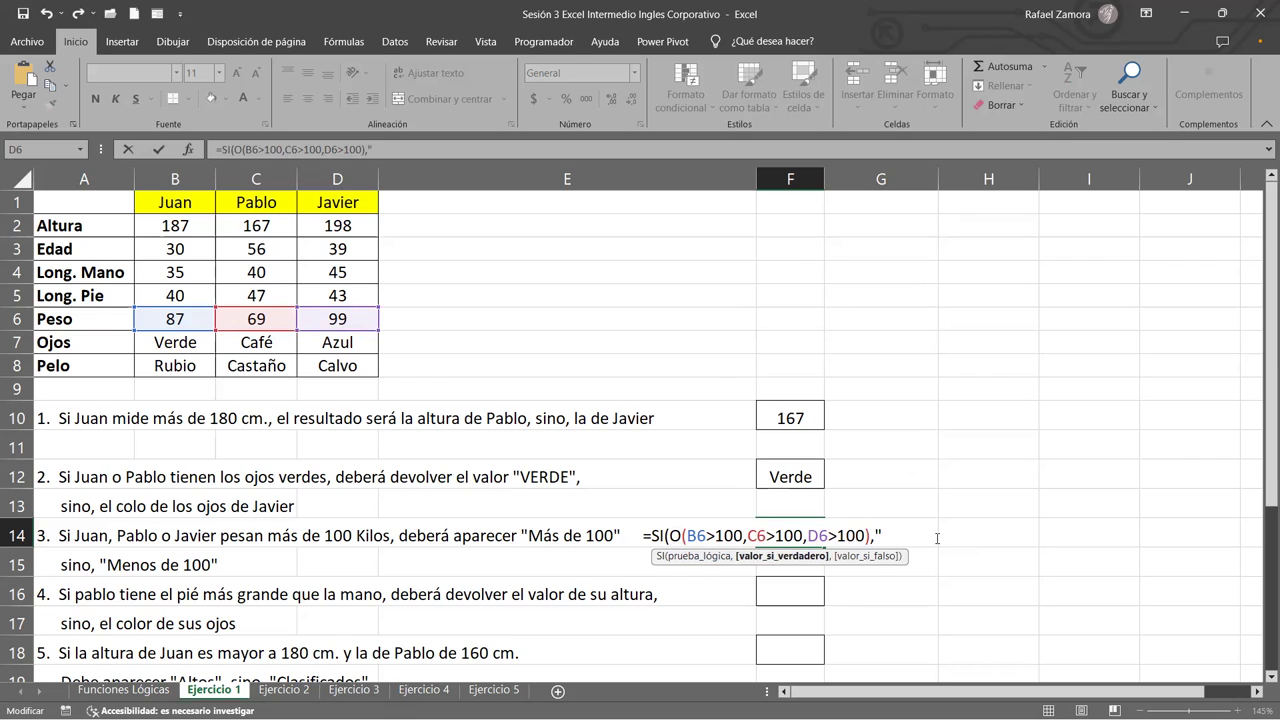
{"action": "type", "text": "Mas de 100"}
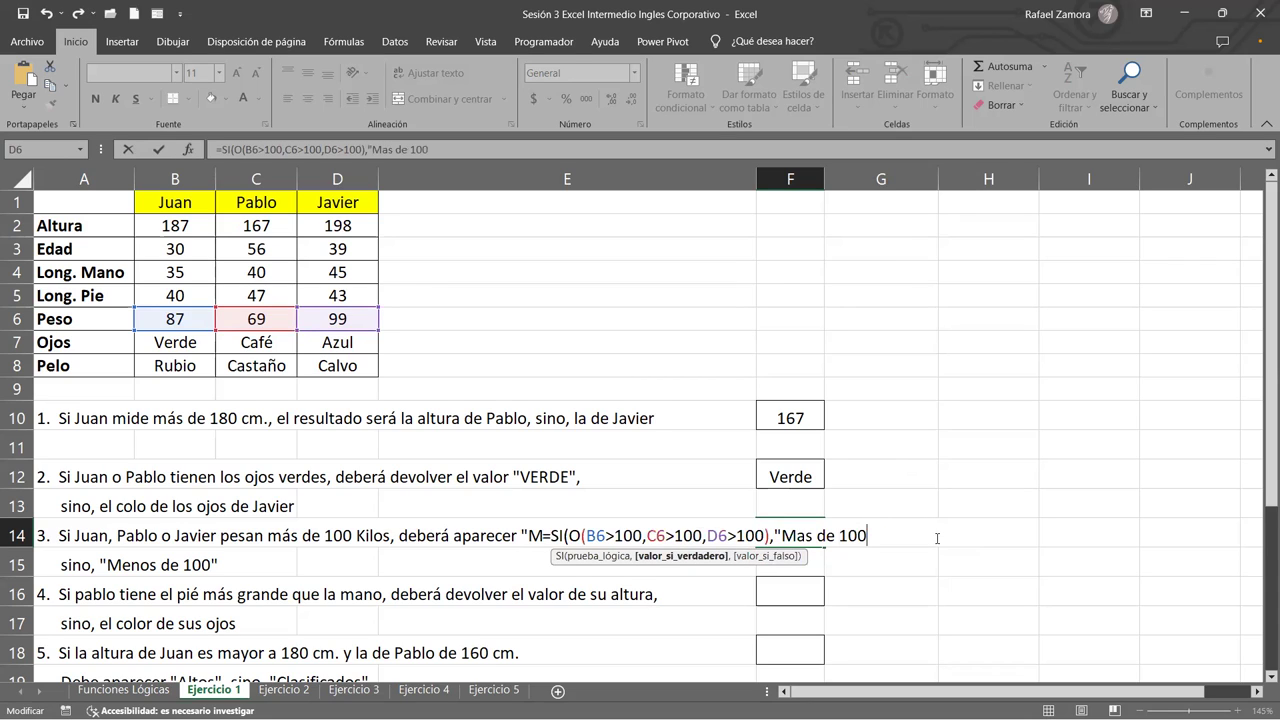
{"action": "type", "text": "\","}
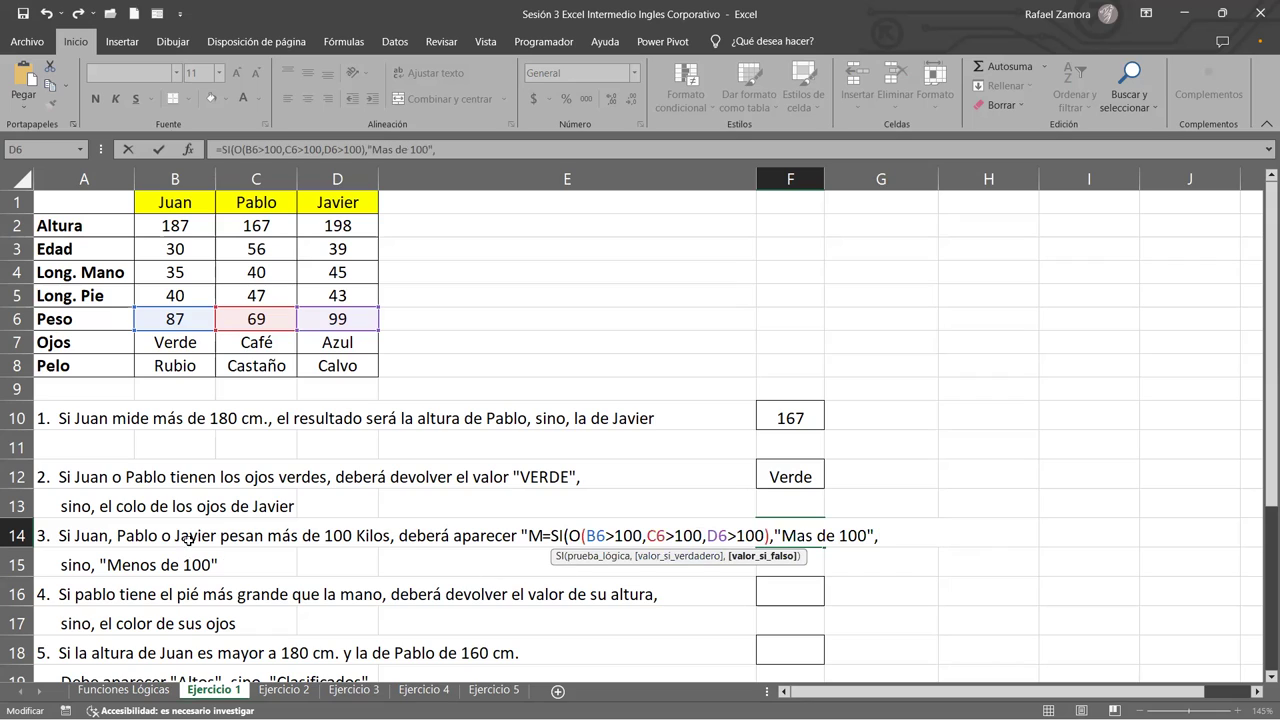
Complete the F14 formula with "Menos de 100" as the value if false, and autofit the width of column F
{"action": "type", "text": "\"Menos de 100\""}
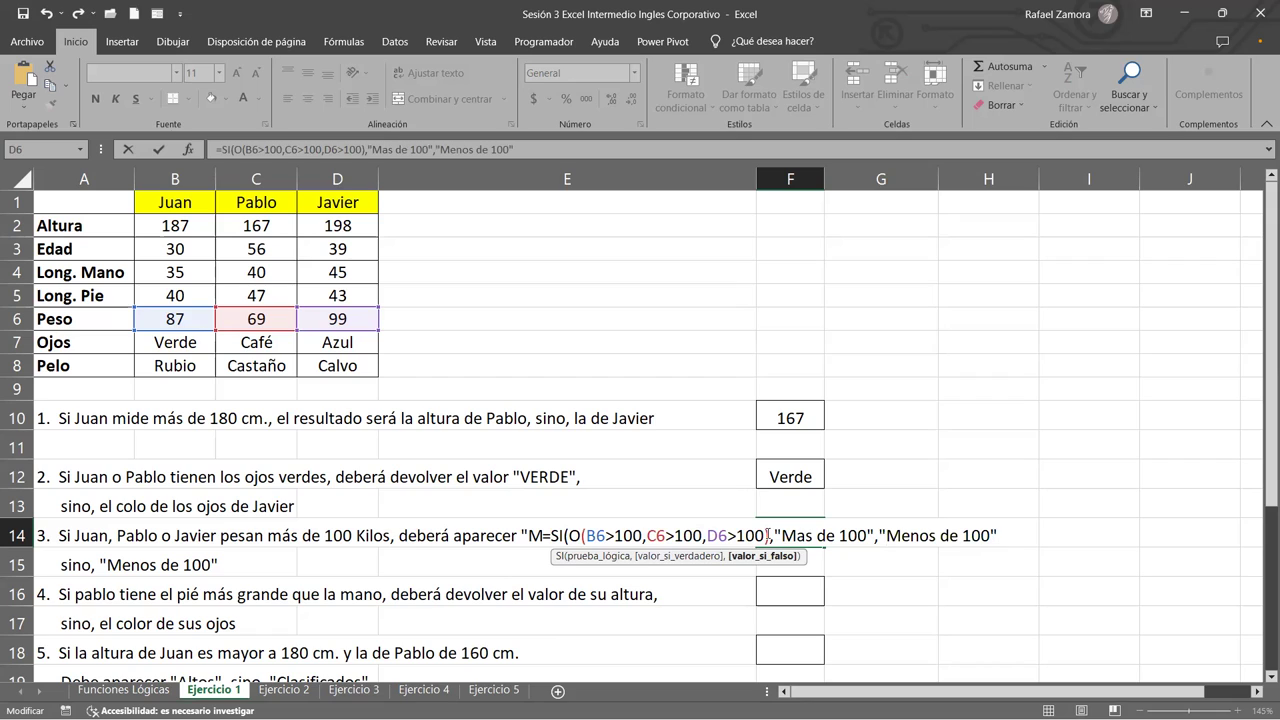
{"action": "left_click", "coordinate": [731, 556]}
{"action": "type", "text": ")"}
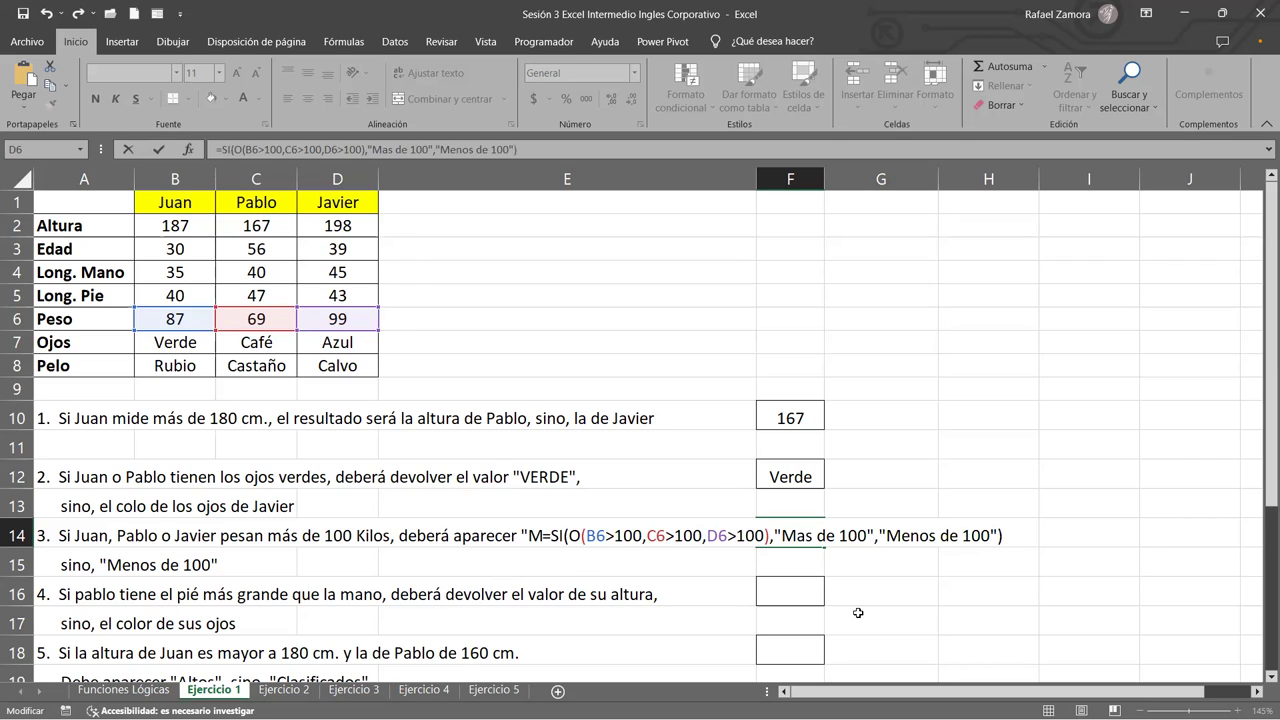
{"action": "key", "text": "Return"}
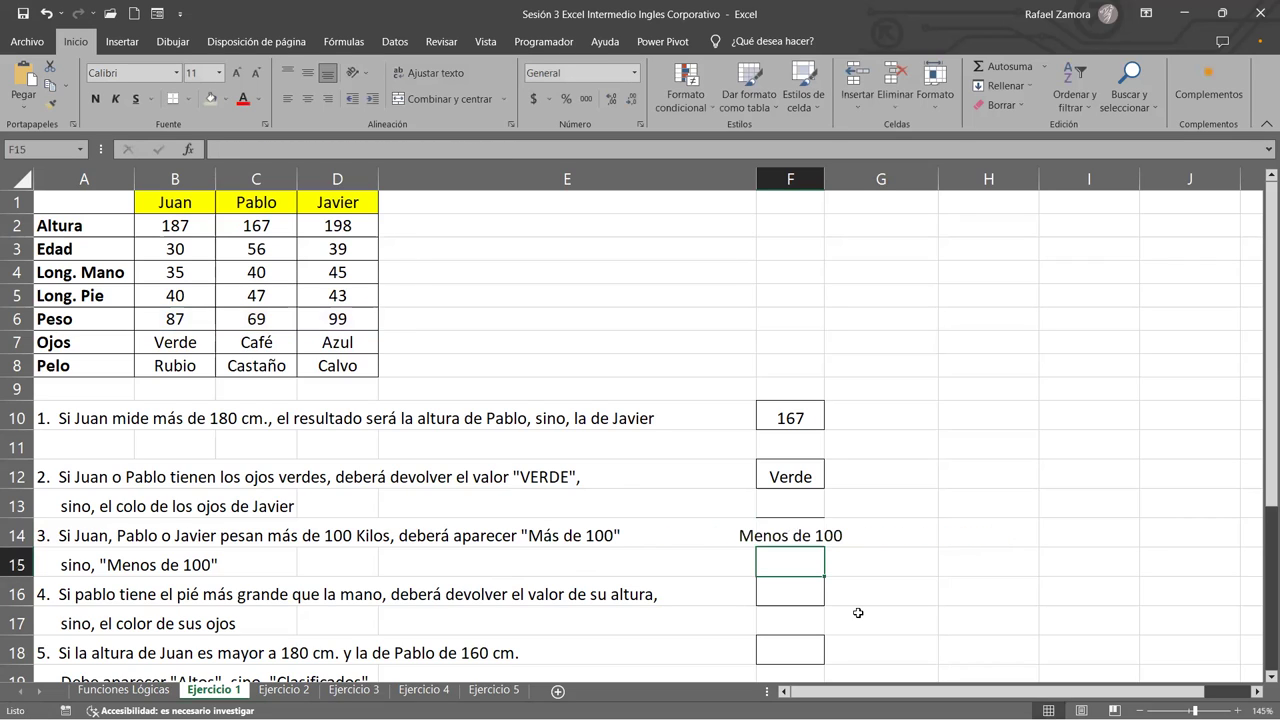
{"action": "double_click", "coordinate": [826, 179]}
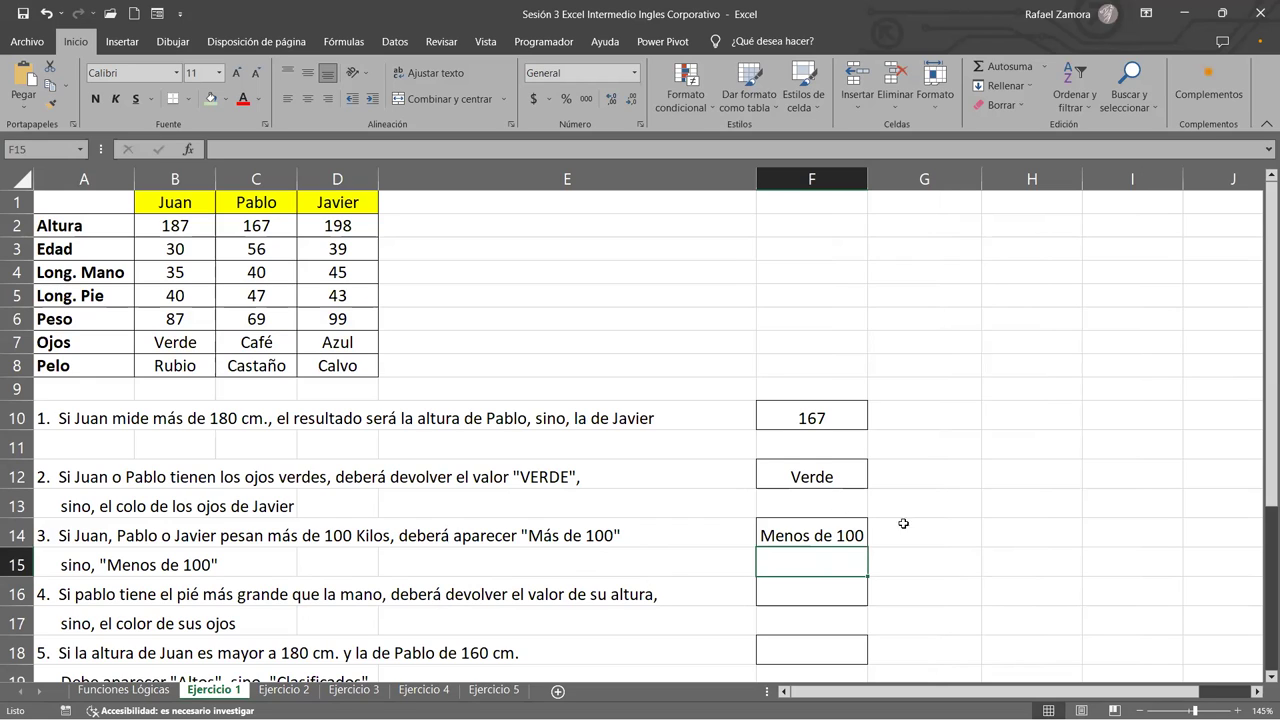
Review the weights in B6:D6, set D6 to 101 to test the O condition, and check the formula in F14
{"action": "left_click", "coordinate": [185, 319]}
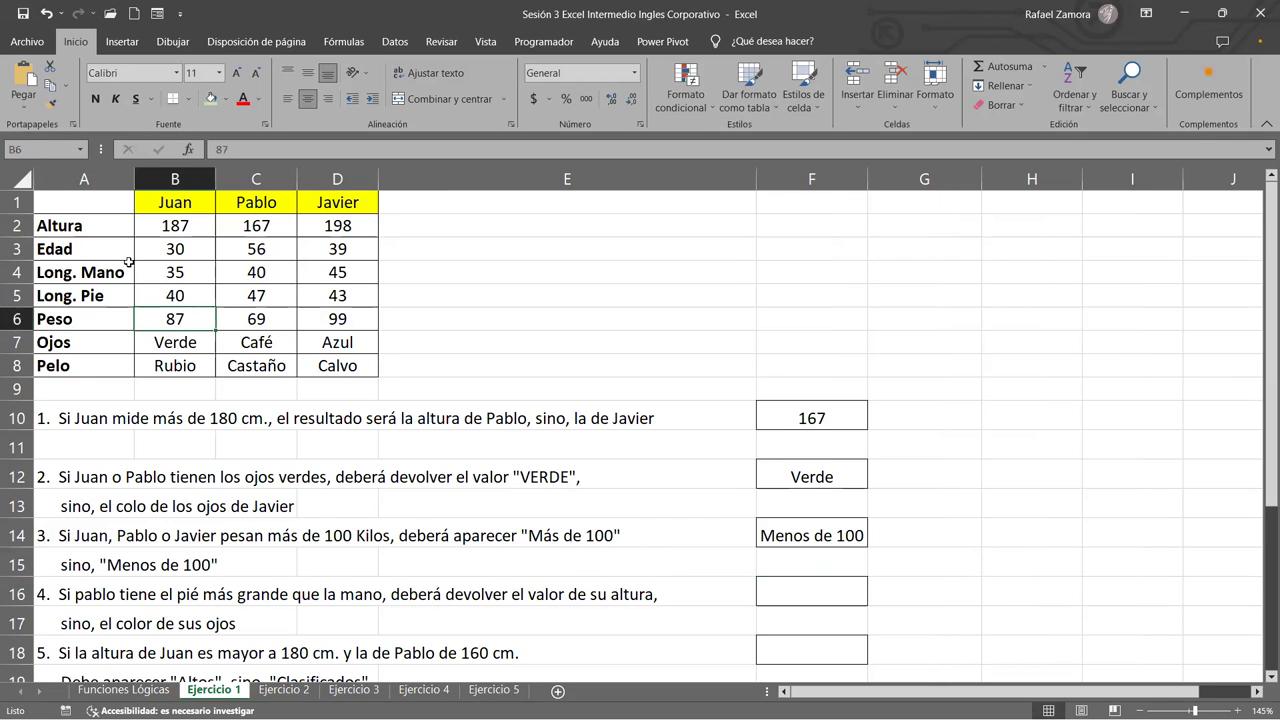
{"action": "left_click", "coordinate": [277, 319]}
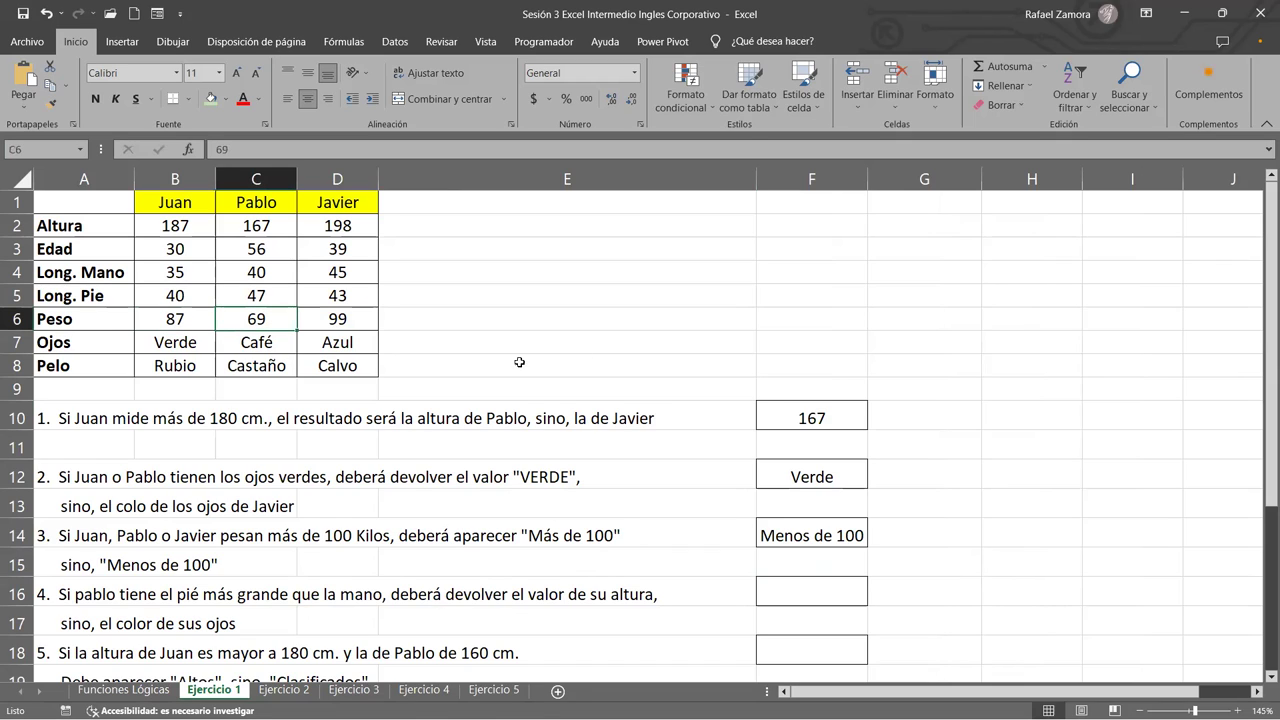
{"action": "left_click", "coordinate": [365, 322]}
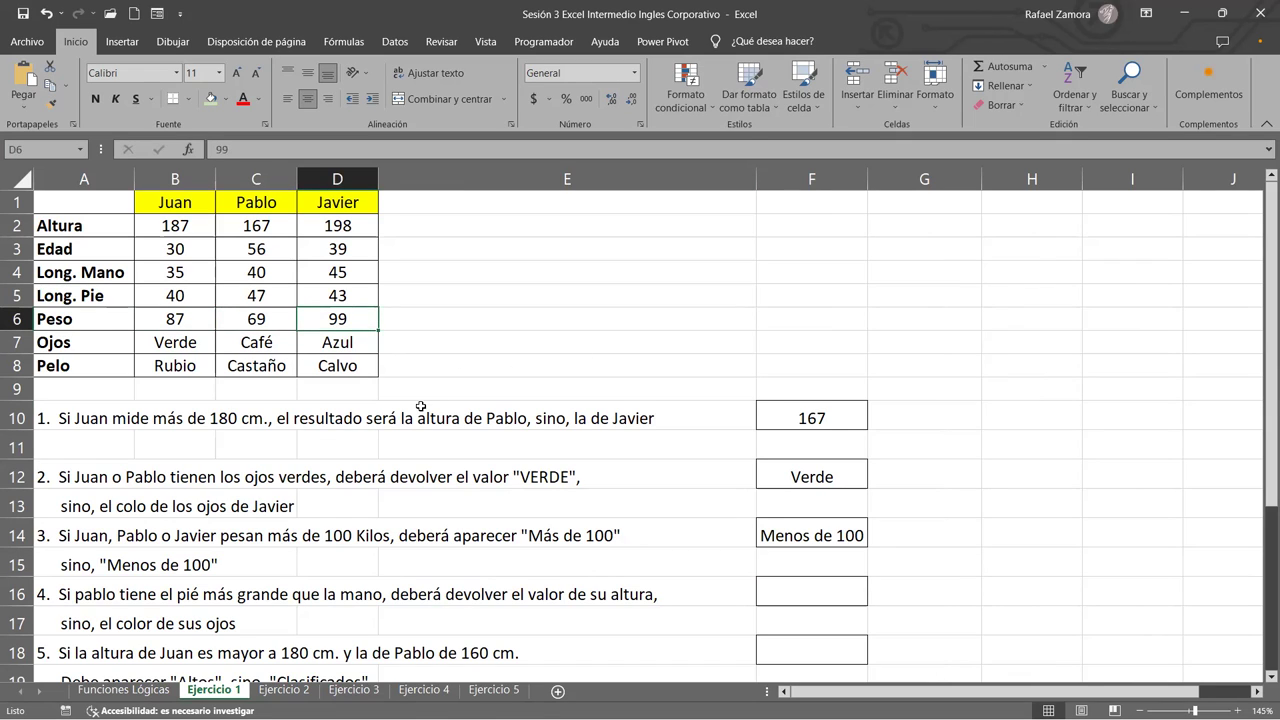
{"action": "left_click_drag", "start_coordinate": [155, 321], "coordinate": [337, 320]}
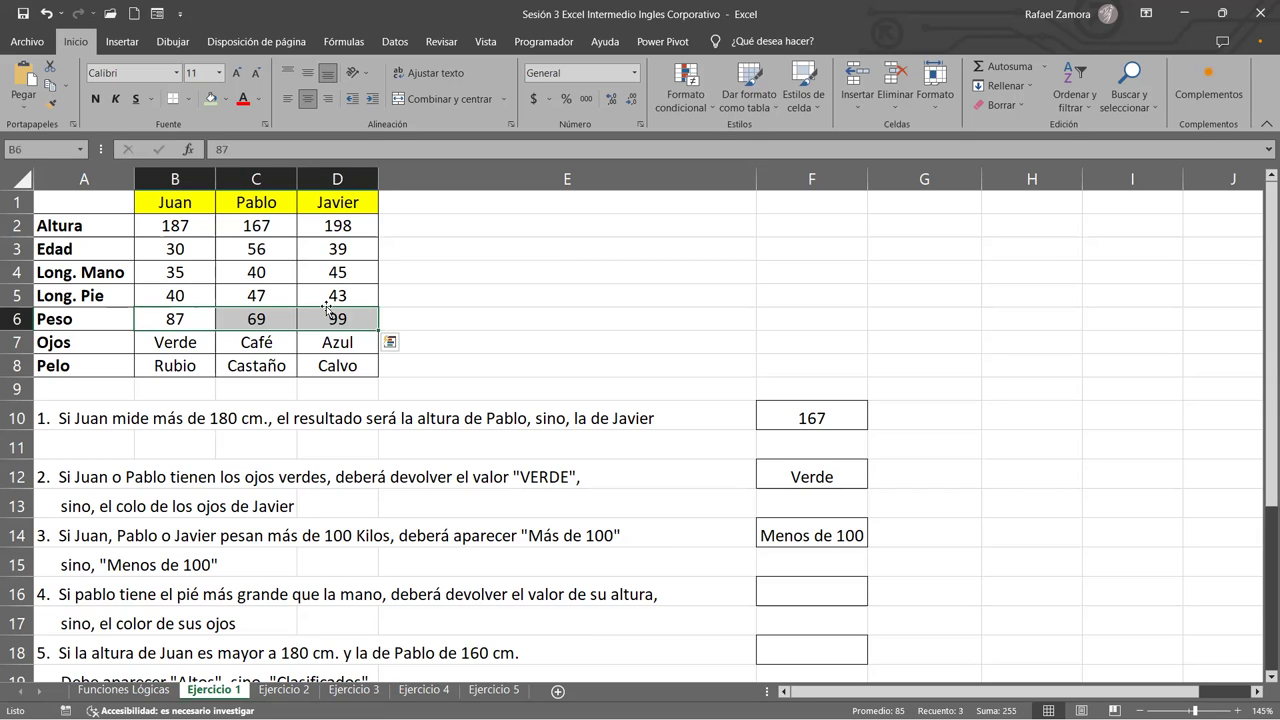
{"action": "left_click", "coordinate": [337, 316]}
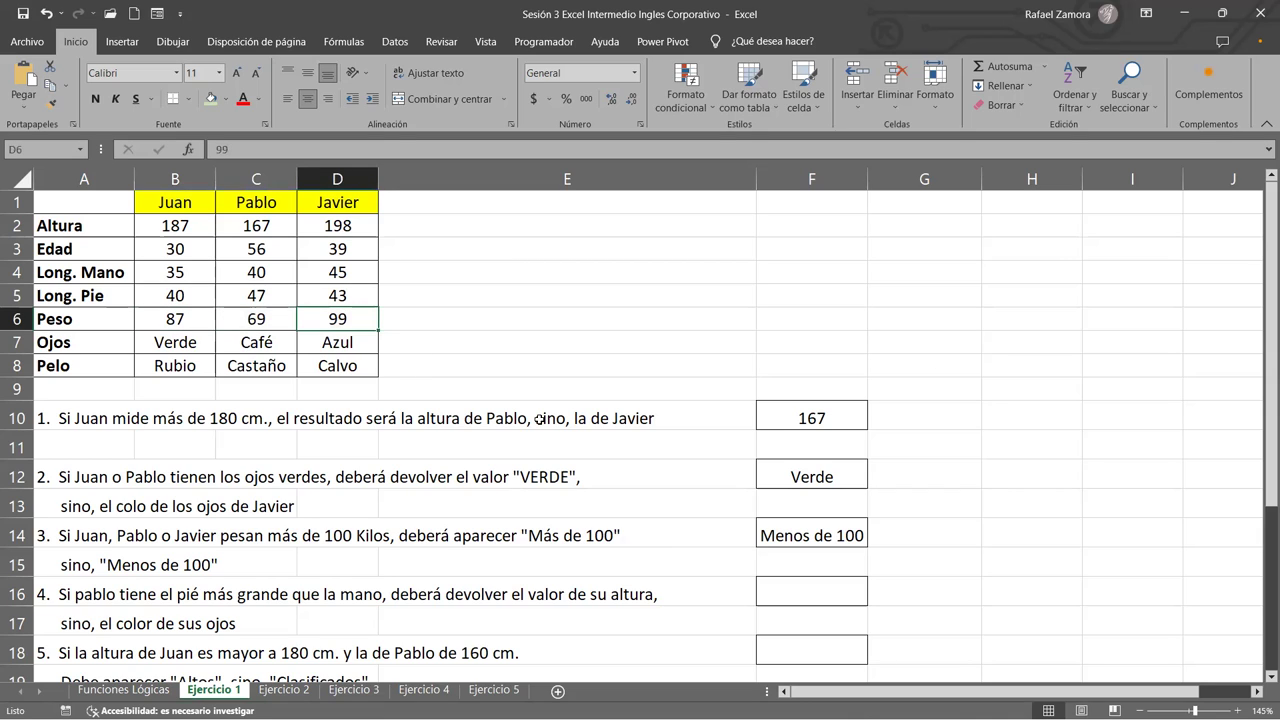
{"action": "type", "text": "101"}
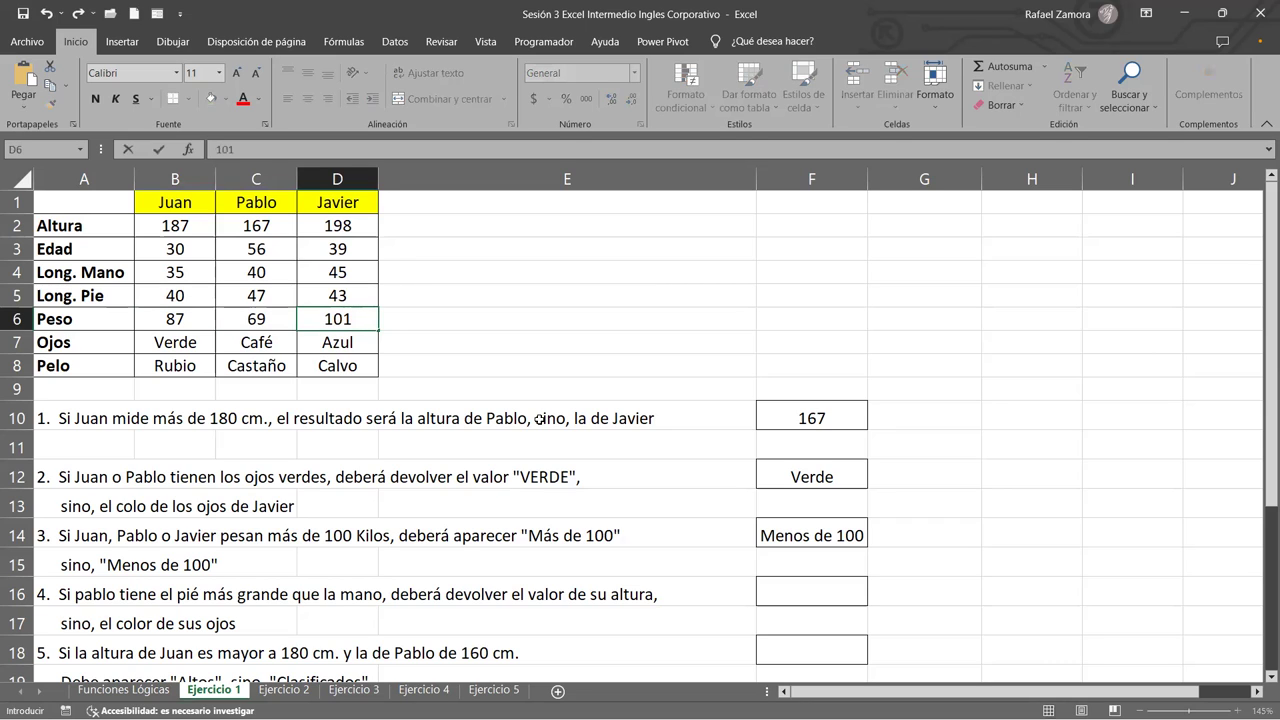
{"action": "key", "text": "Return"}
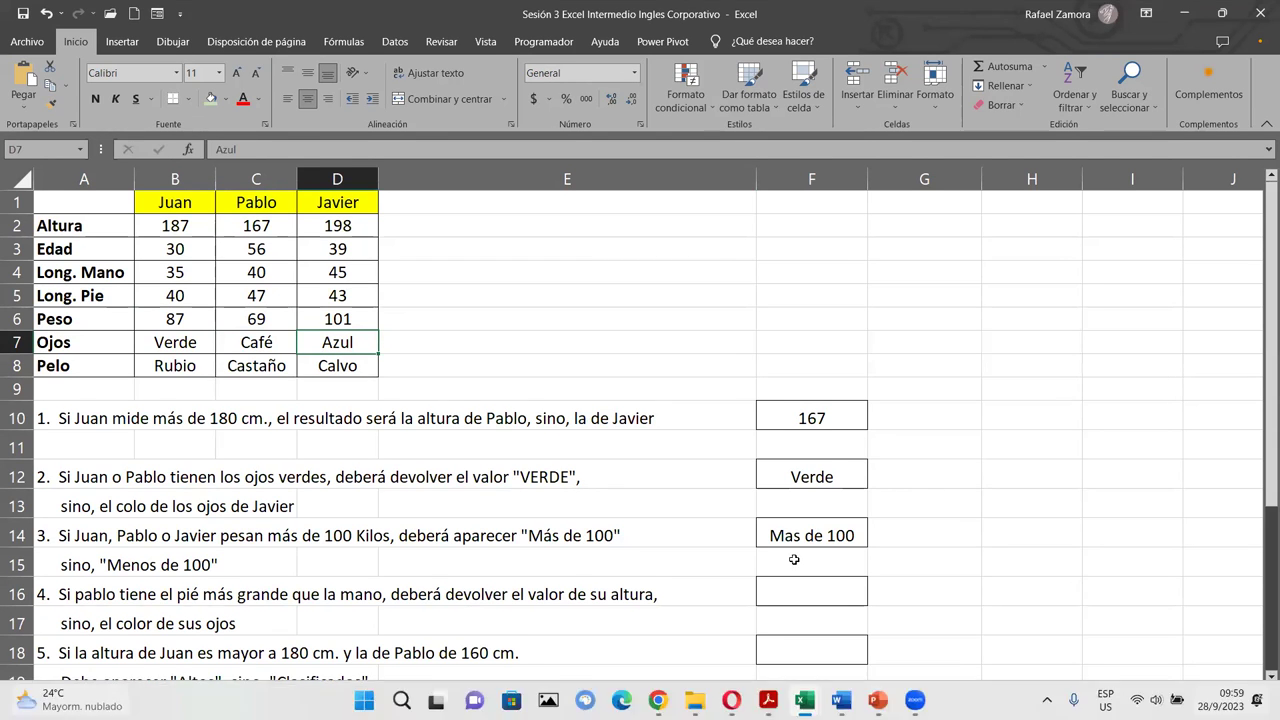
{"action": "left_click", "coordinate": [800, 555]}
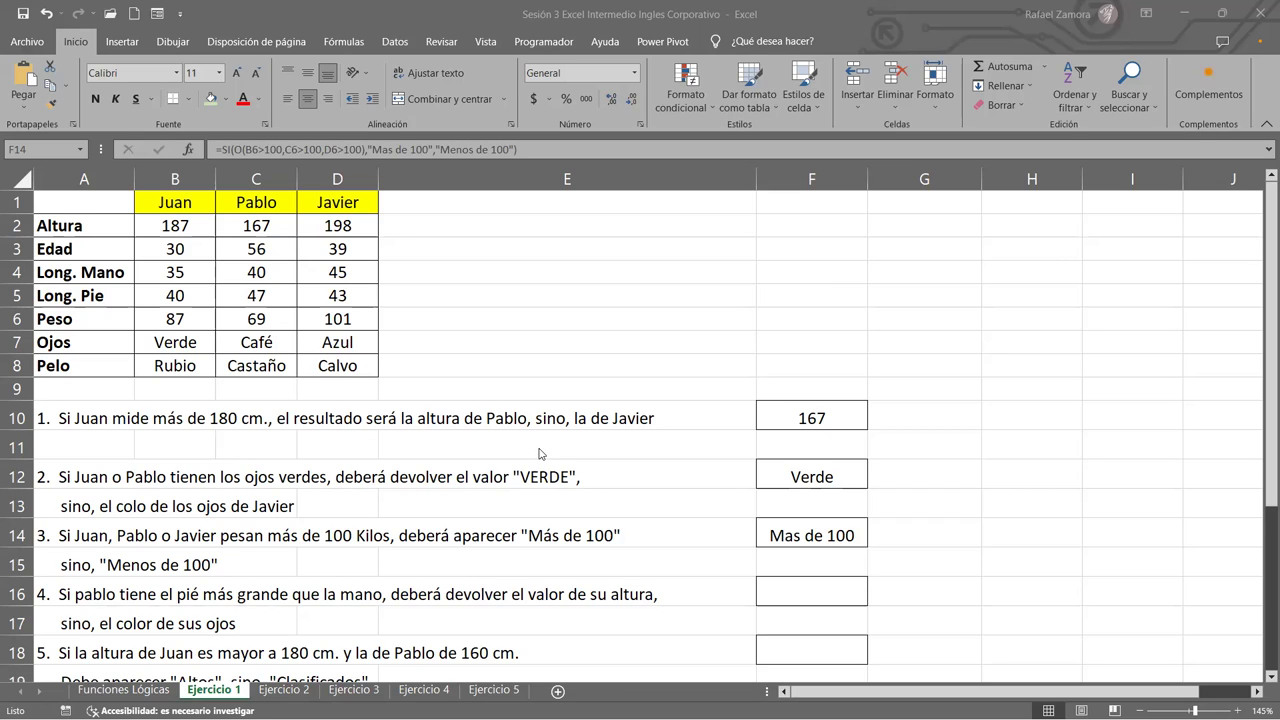
Read through the remaining exercises 4 to 6 and compare them with the data table in A1:D8
{"action": "scroll", "coordinate": [986, 576], "scroll_direction": "down", "scroll_amount": 2}
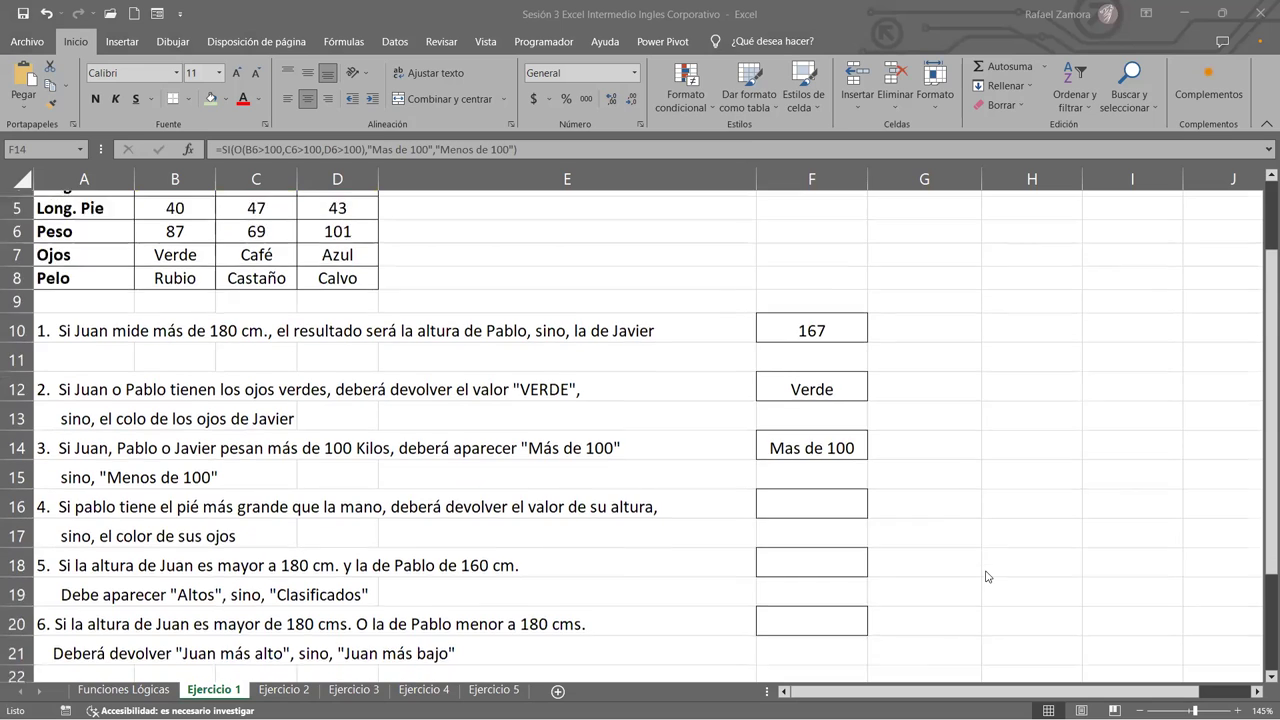
{"action": "scroll", "coordinate": [986, 576], "scroll_direction": "down", "scroll_amount": 2}
{"action": "scroll", "coordinate": [929, 607], "scroll_direction": "up", "scroll_amount": 4}
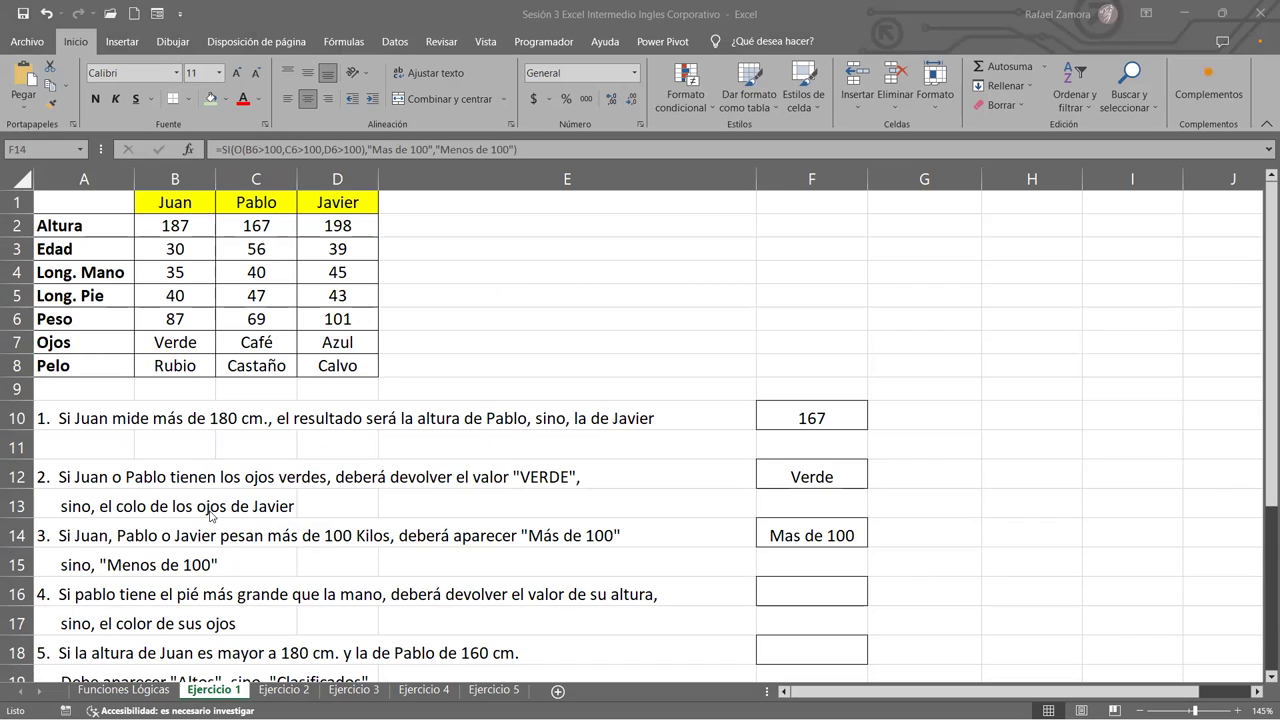
{"action": "scroll", "coordinate": [400, 643], "scroll_direction": "down", "scroll_amount": 1}
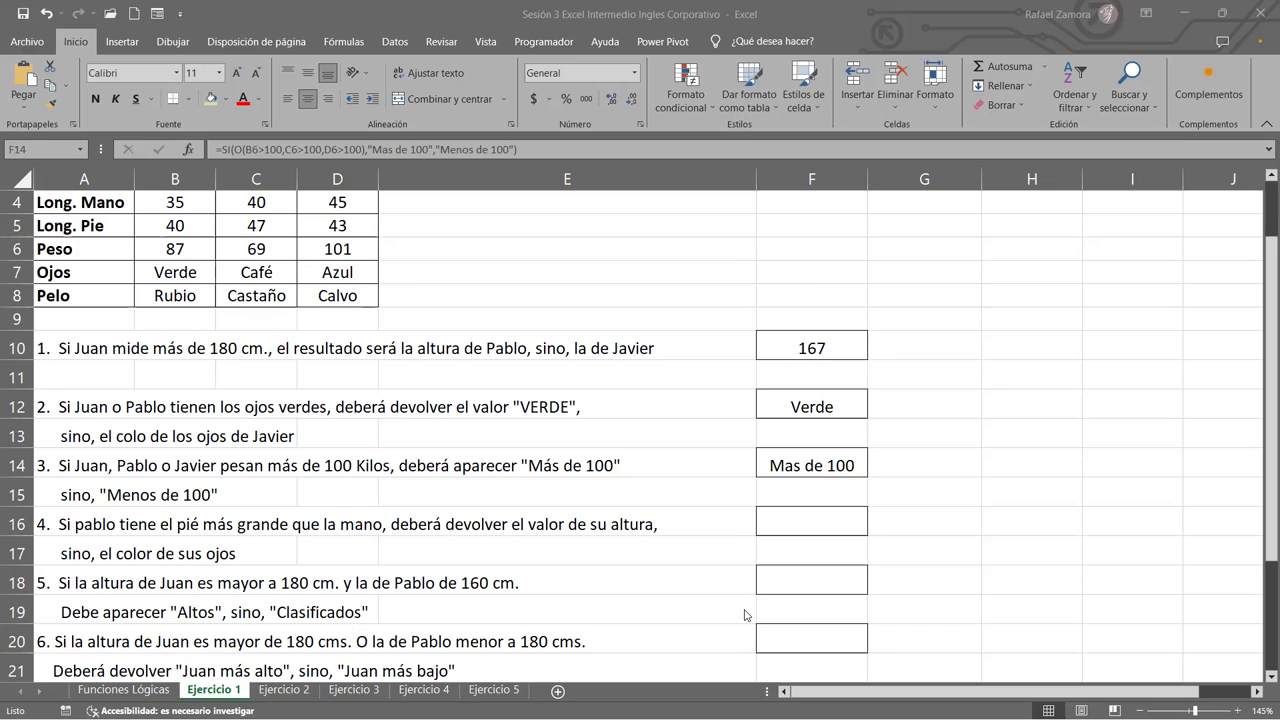
{"action": "scroll", "coordinate": [747, 611], "scroll_direction": "down", "scroll_amount": 1}
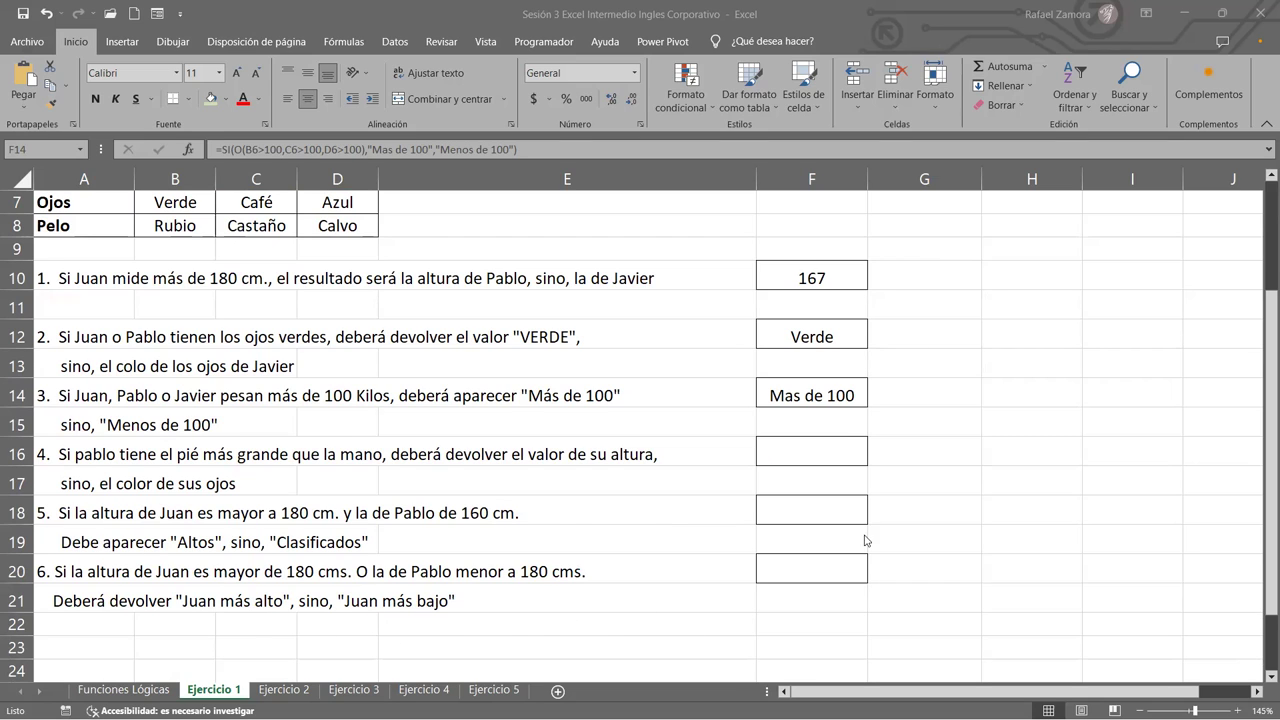
{"action": "scroll", "coordinate": [862, 558], "scroll_direction": "up", "scroll_amount": 1}
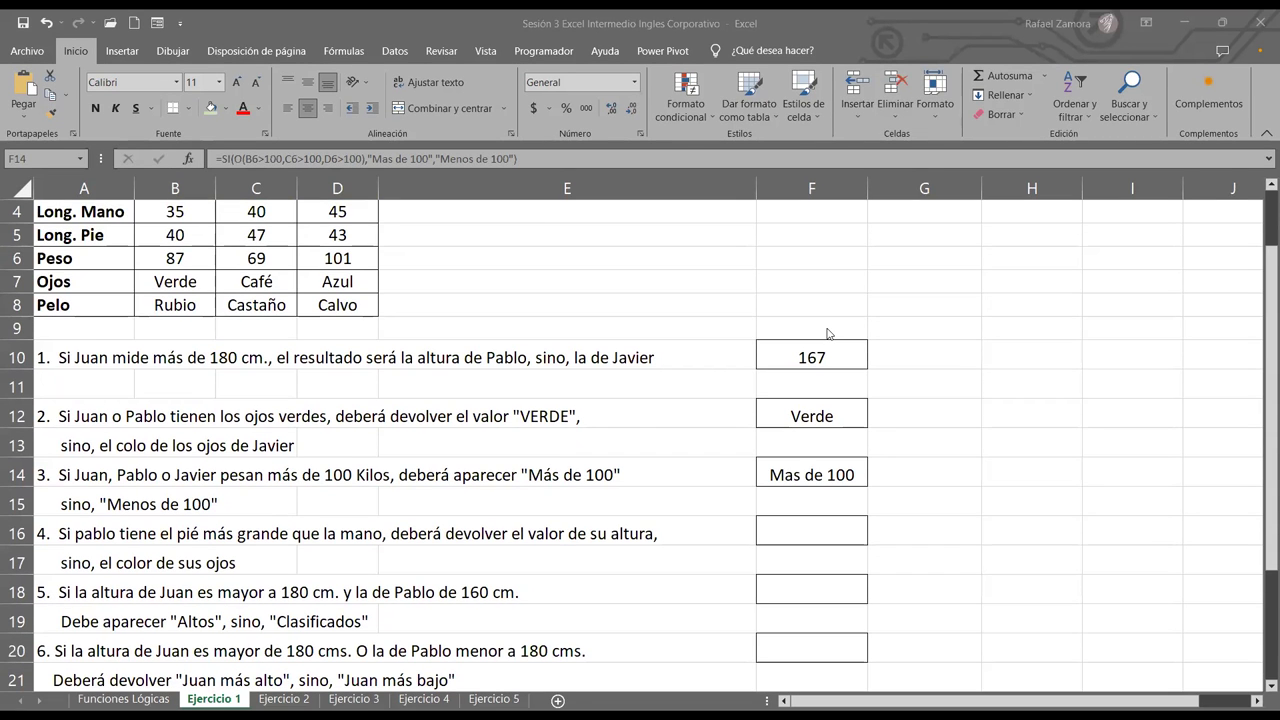
{"action": "scroll", "coordinate": [828, 334], "scroll_direction": "up", "scroll_amount": 1}
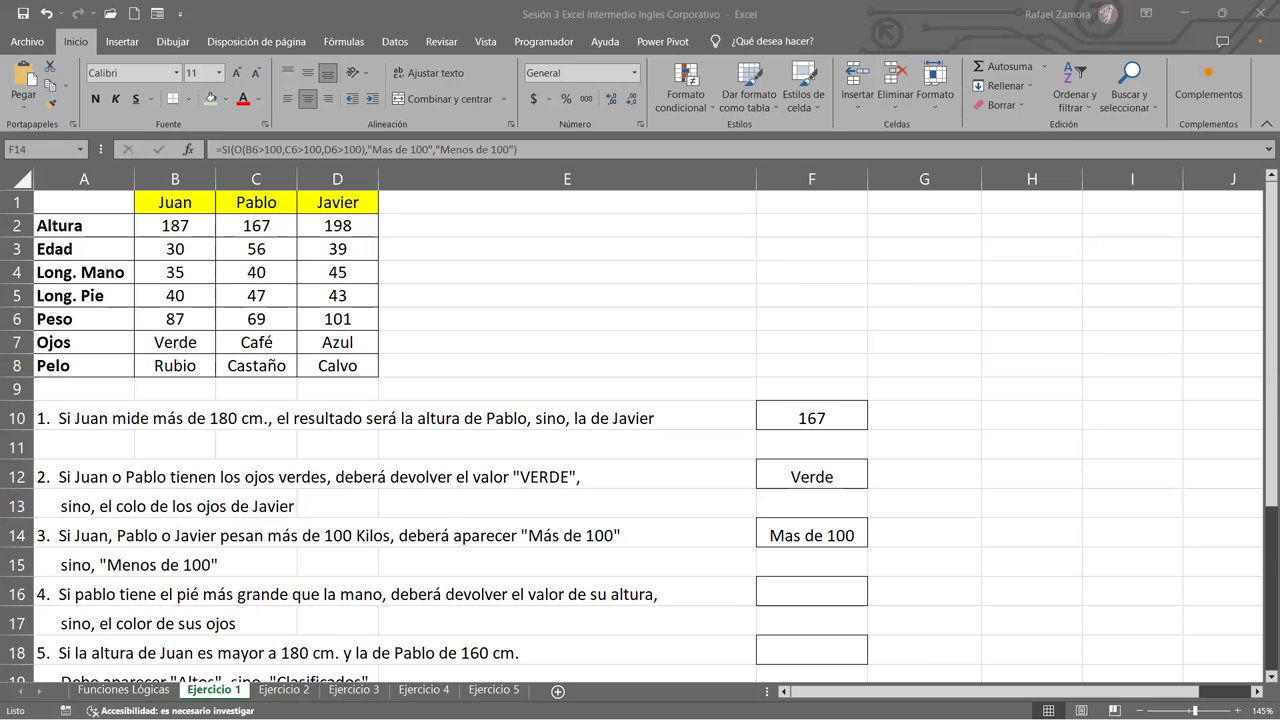
{"action": "scroll", "coordinate": [932, 488], "scroll_direction": "down", "scroll_amount": 2}
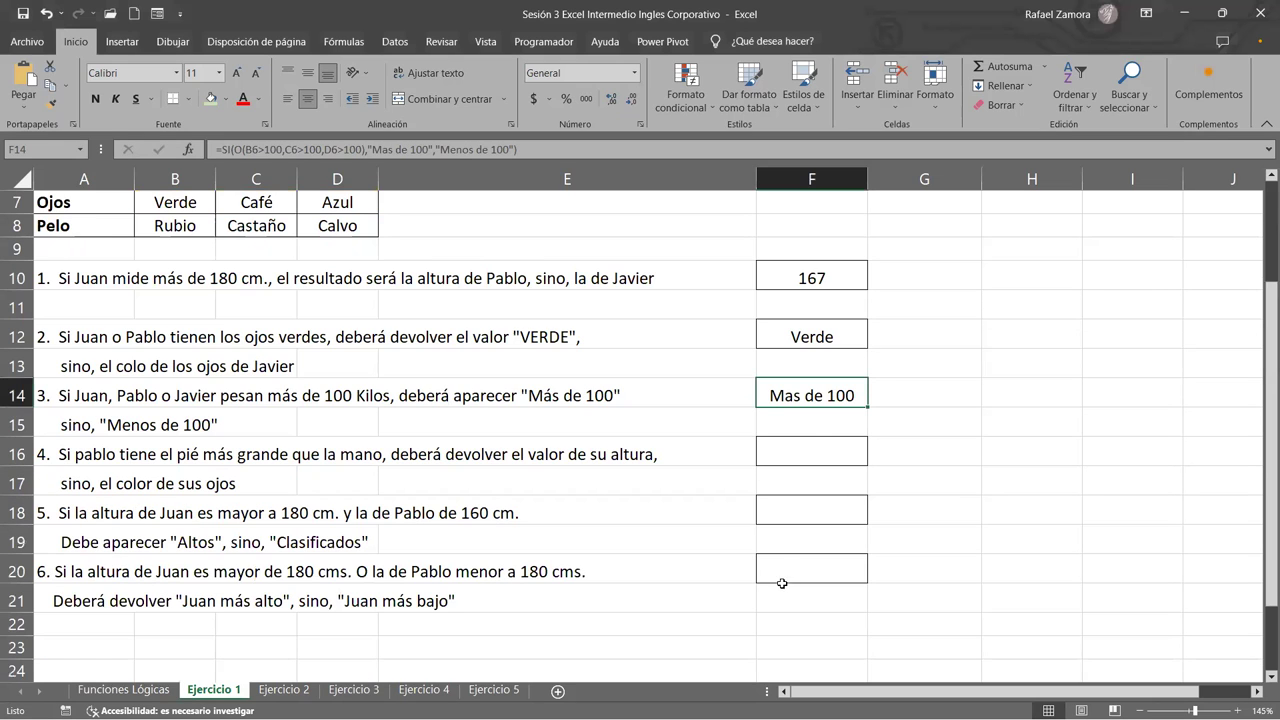